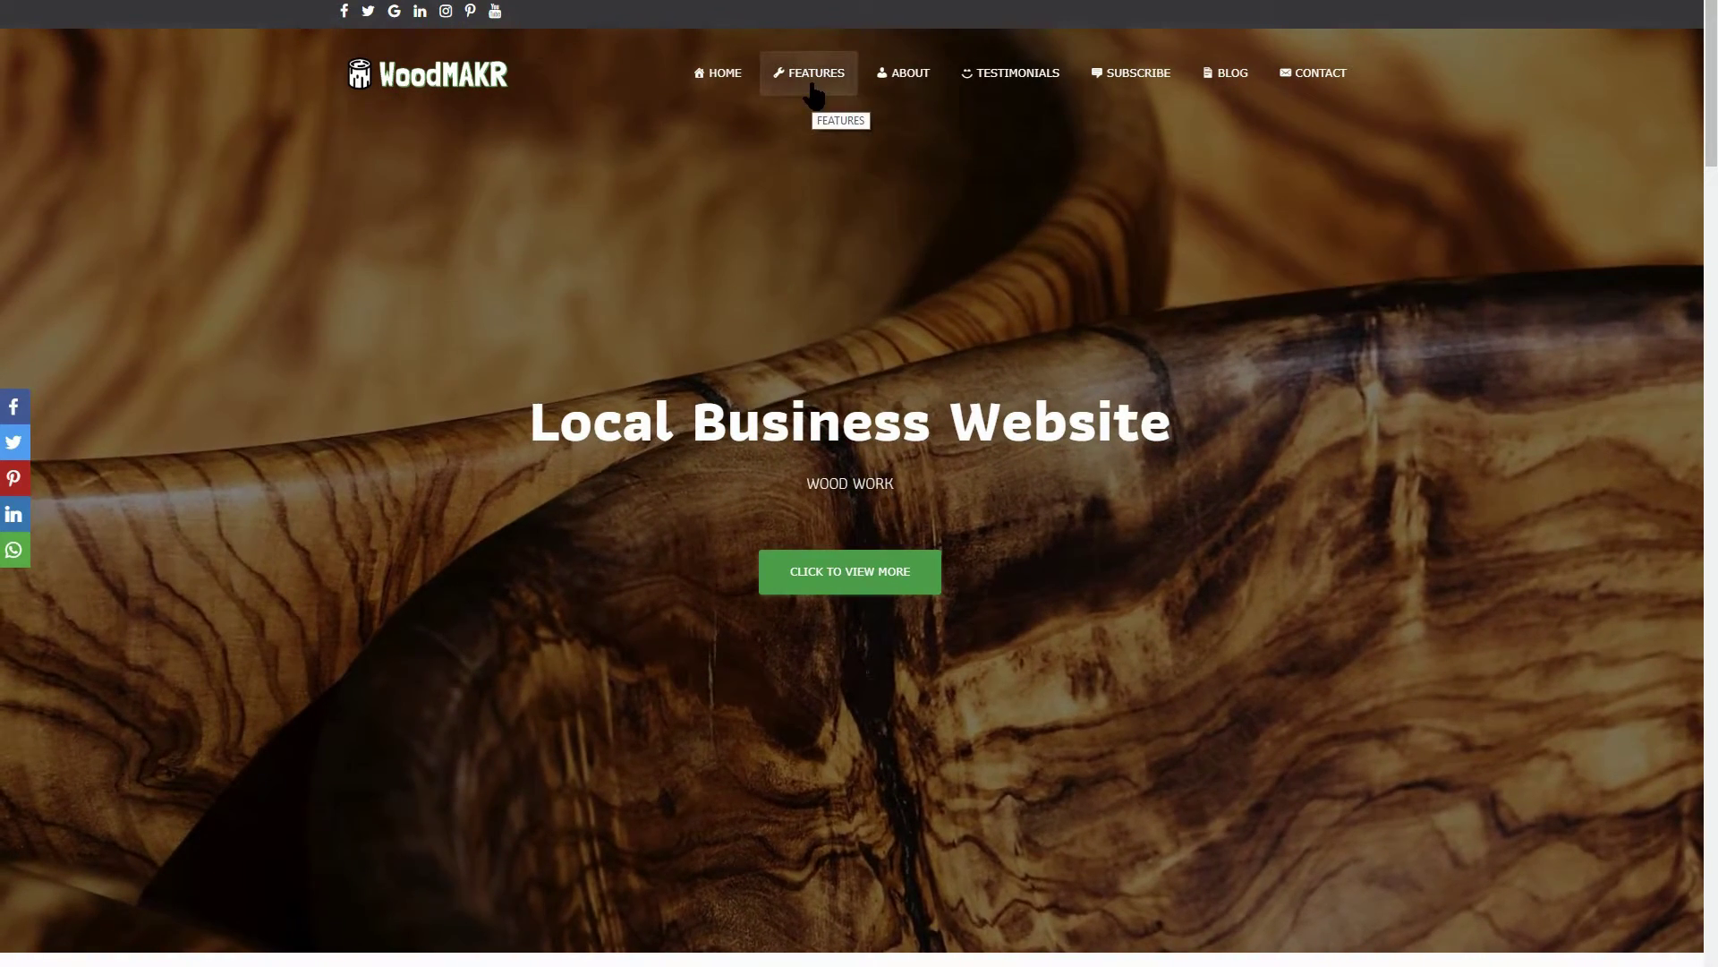
# Look over the current site's Features section, then return to the top of the page.
pyautogui.click(814, 90)
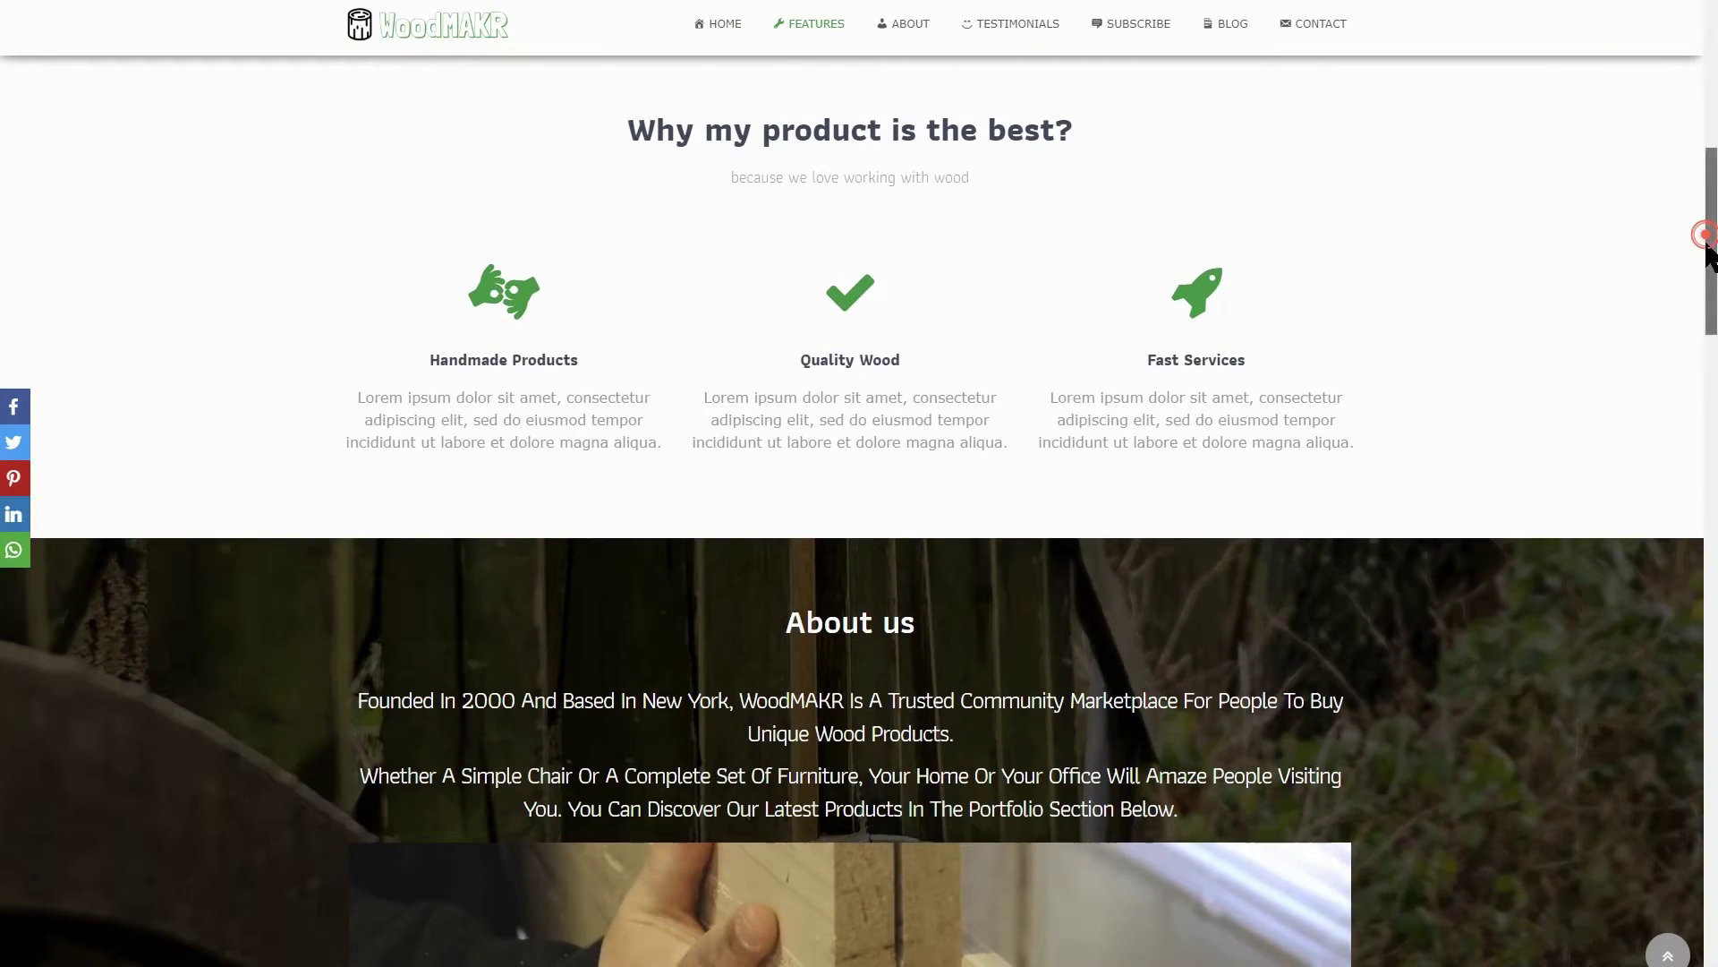
pyautogui.moveTo(1707, 250); pyautogui.dragTo(1714, 873)
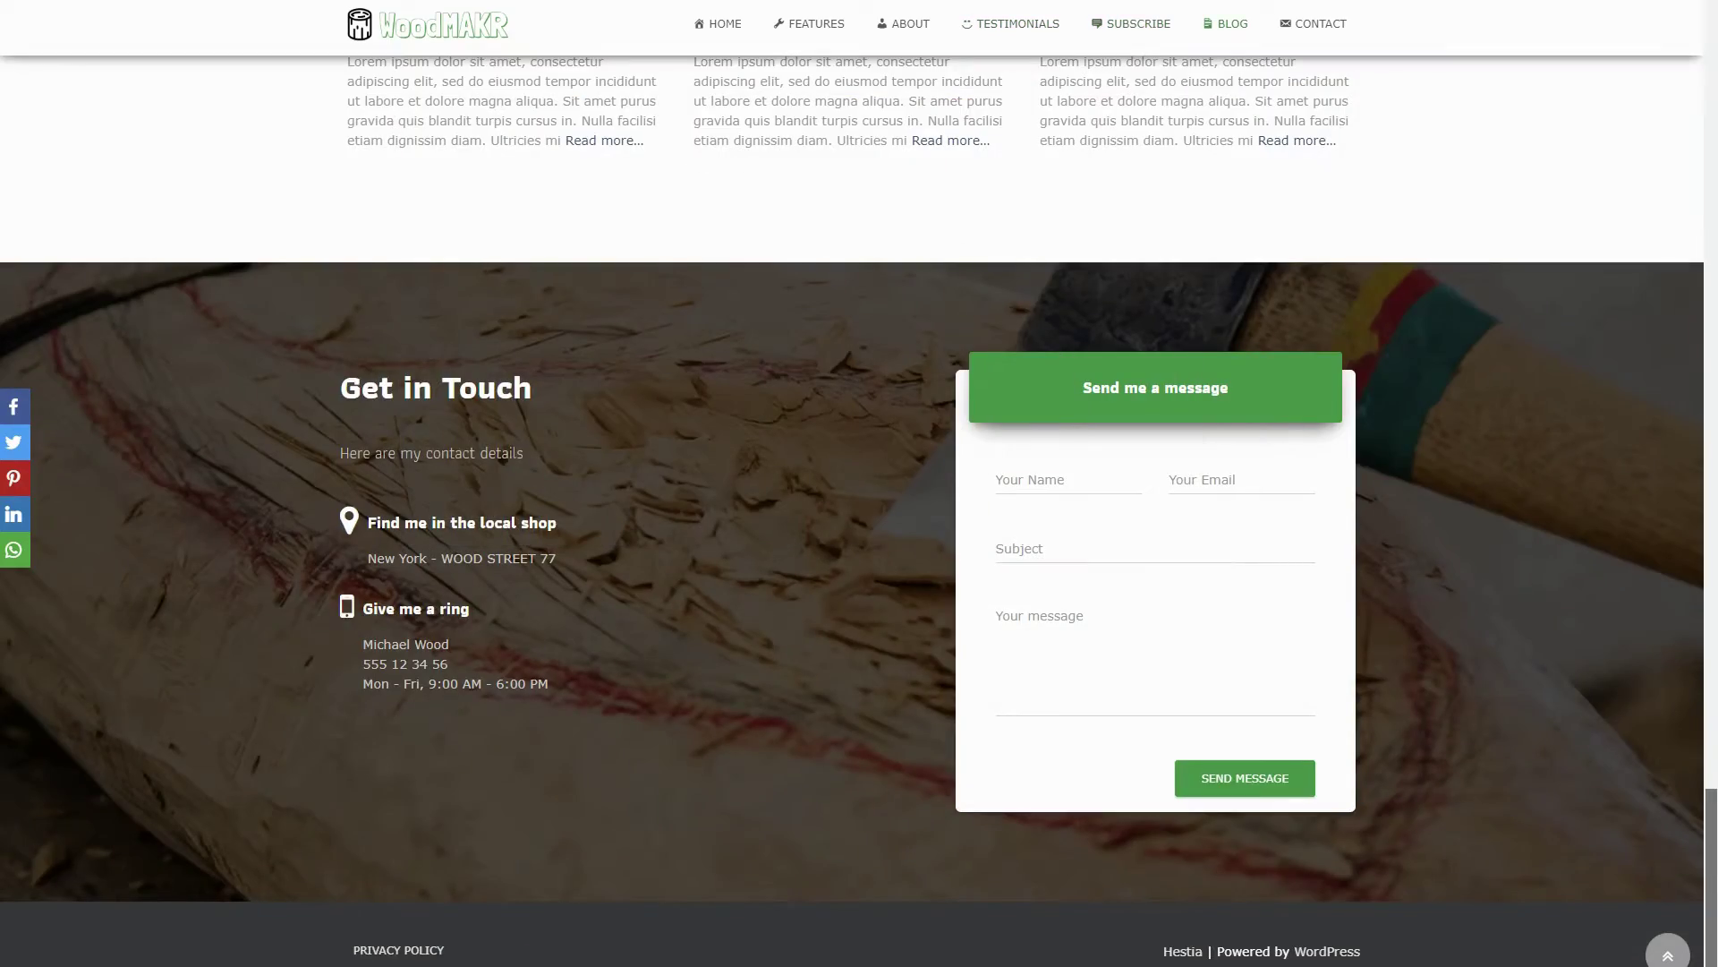
pyautogui.click(1670, 956)
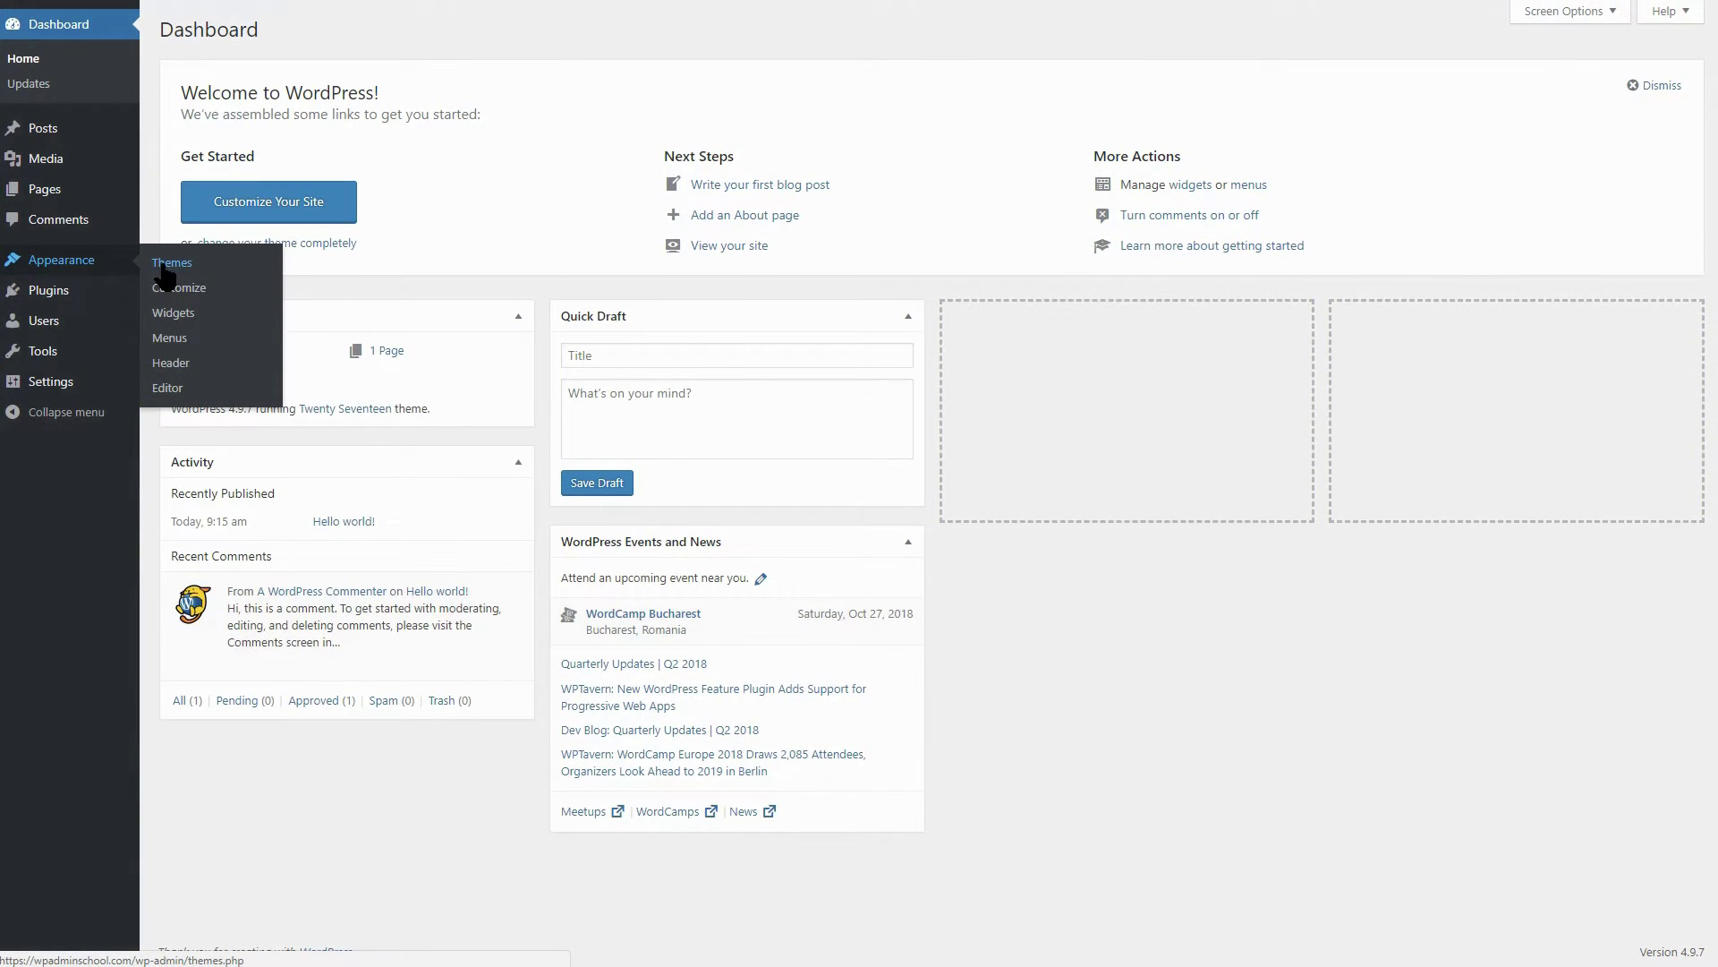
# Search the theme directory for 'hestia', install Hestia and activate it.
pyautogui.click(165, 267)
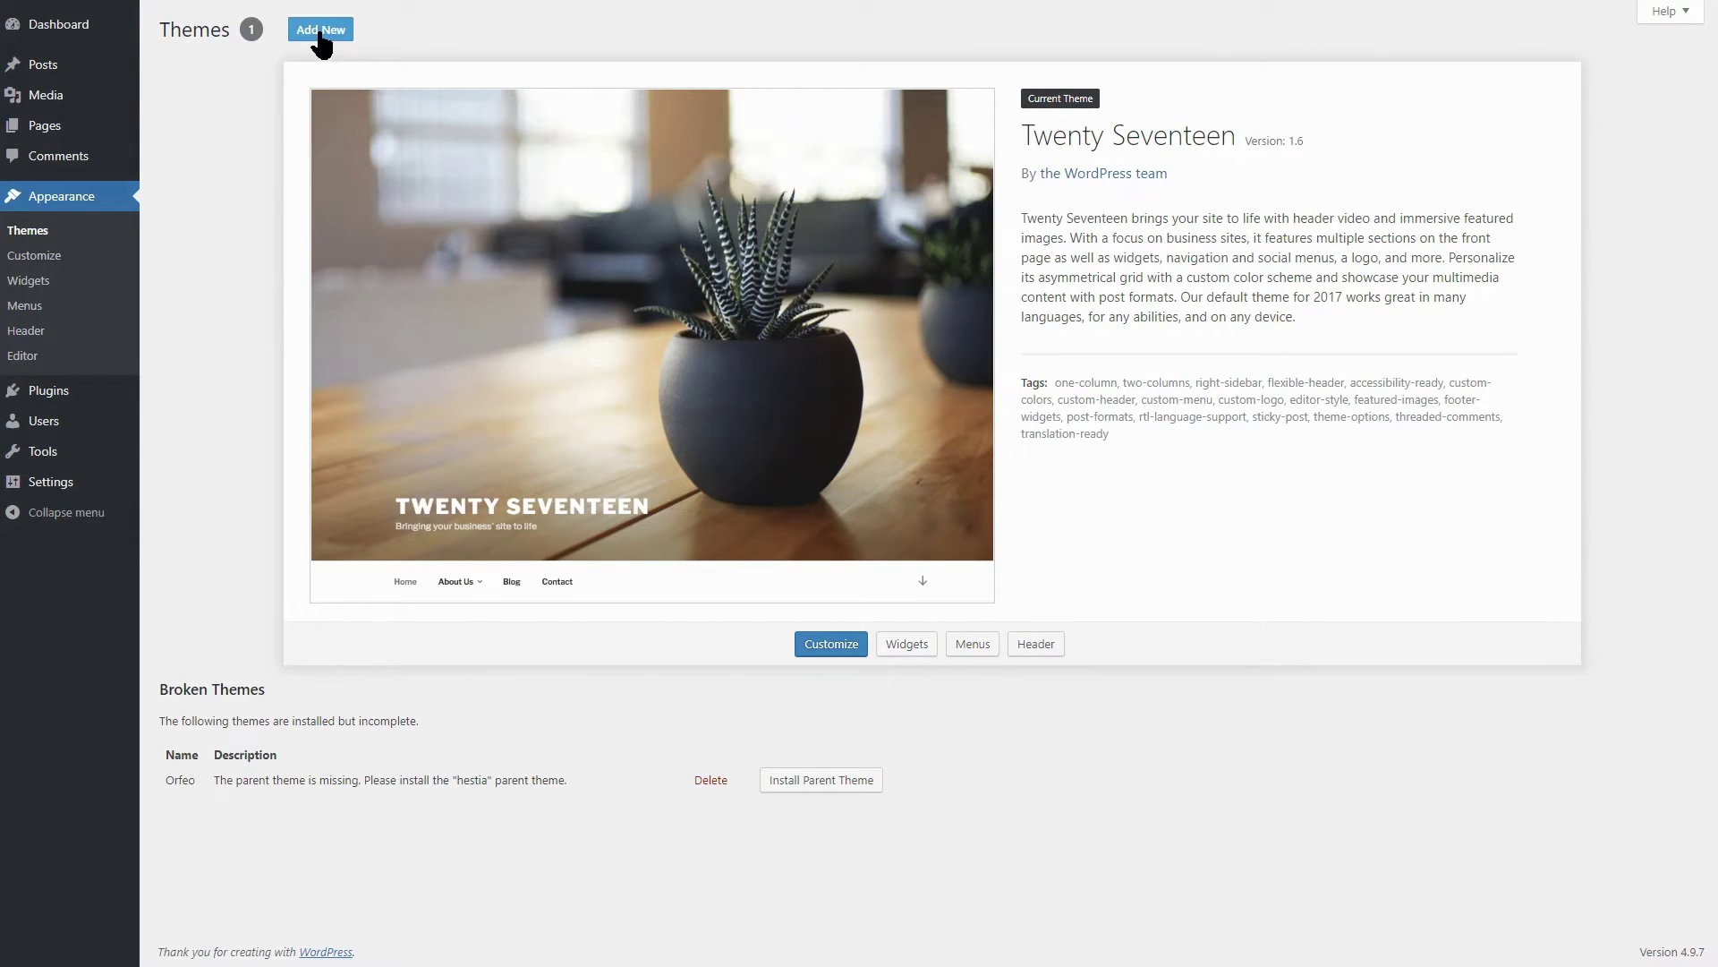
pyautogui.click(320, 30)
pyautogui.write('hestia')
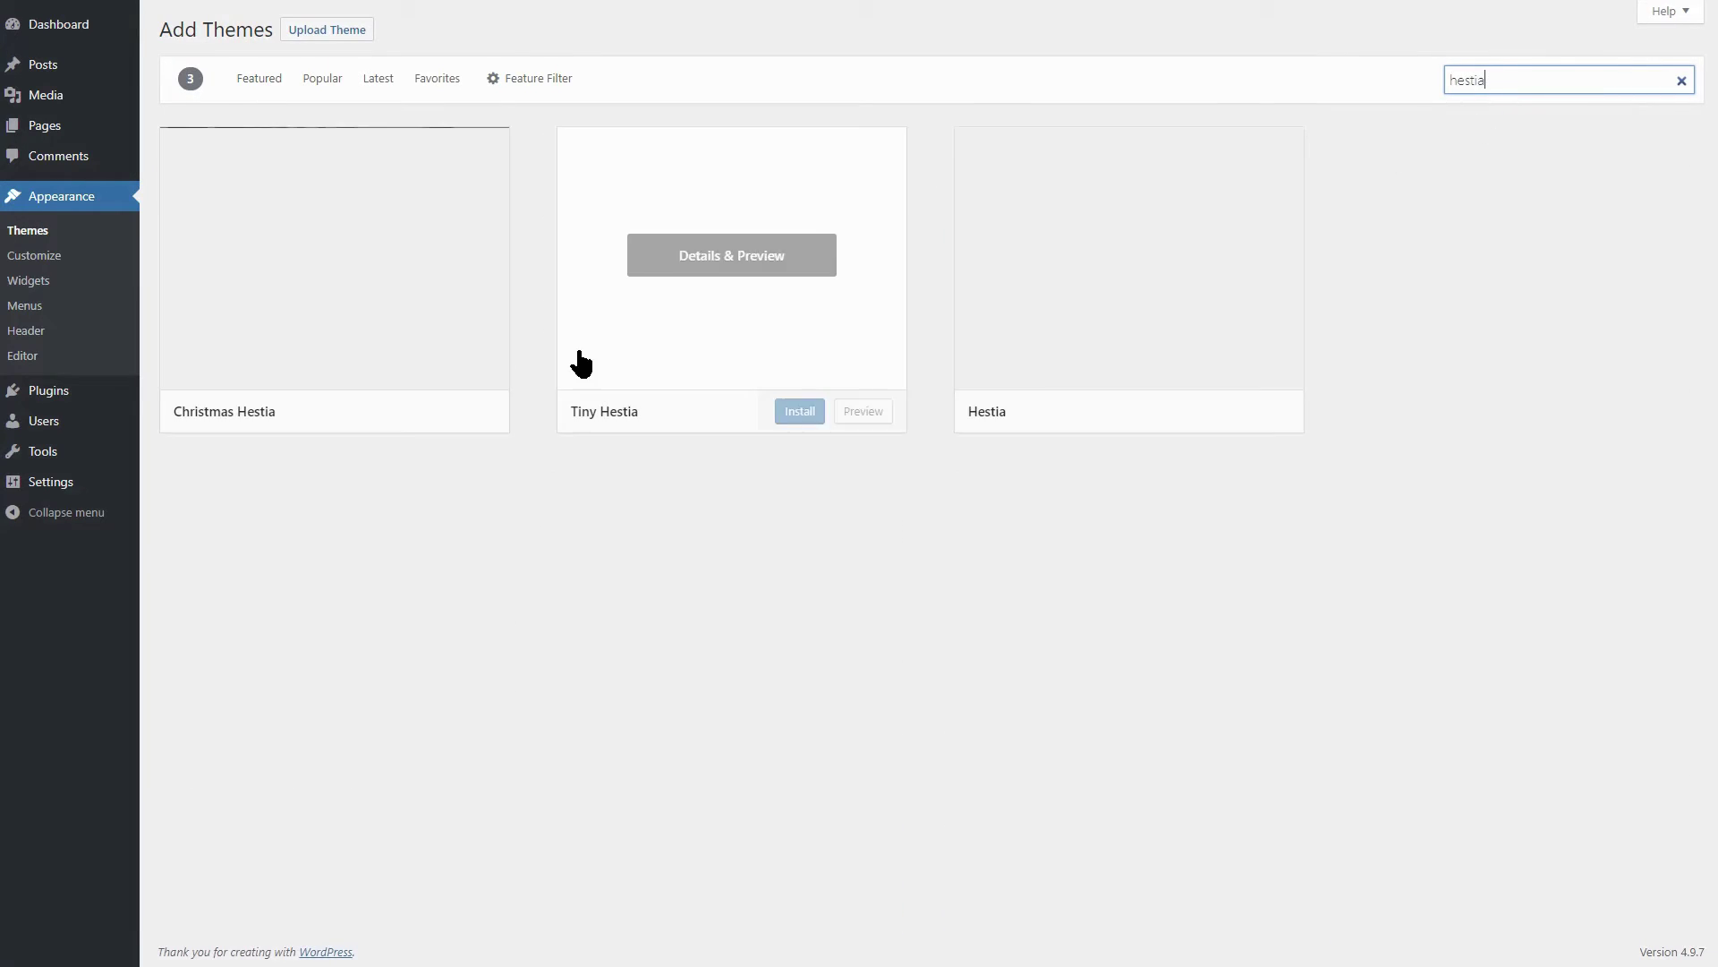
pyautogui.click(1188, 417)
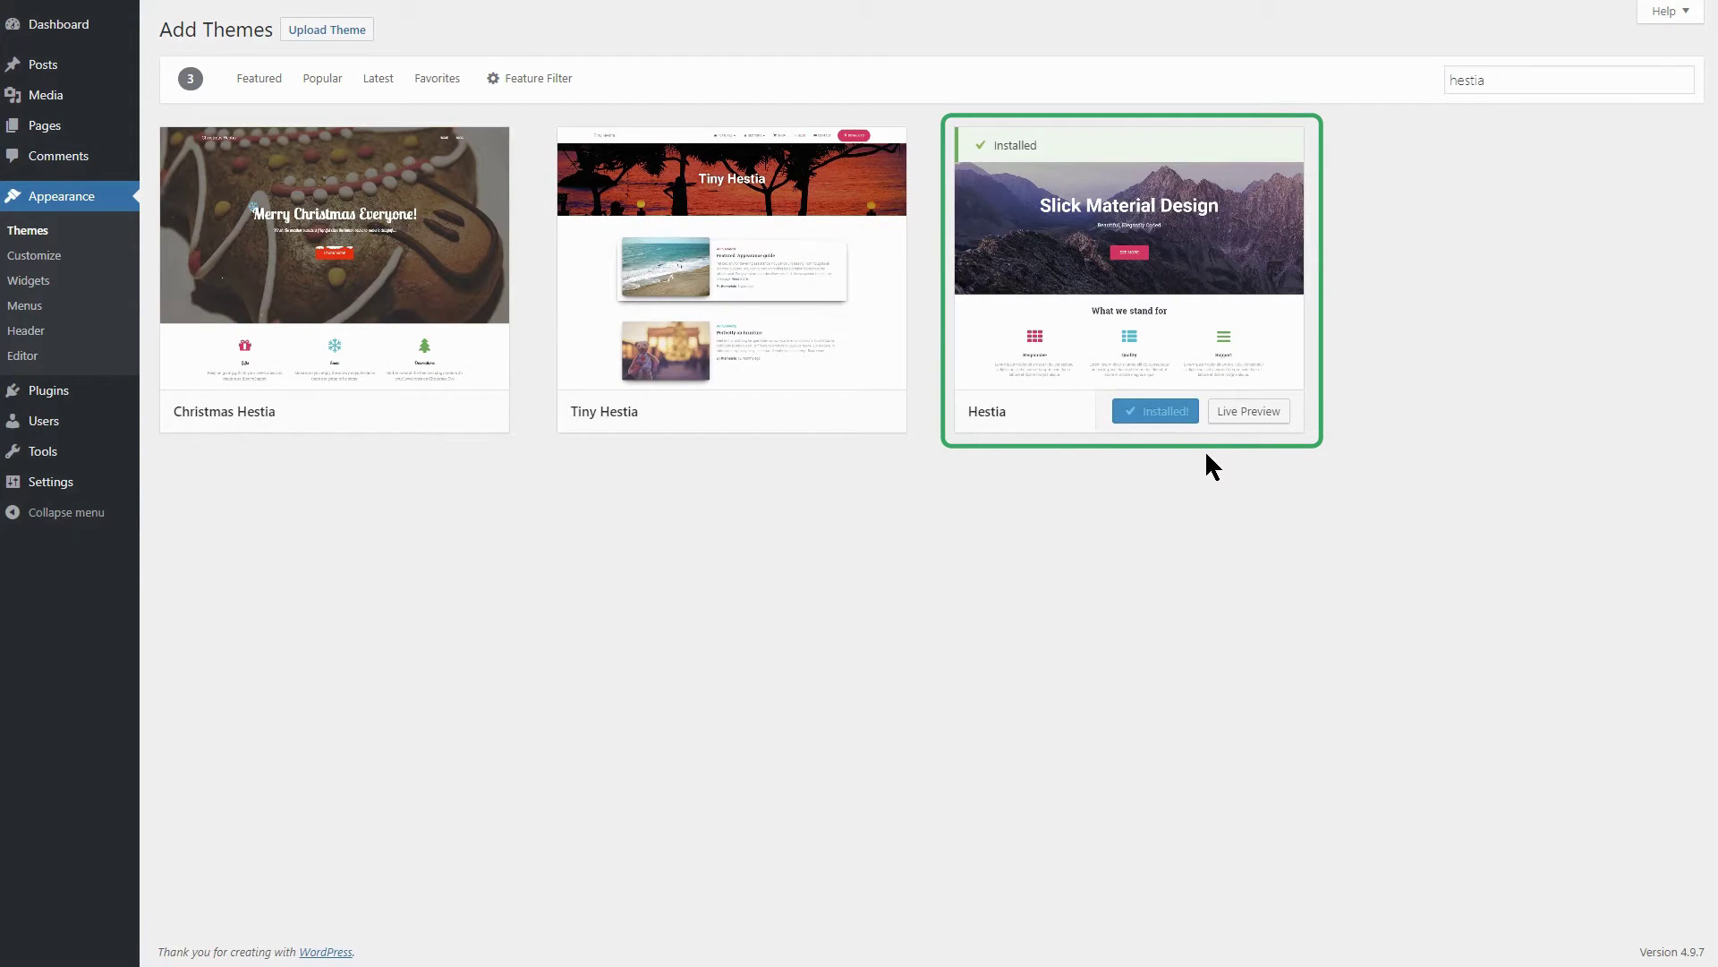
pyautogui.click(1160, 415)
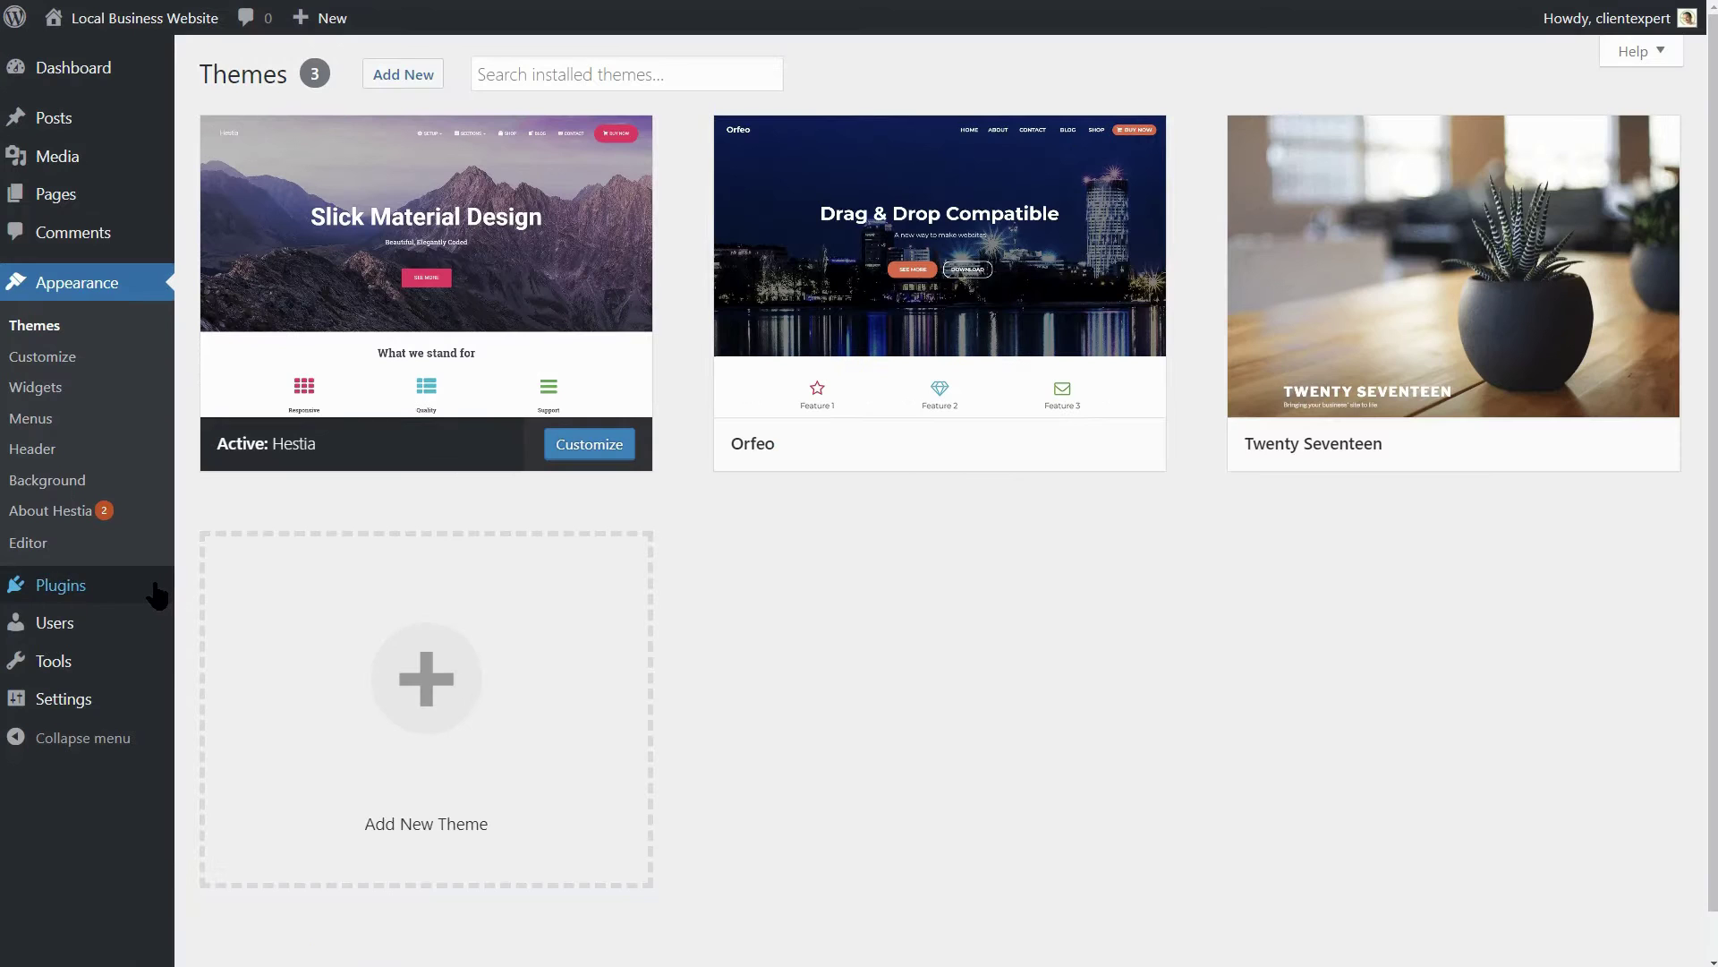
# Activate the Elementor Page Builder plugin from Add New Plugins.
pyautogui.moveTo(154, 587)
pyautogui.click(219, 625)
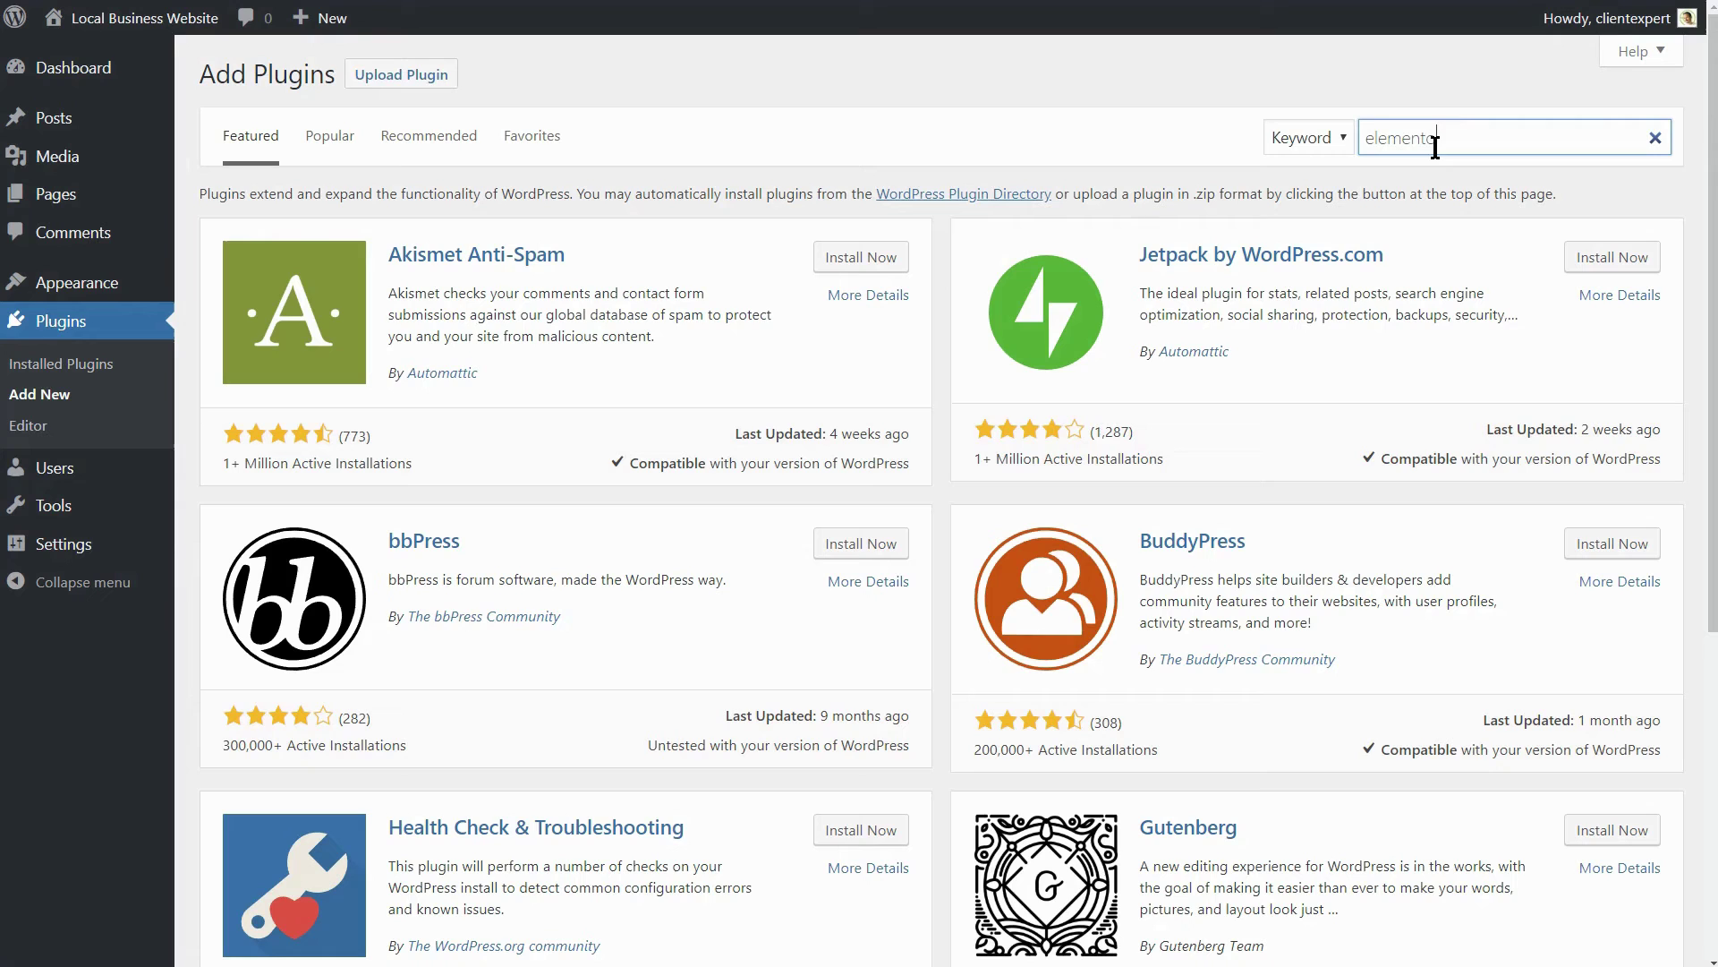
pyautogui.write('r')
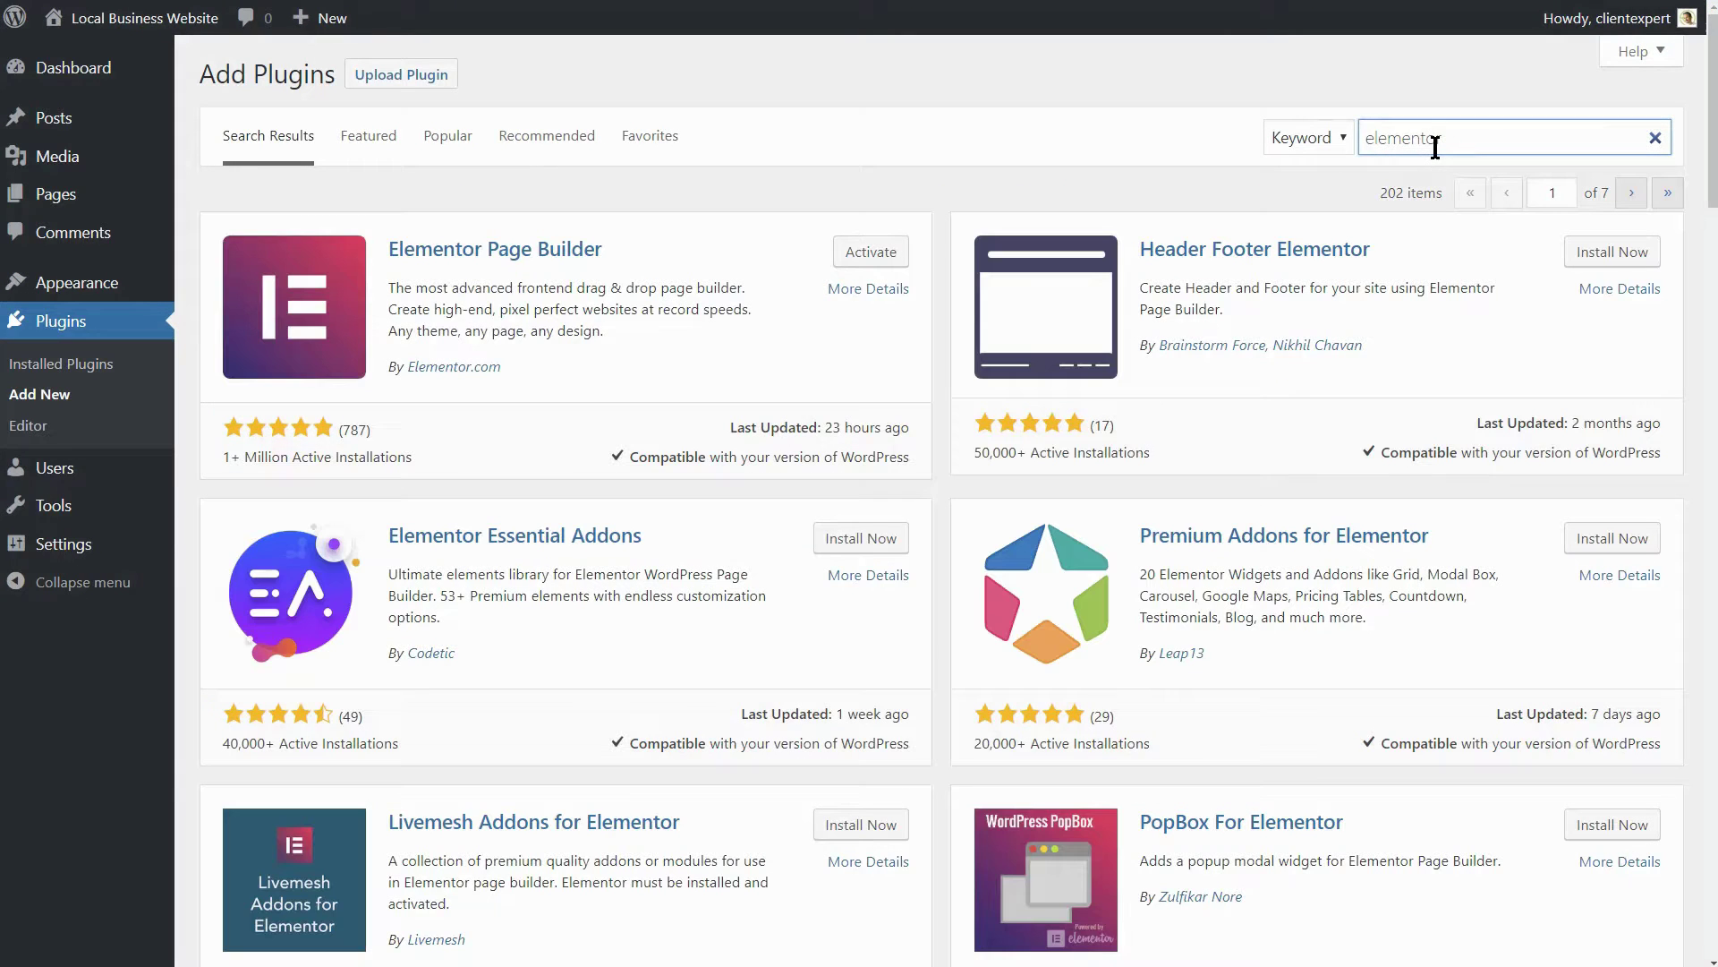
pyautogui.click(862, 253)
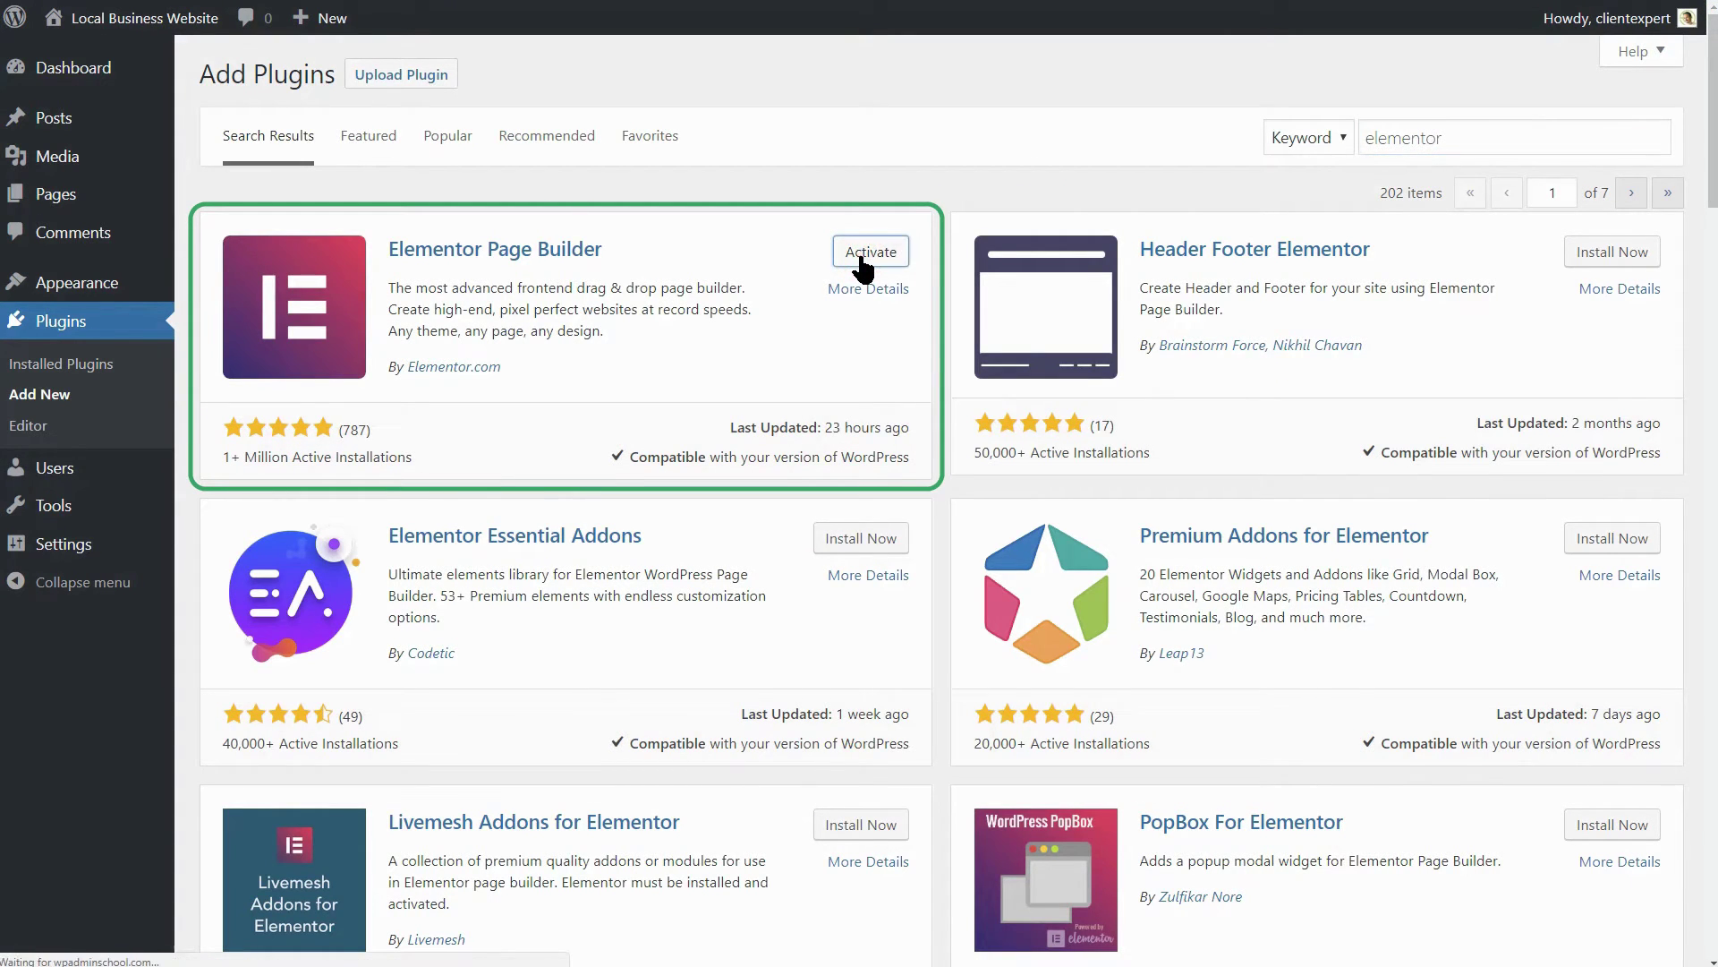
# Search plugins for 'orbitfox' and activate Orbit Fox.
pyautogui.click(333, 73)
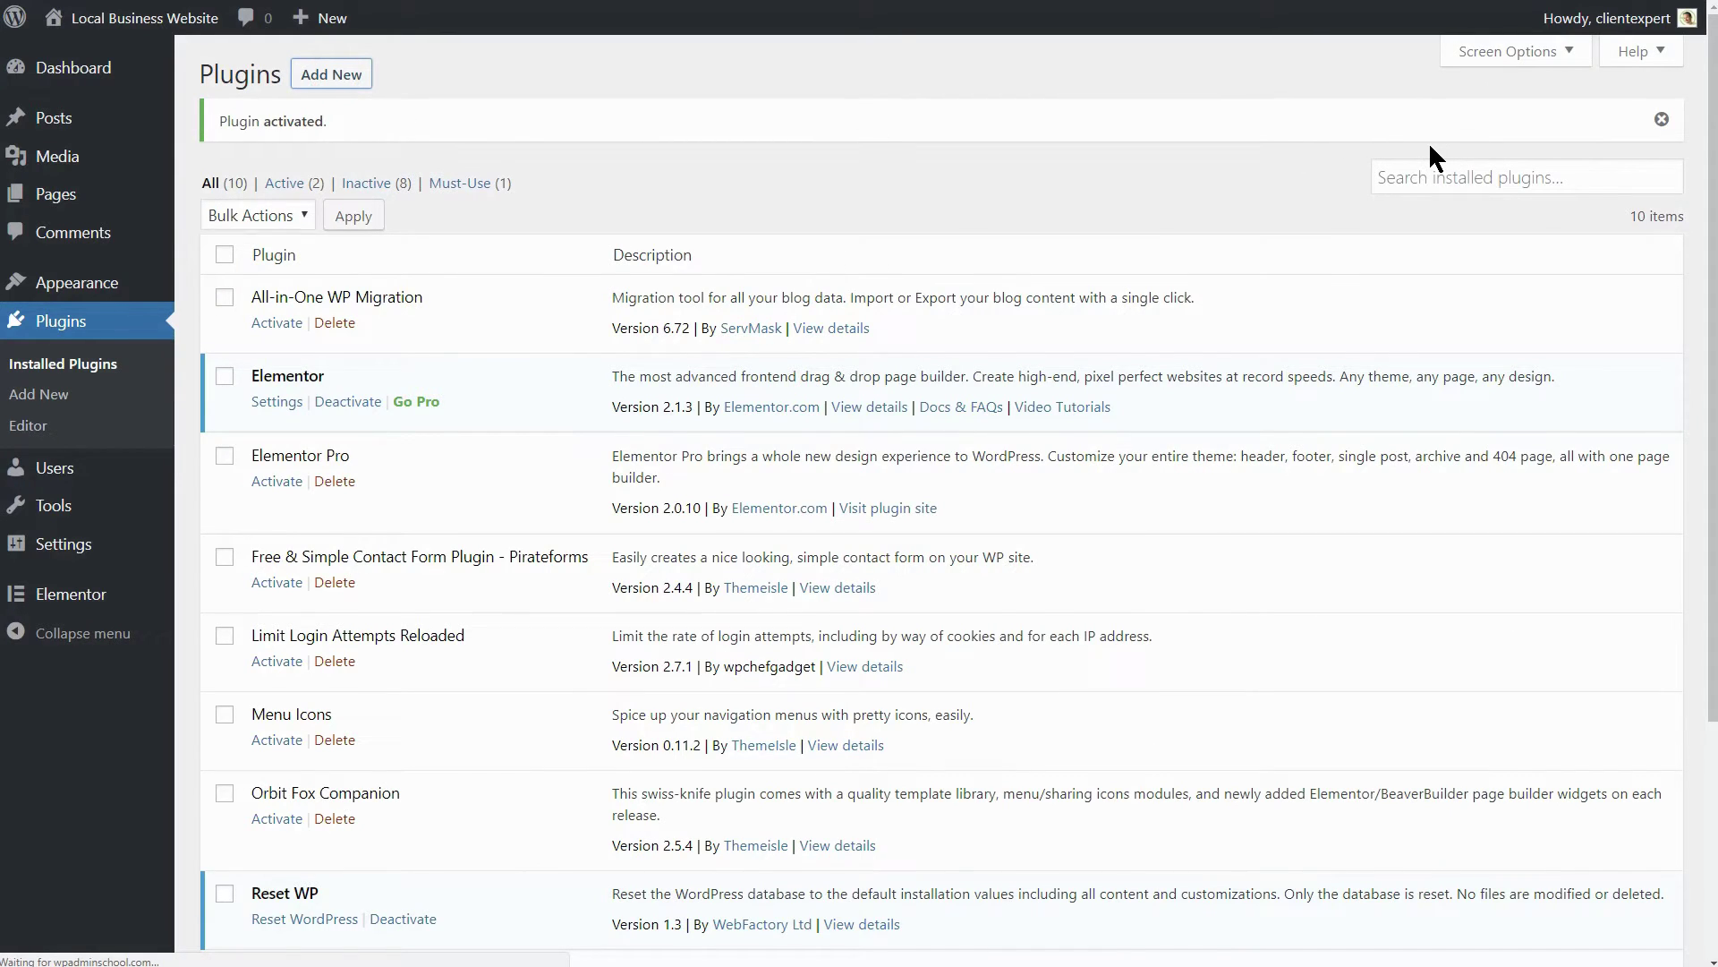
pyautogui.click(1429, 142)
pyautogui.write('orbitfox')
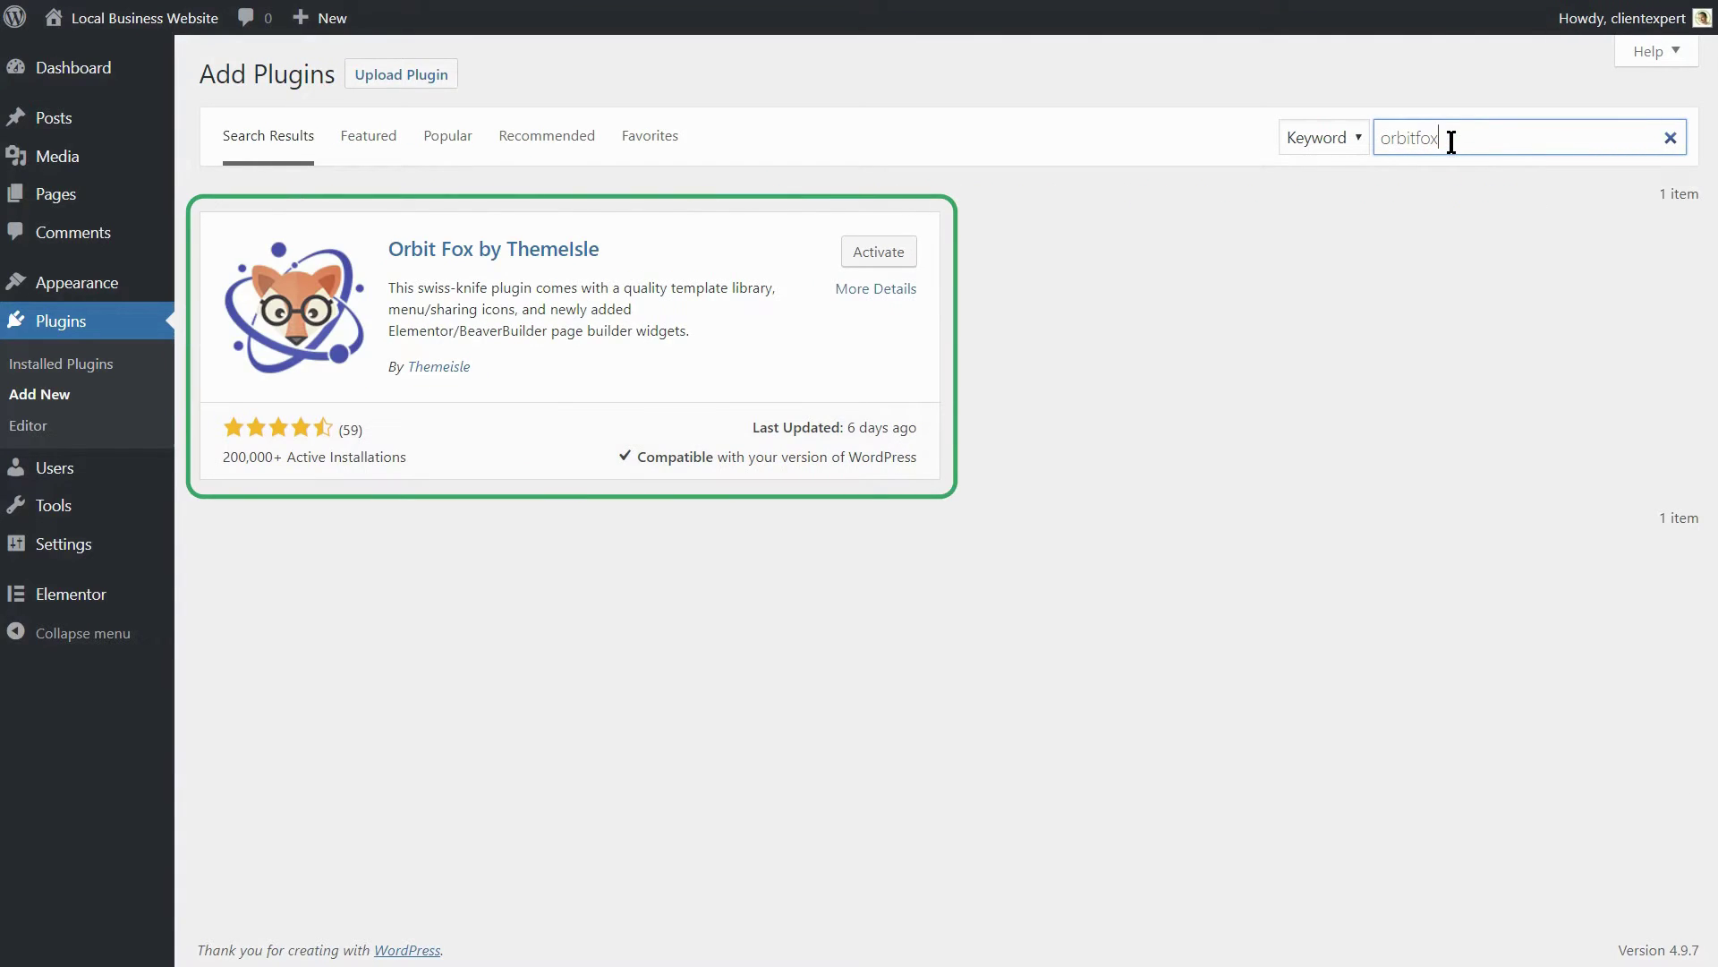
pyautogui.click(885, 255)
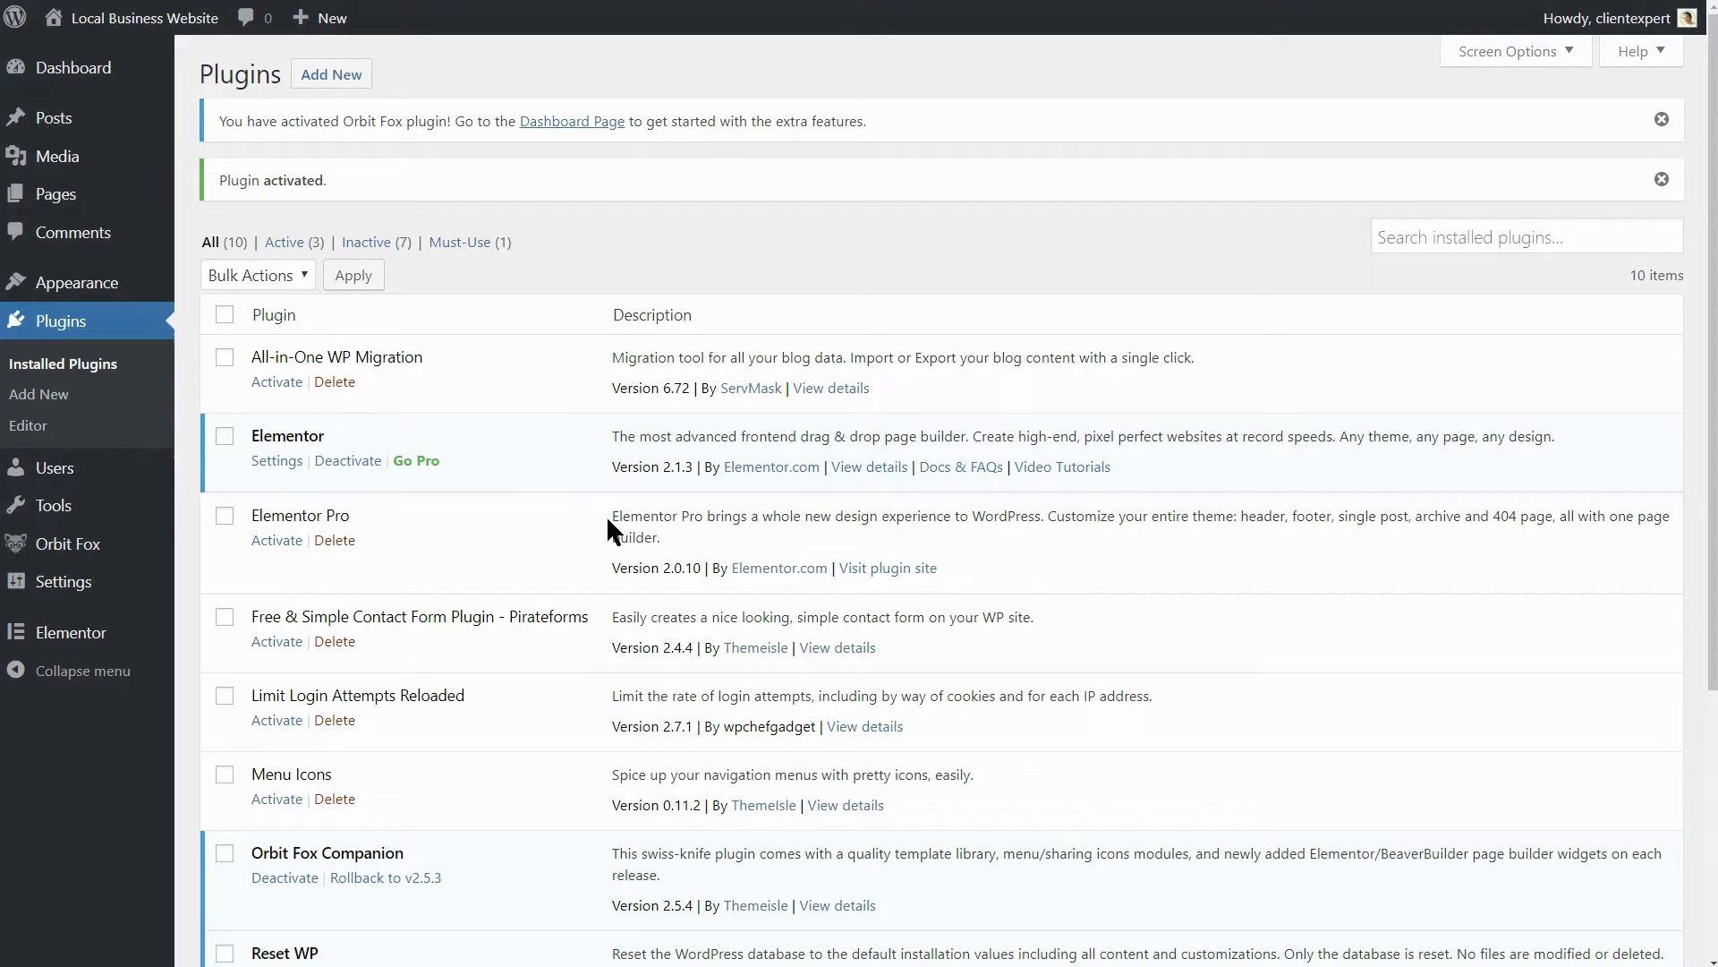
# In the Customizer's Colors settings, set the accent colour to green #21a515.
pyautogui.moveTo(166, 295)
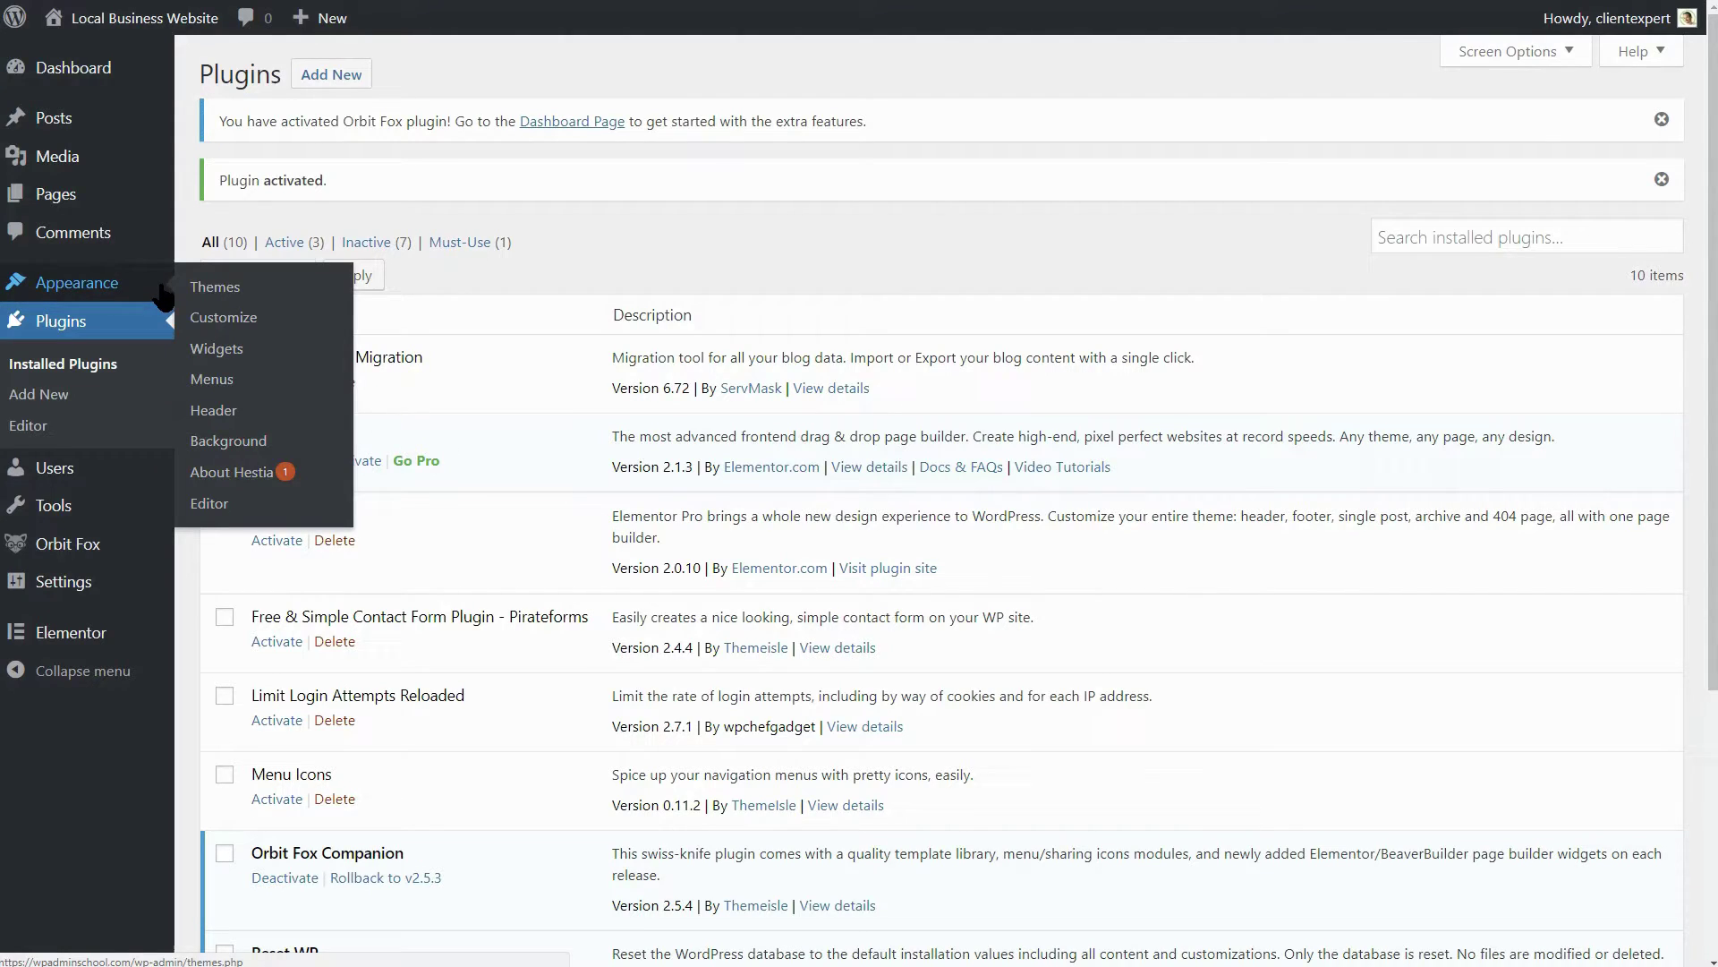
pyautogui.click(231, 315)
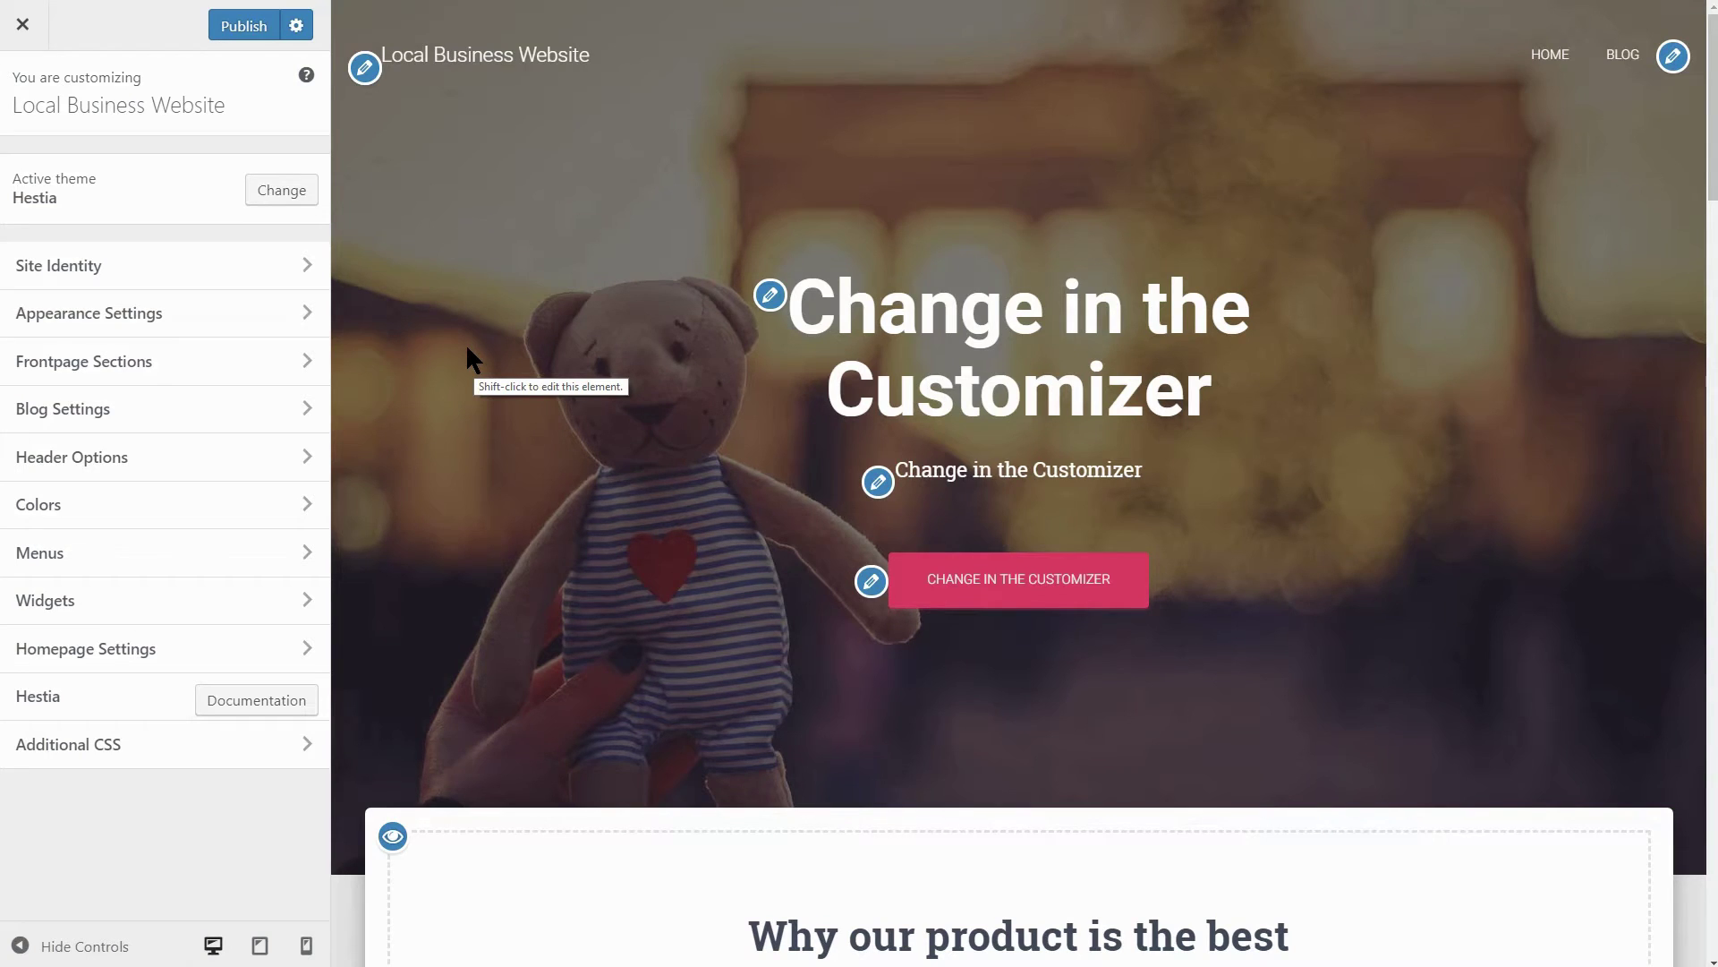
pyautogui.click(304, 504)
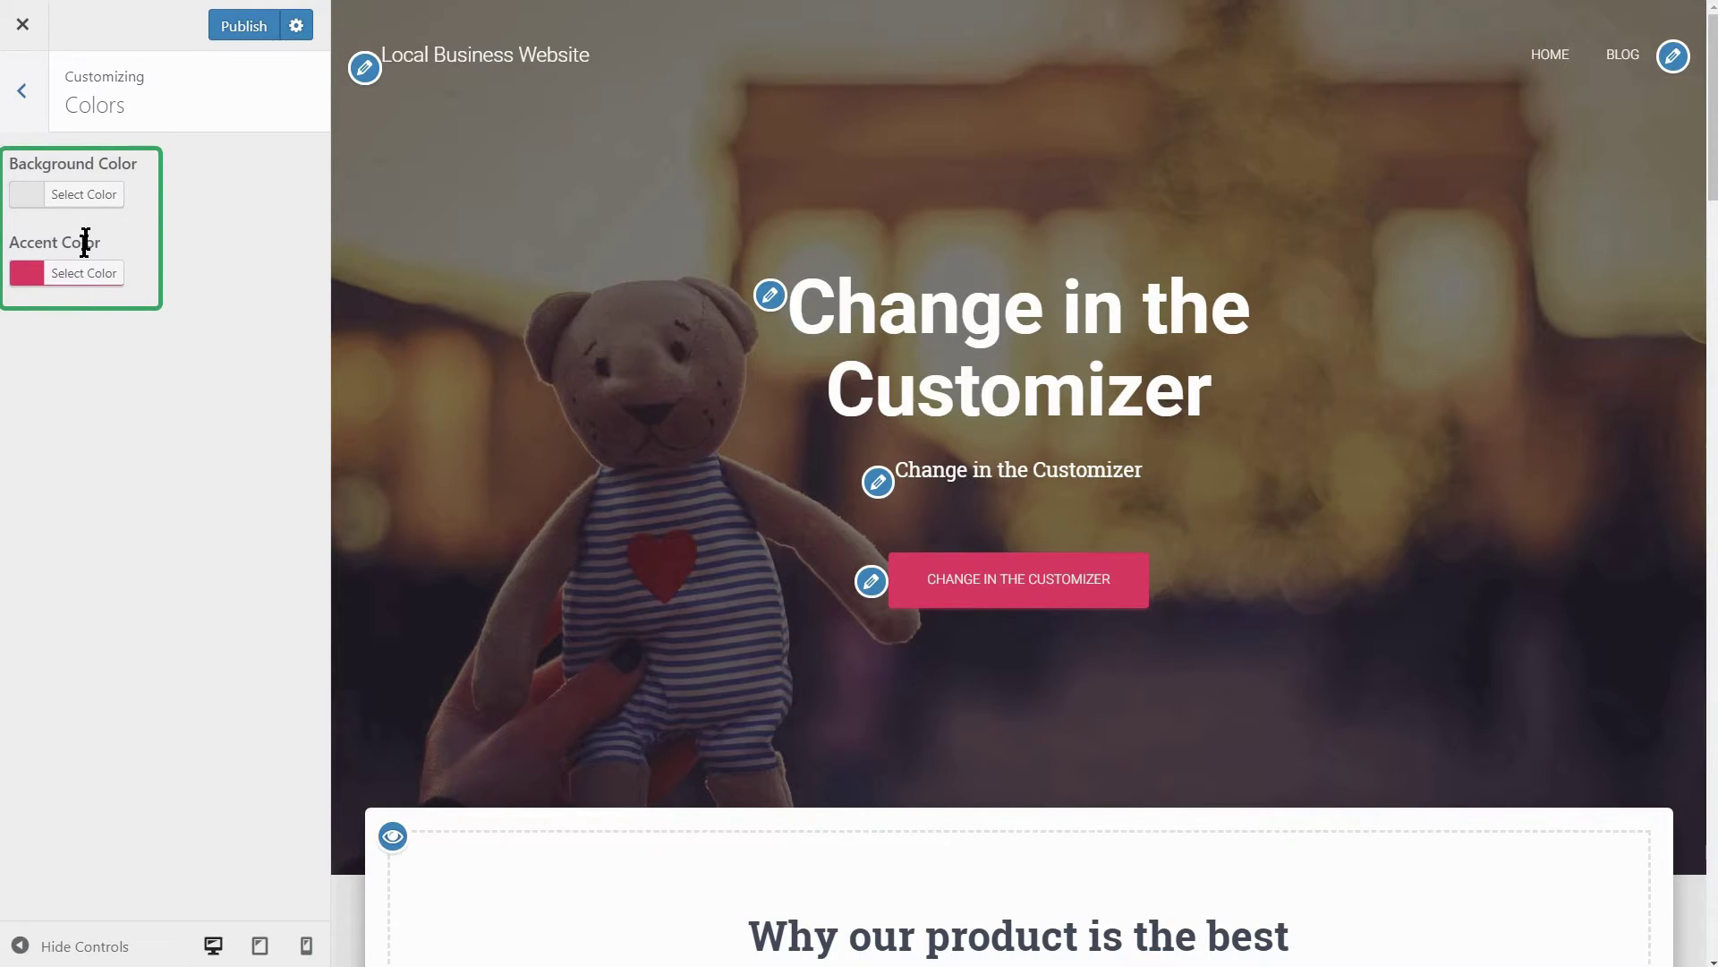
pyautogui.click(79, 279)
pyautogui.moveTo(132, 356)
pyautogui.mouseDown()
pyautogui.moveTo(79, 340)
pyautogui.moveTo(87, 411)
pyautogui.mouseUp()
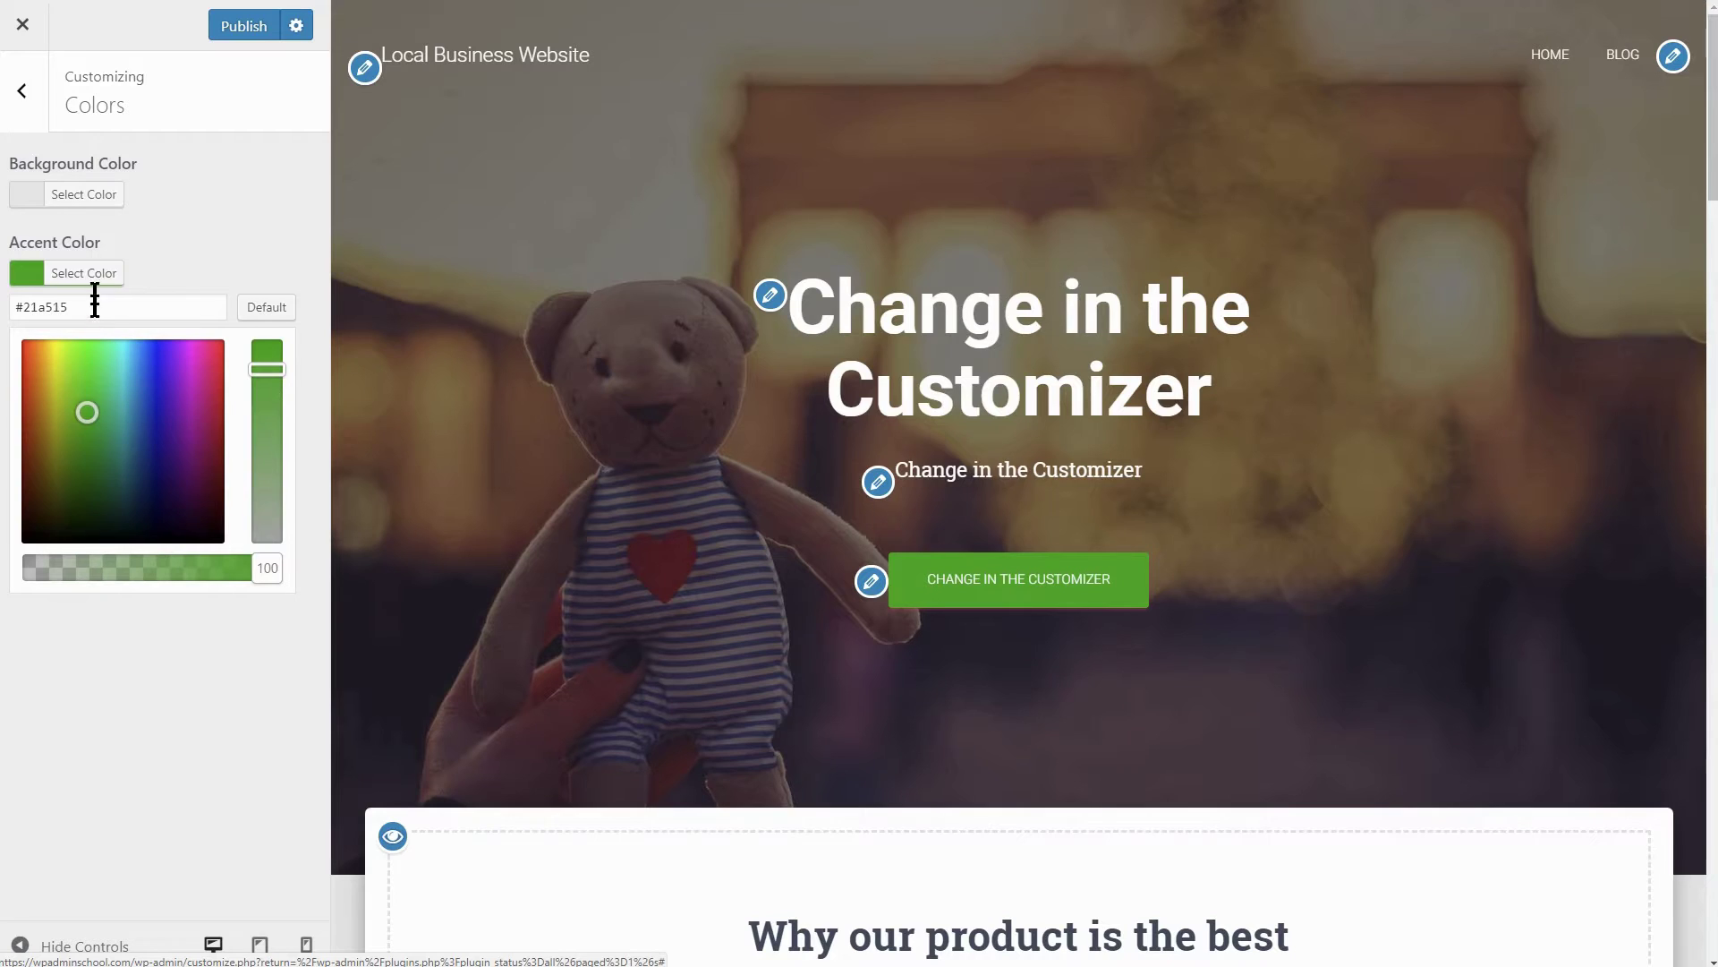
# Set the background colour to white (#ffffff).
pyautogui.click(97, 202)
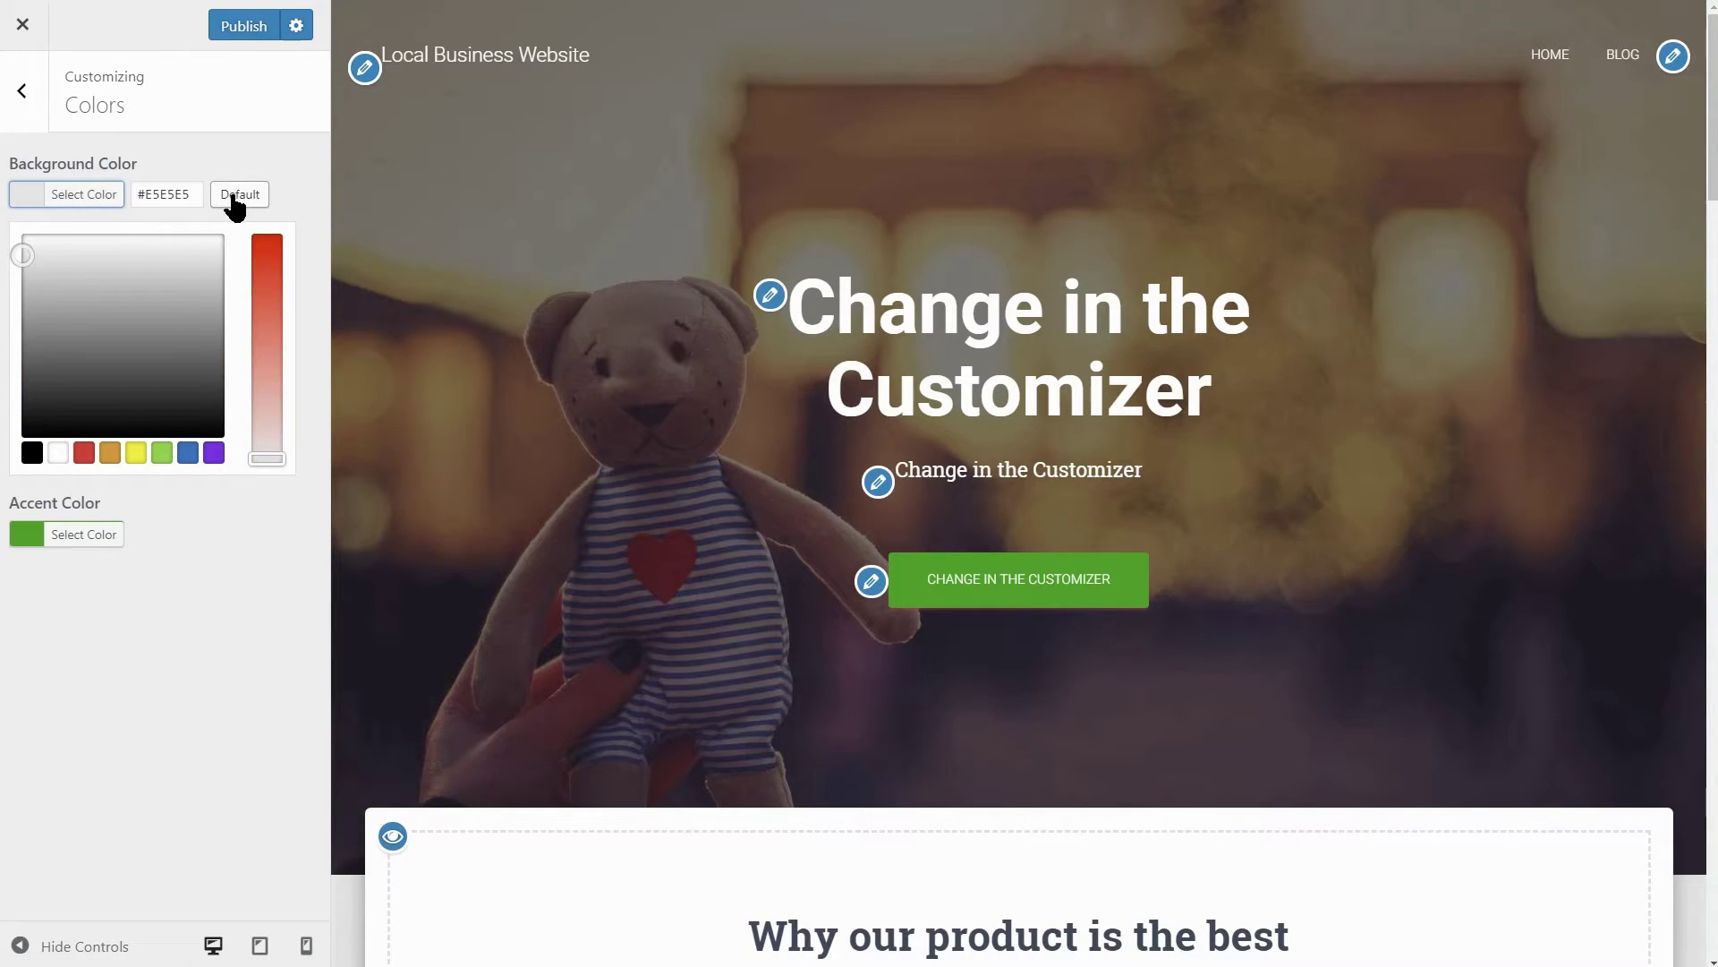
pyautogui.click(68, 452)
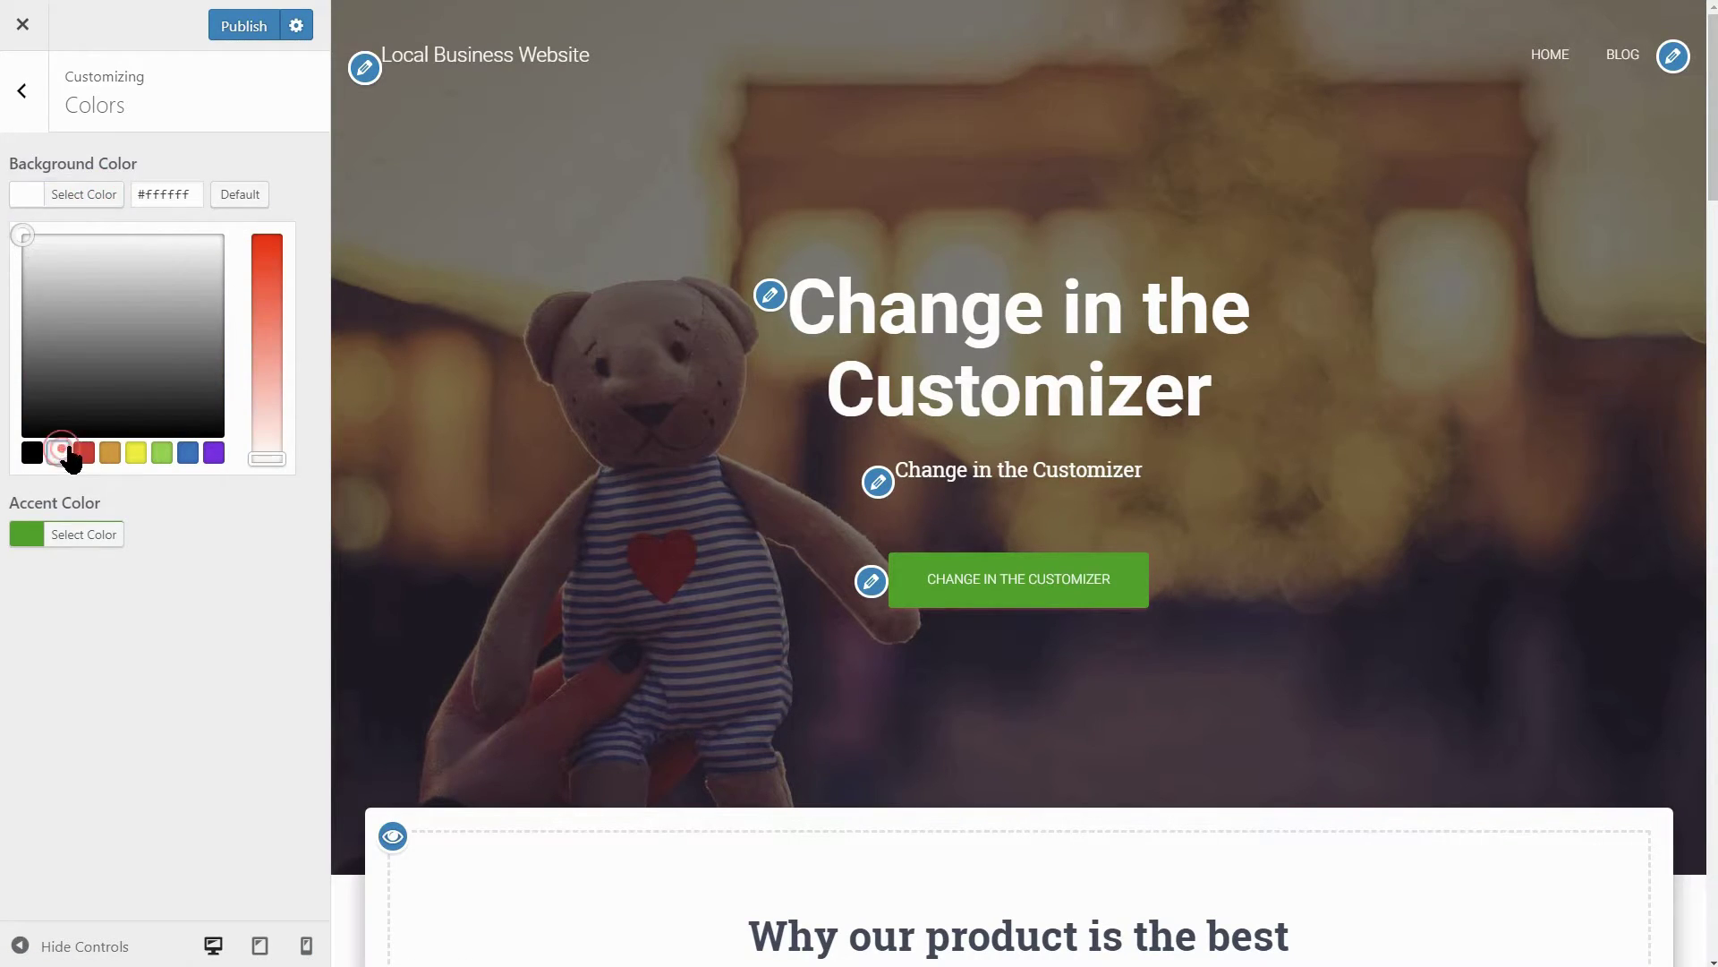
pyautogui.click(295, 167)
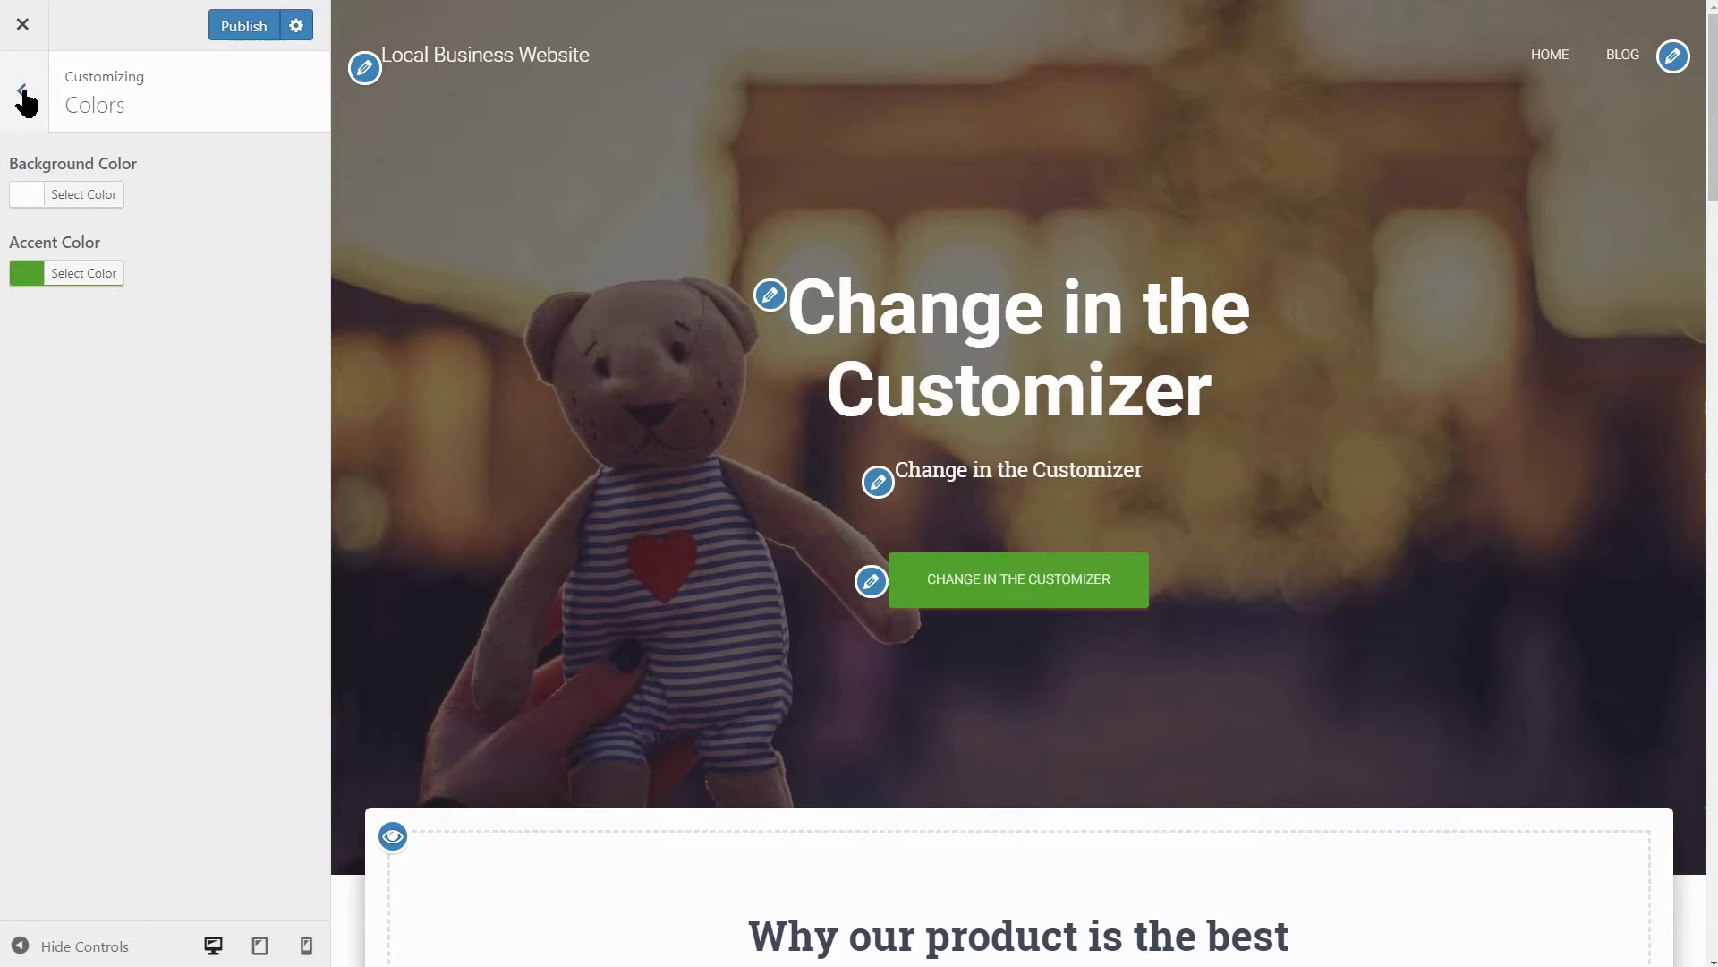
# Choose Cairo as the headings font under Appearance Settings > Typography and publish.
pyautogui.click(24, 94)
pyautogui.click(306, 322)
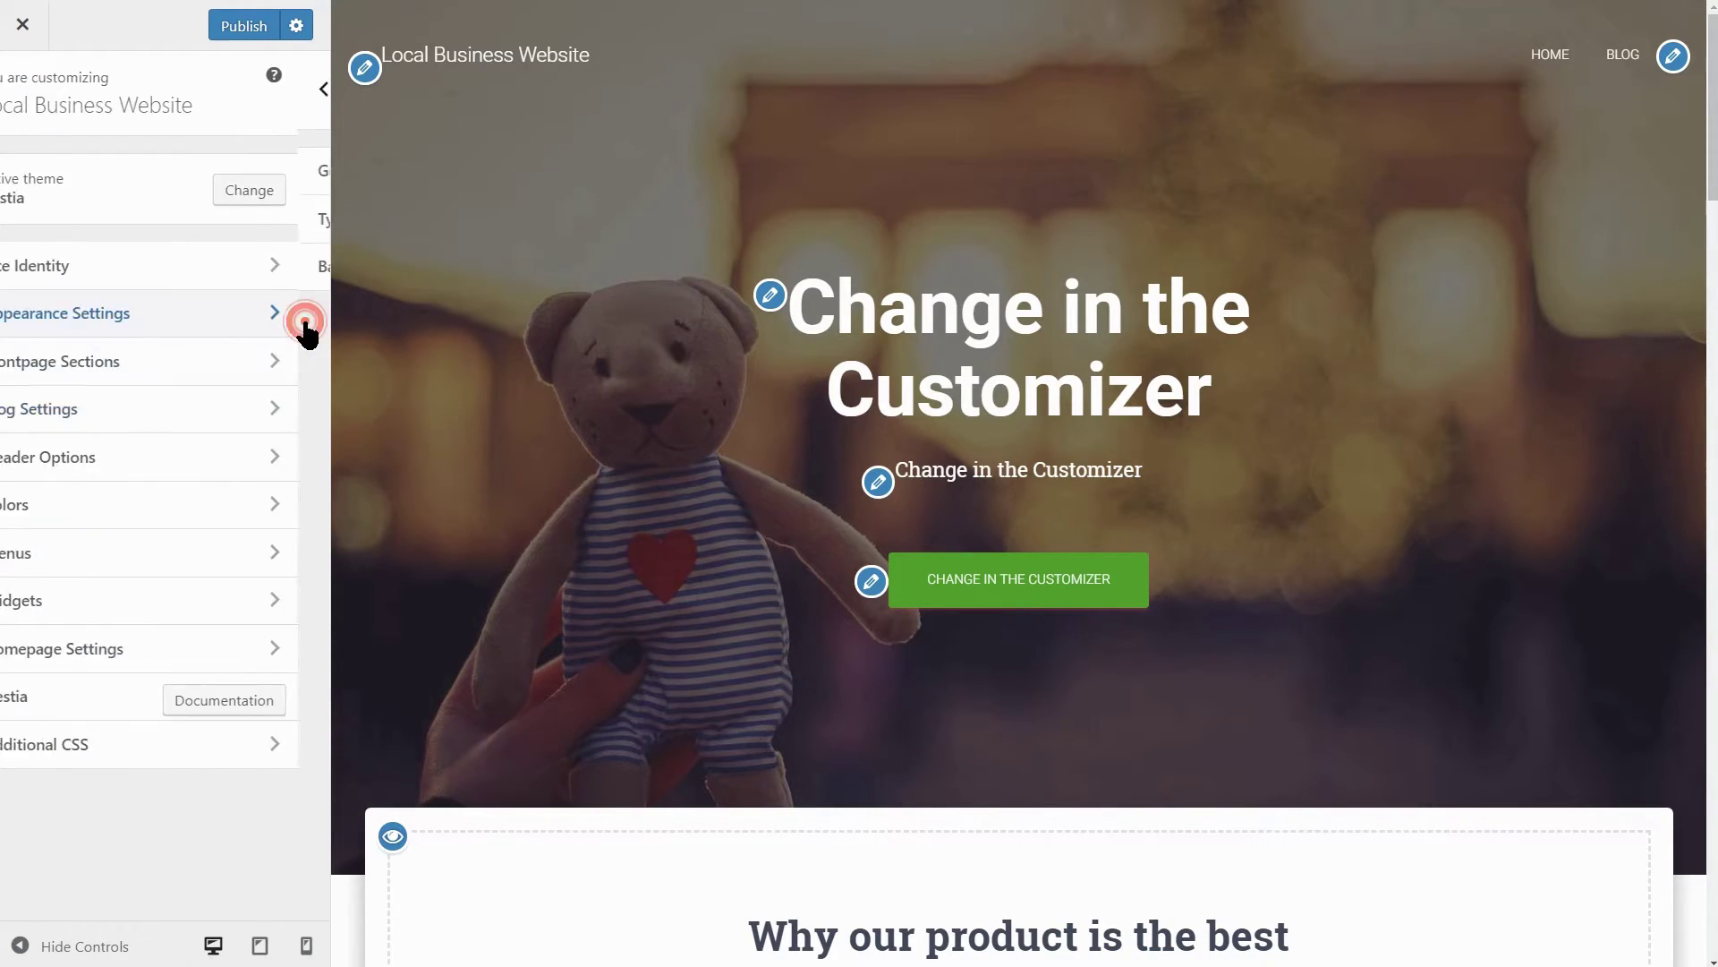
pyautogui.click(304, 241)
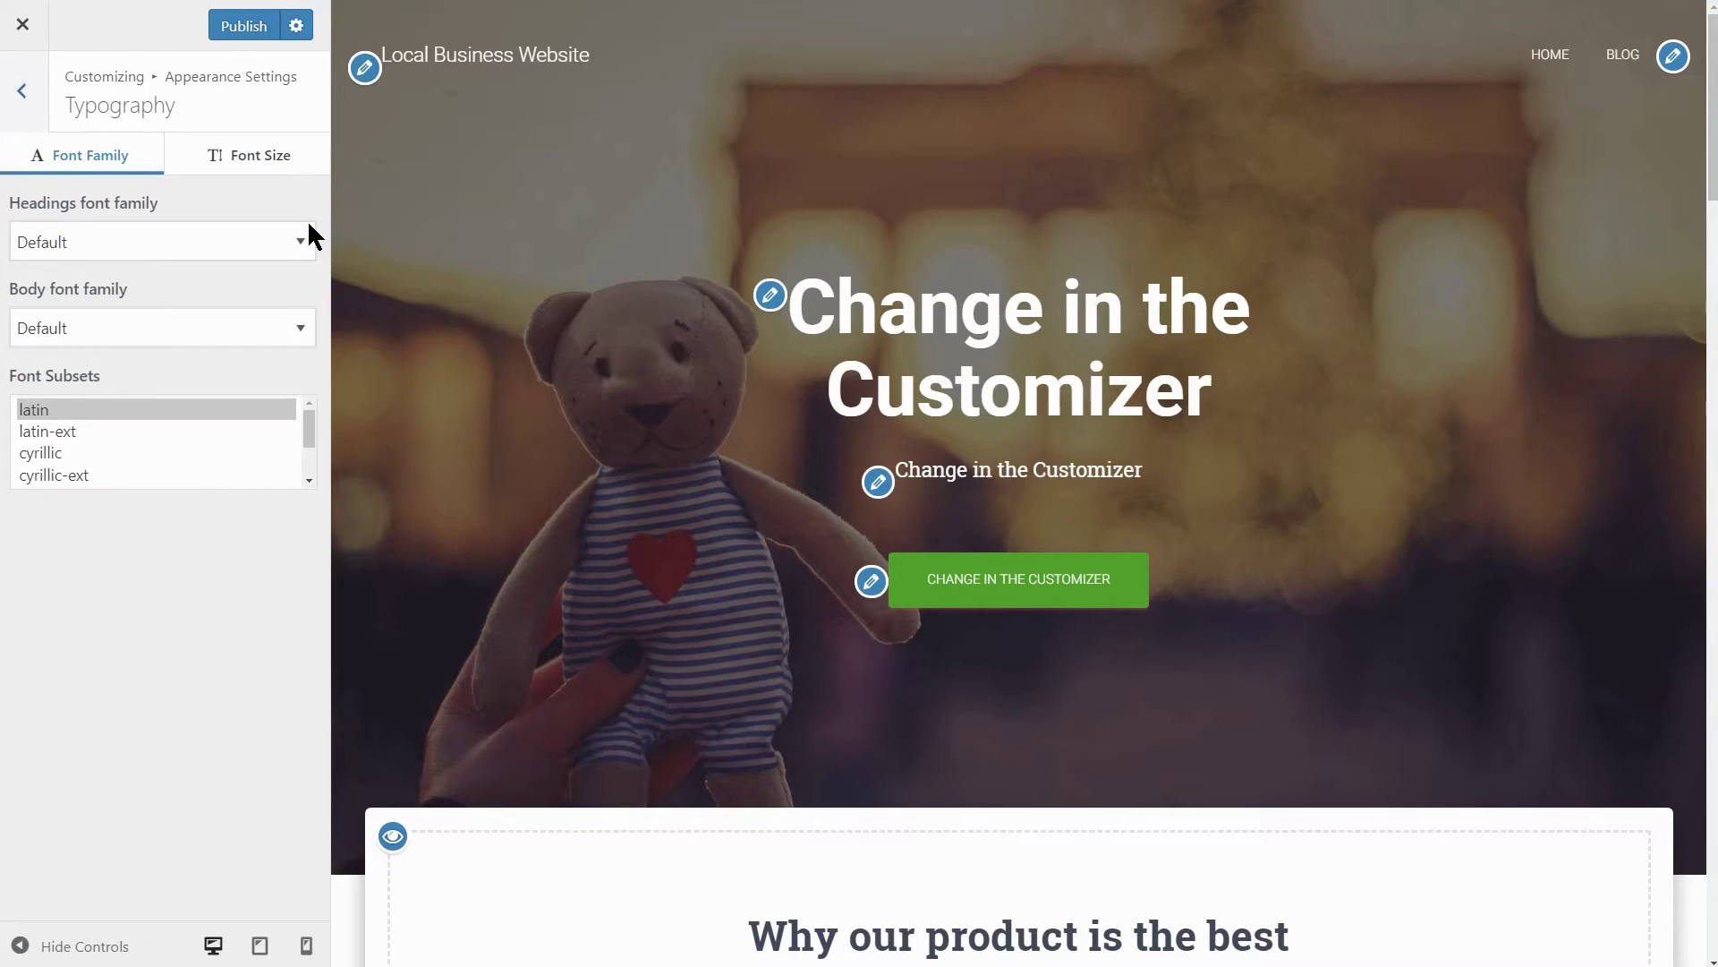
pyautogui.click(286, 244)
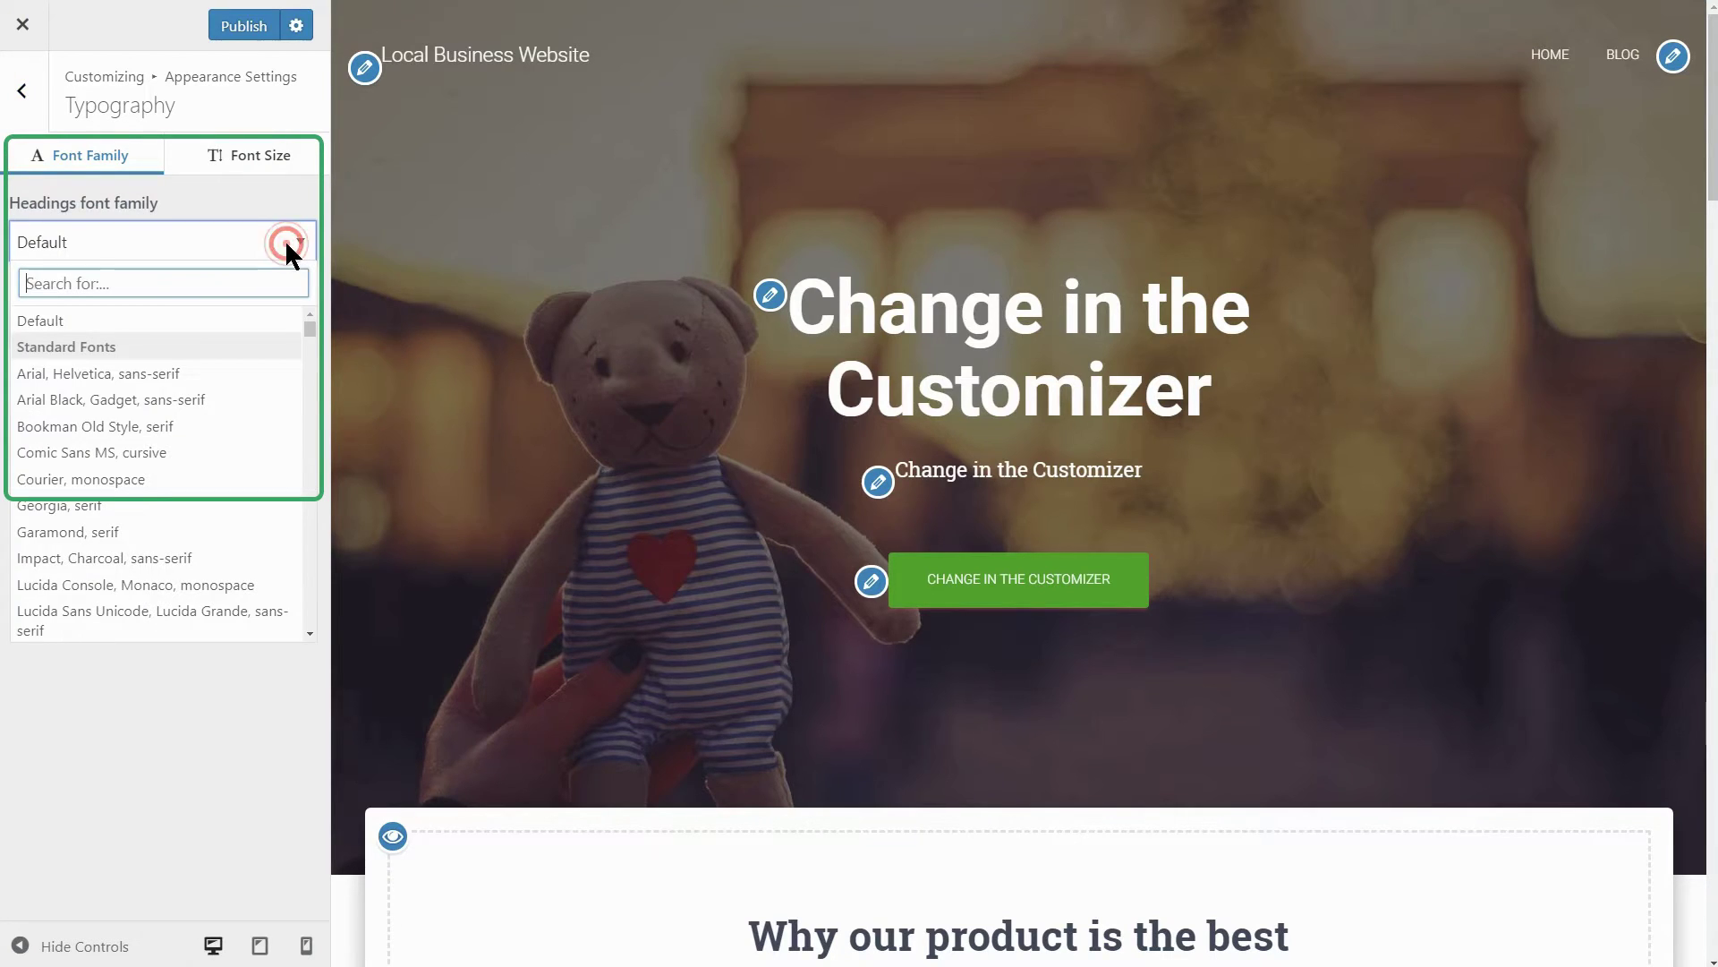
pyautogui.write('cair')
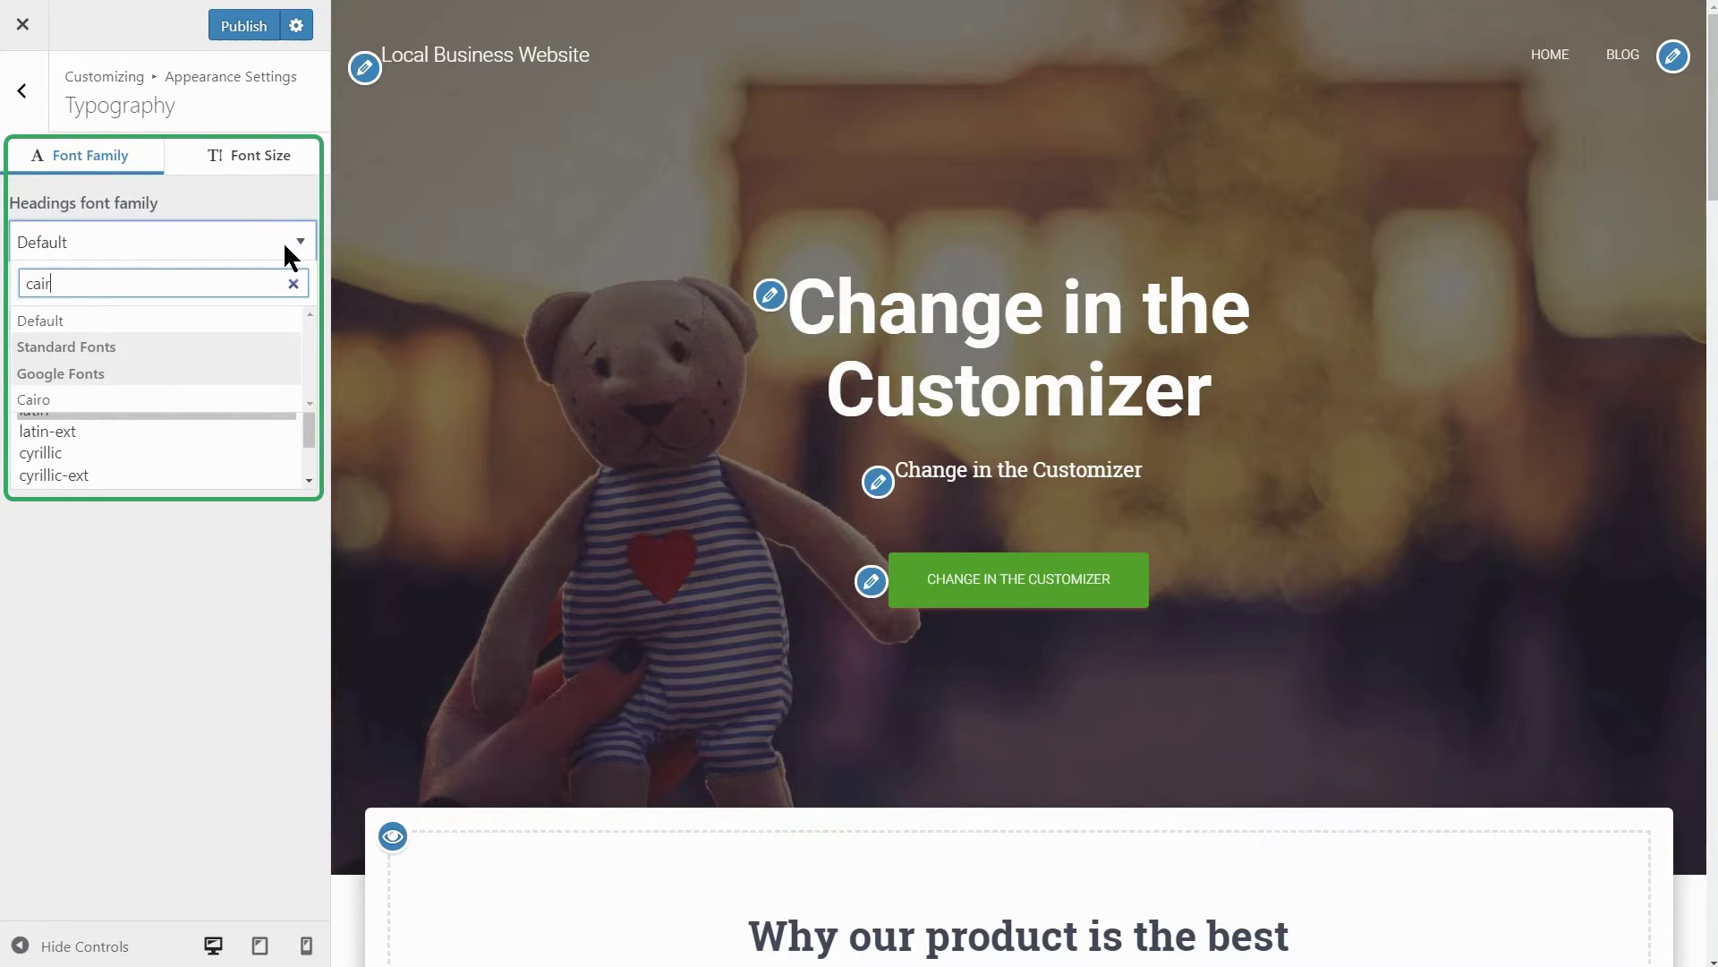
pyautogui.click(161, 398)
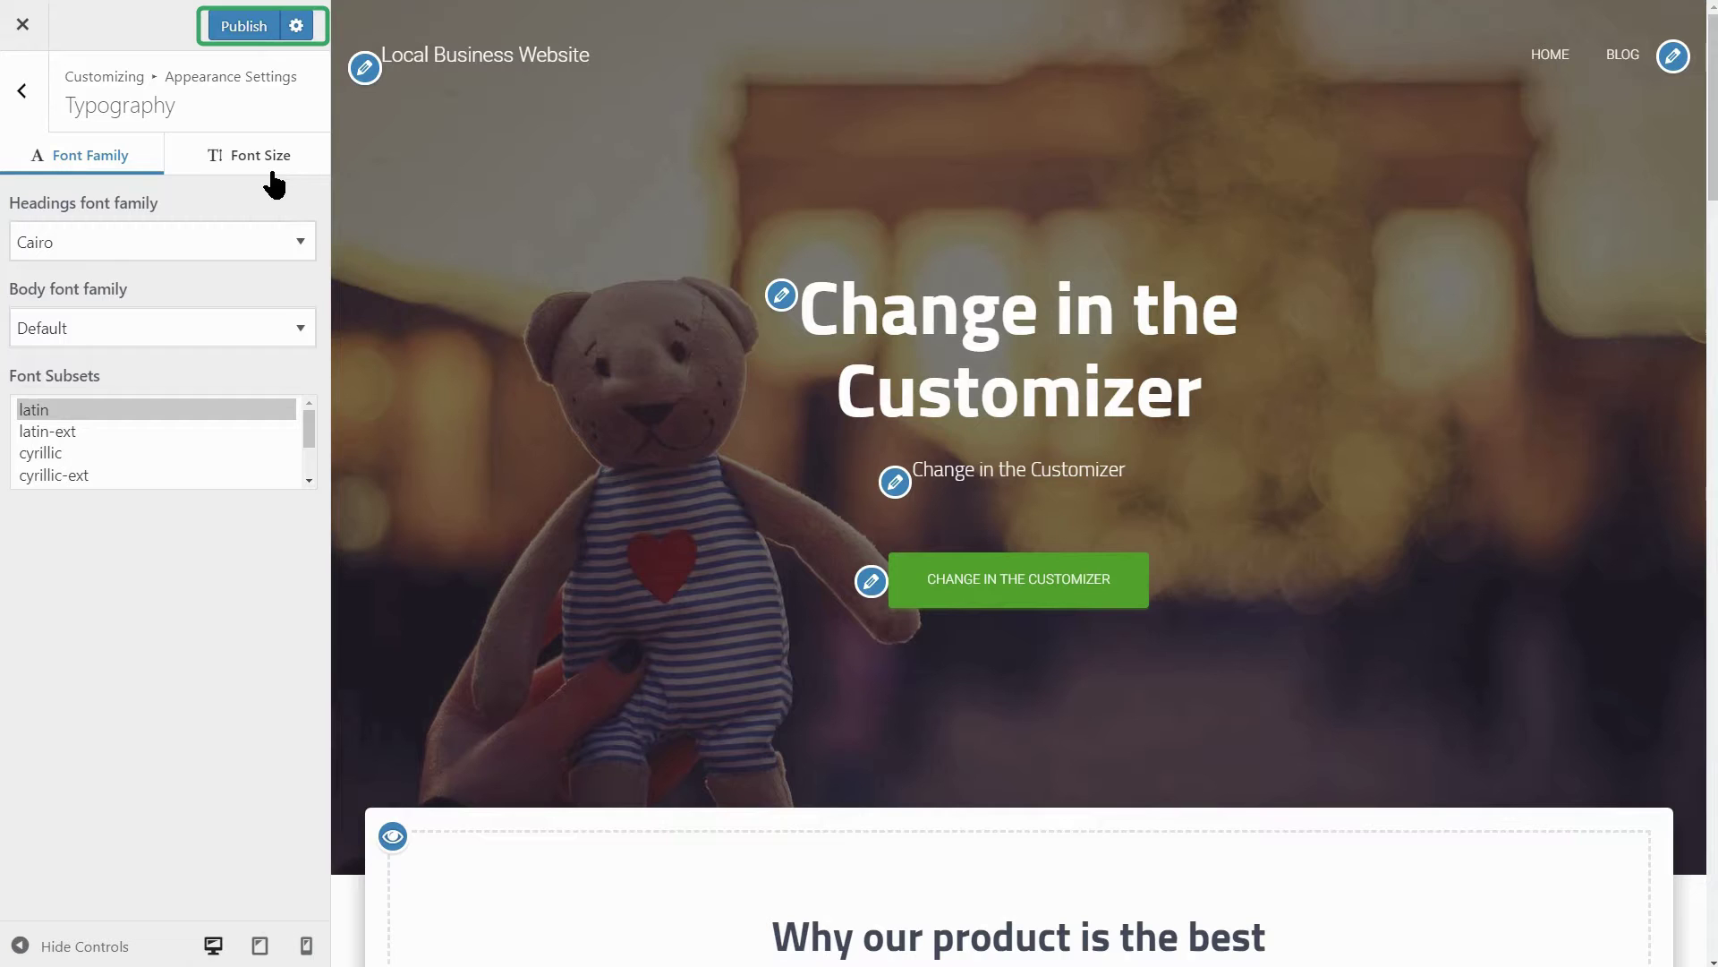
pyautogui.click(238, 27)
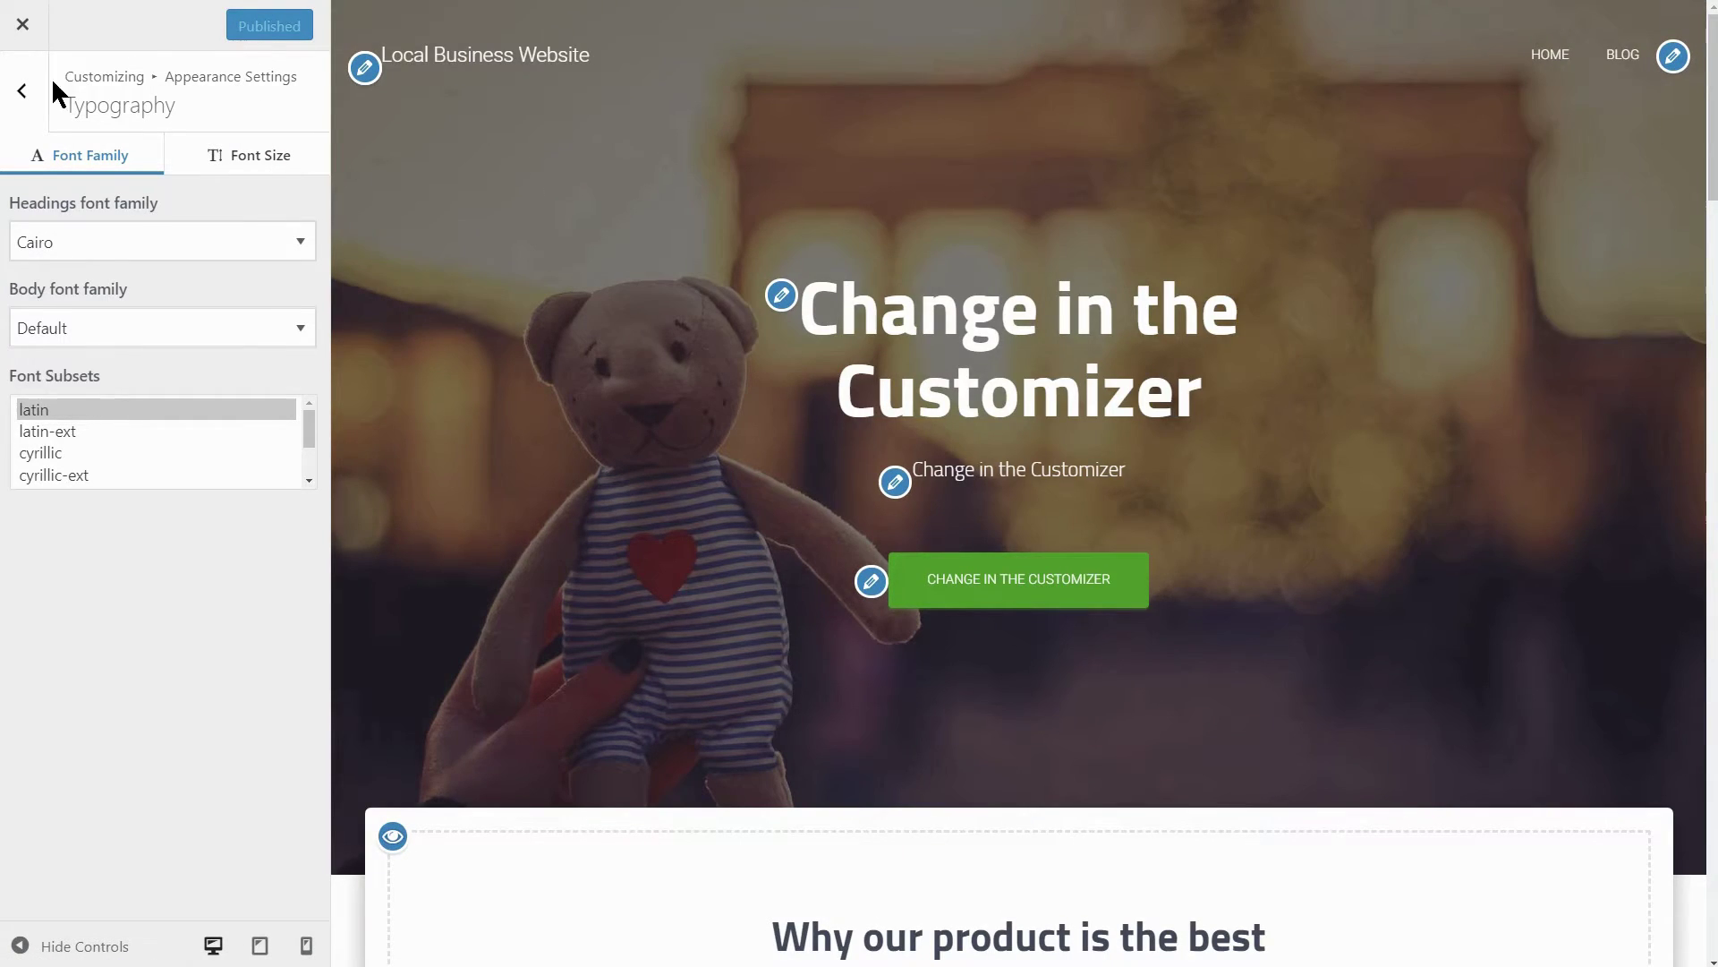
pyautogui.click(22, 90)
# Upload the 'WoddMAKR Logo' image in Site Identity and set it as the uncropped site logo.
pyautogui.click(21, 87)
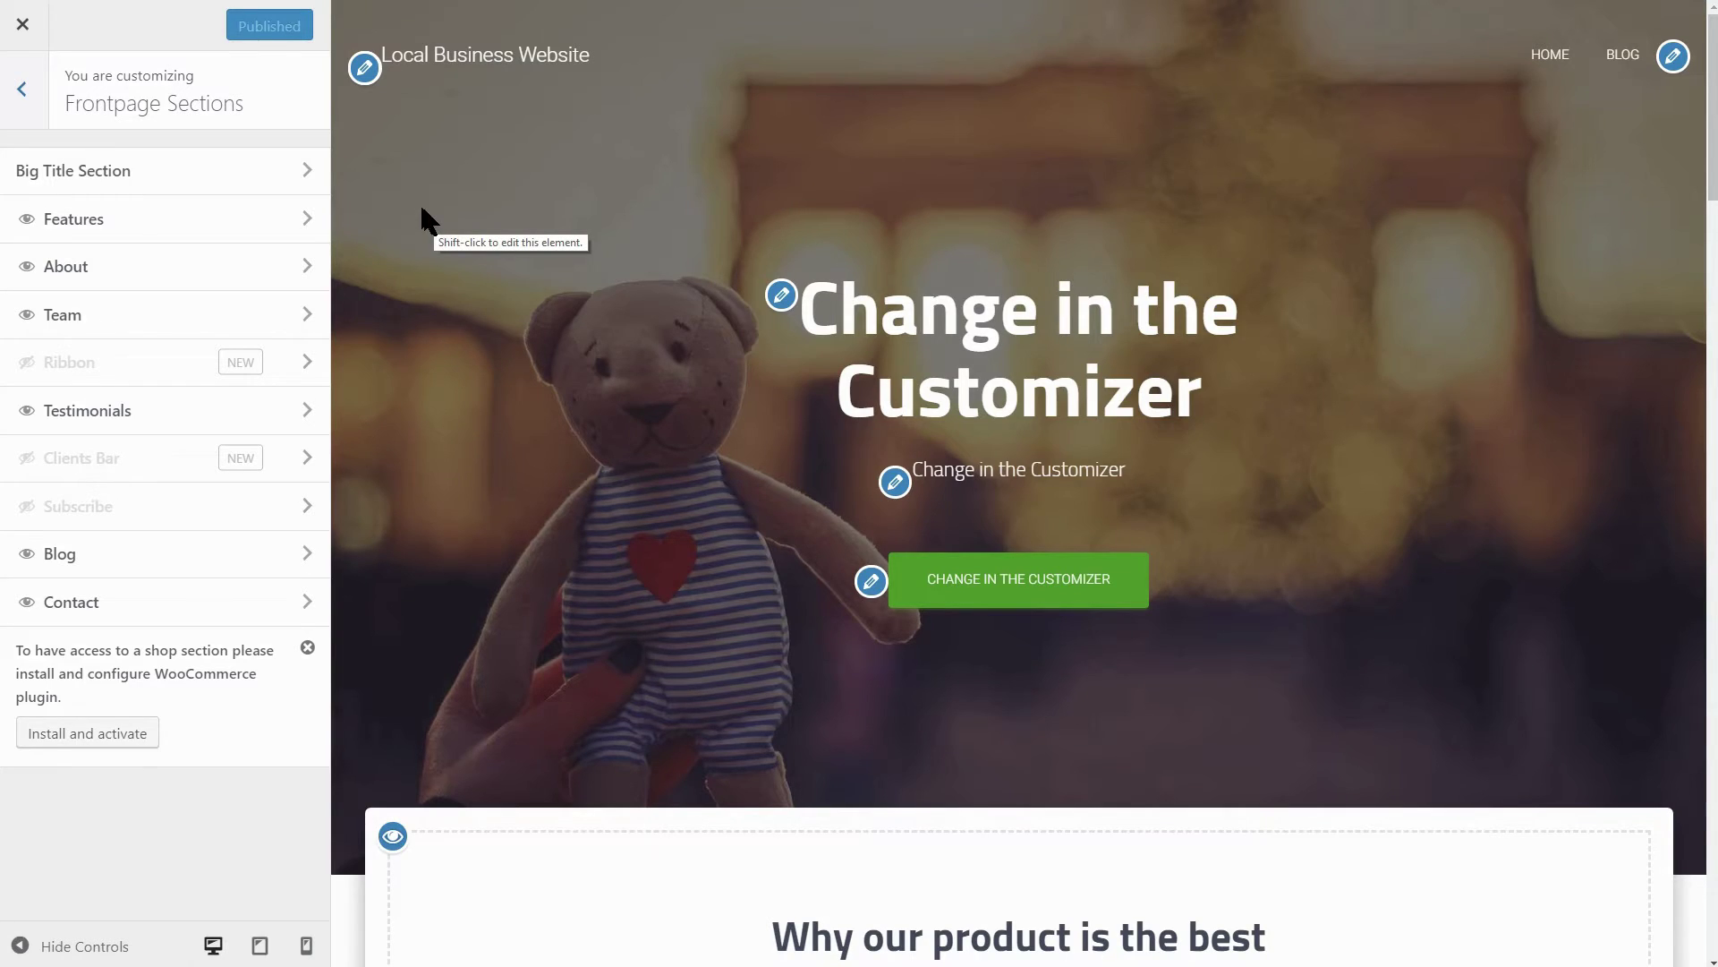
pyautogui.click(312, 171)
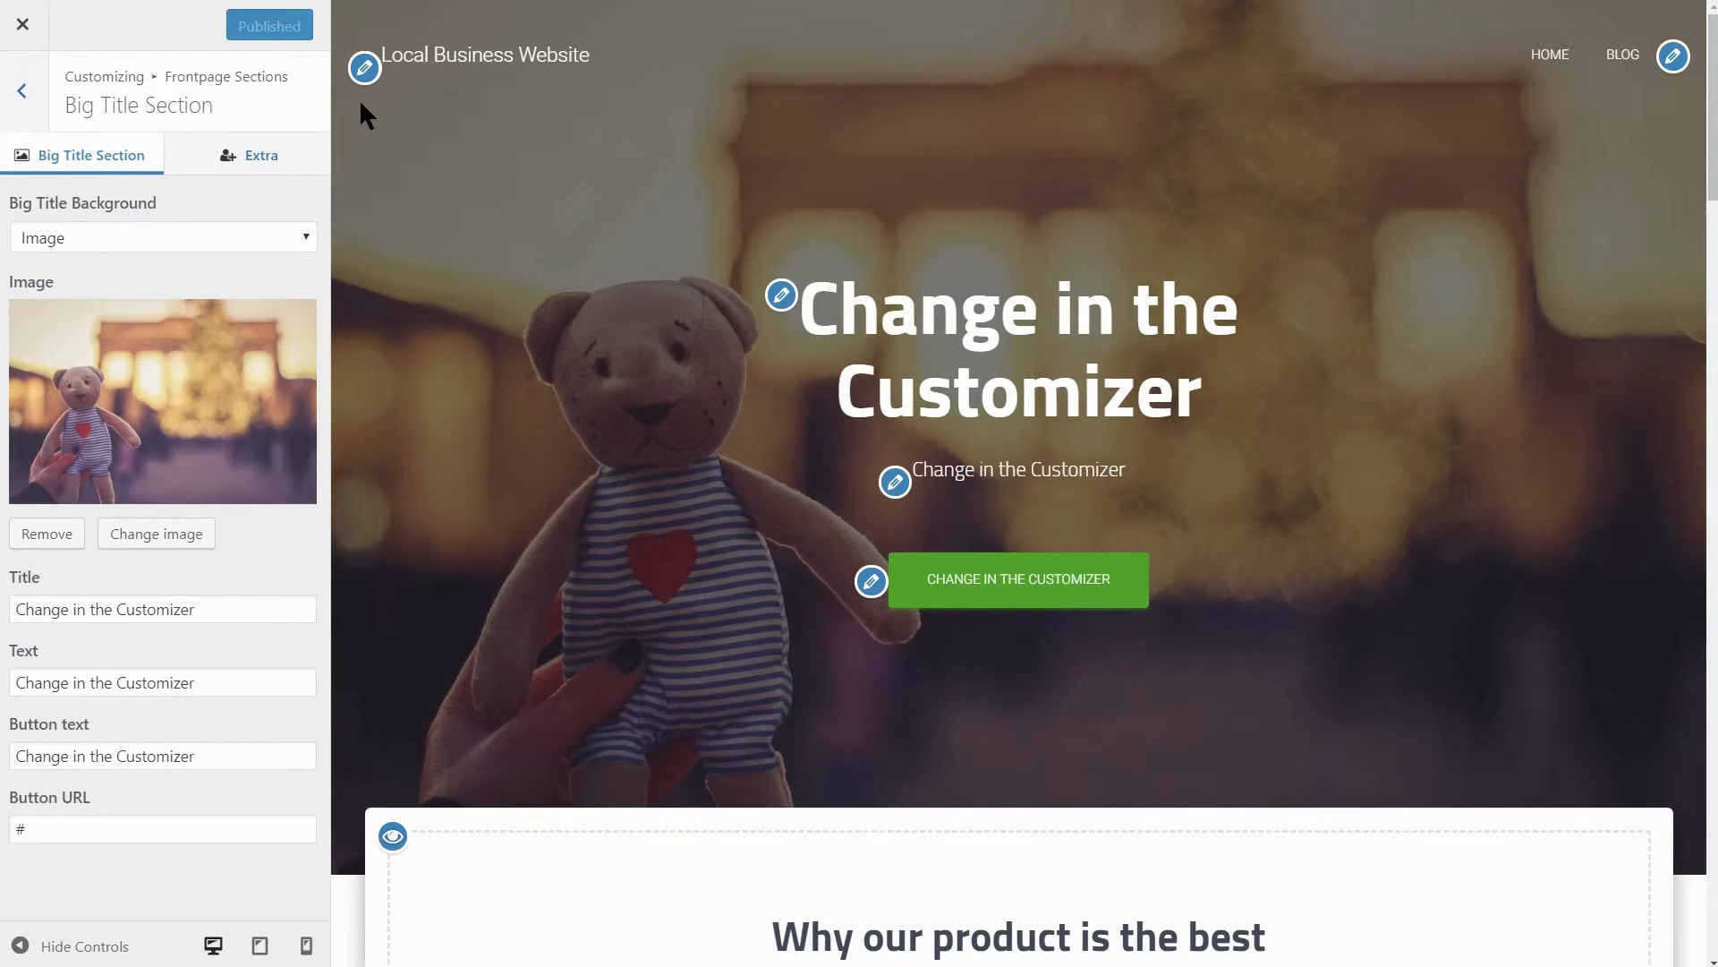
pyautogui.click(366, 68)
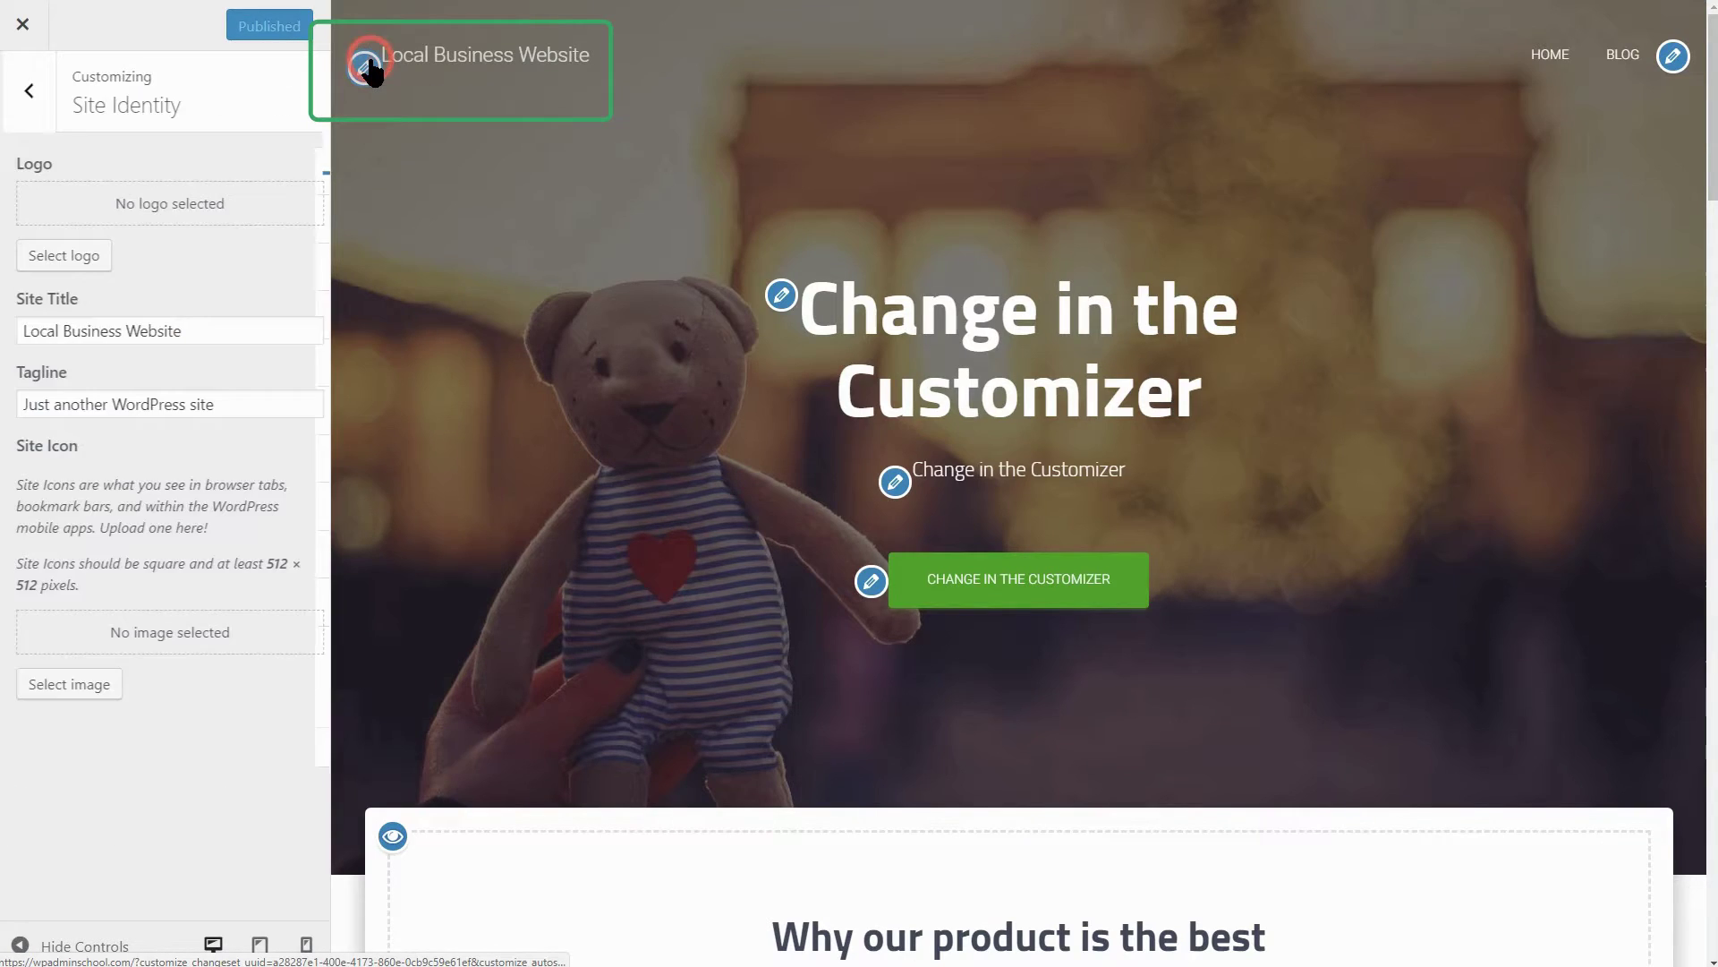
pyautogui.click(67, 260)
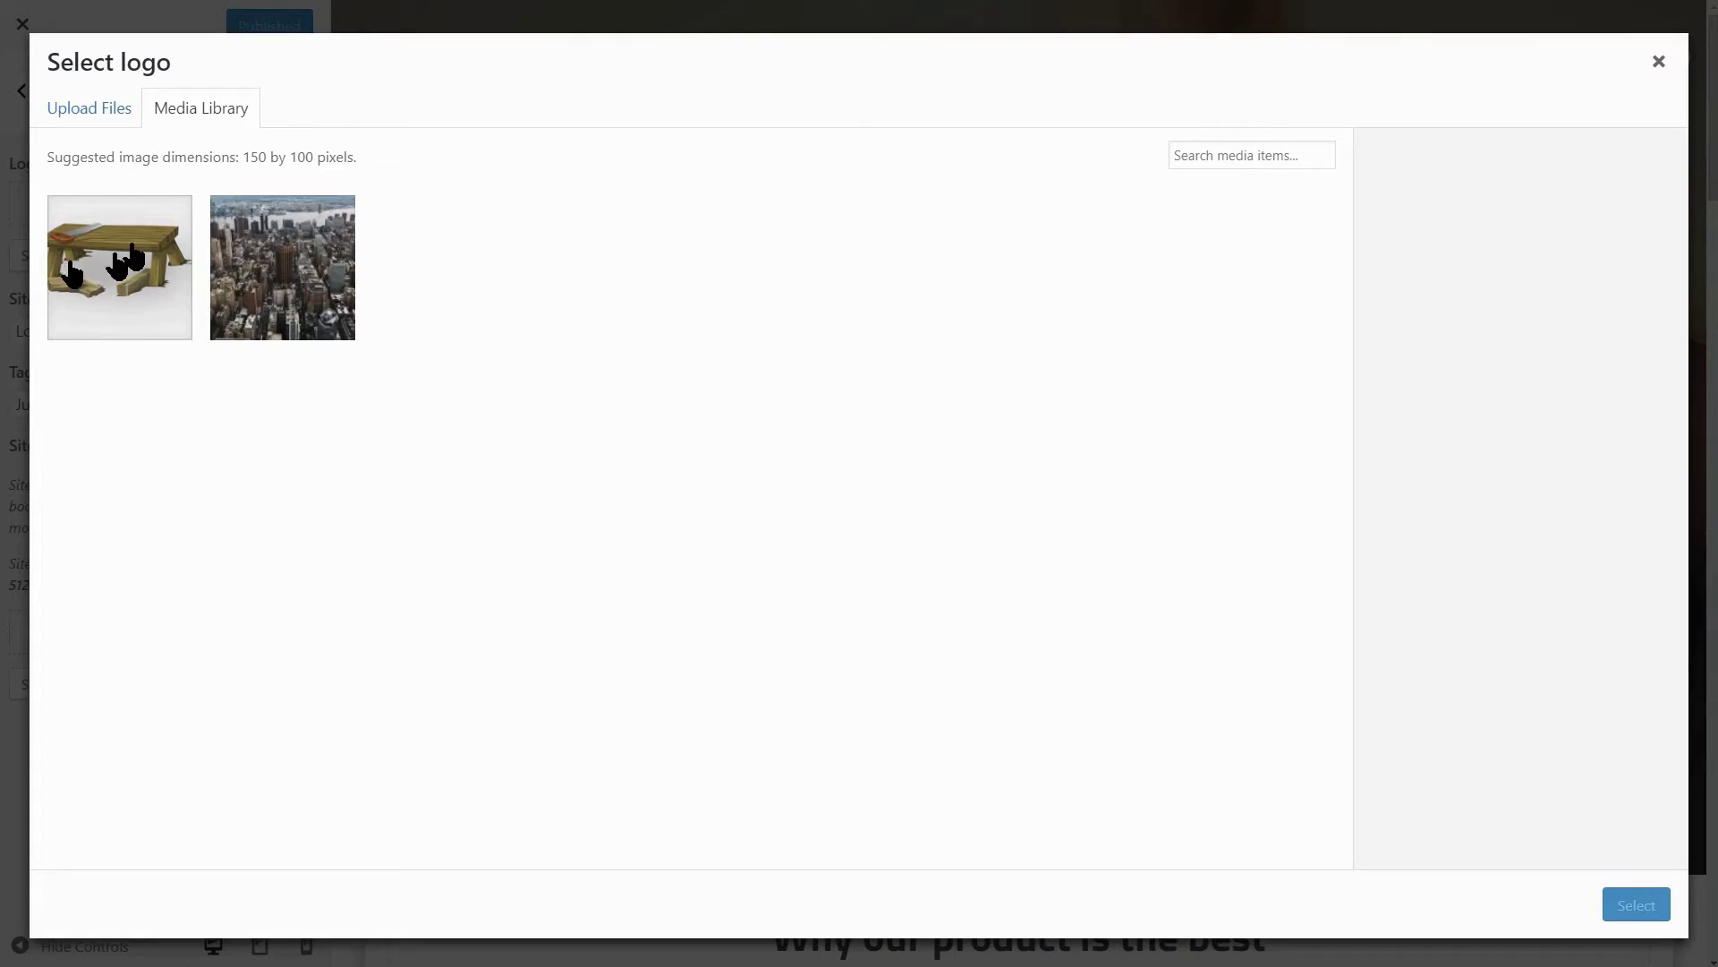
pyautogui.click(115, 107)
pyautogui.click(846, 484)
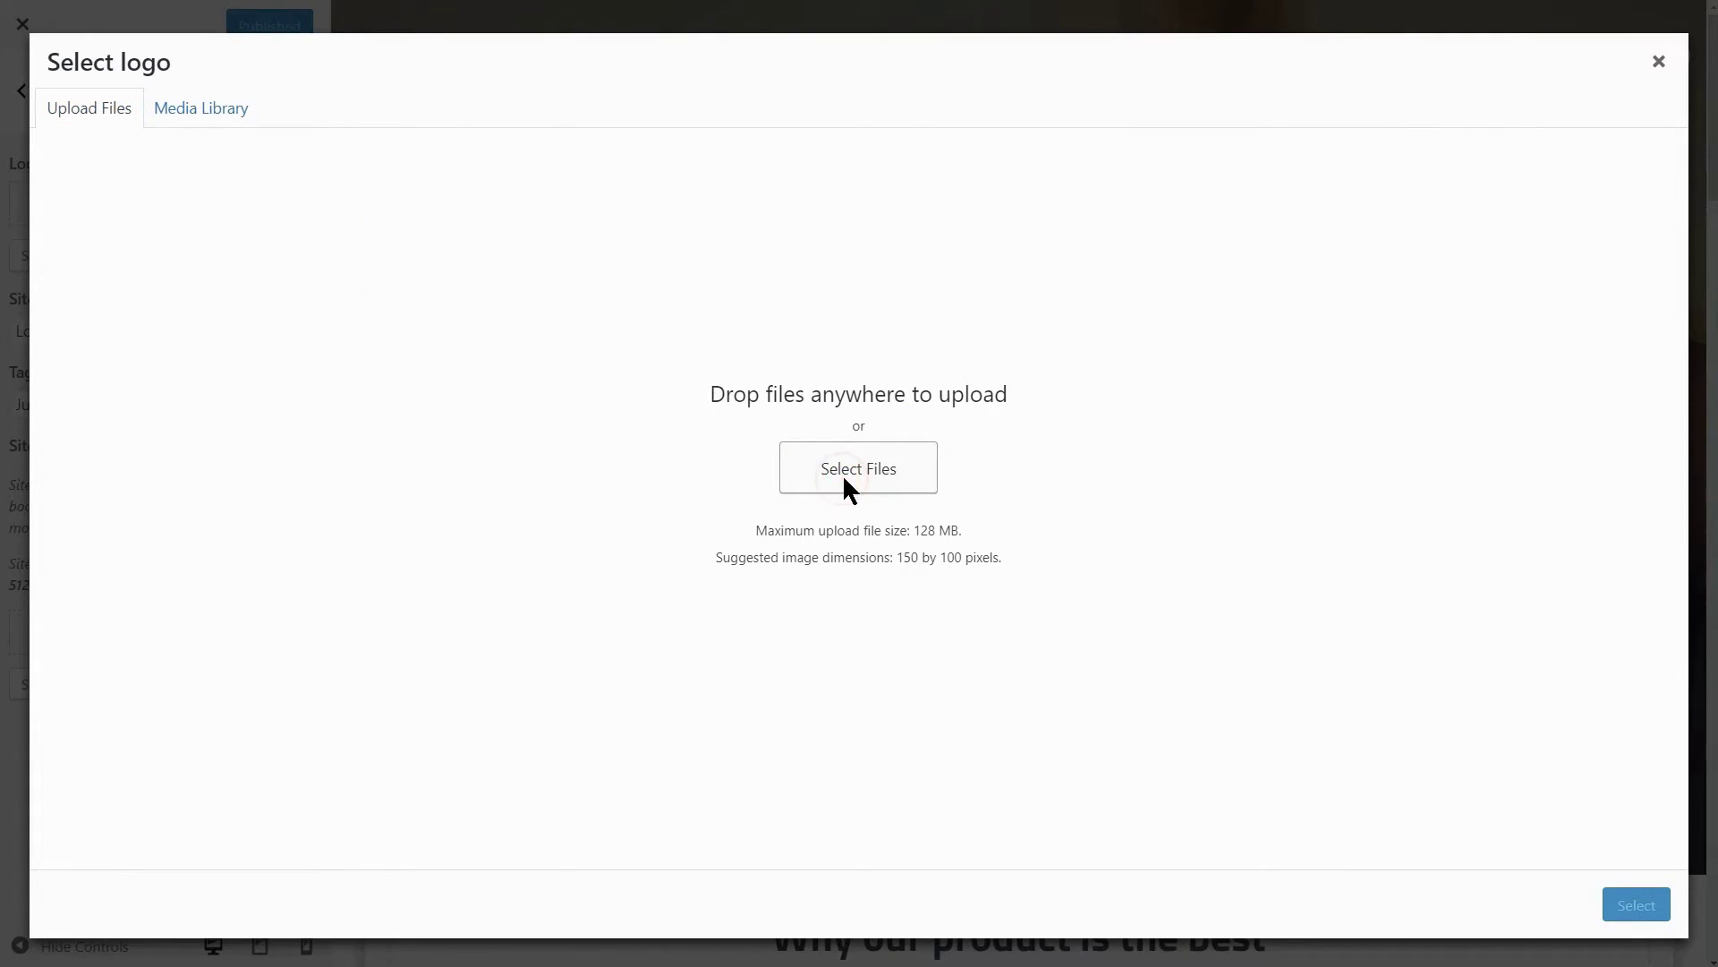
pyautogui.click(1132, 528)
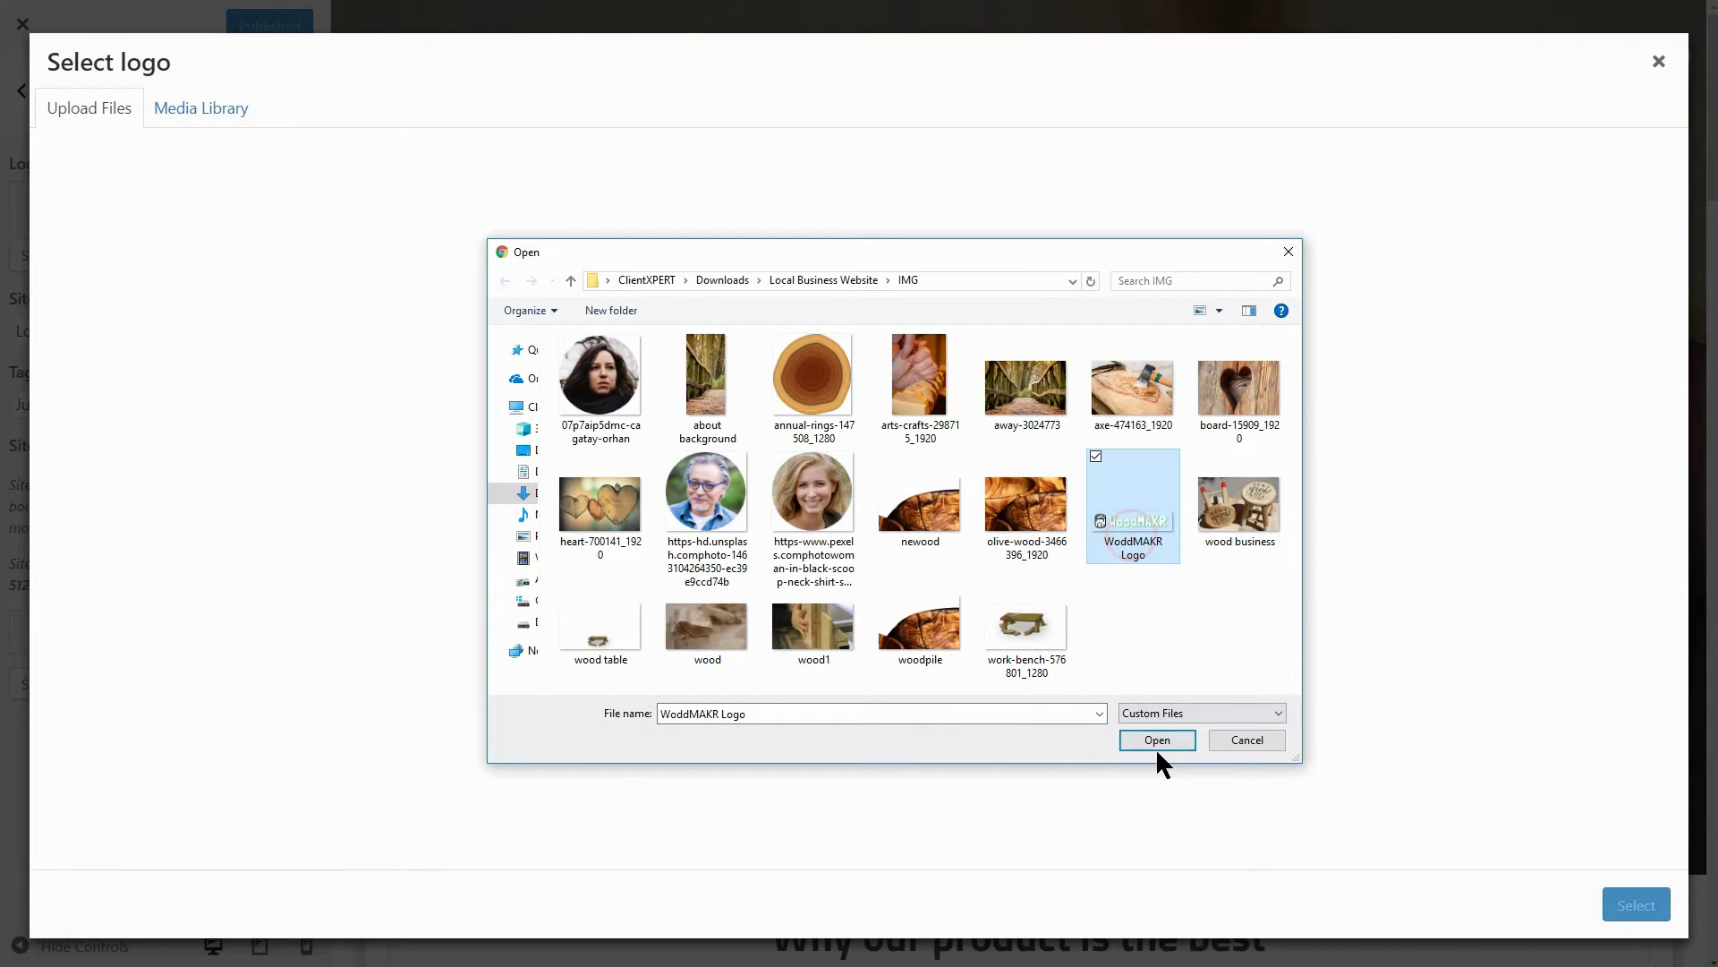
pyautogui.click(1158, 743)
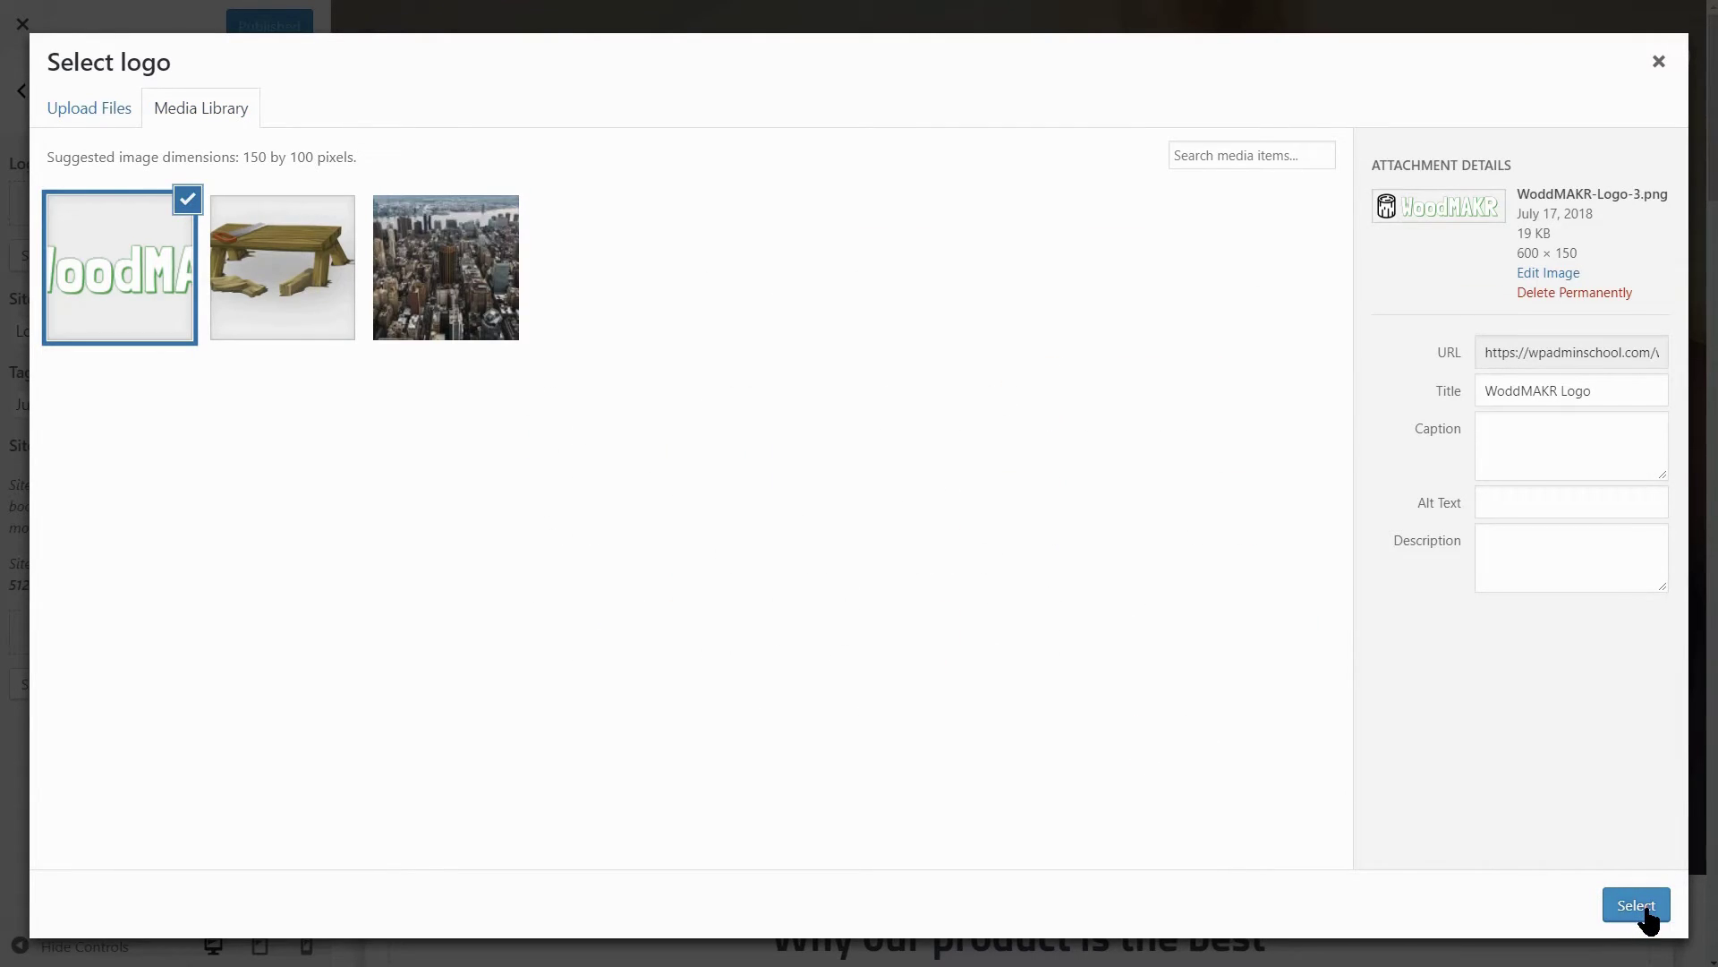
pyautogui.click(1637, 904)
pyautogui.click(1609, 905)
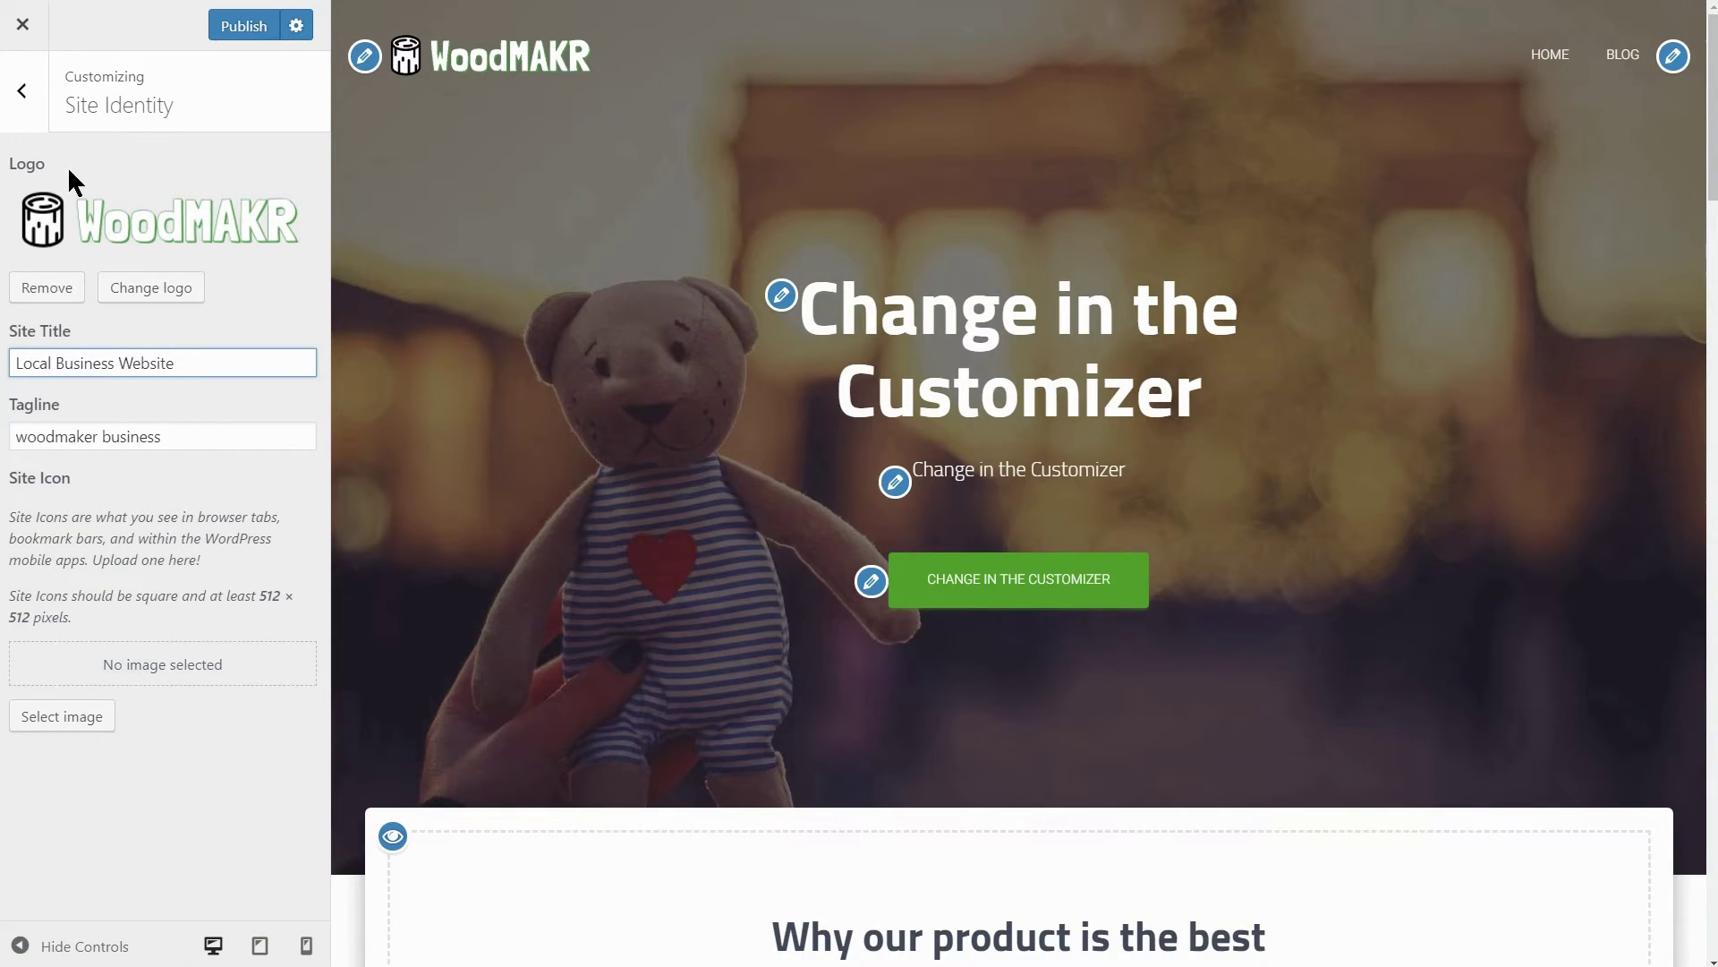
# Change the hero title to 'Local Business Website', subtitle to 'WOOD MAKER', button to 'Check Out More'.
pyautogui.click(25, 98)
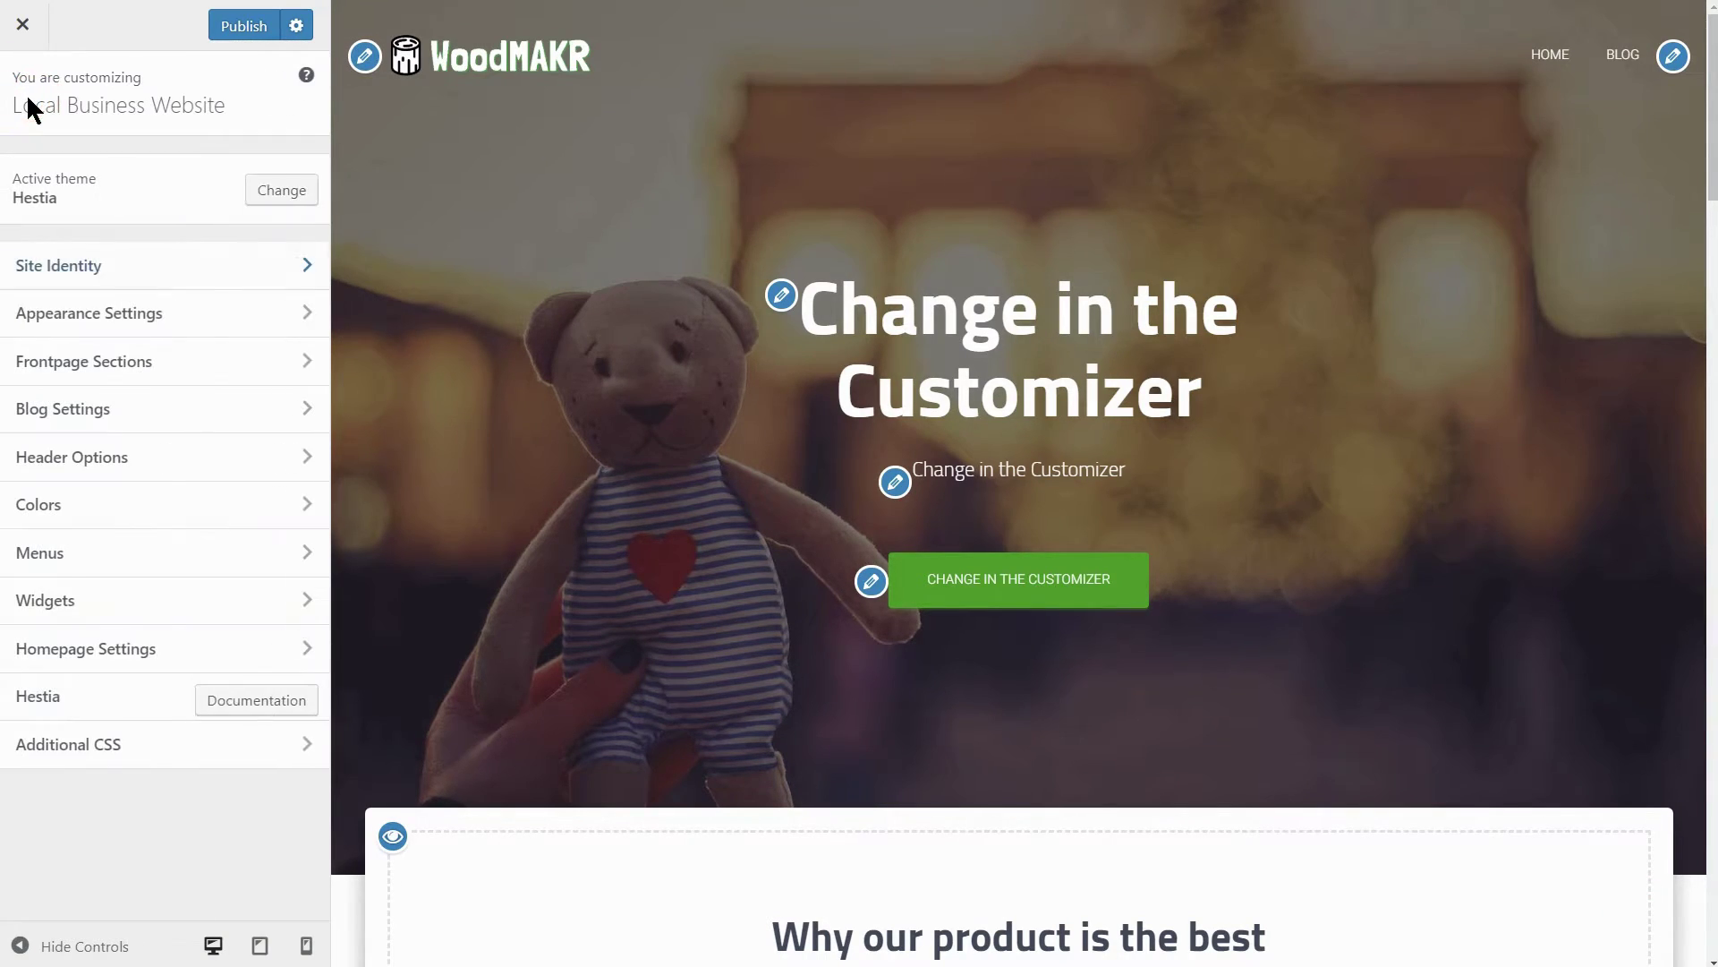
pyautogui.click(780, 295)
pyautogui.tripleClick(224, 603)
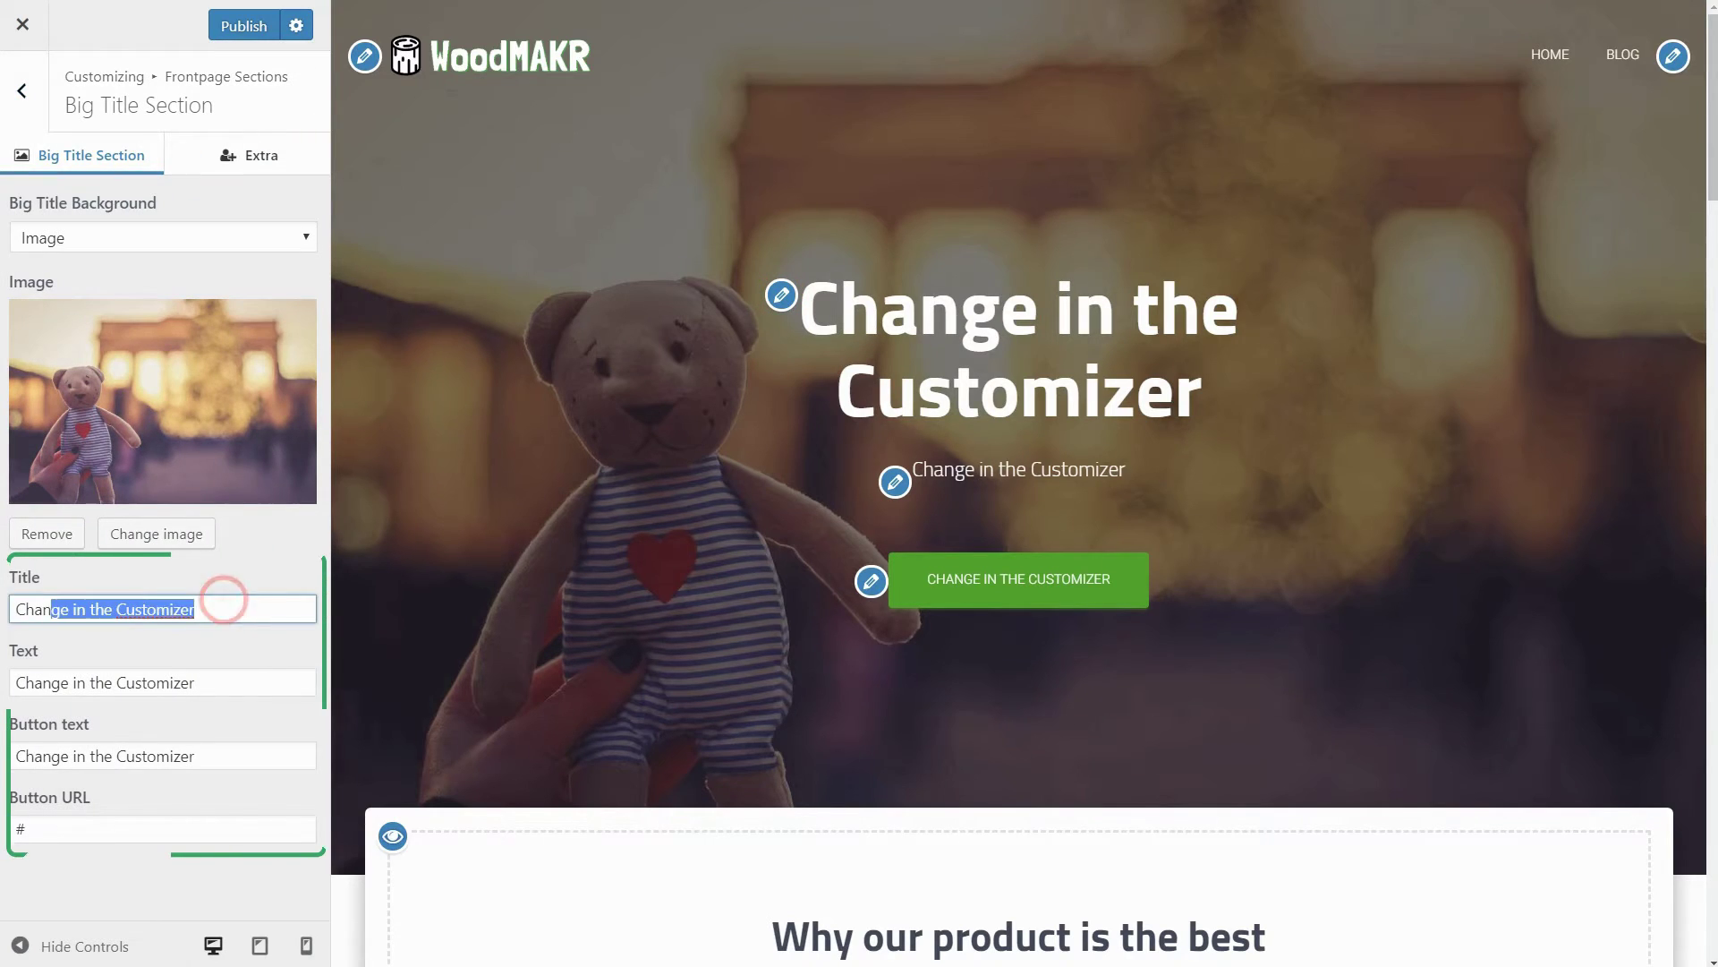
pyautogui.write('Local Business Website')
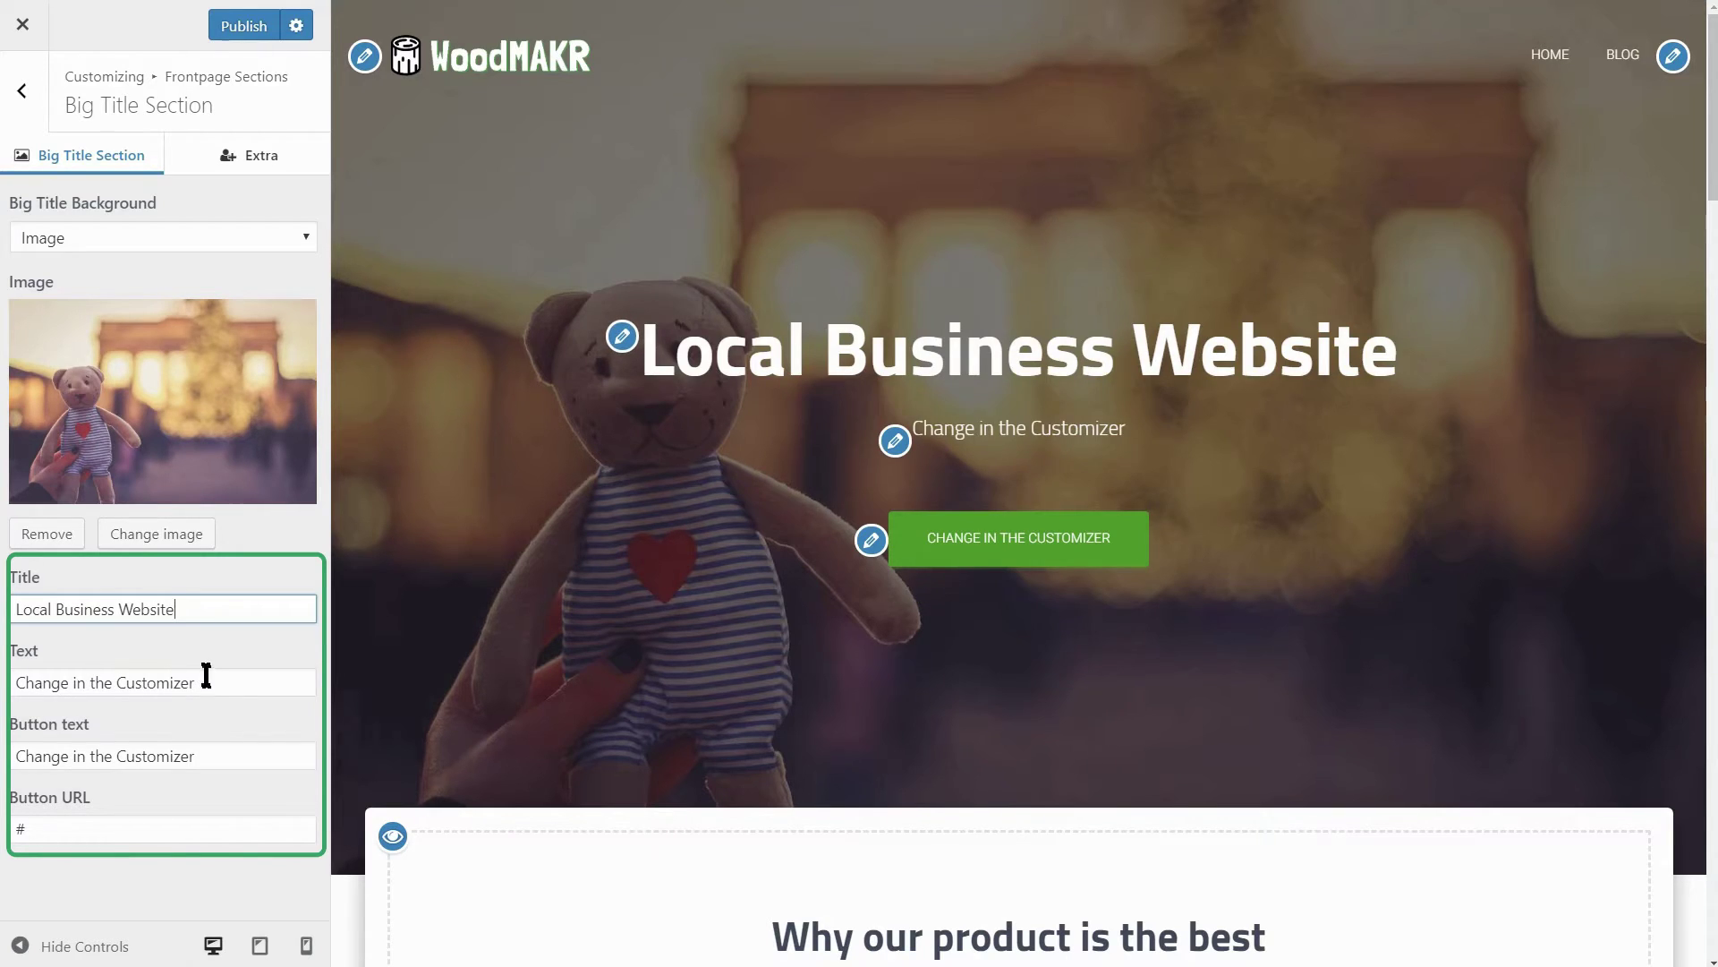
pyautogui.moveTo(206, 682); pyautogui.dragTo(12, 684)
pyautogui.write('WOOD MAKER')
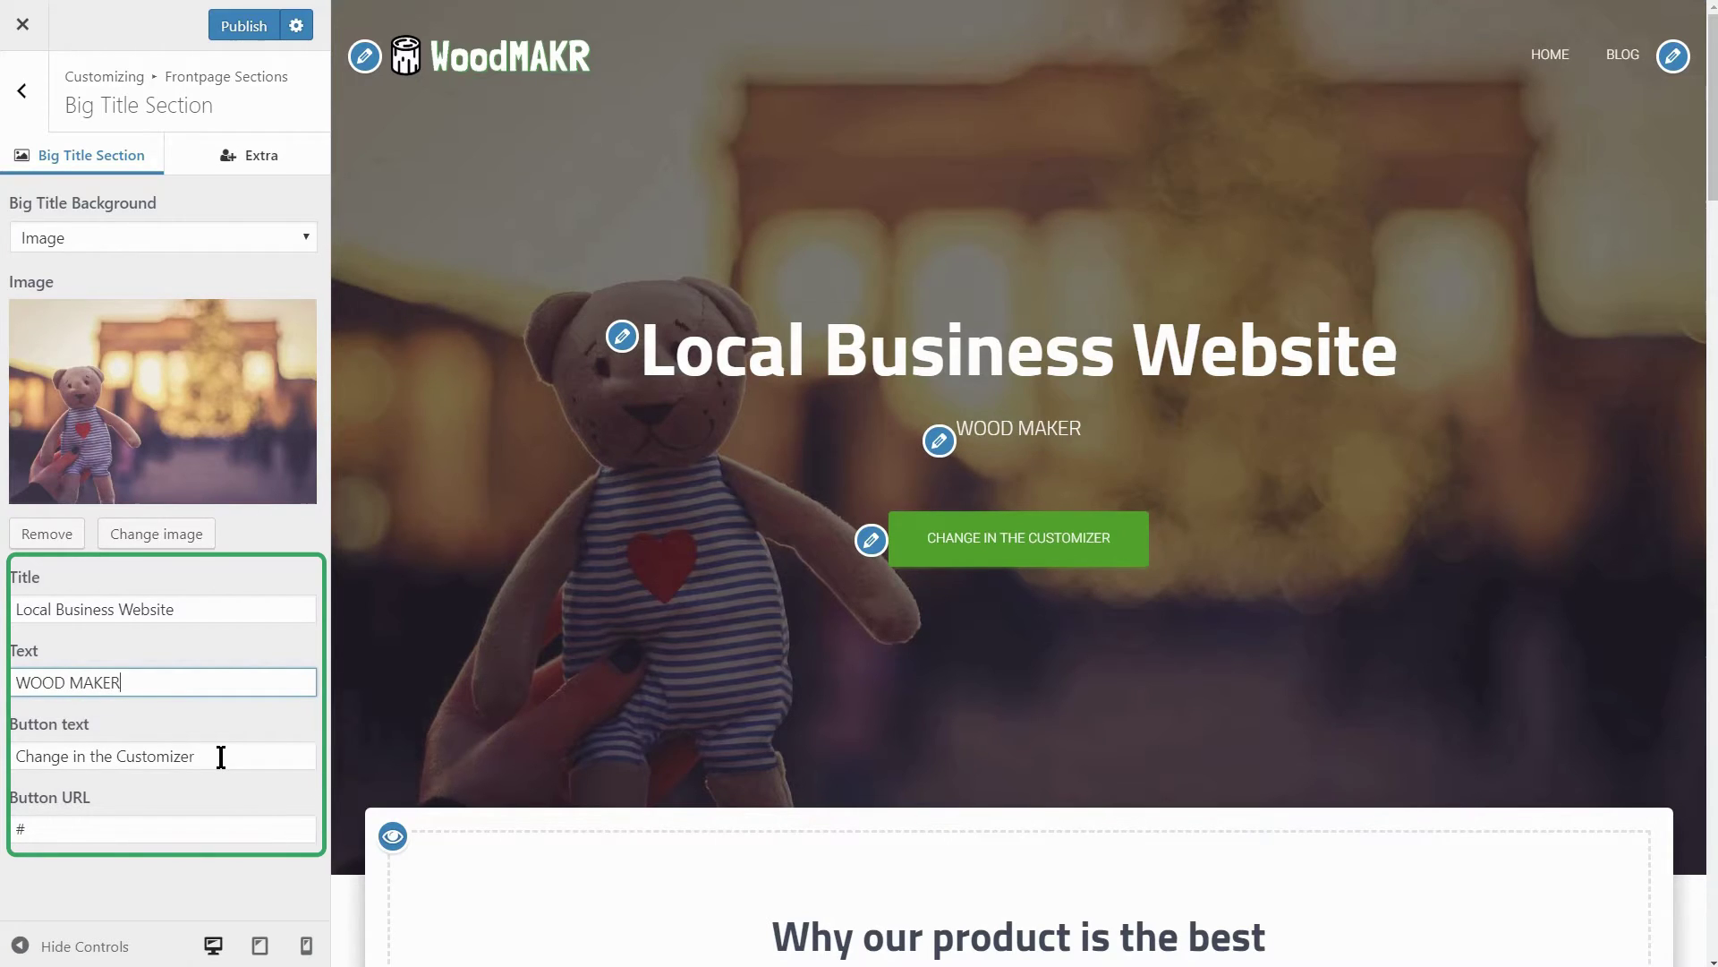
pyautogui.moveTo(221, 757); pyautogui.dragTo(13, 768)
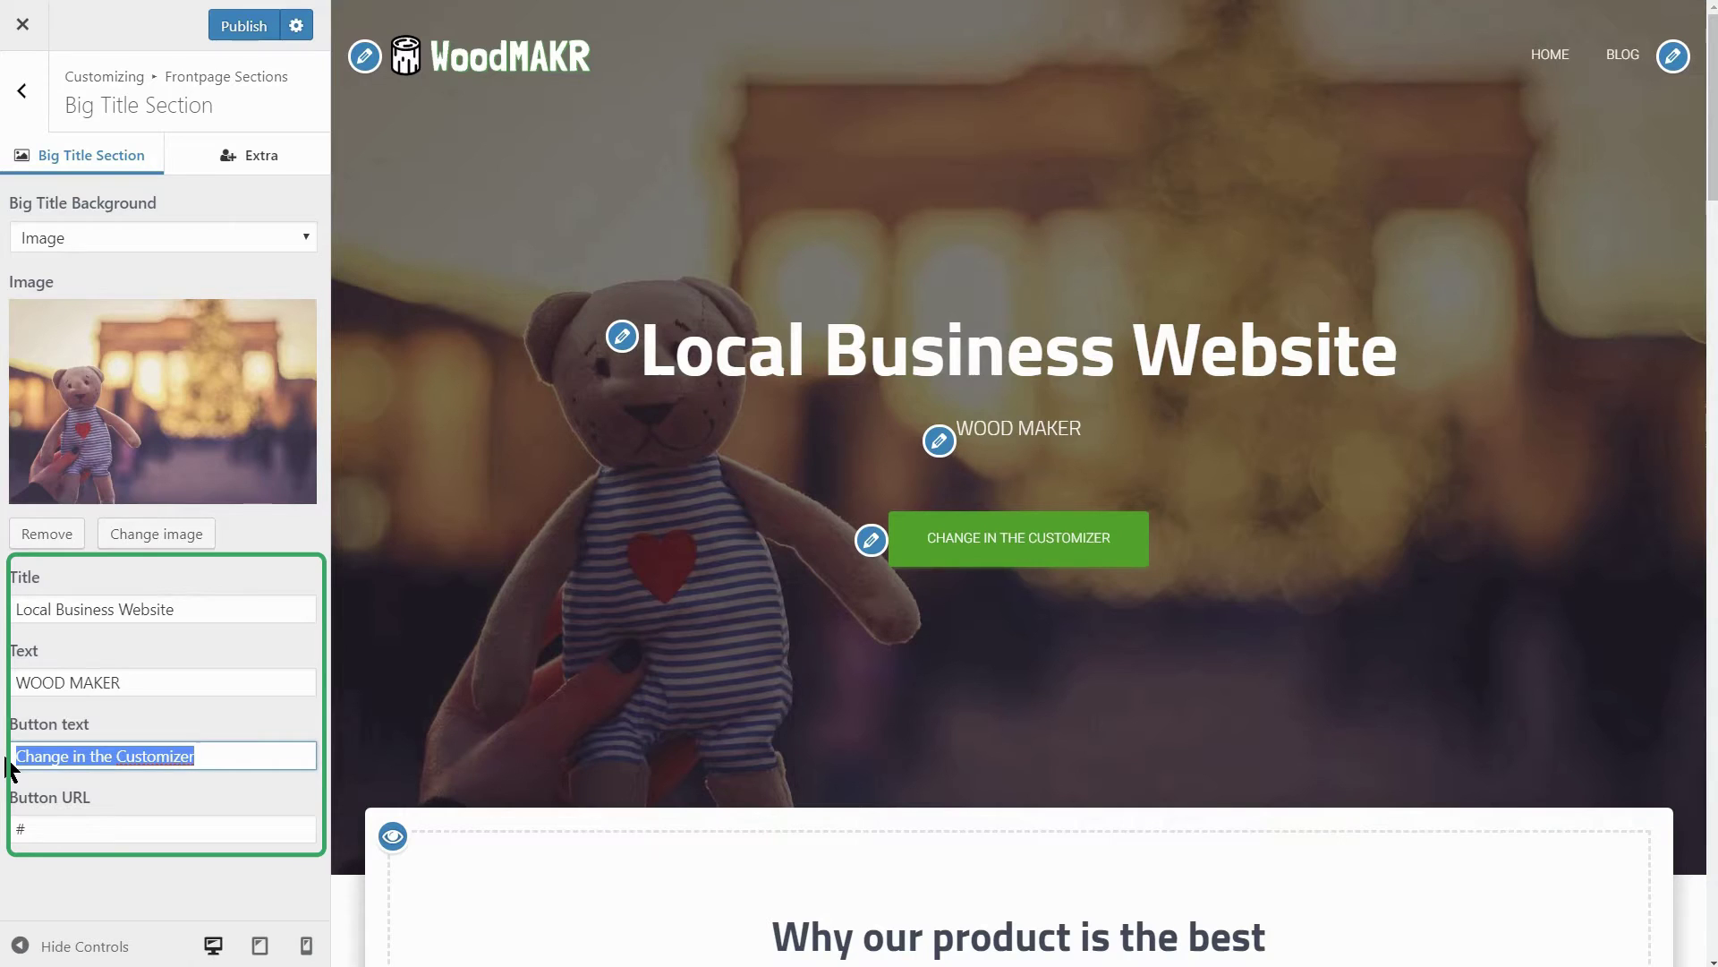
pyautogui.press('BackSpace')
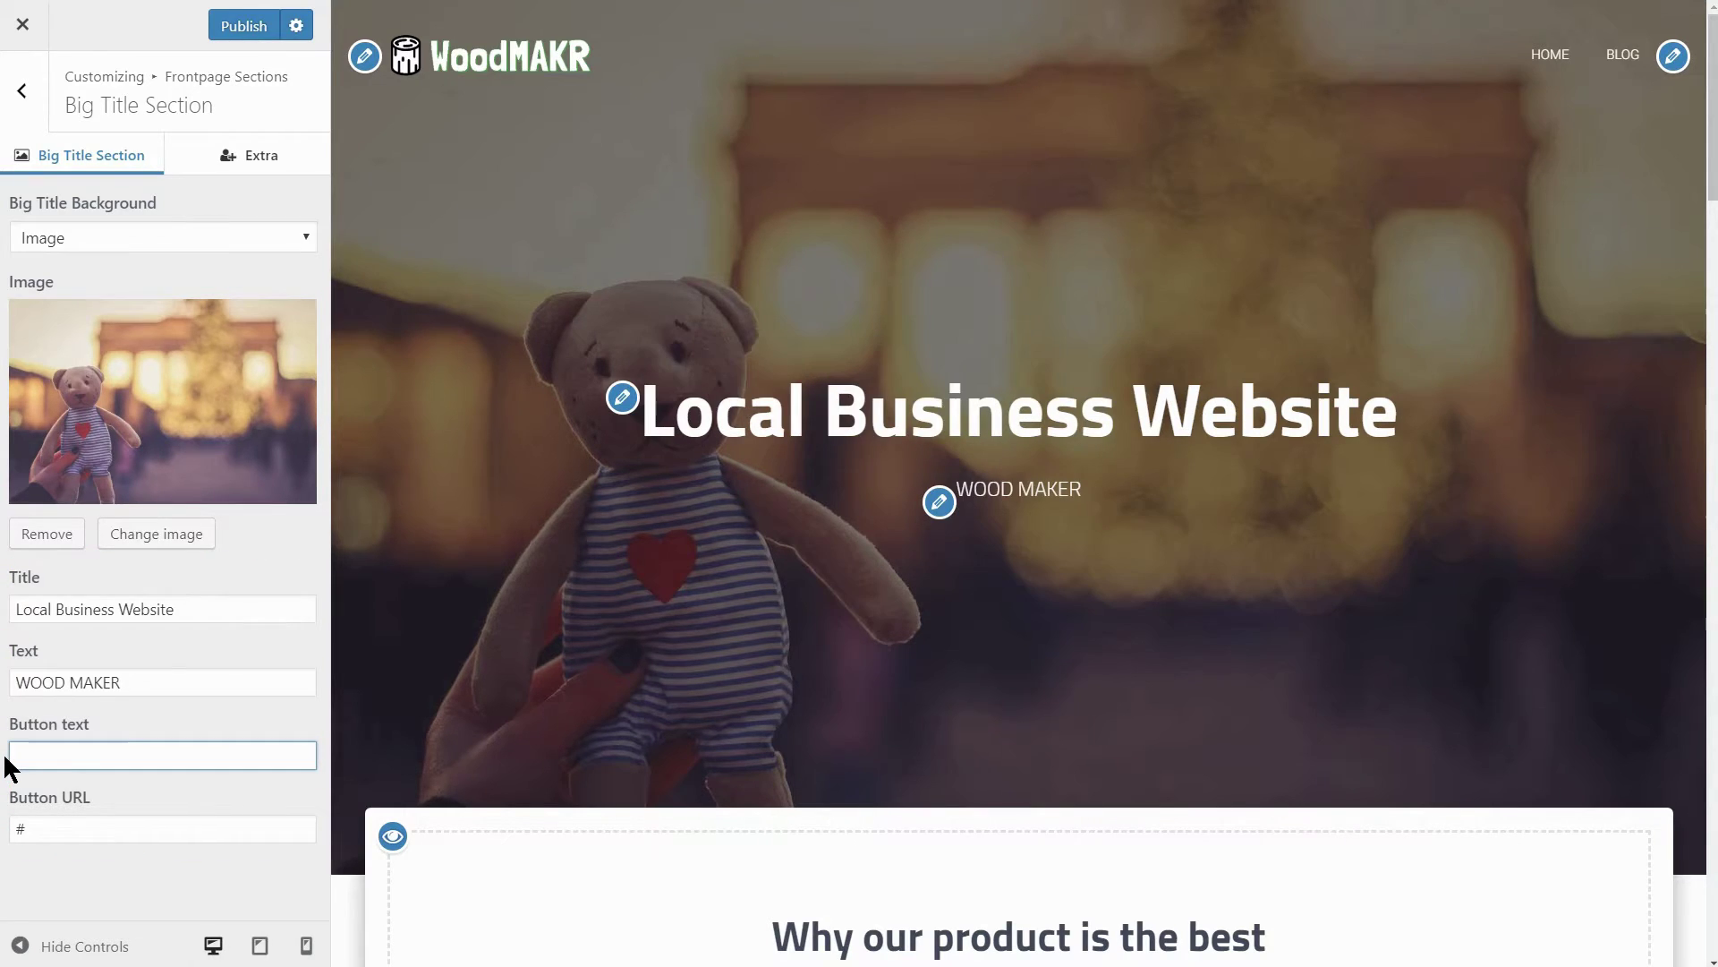
pyautogui.write('Check Out More')
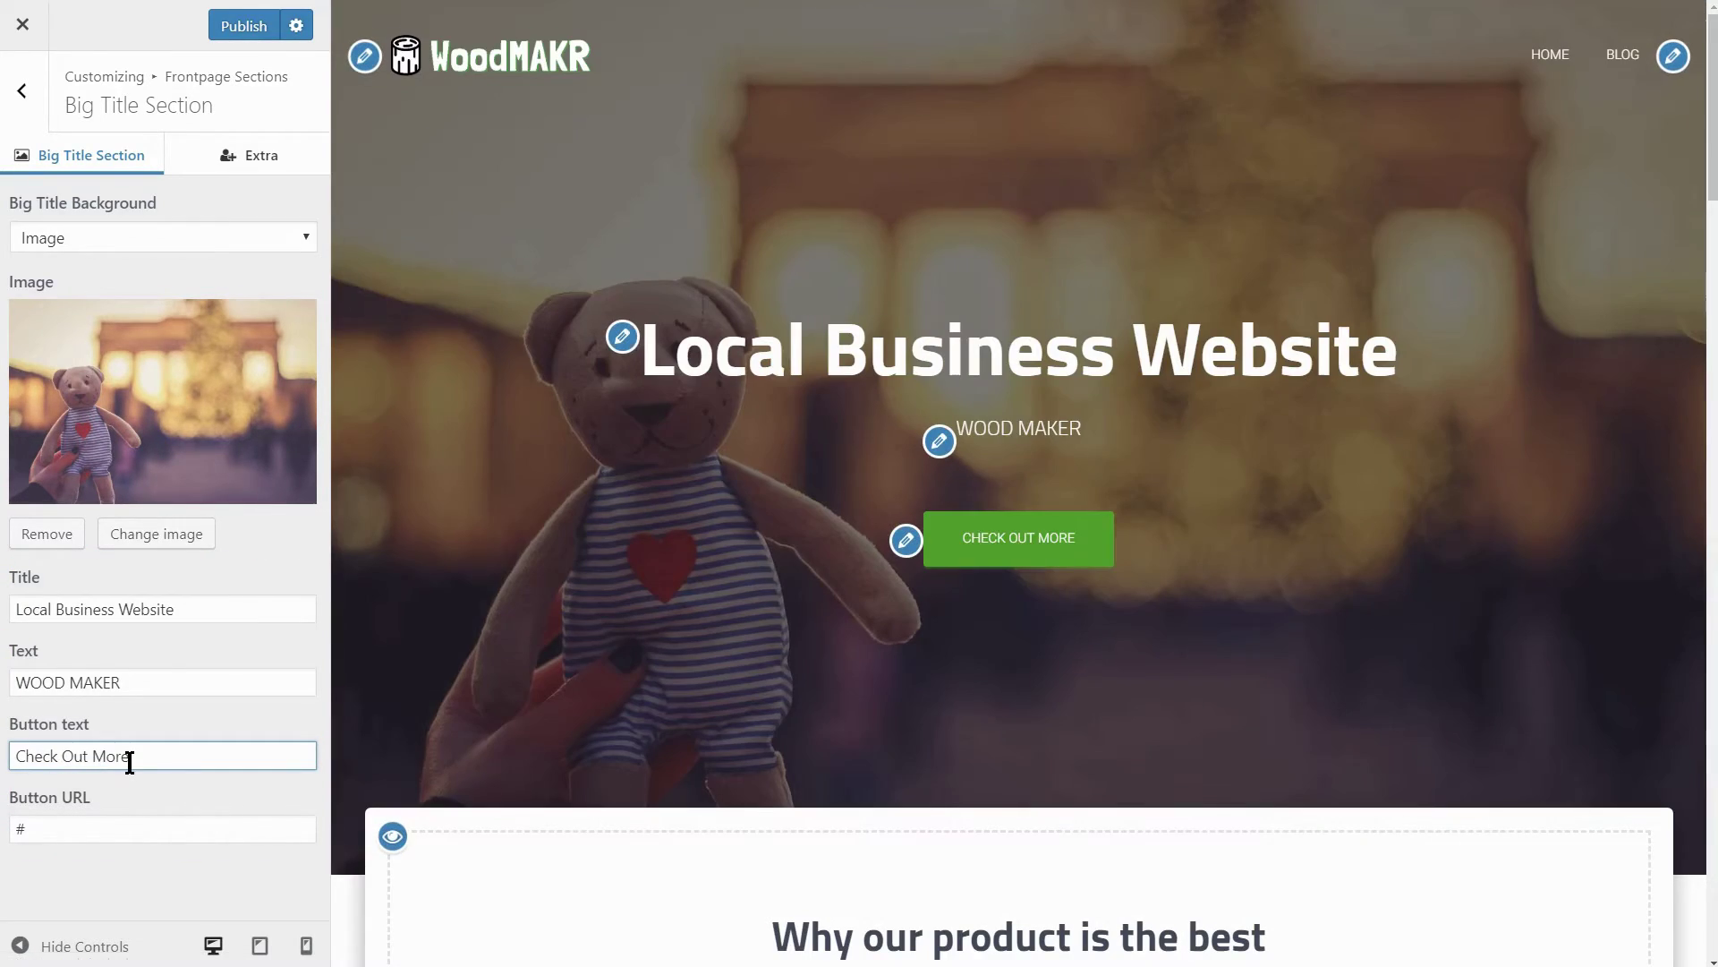
# Publish, check the tablet and mobile previews, and briefly open the hero image picker.
pyautogui.click(247, 32)
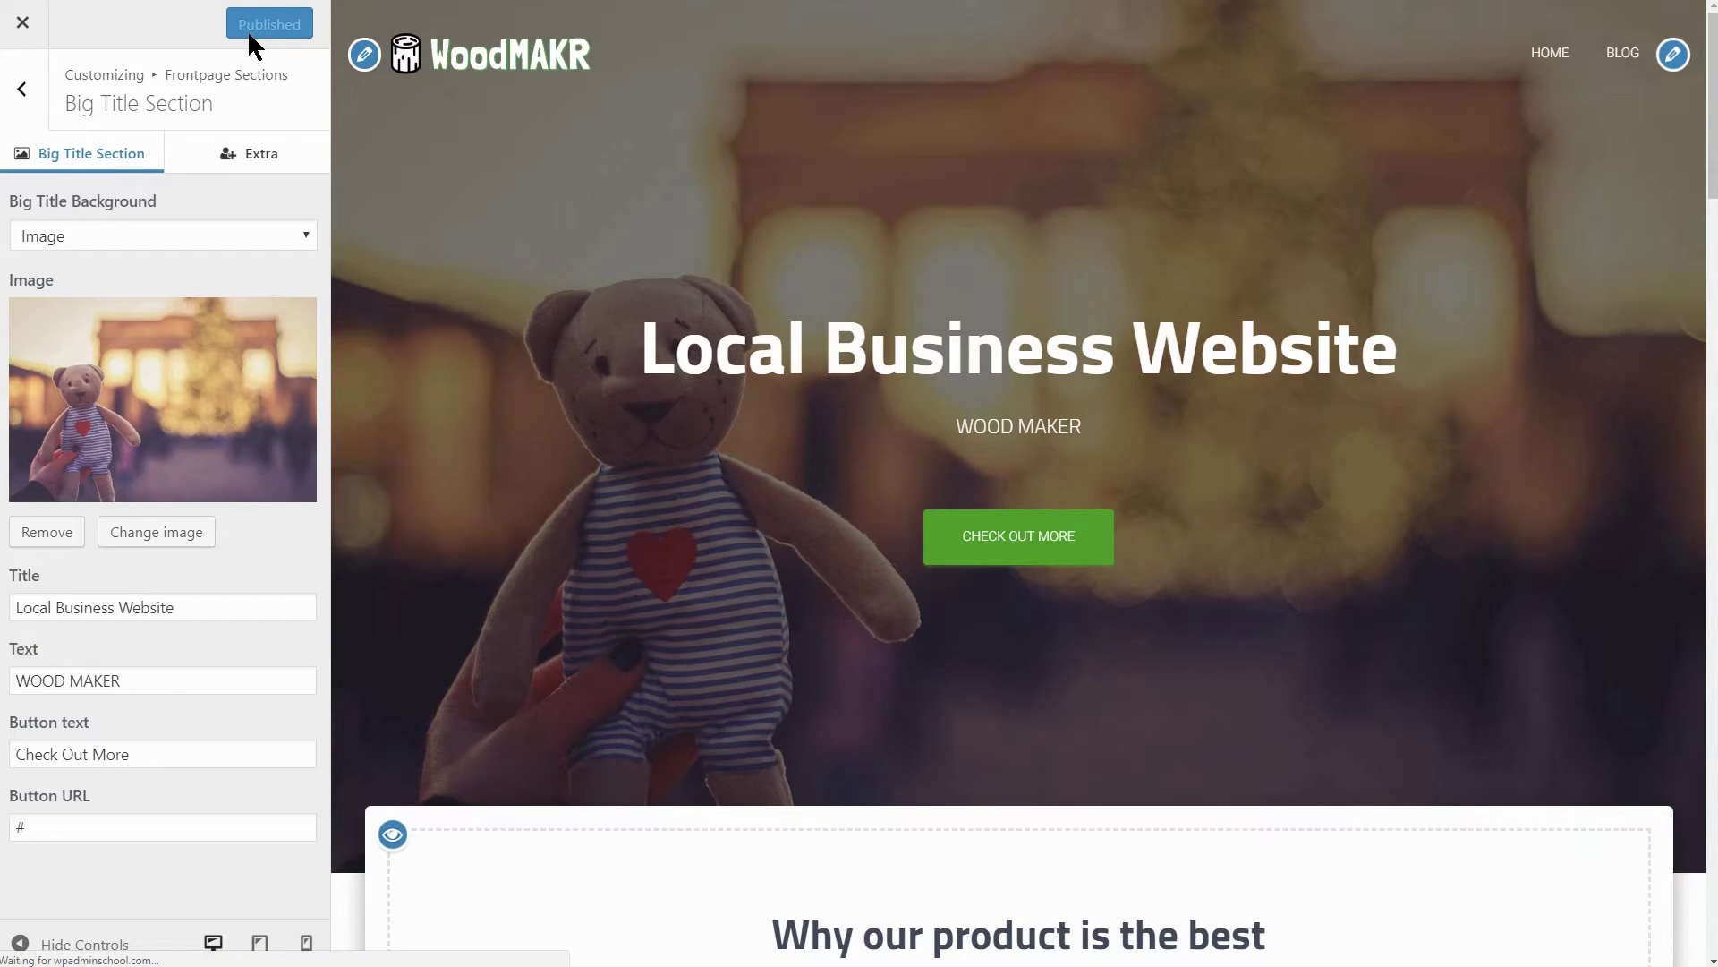
pyautogui.click(260, 943)
pyautogui.click(306, 943)
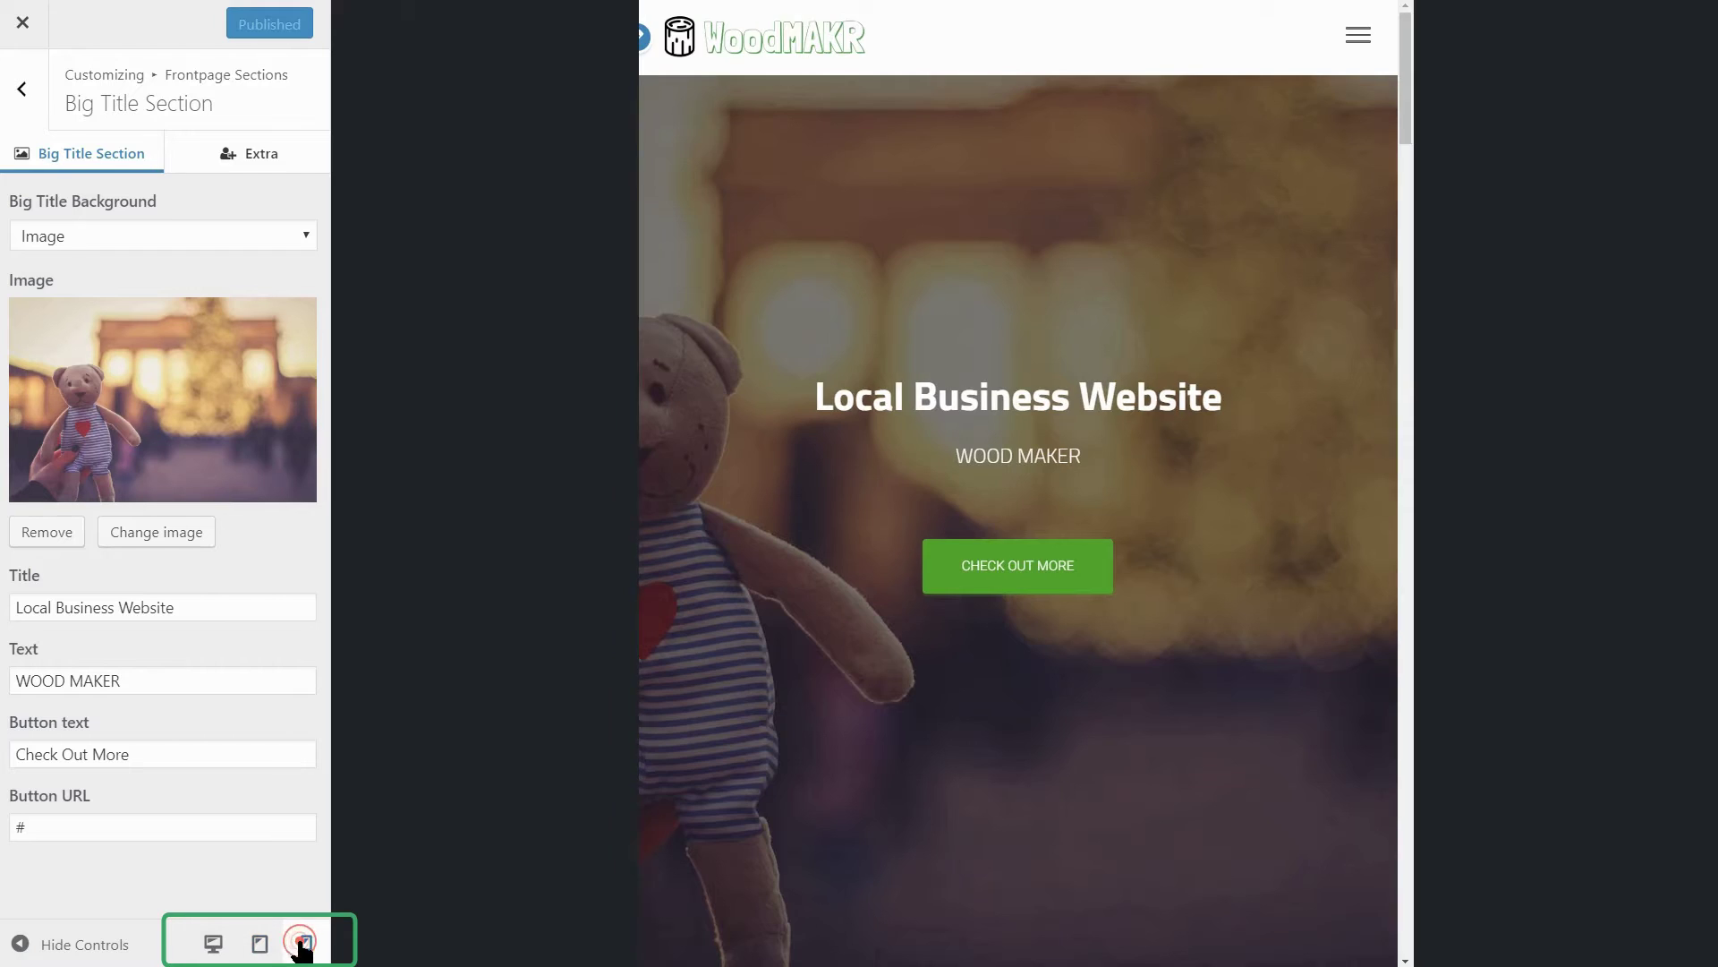
pyautogui.click(213, 944)
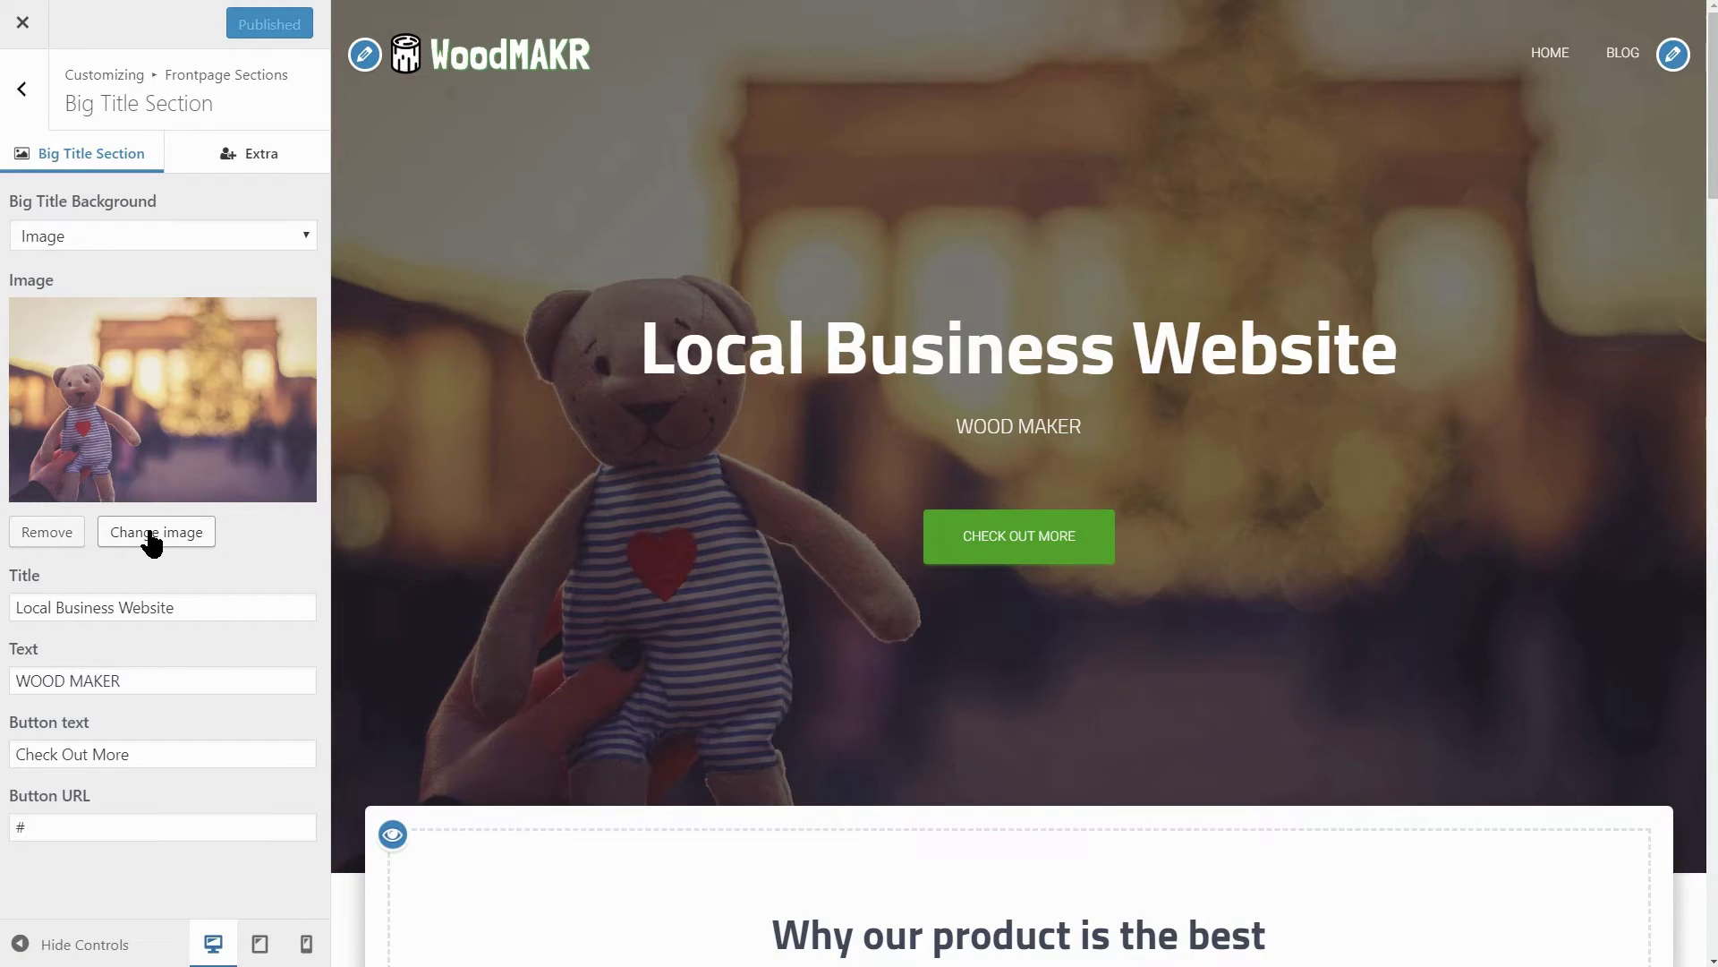
pyautogui.click(151, 534)
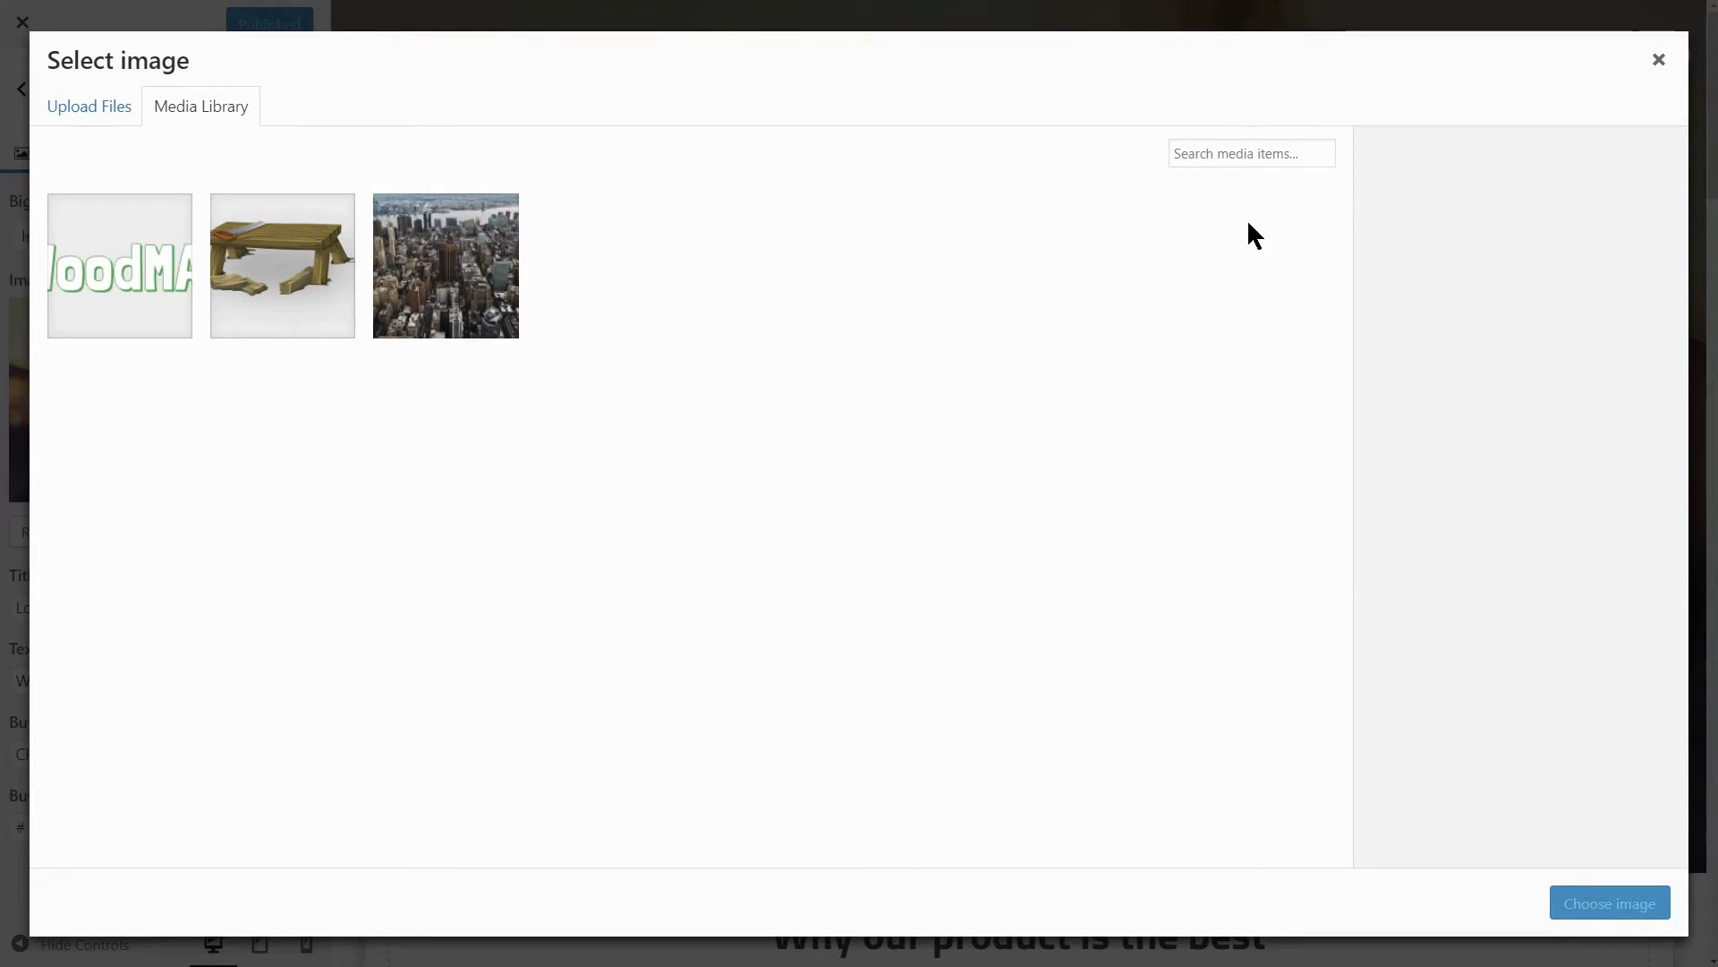
pyautogui.click(1658, 61)
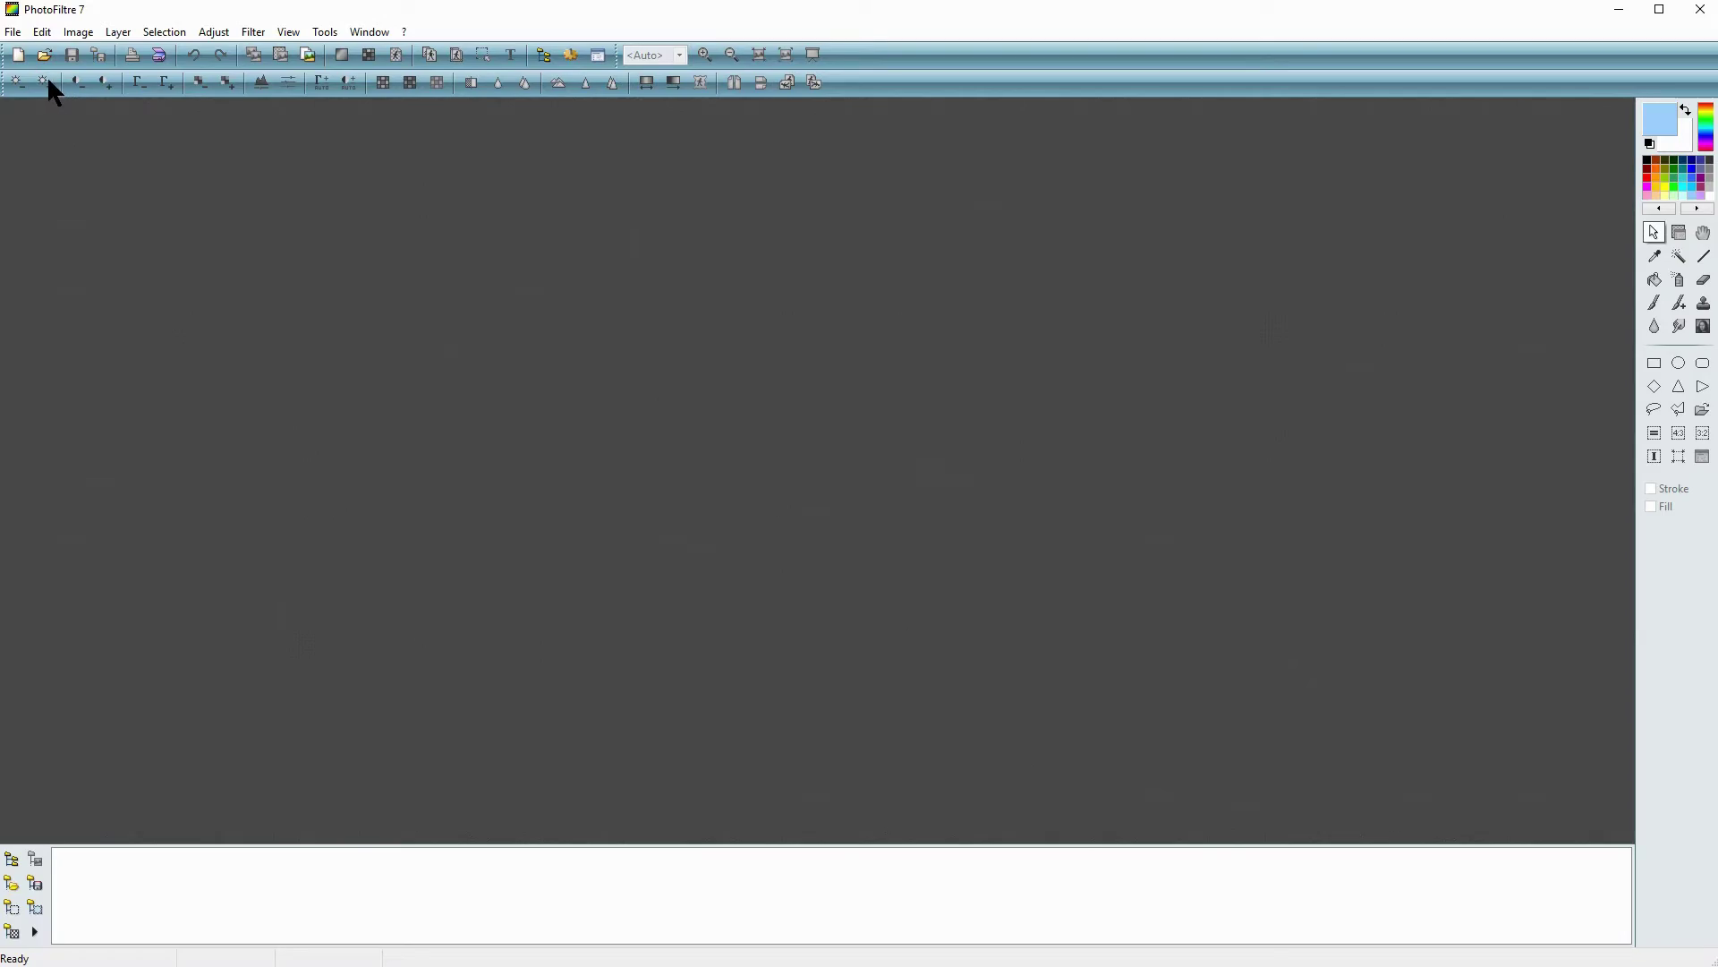
# Open back.jpg, lasso the lower bowl and paste it as a new layer.
pyautogui.click(43, 55)
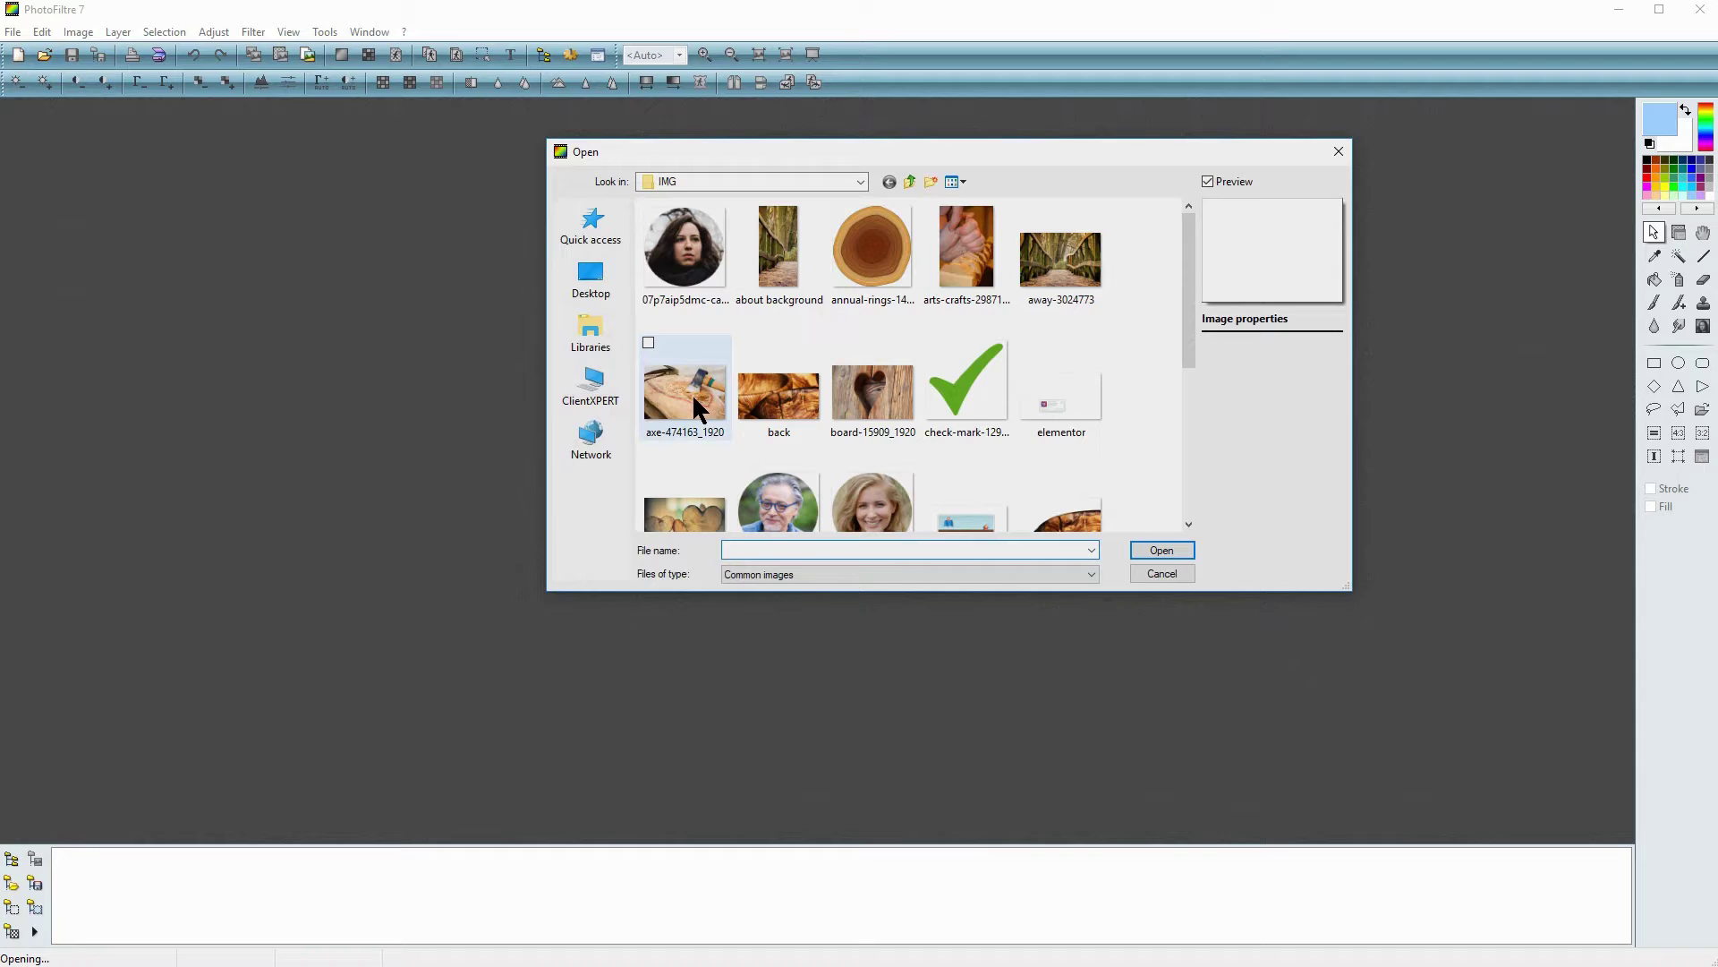
pyautogui.click(769, 398)
pyautogui.click(1162, 550)
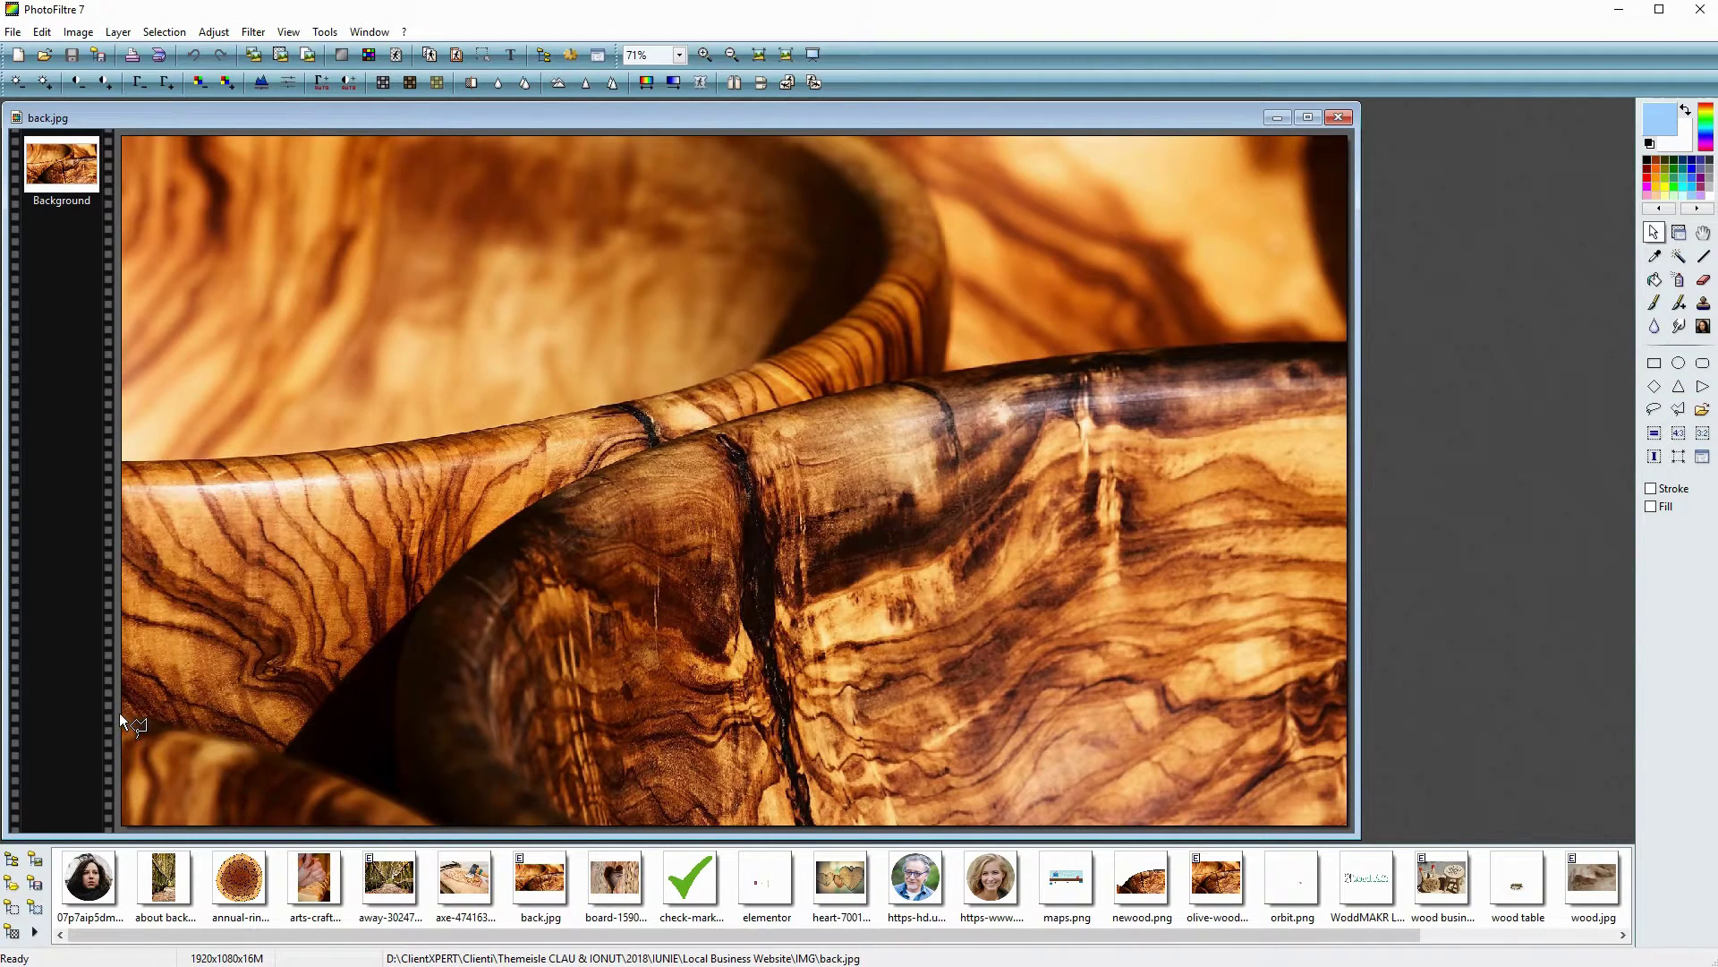
pyautogui.moveTo(120, 714)
pyautogui.mouseDown()
pyautogui.moveTo(284, 757)
pyautogui.moveTo(478, 541)
pyautogui.moveTo(653, 450)
pyautogui.mouseUp()
pyautogui.moveTo(750, 418); pyautogui.dragTo(831, 396)
pyautogui.moveTo(957, 372)
pyautogui.mouseDown()
pyautogui.moveTo(1250, 344)
pyautogui.moveTo(1373, 717)
pyautogui.moveTo(1353, 827)
pyautogui.moveTo(152, 759)
pyautogui.moveTo(136, 813)
pyautogui.moveTo(116, 787)
pyautogui.moveTo(120, 718)
pyautogui.mouseUp()
pyautogui.hotkey('ctrl', 'c')
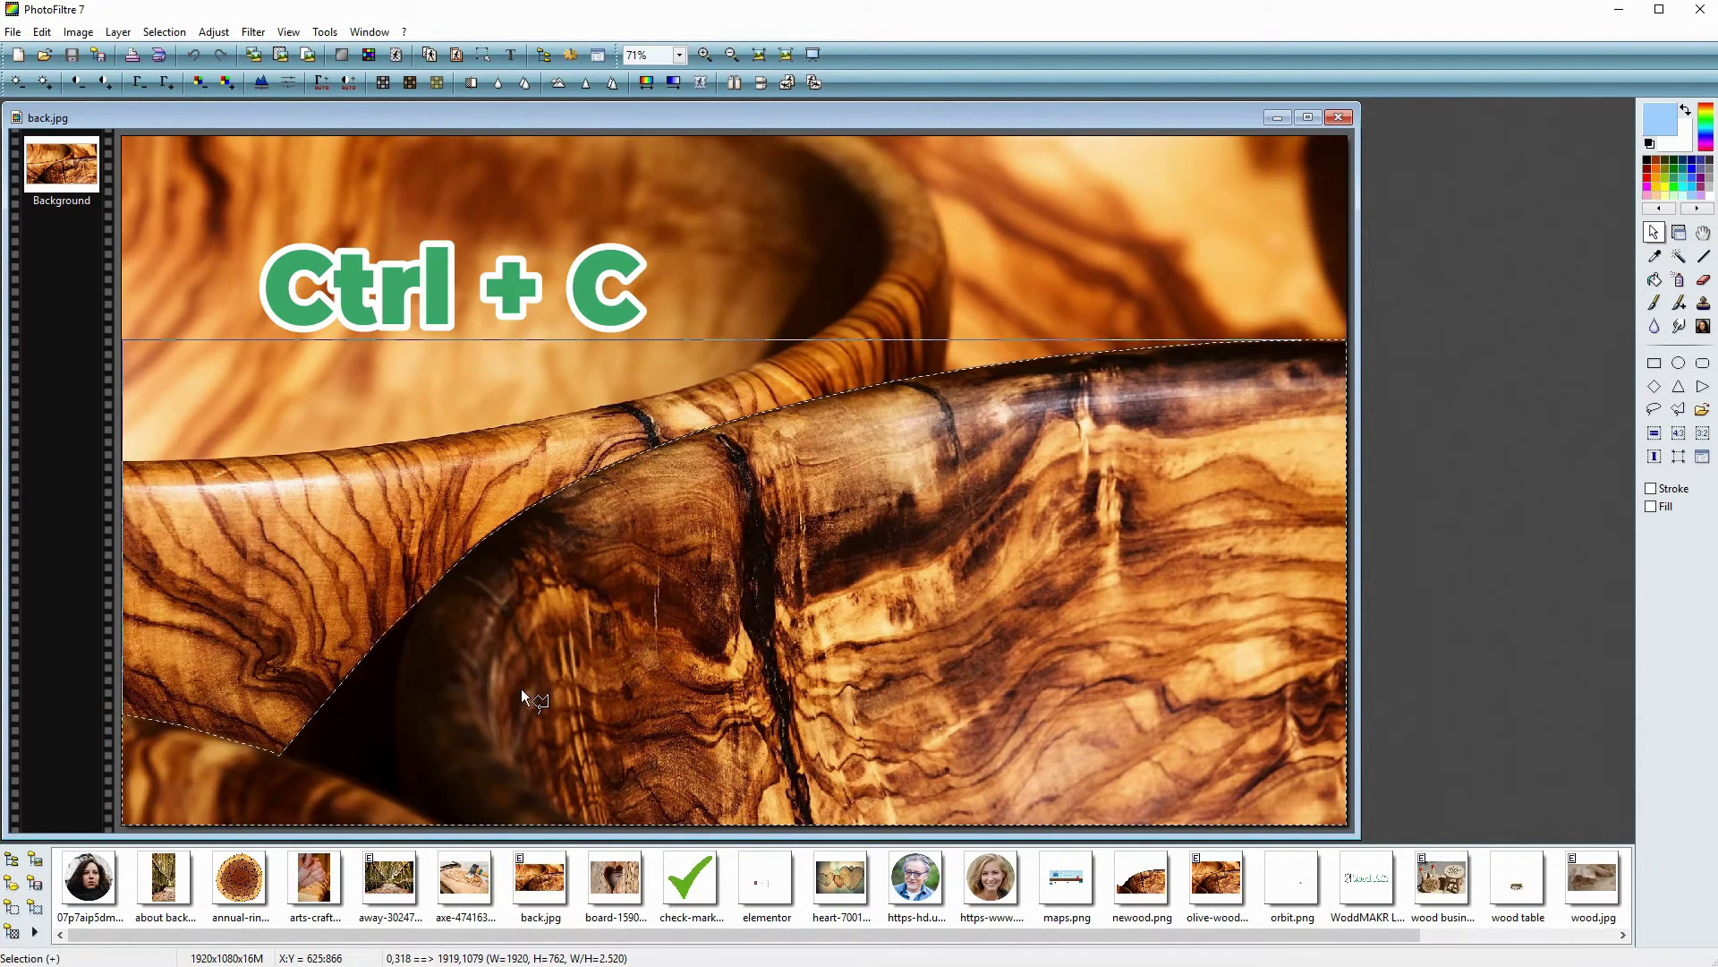
pyautogui.hotkey('ctrl', 'v')
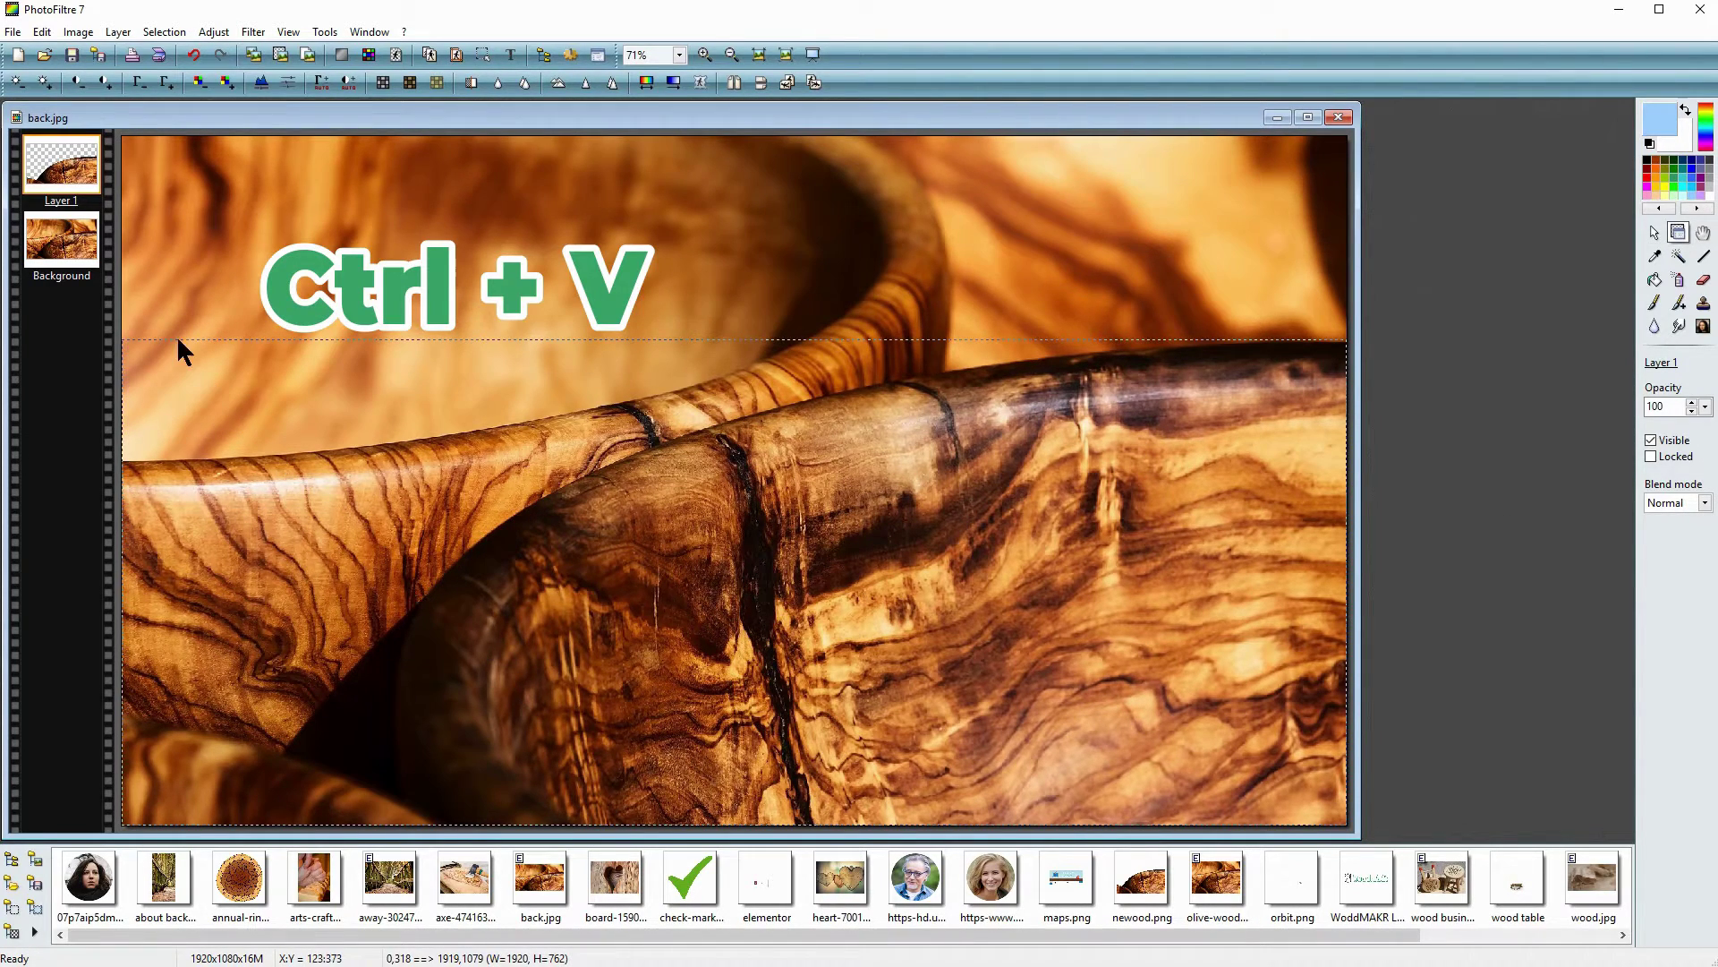
# Hide the Background layer and save the image as PNG 'second layer'.
pyautogui.click(75, 257)
pyautogui.rightClick(74, 255)
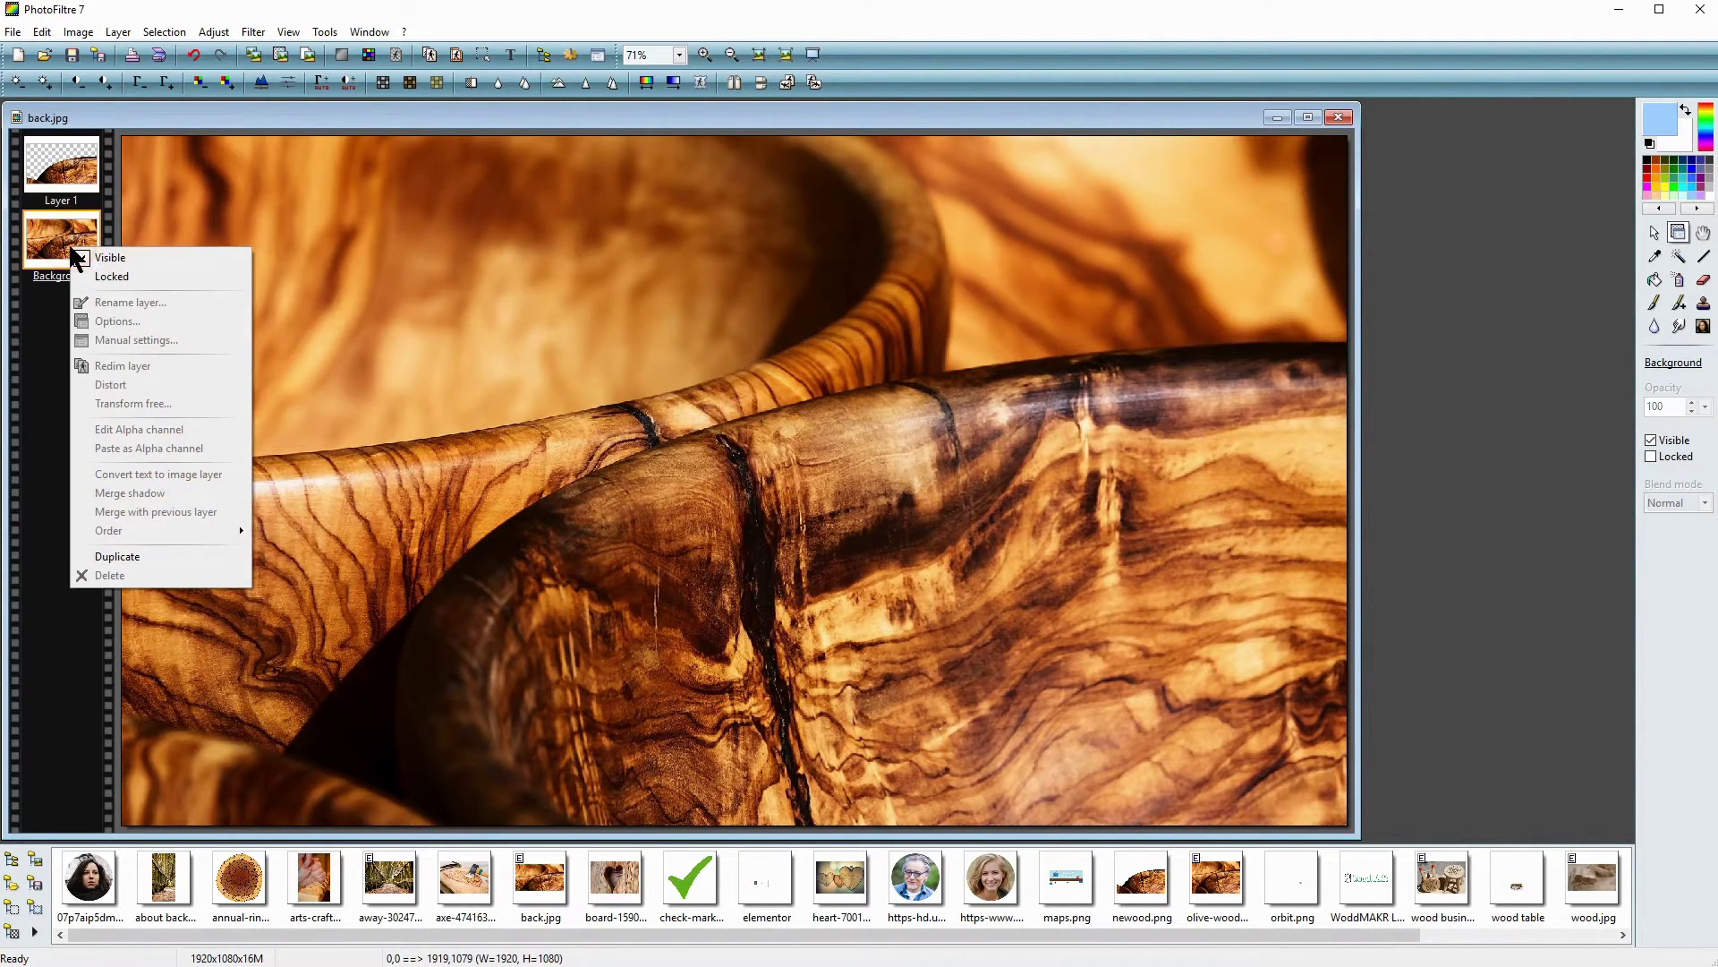
pyautogui.click(105, 260)
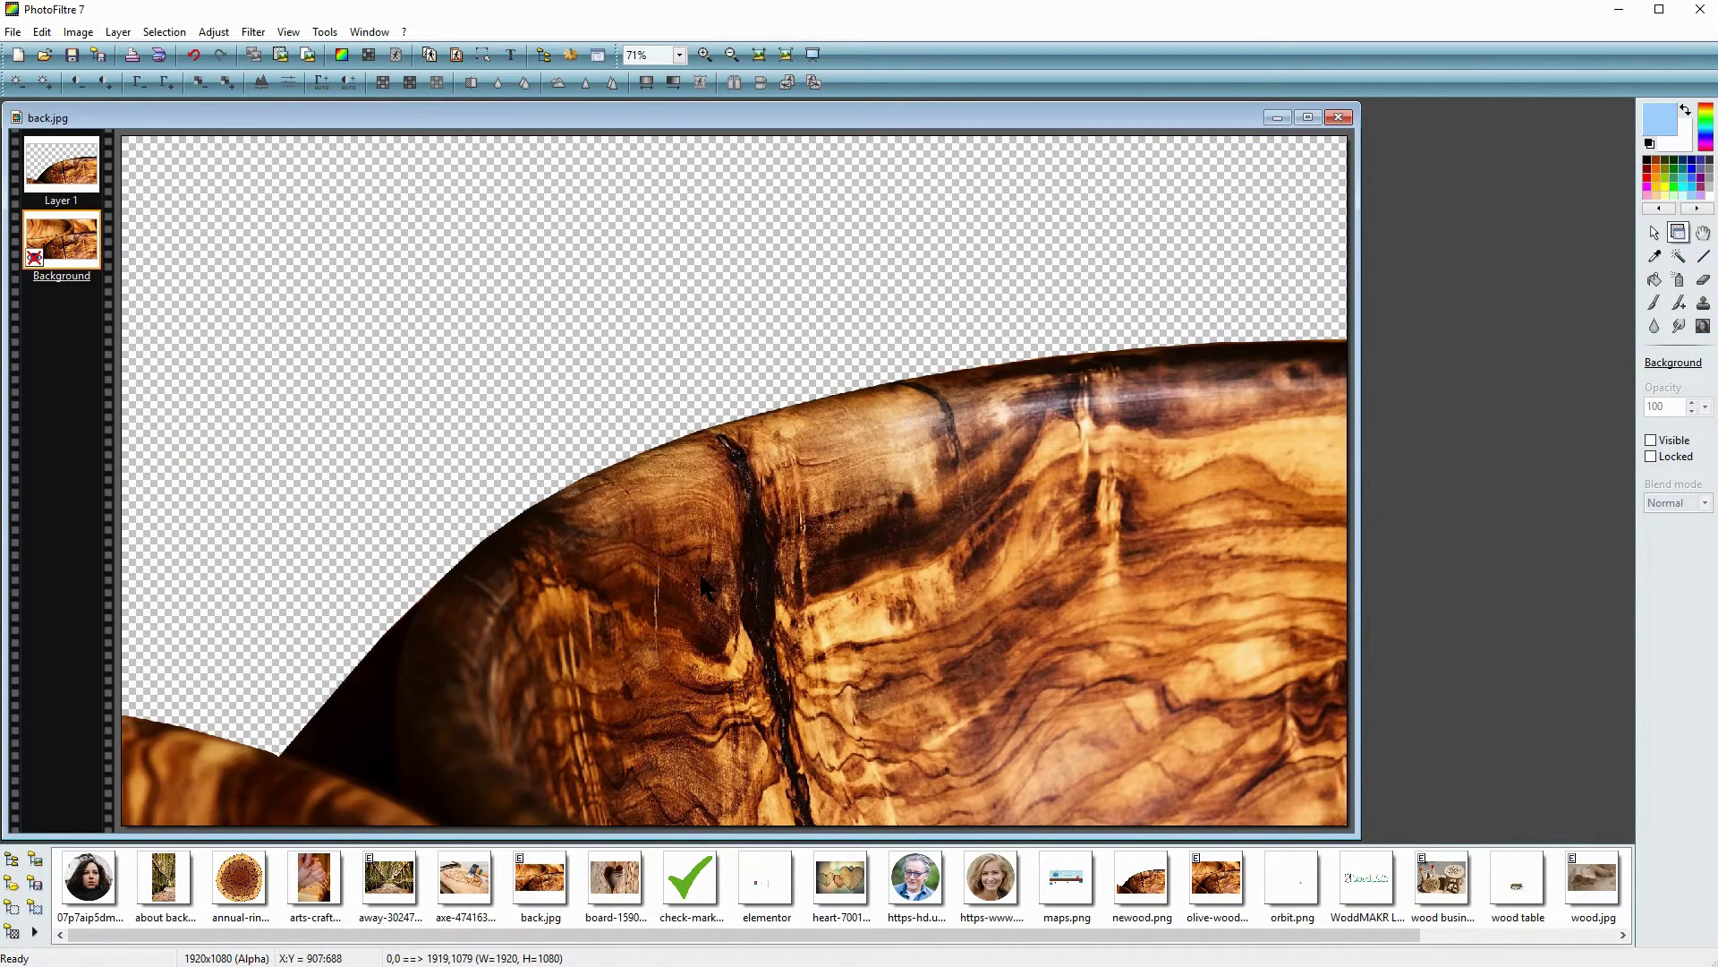
pyautogui.click(14, 32)
pyautogui.click(100, 156)
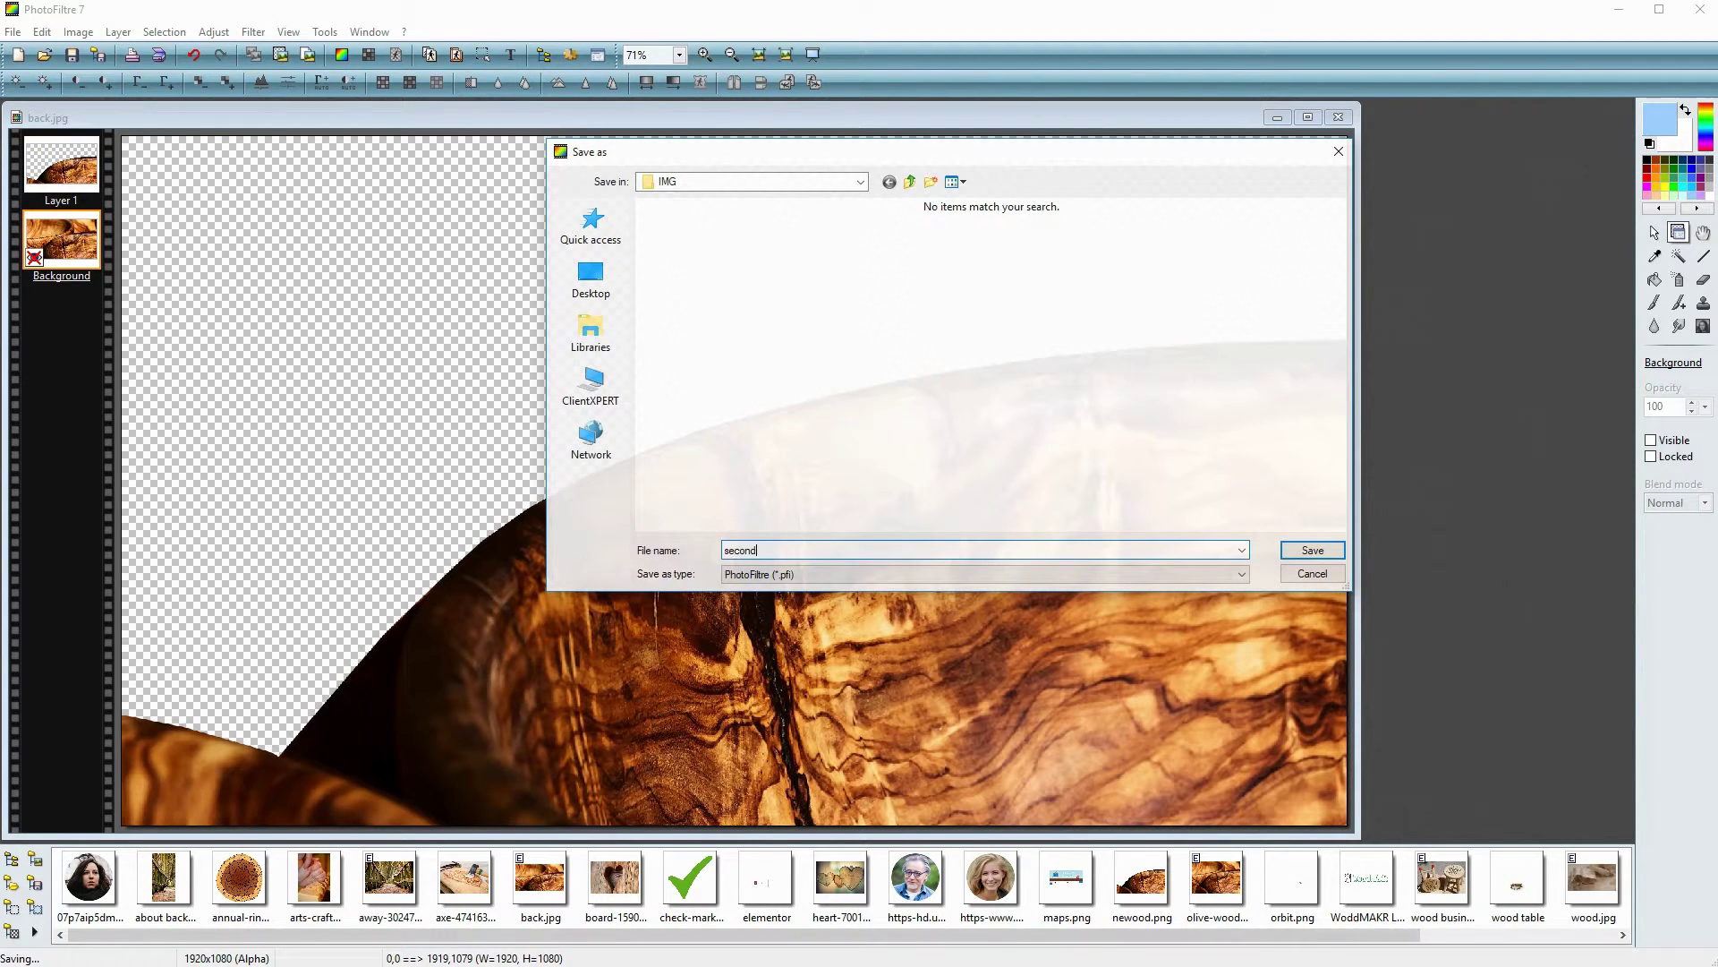
pyautogui.click(922, 574)
pyautogui.click(818, 637)
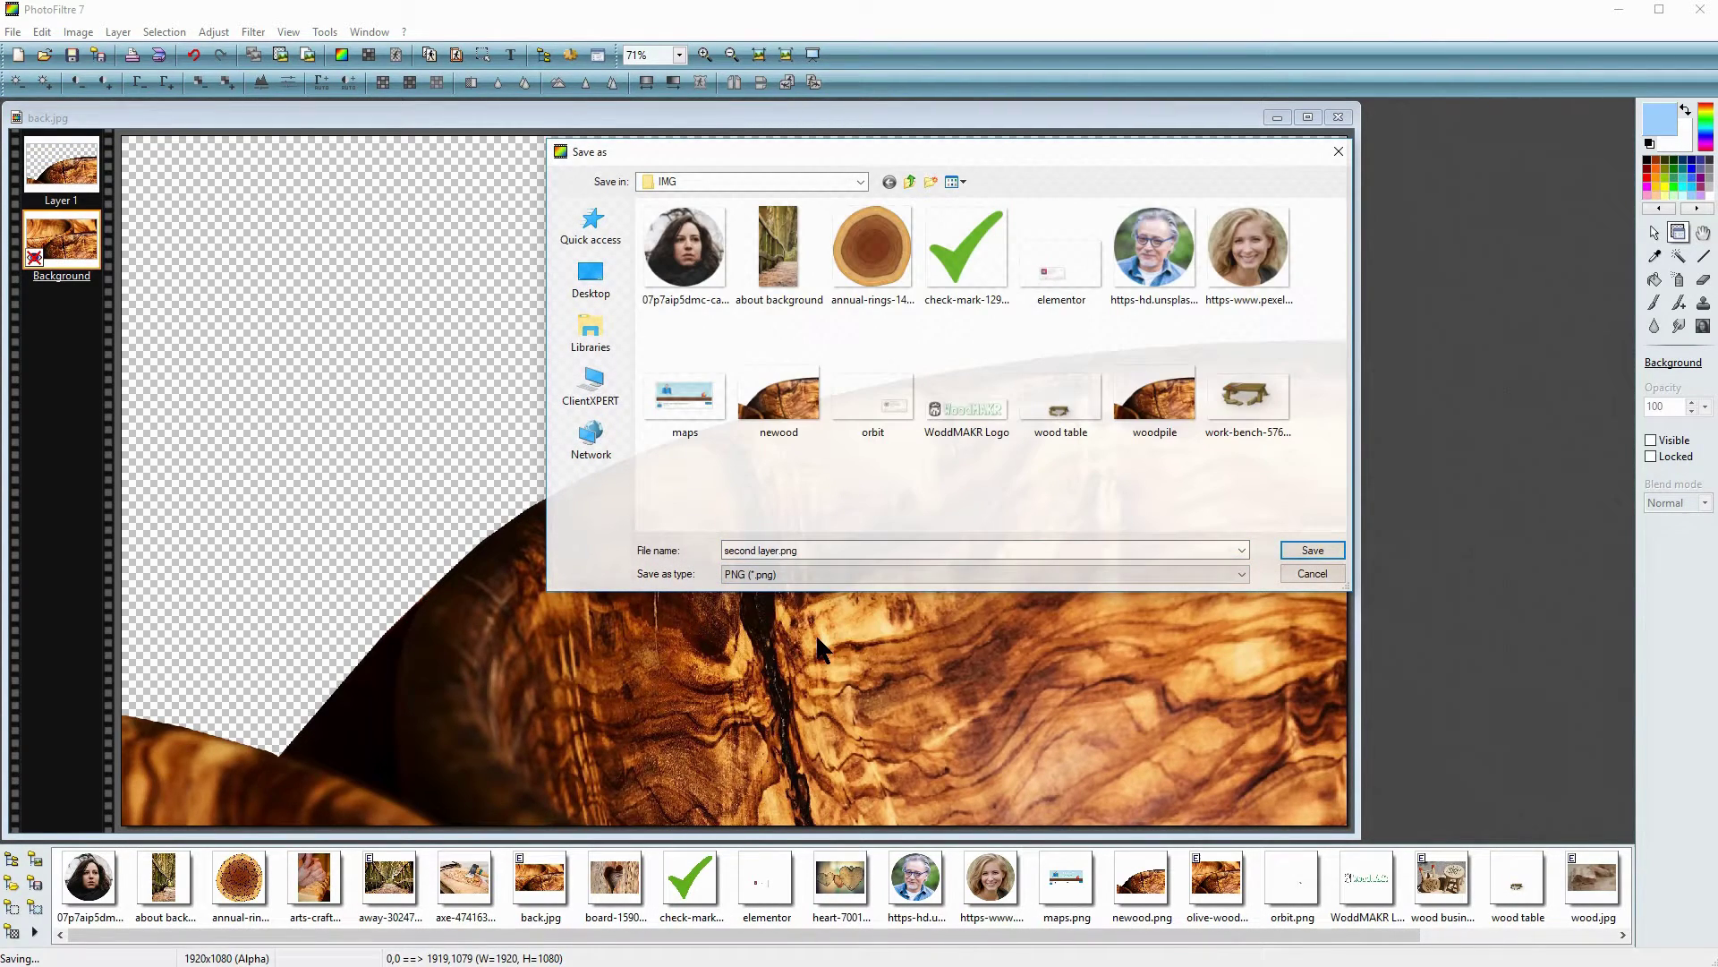
pyautogui.click(1311, 549)
pyautogui.click(904, 541)
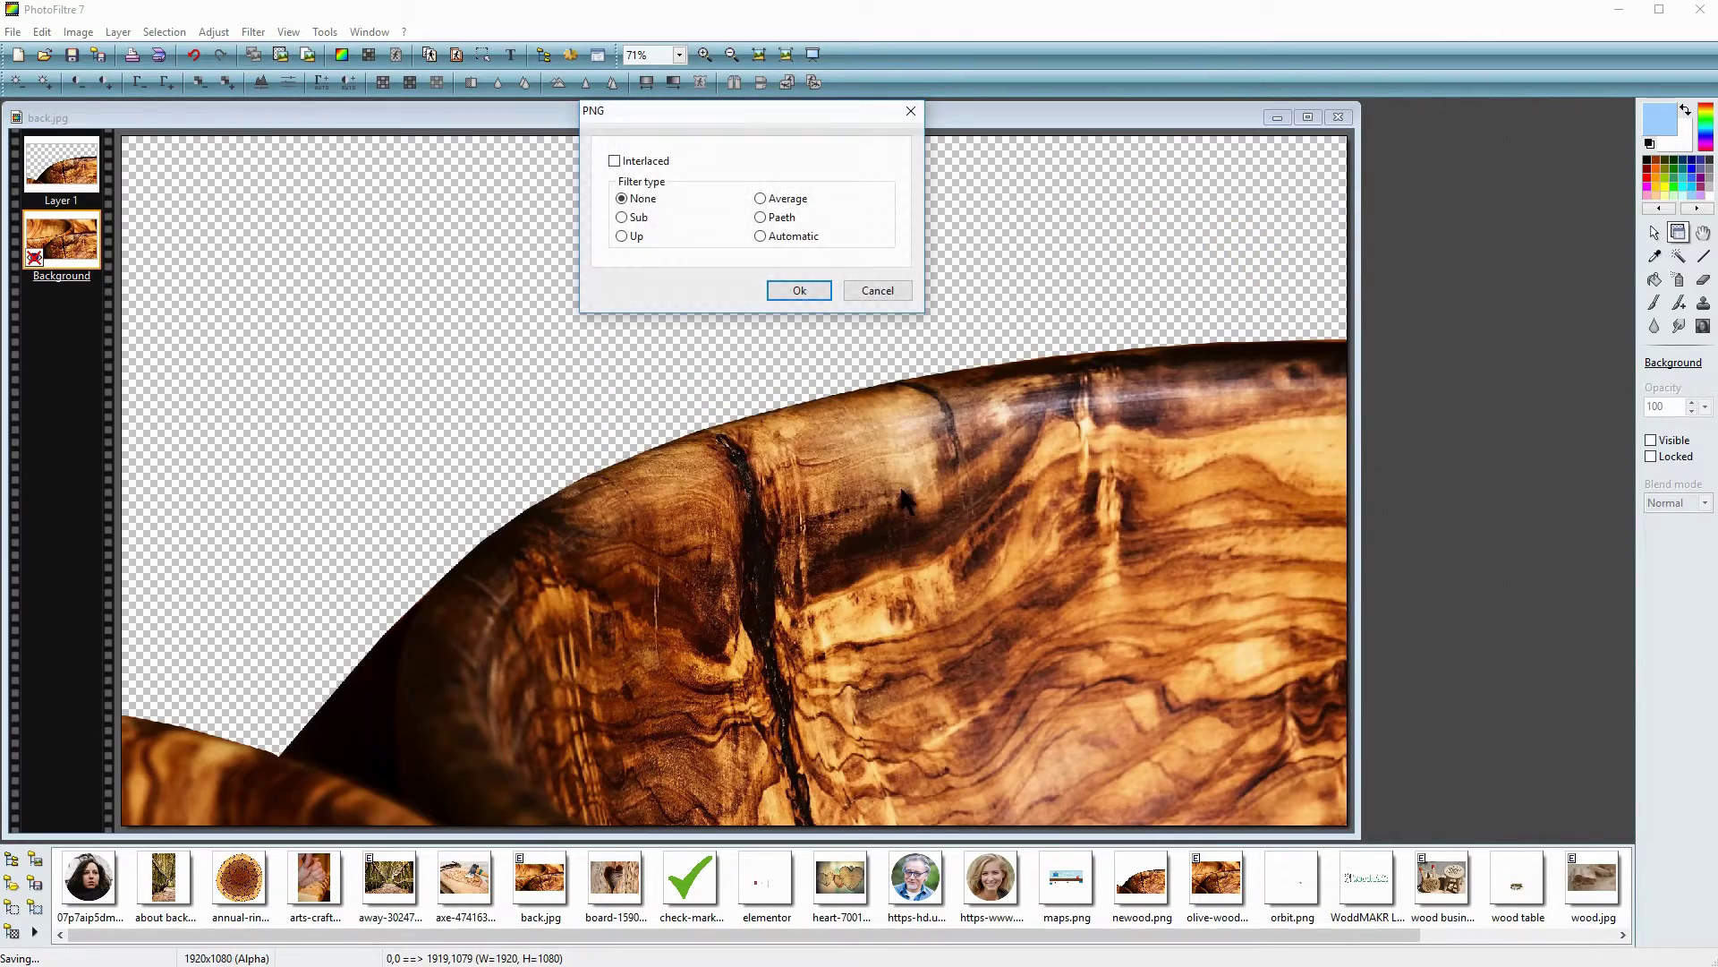
pyautogui.click(804, 292)
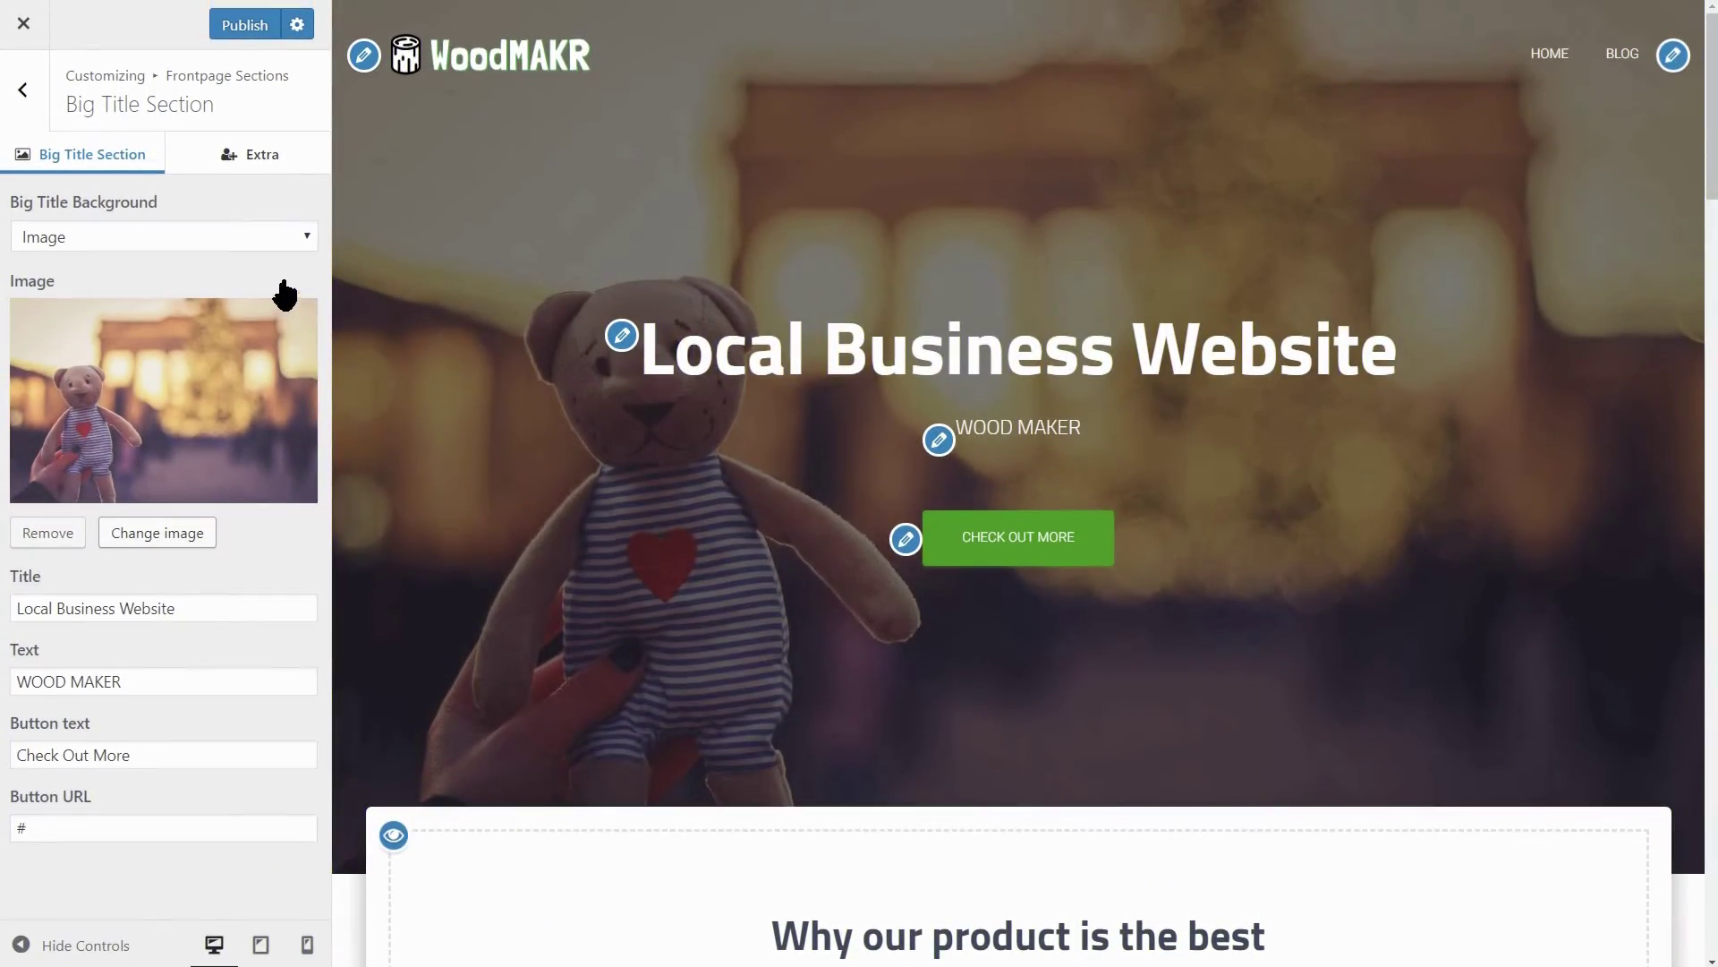
# Switch the hero background to Parallax and upload the cut-out bowl image as the Second Layer.
pyautogui.click(301, 238)
pyautogui.click(215, 290)
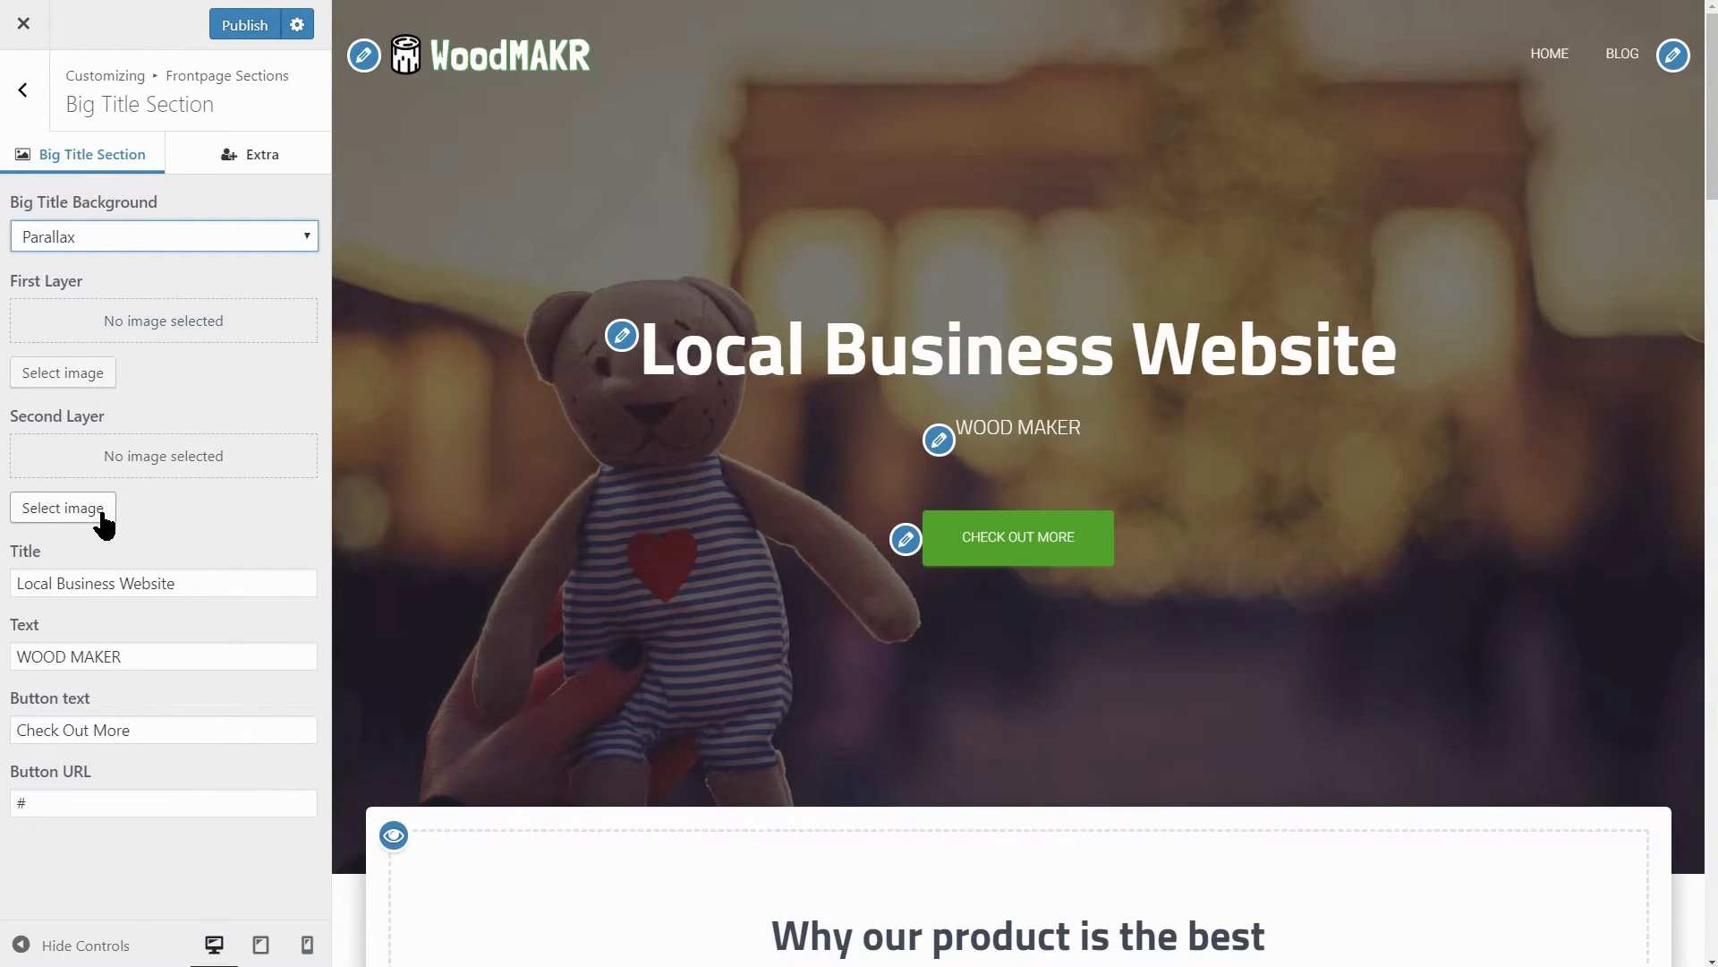
pyautogui.click(63, 508)
pyautogui.click(835, 488)
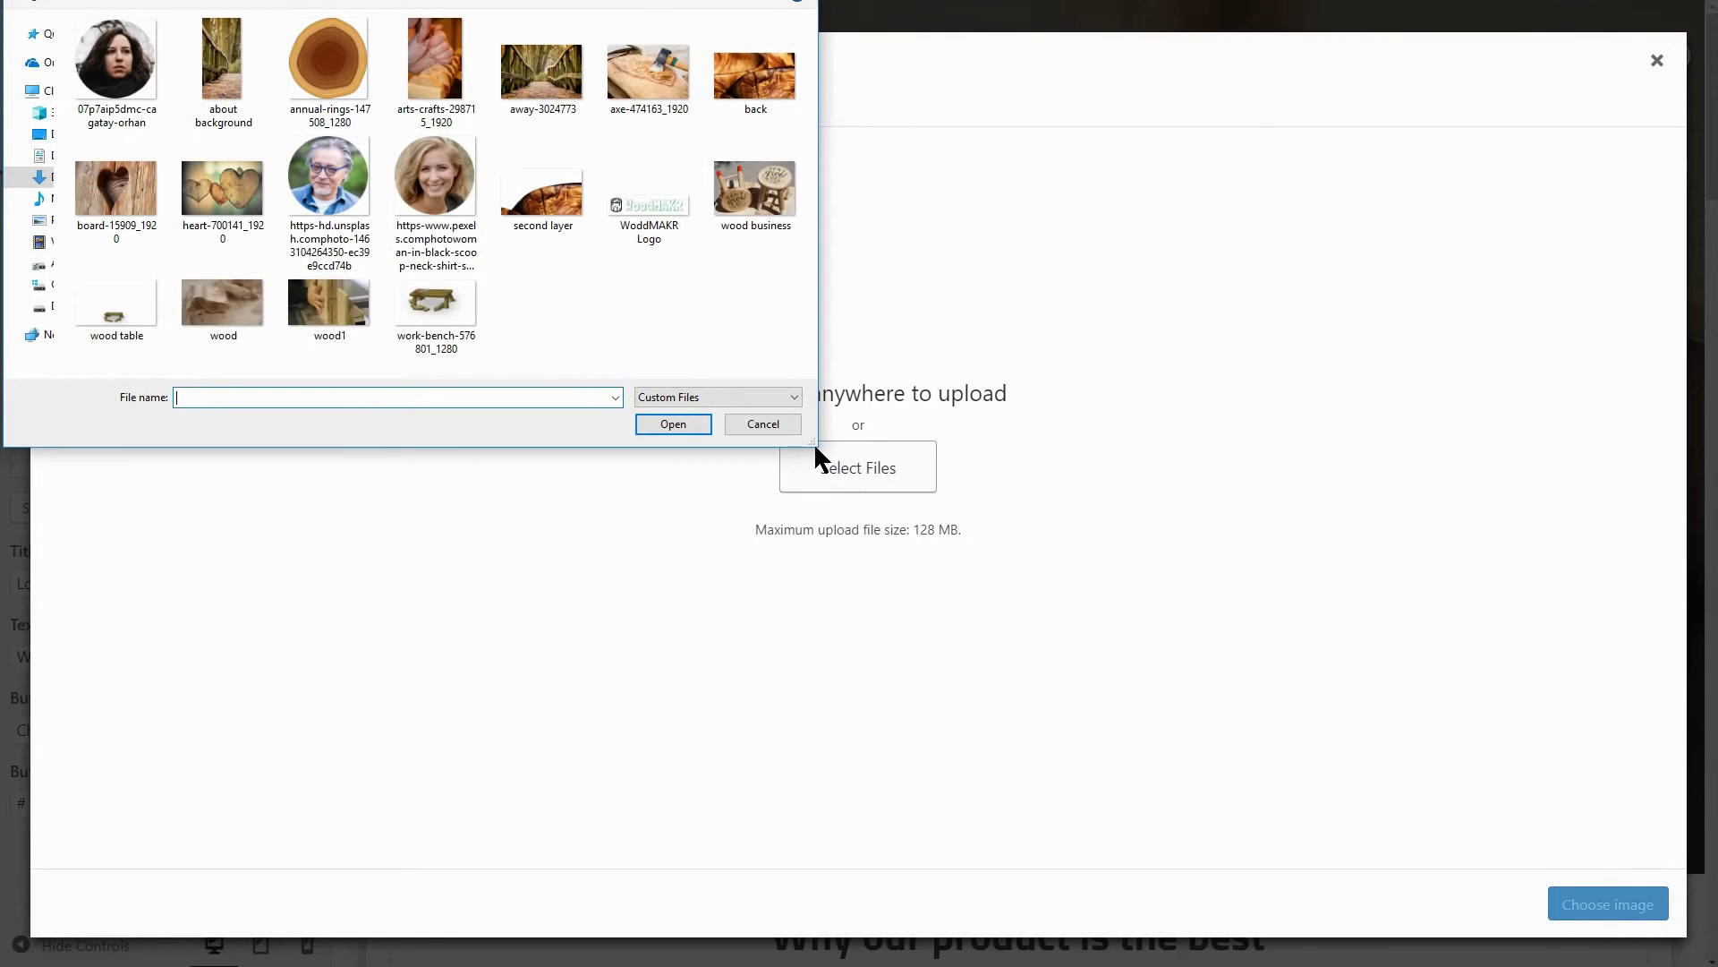
pyautogui.click(548, 204)
pyautogui.click(680, 424)
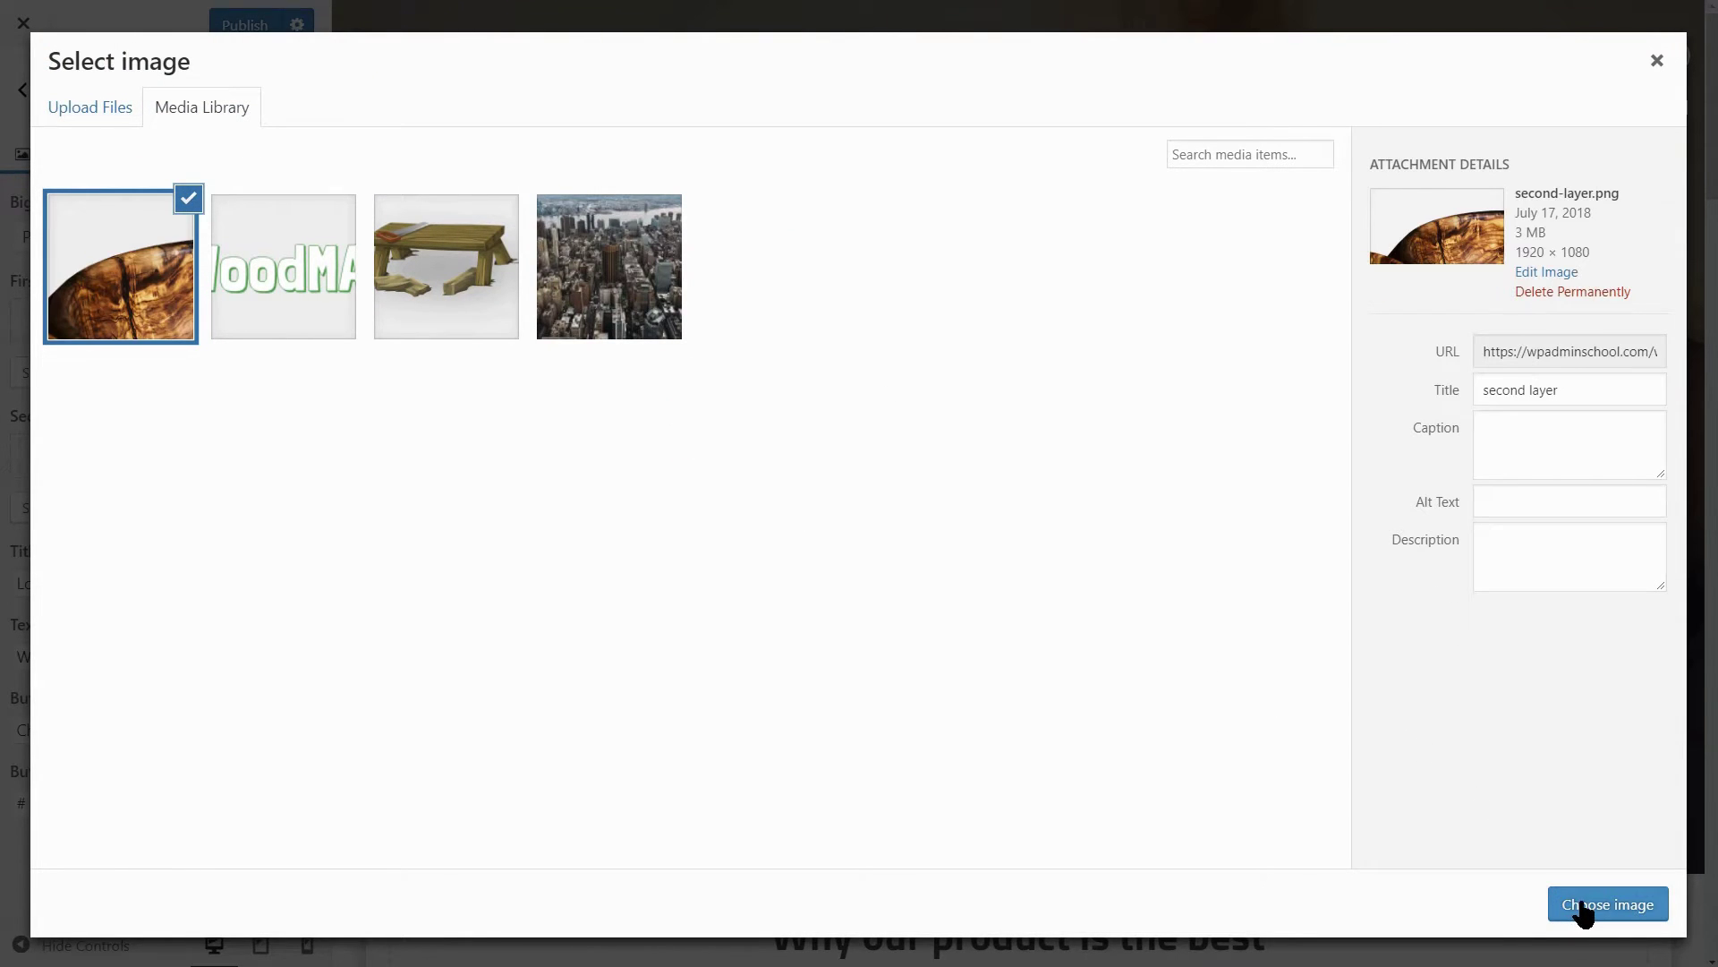
pyautogui.click(1584, 906)
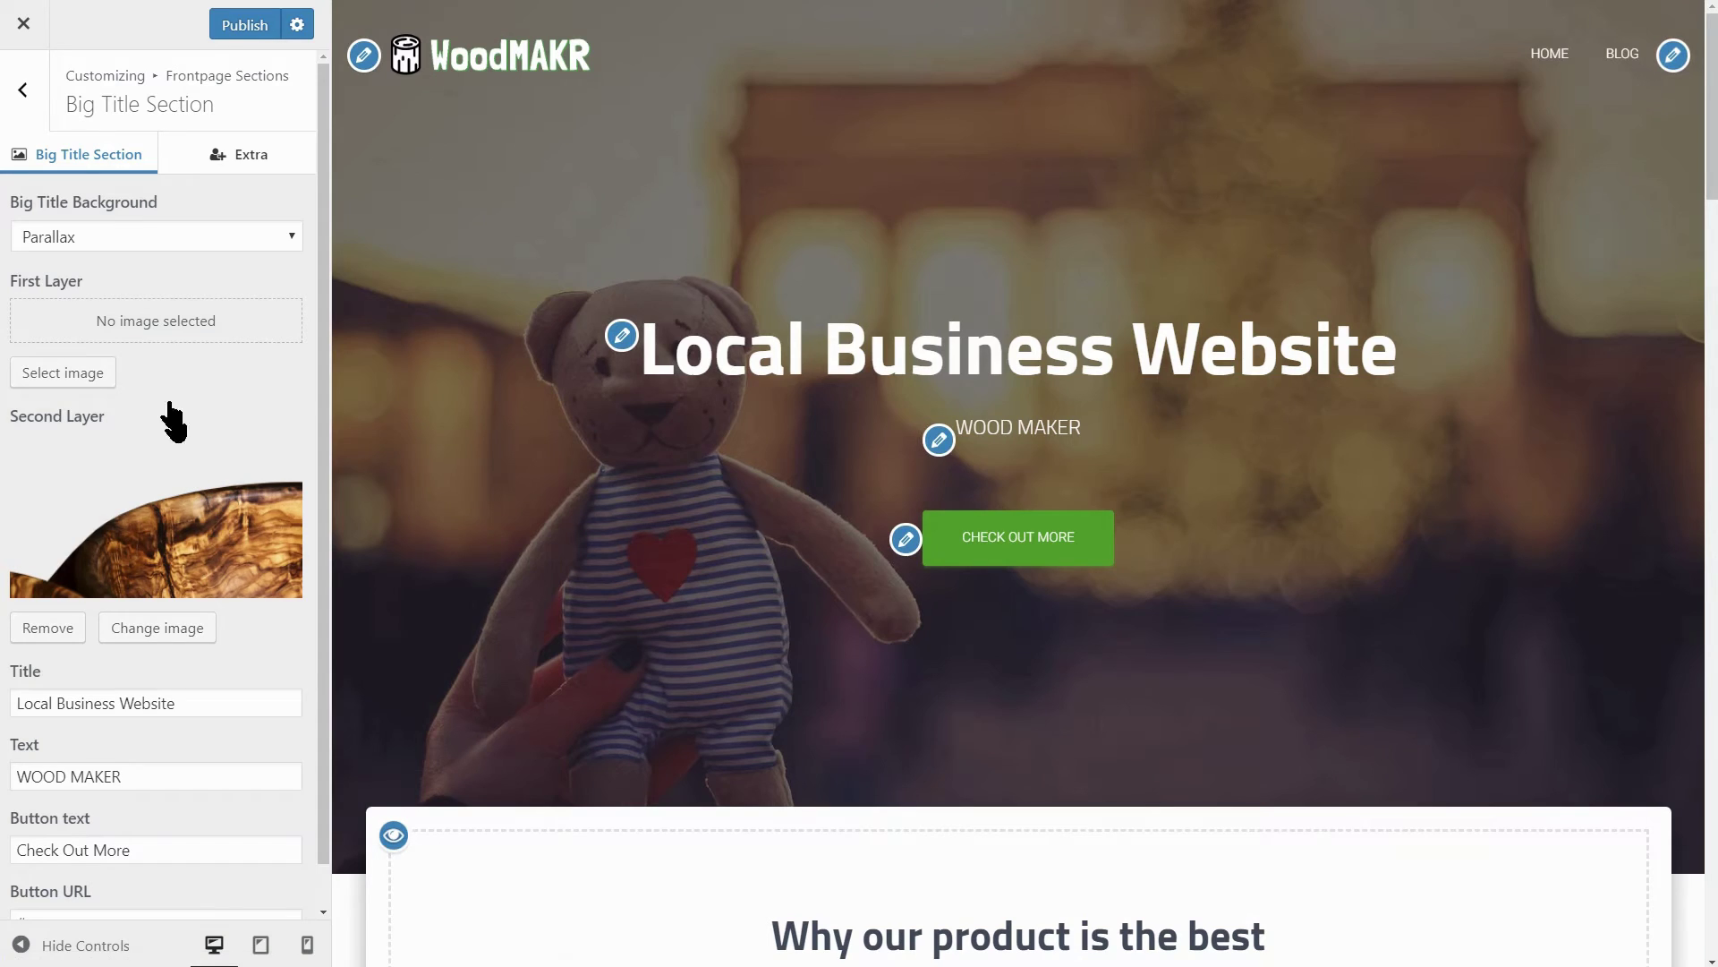
# Upload back.jpg and set it as the First Layer.
pyautogui.click(94, 373)
pyautogui.click(90, 107)
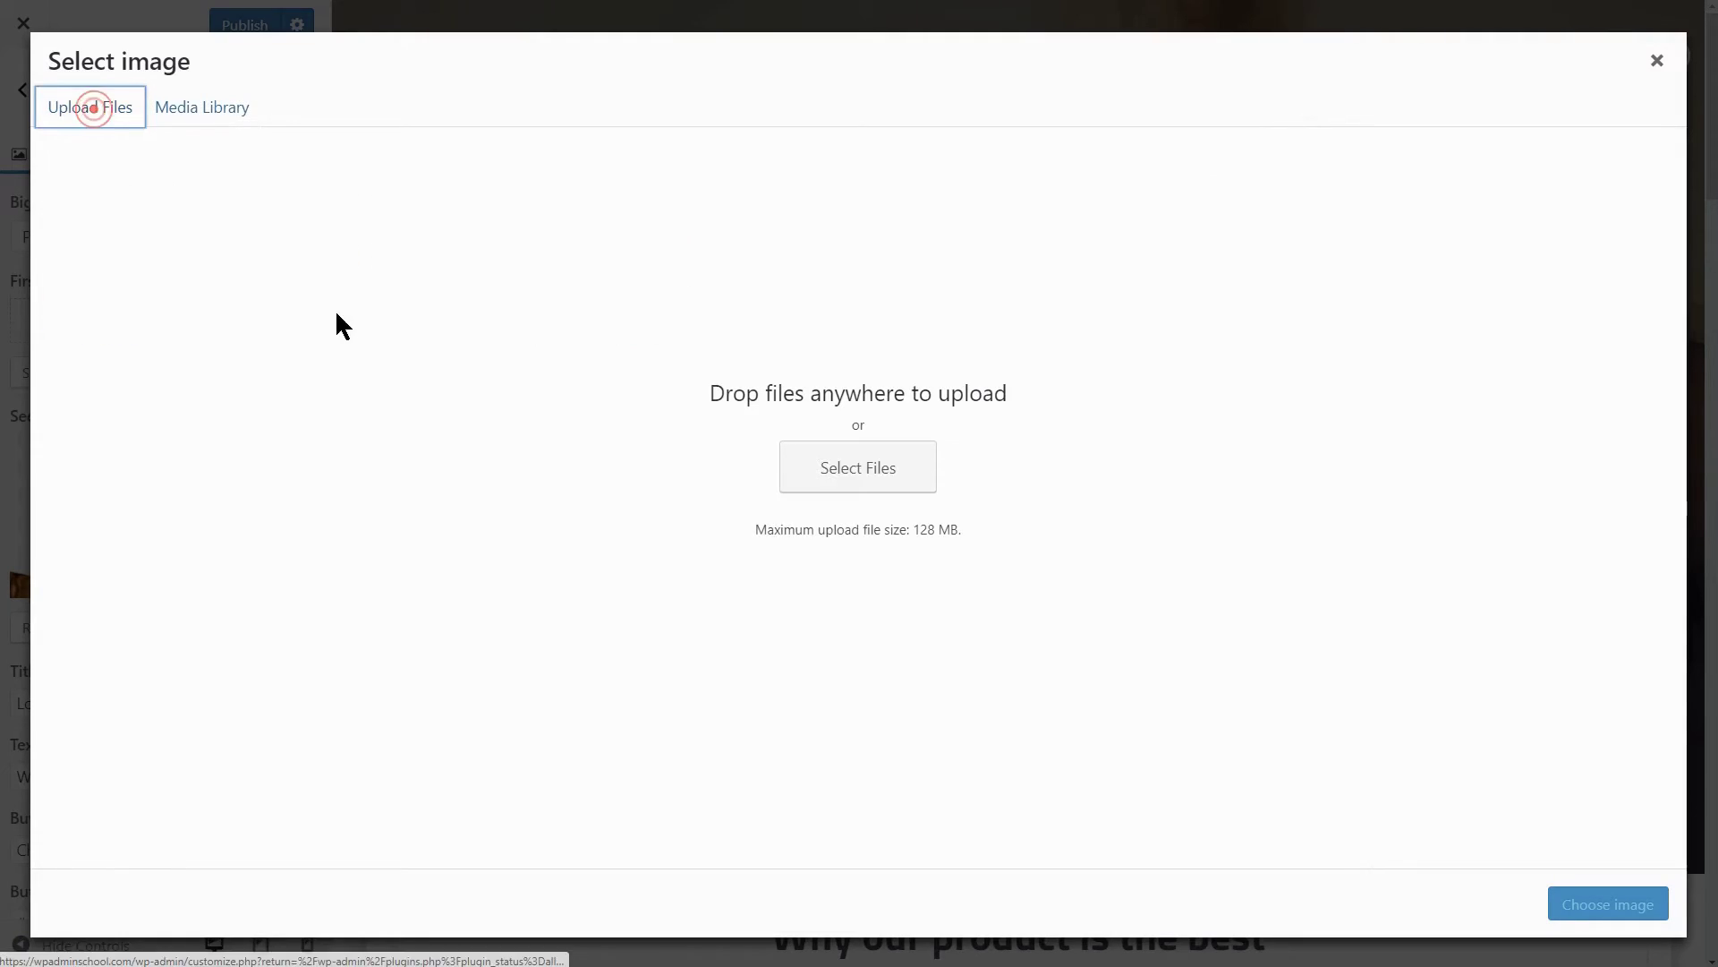
pyautogui.click(855, 488)
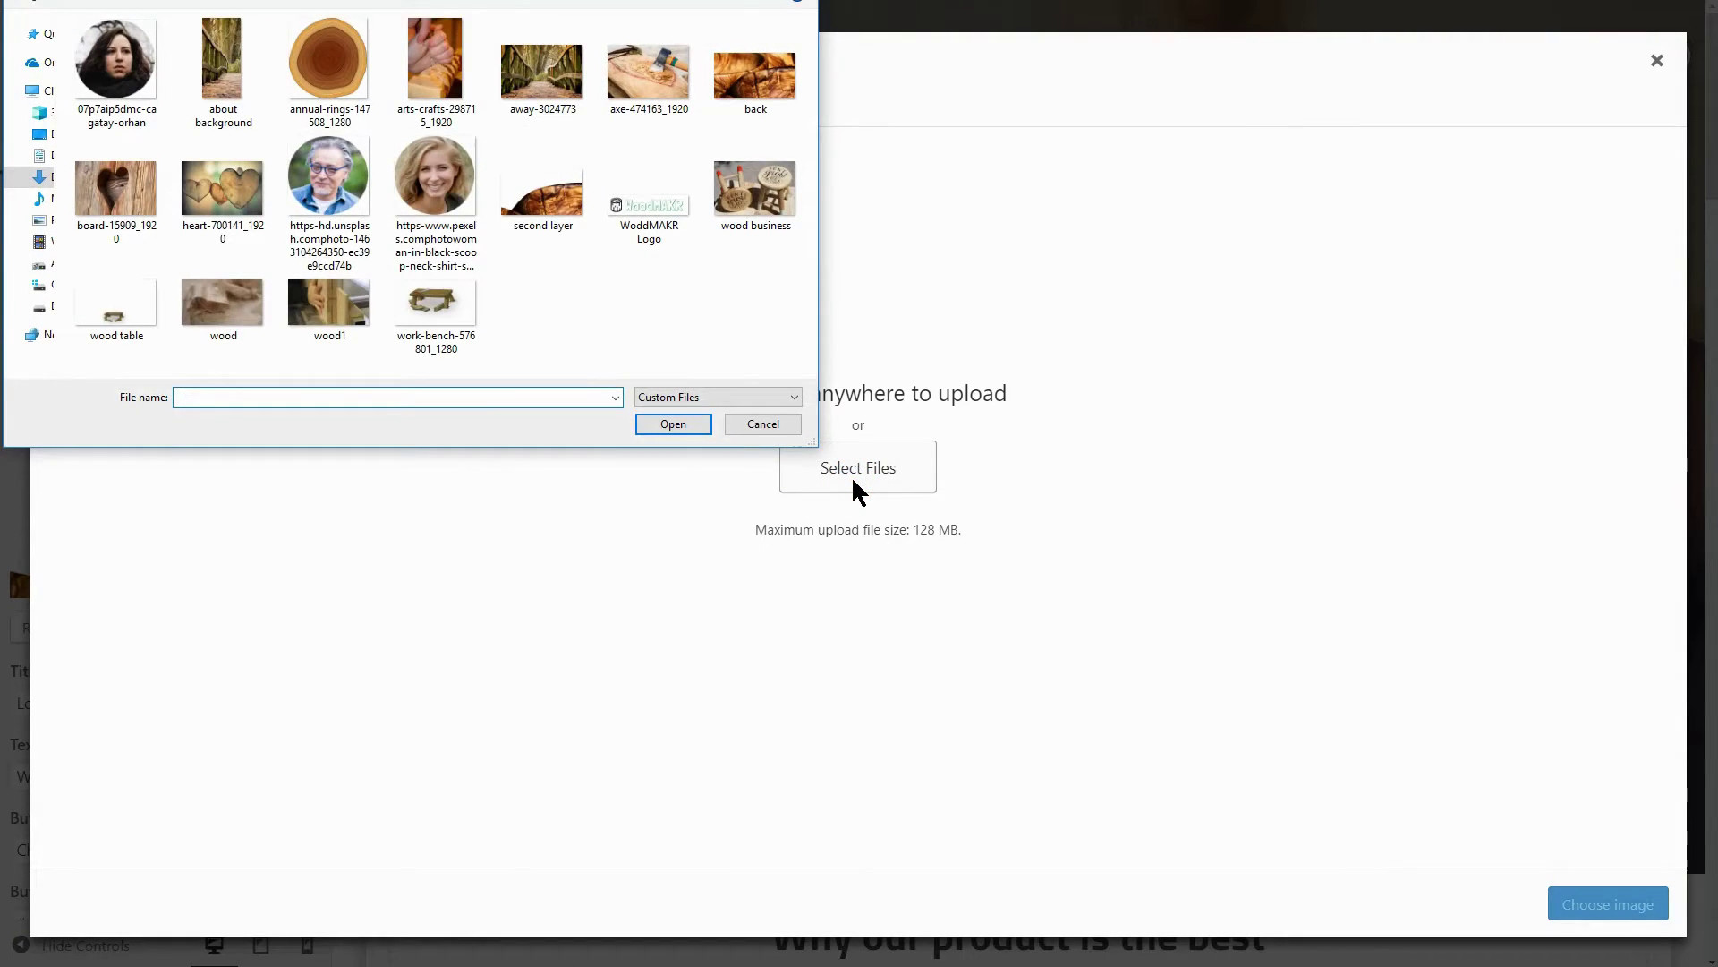
pyautogui.click(752, 81)
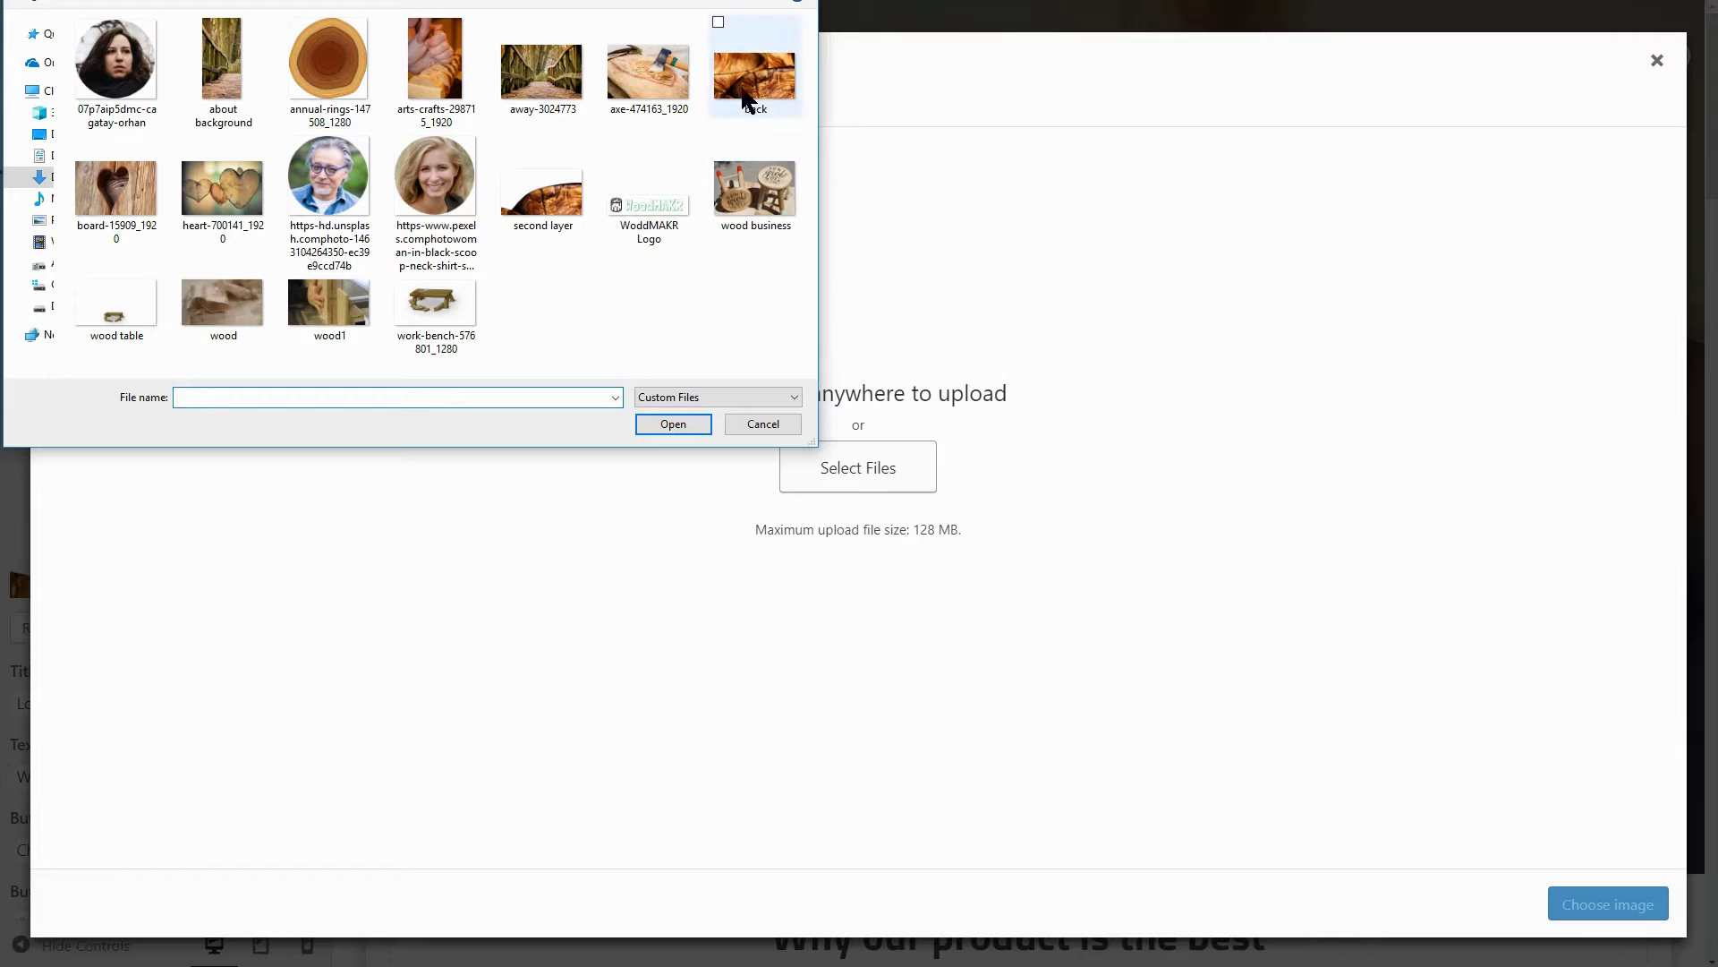
pyautogui.click(674, 424)
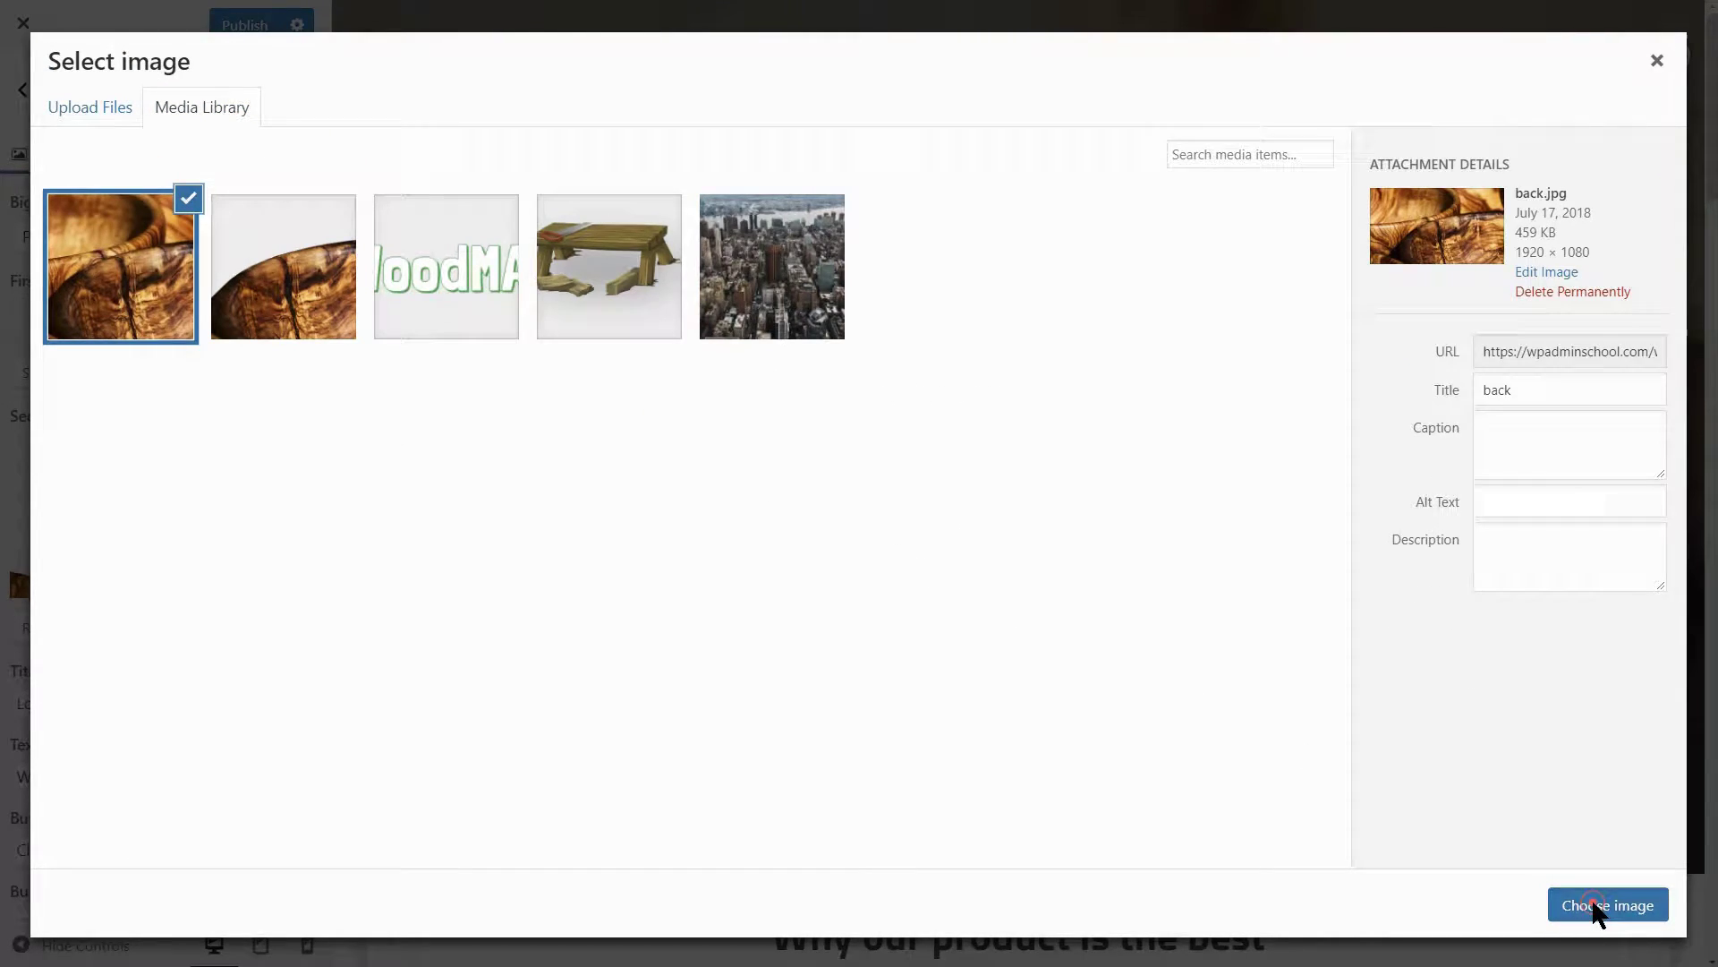
pyautogui.click(1597, 906)
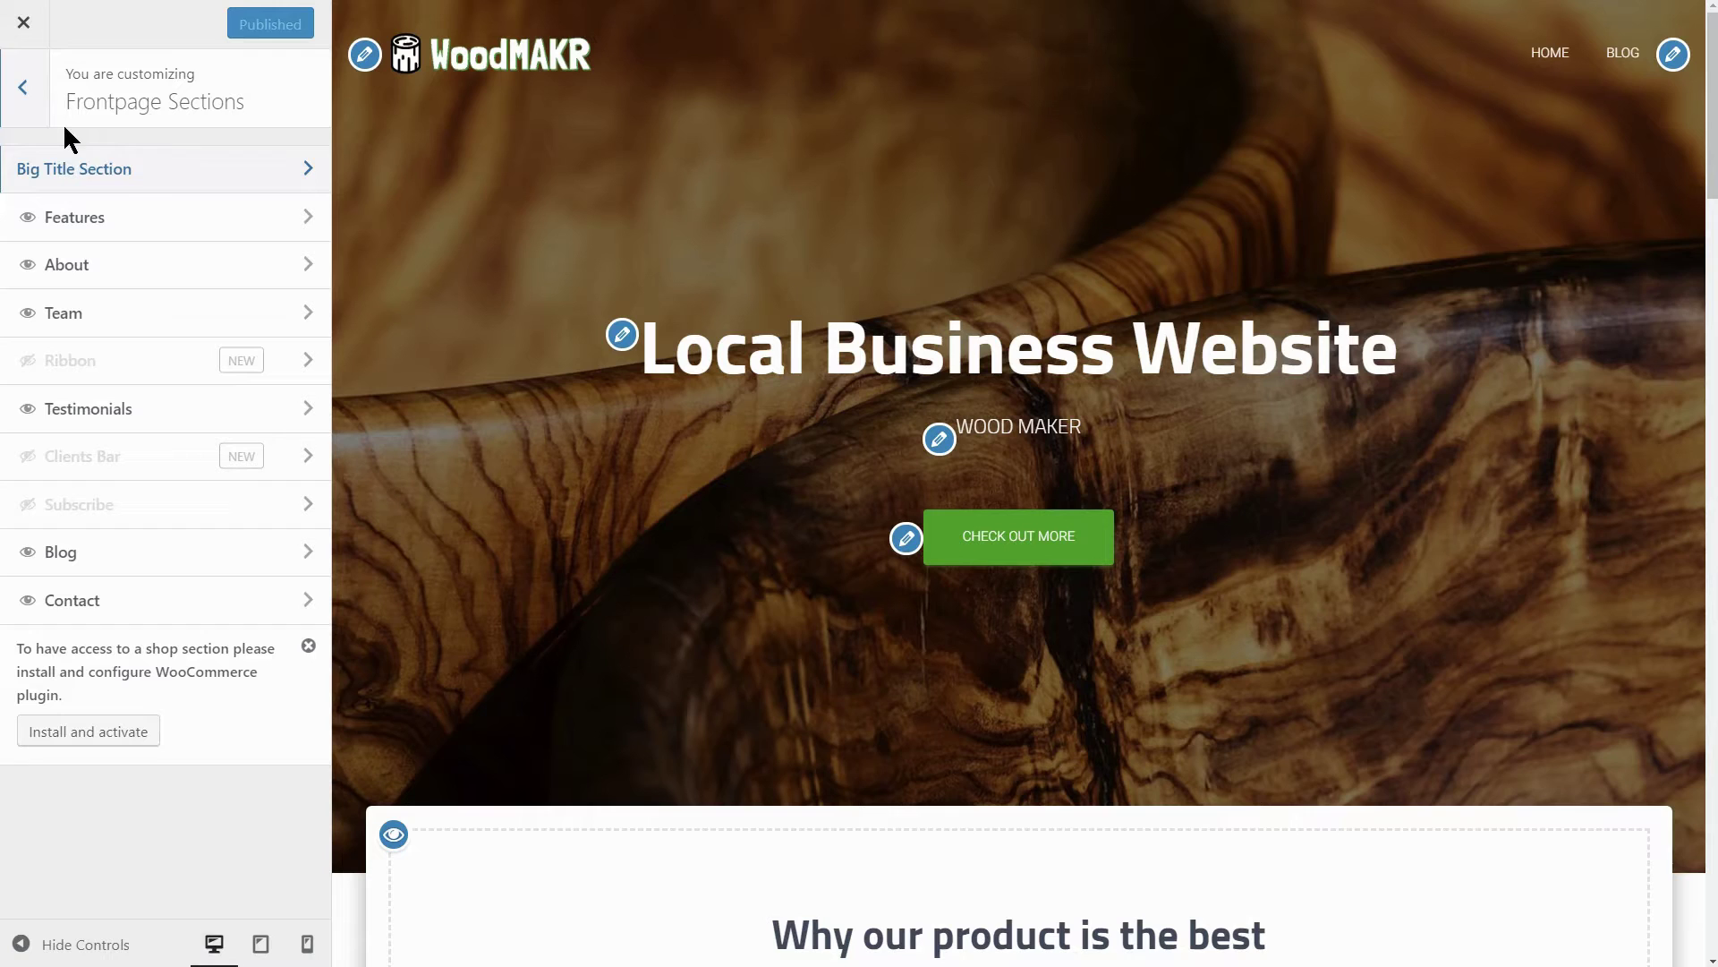
# In Features, set the first feature's icon to sign language.
pyautogui.click(309, 224)
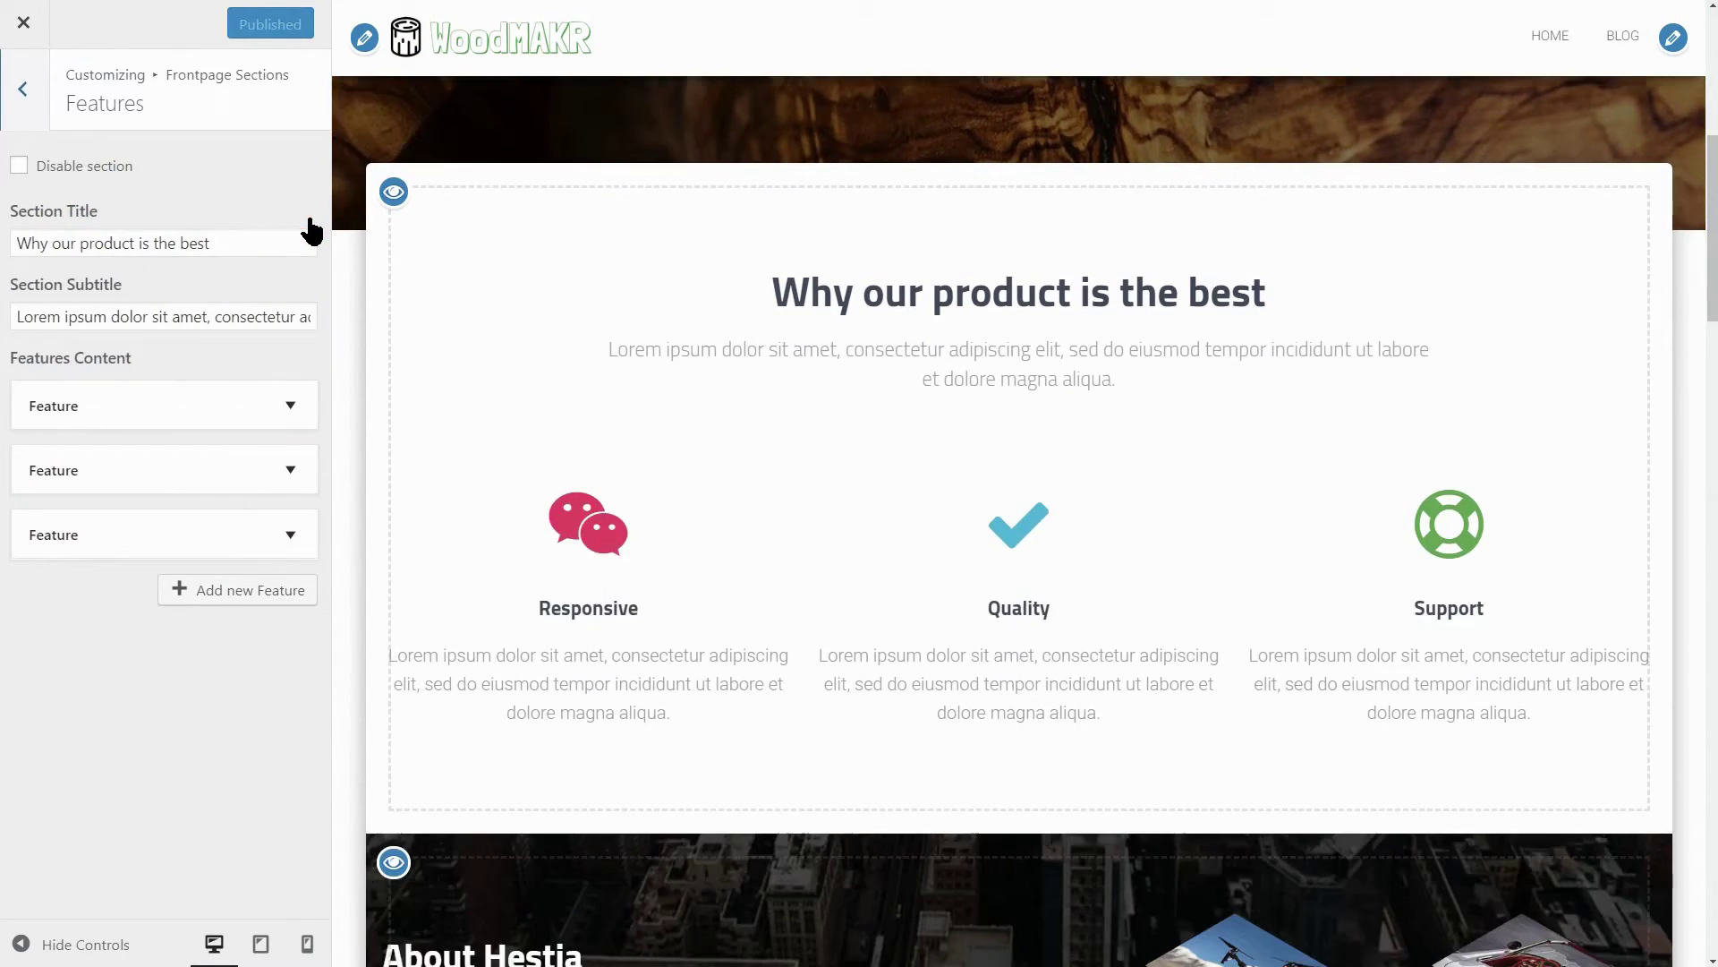
pyautogui.click(287, 406)
pyautogui.scroll(-2, 278, 421)
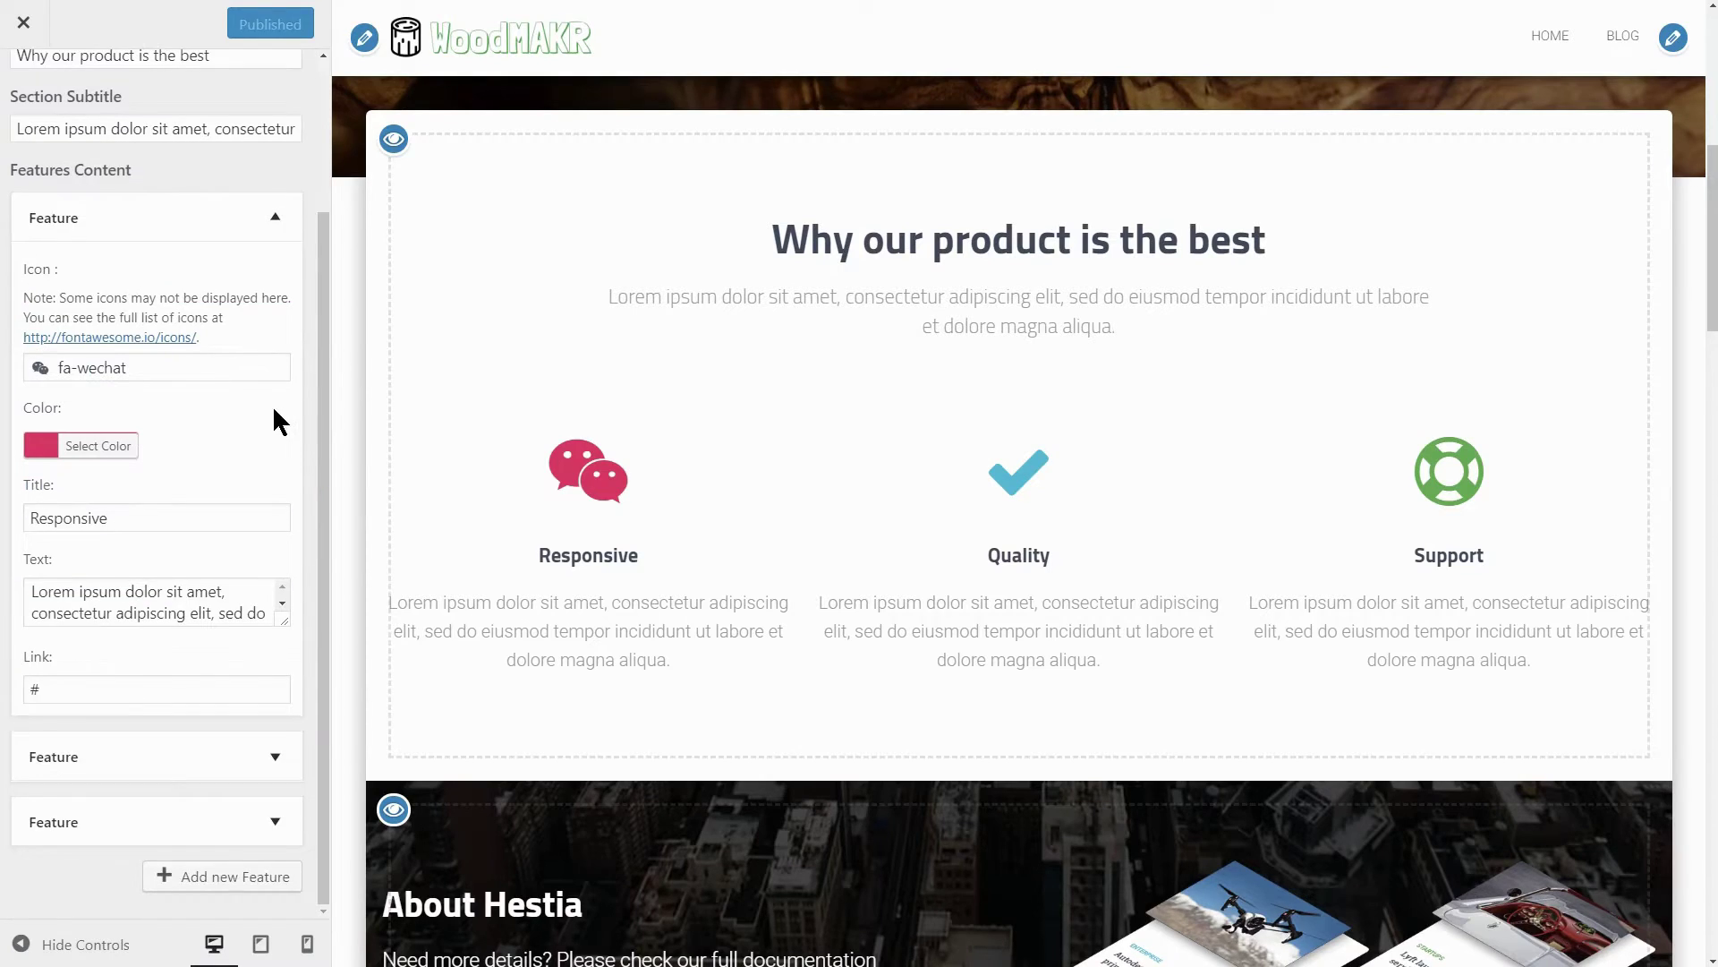
pyautogui.click(162, 373)
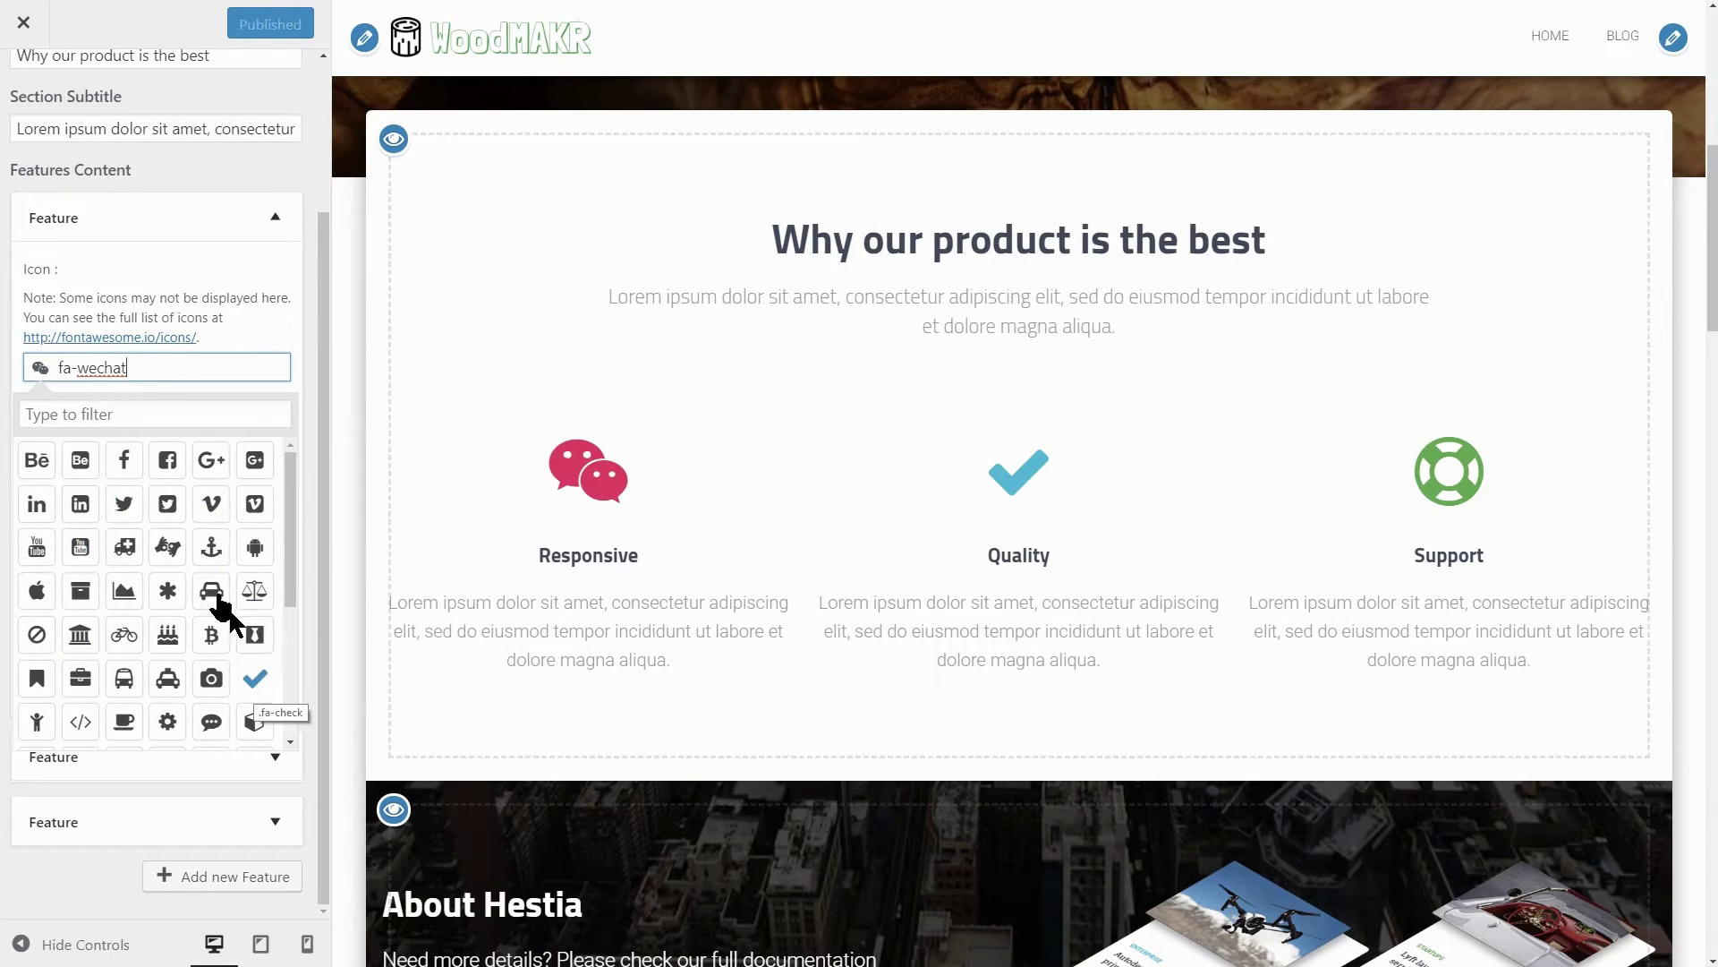
pyautogui.click(62, 413)
pyautogui.write('ameri')
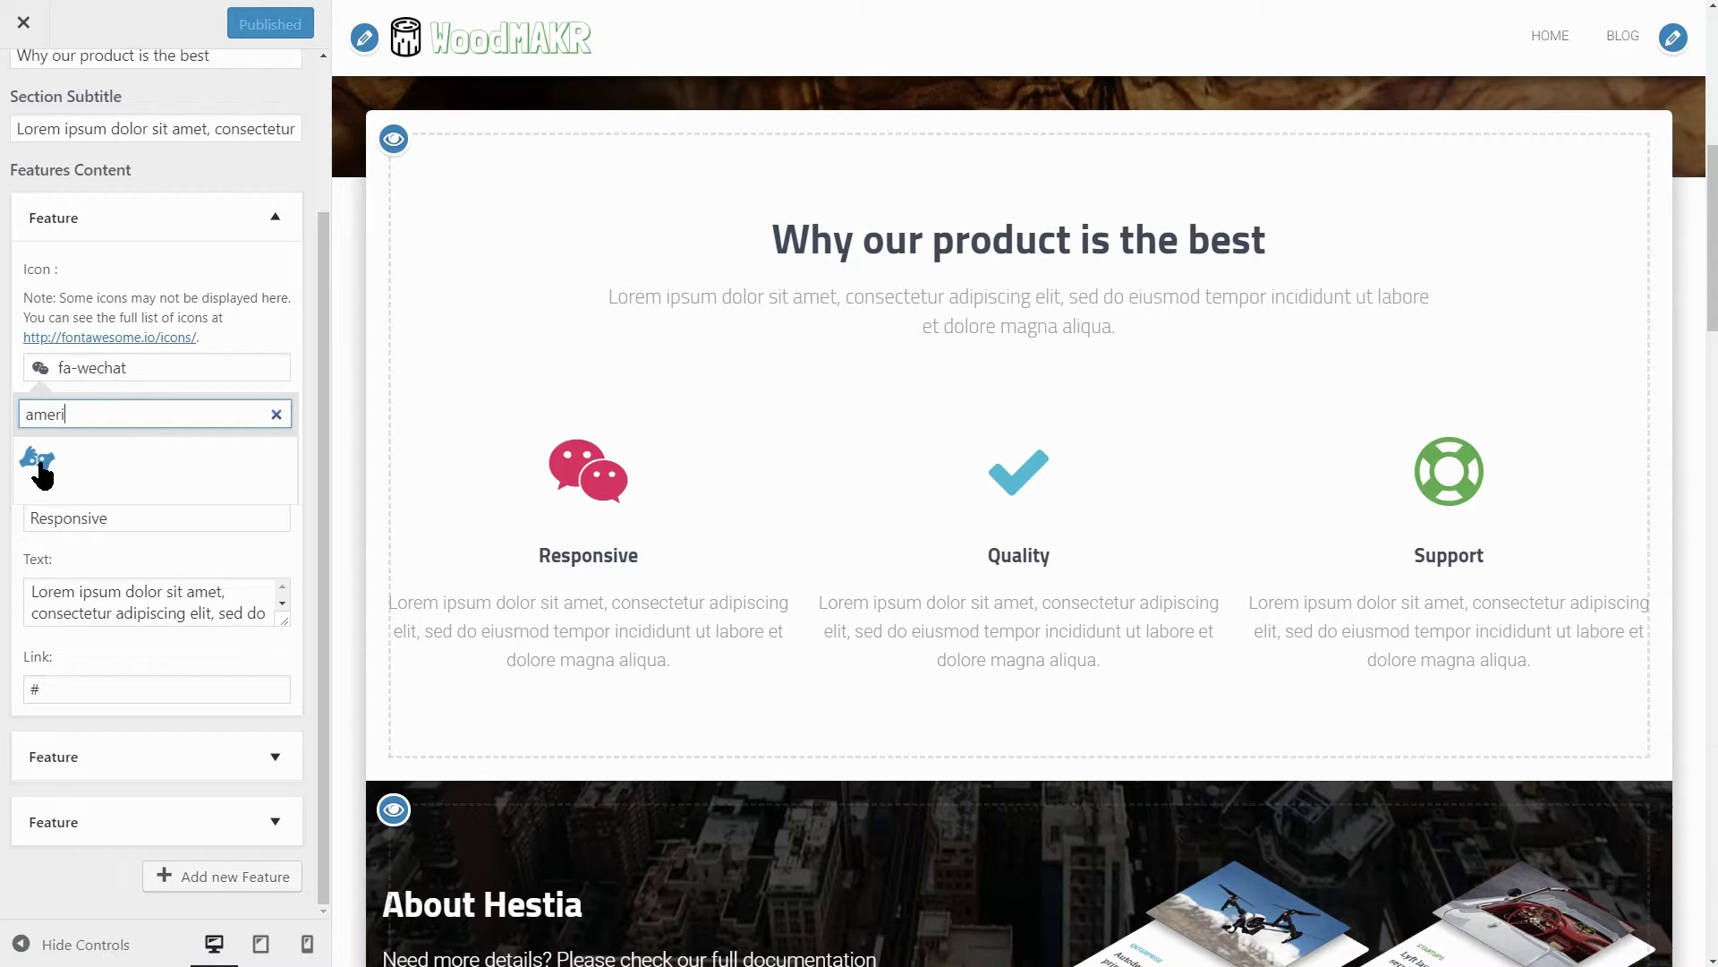
pyautogui.click(41, 461)
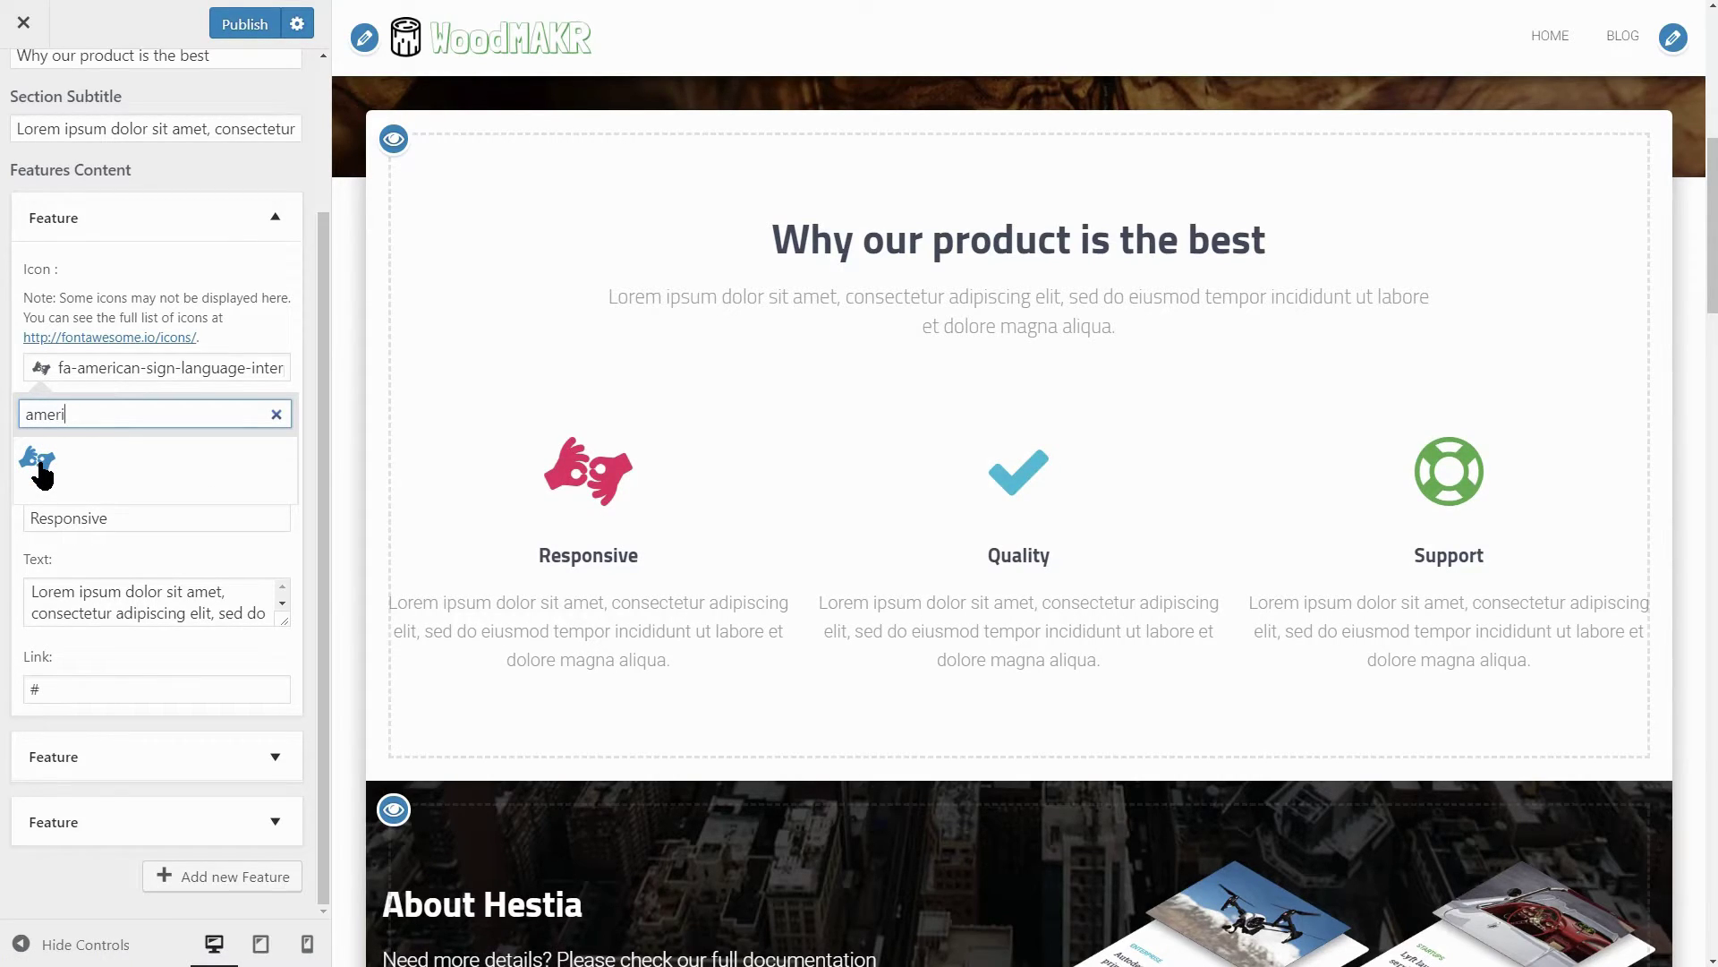
pyautogui.click(270, 327)
# Colour the first icon green (#1c9b11), copy its hex, and retitle it 'Handmade Products'.
pyautogui.click(106, 460)
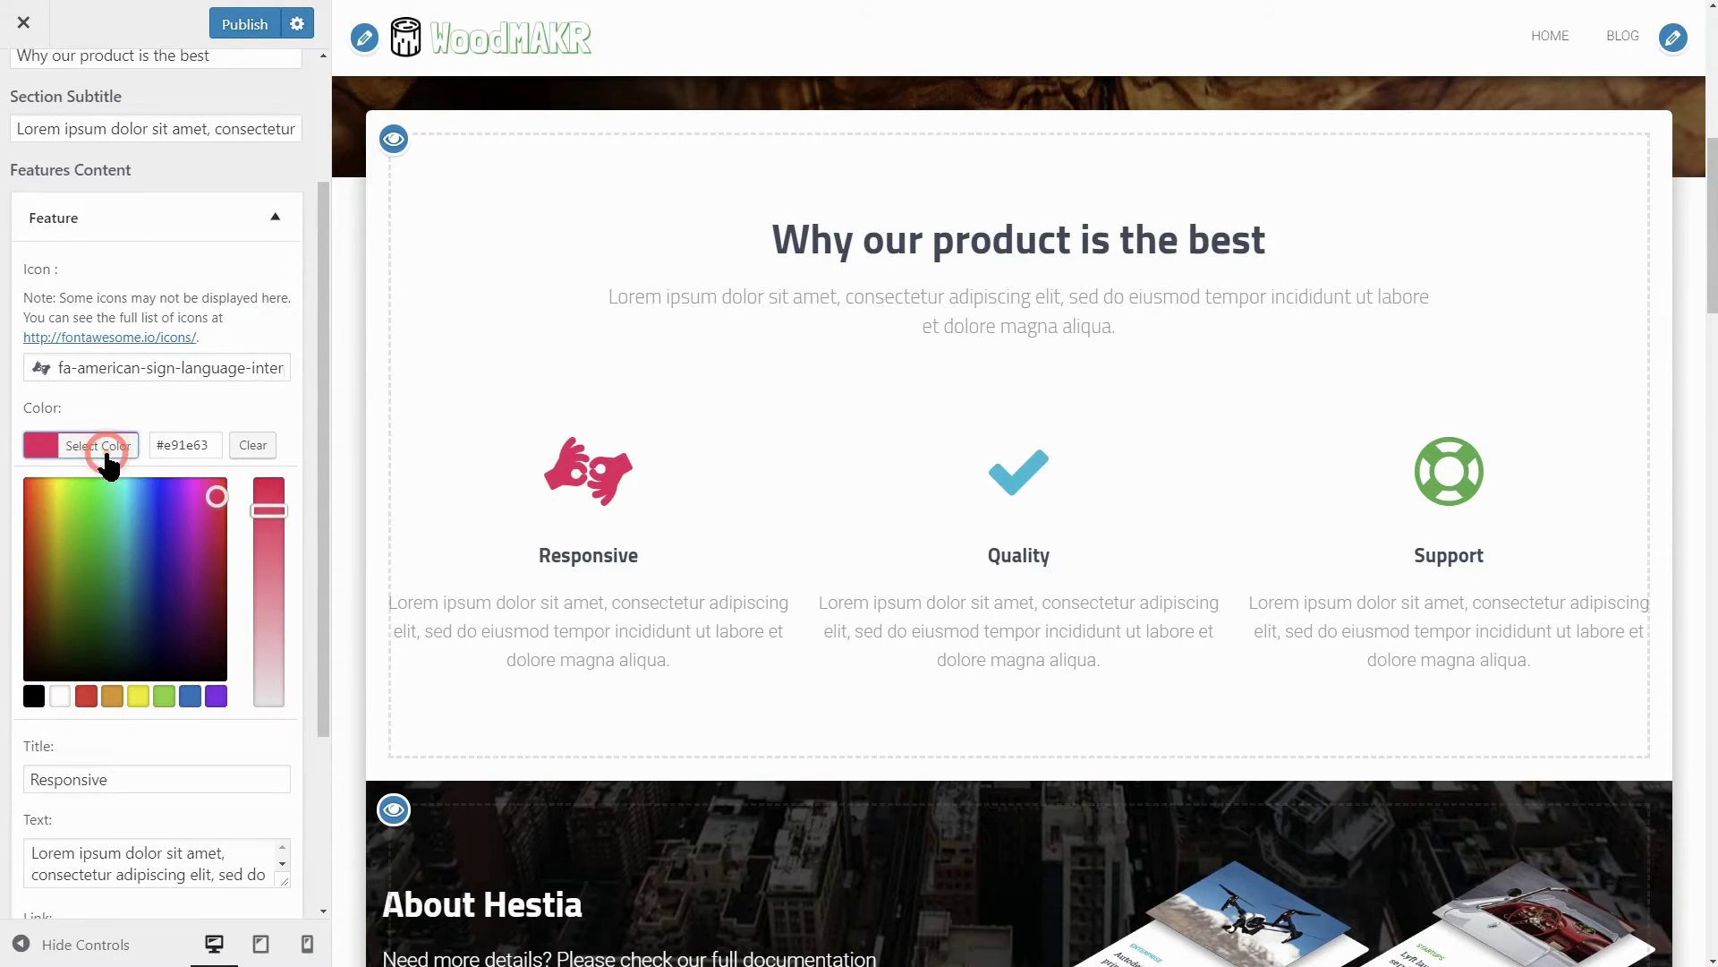
pyautogui.moveTo(125, 577)
pyautogui.mouseDown()
pyautogui.moveTo(84, 510)
pyautogui.moveTo(80, 545)
pyautogui.moveTo(65, 529)
pyautogui.moveTo(84, 556)
pyautogui.mouseUp()
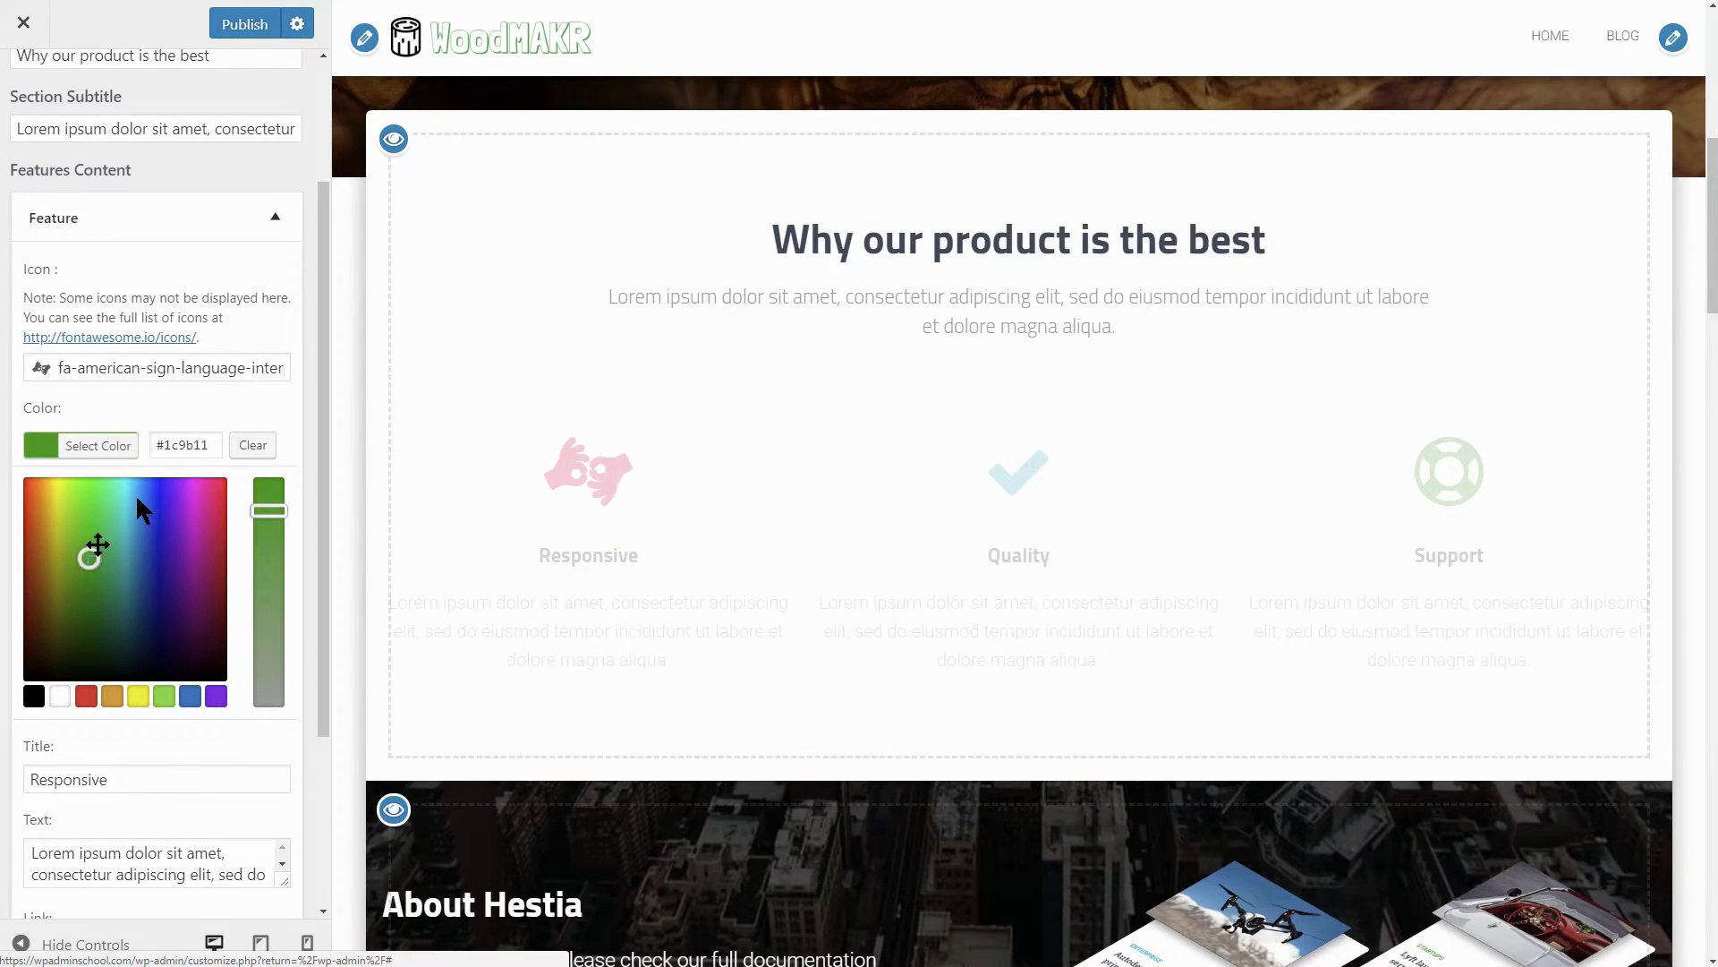
pyautogui.doubleClick(190, 445)
pyautogui.rightClick(195, 448)
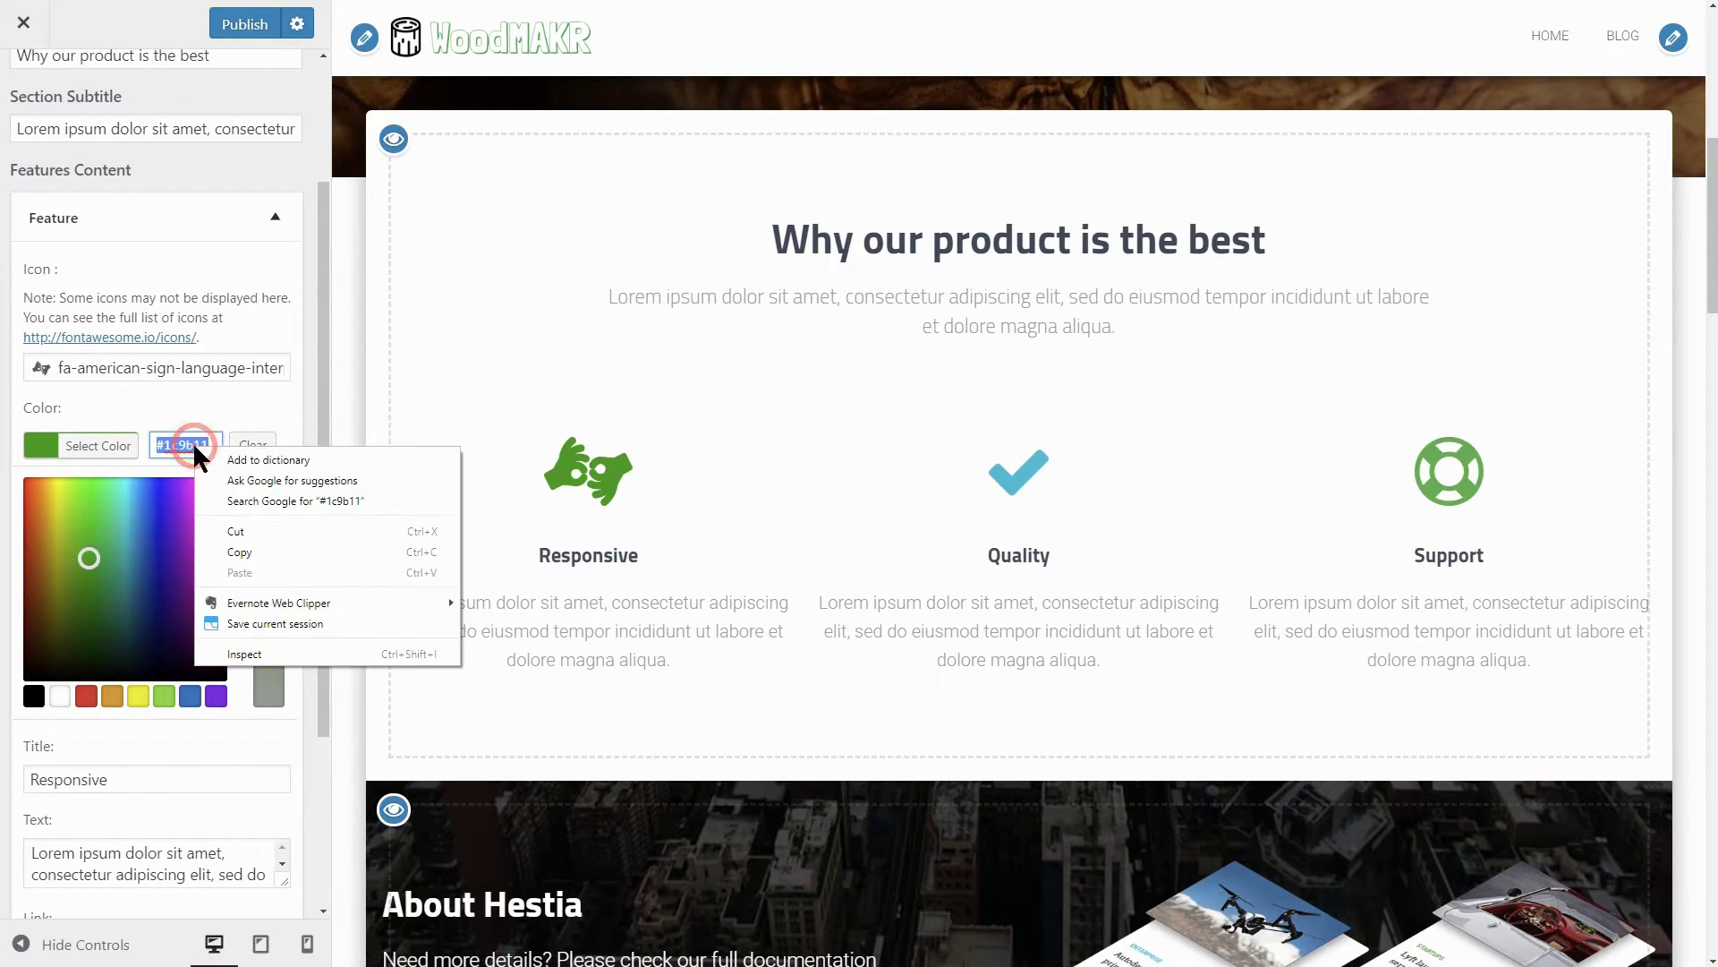
pyautogui.click(249, 551)
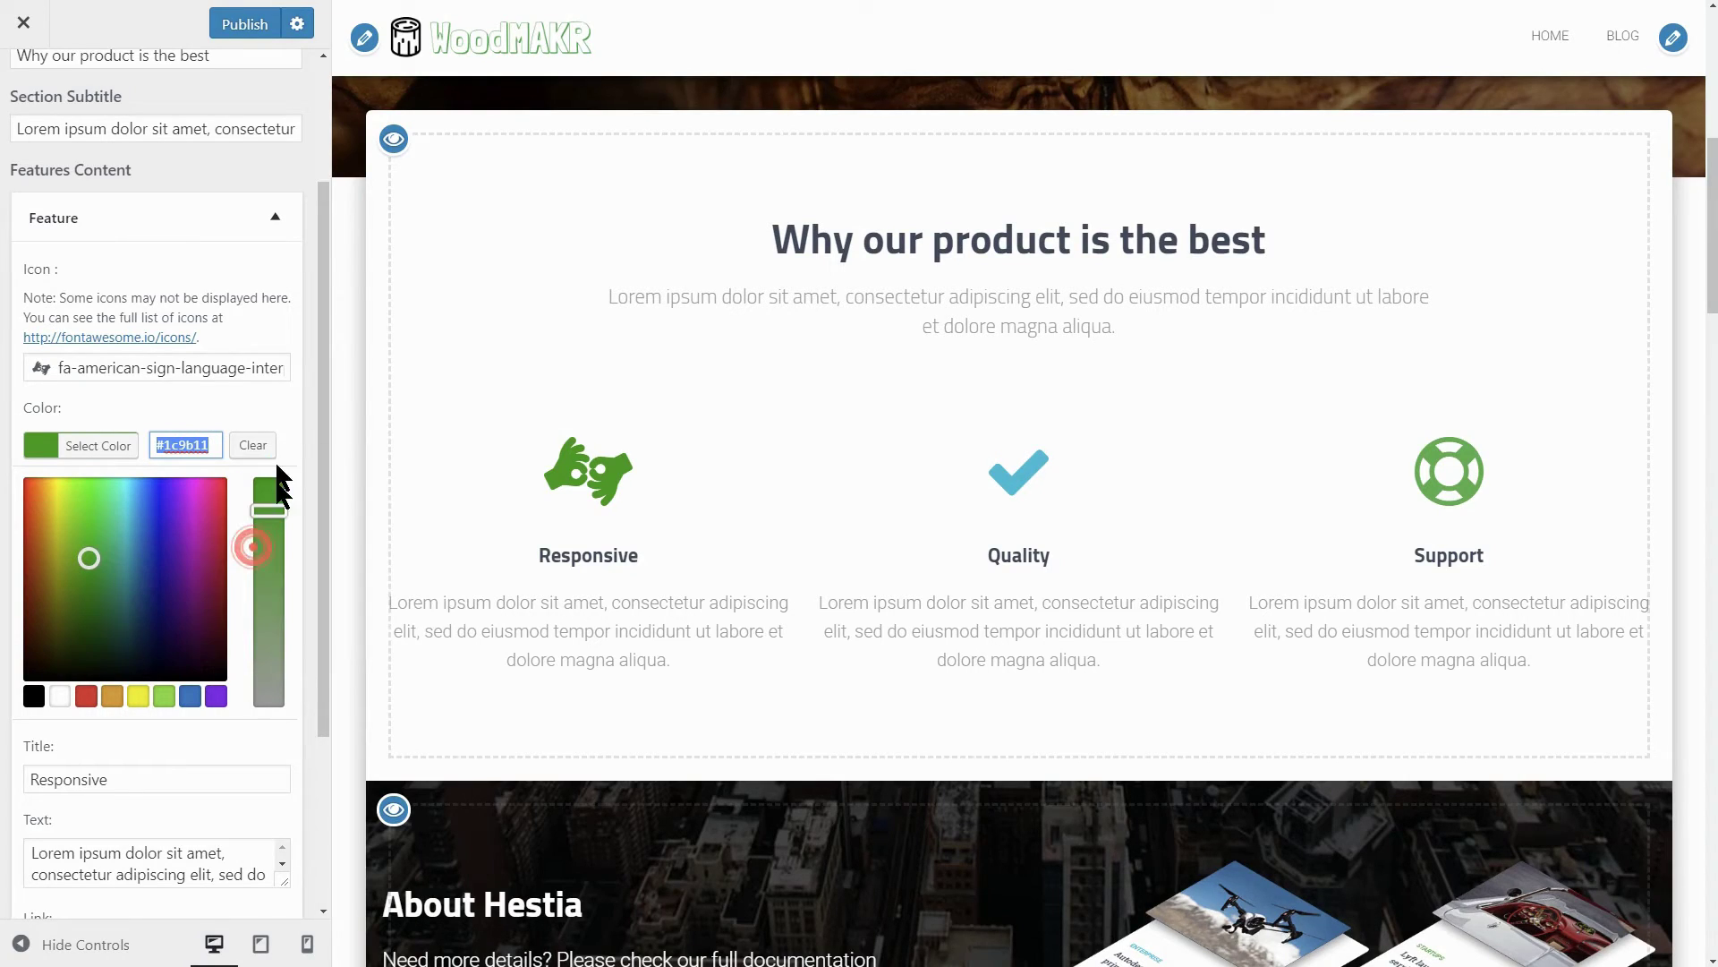
pyautogui.click(277, 405)
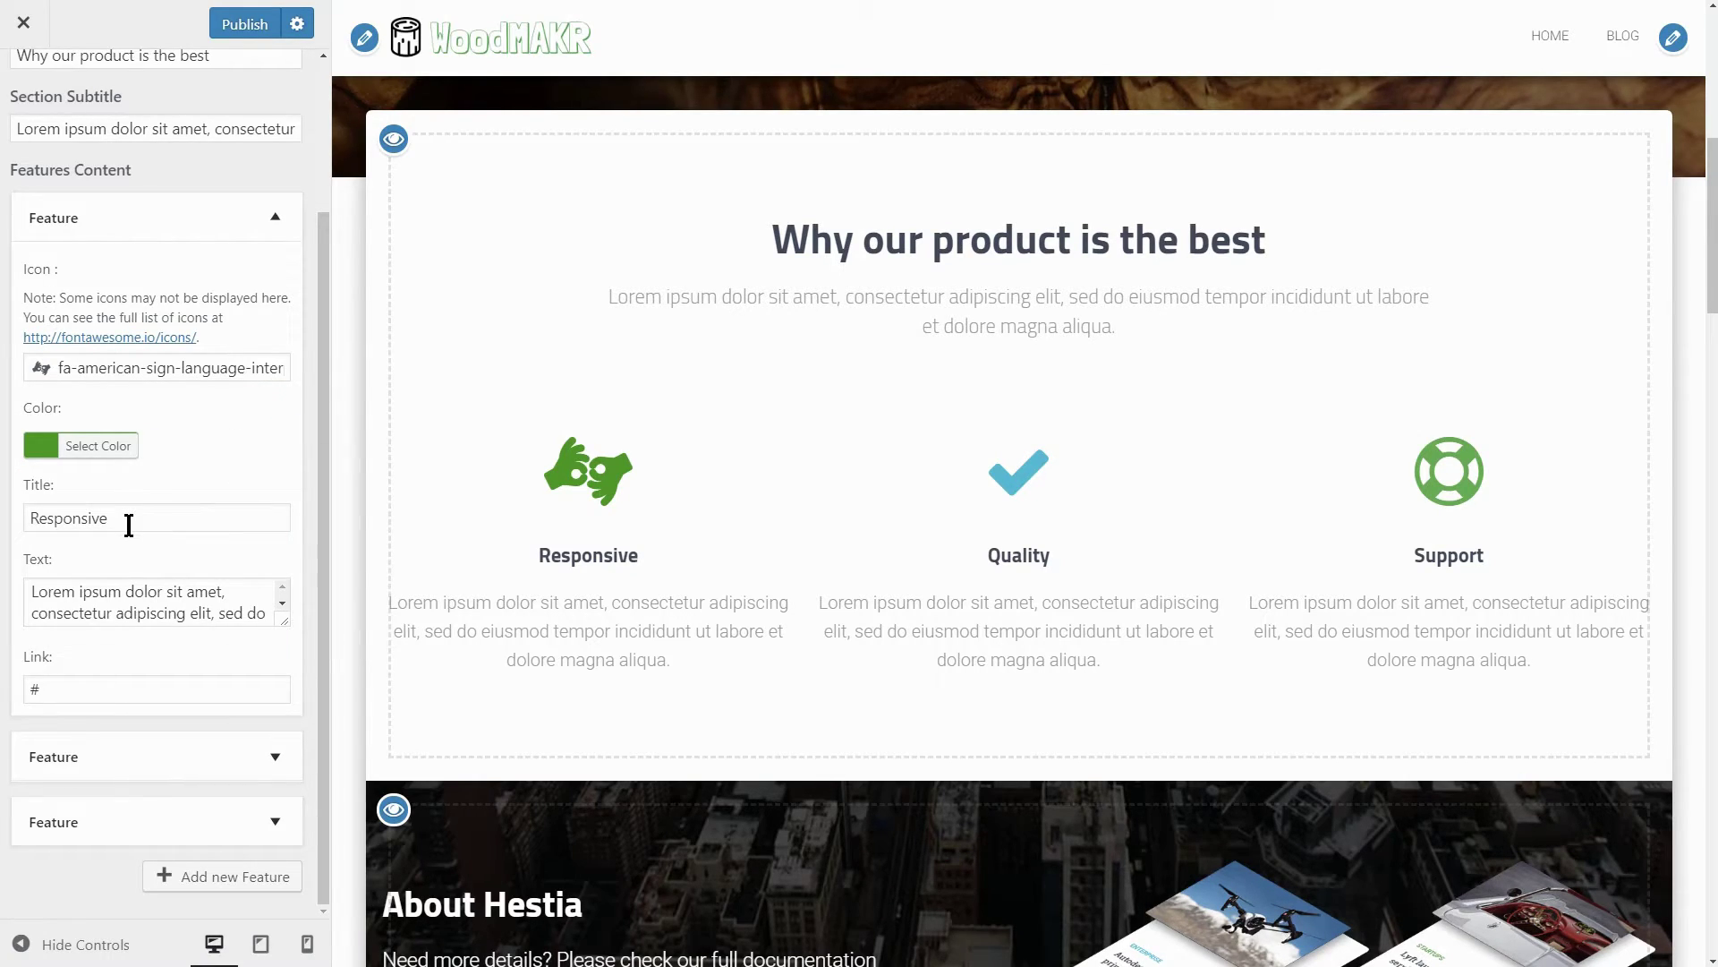
pyautogui.moveTo(129, 517); pyautogui.dragTo(11, 526)
pyautogui.write('Handmade Products')
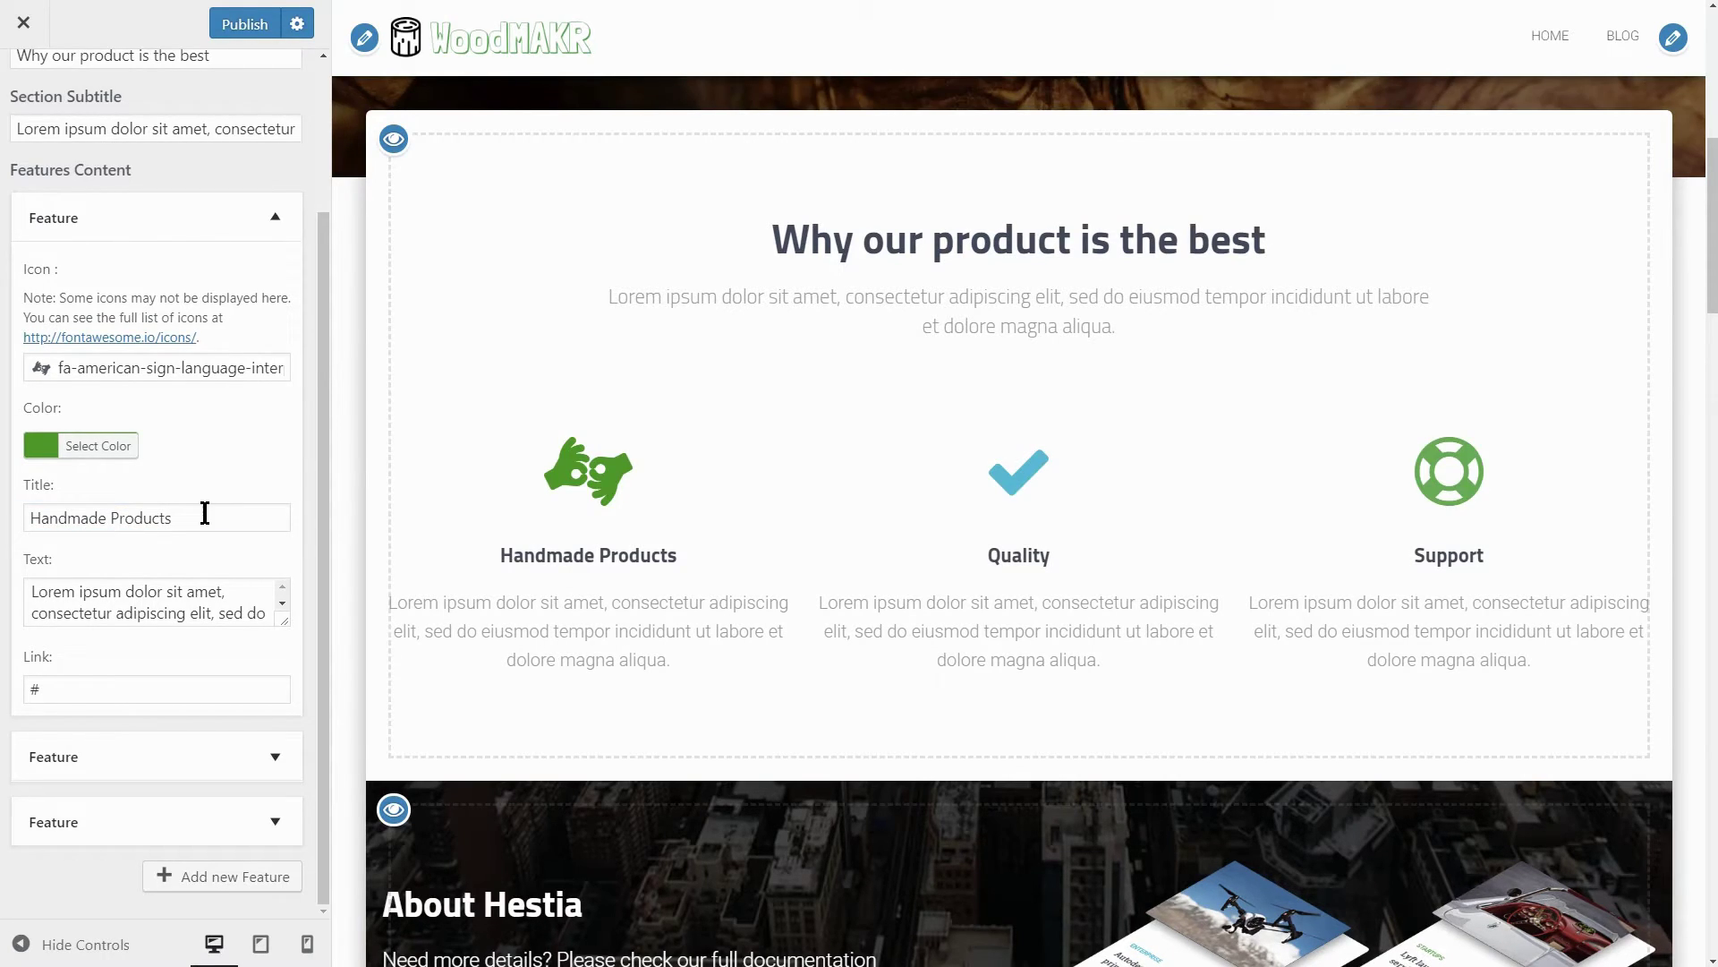
pyautogui.moveTo(283, 620); pyautogui.dragTo(33, 600)
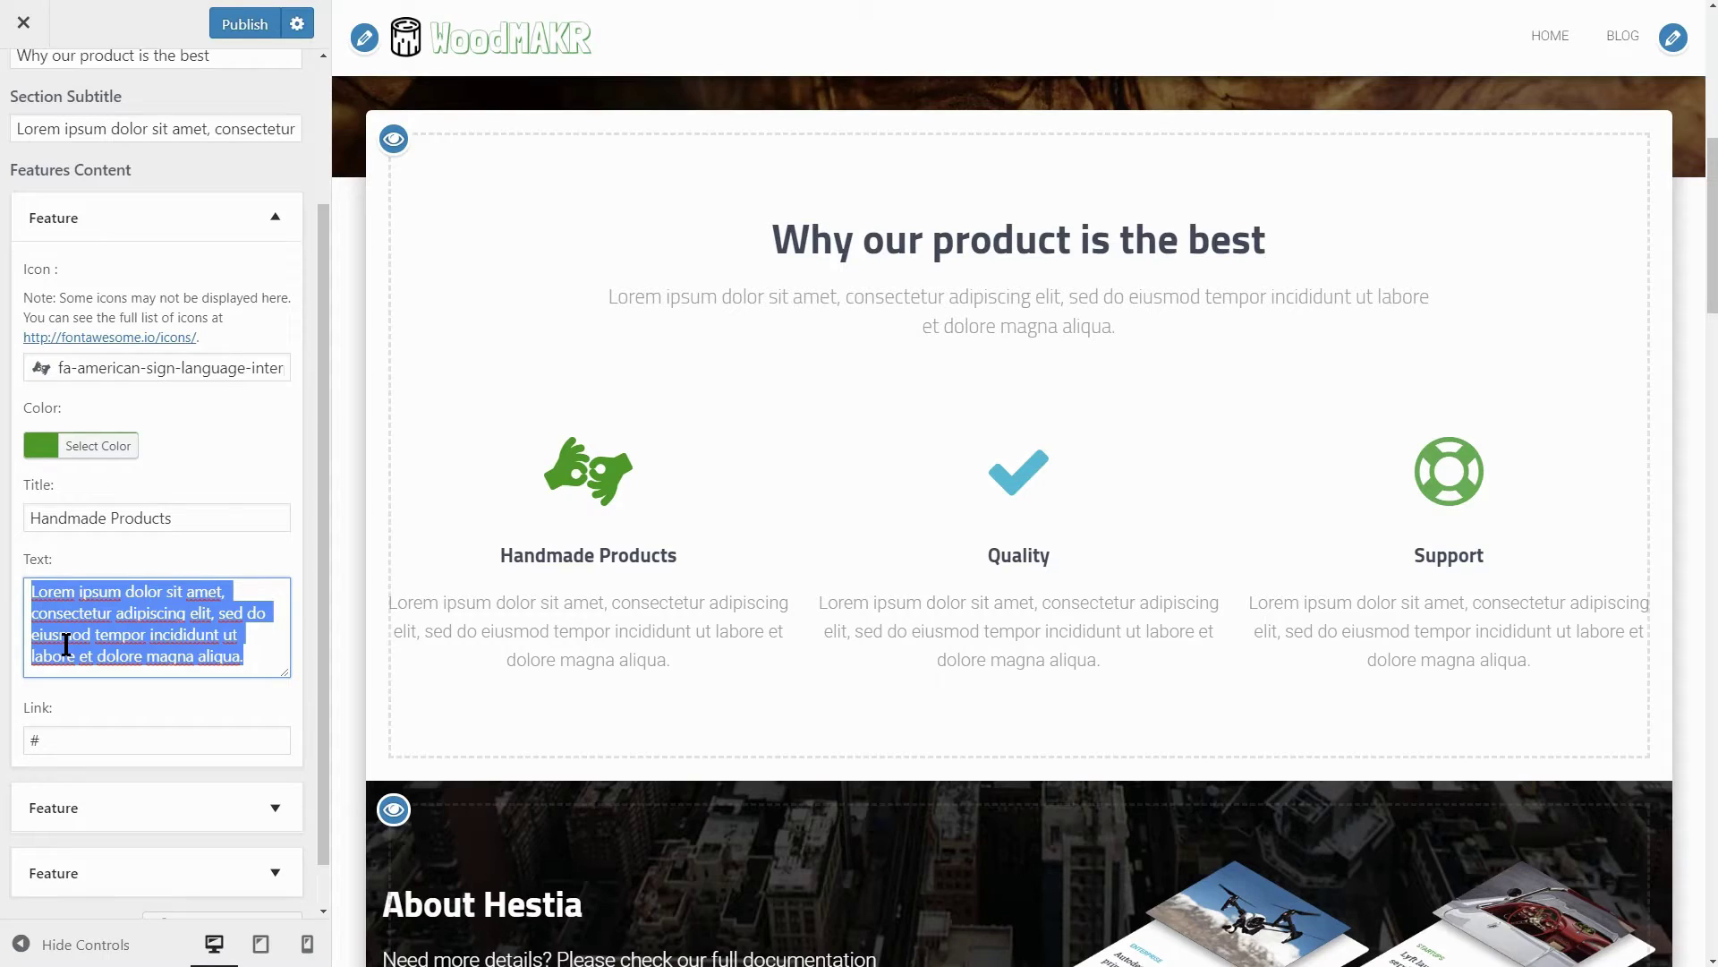
pyautogui.click(274, 217)
# Paste the green colour onto the second feature's icon and retitle it 'Quality Wood'.
pyautogui.click(286, 464)
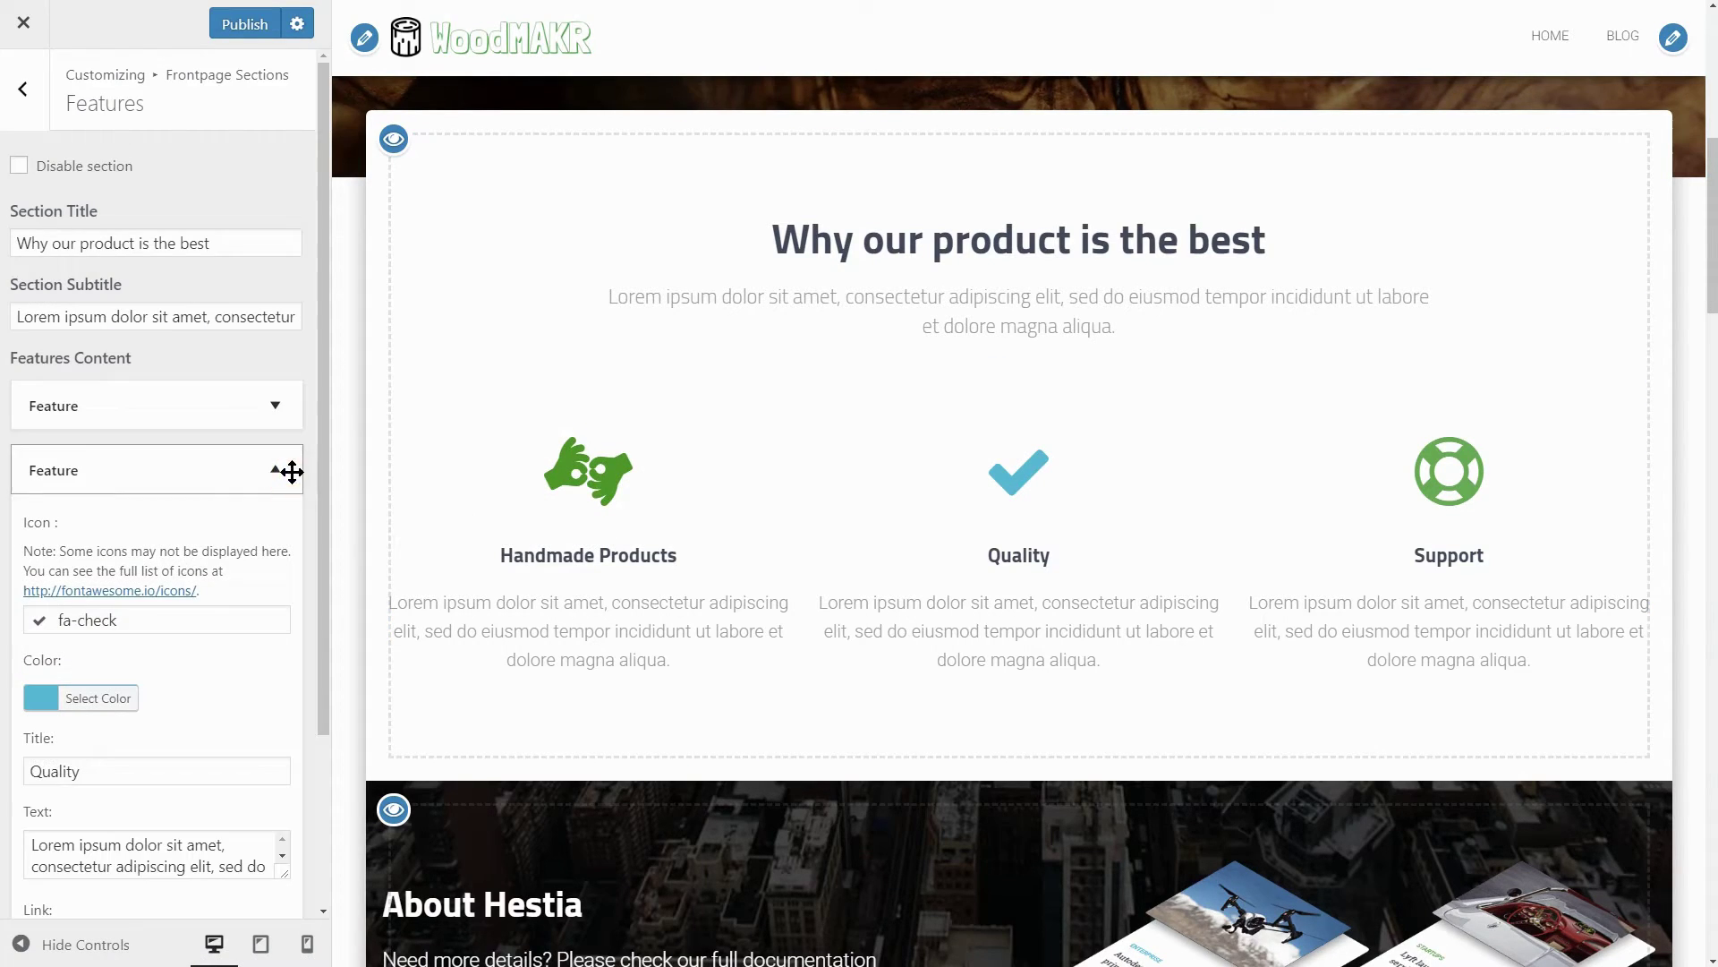
pyautogui.click(224, 626)
pyautogui.scroll(3, 239, 606)
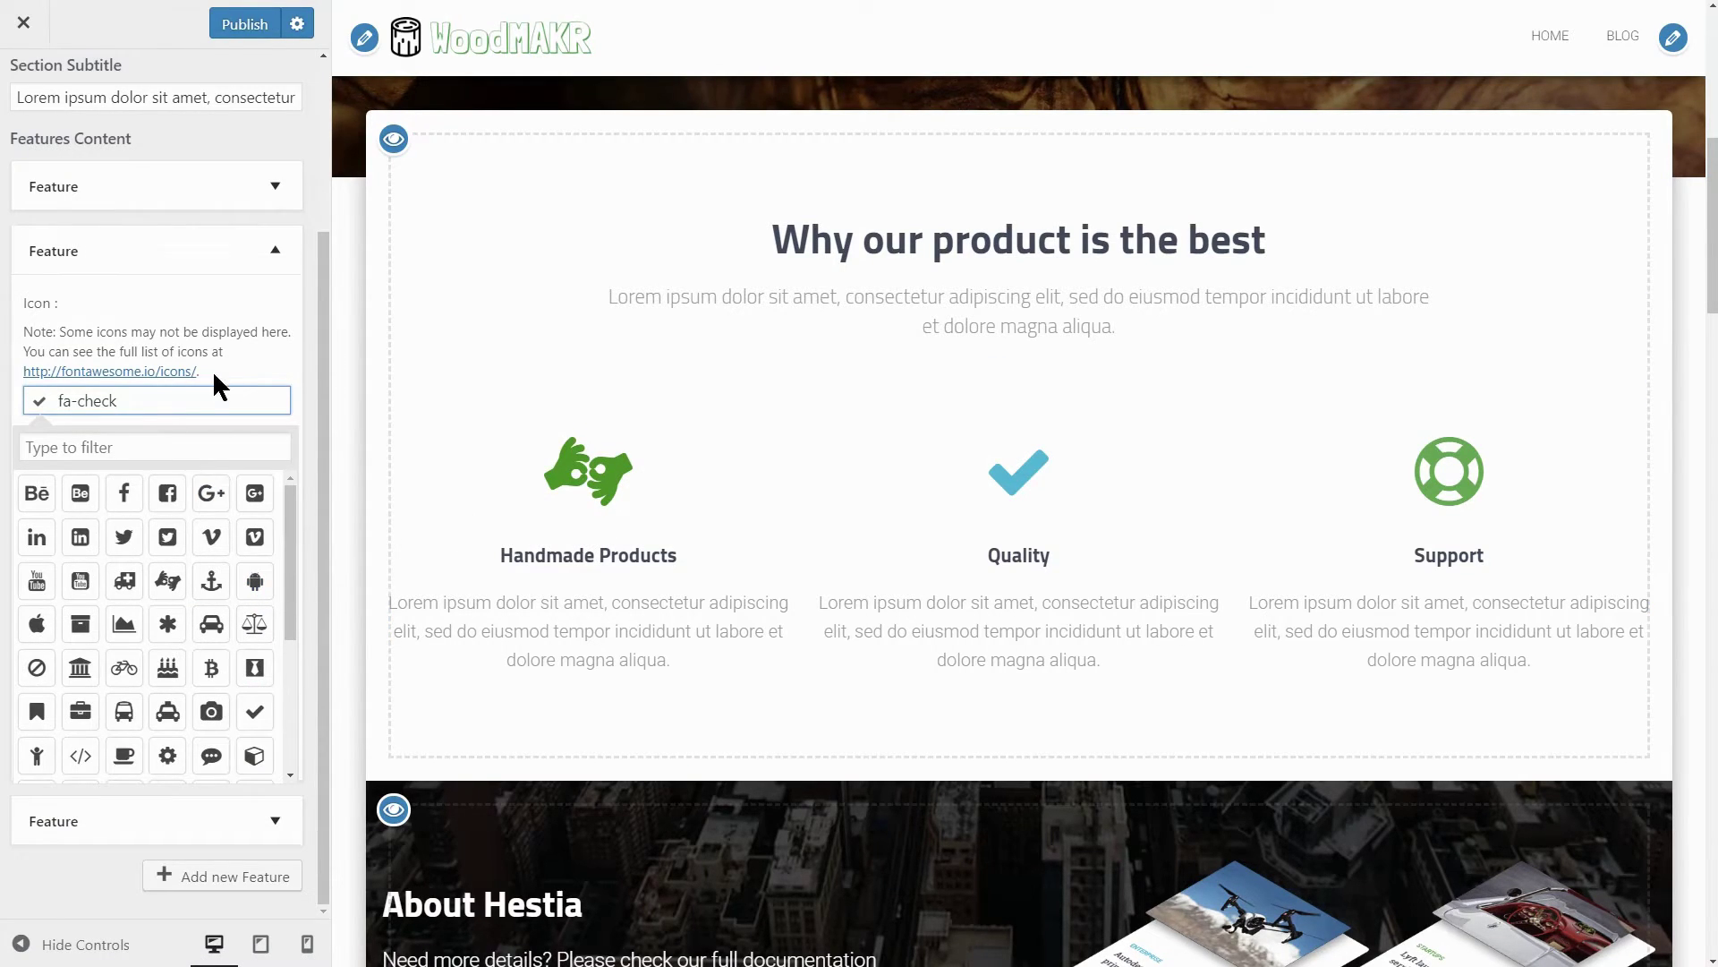
pyautogui.click(234, 356)
pyautogui.click(94, 478)
pyautogui.hotkey('ctrl', 'v')
pyautogui.click(228, 443)
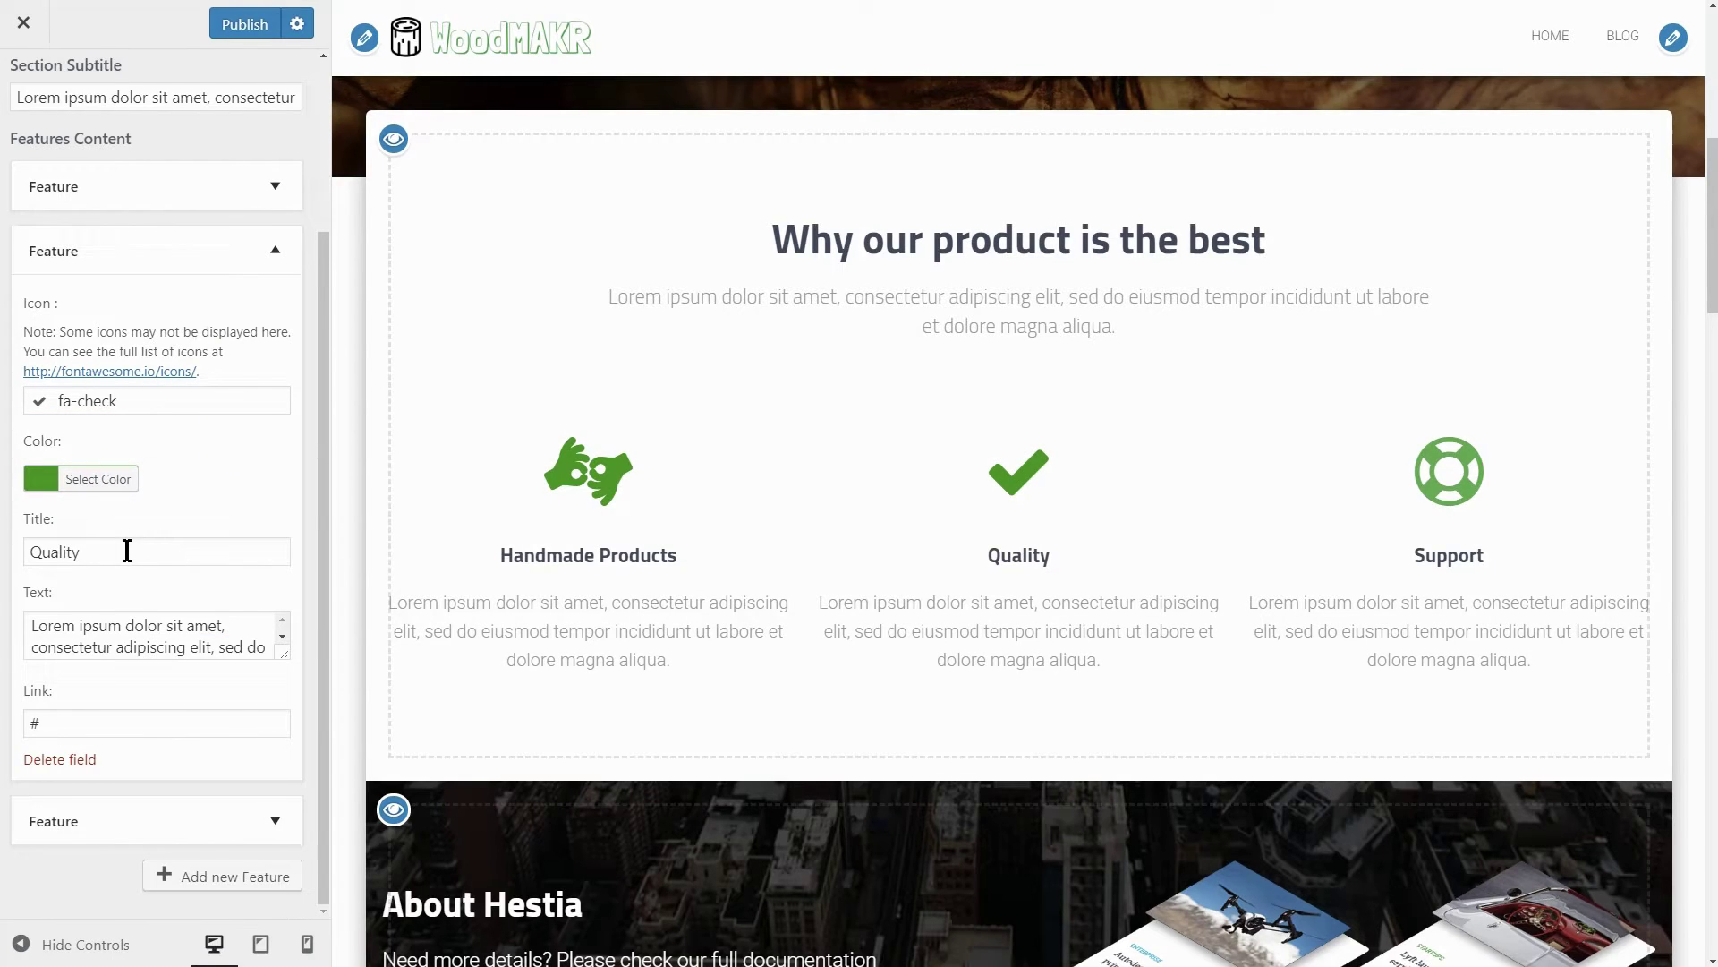
pyautogui.click(126, 549)
pyautogui.write('Wood')
pyautogui.click(272, 252)
# Give the third feature a rocket icon, retitle it 'Fast Services', and publish.
pyautogui.click(276, 535)
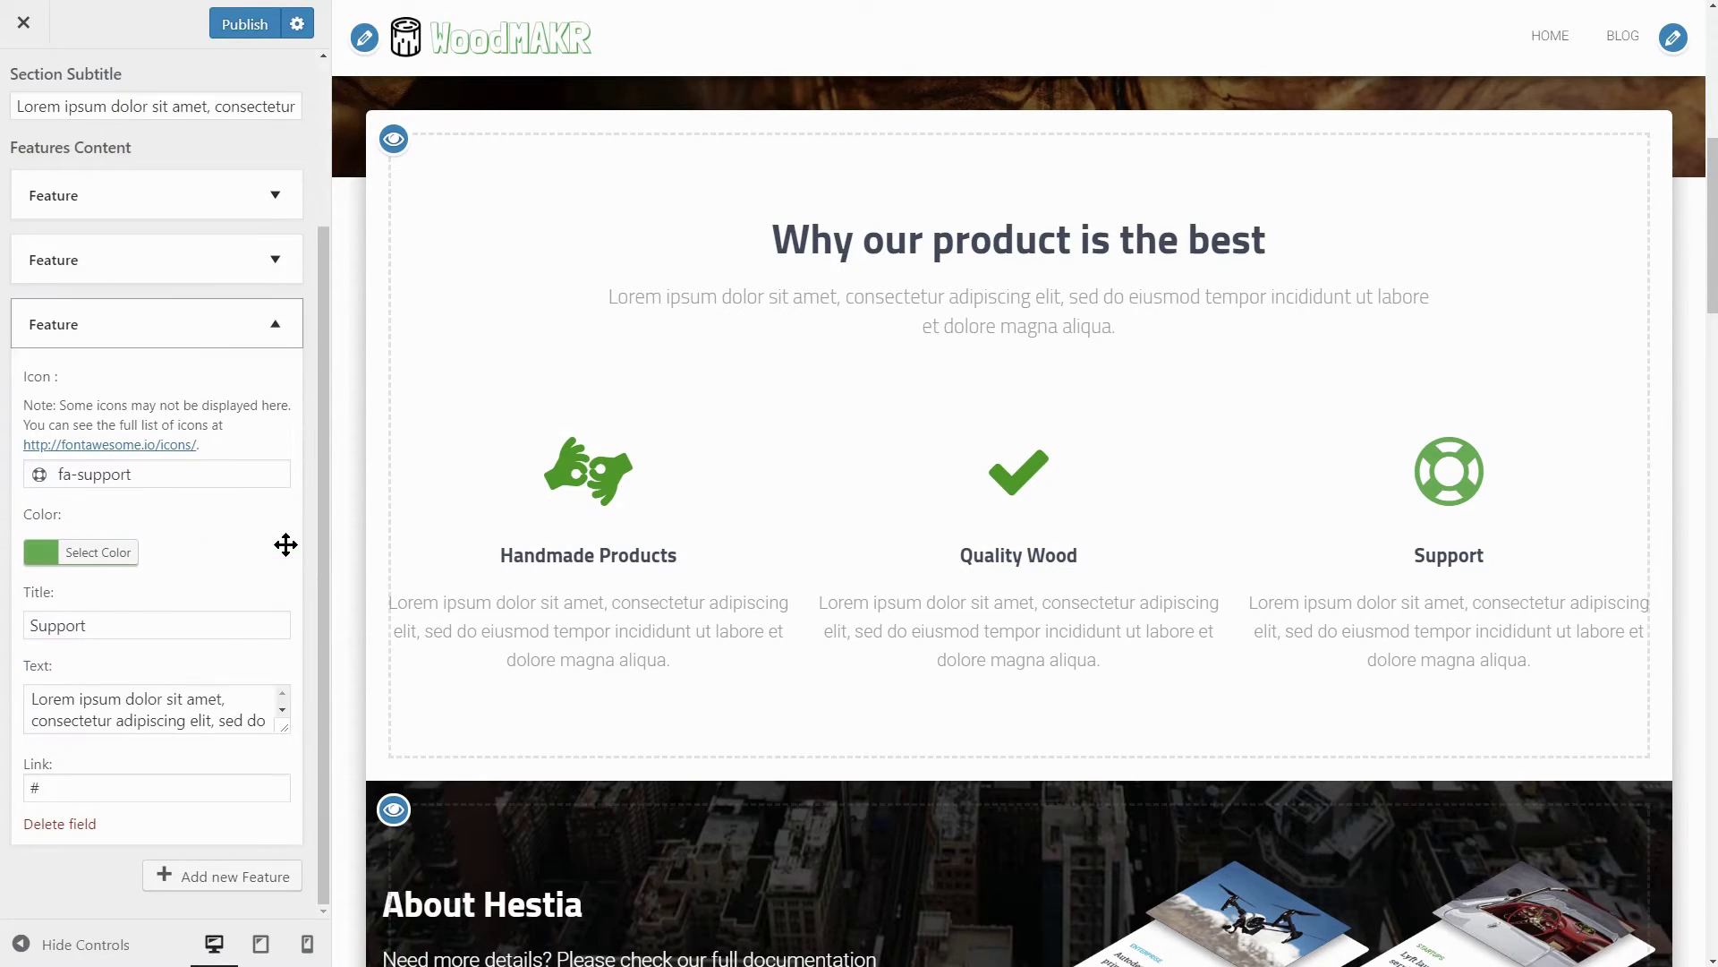
pyautogui.click(143, 471)
pyautogui.click(68, 520)
pyautogui.write('roc')
pyautogui.click(70, 565)
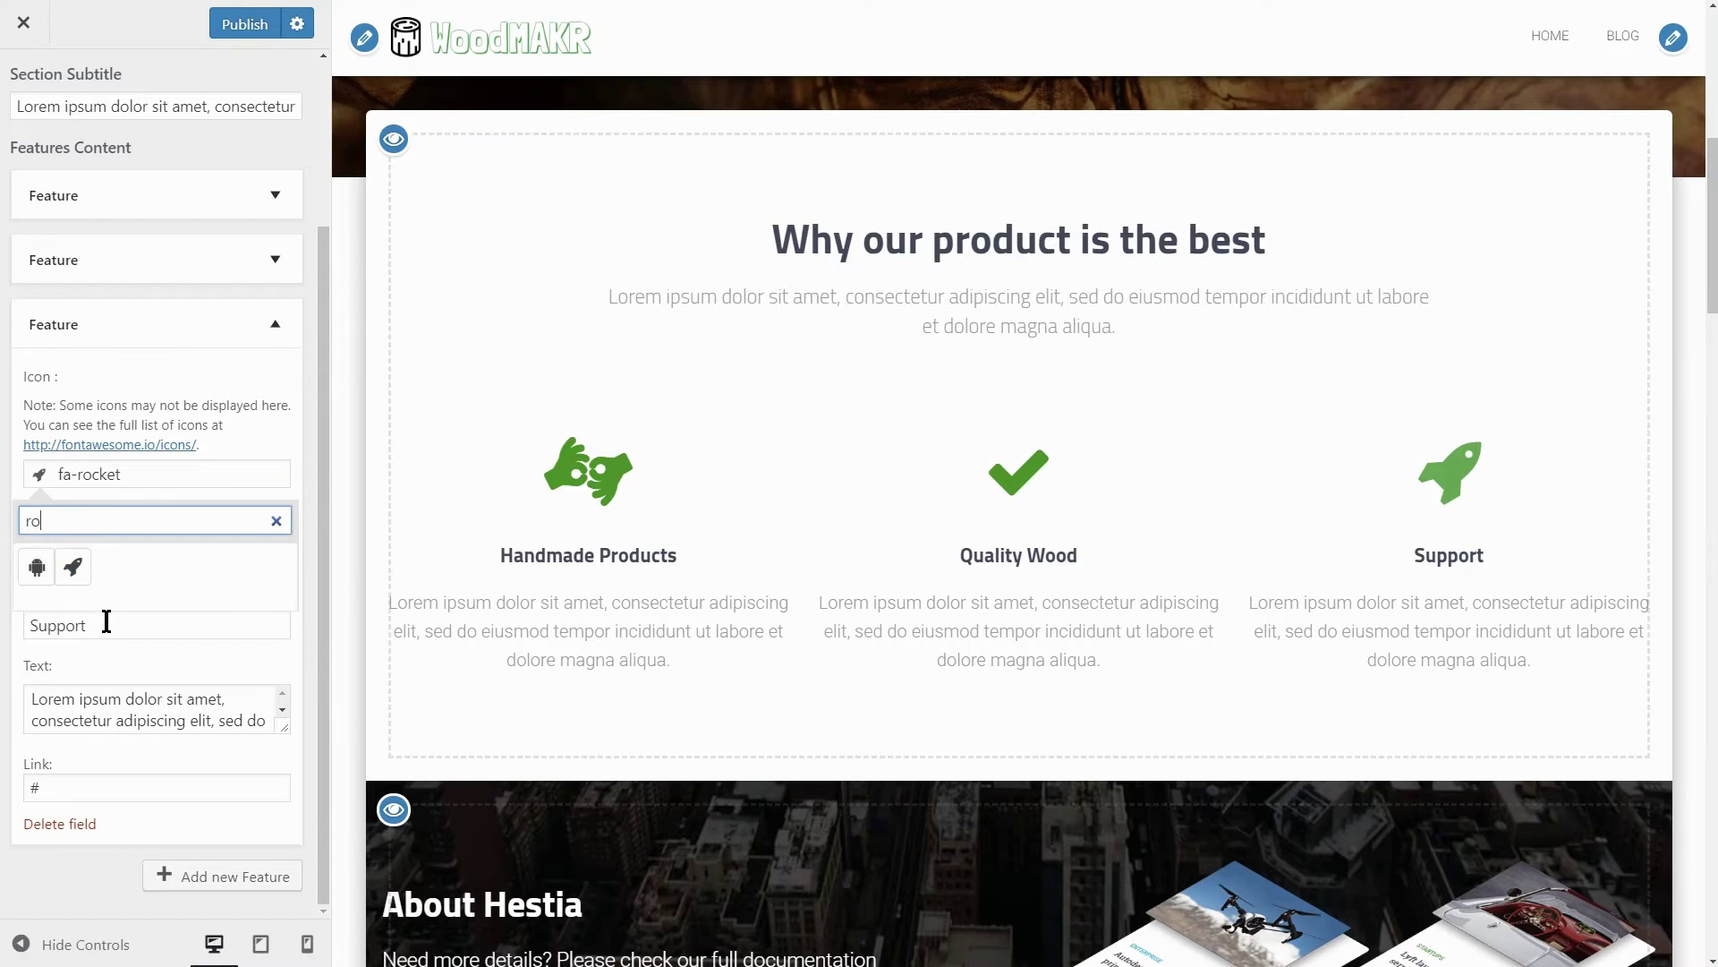
pyautogui.moveTo(111, 625); pyautogui.dragTo(27, 629)
pyautogui.press('BackSpace')
pyautogui.write('Fast Services')
pyautogui.click(278, 324)
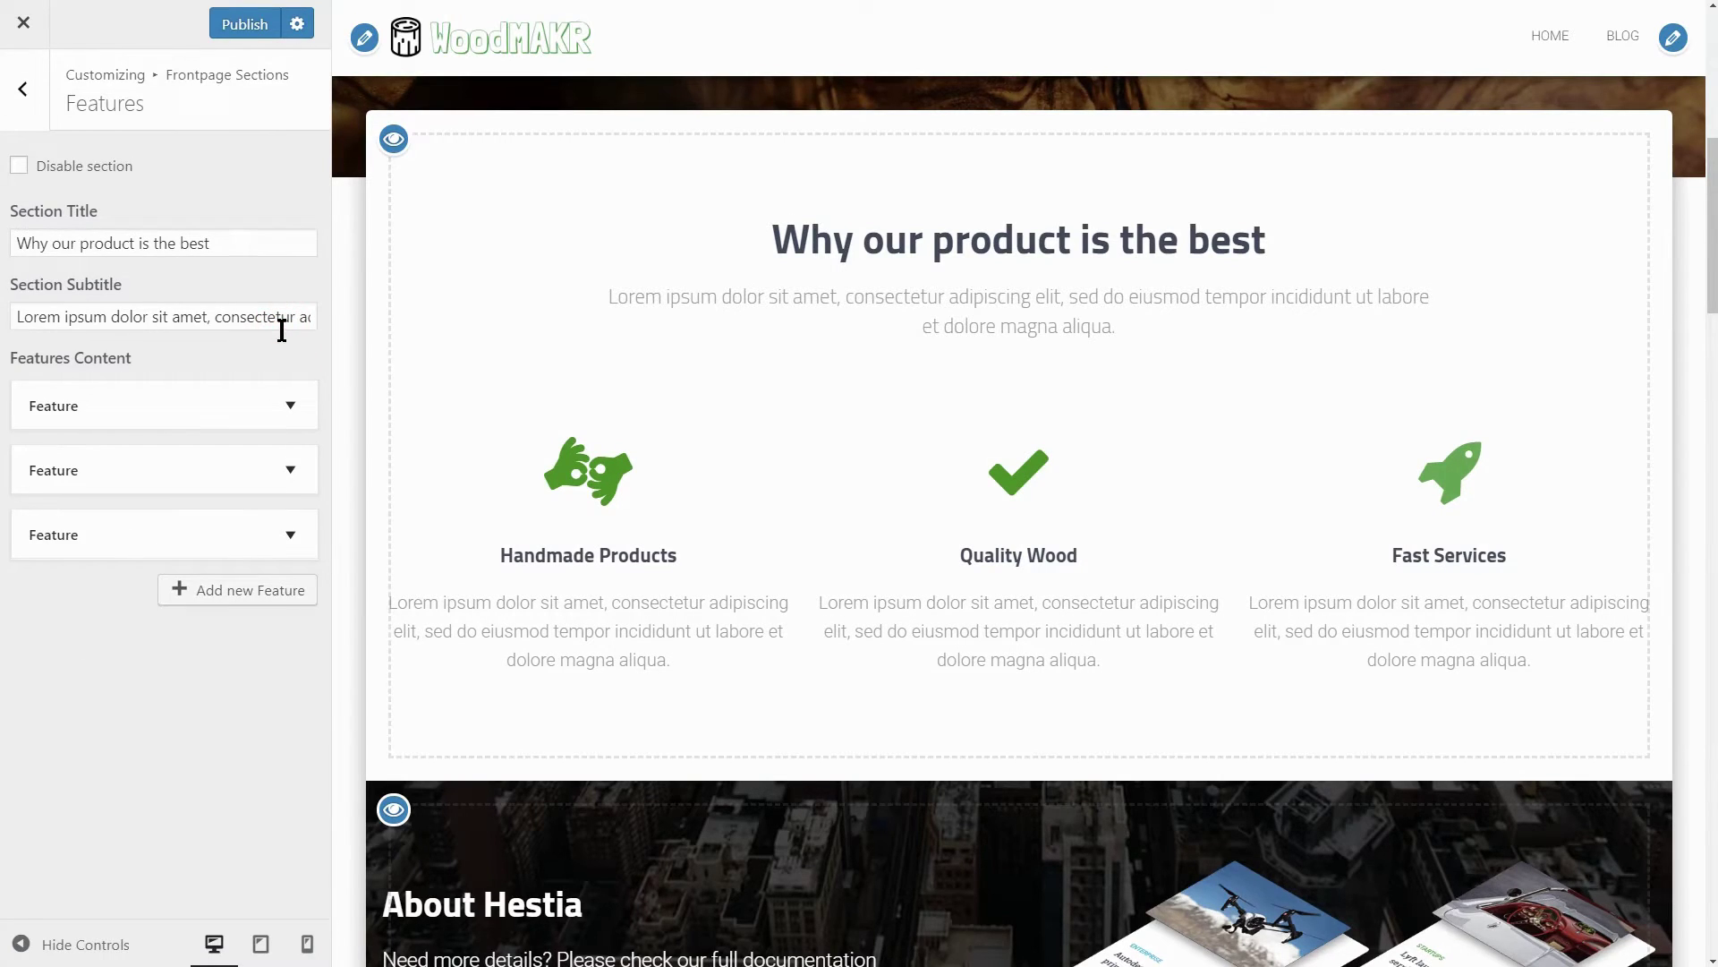
pyautogui.click(235, 24)
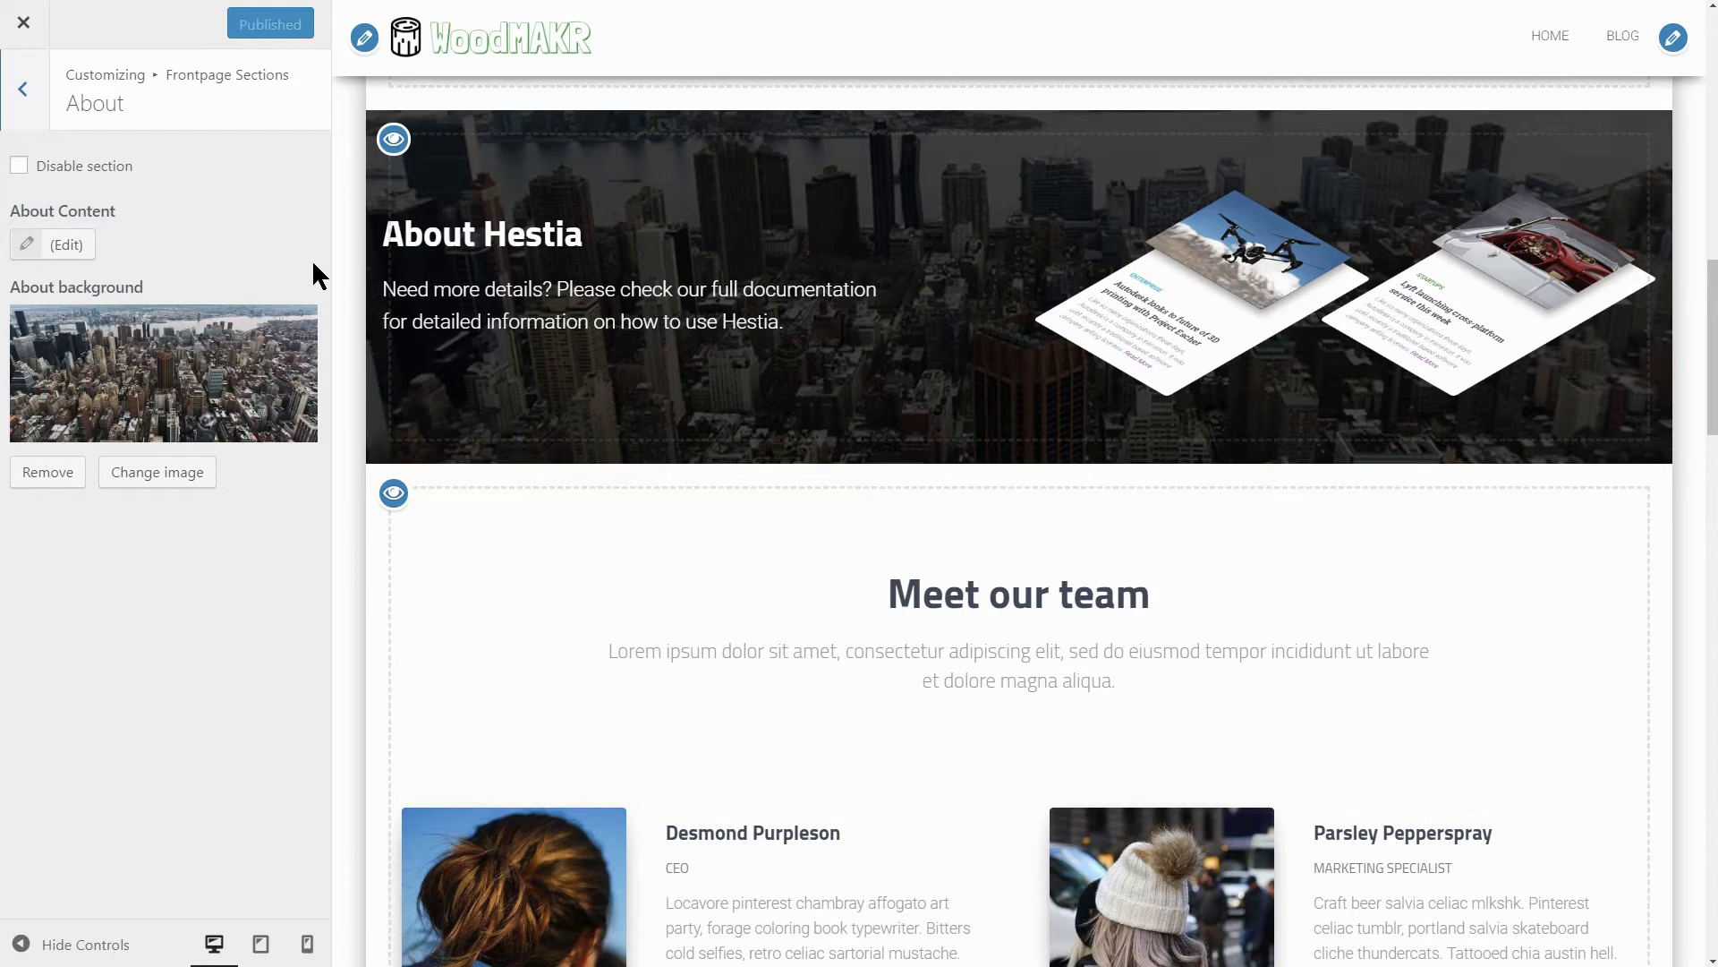
# Close the Customizer and open the Home page from All Pages in Elementor.
pyautogui.click(29, 32)
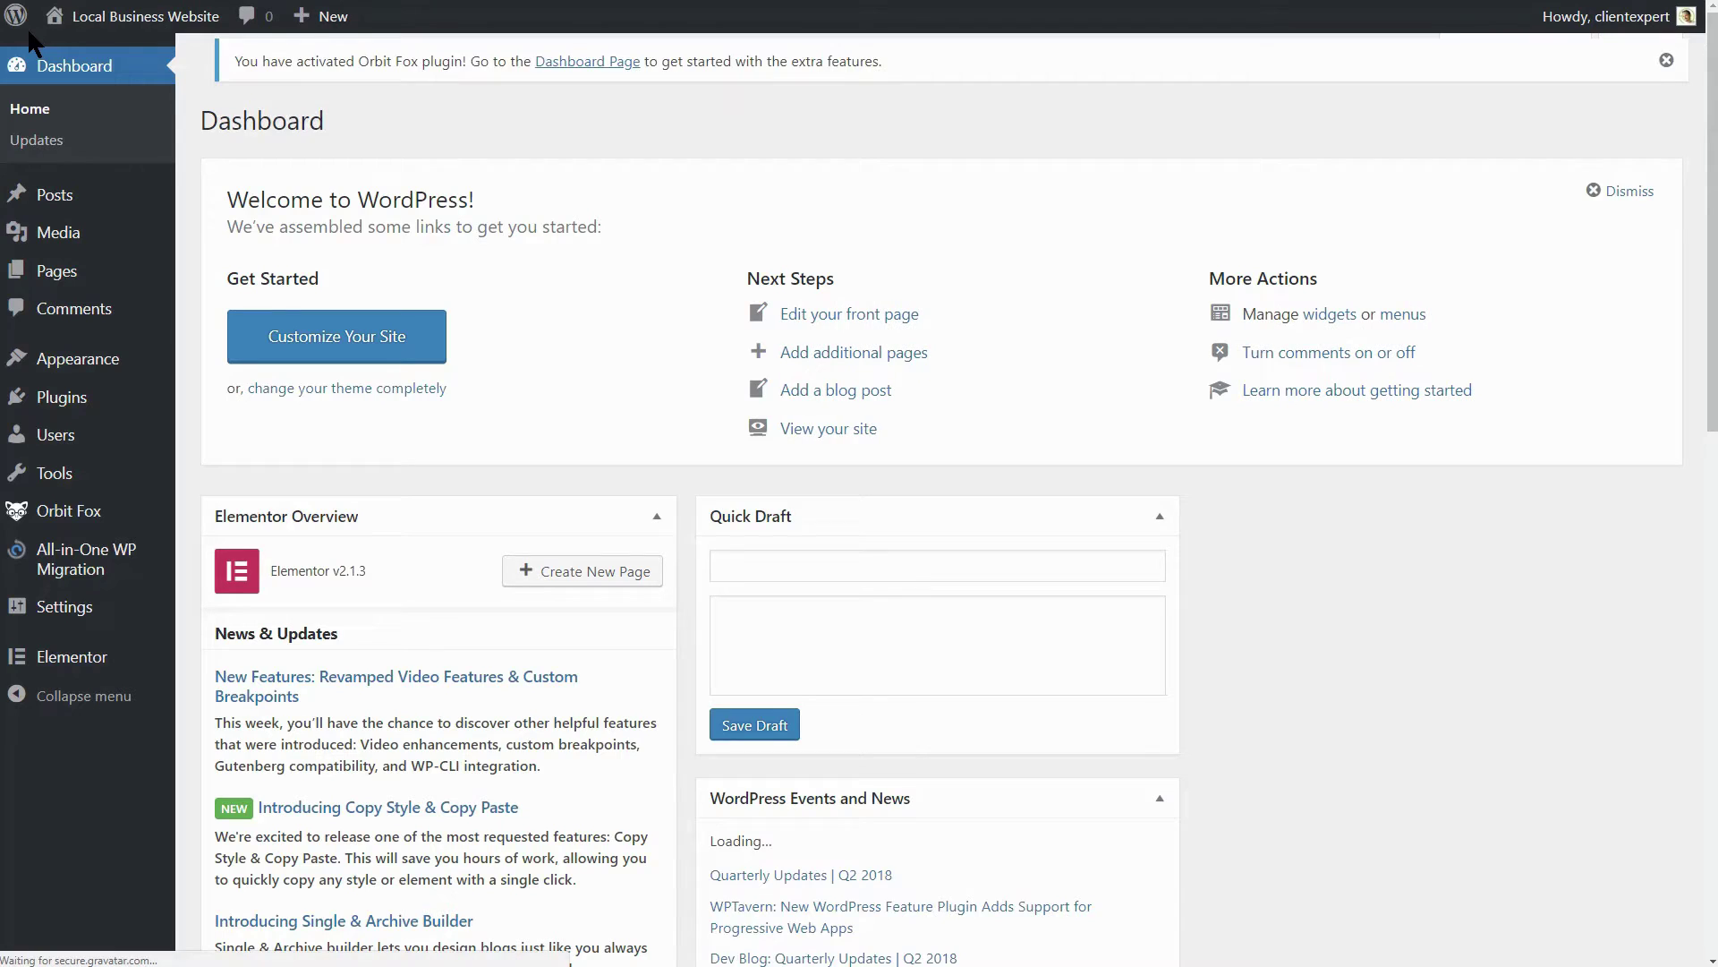
pyautogui.moveTo(116, 289)
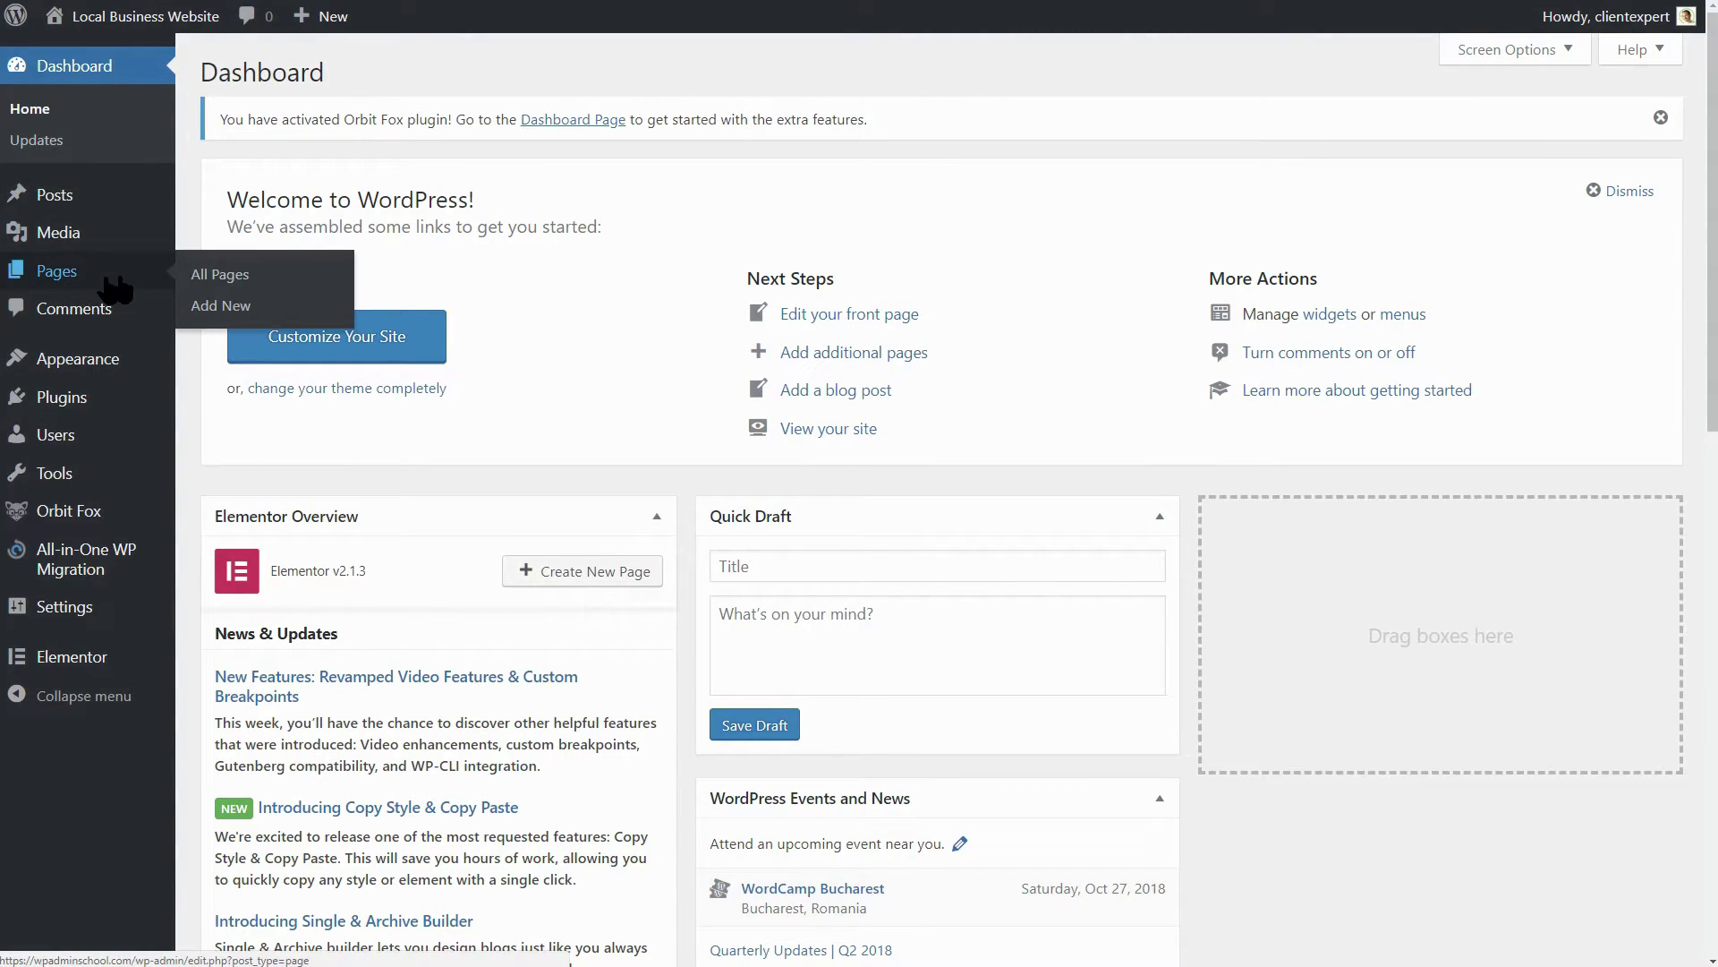
pyautogui.click(188, 278)
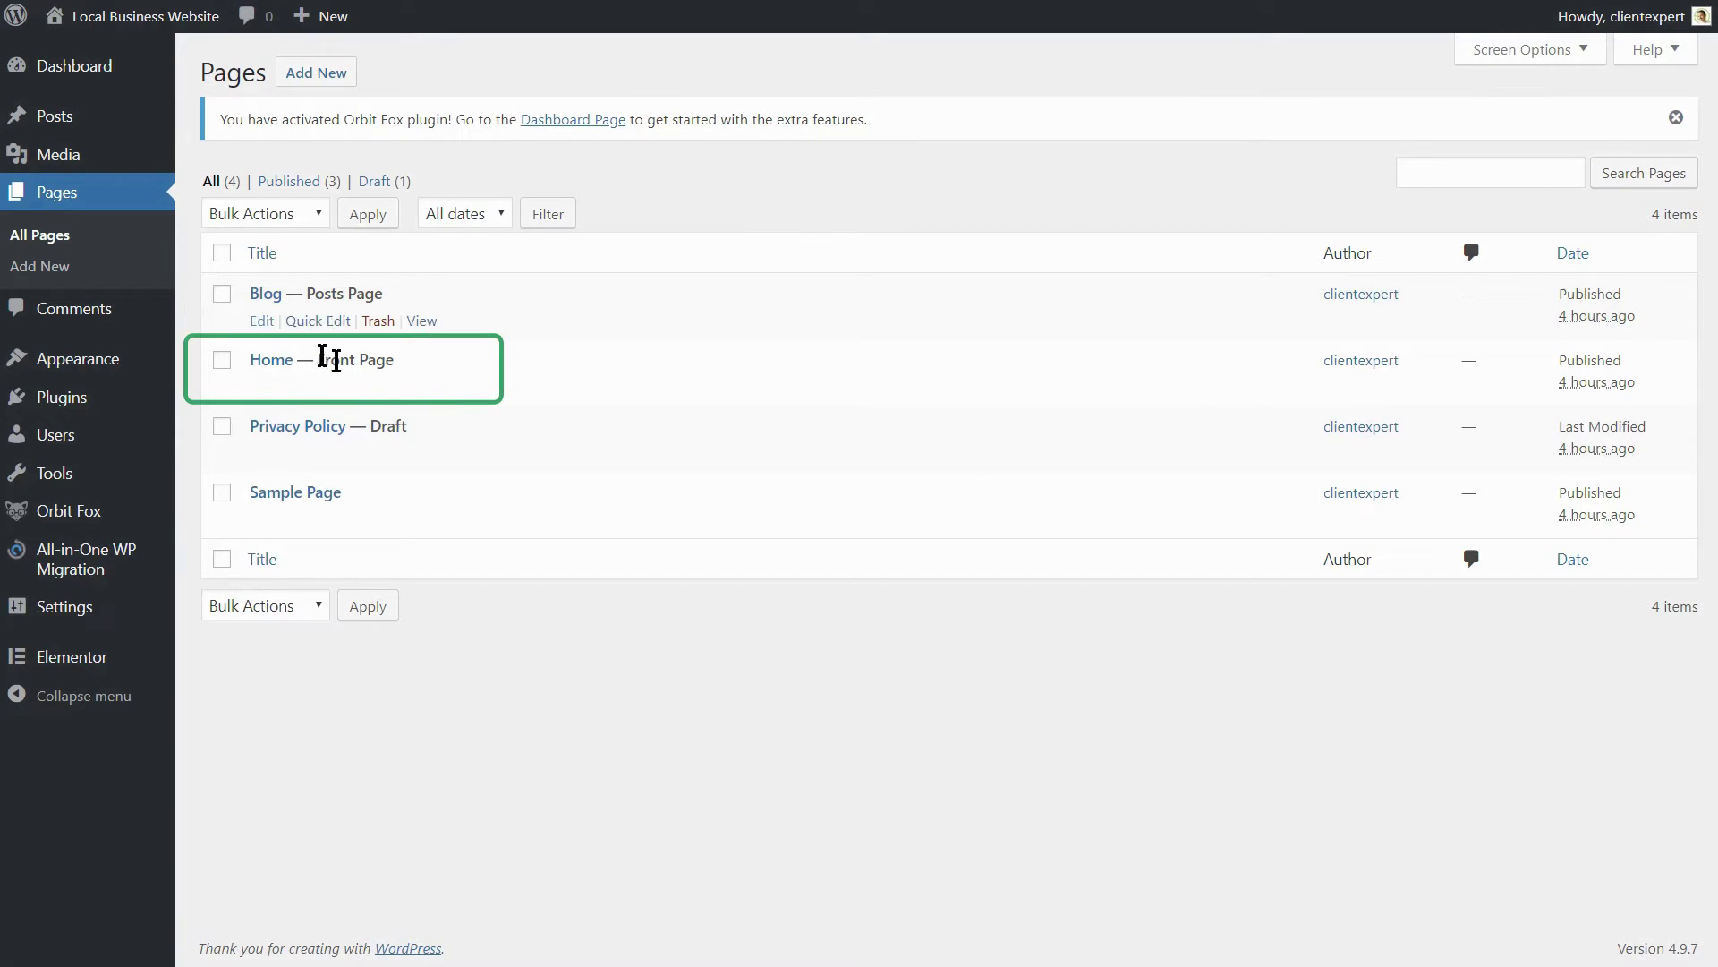
pyautogui.moveTo(336, 361)
pyautogui.click(261, 387)
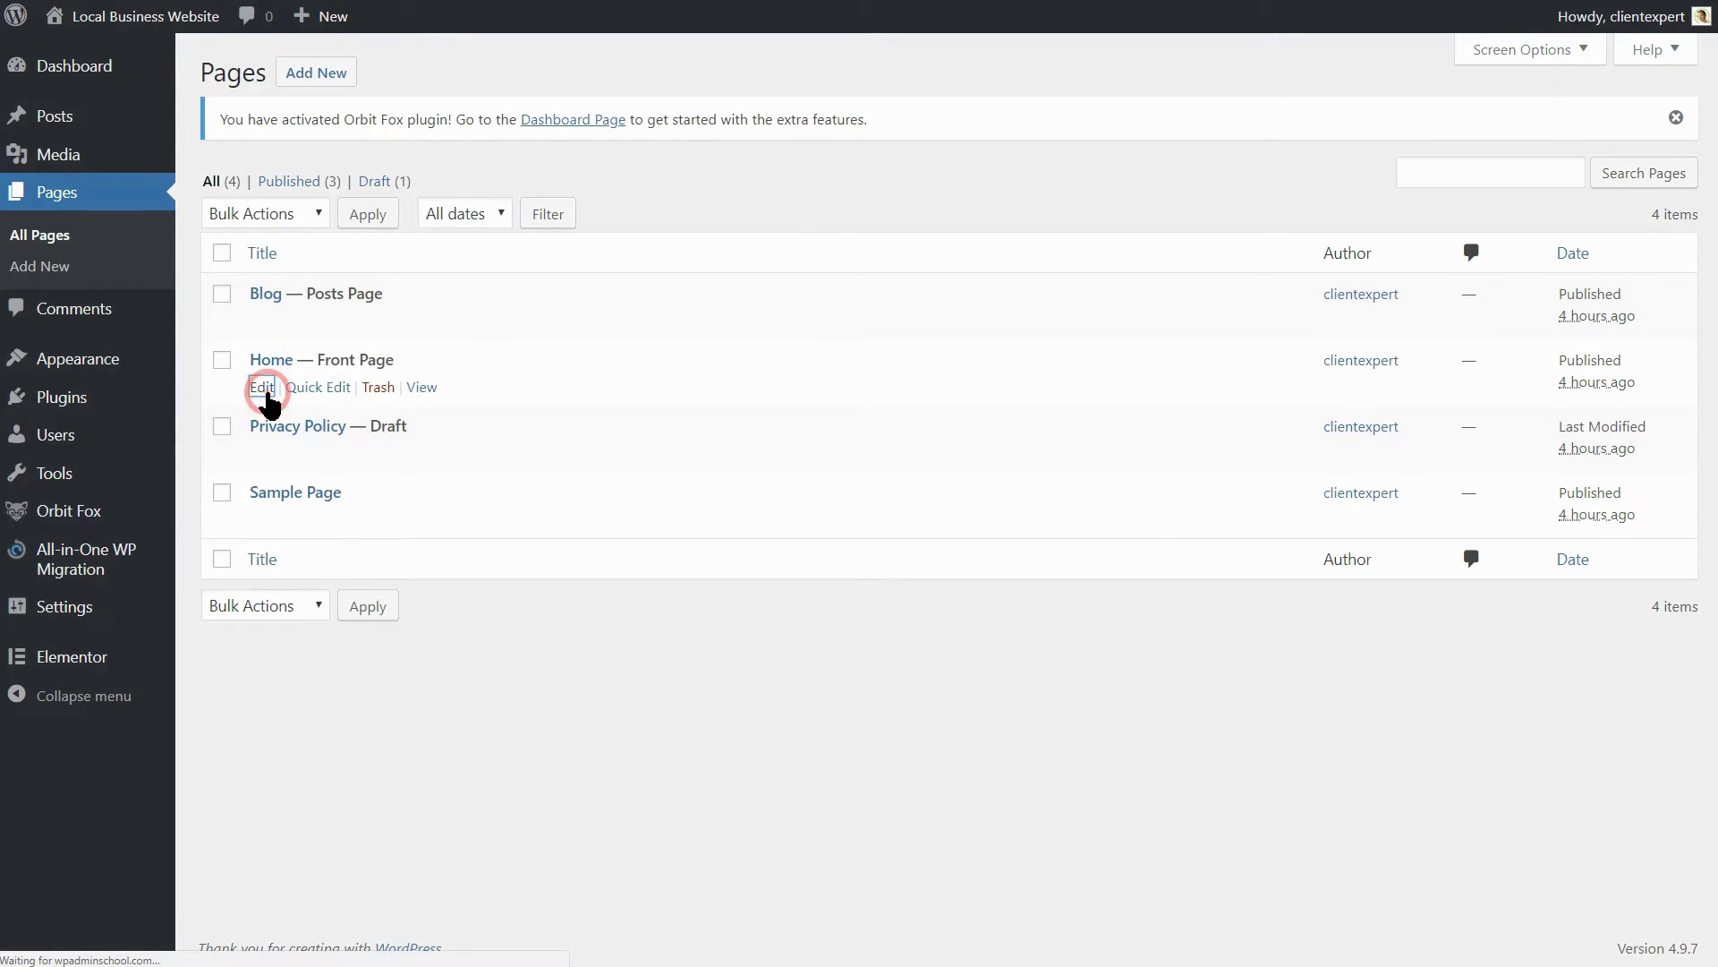
pyautogui.click(372, 302)
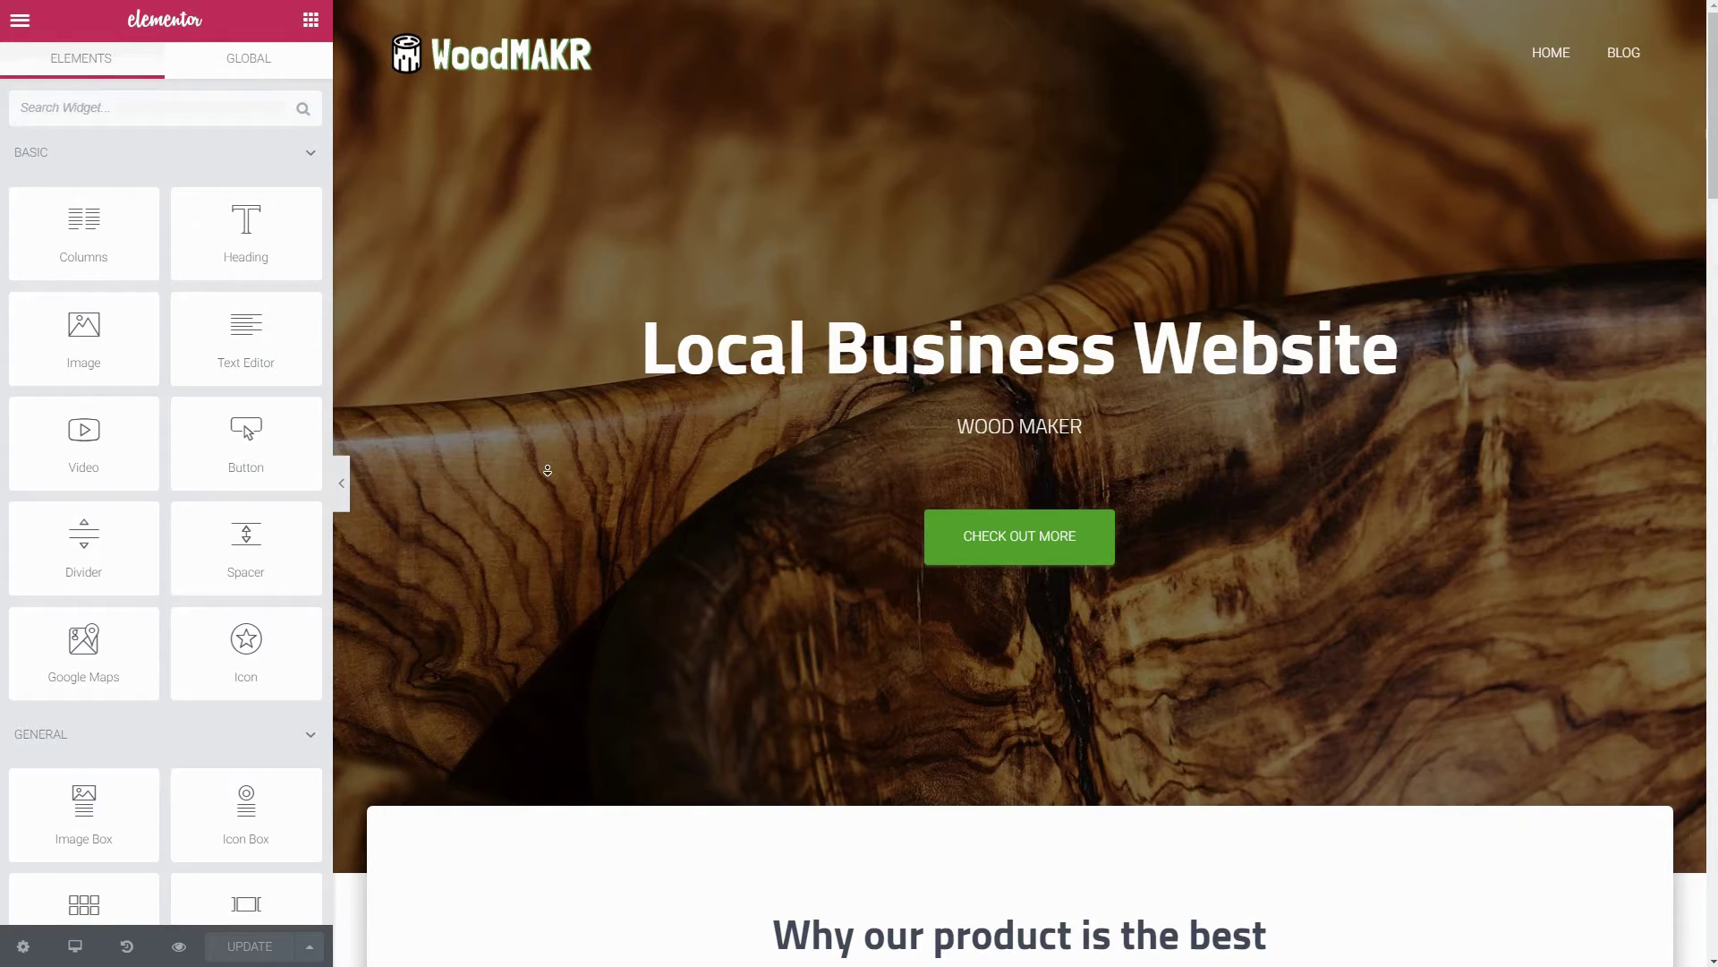
pyautogui.scroll(-9, 548, 470)
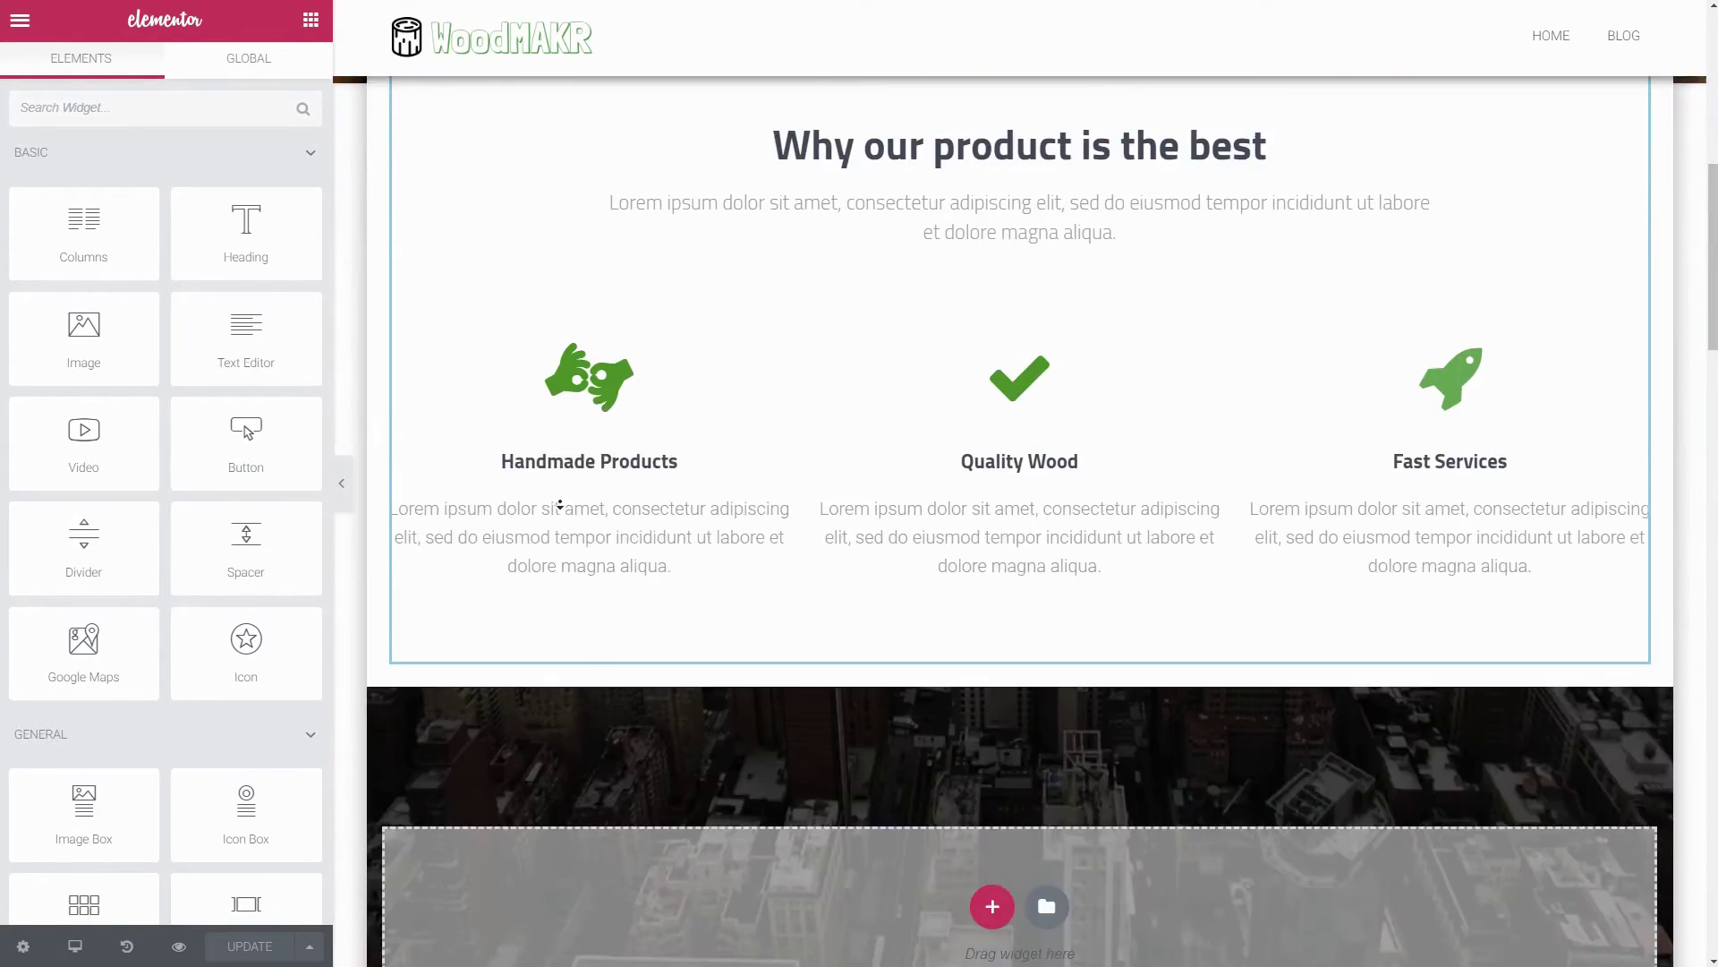
pyautogui.scroll(-5, 561, 503)
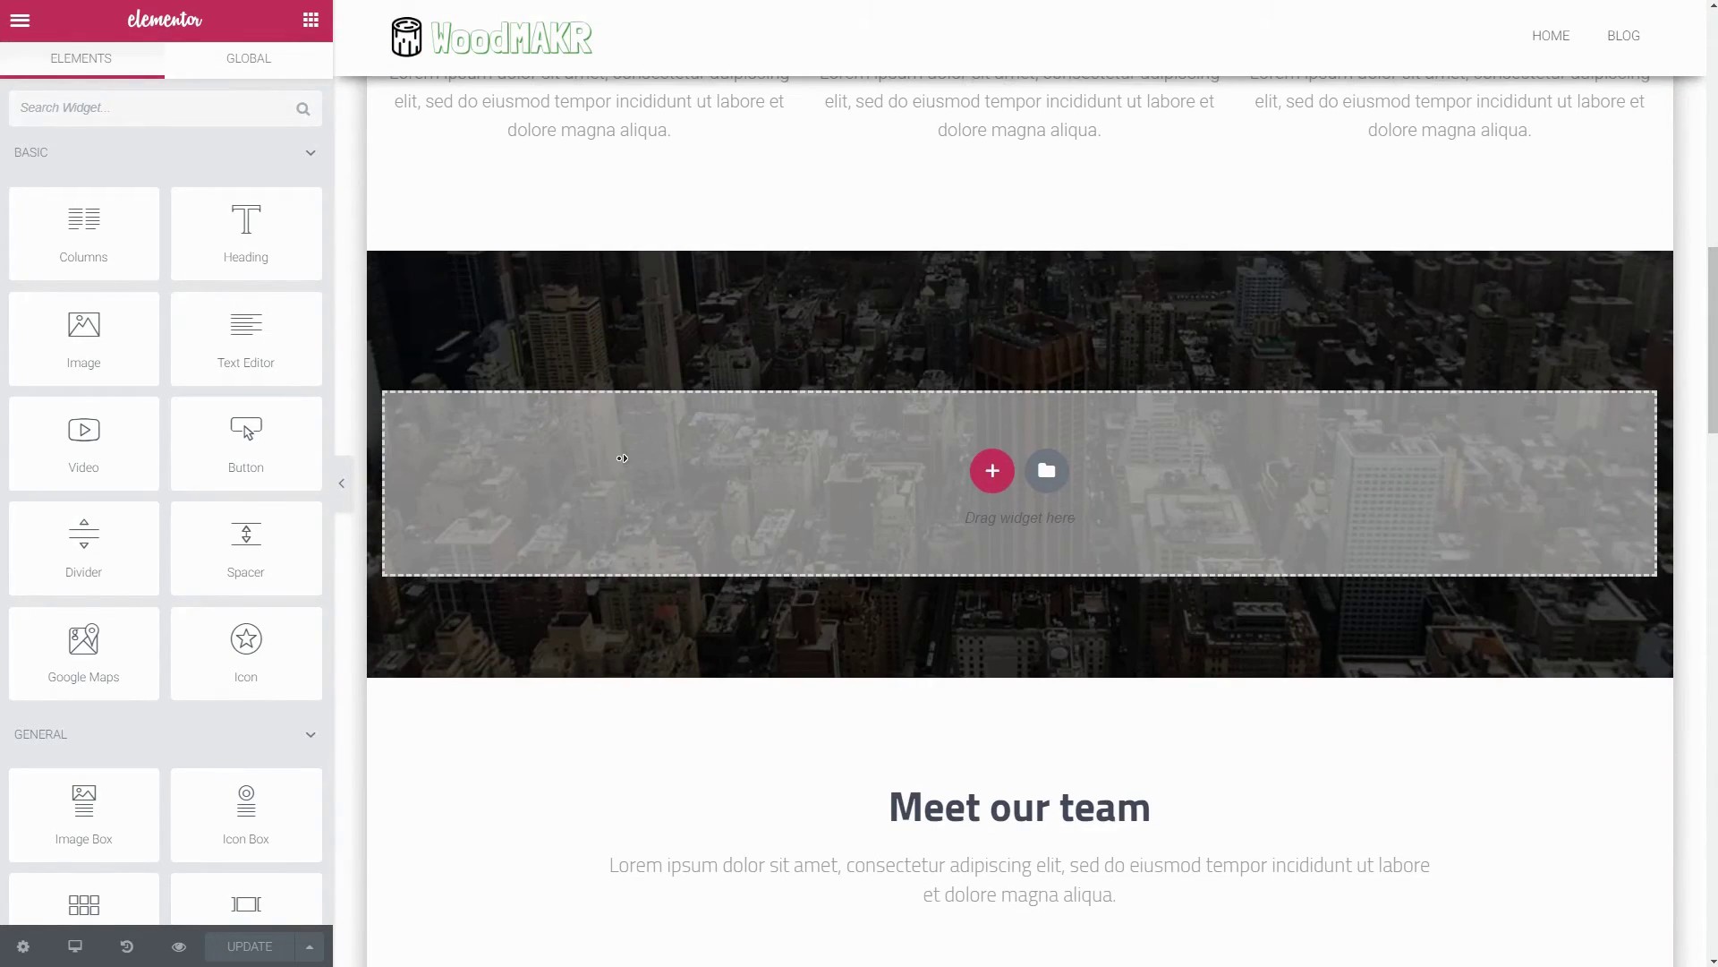
pyautogui.click(617, 458)
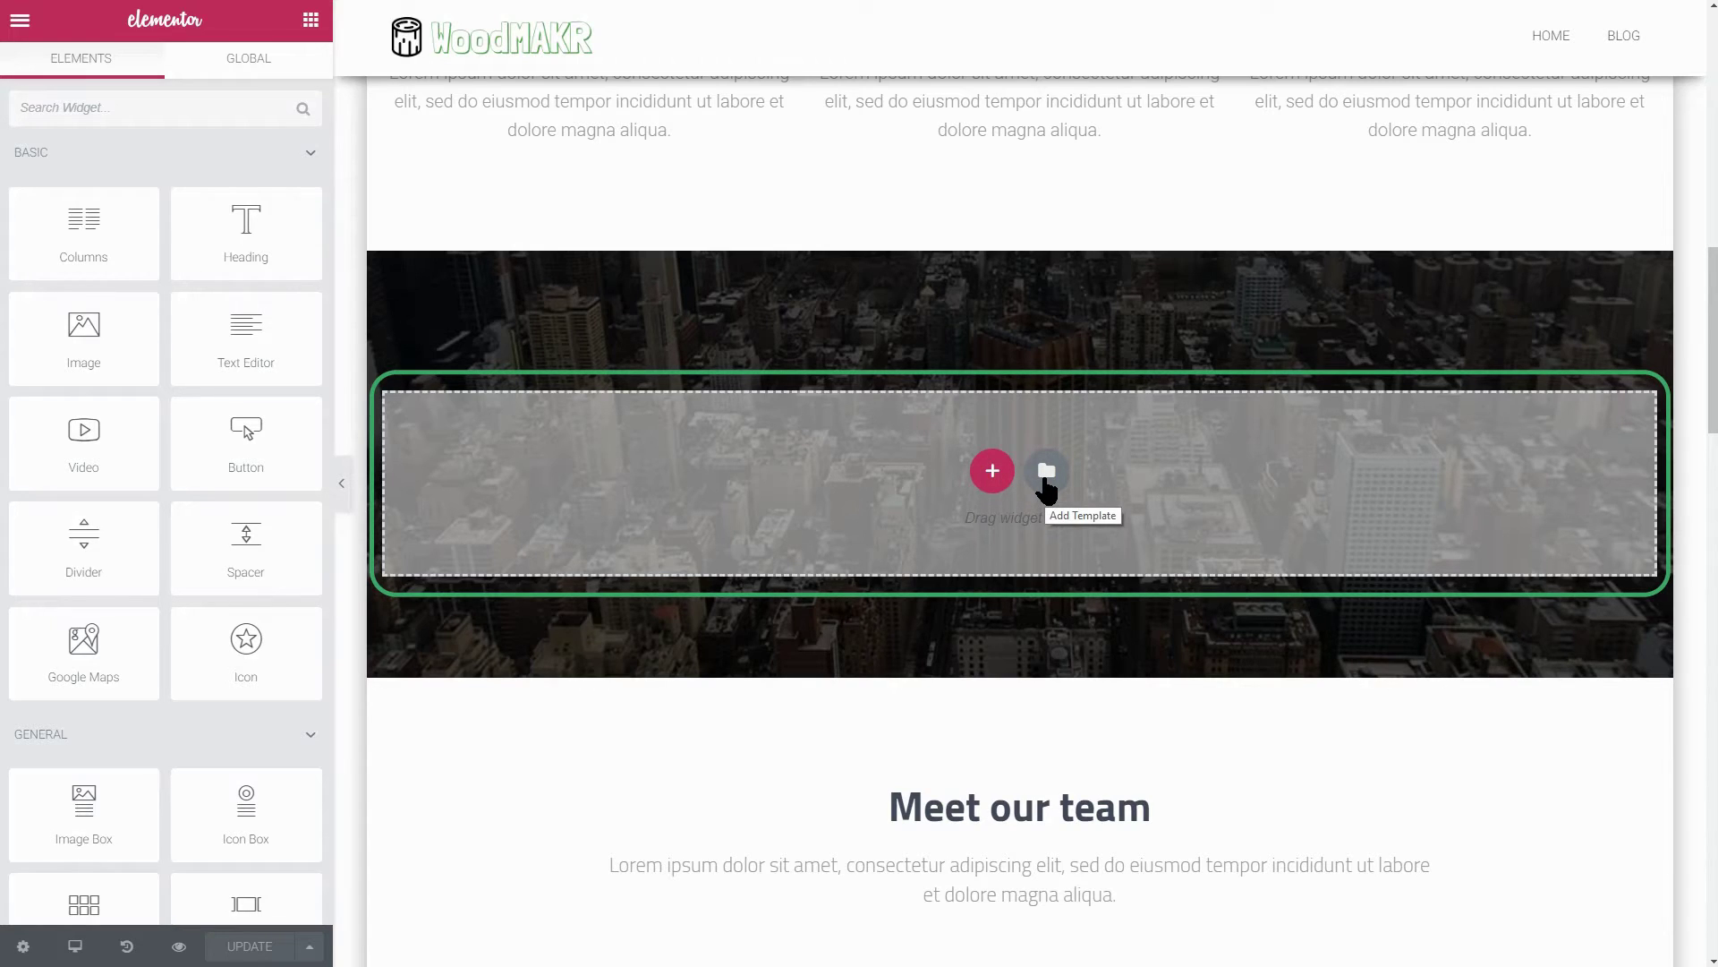
# Add a single-column section holding a centred Heading widget.
pyautogui.click(993, 471)
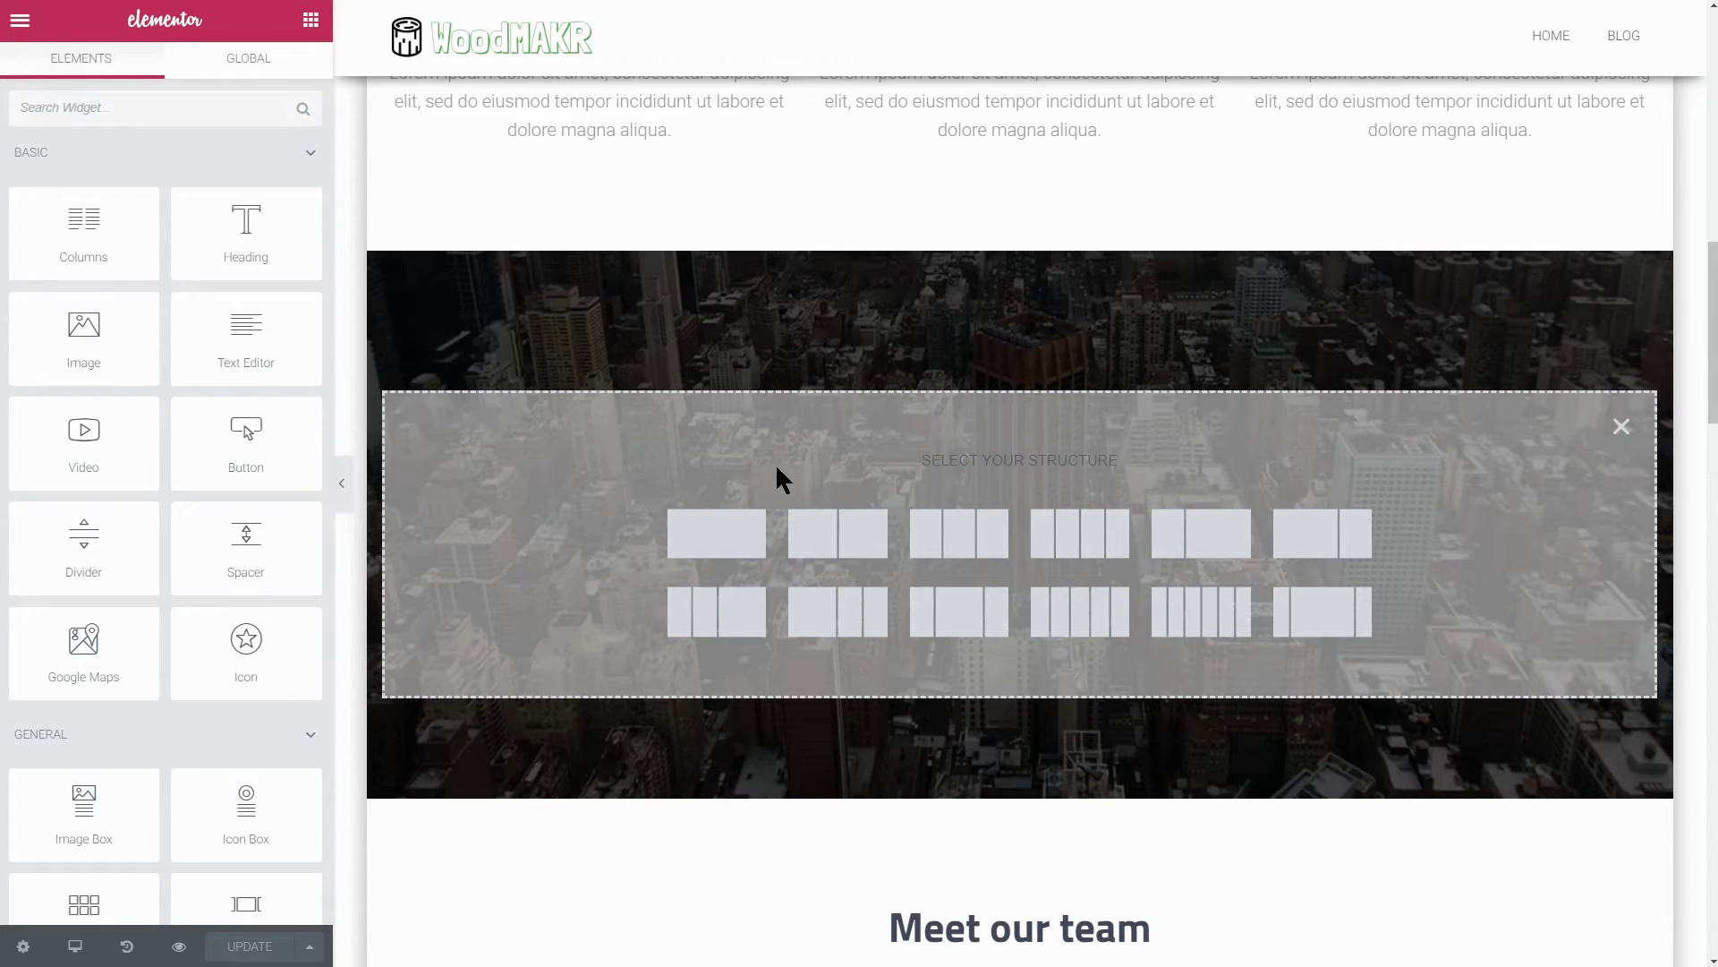
pyautogui.click(740, 528)
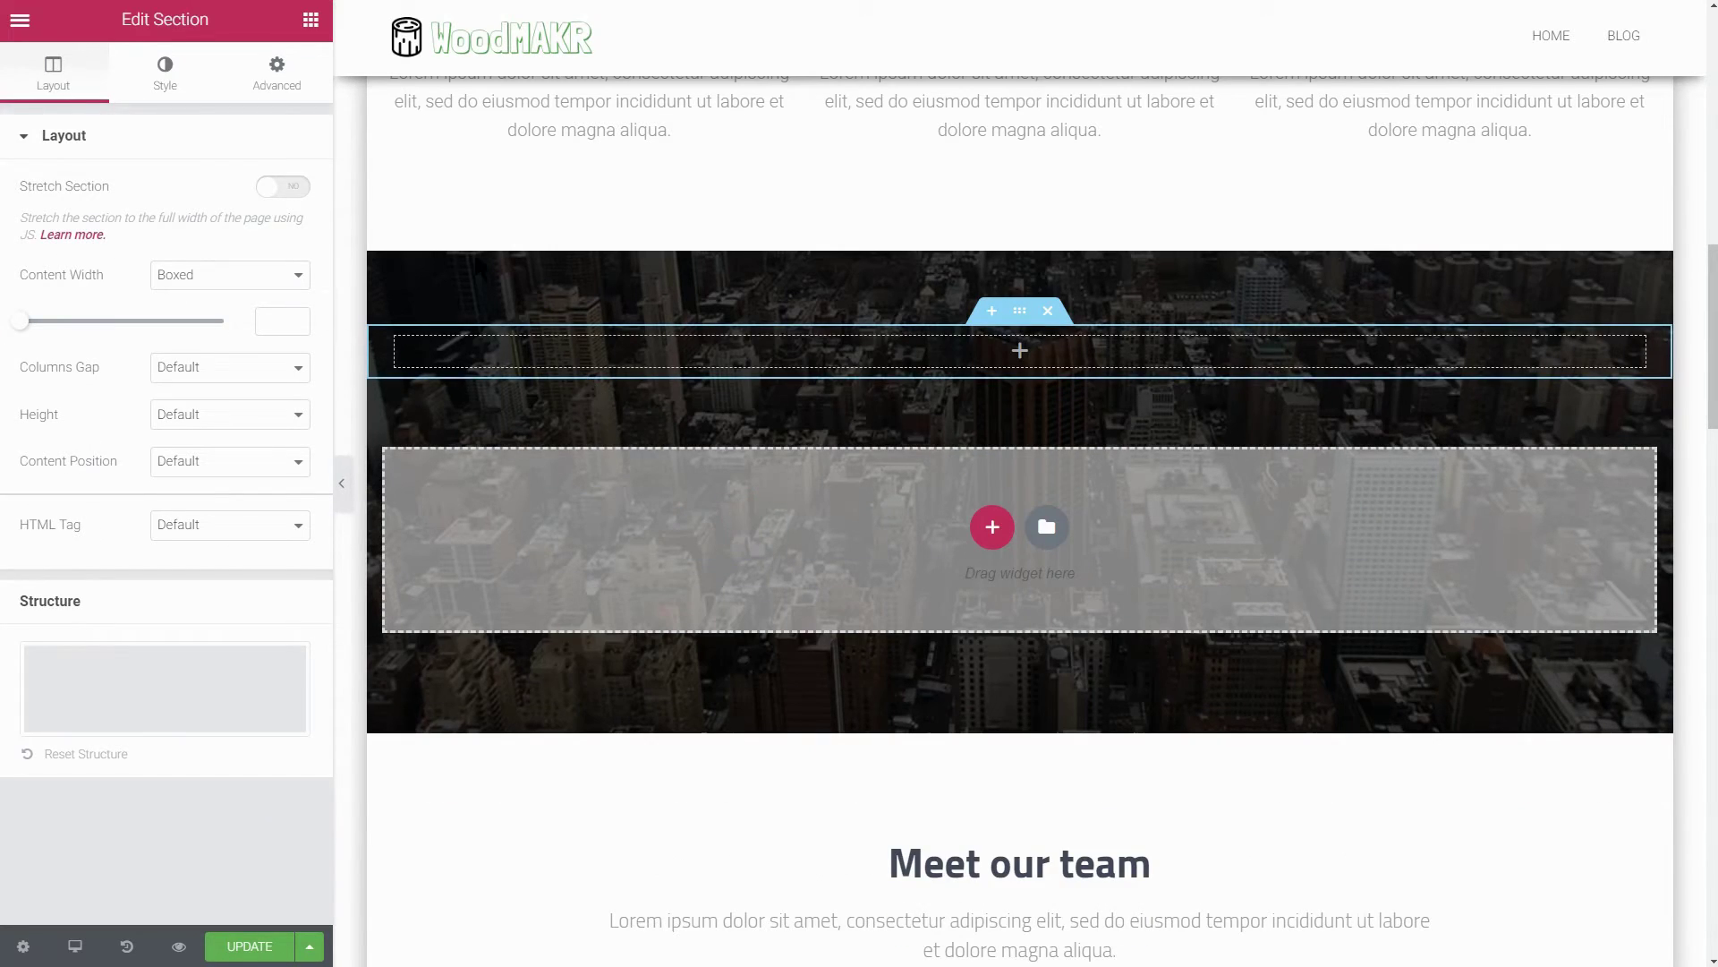
pyautogui.click(309, 22)
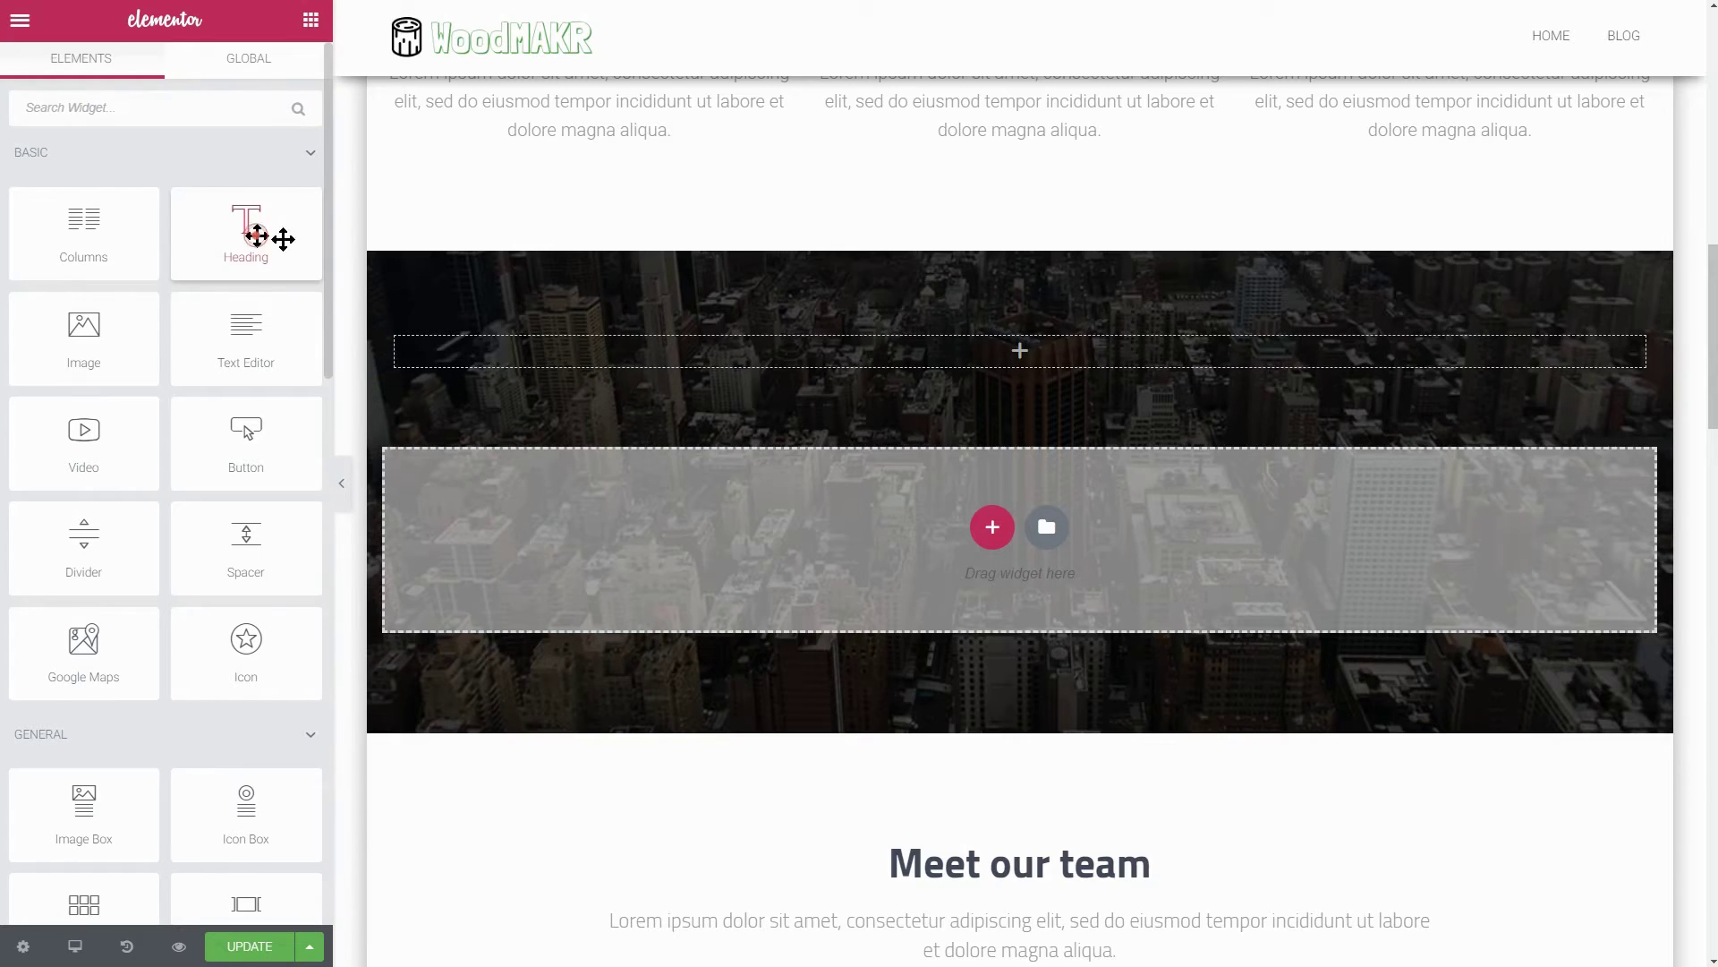
pyautogui.moveTo(256, 236); pyautogui.dragTo(1056, 376)
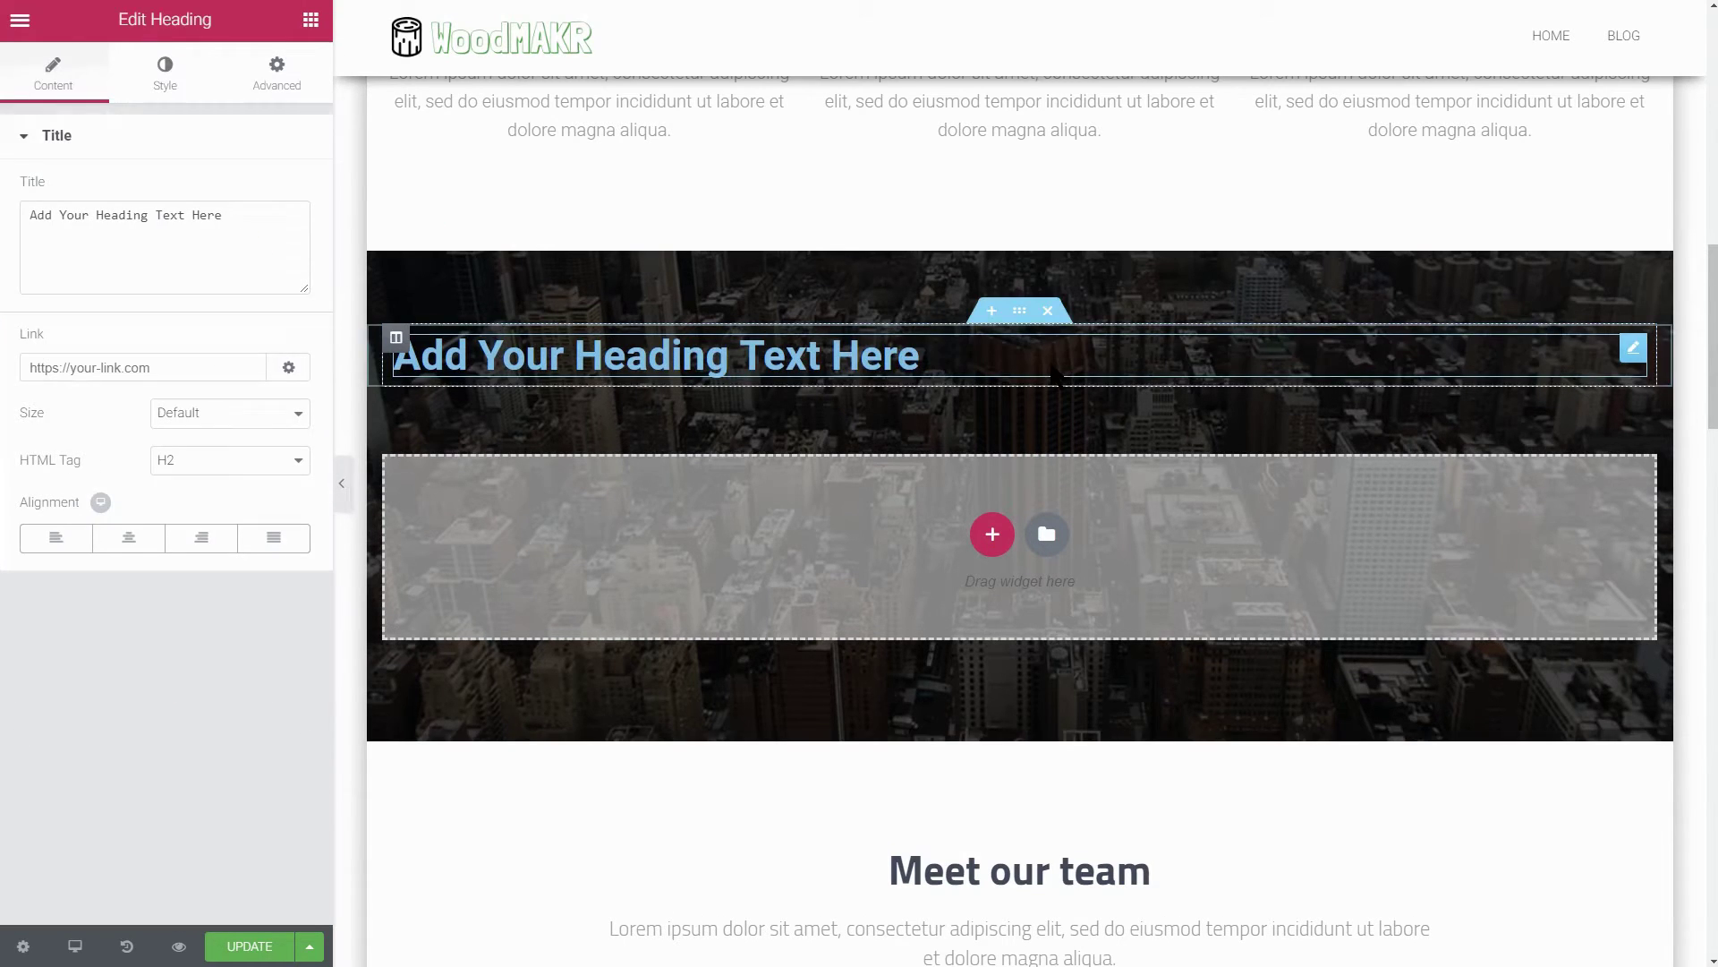
pyautogui.click(129, 538)
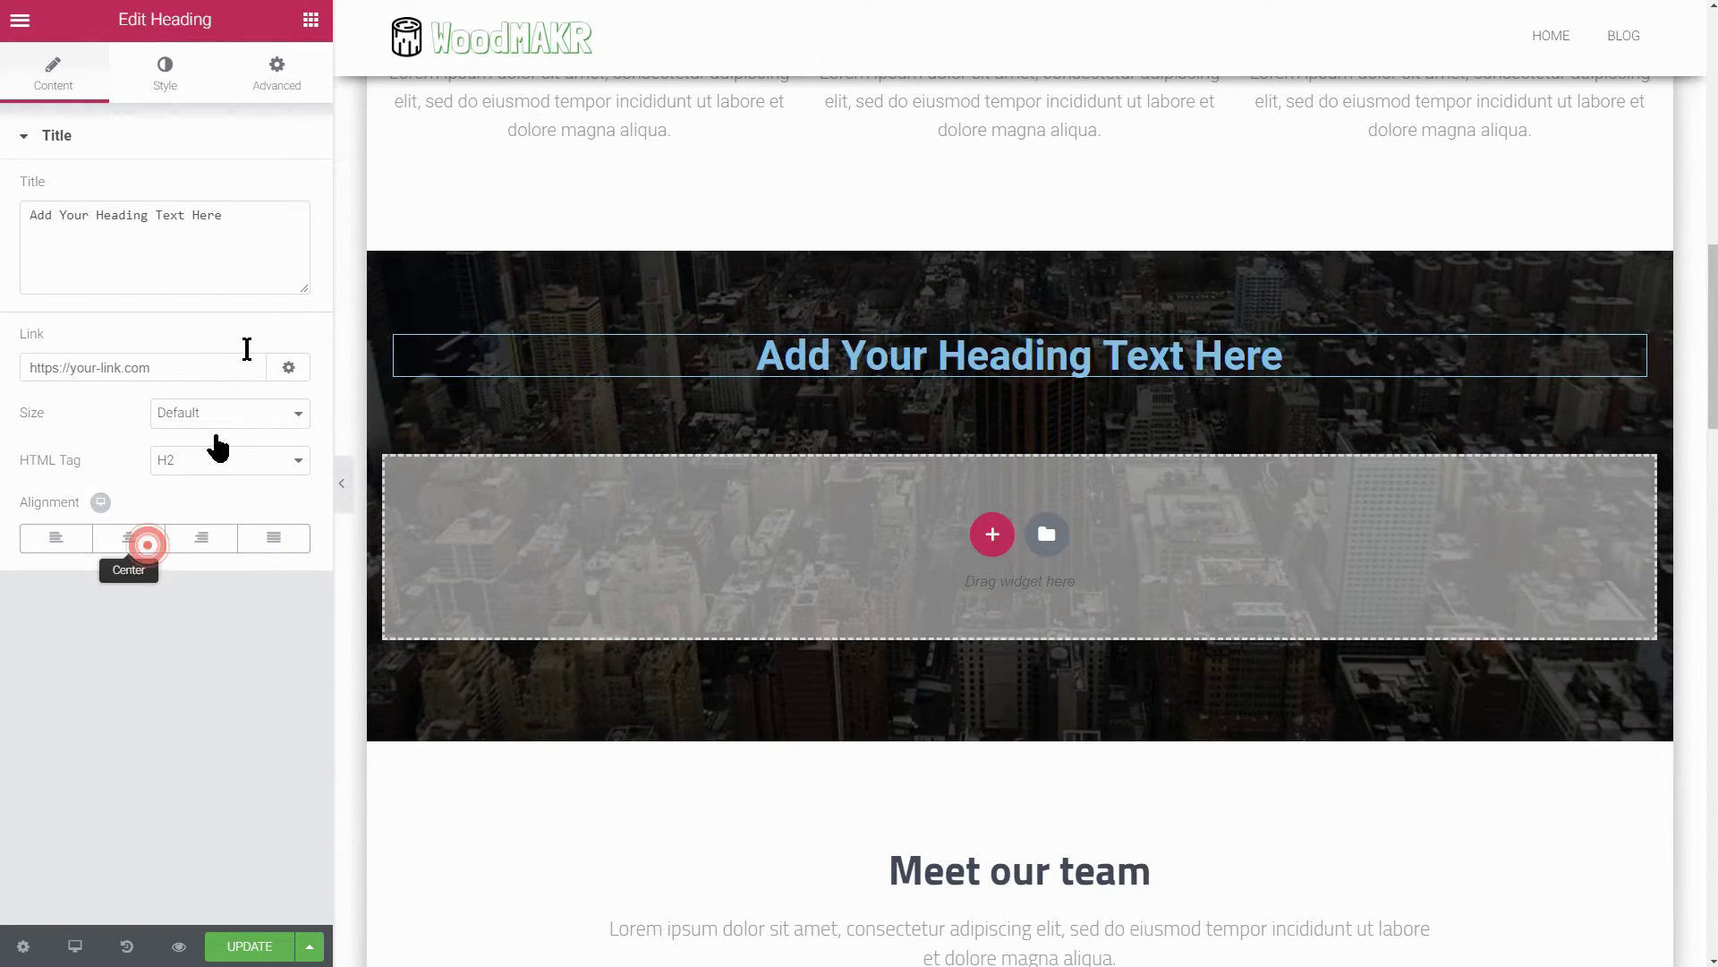
# Make the heading text white and set its font family to Cairo.
pyautogui.click(193, 72)
pyautogui.click(277, 188)
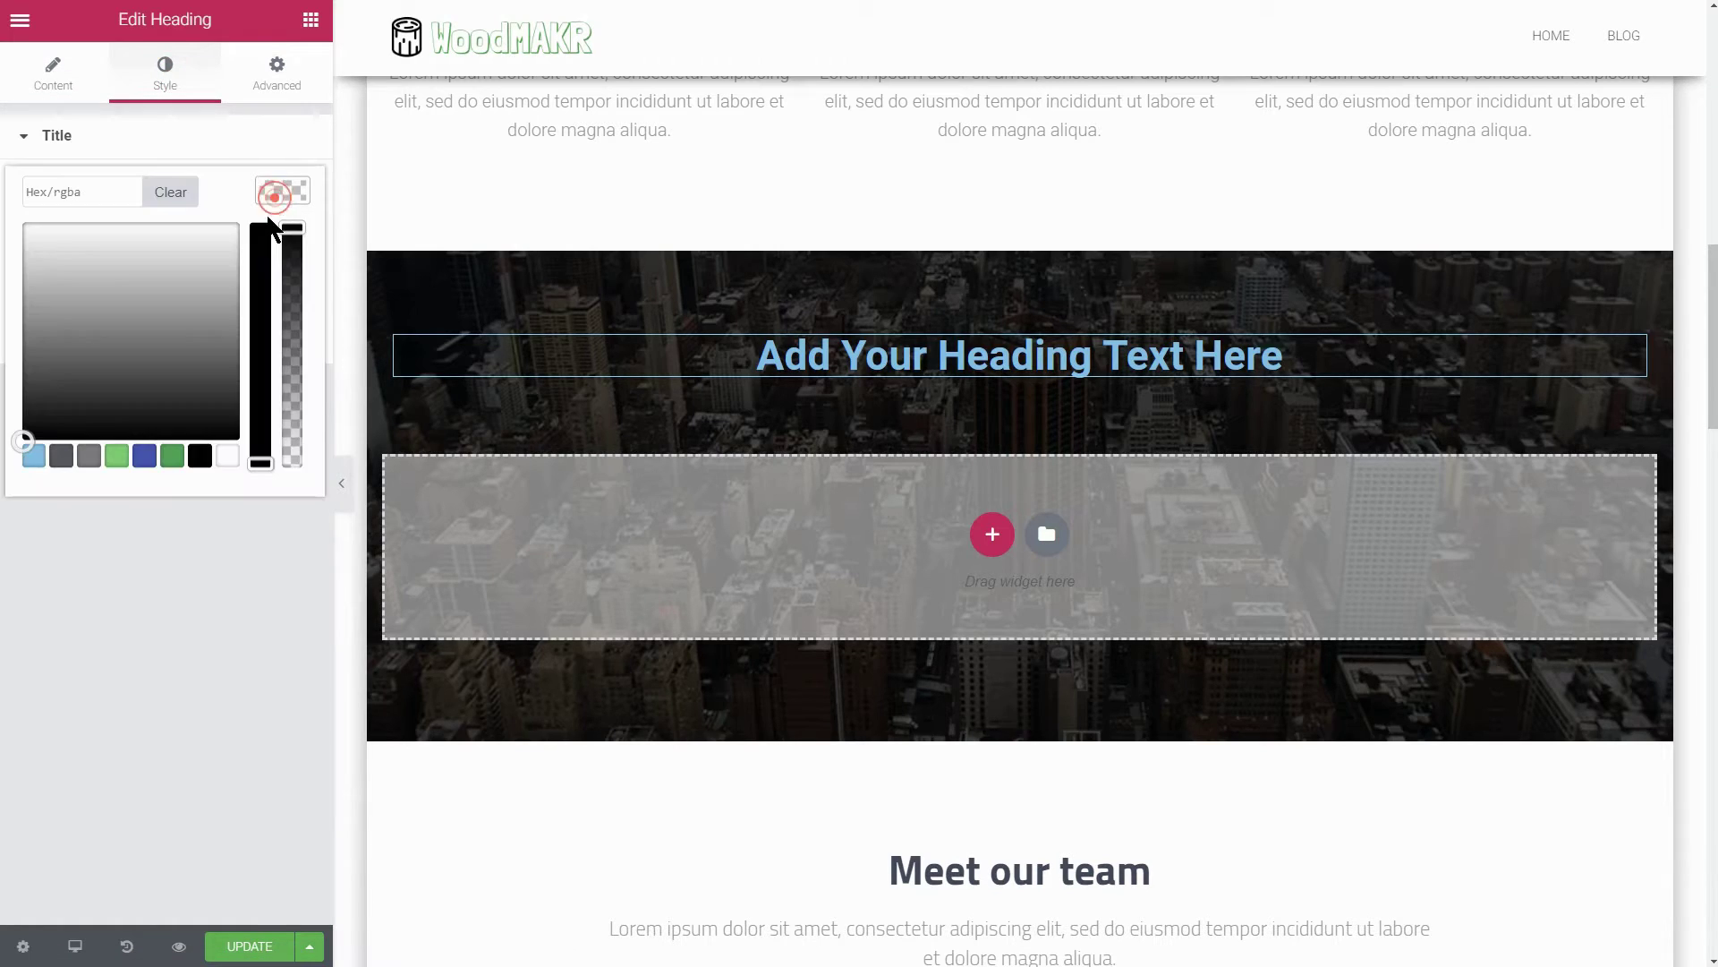
pyautogui.click(228, 455)
pyautogui.click(278, 186)
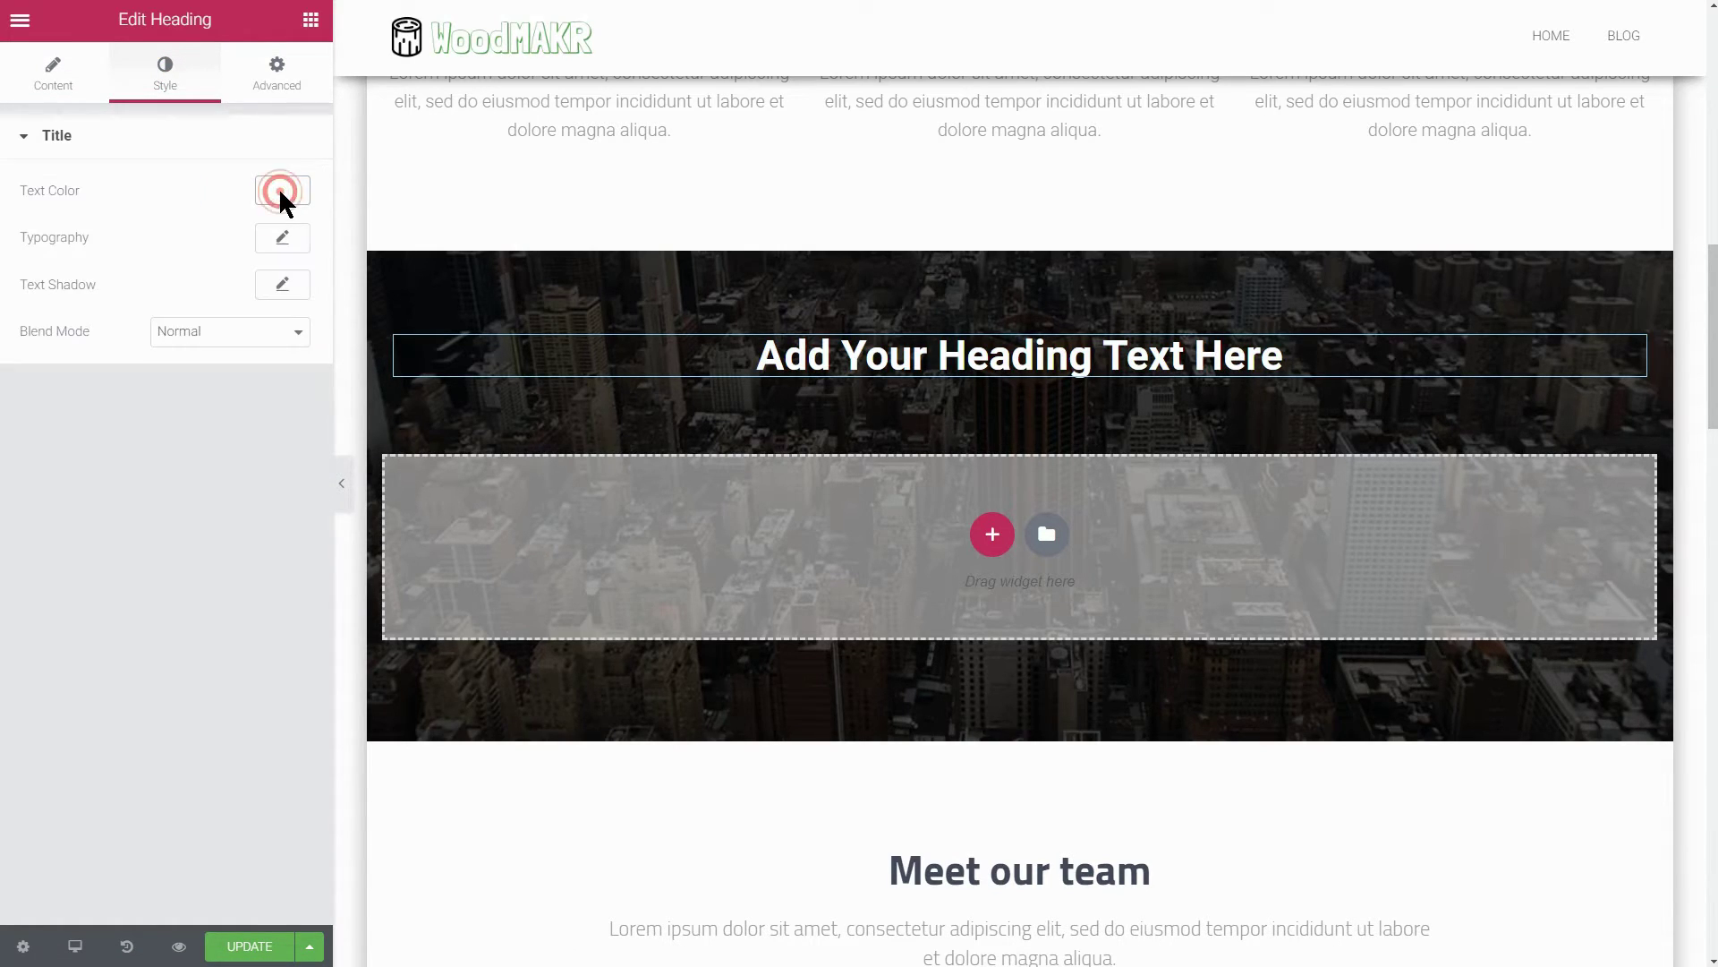
pyautogui.click(283, 238)
pyautogui.click(214, 299)
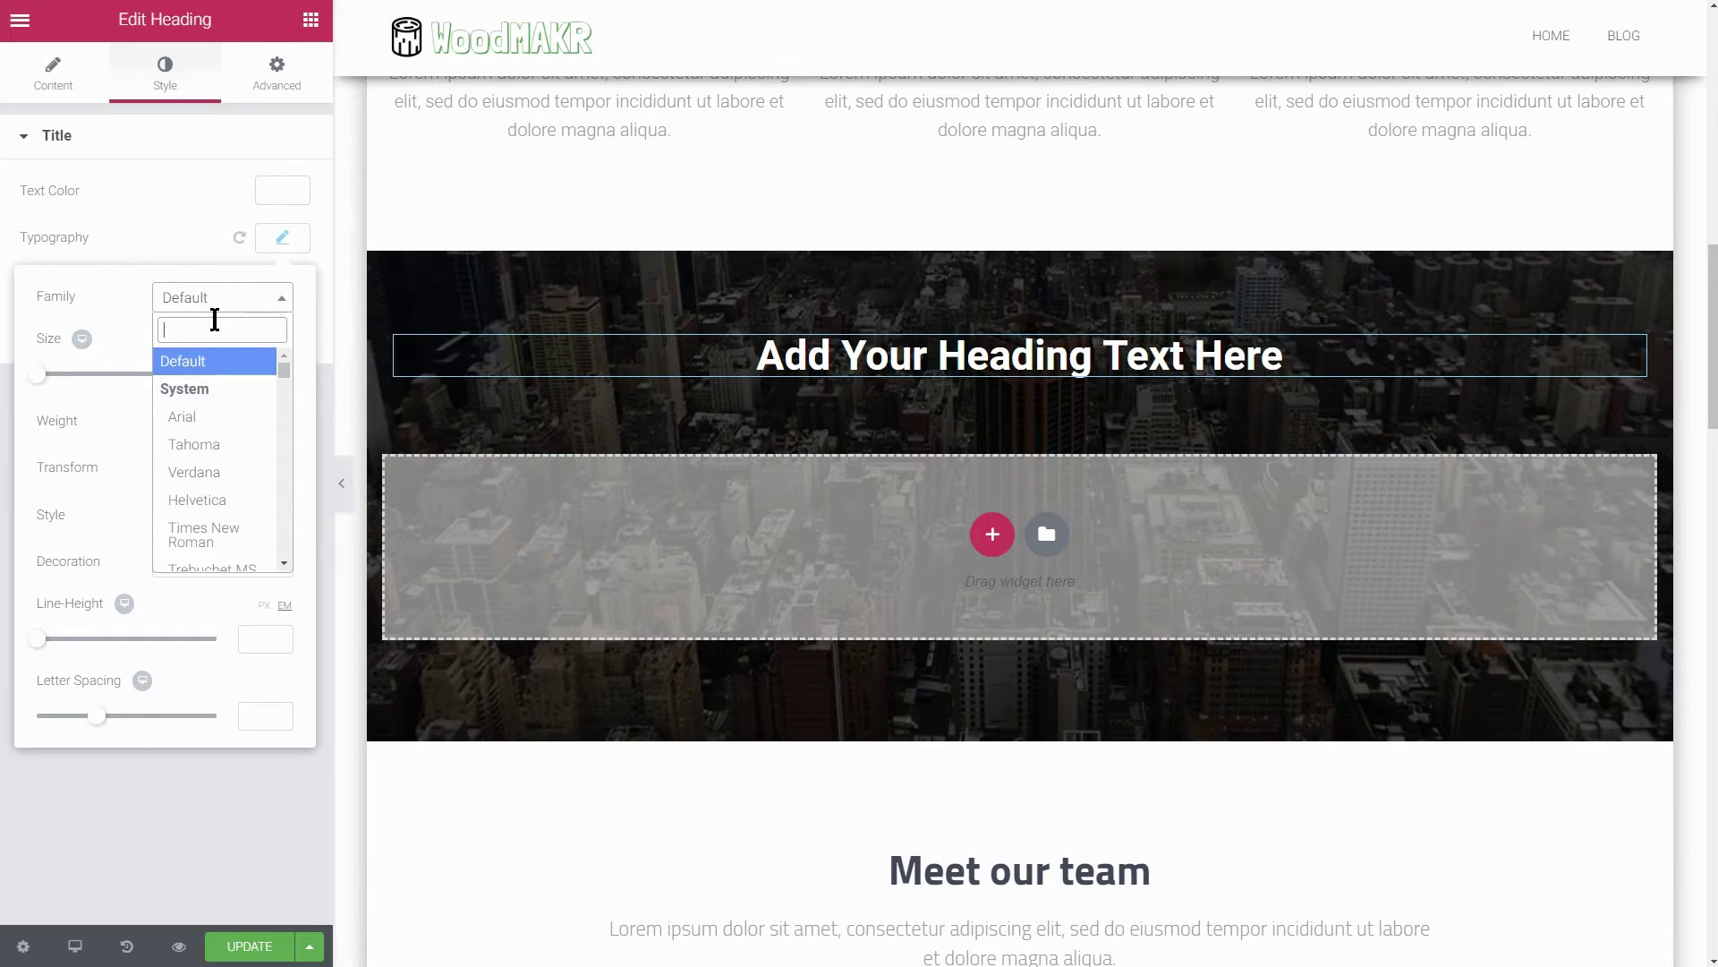
pyautogui.write('cair')
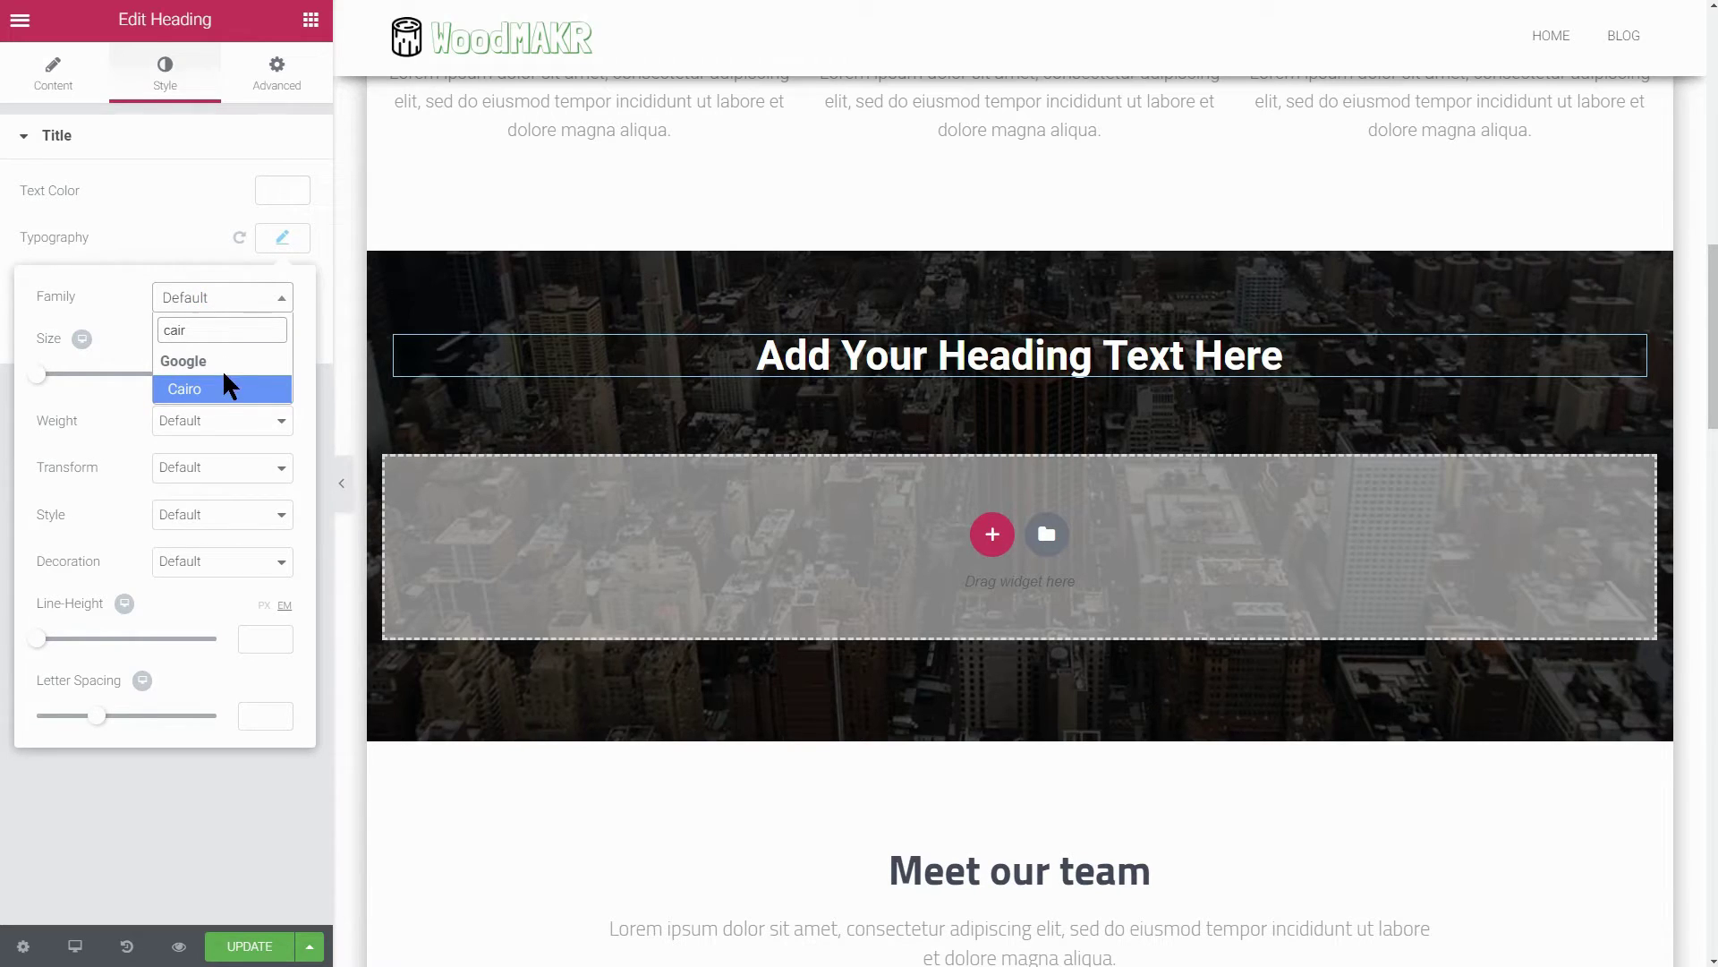
pyautogui.click(220, 387)
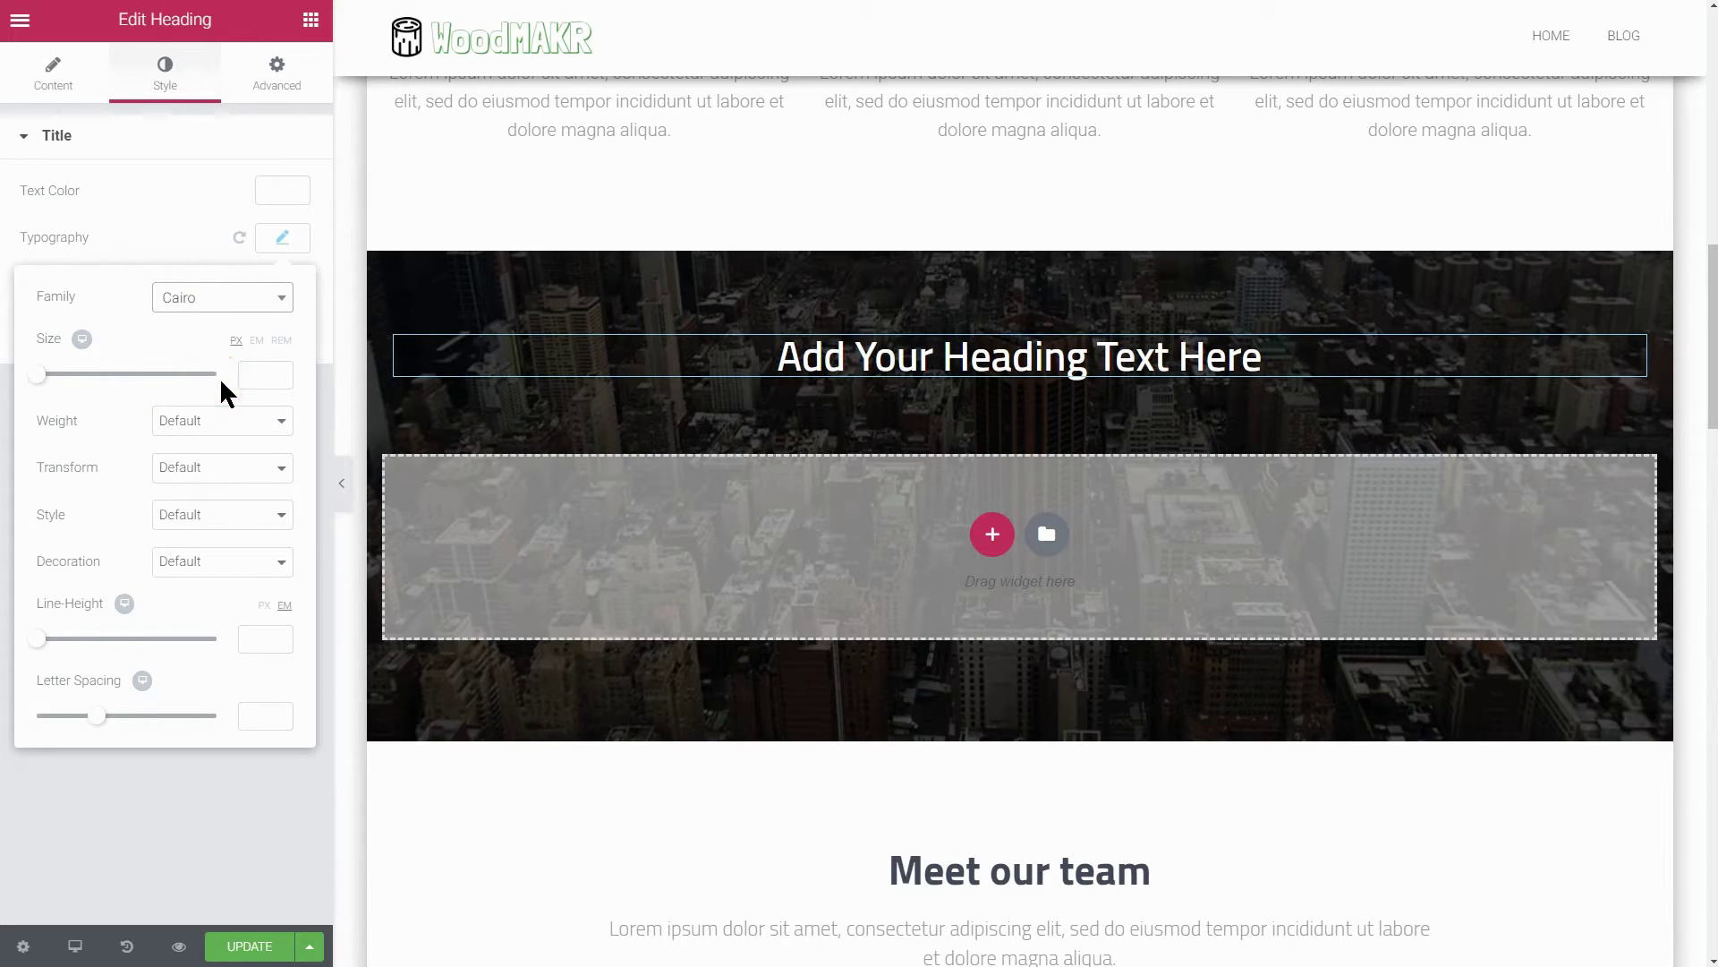
pyautogui.click(282, 238)
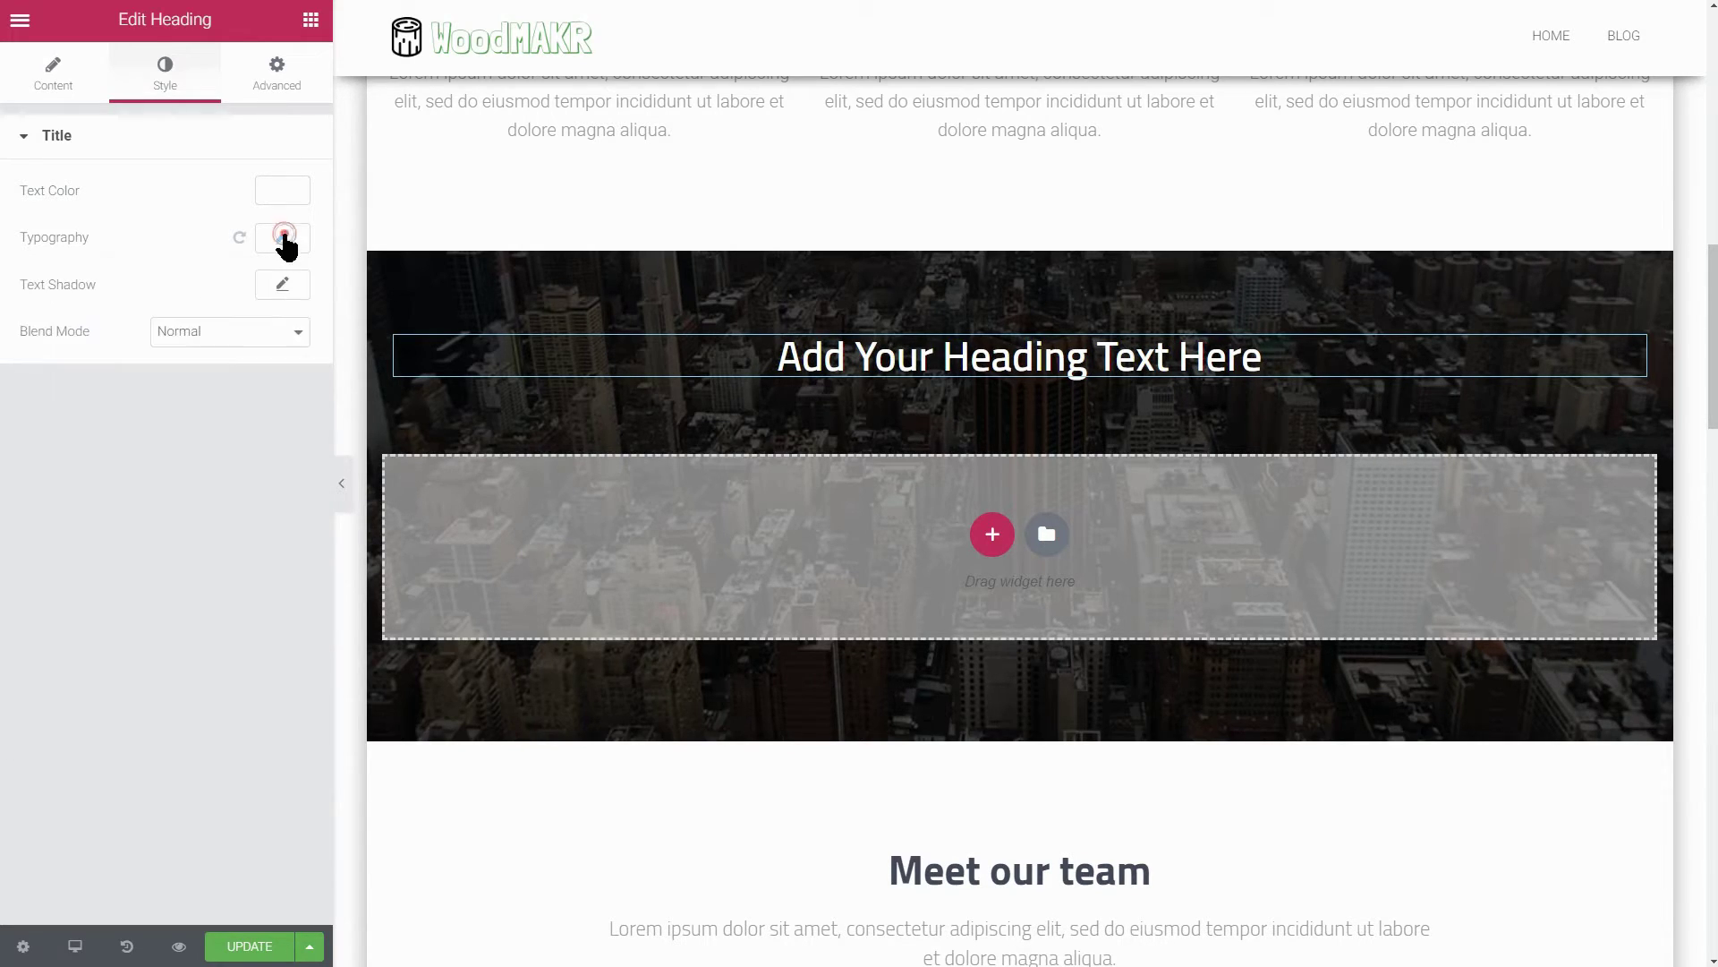
pyautogui.click(310, 20)
# Add a Text Editor block below the heading with the WoodMAKR paragraphs pasted in and centred.
pyautogui.moveTo(241, 350); pyautogui.dragTo(1045, 369)
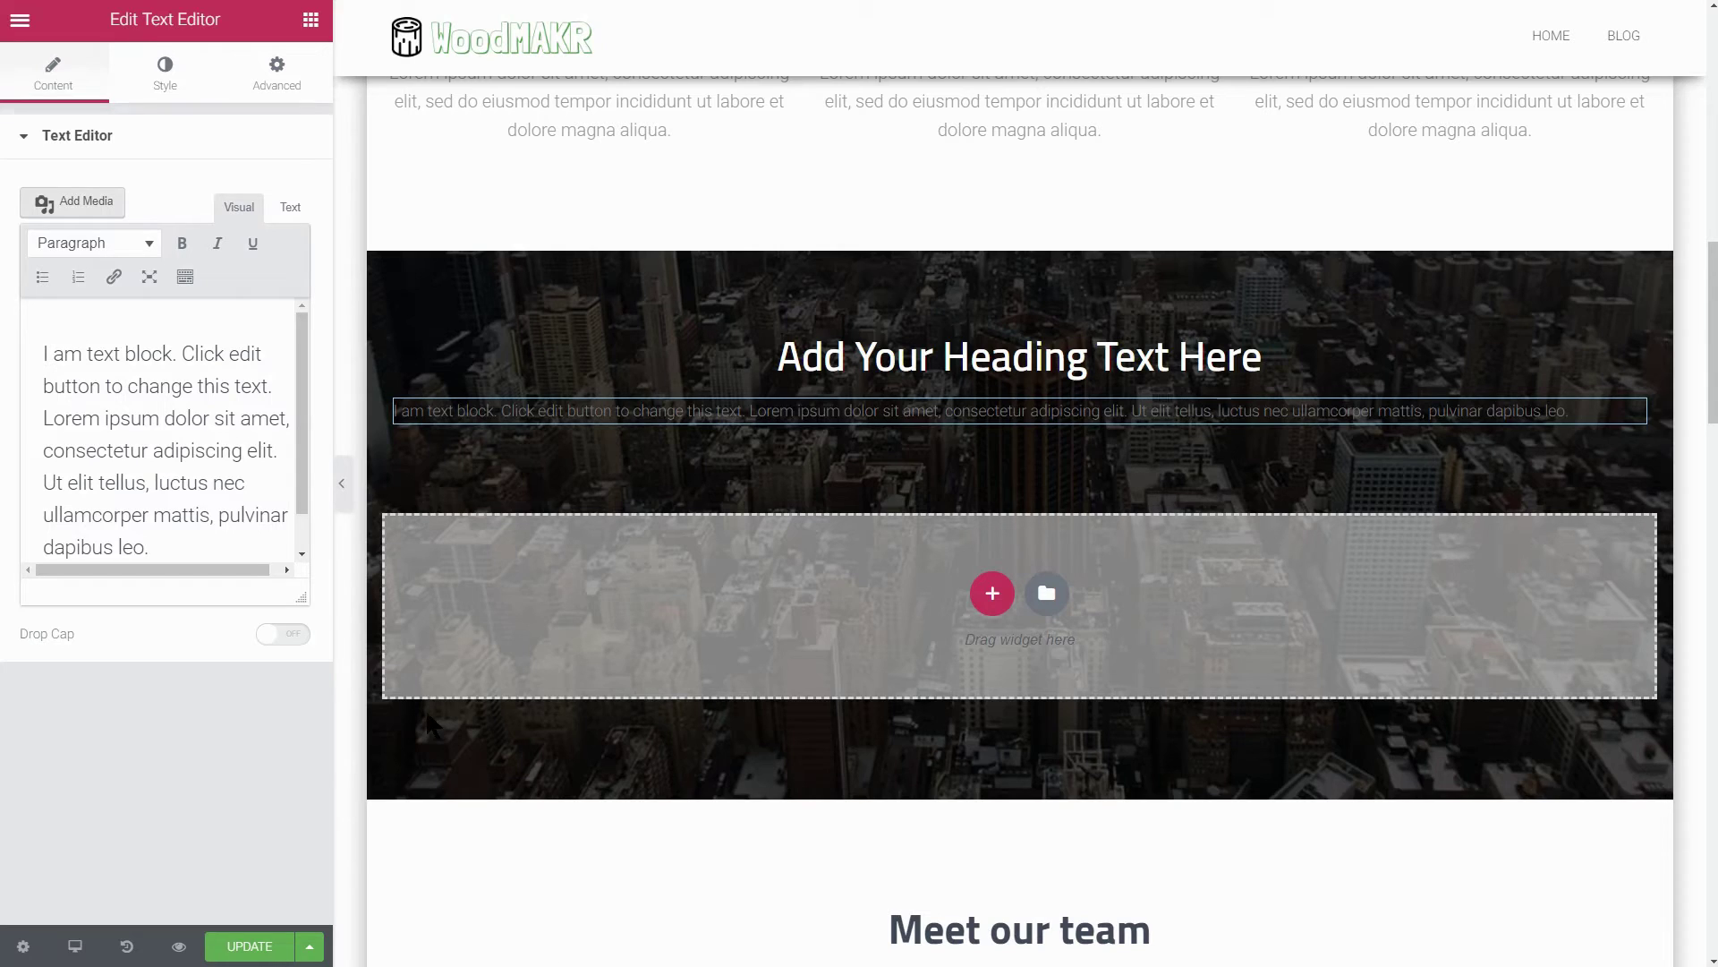
pyautogui.moveTo(304, 496); pyautogui.dragTo(307, 539)
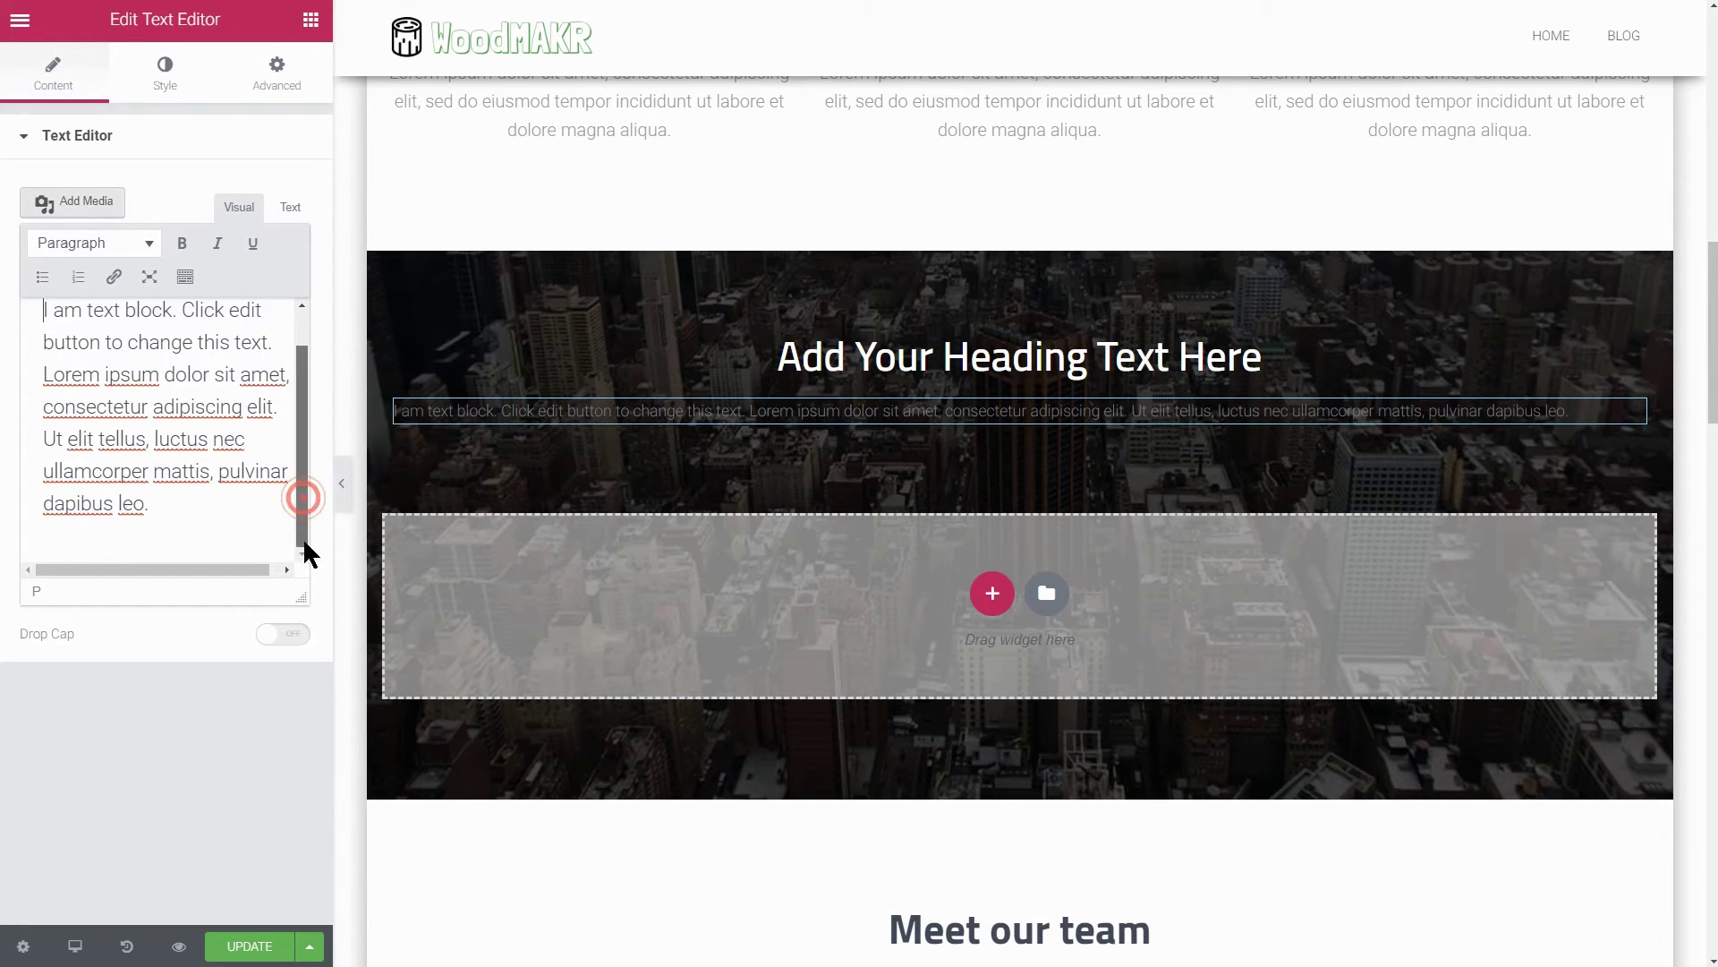
pyautogui.hotkey('ctrl', 'a')
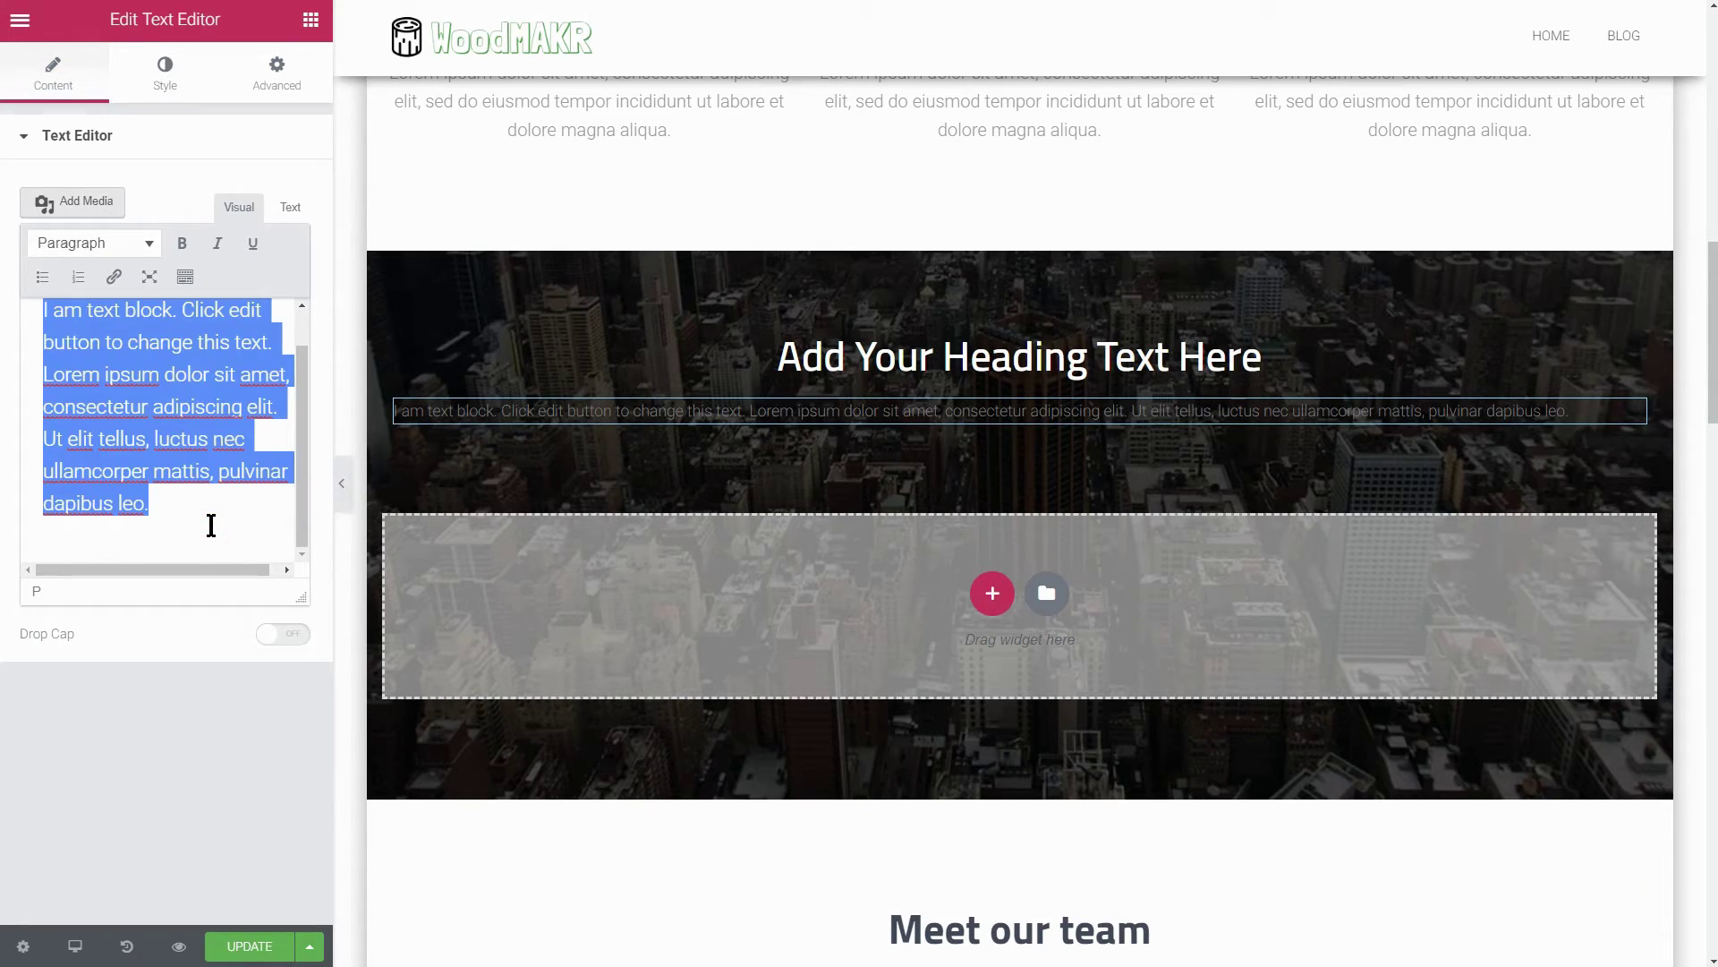
pyautogui.write('Founded In 2000 And Based In New York, WoodMAKR Is A Trusted Community Marketplace For People To Buy Unique Wood Products. Whether A Simple Chair Or A Complete Set Of Furniture, Your Home Or Your Office Will Amaze People Visiting You. You Can Discover Our Latest Products In The Portfolio Section Below.')
pyautogui.hotkey('alt', 'shift', 'z')
pyautogui.hotkey('ctrl', 'a')
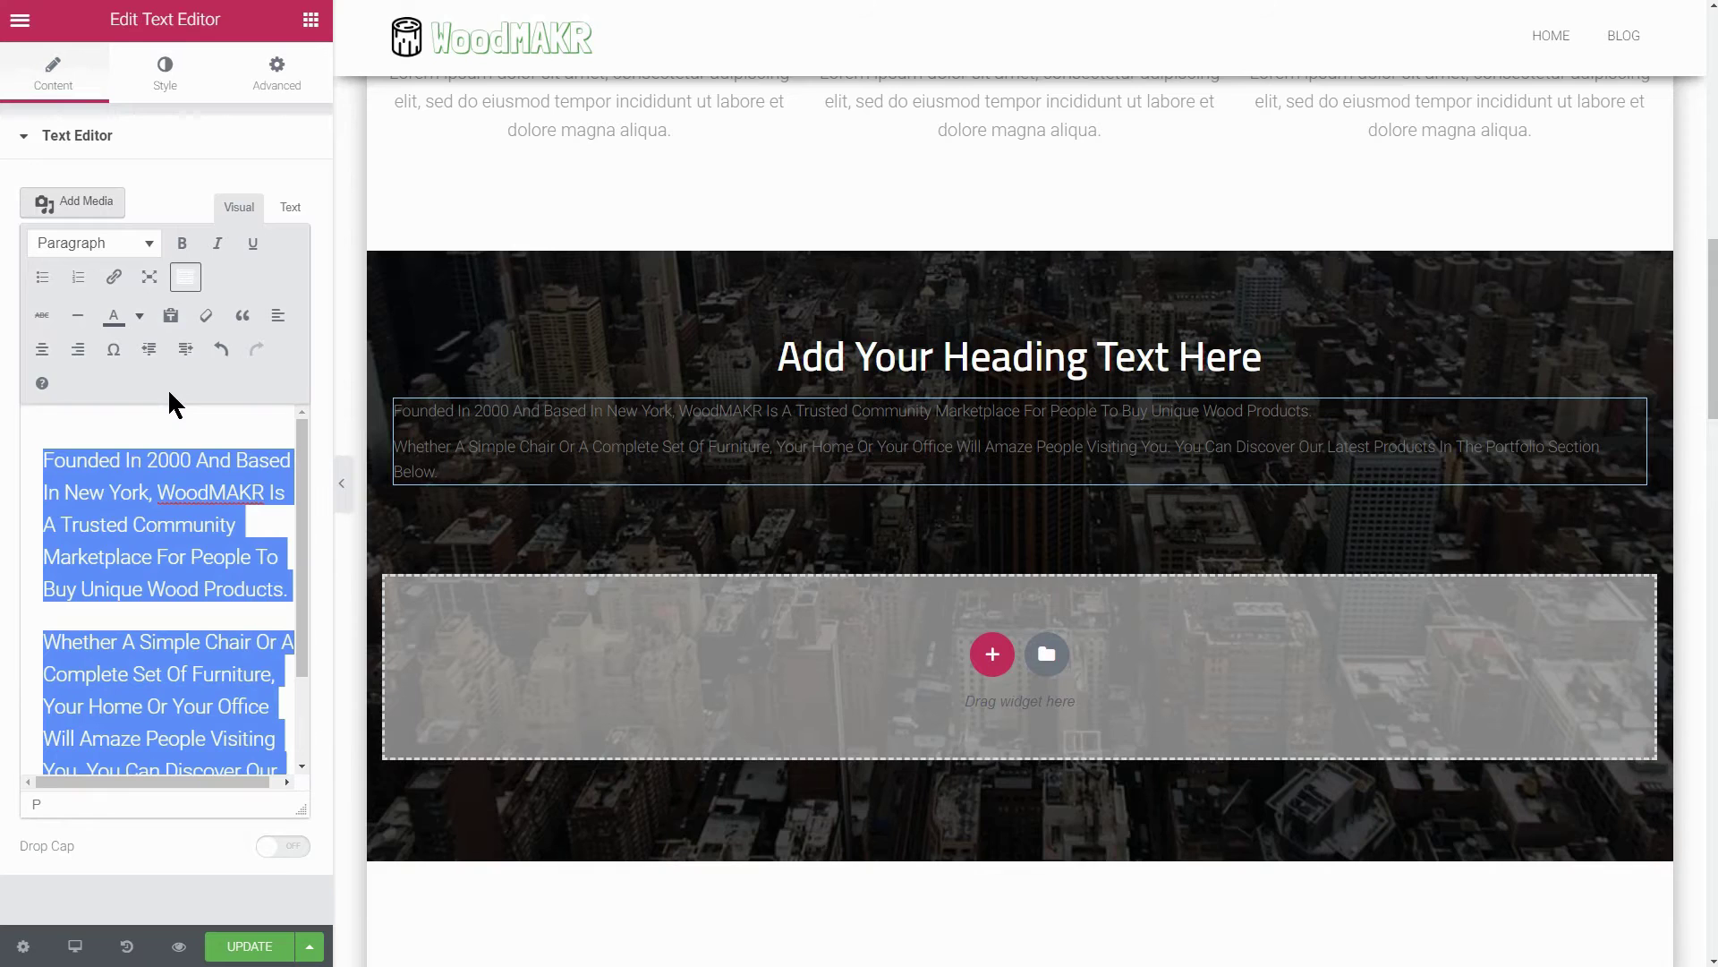
pyautogui.click(43, 354)
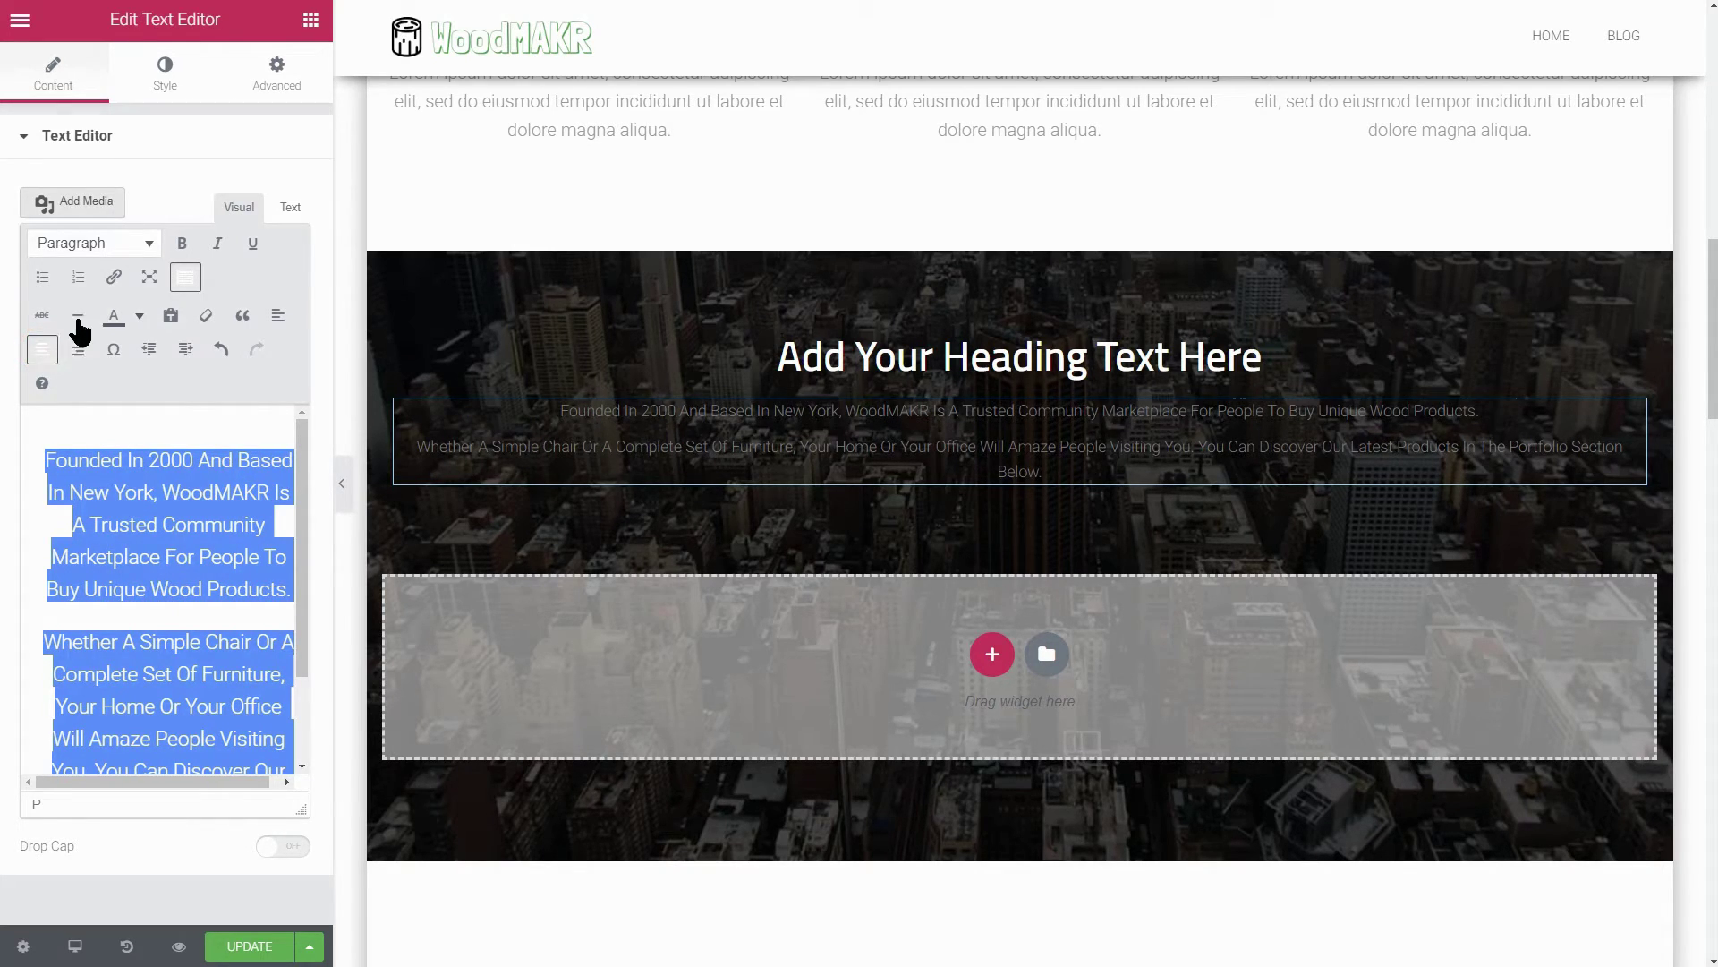
# Make the paragraph text white at about 23 px, then save the page.
pyautogui.click(170, 79)
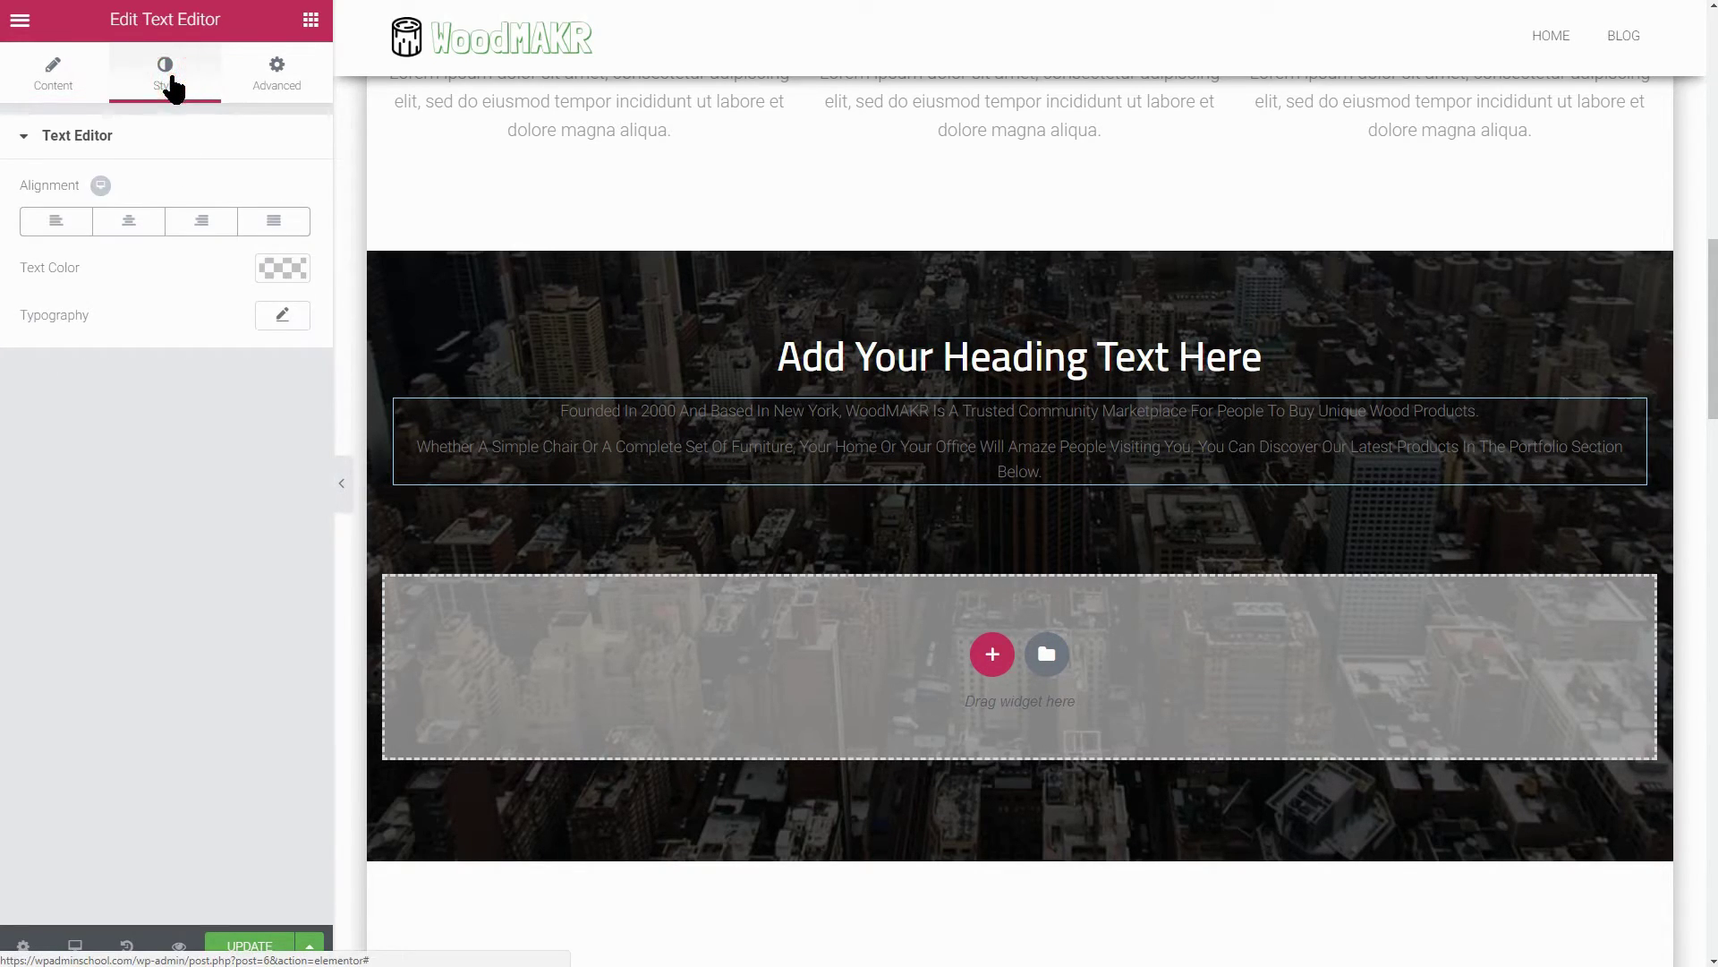
pyautogui.click(273, 264)
pyautogui.click(225, 554)
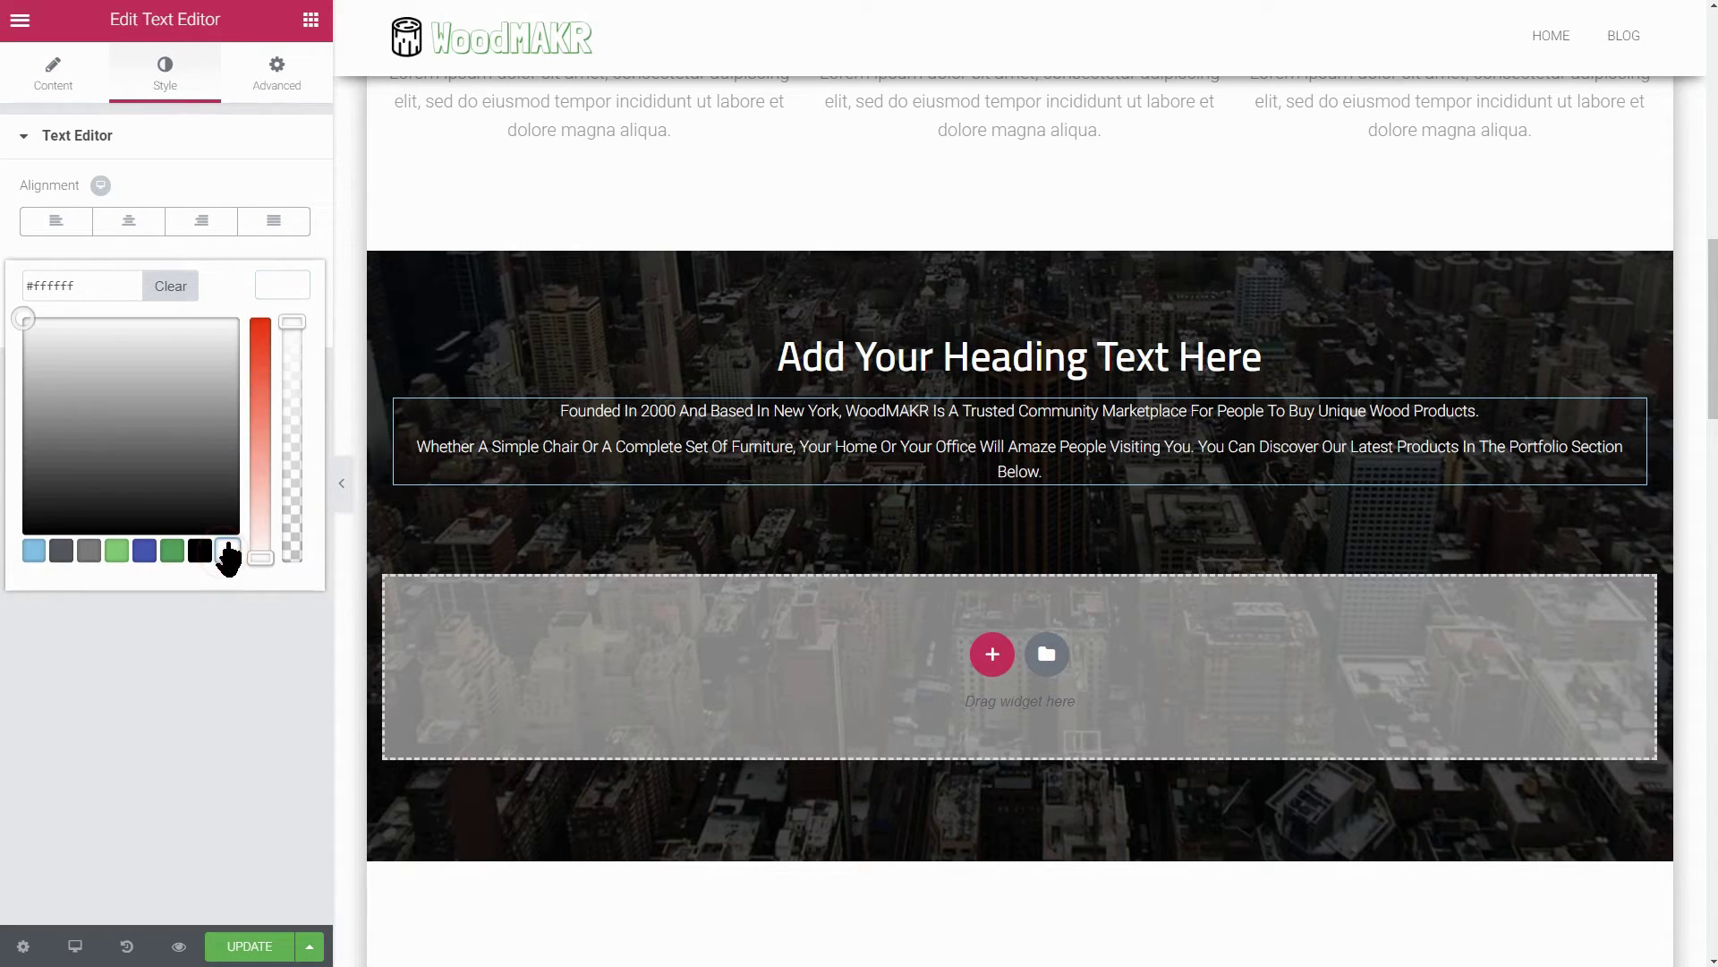
pyautogui.click(282, 314)
pyautogui.moveTo(36, 453); pyautogui.dragTo(55, 461)
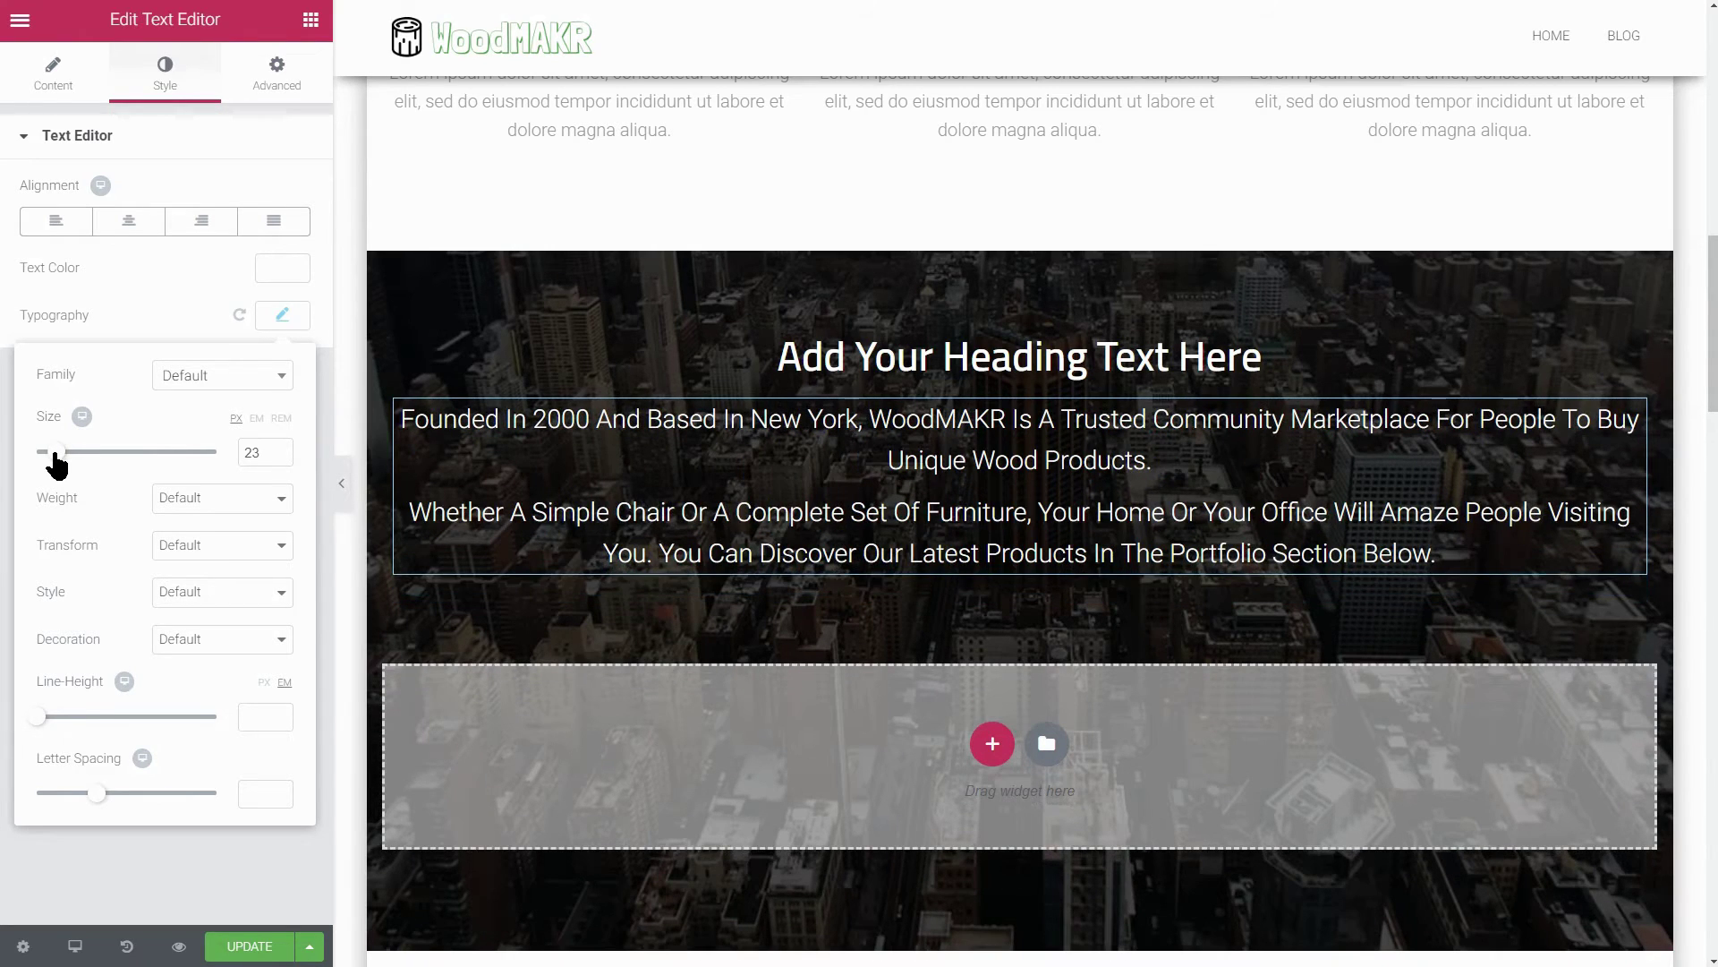
pyautogui.click(283, 317)
pyautogui.click(246, 946)
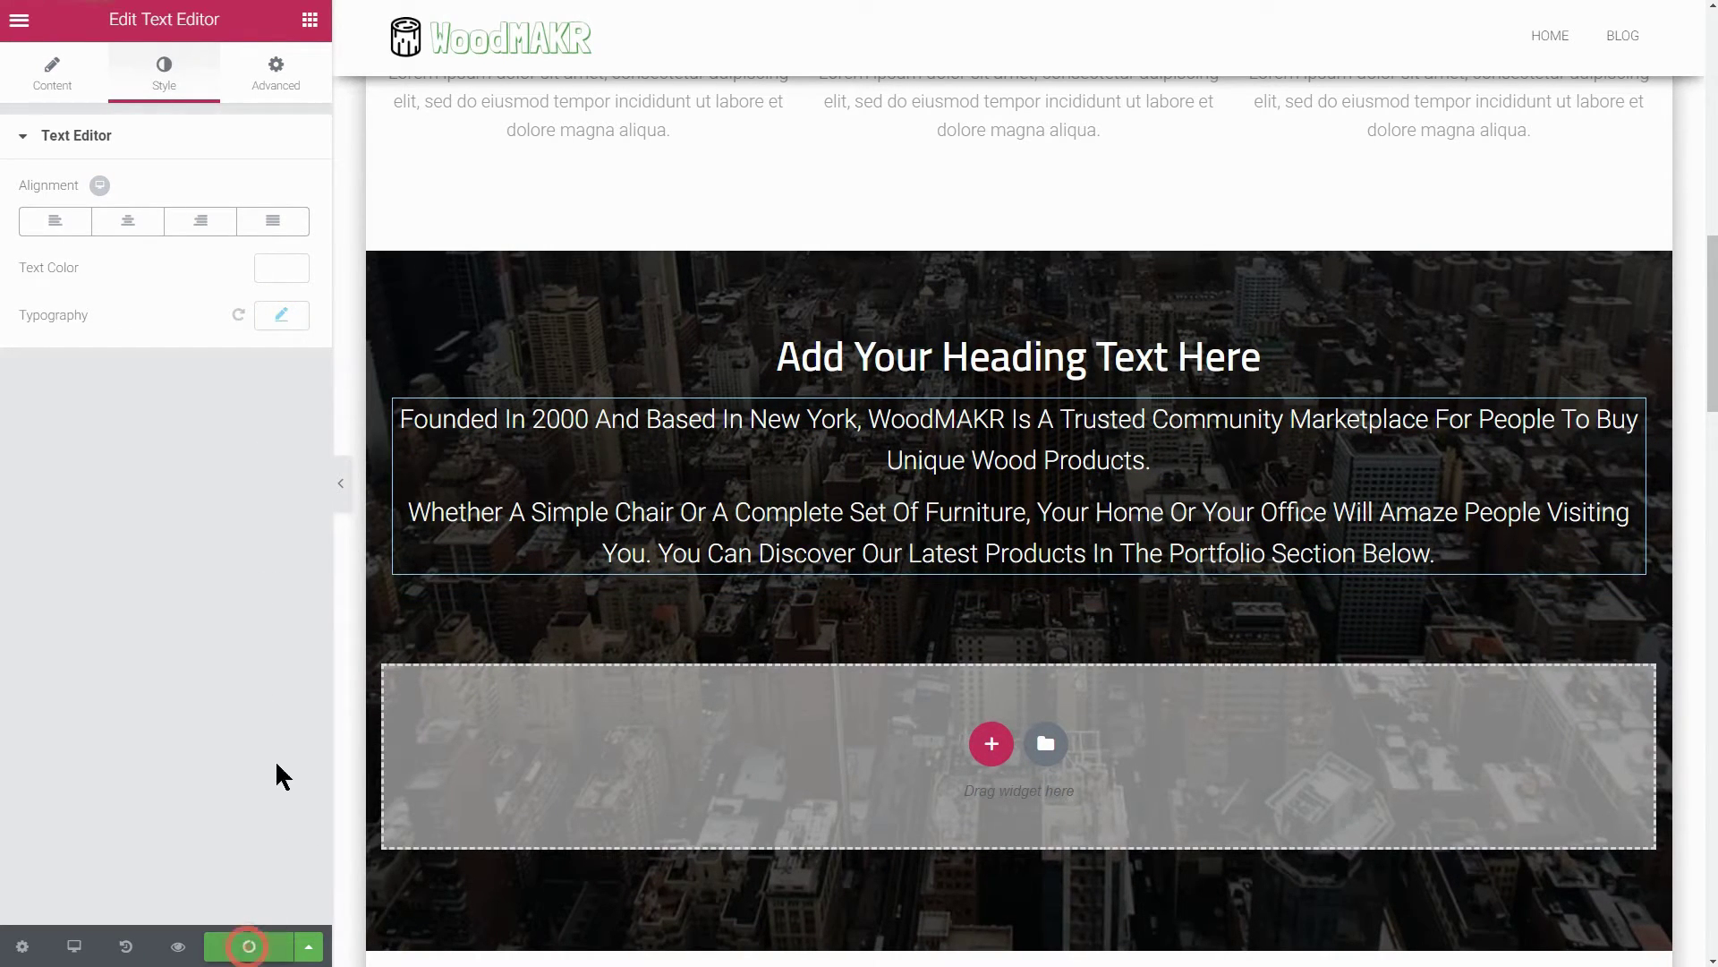
# Add a Video widget below the paragraphs with the woodworking YouTube URL.
pyautogui.click(311, 20)
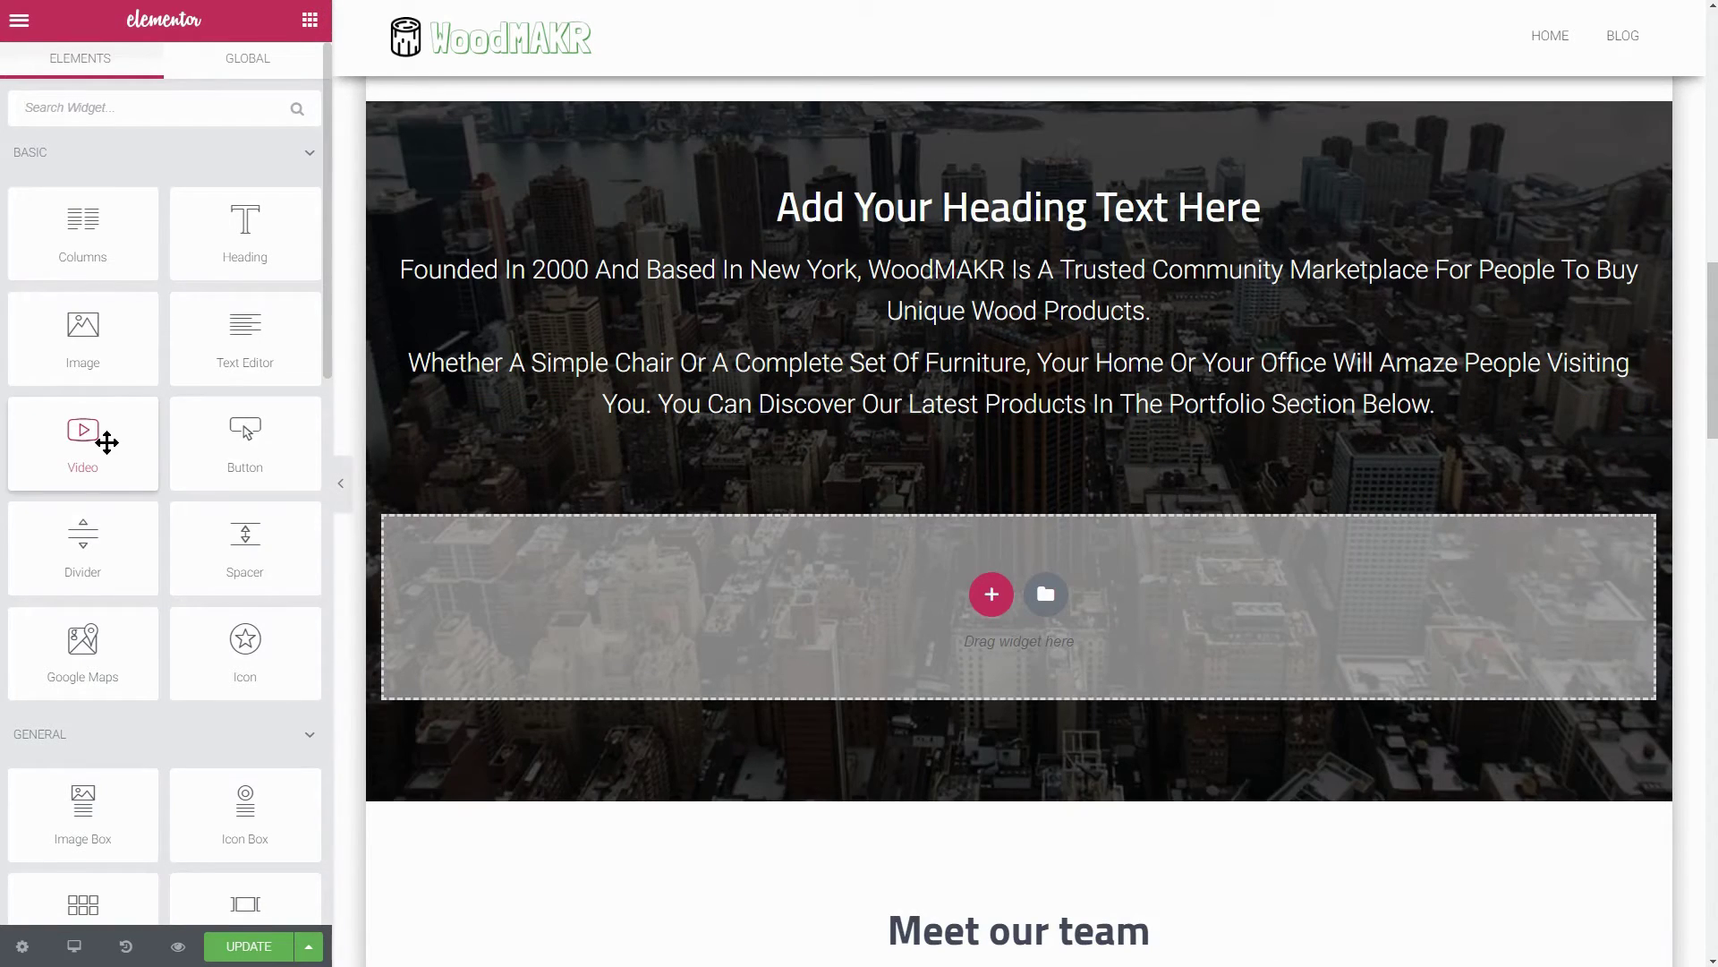
pyautogui.moveTo(106, 442); pyautogui.dragTo(1149, 432)
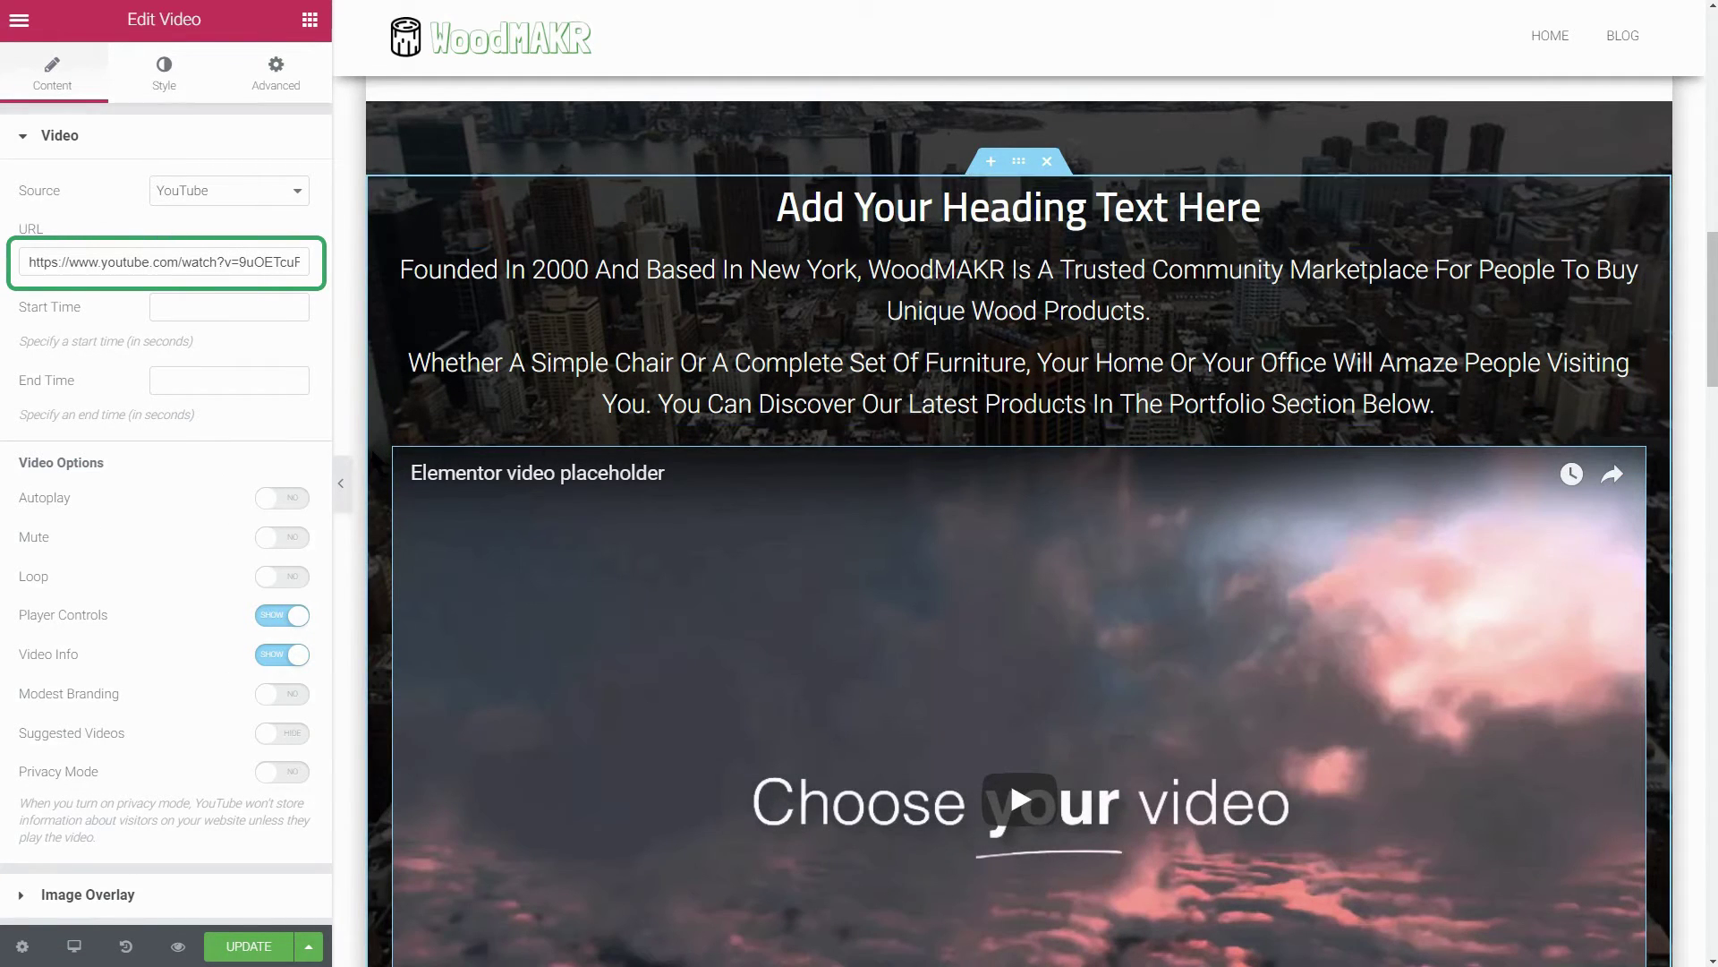
pyautogui.tripleClick(242, 268)
pyautogui.press('BackSpace')
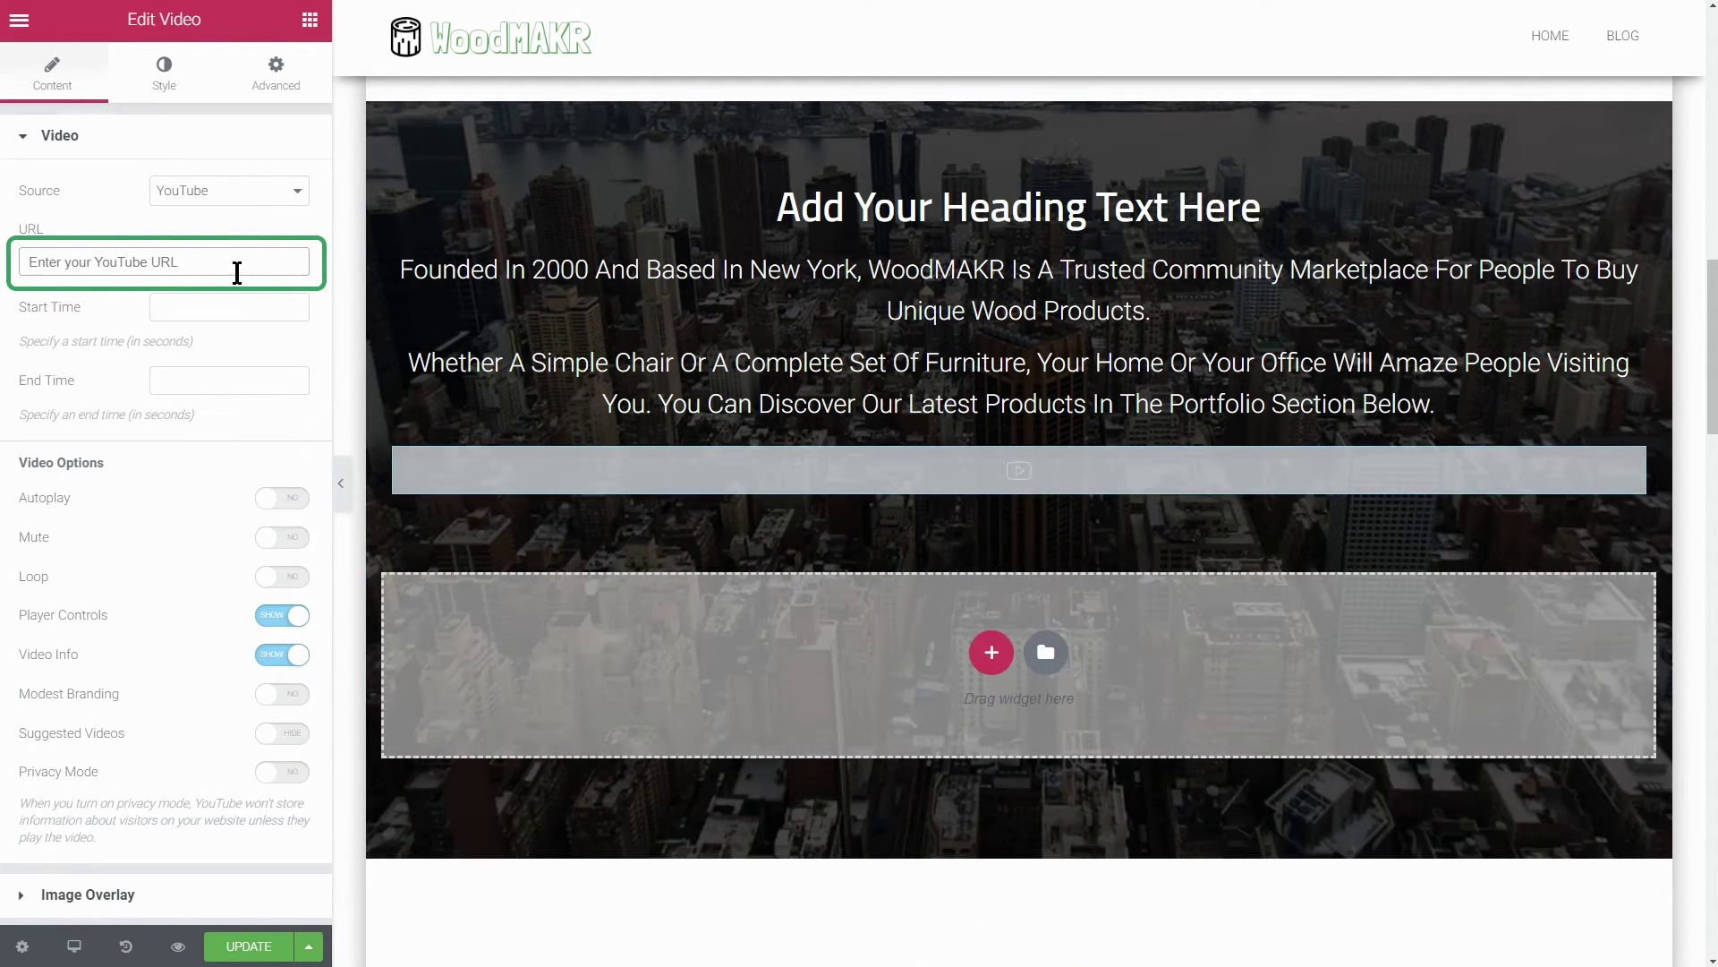
pyautogui.rightClick(64, 260)
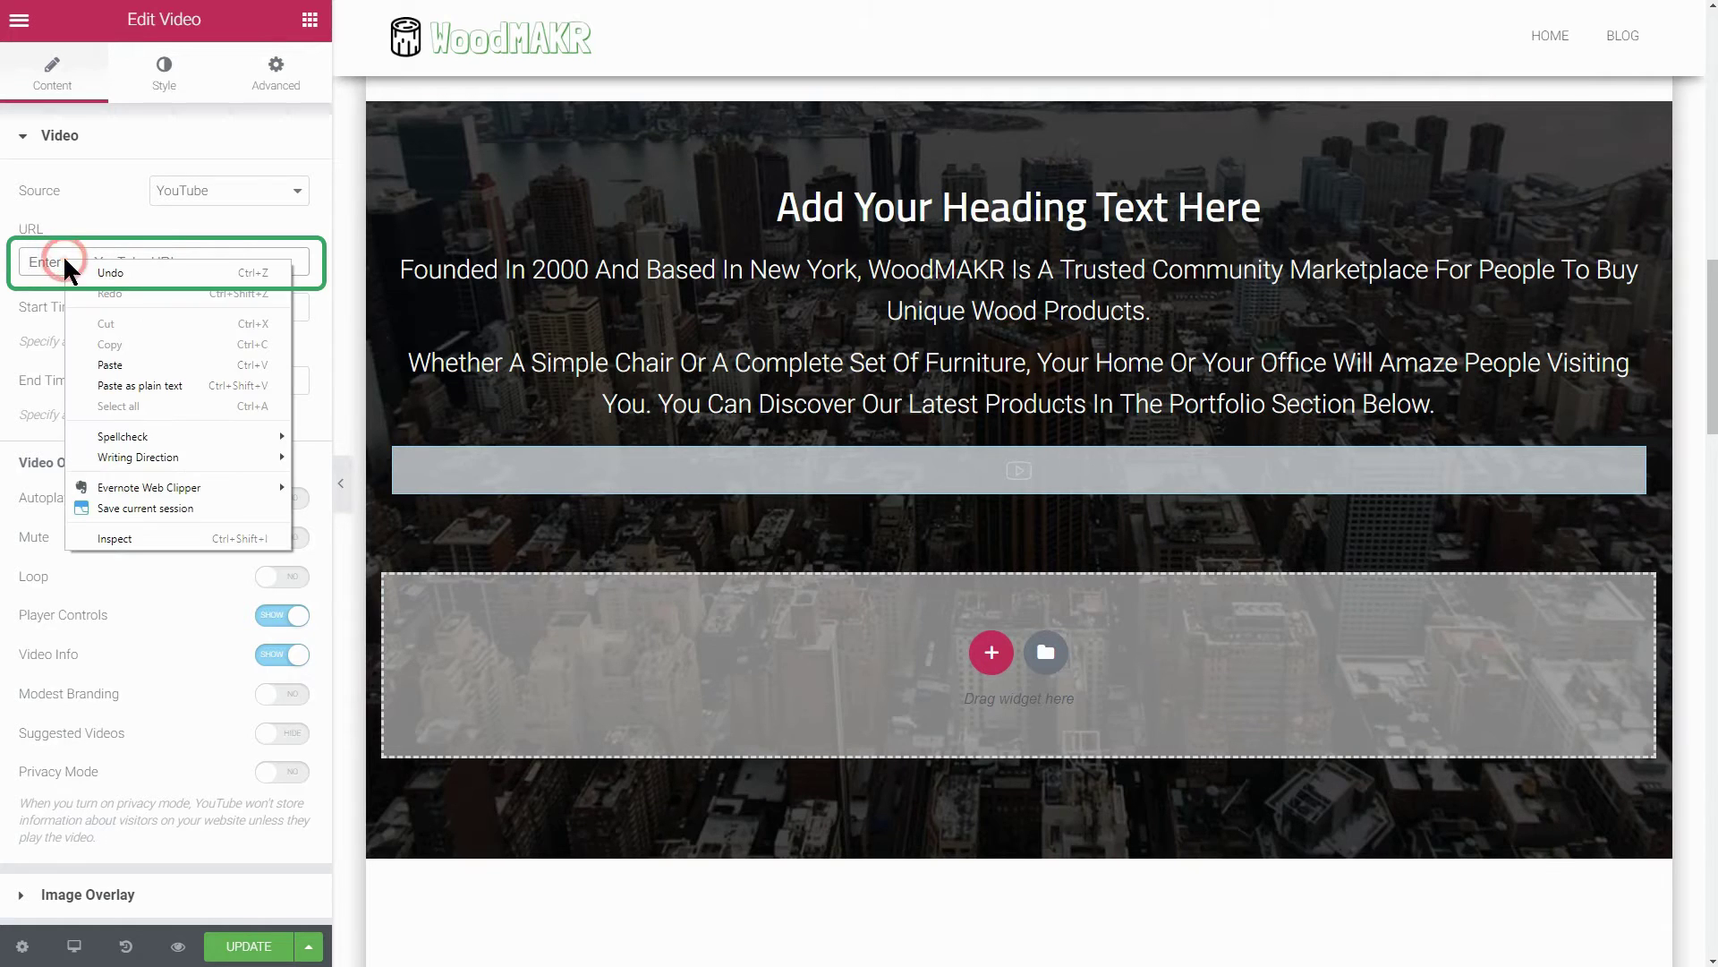
pyautogui.click(152, 366)
# Upload the wood1 image and use it as the video's image overlay.
pyautogui.click(25, 136)
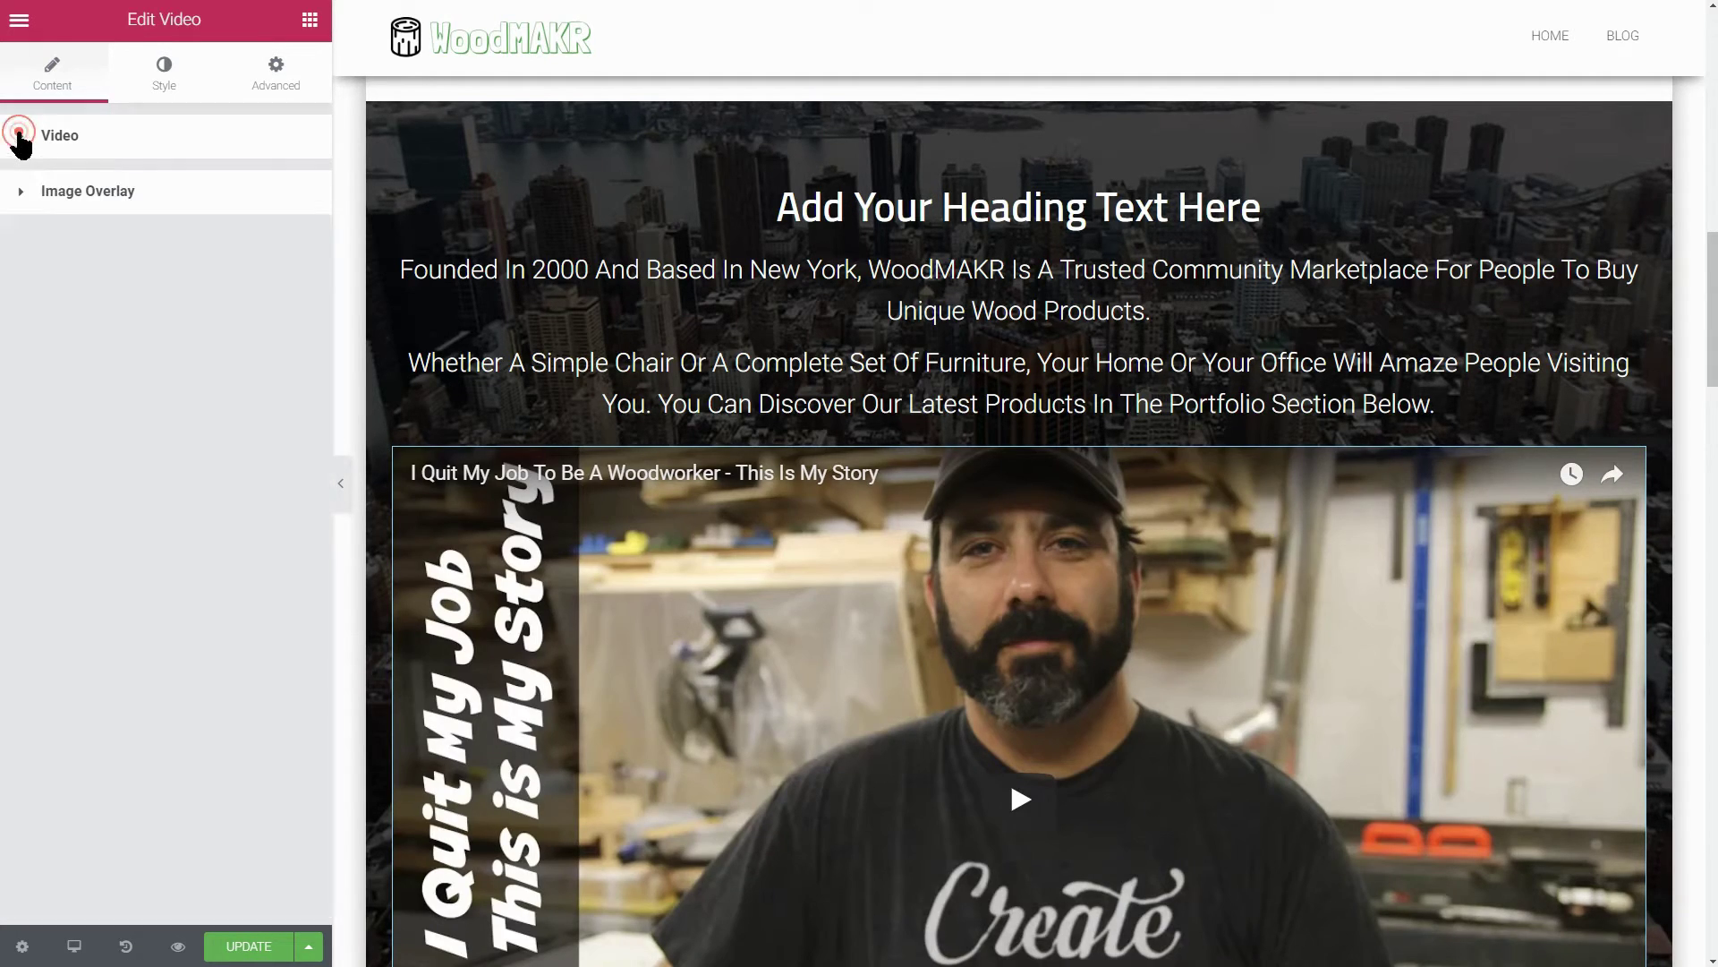
pyautogui.click(20, 194)
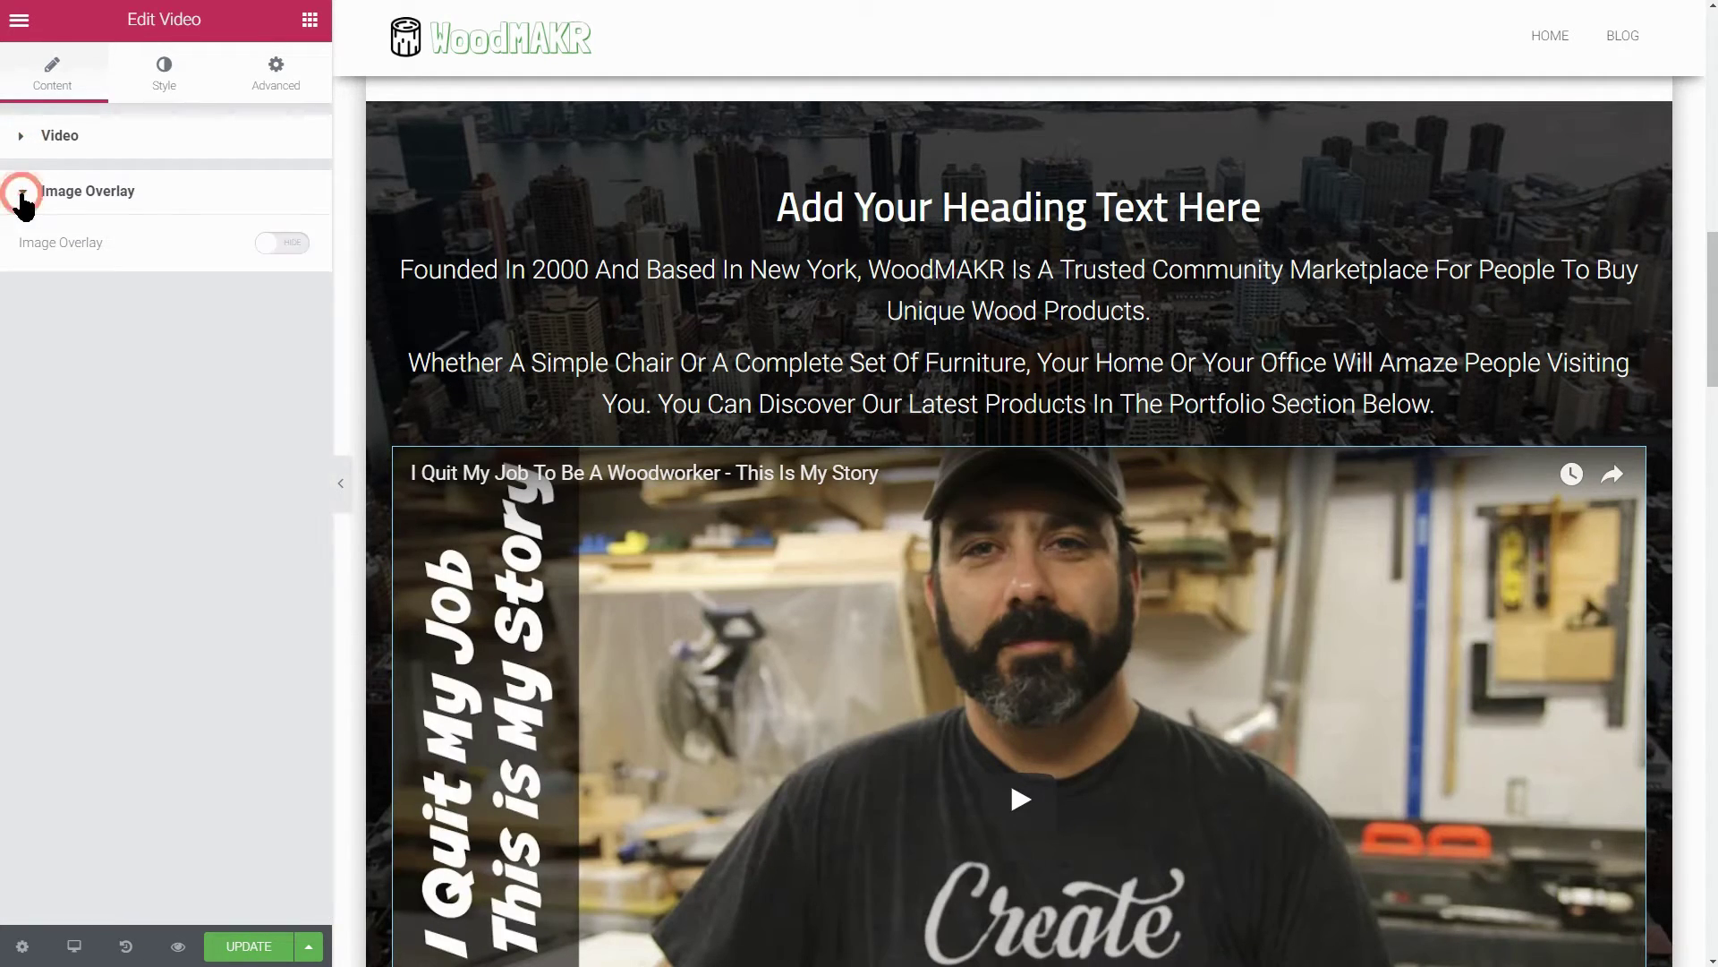
pyautogui.click(273, 244)
pyautogui.click(183, 403)
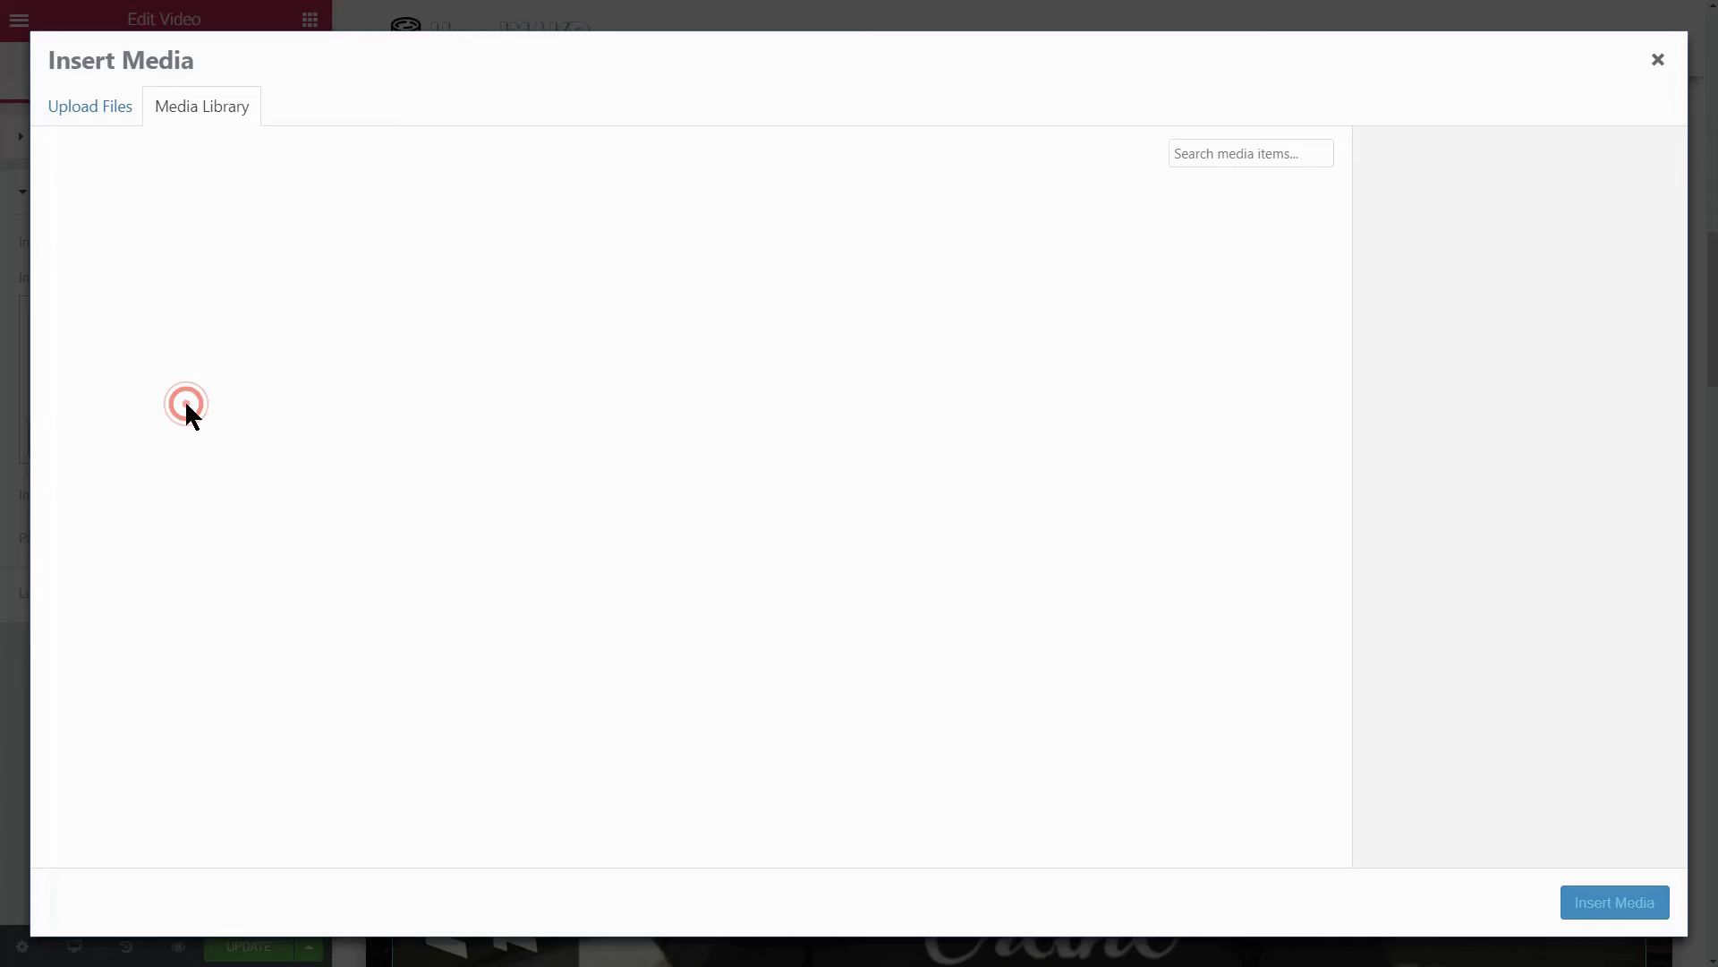
pyautogui.click(104, 108)
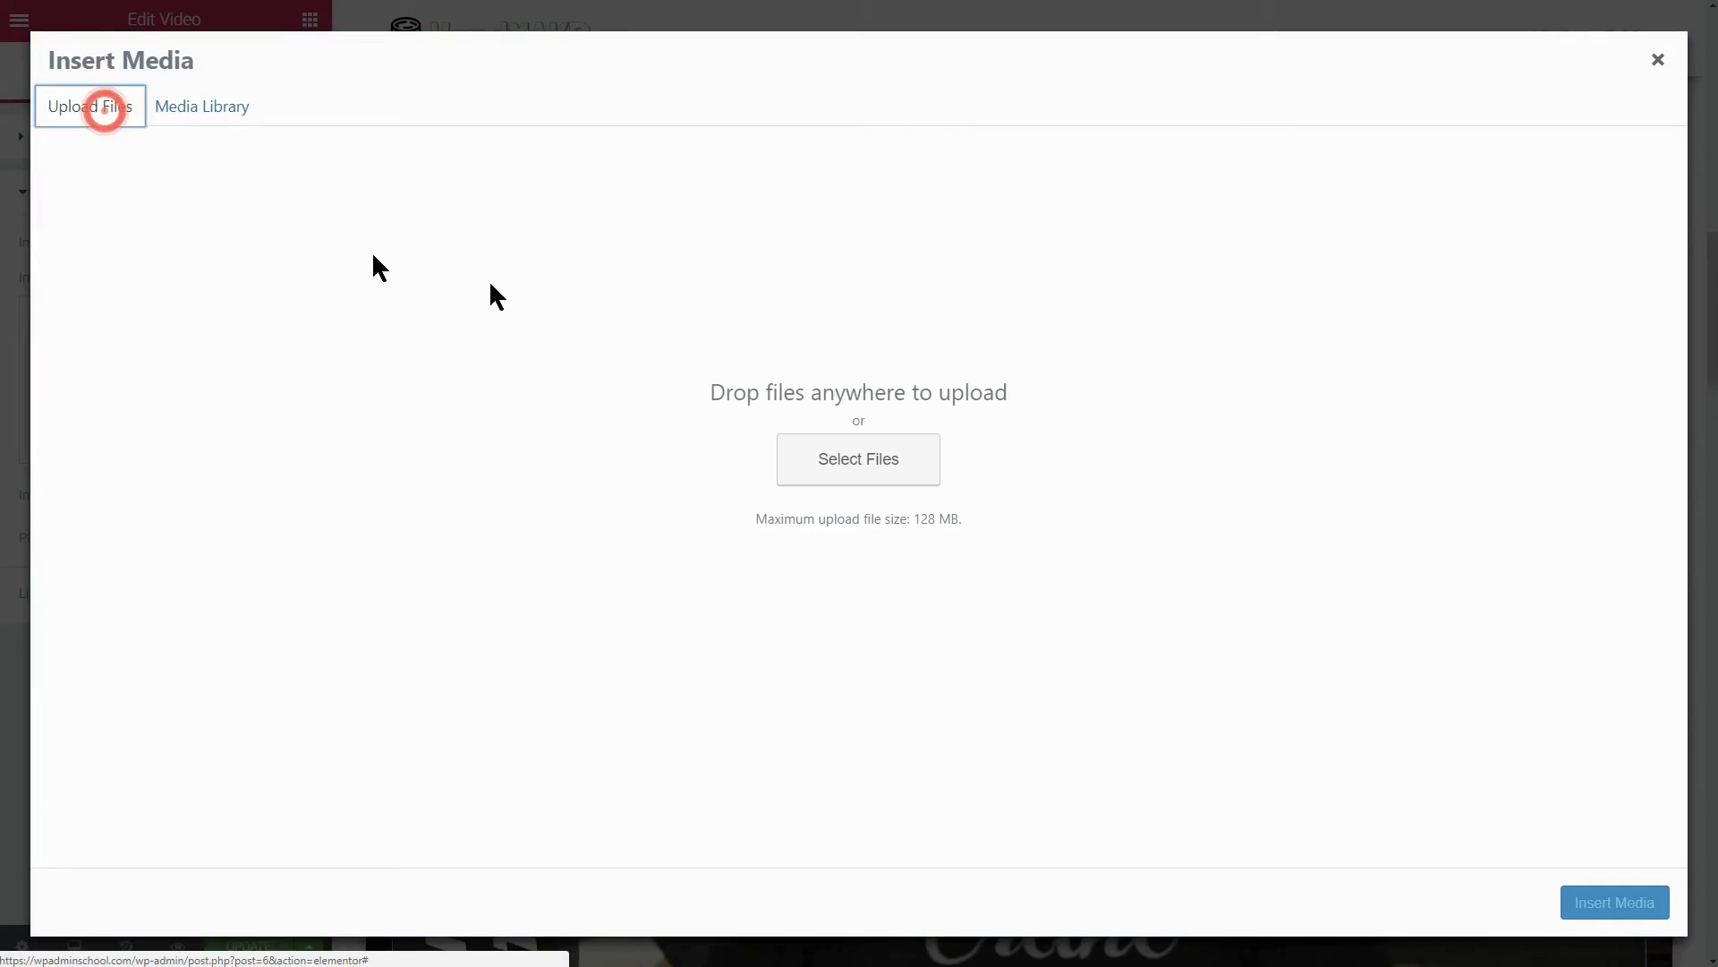
pyautogui.click(874, 460)
pyautogui.click(877, 608)
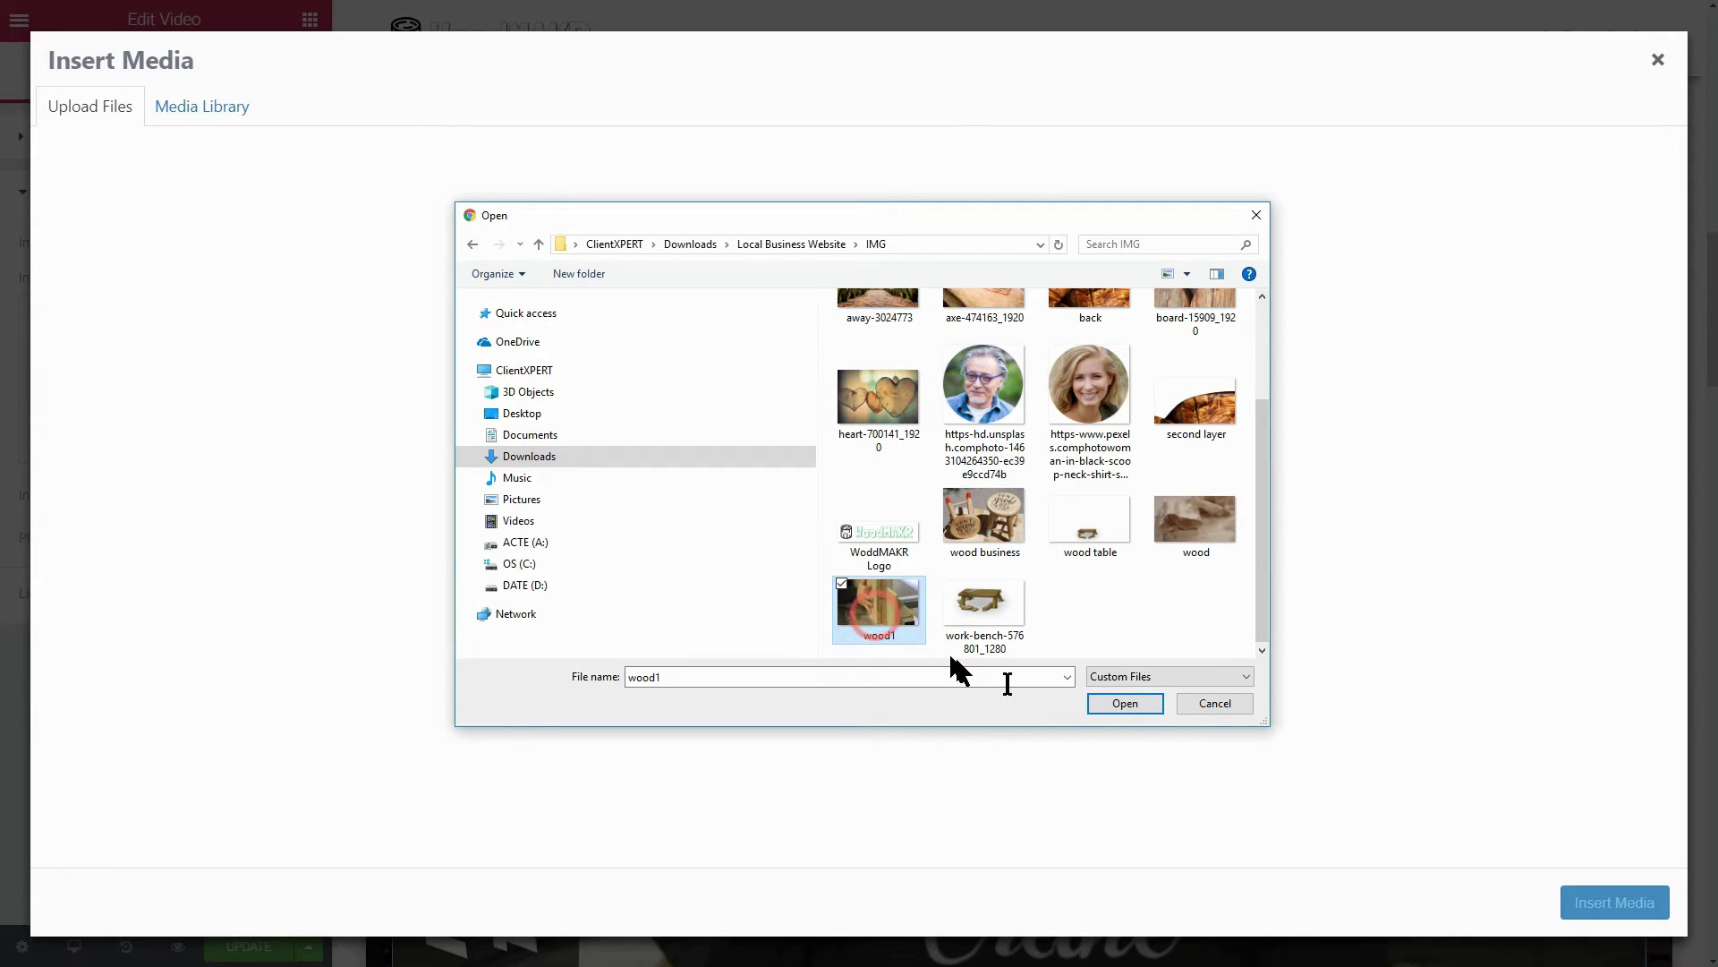
pyautogui.click(1111, 703)
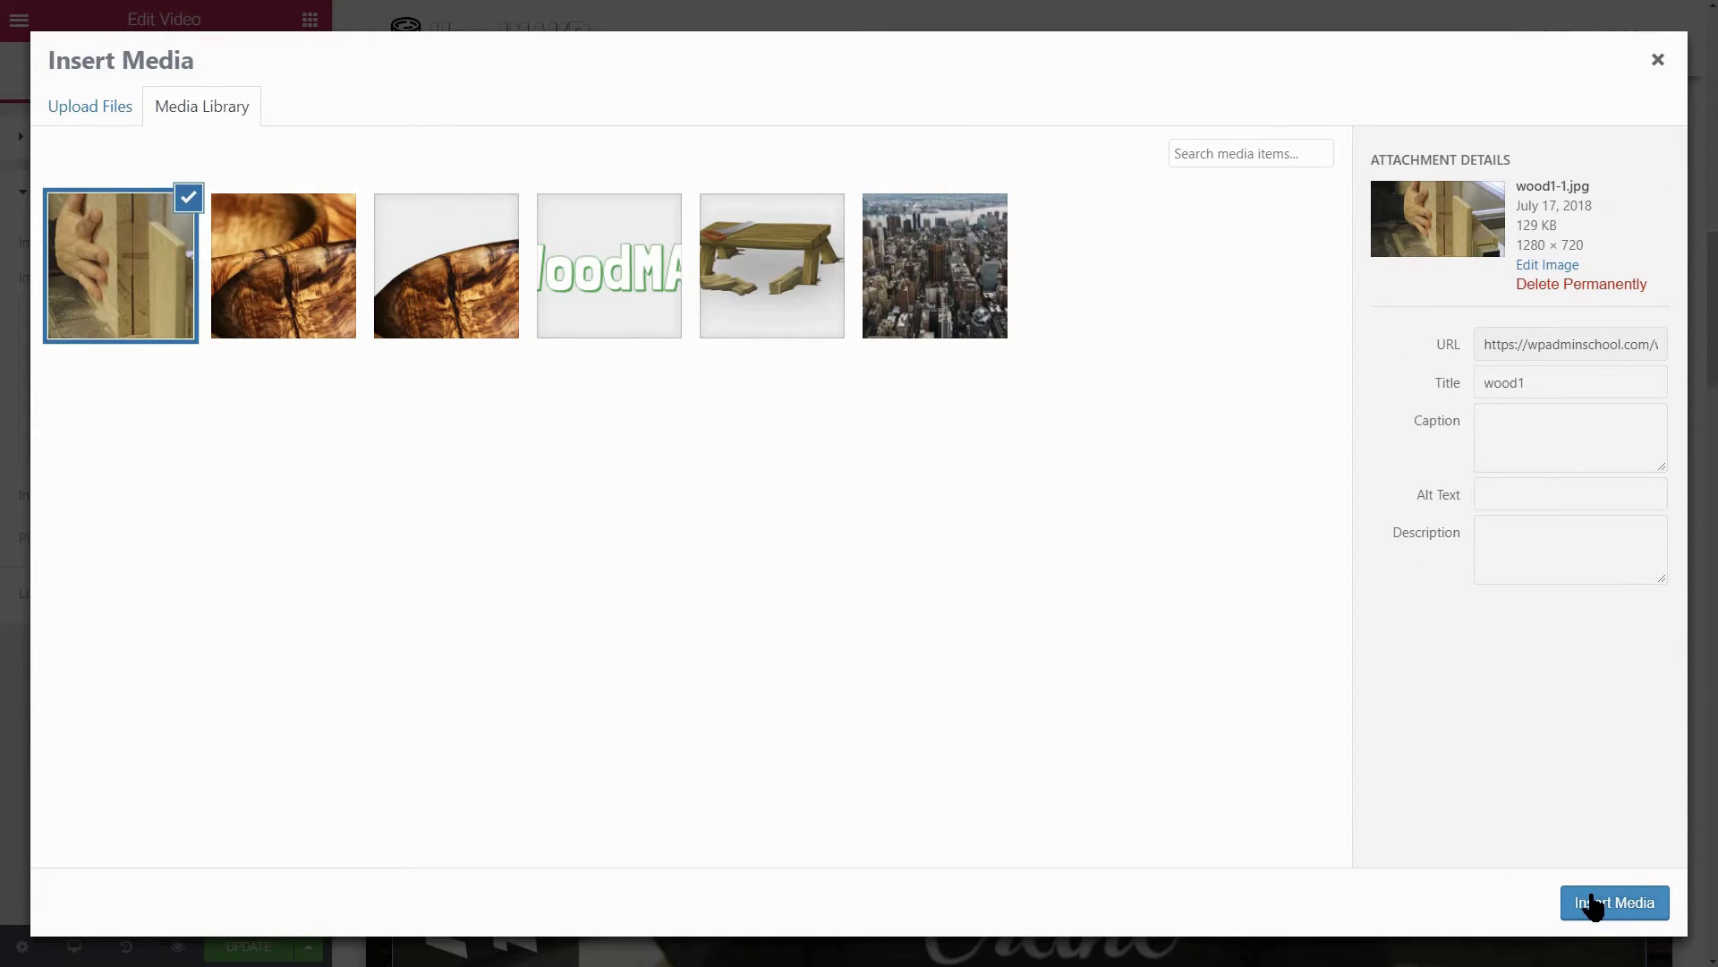
pyautogui.click(1592, 904)
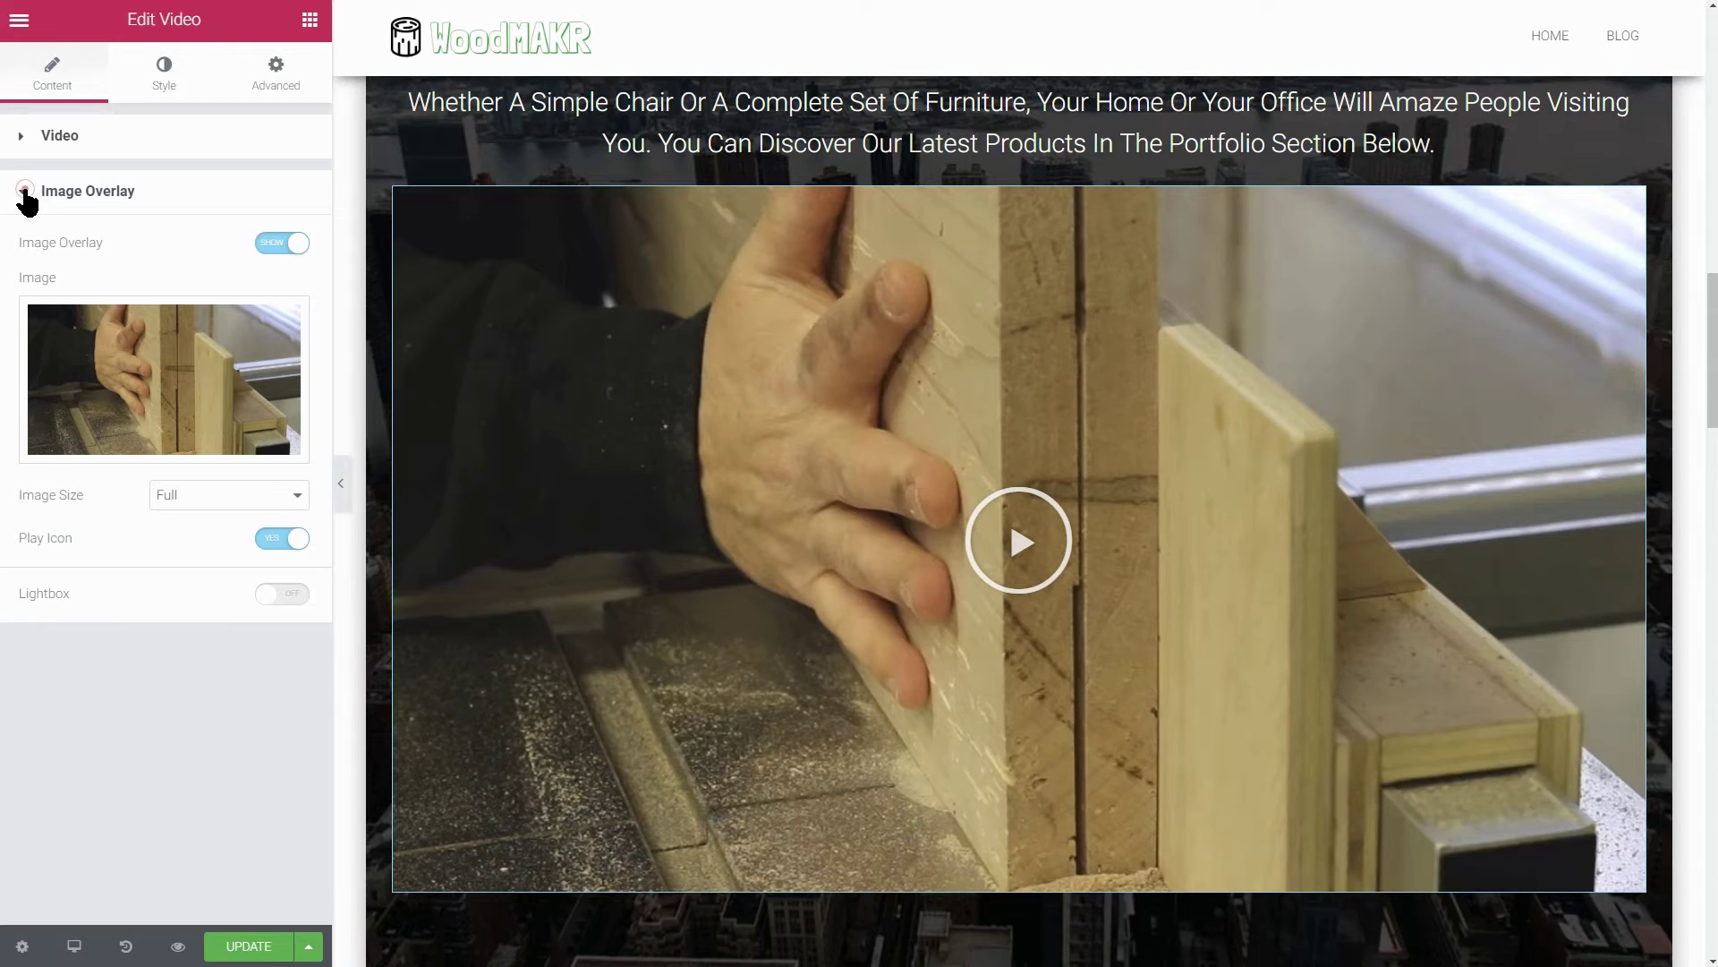
pyautogui.click(25, 191)
# Hide the video's player controls and video info.
pyautogui.click(24, 136)
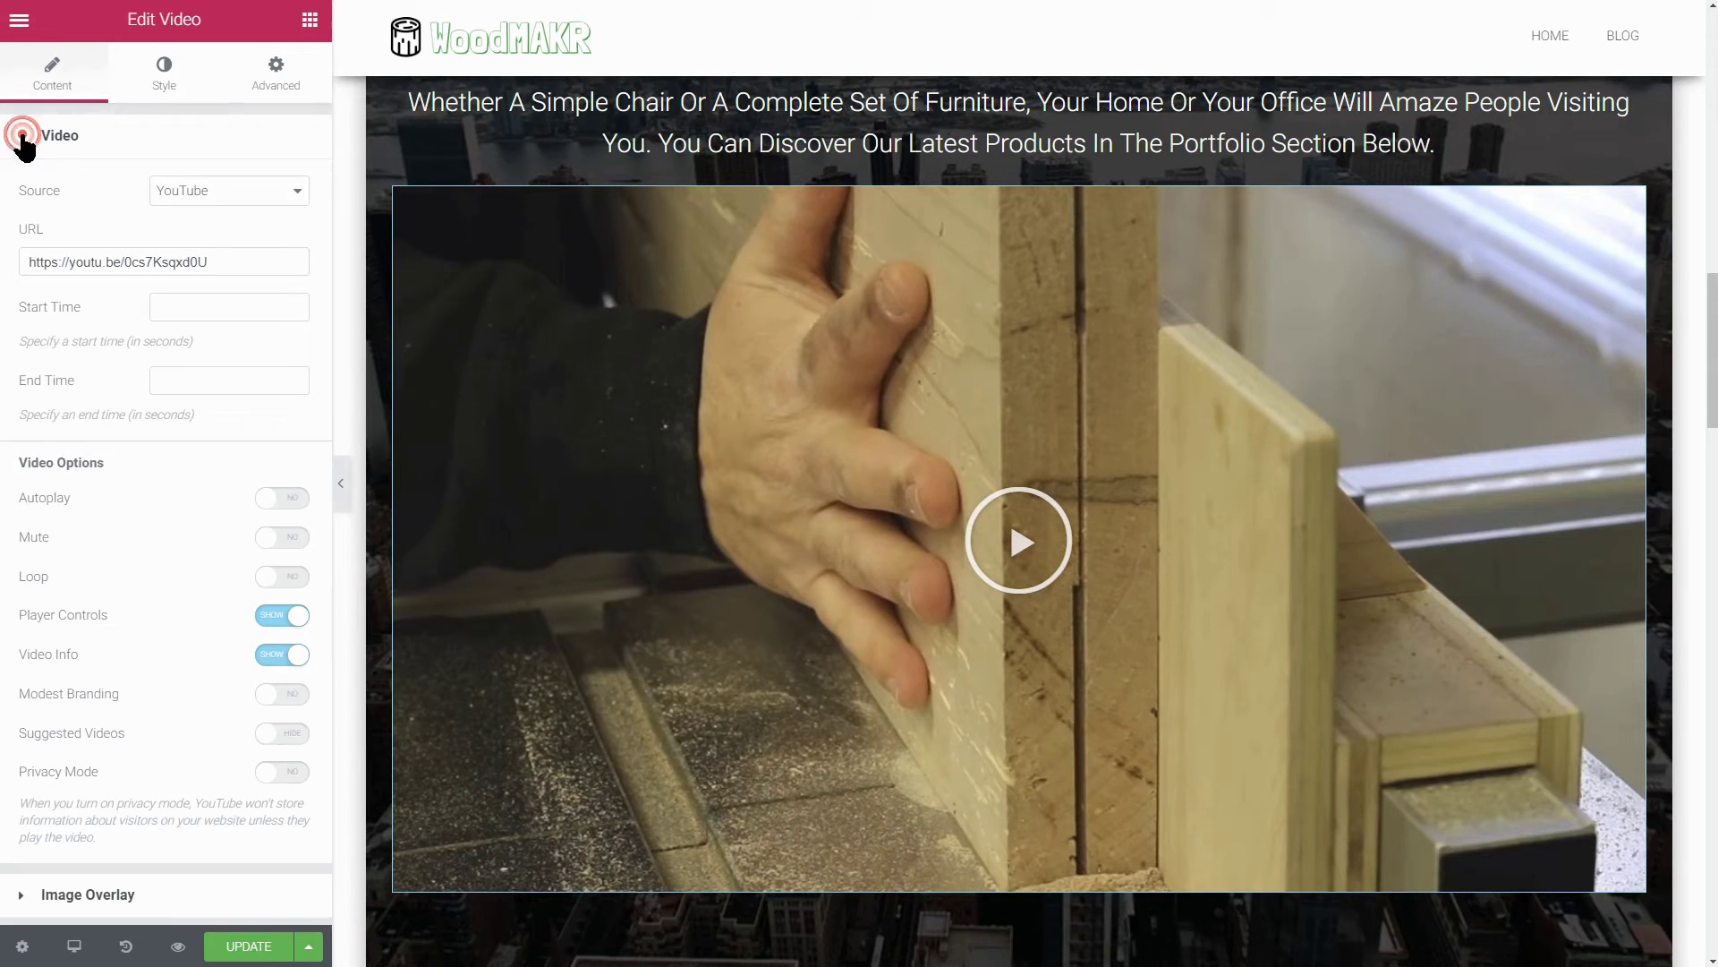
pyautogui.click(298, 615)
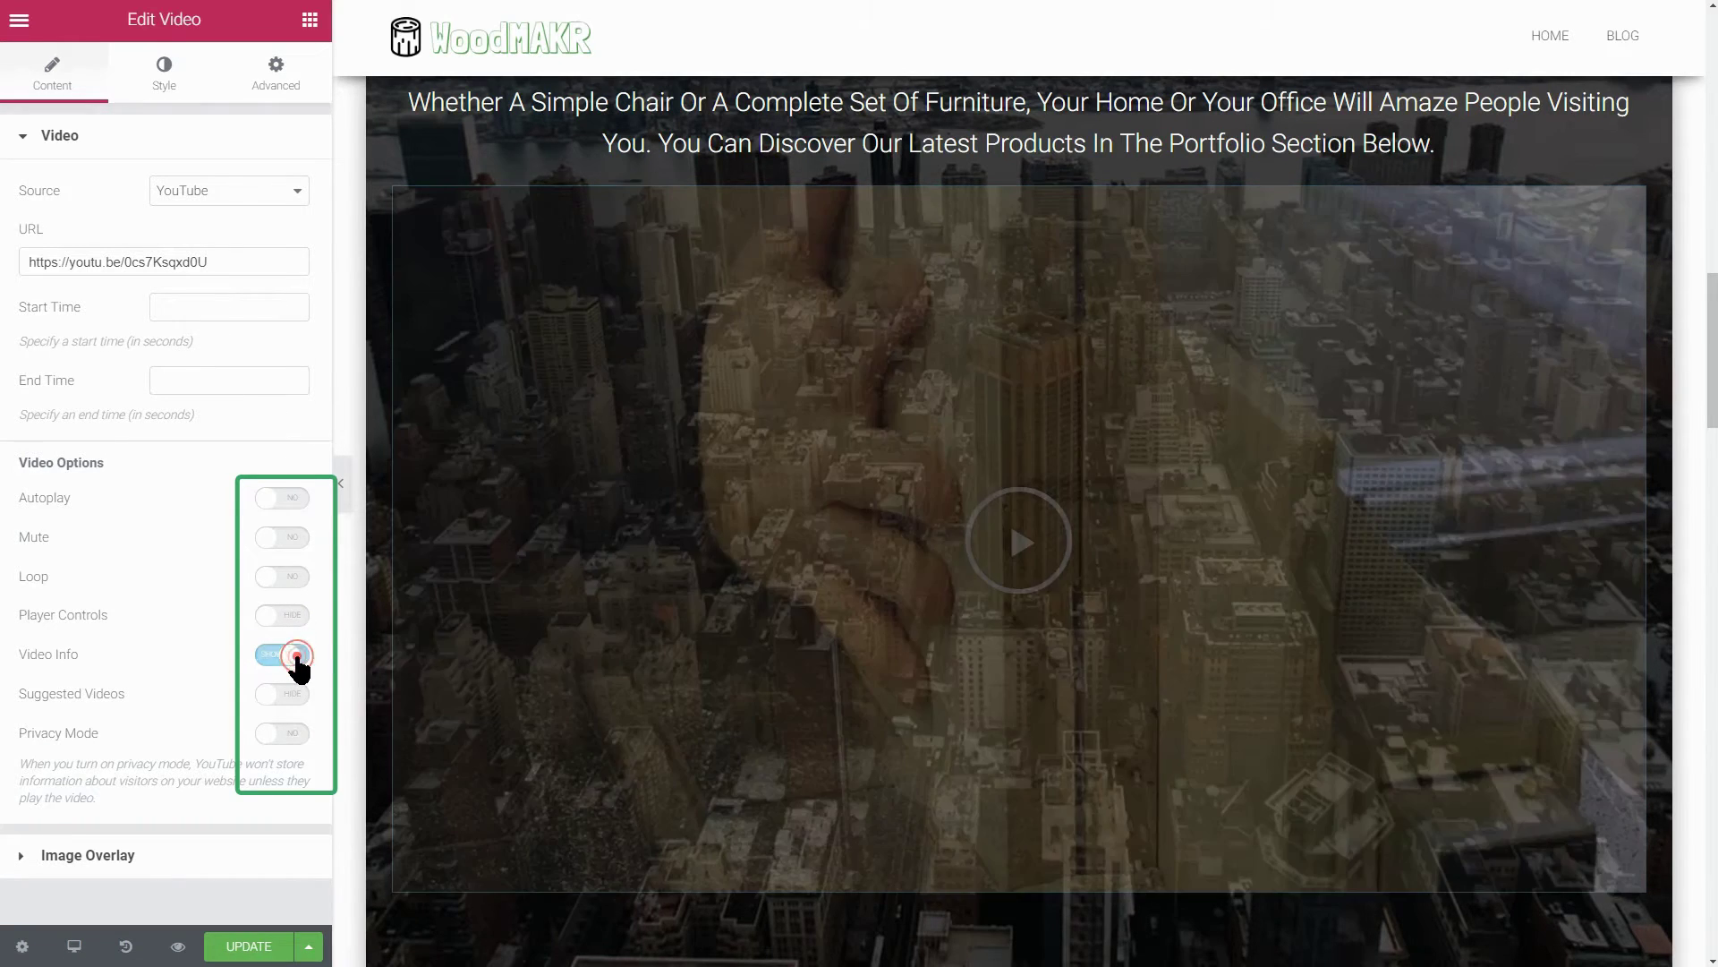
pyautogui.click(298, 656)
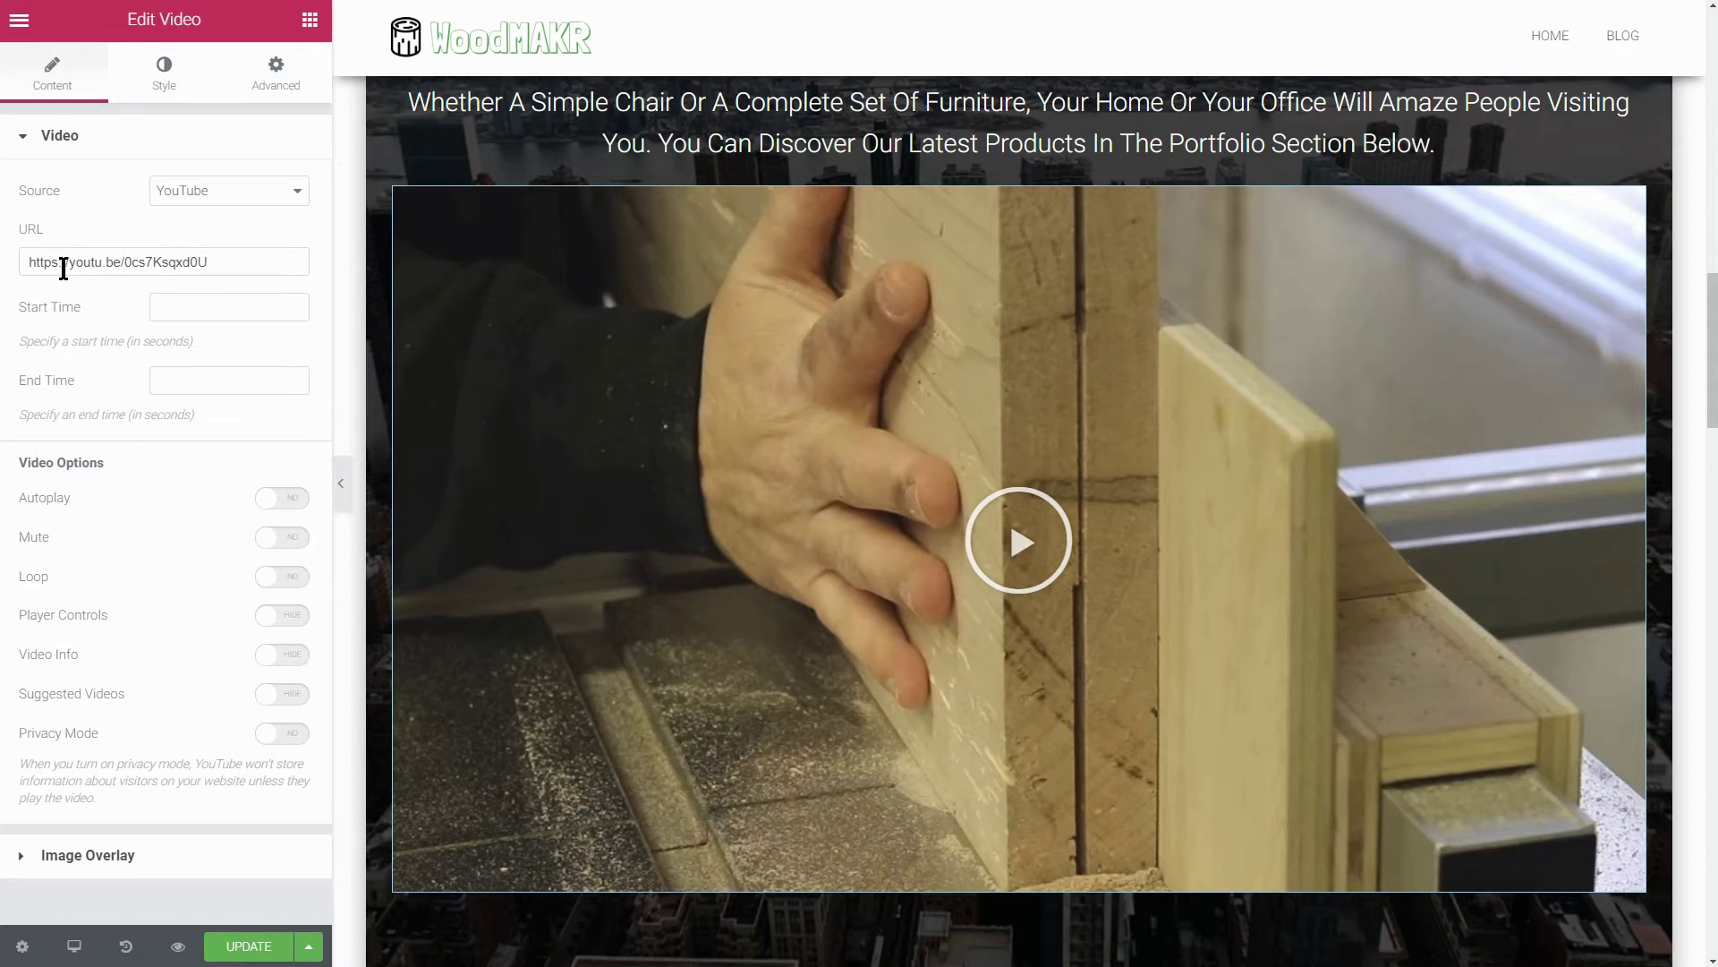
pyautogui.click(24, 137)
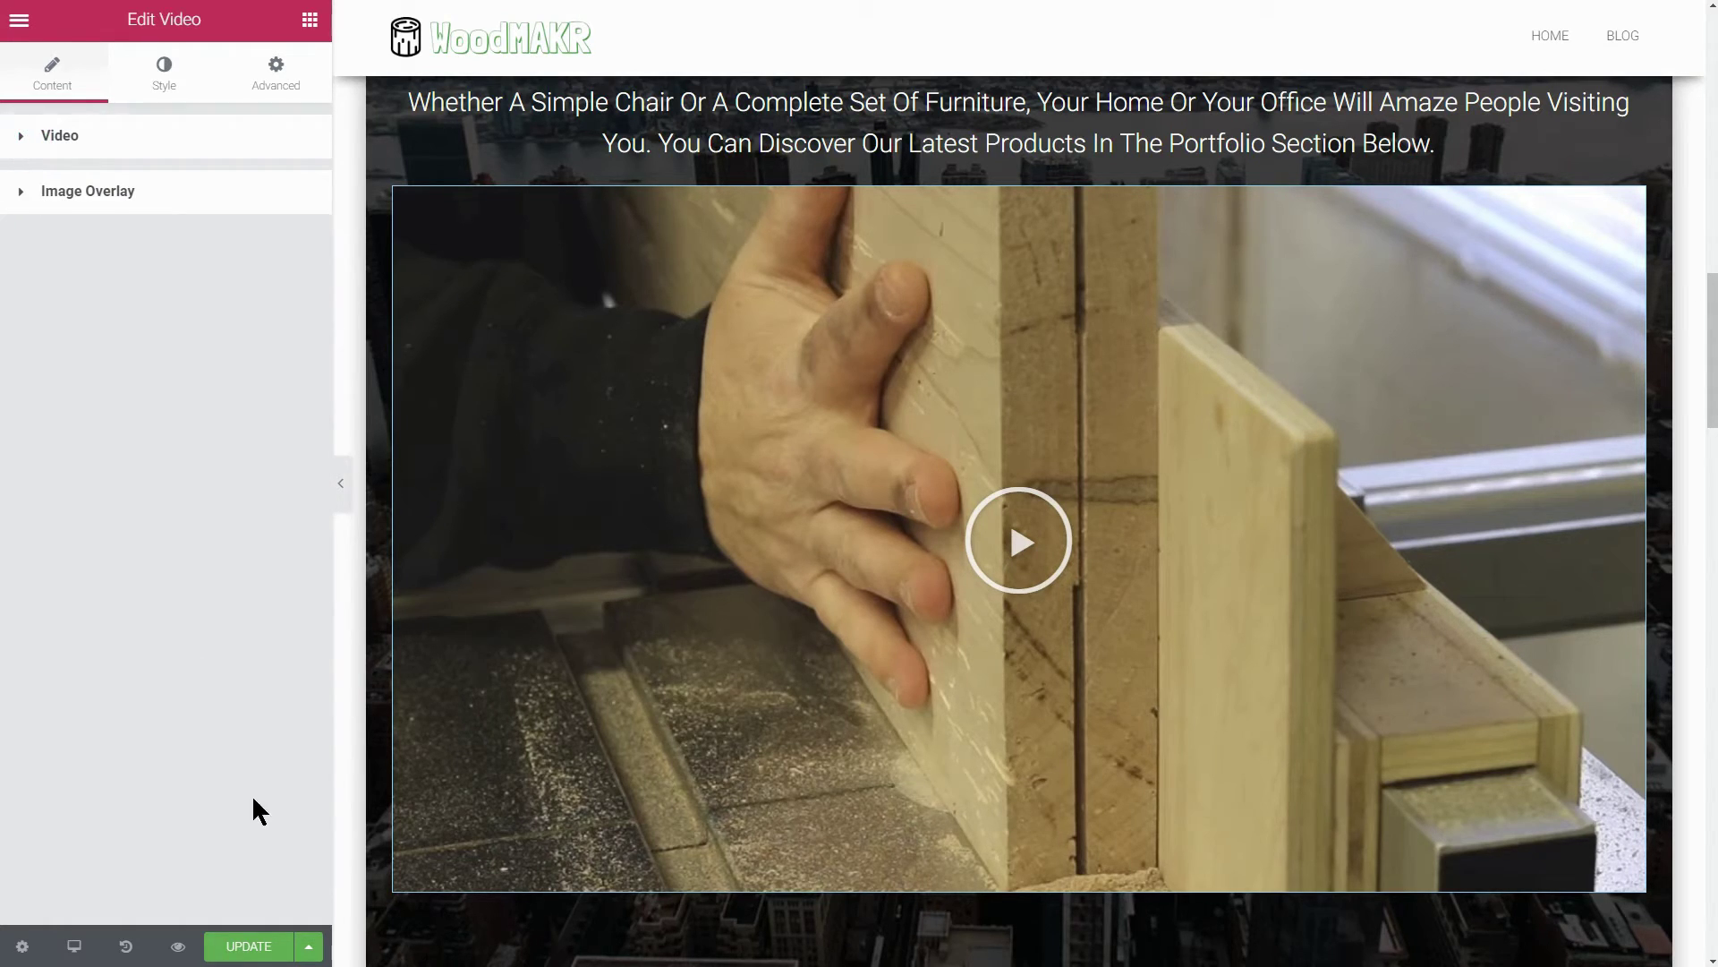
# Save the page changes with Update.
pyautogui.click(254, 942)
pyautogui.scroll(-5, 1204, 738)
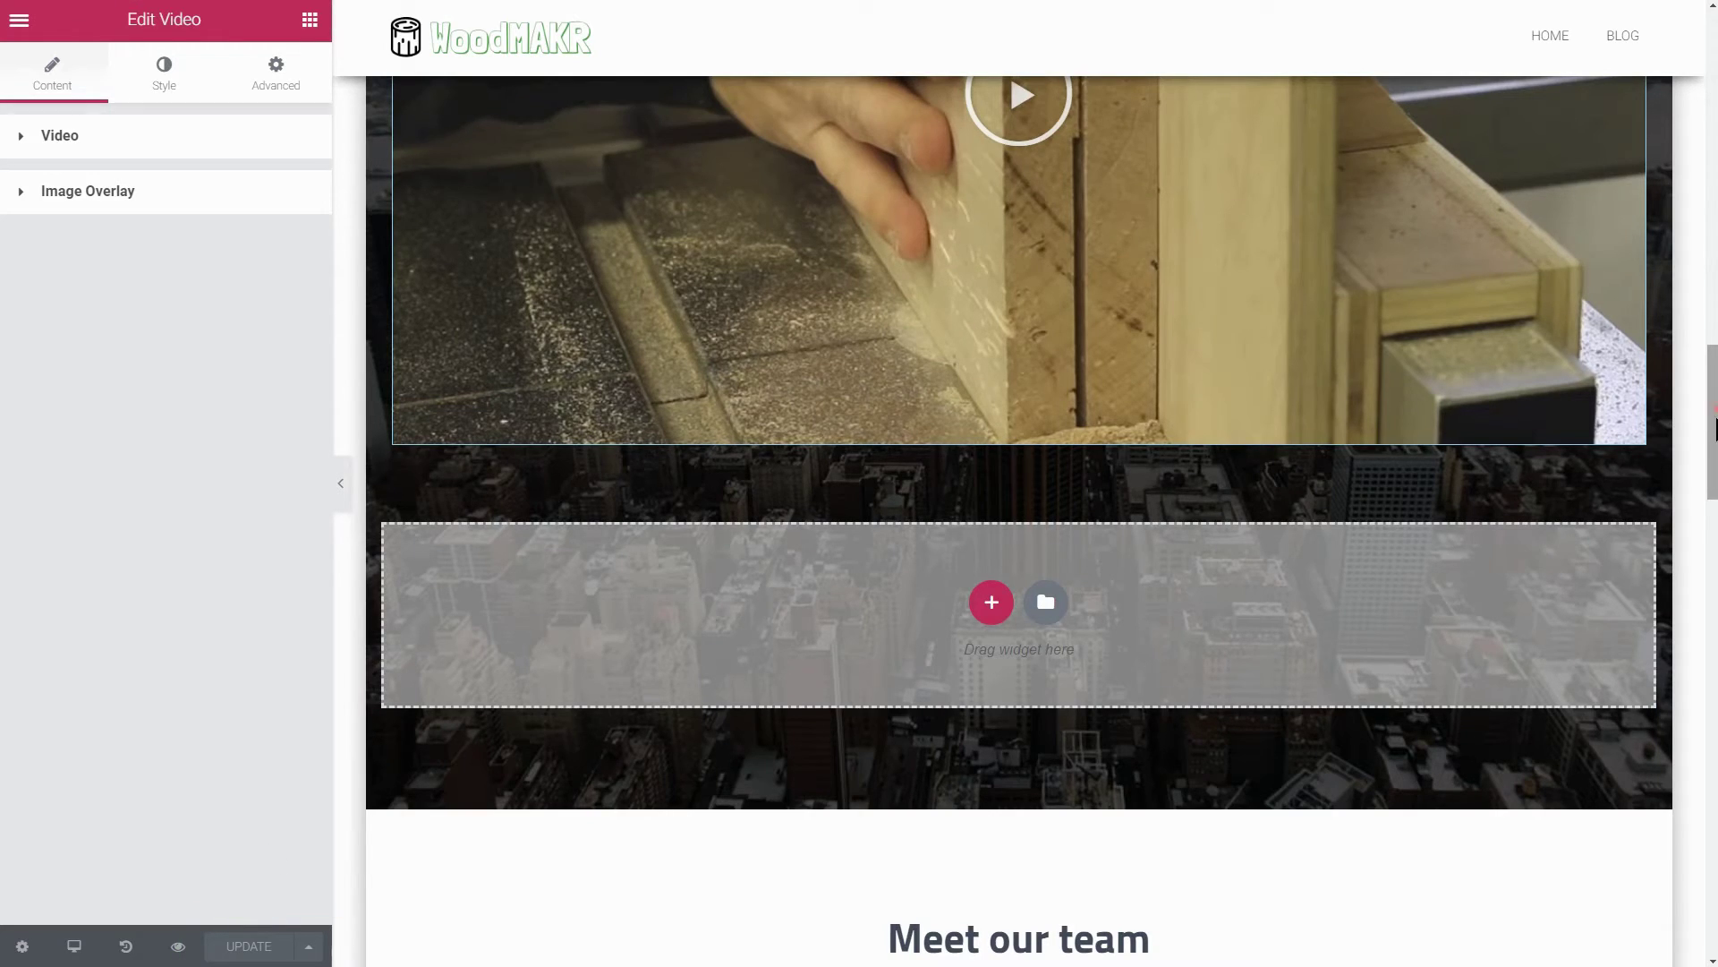
pyautogui.scroll(-2, 1714, 422)
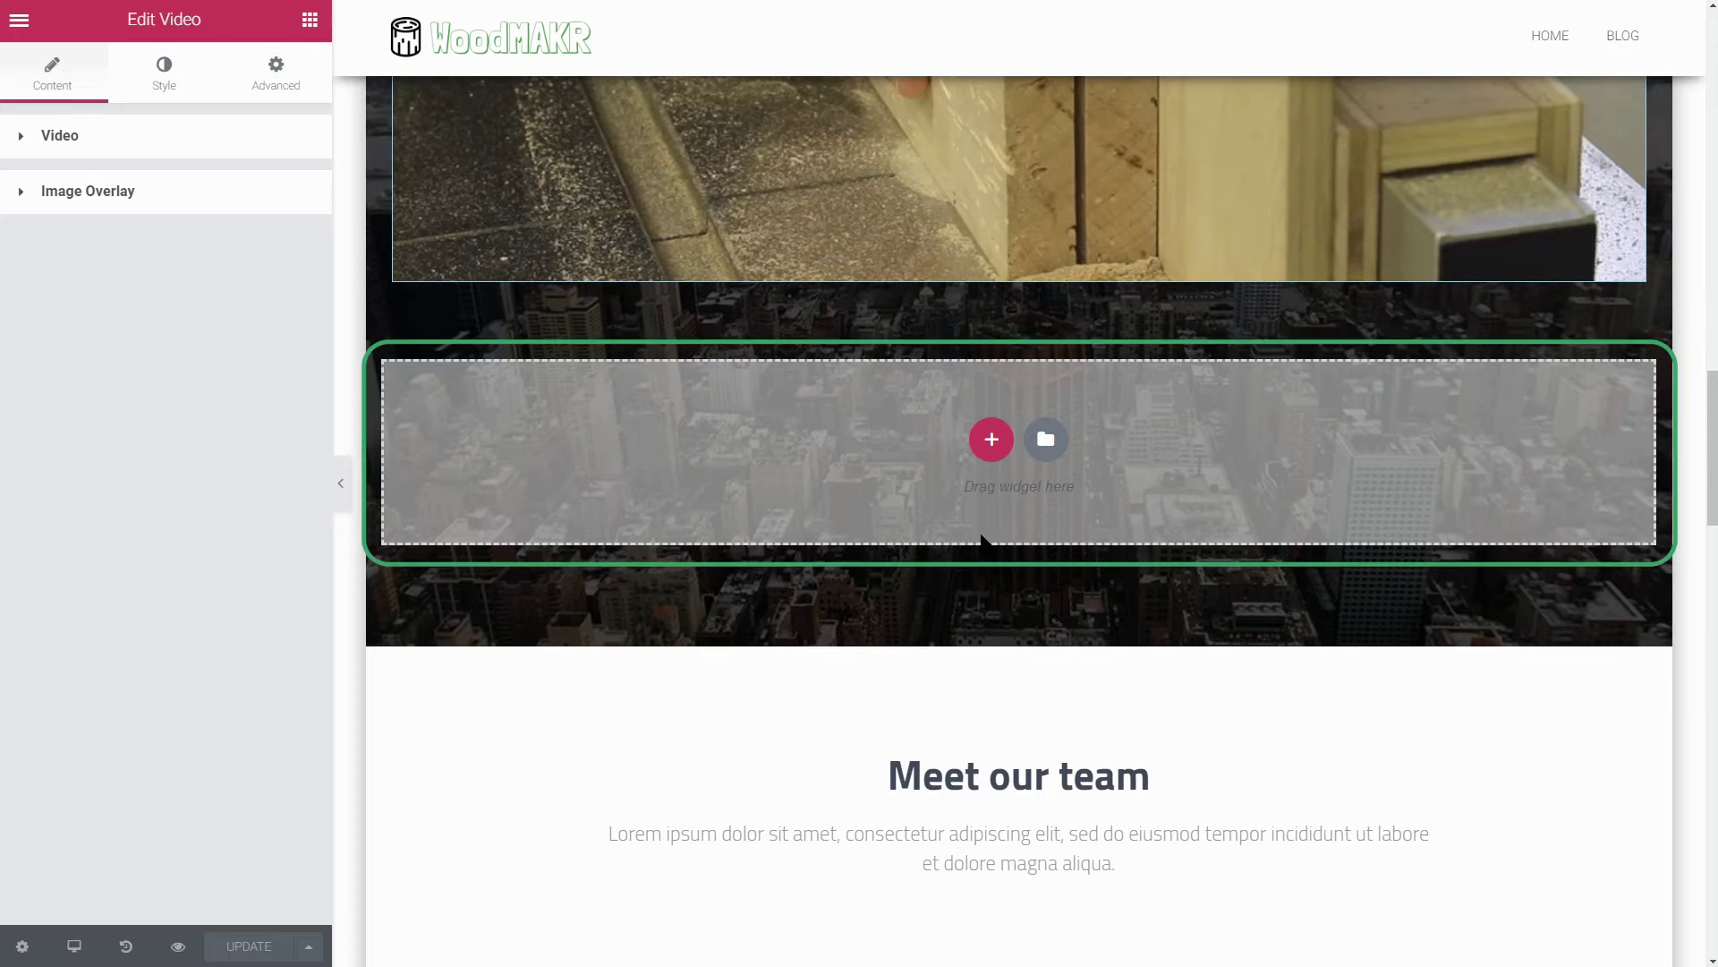
# Add an empty single-column section beneath the video.
pyautogui.click(989, 445)
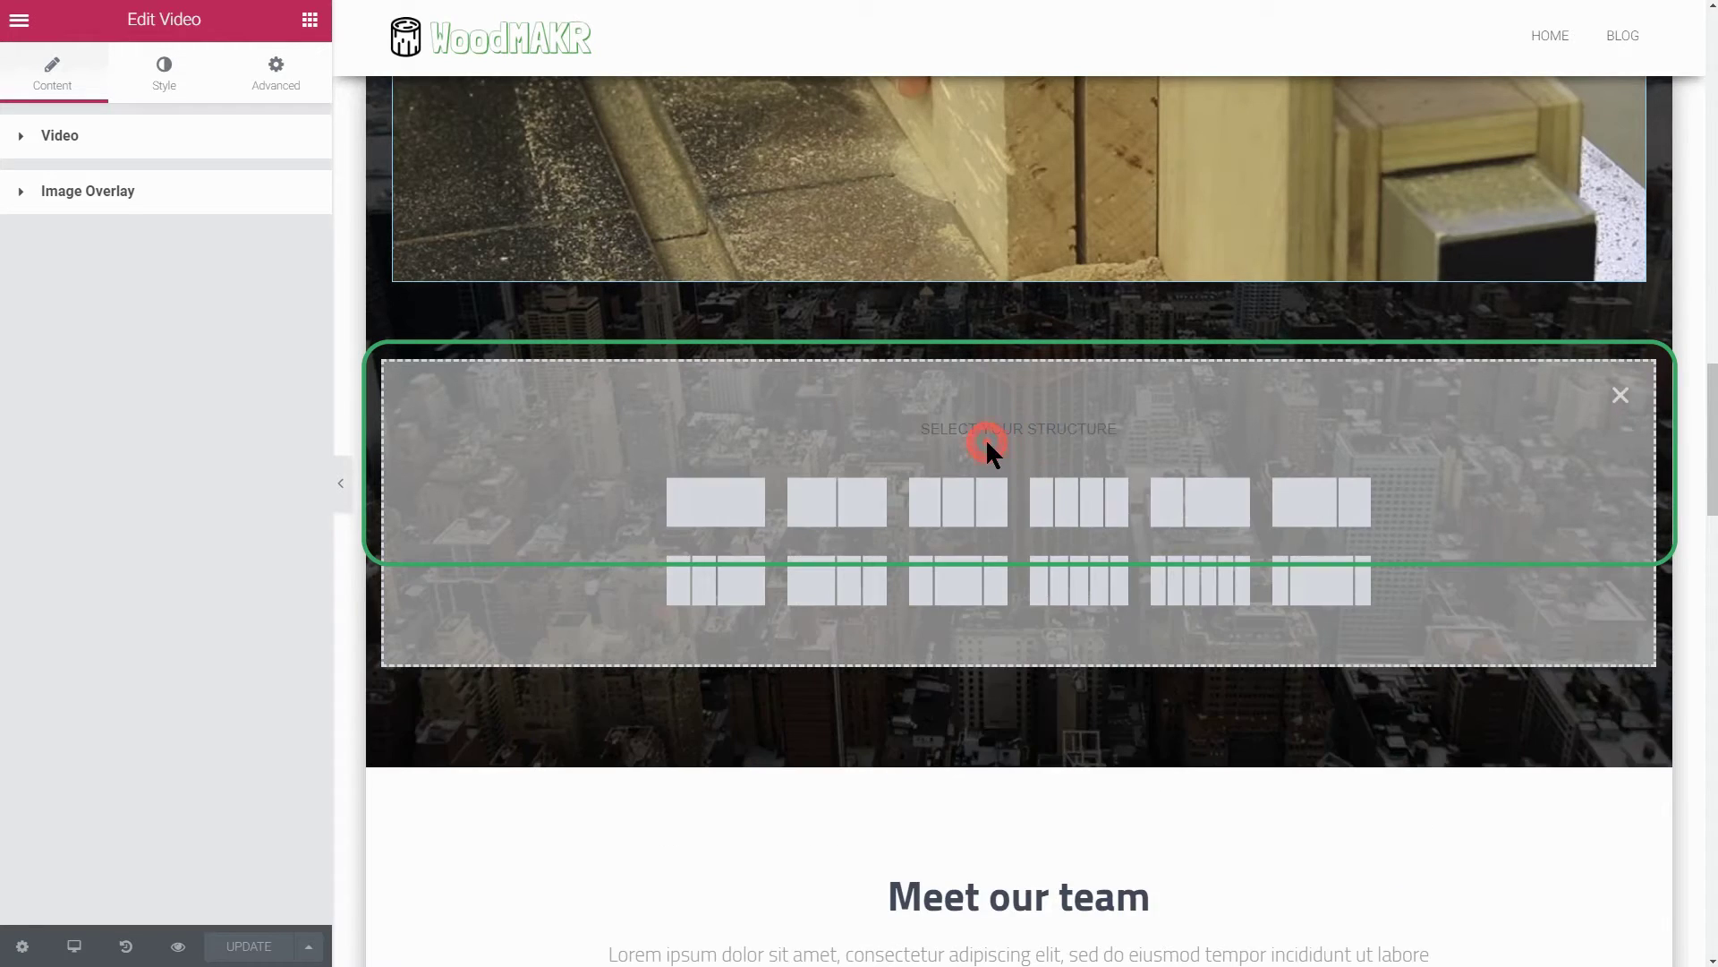
pyautogui.click(751, 499)
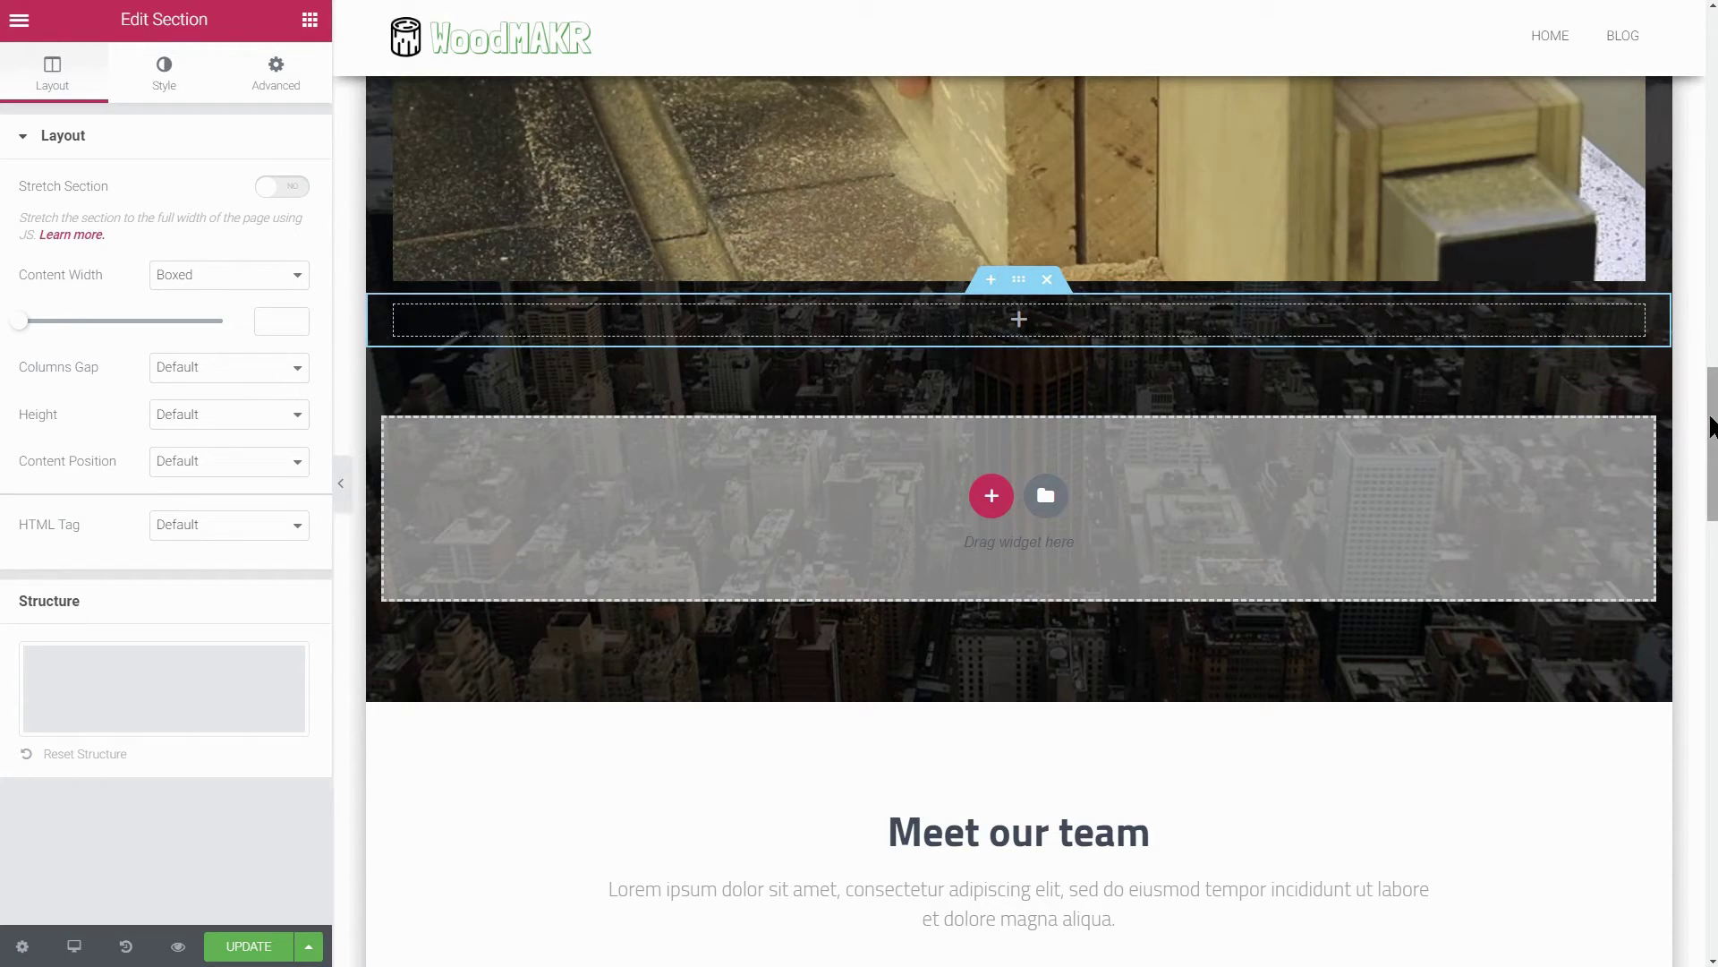
pyautogui.scroll(3, 1705, 425)
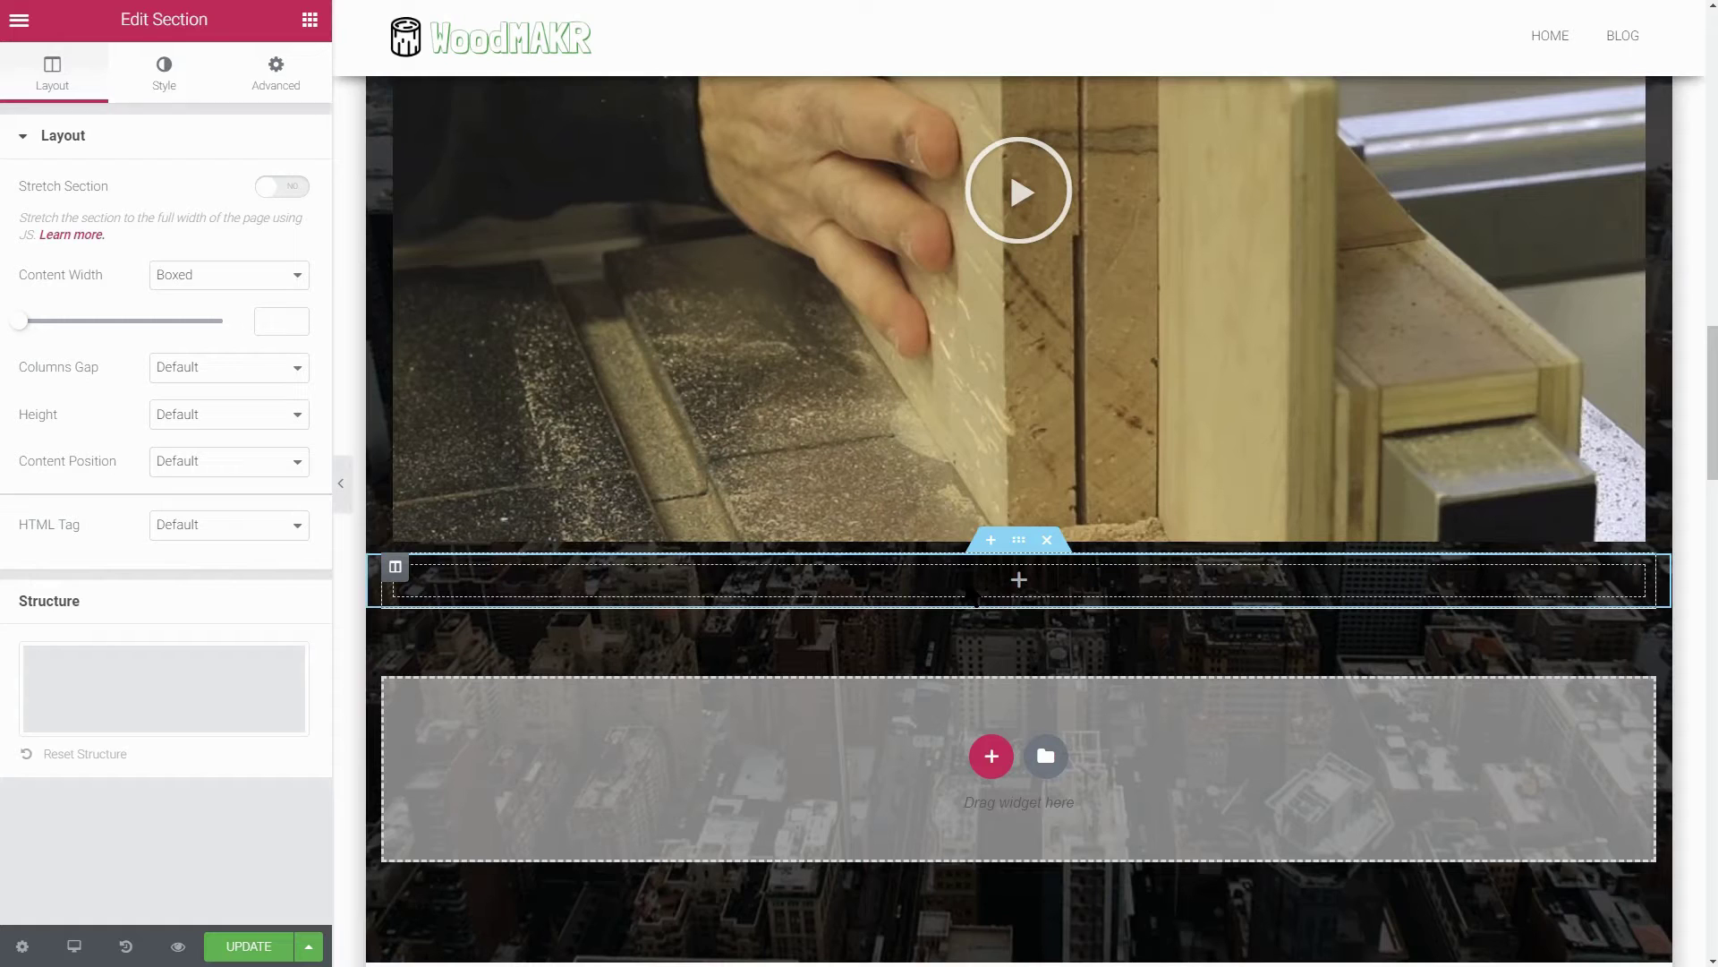
pyautogui.click(310, 19)
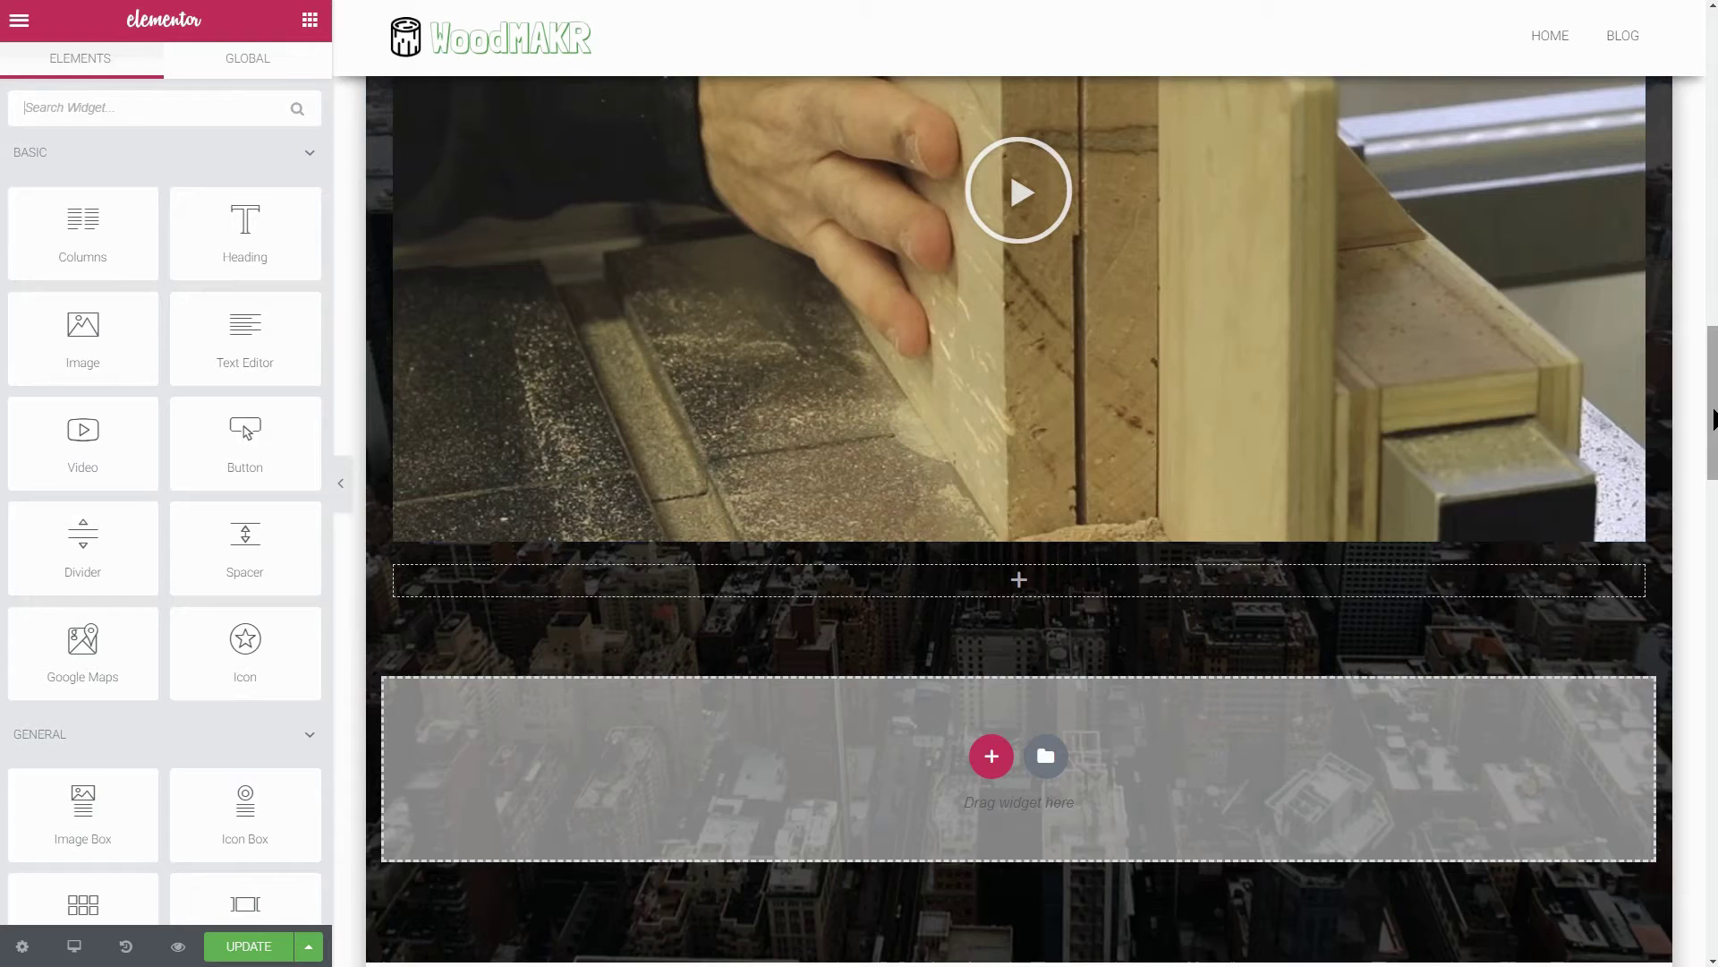
# Duplicate the page heading, move the copy under the video and retitle it 'Image Gallery'.
pyautogui.moveTo(1711, 403); pyautogui.dragTo(1712, 291)
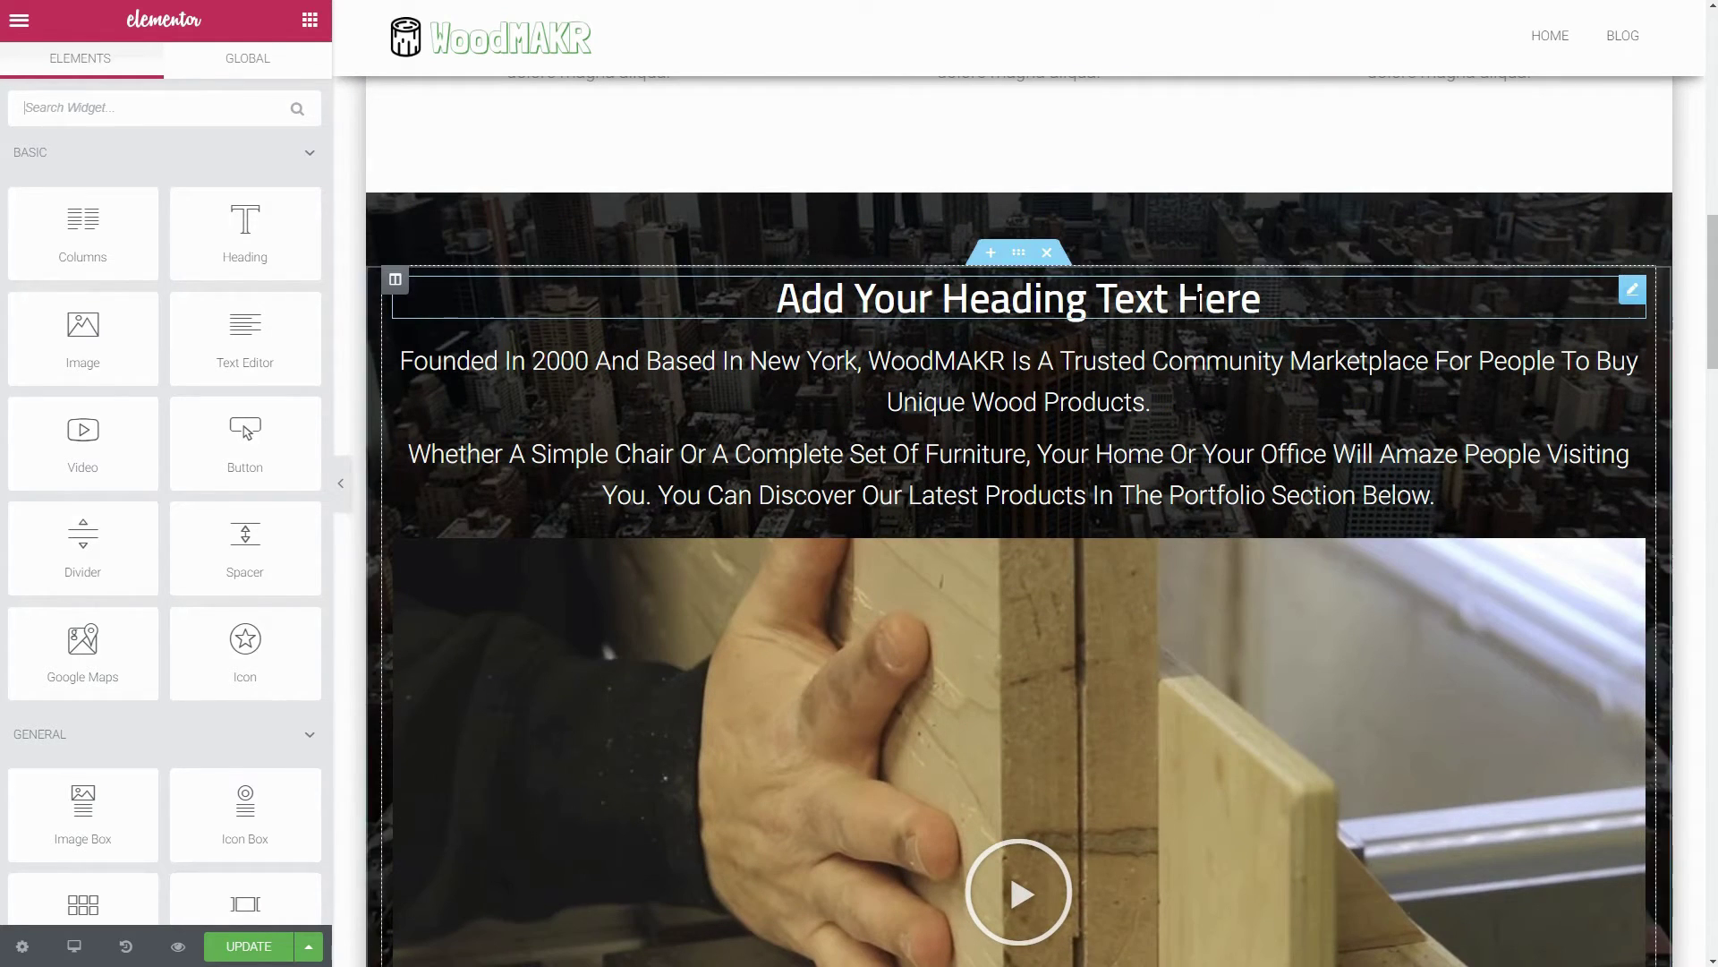
pyautogui.rightClick(1630, 304)
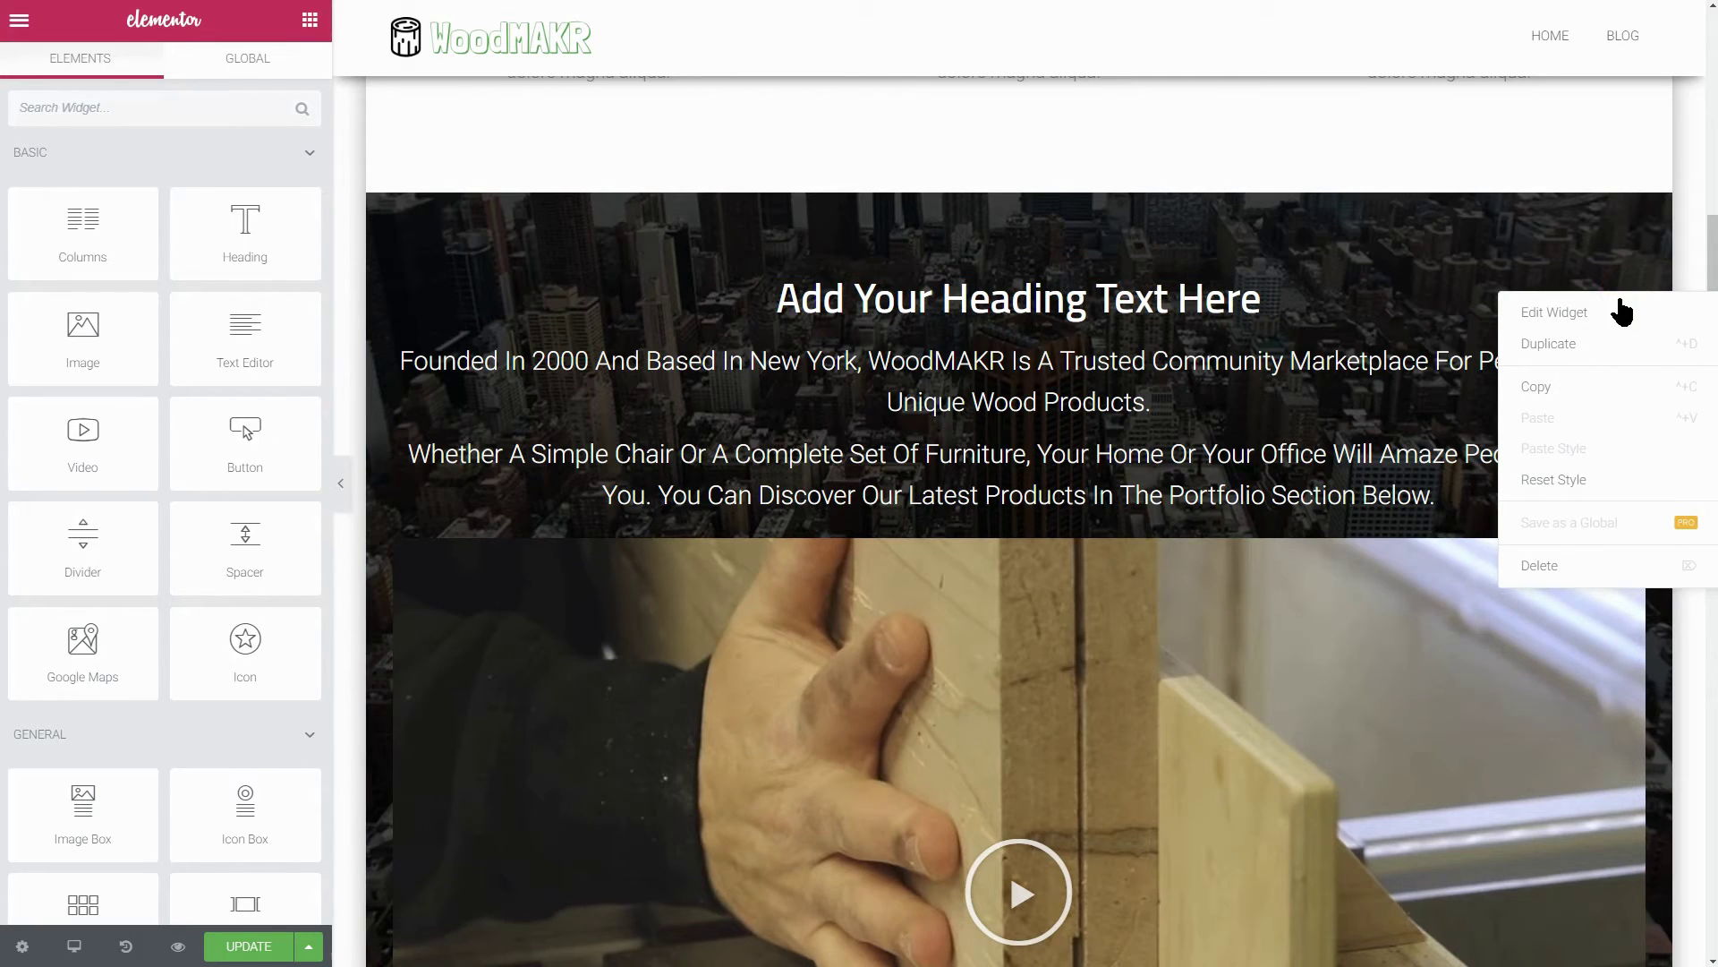
pyautogui.click(1566, 344)
pyautogui.moveTo(1626, 351); pyautogui.dragTo(1326, 725)
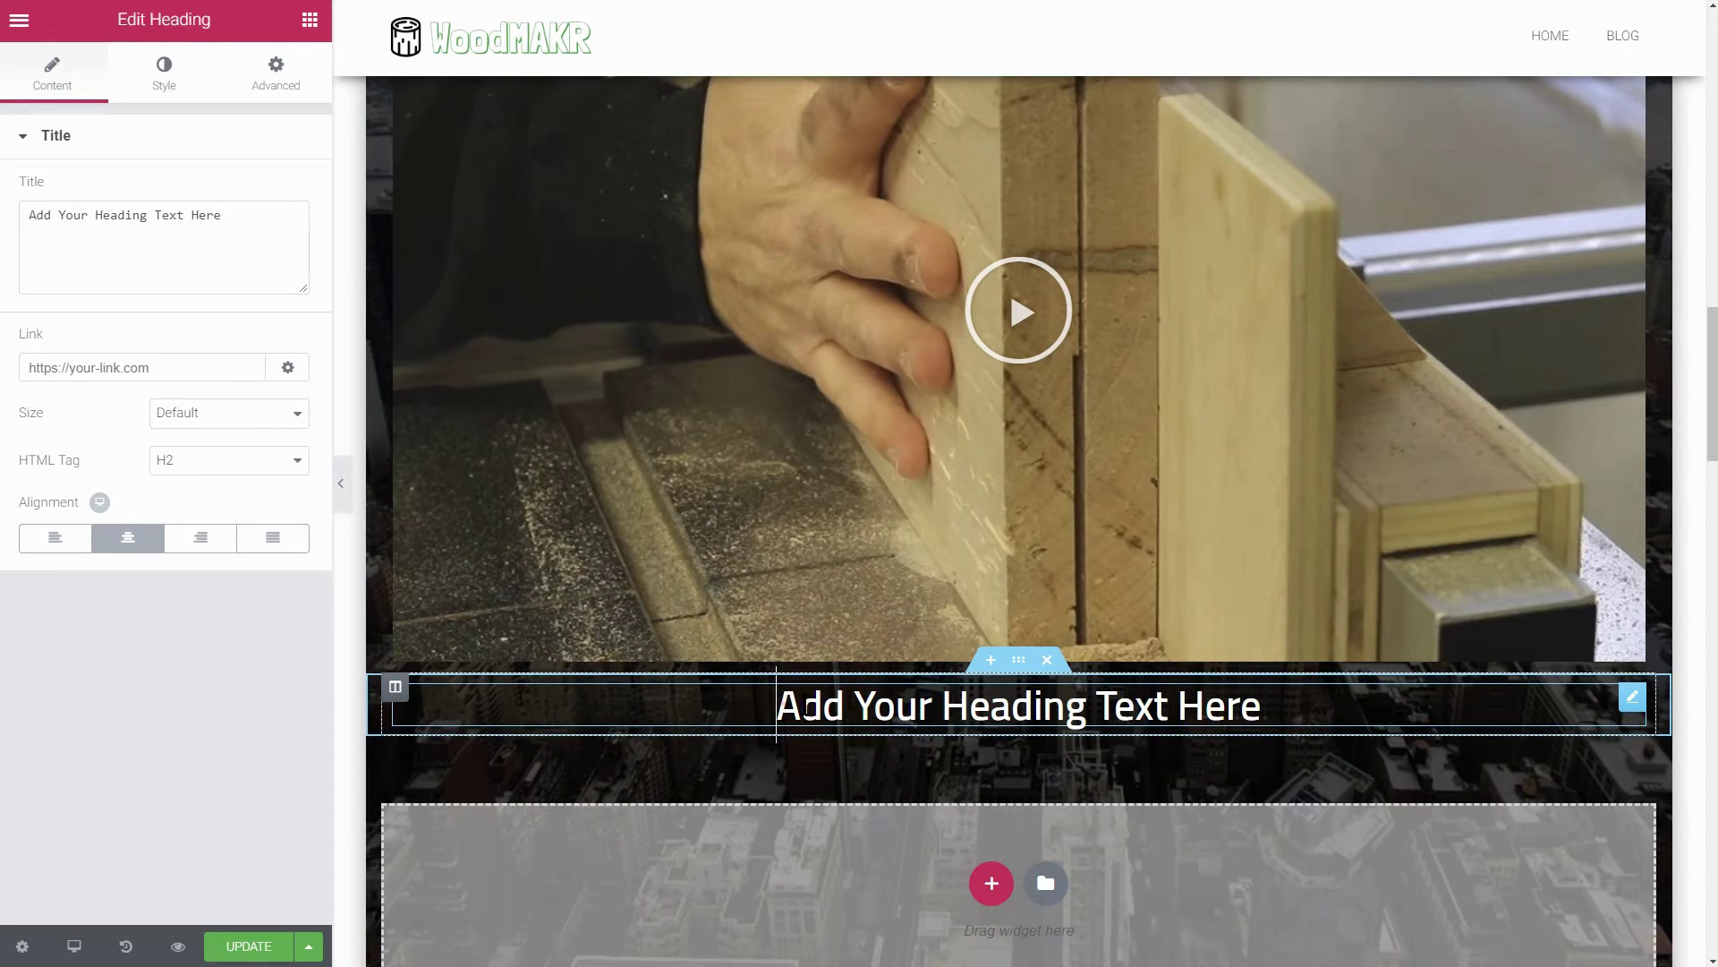
pyautogui.moveTo(777, 707); pyautogui.dragTo(1267, 716)
pyautogui.write('Ima')
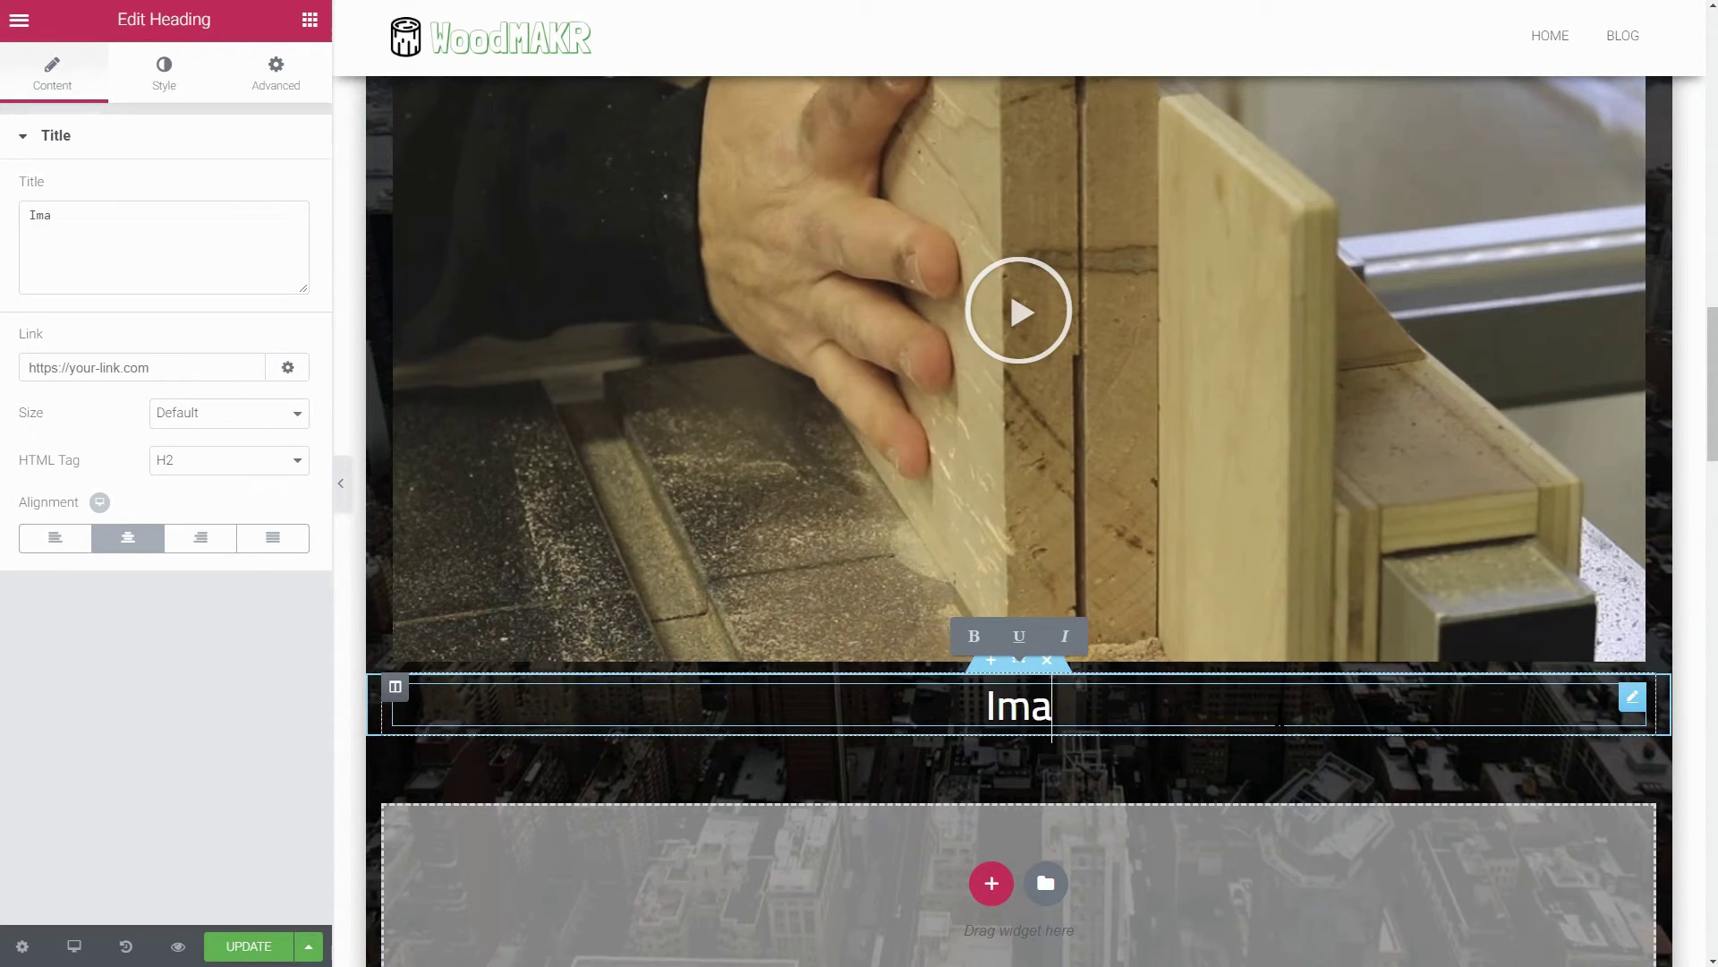
pyautogui.write('ge Gallery')
pyautogui.hotkey('ctrl', '-')
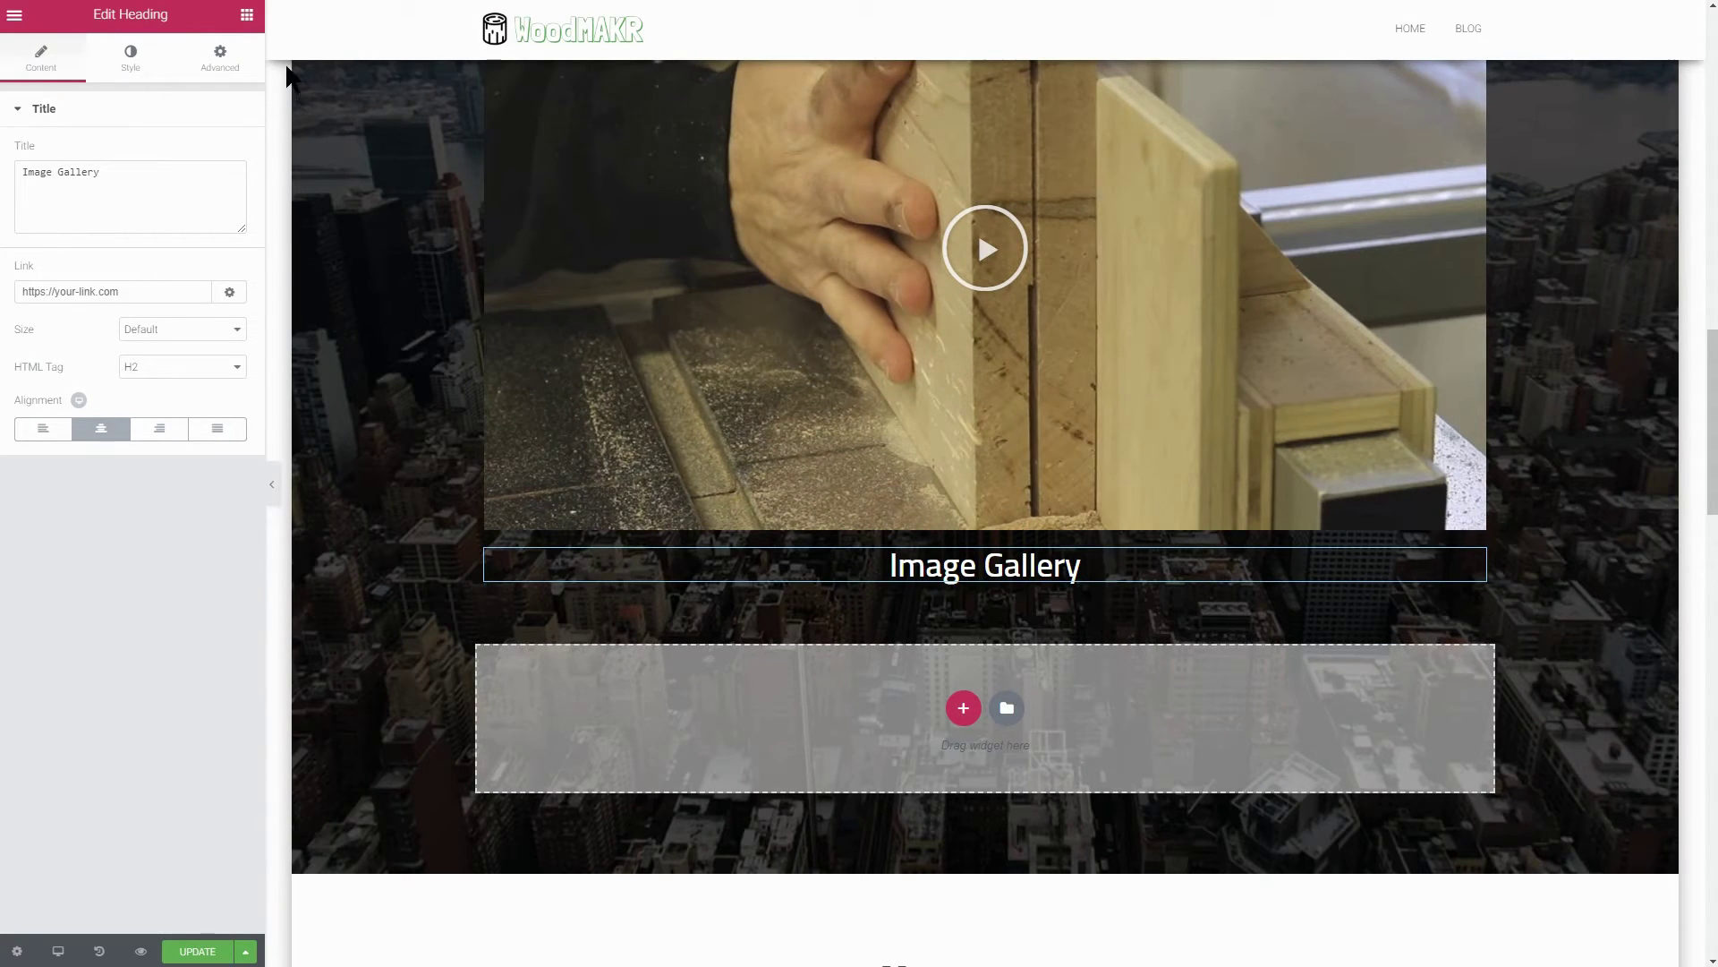
pyautogui.click(247, 16)
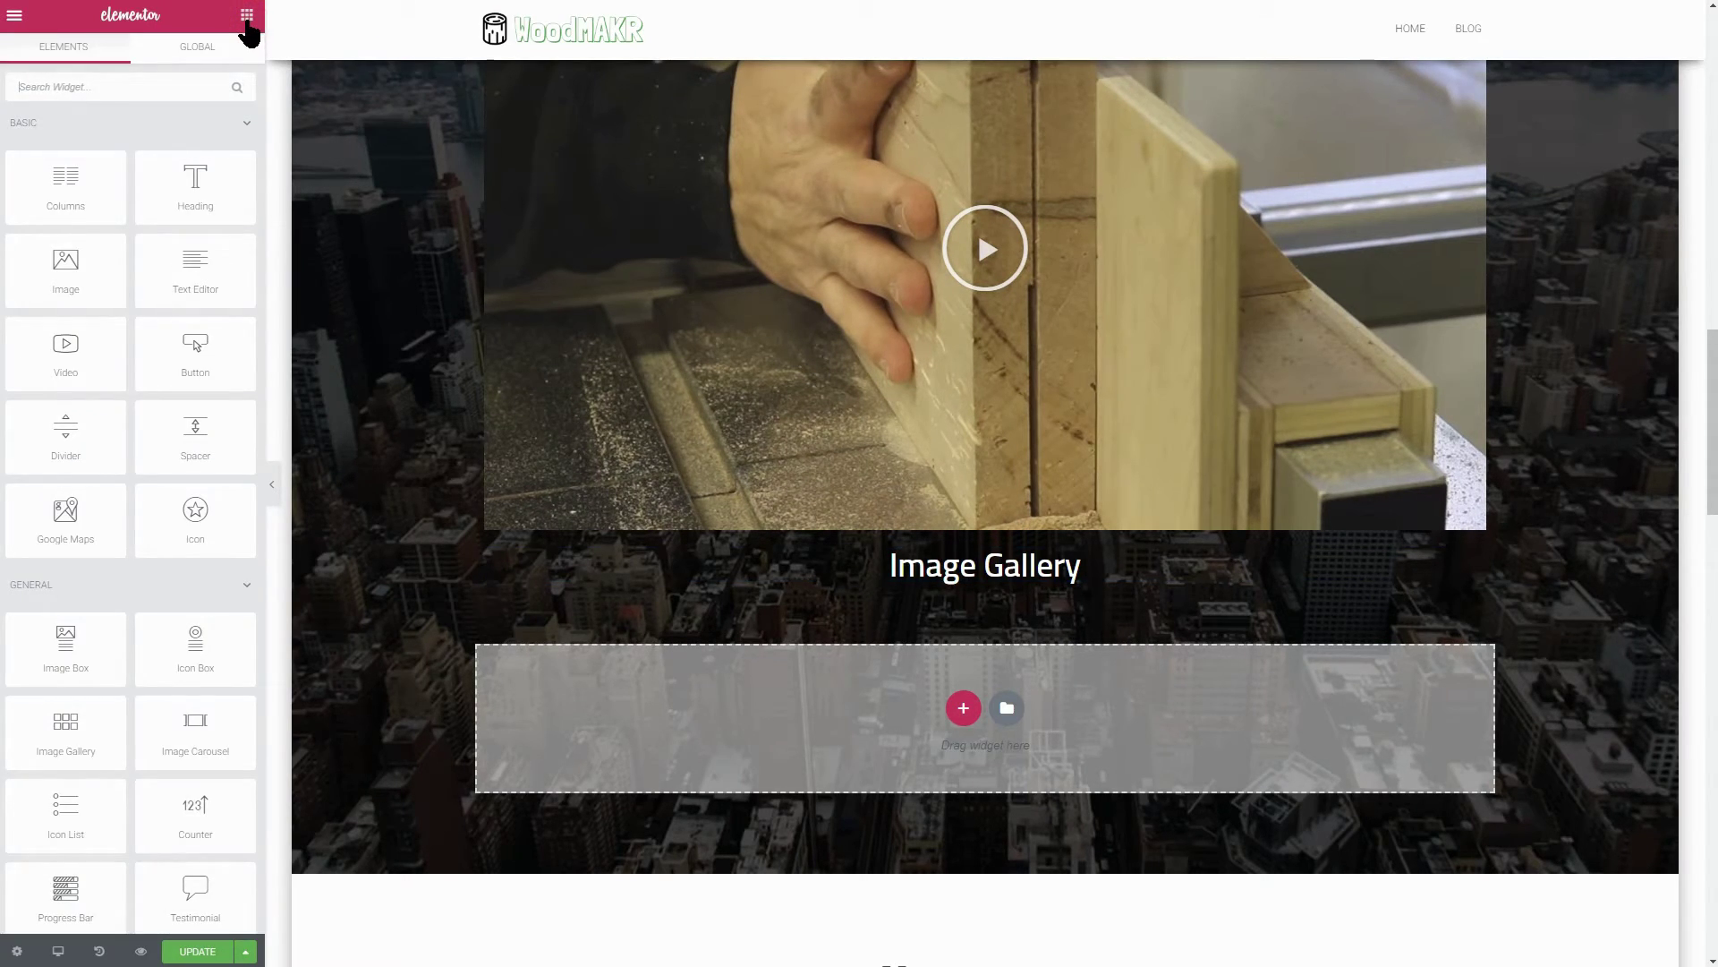
pyautogui.scroll(-5, 153, 392)
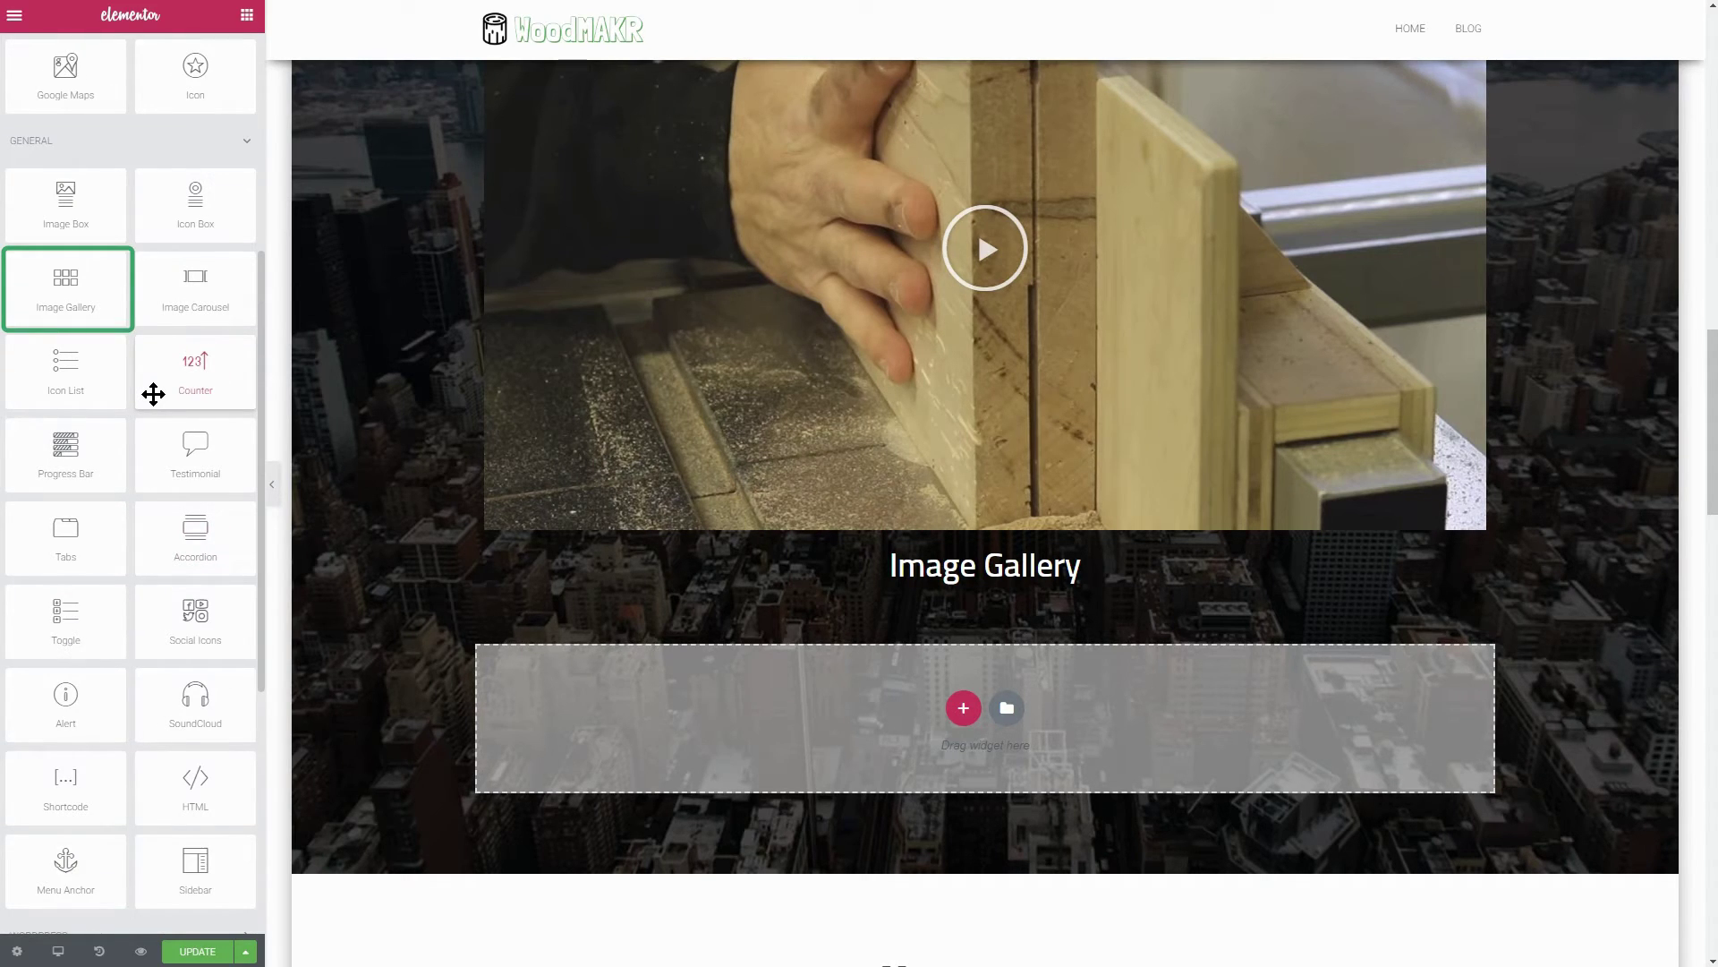
# Add an Image Gallery widget with newly uploaded board, heart and axe photos.
pyautogui.moveTo(77, 284); pyautogui.dragTo(1019, 583)
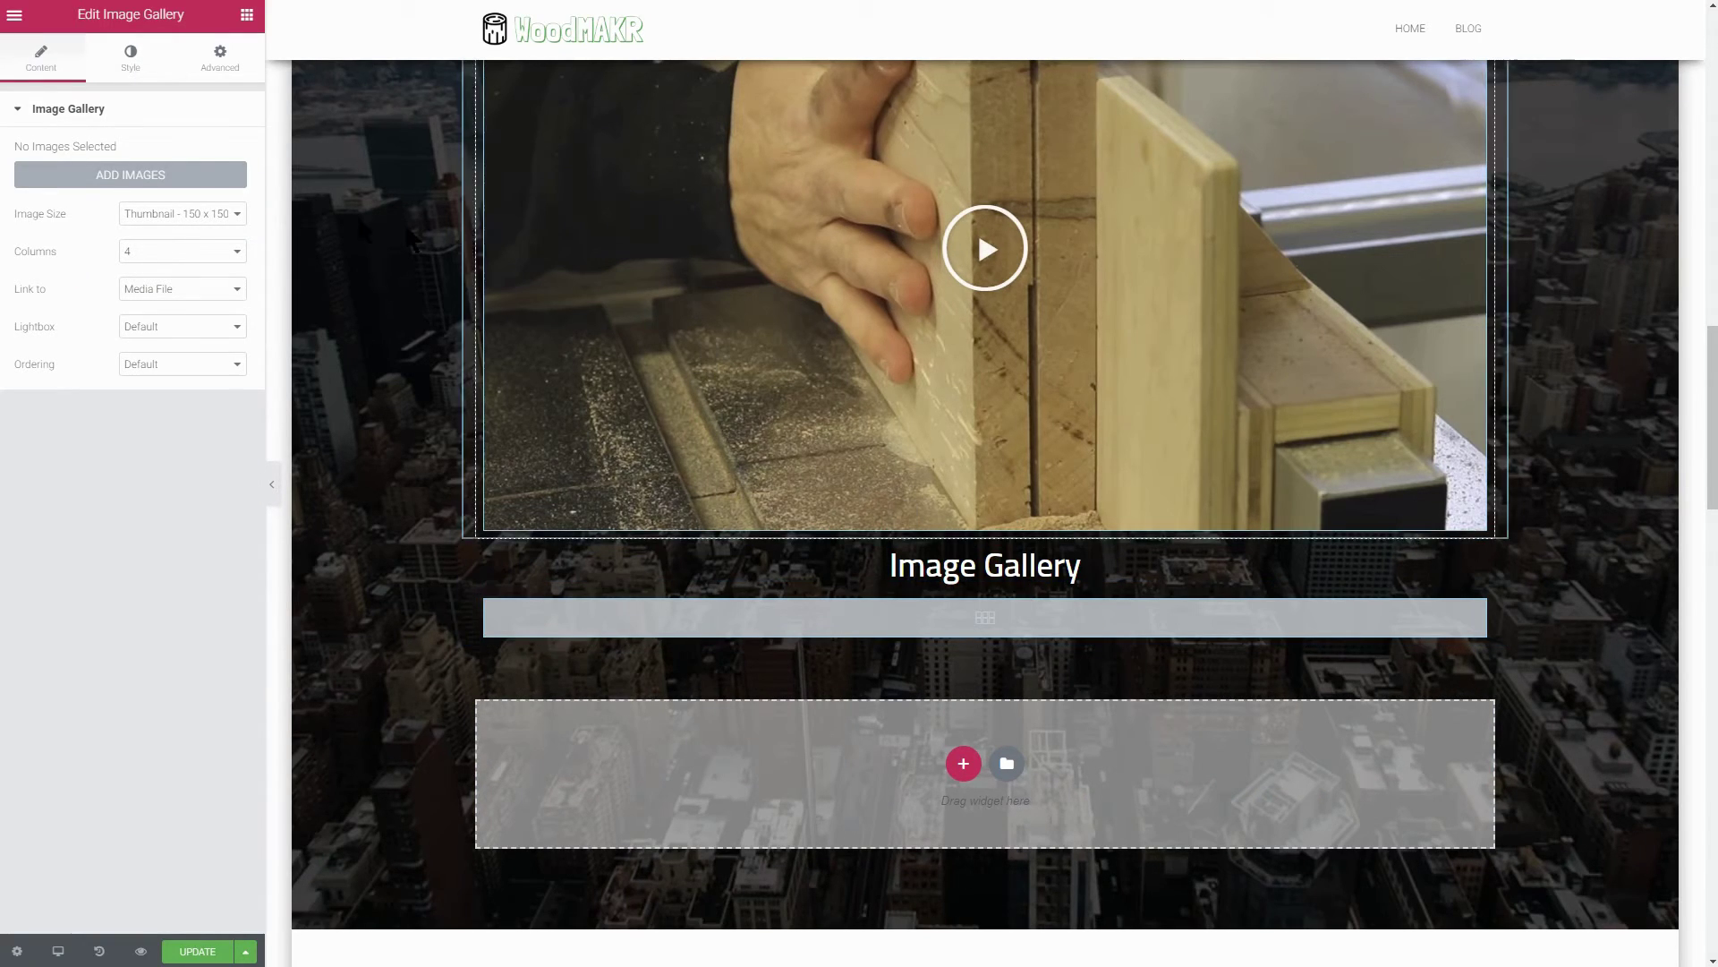
pyautogui.click(157, 179)
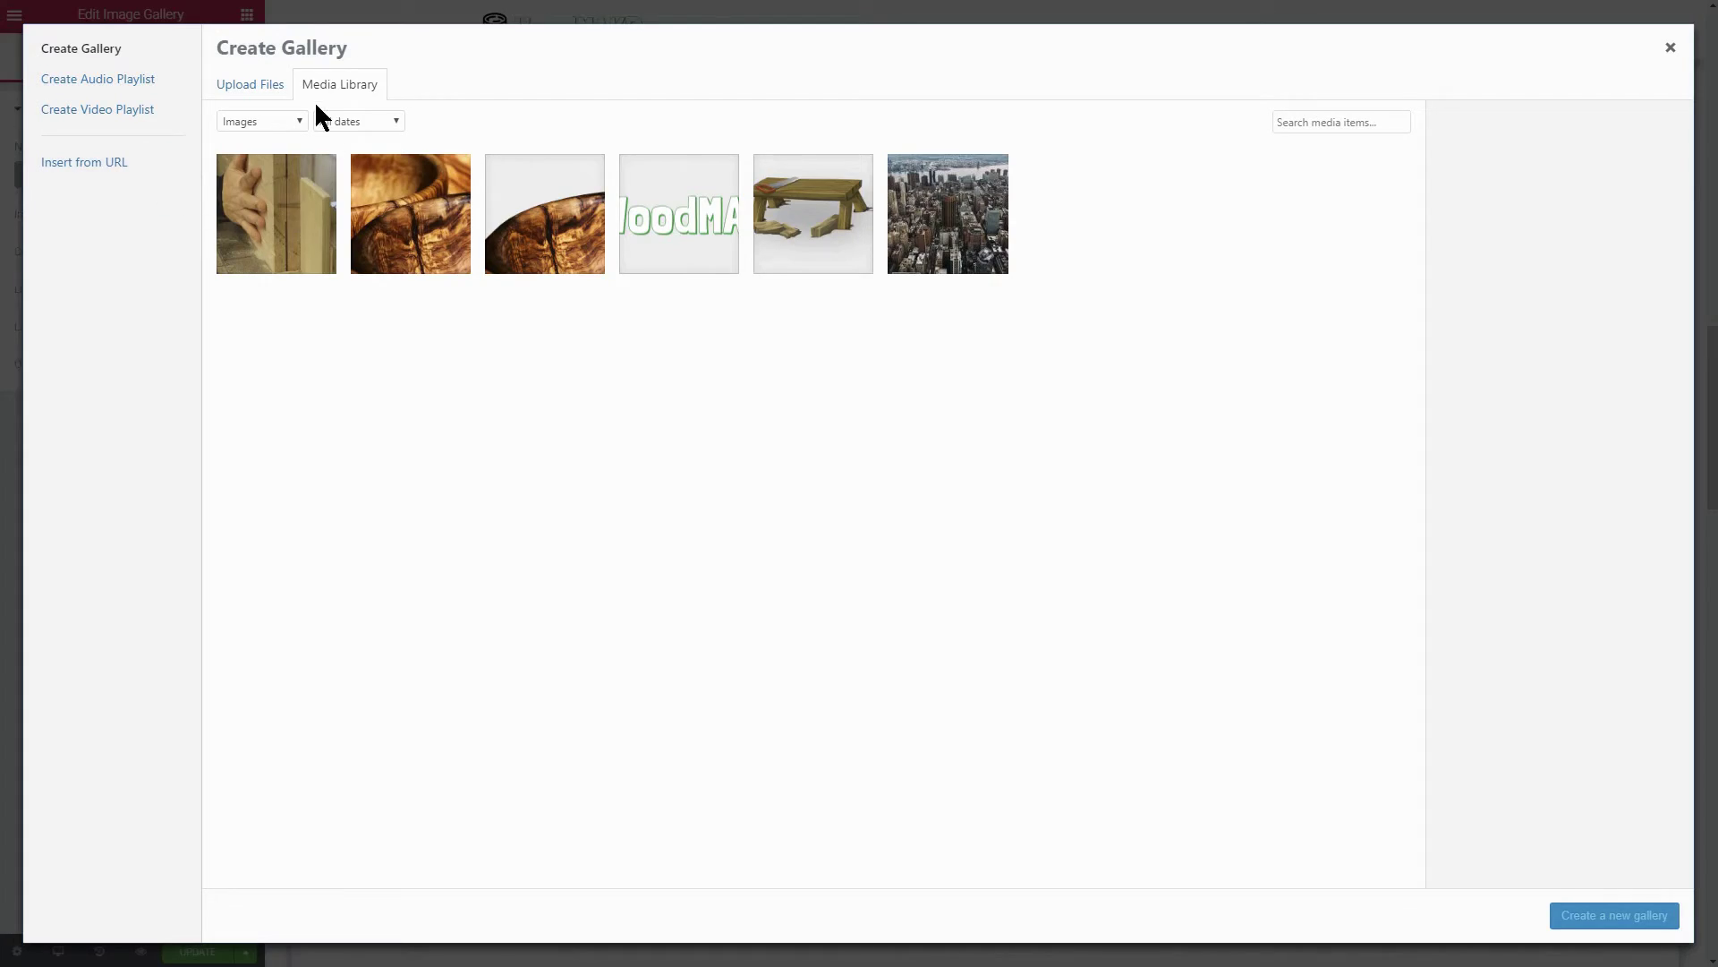
pyautogui.click(247, 87)
pyautogui.click(940, 426)
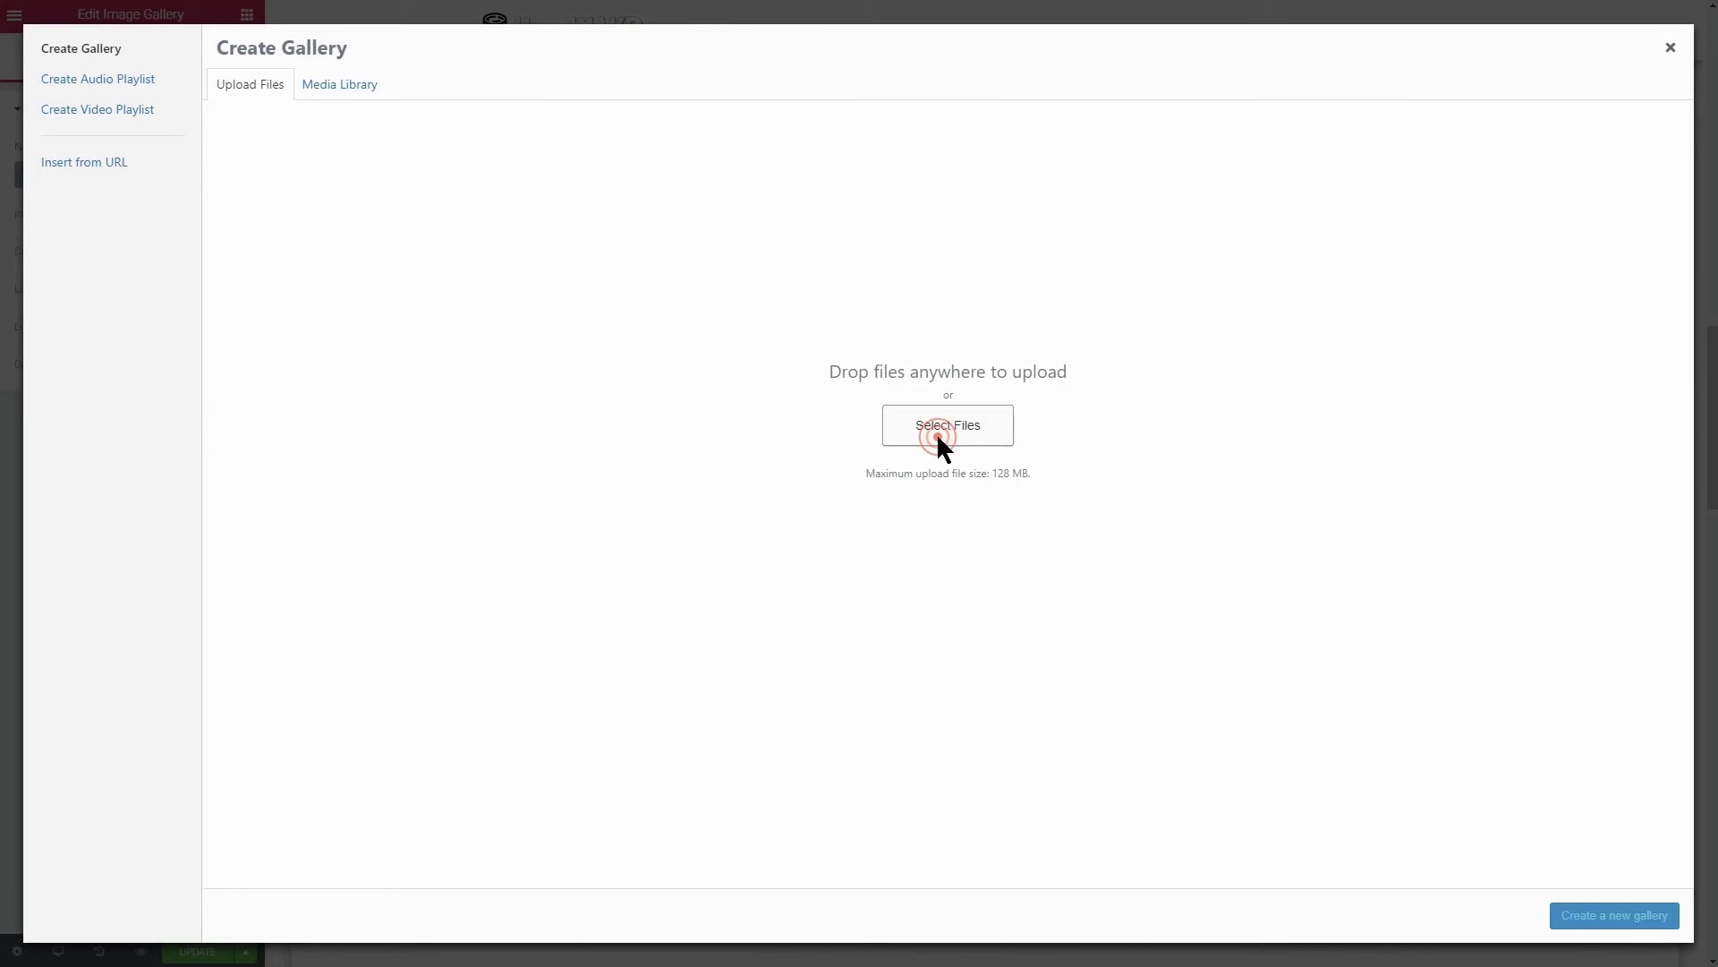
pyautogui.click(1199, 439)
pyautogui.keyDown('ctrl'); pyautogui.click(902, 553); pyautogui.keyUp('ctrl')
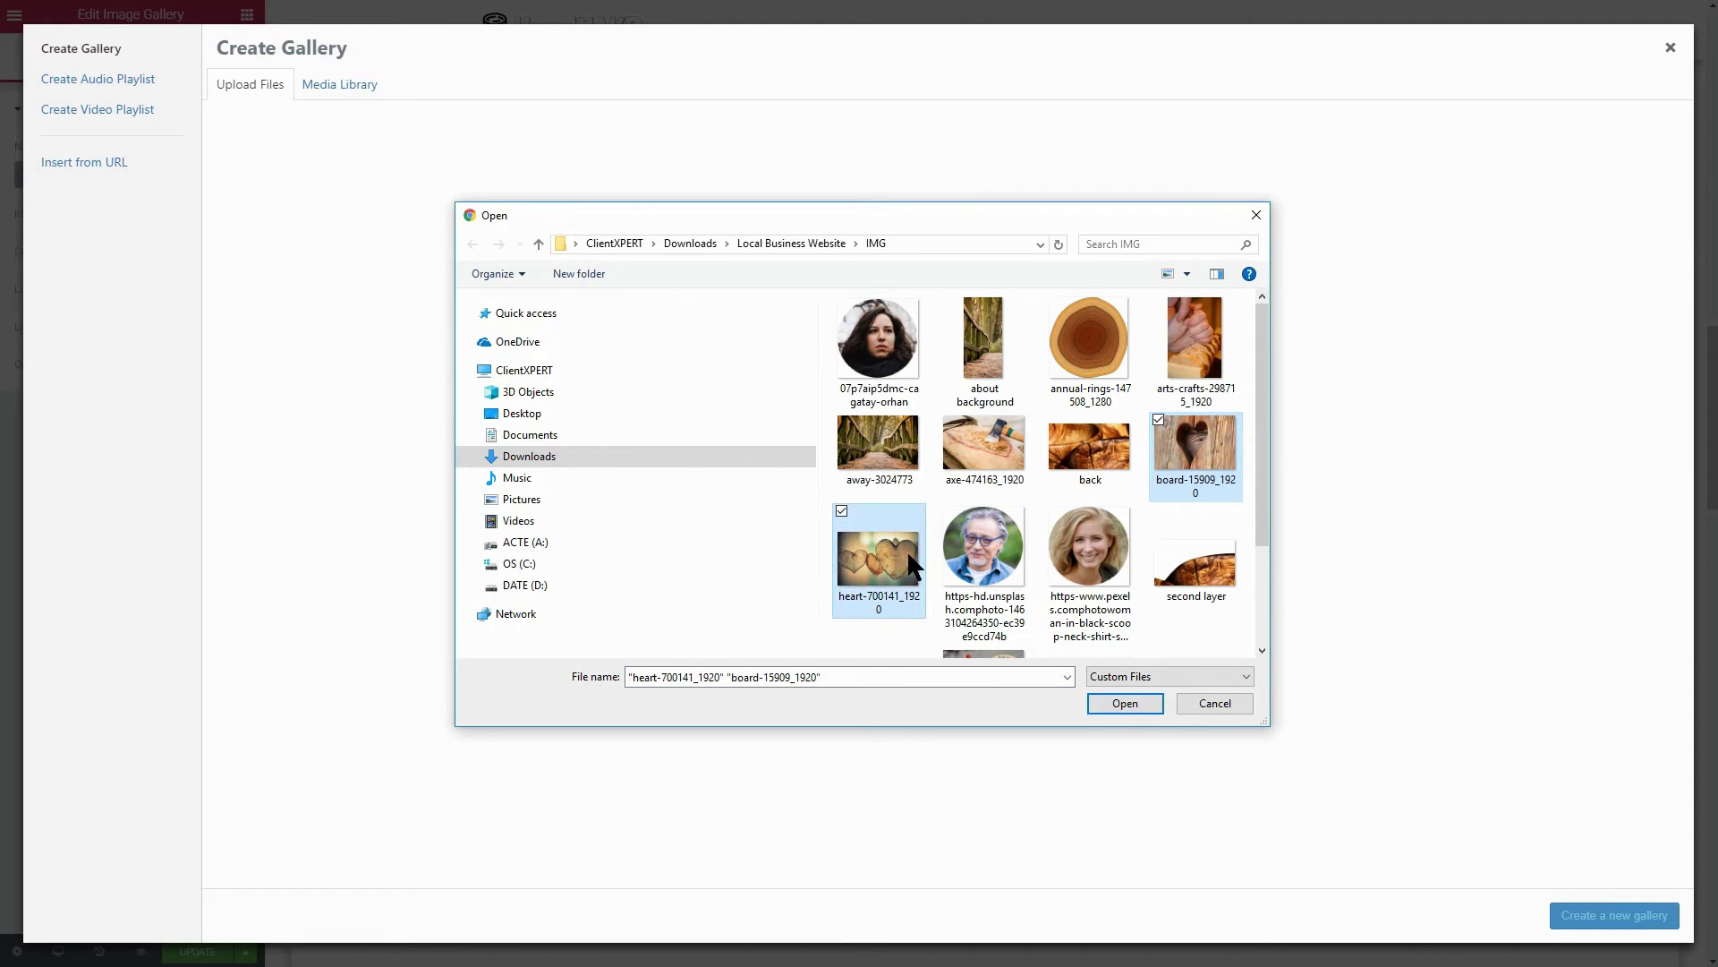
pyautogui.keyDown('ctrl'); pyautogui.click(984, 443); pyautogui.keyUp('ctrl')
pyautogui.click(1125, 703)
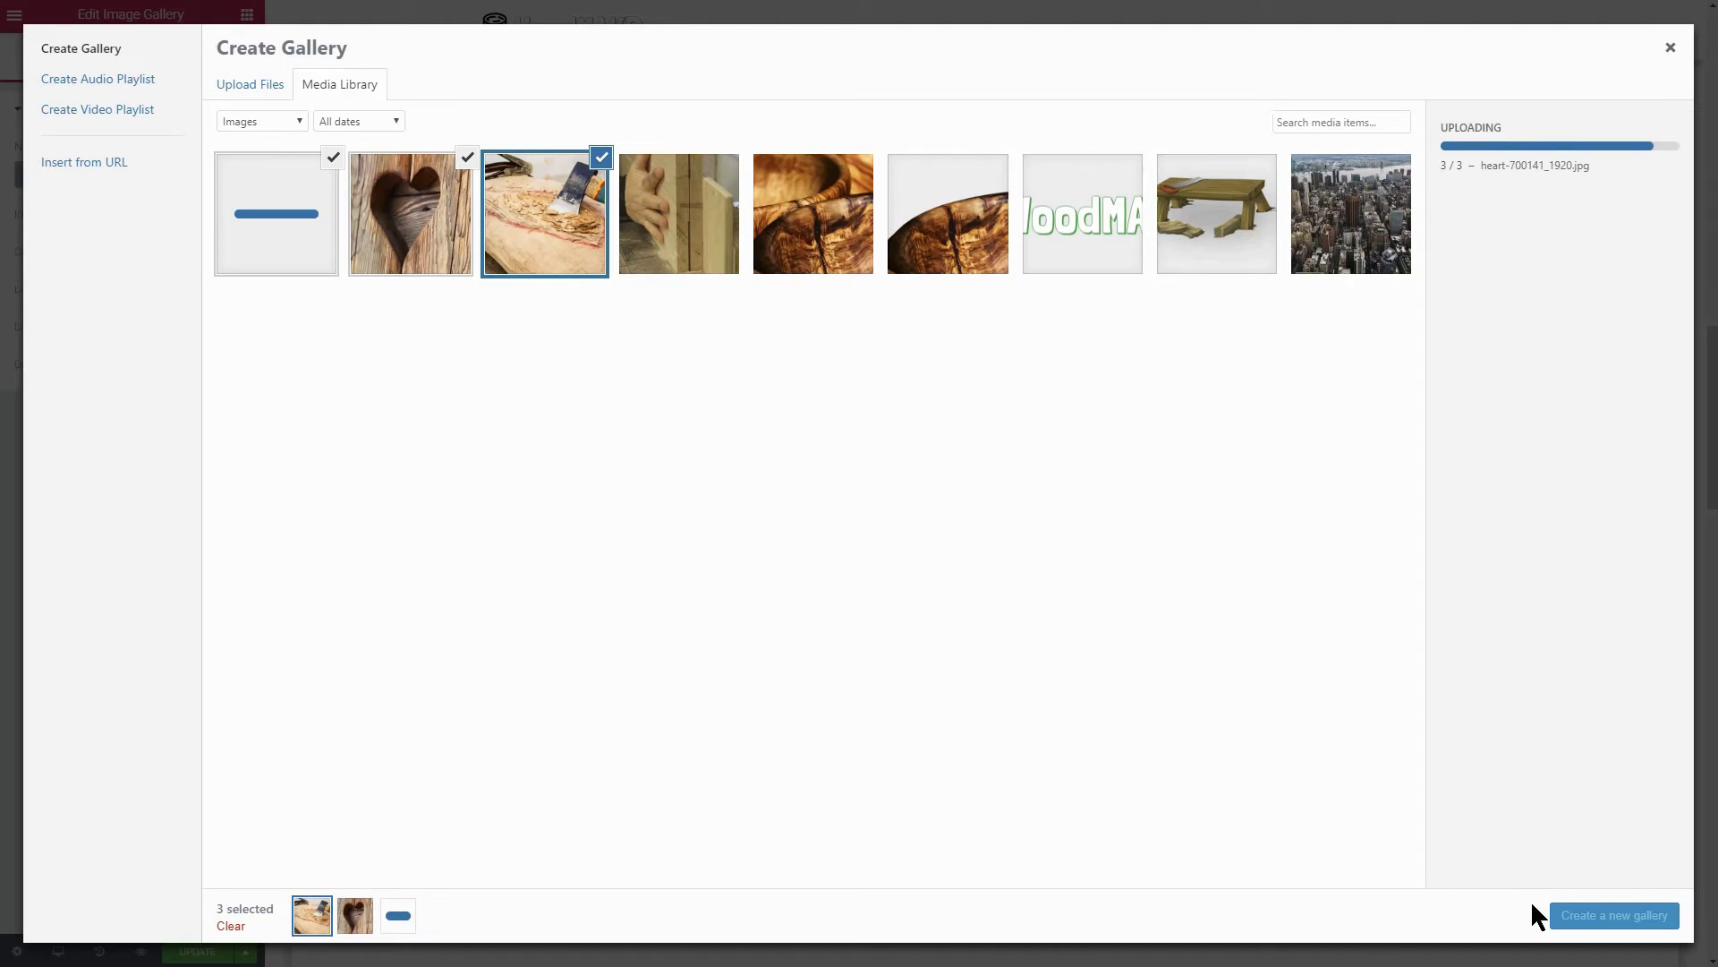
pyautogui.click(1602, 918)
pyautogui.click(1634, 916)
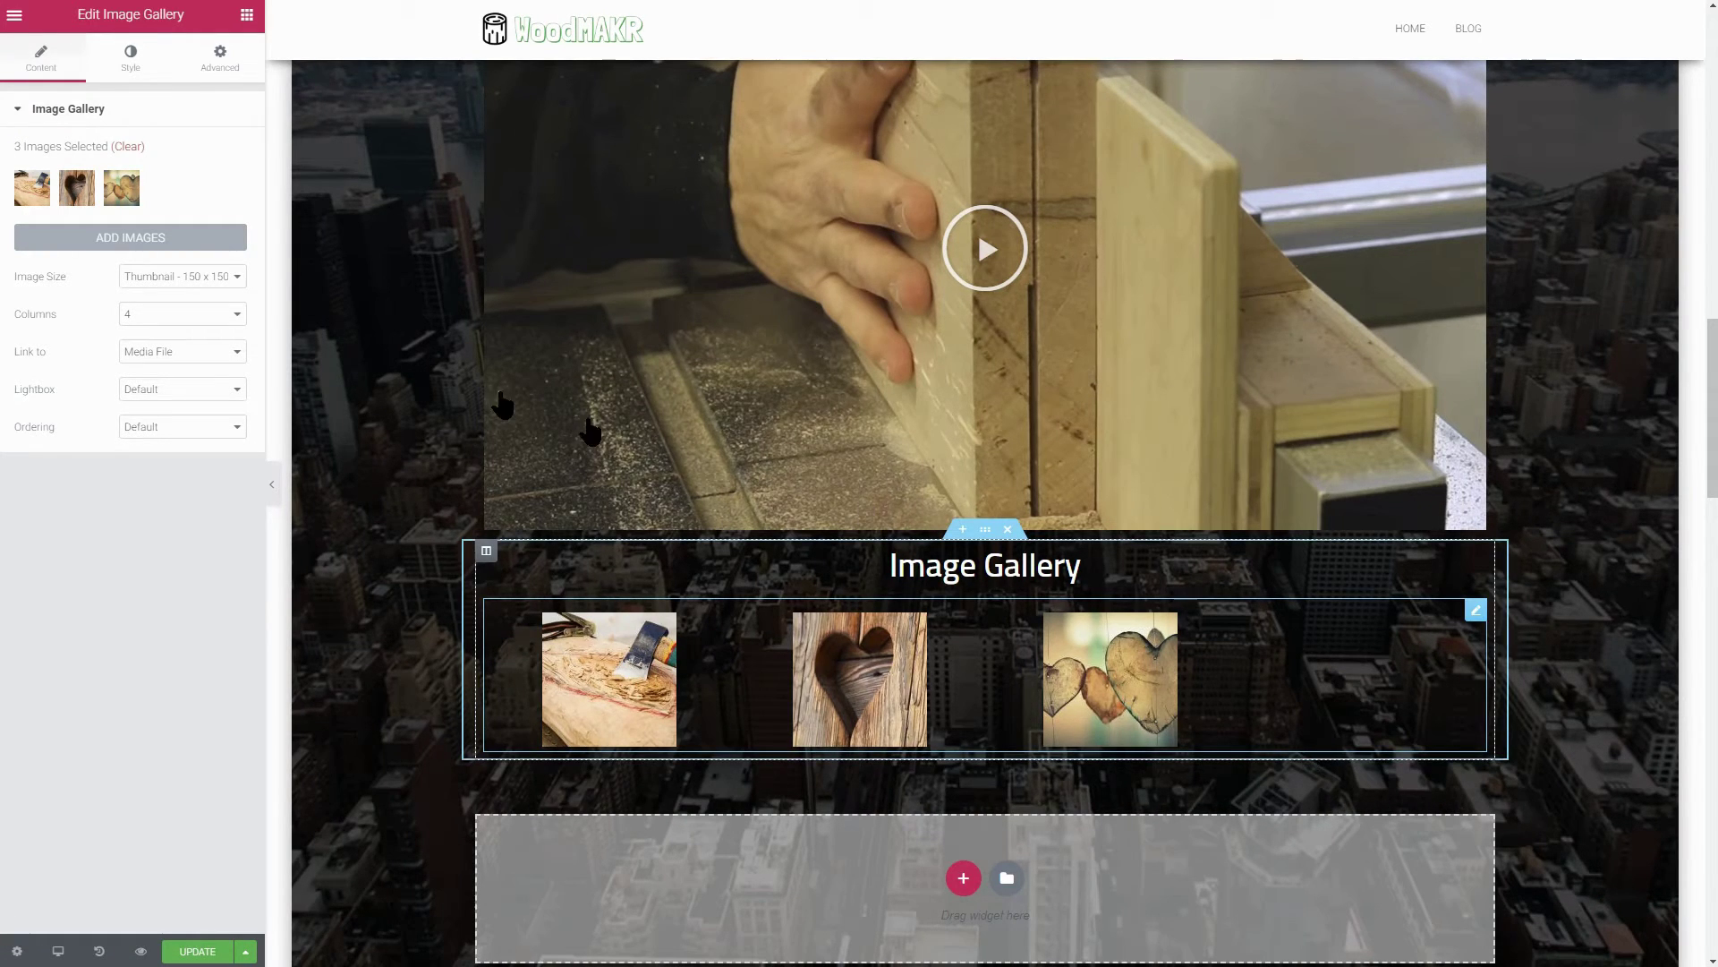
# Set the gallery to Full image size and 3 columns.
pyautogui.click(234, 278)
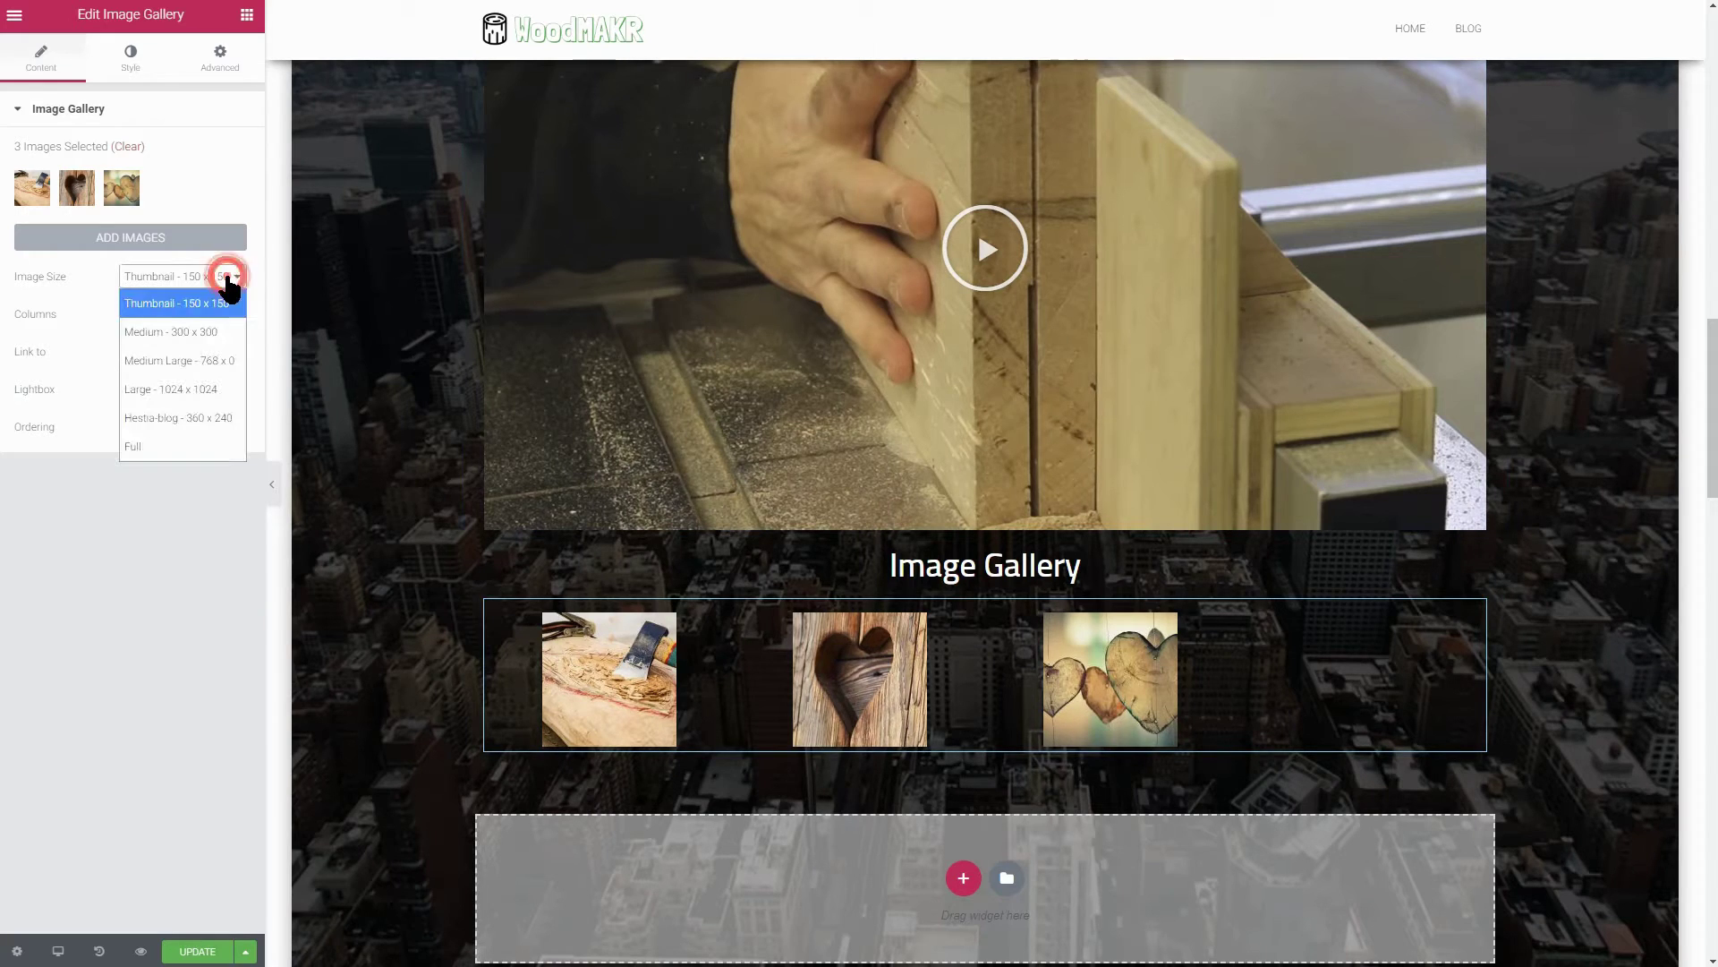
pyautogui.click(198, 444)
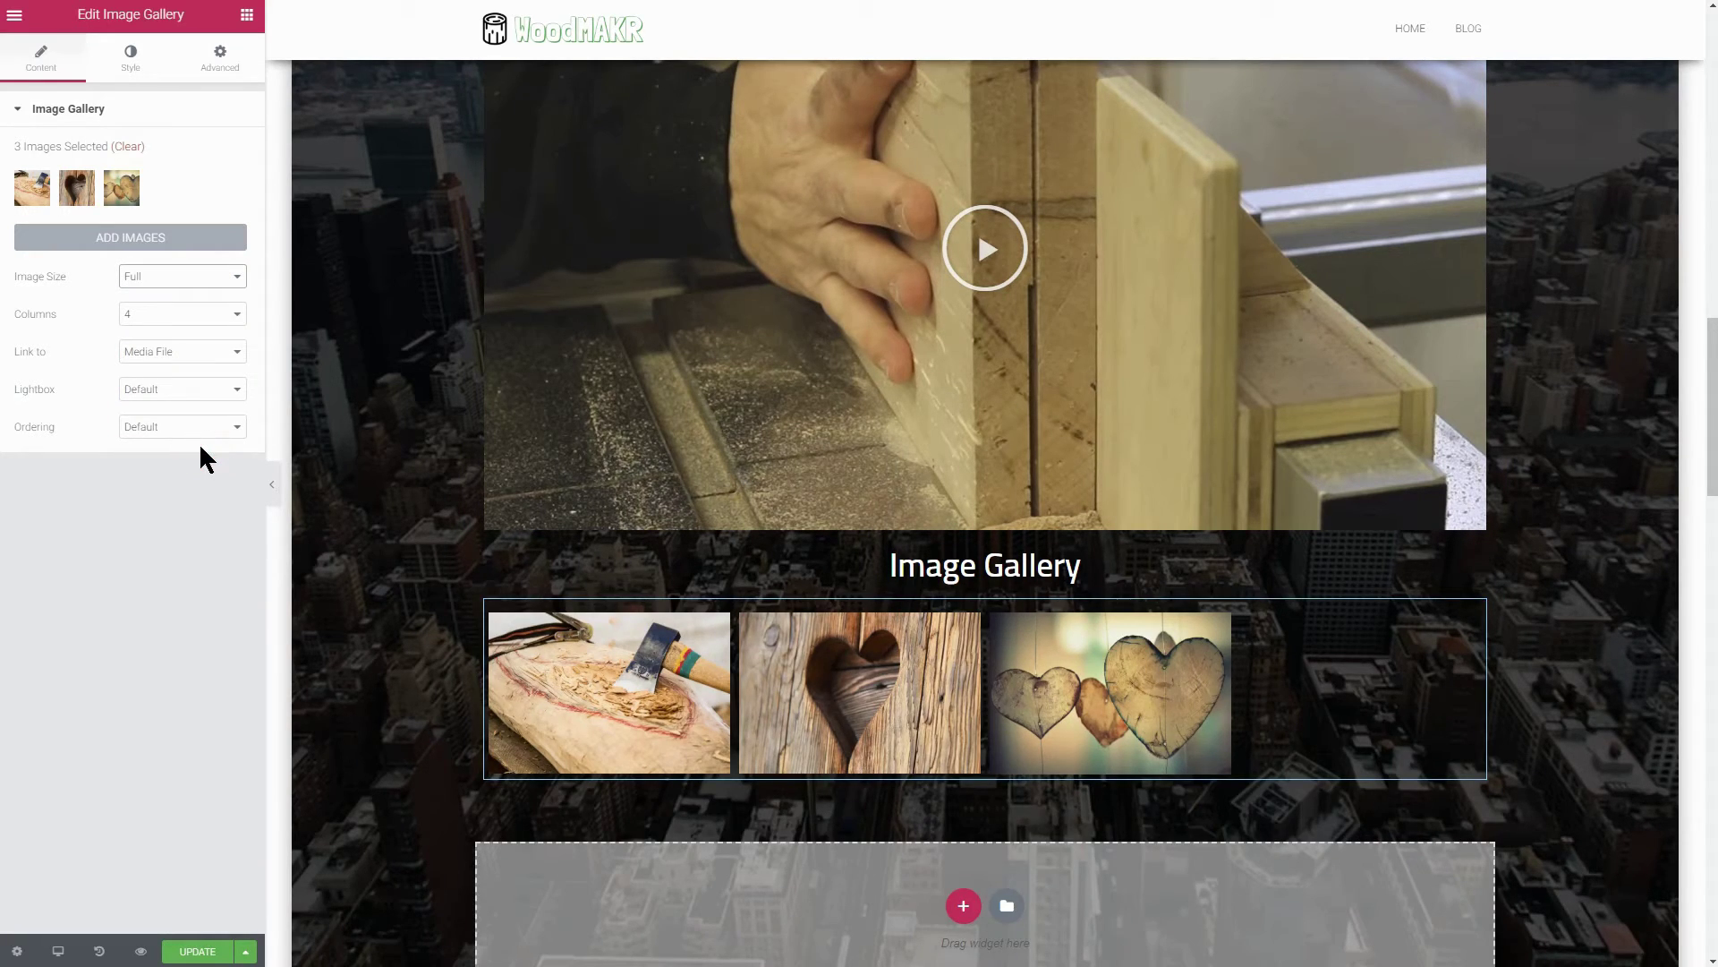
pyautogui.click(179, 314)
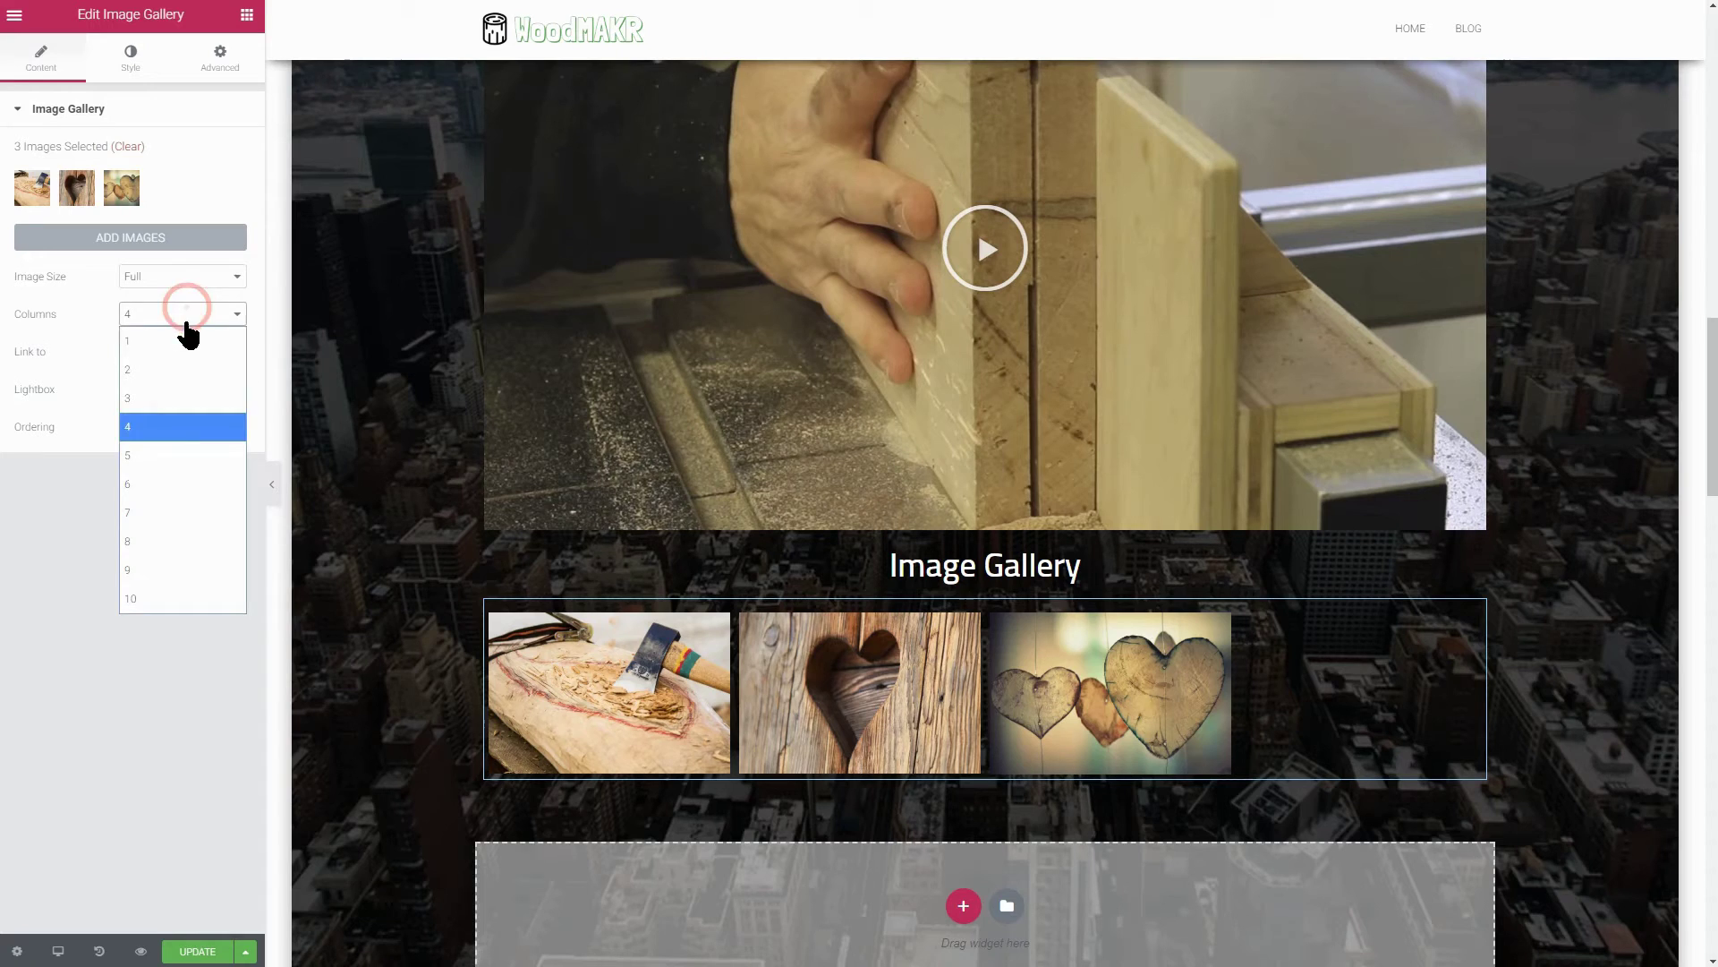
pyautogui.click(190, 399)
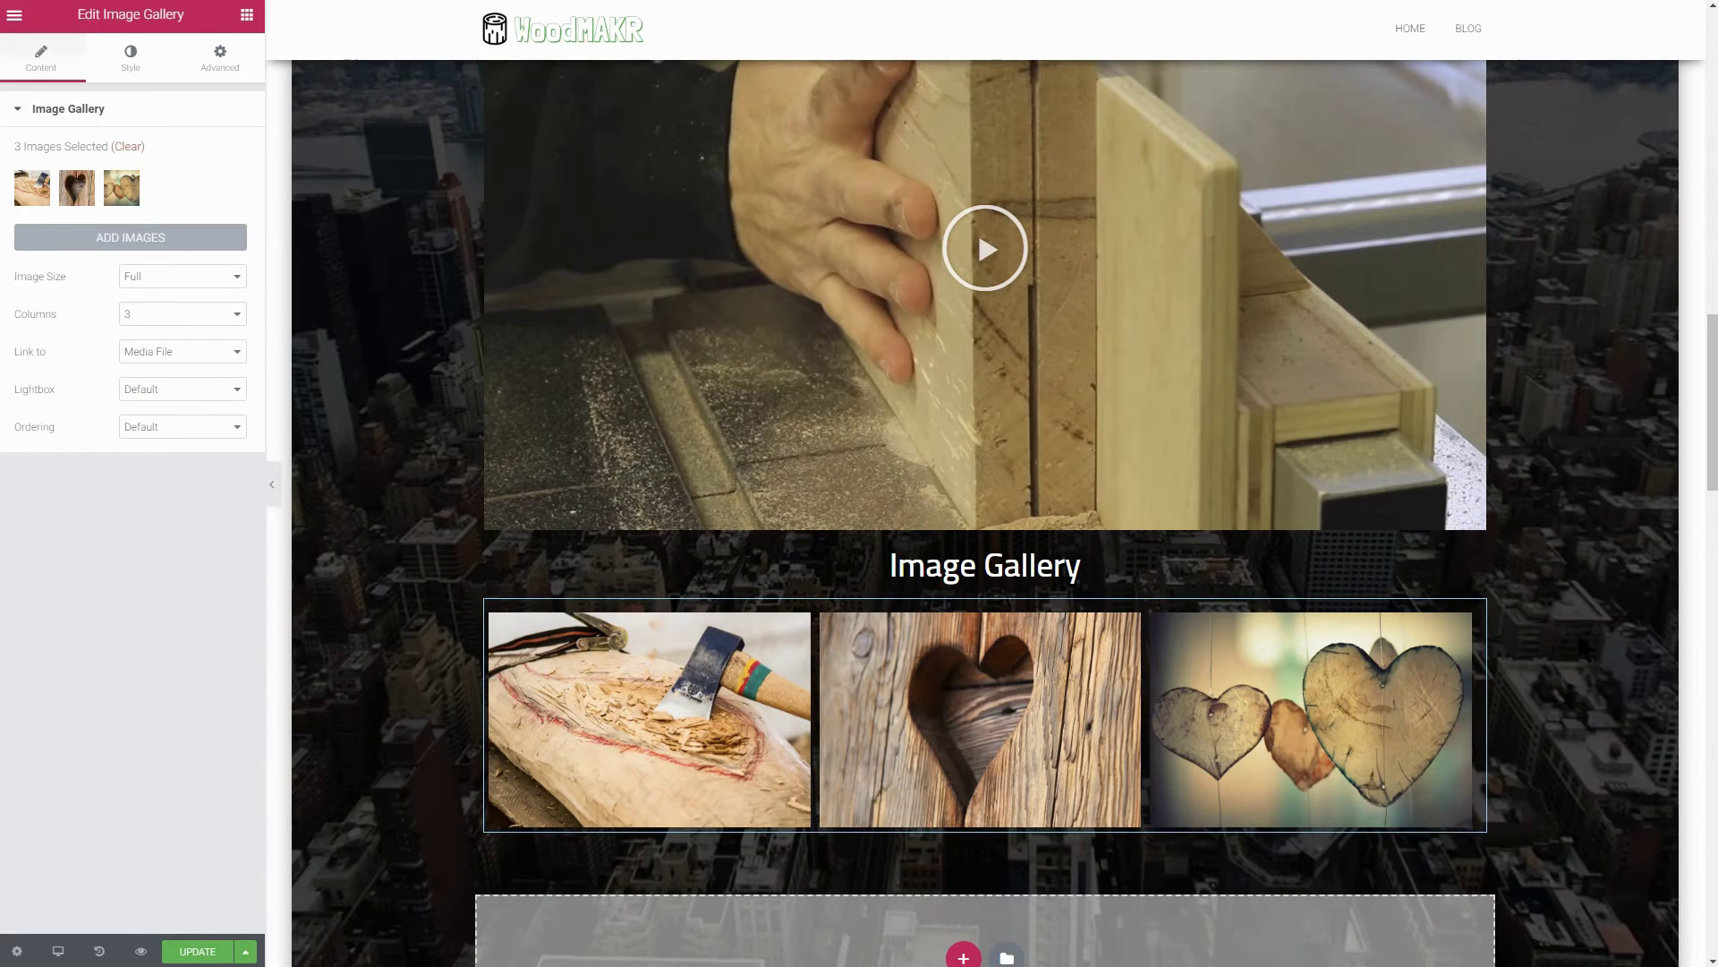
pyautogui.scroll(-5, 1711, 412)
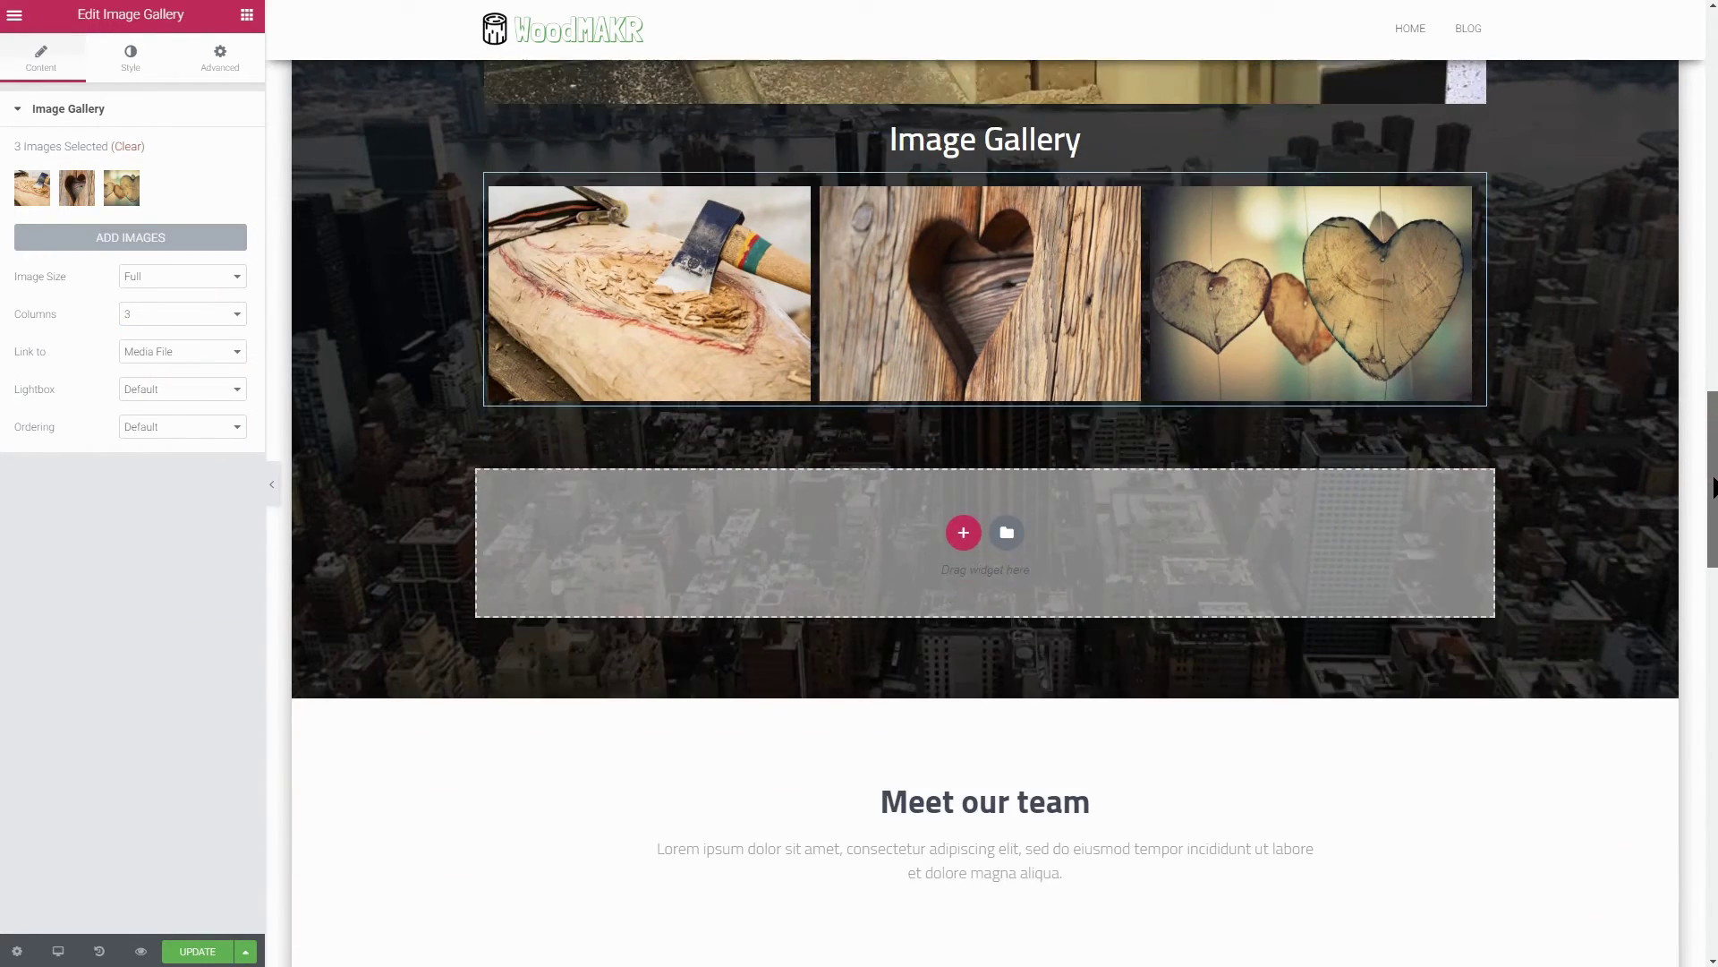
# Add a single-column section with a copied heading retitled 'Come And Visit Us'.
pyautogui.click(964, 520)
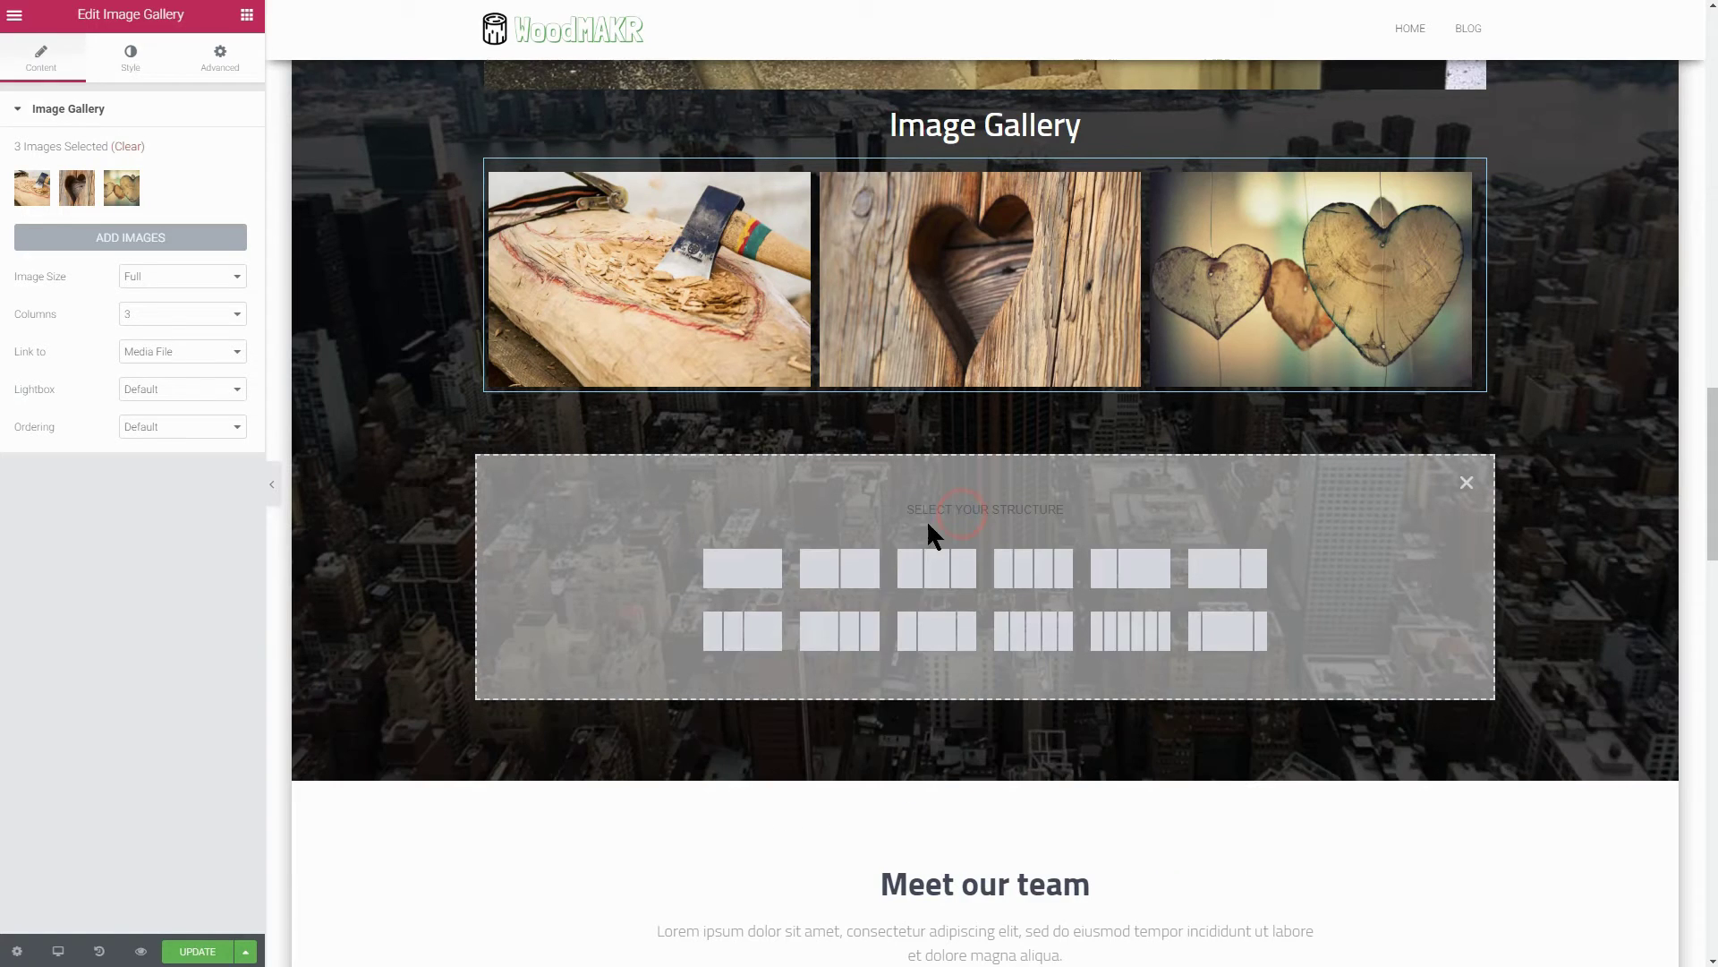
pyautogui.click(749, 567)
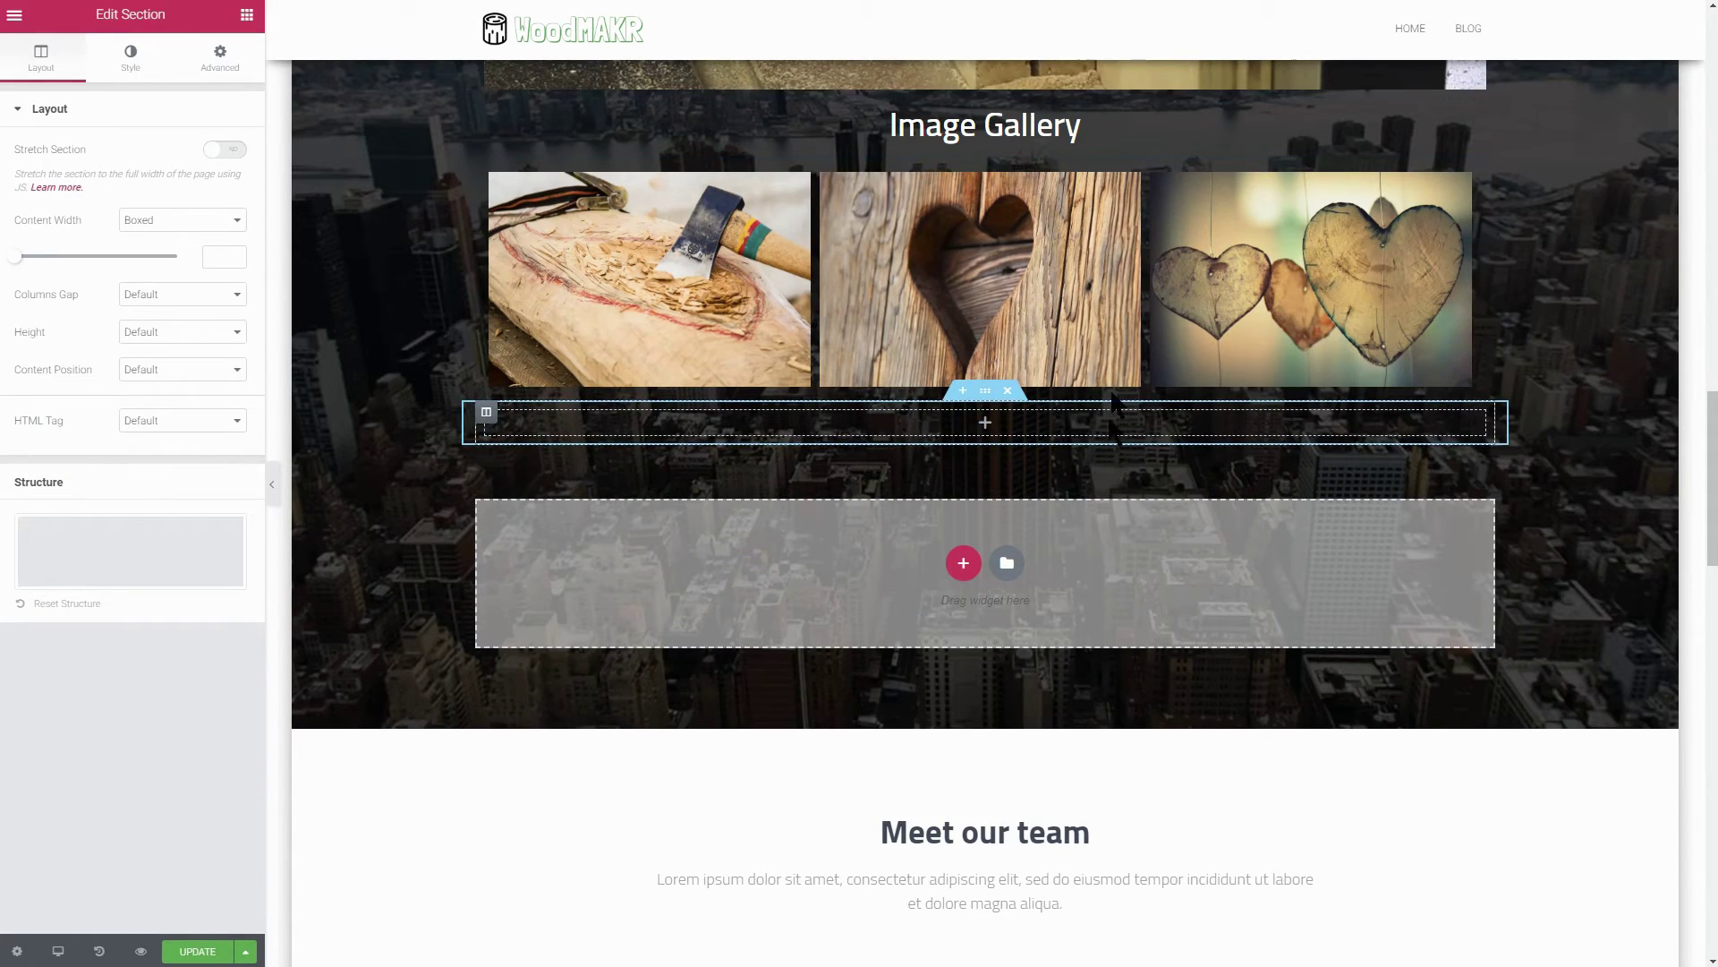
pyautogui.rightClick(1474, 125)
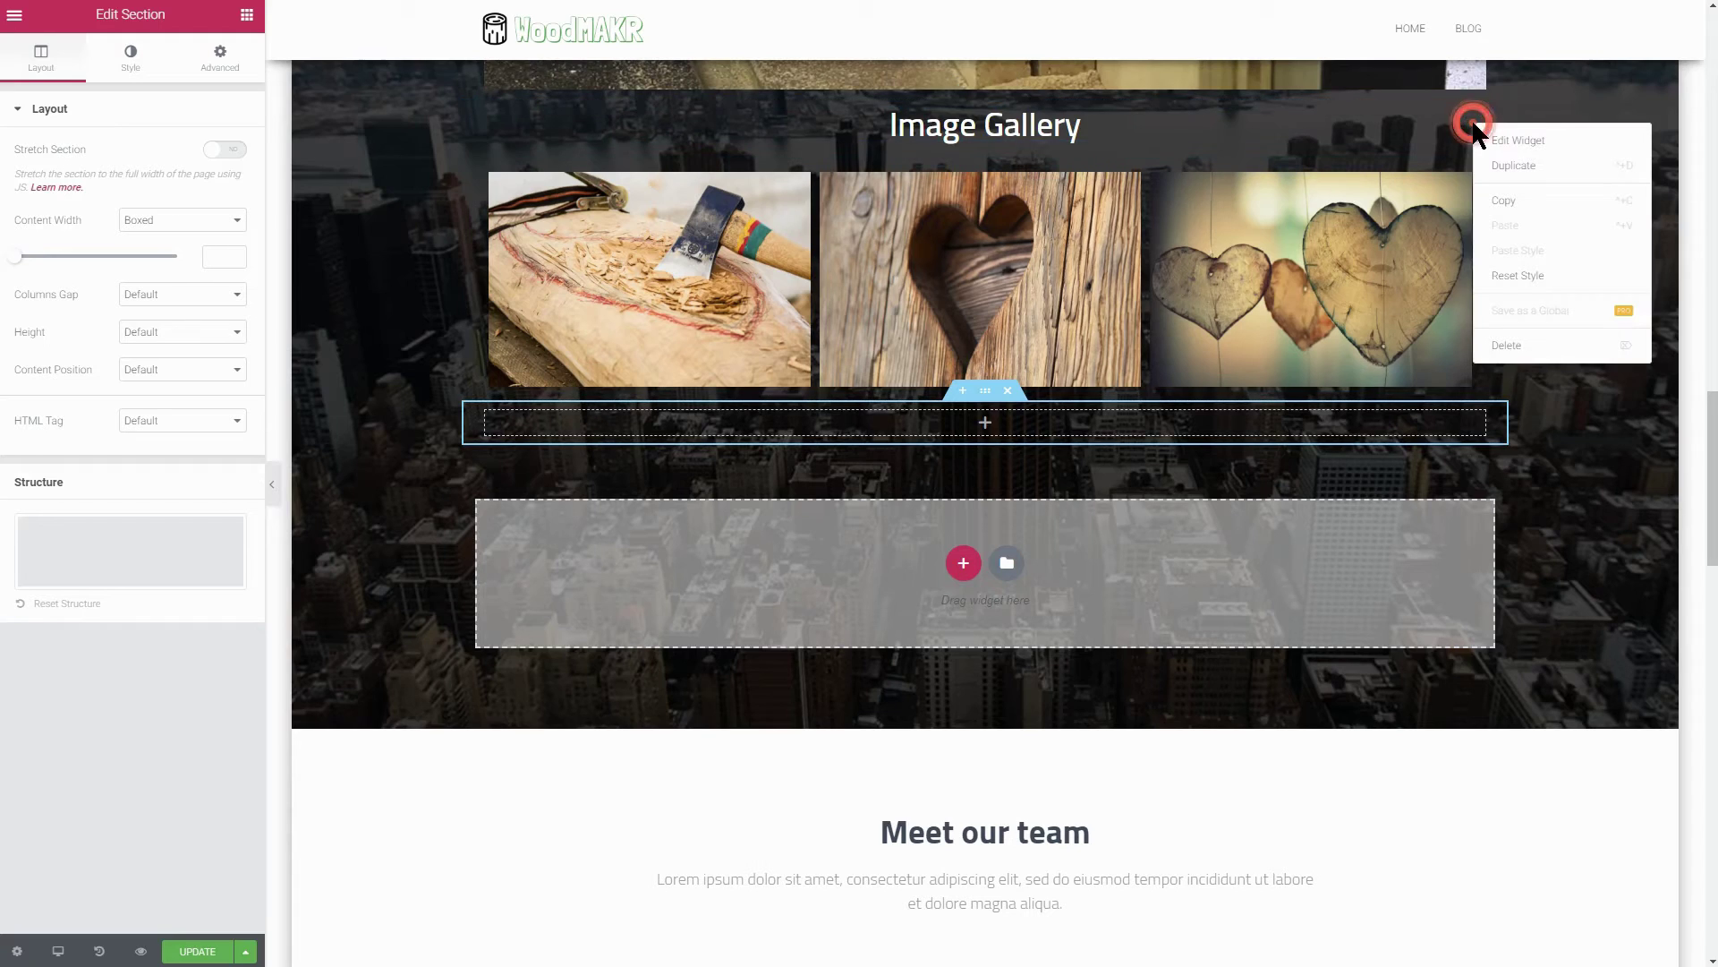
pyautogui.click(1516, 168)
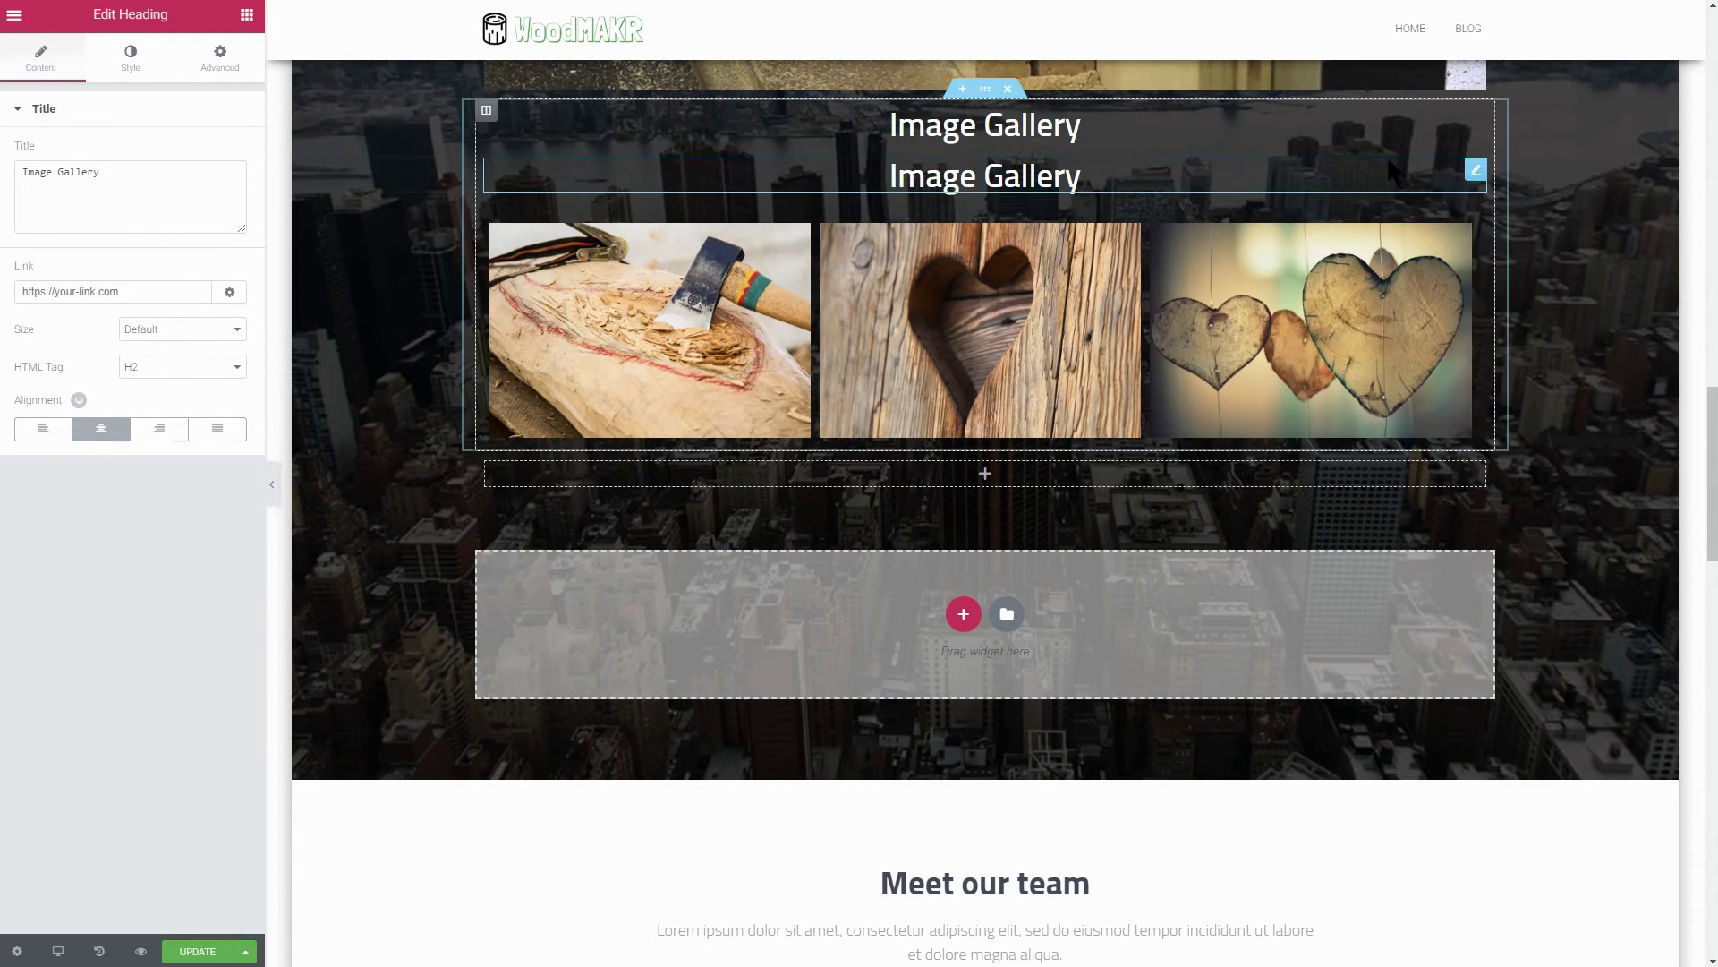
pyautogui.moveTo(1475, 175); pyautogui.dragTo(1432, 453)
pyautogui.moveTo(1107, 441); pyautogui.dragTo(886, 428)
pyautogui.write('Come A')
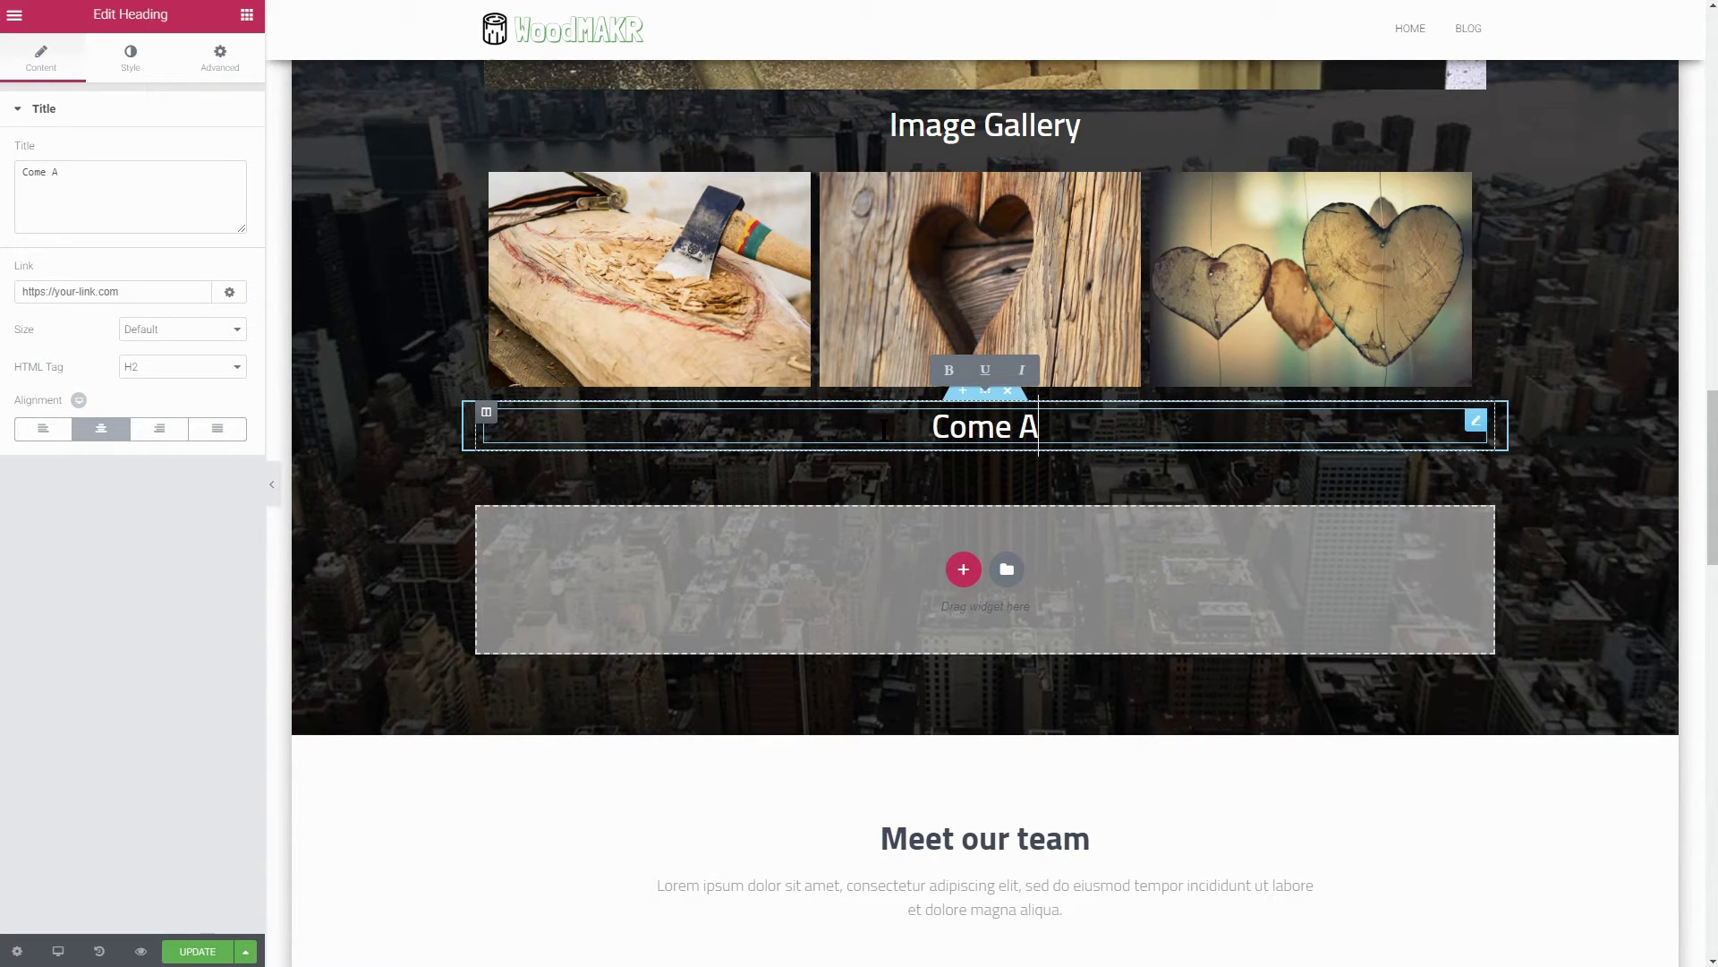
pyautogui.write('nd Visit Us')
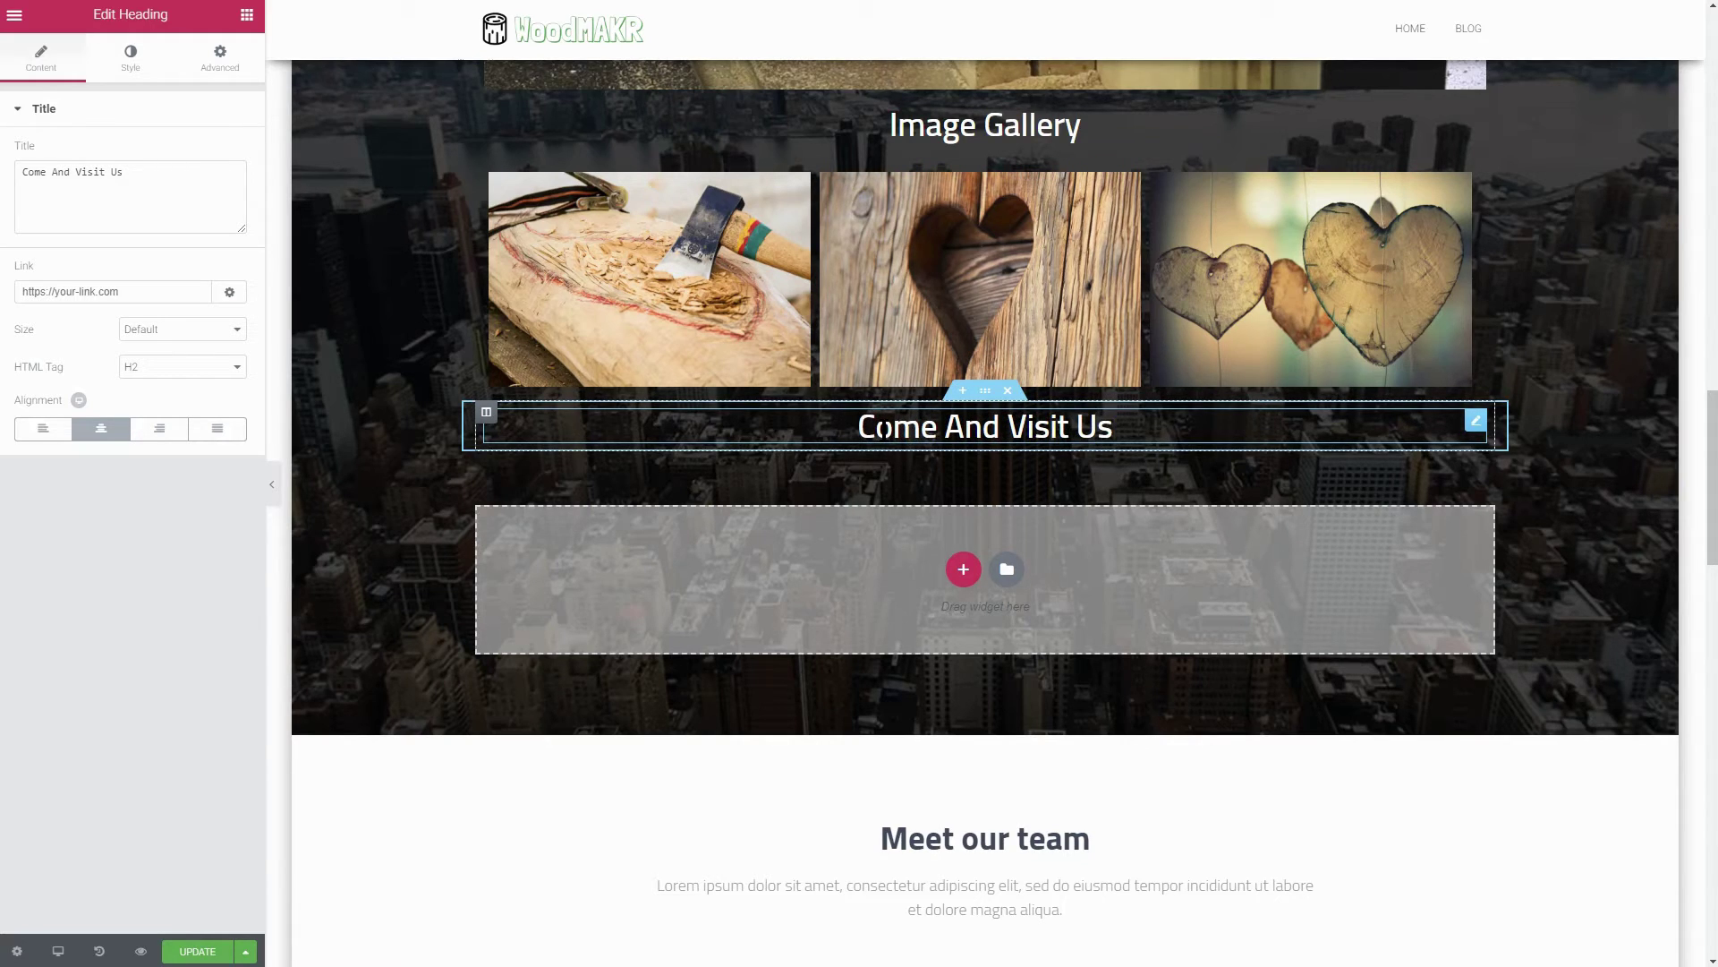
# Place a Google Maps widget under that heading with the address 'New York Wood'.
pyautogui.click(248, 16)
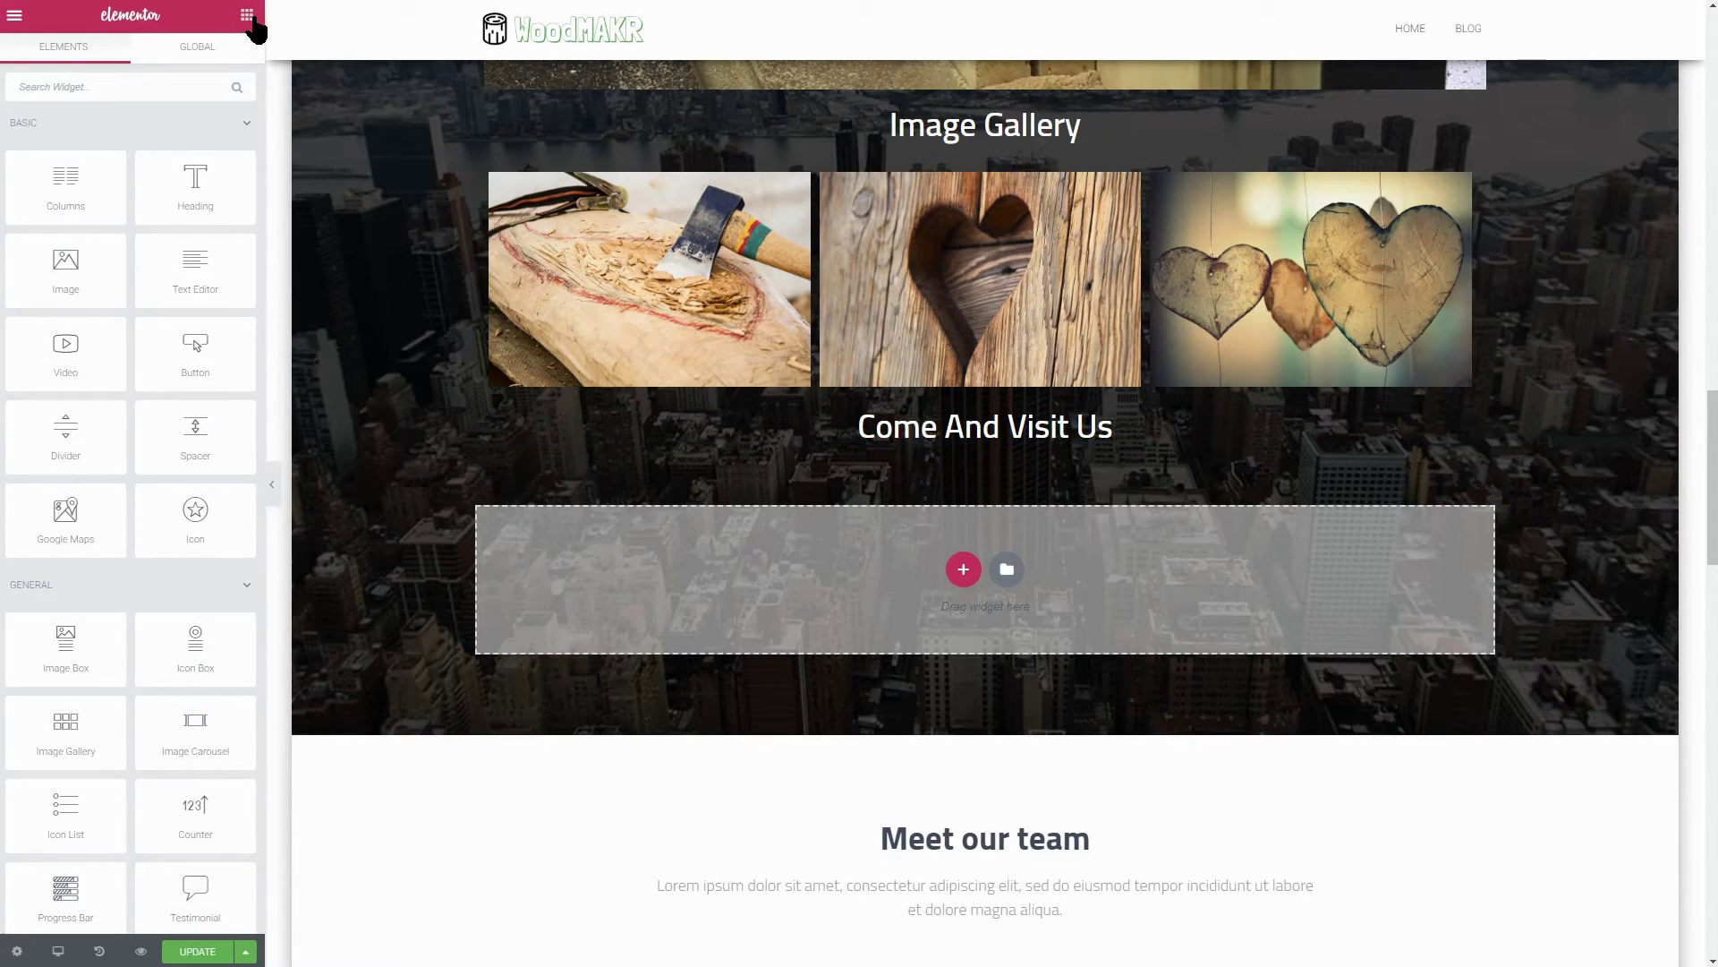
pyautogui.moveTo(83, 524); pyautogui.dragTo(1041, 438)
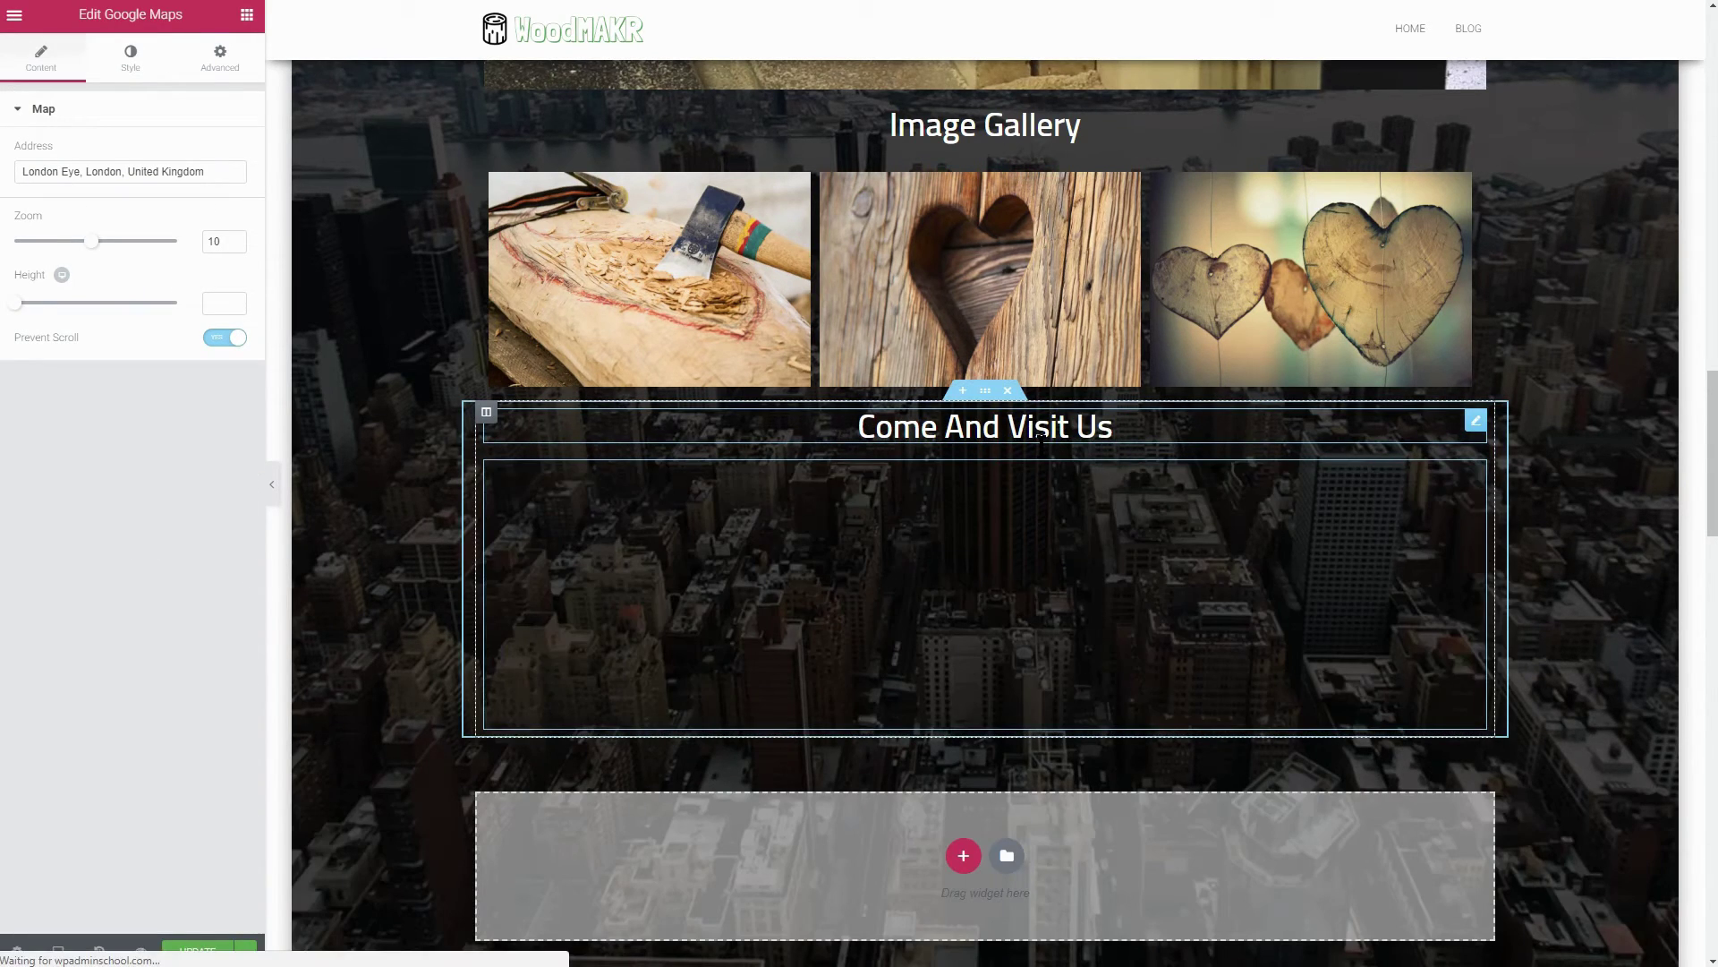
pyautogui.tripleClick(207, 169)
pyautogui.write('New York Wood')
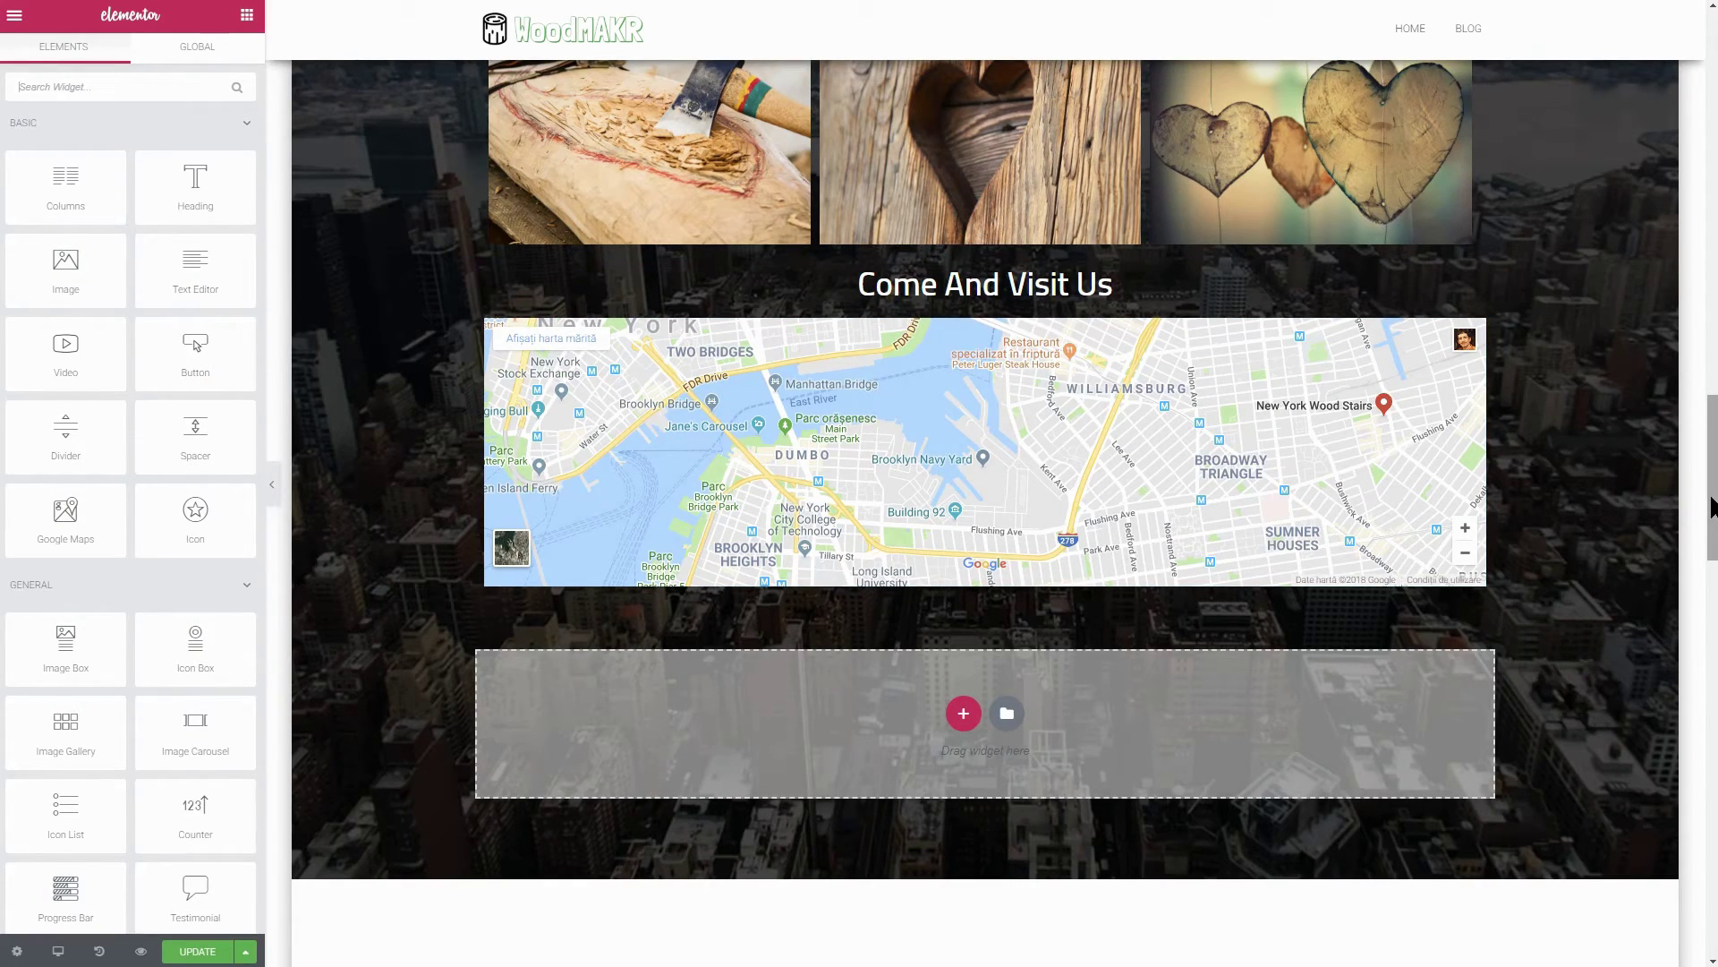
pyautogui.moveTo(1711, 509); pyautogui.dragTo(1711, 376)
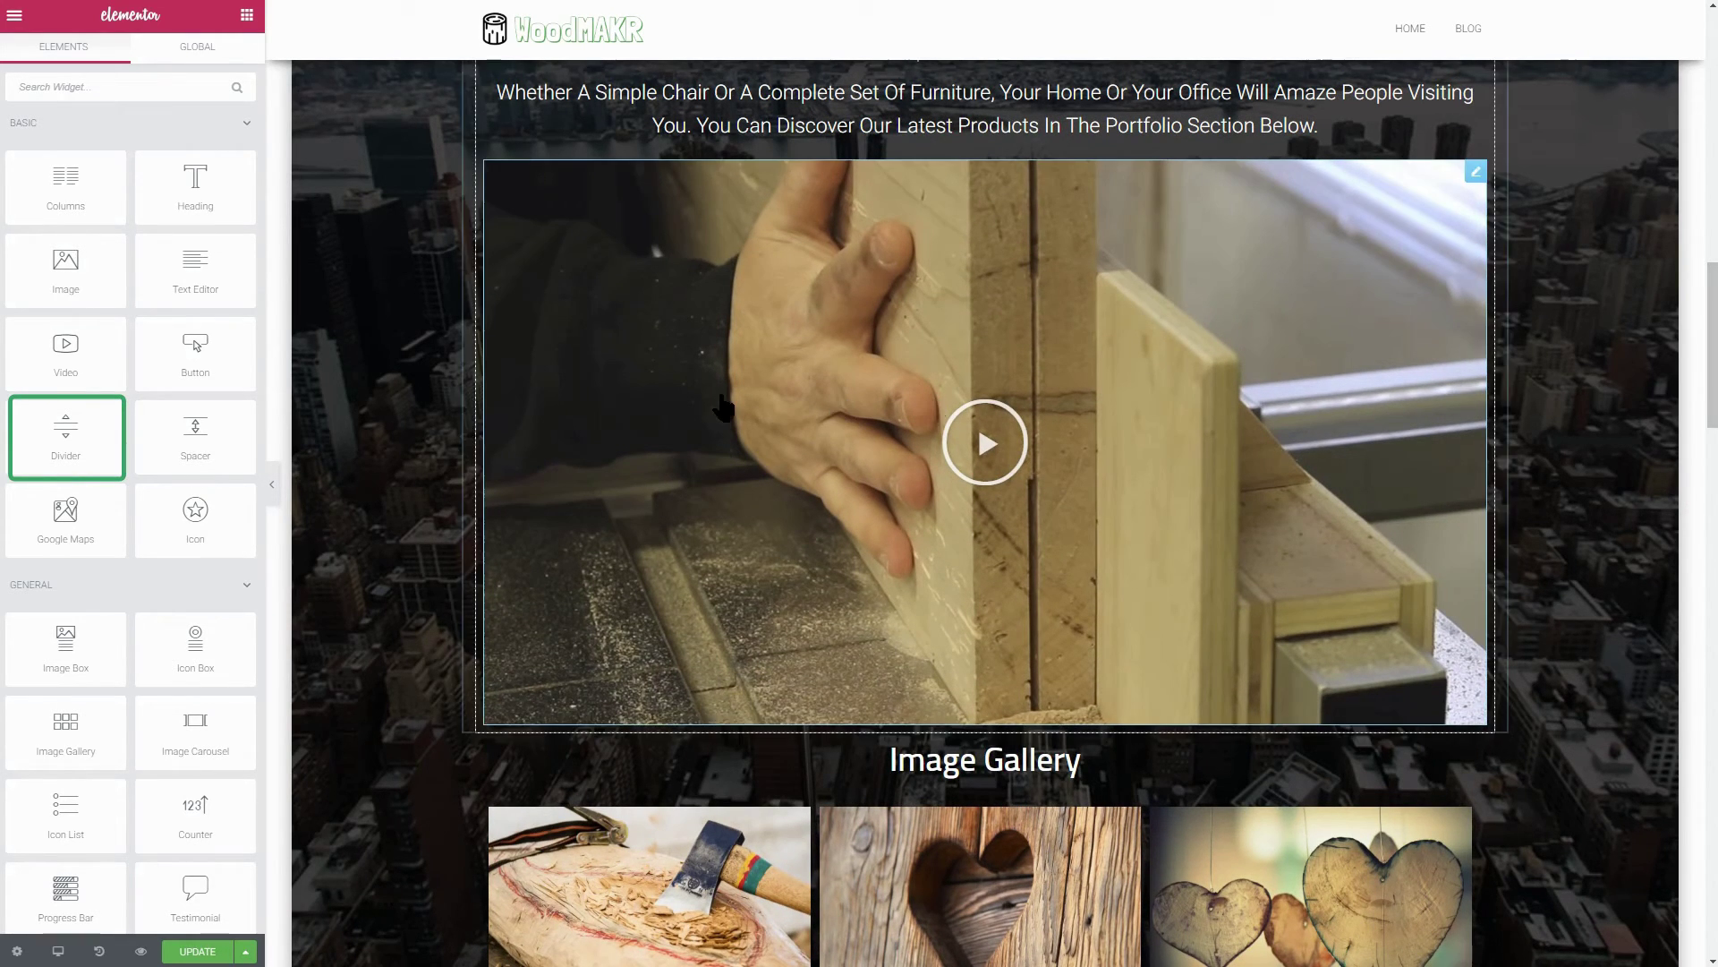
# Add a white dashed Divider below the video.
pyautogui.moveTo(73, 437); pyautogui.dragTo(1028, 727)
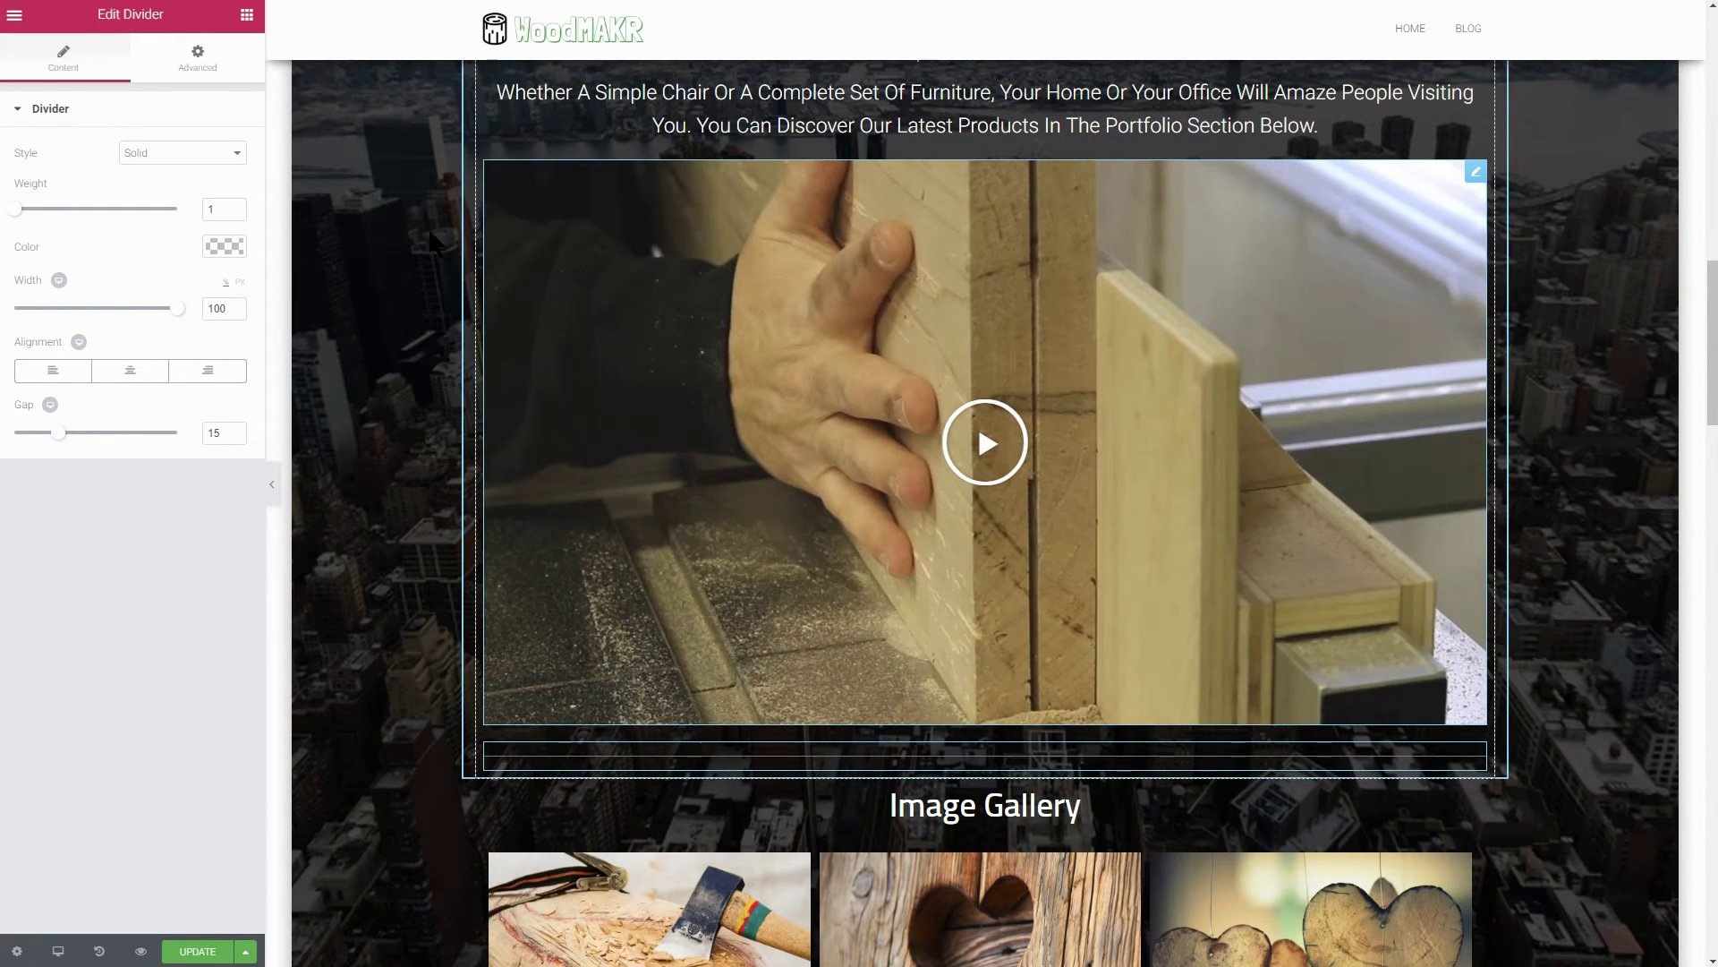
pyautogui.click(237, 153)
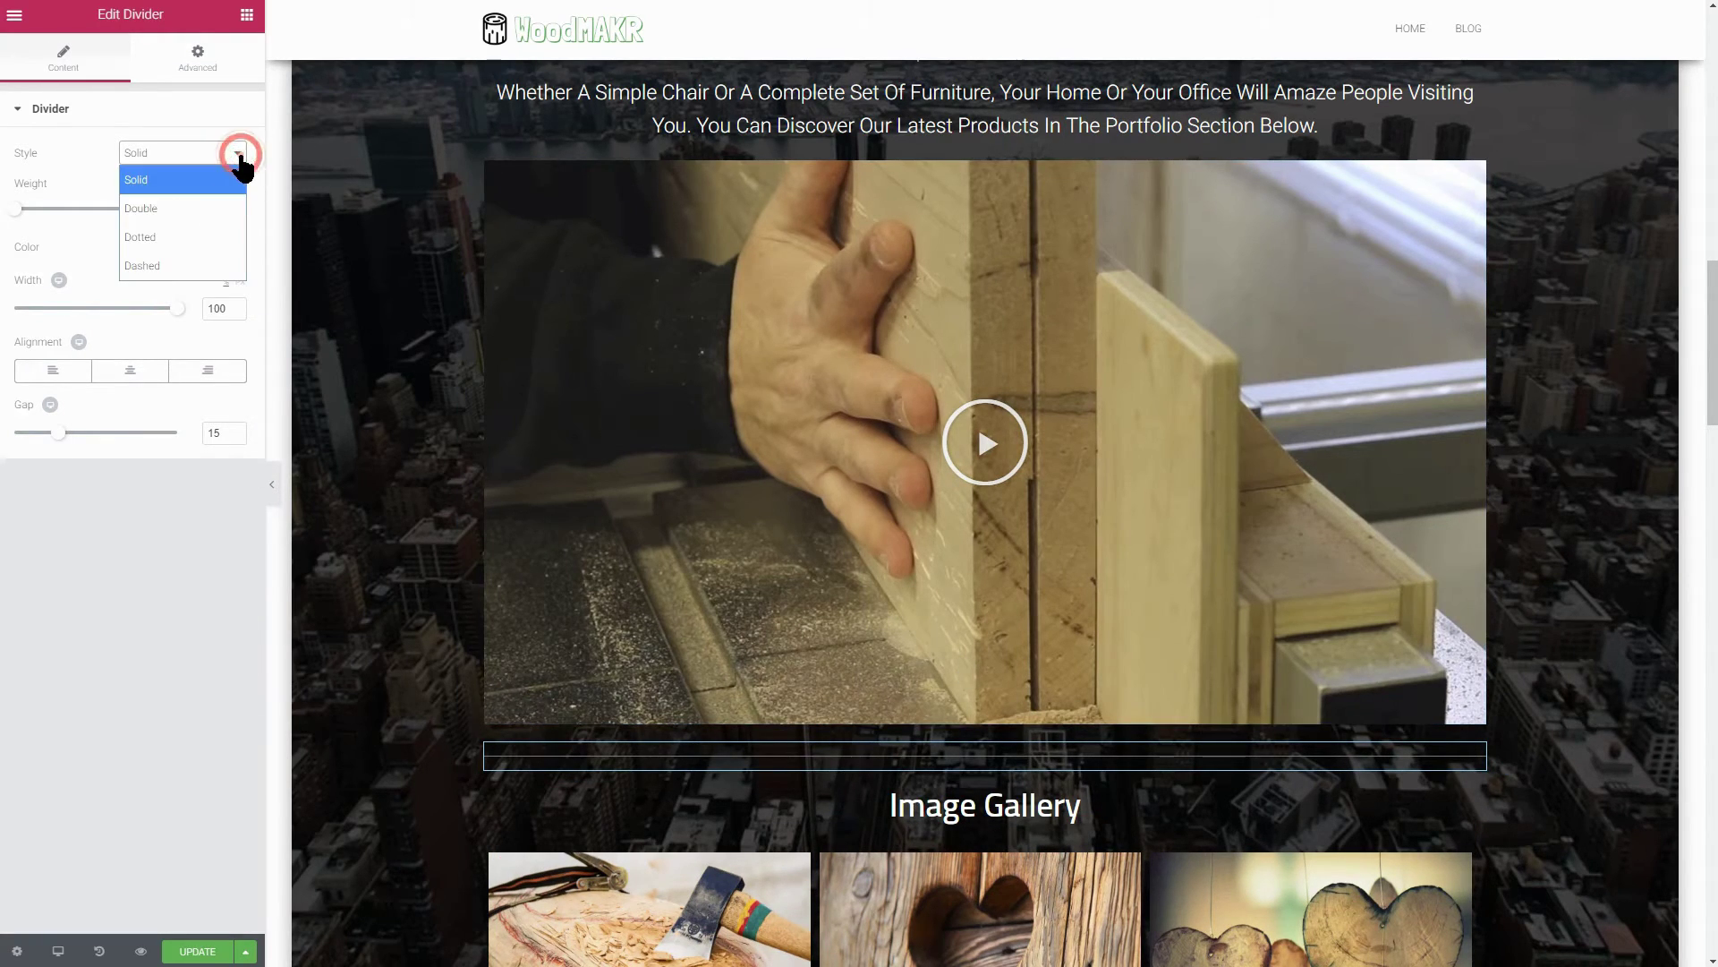
pyautogui.click(213, 266)
pyautogui.click(225, 247)
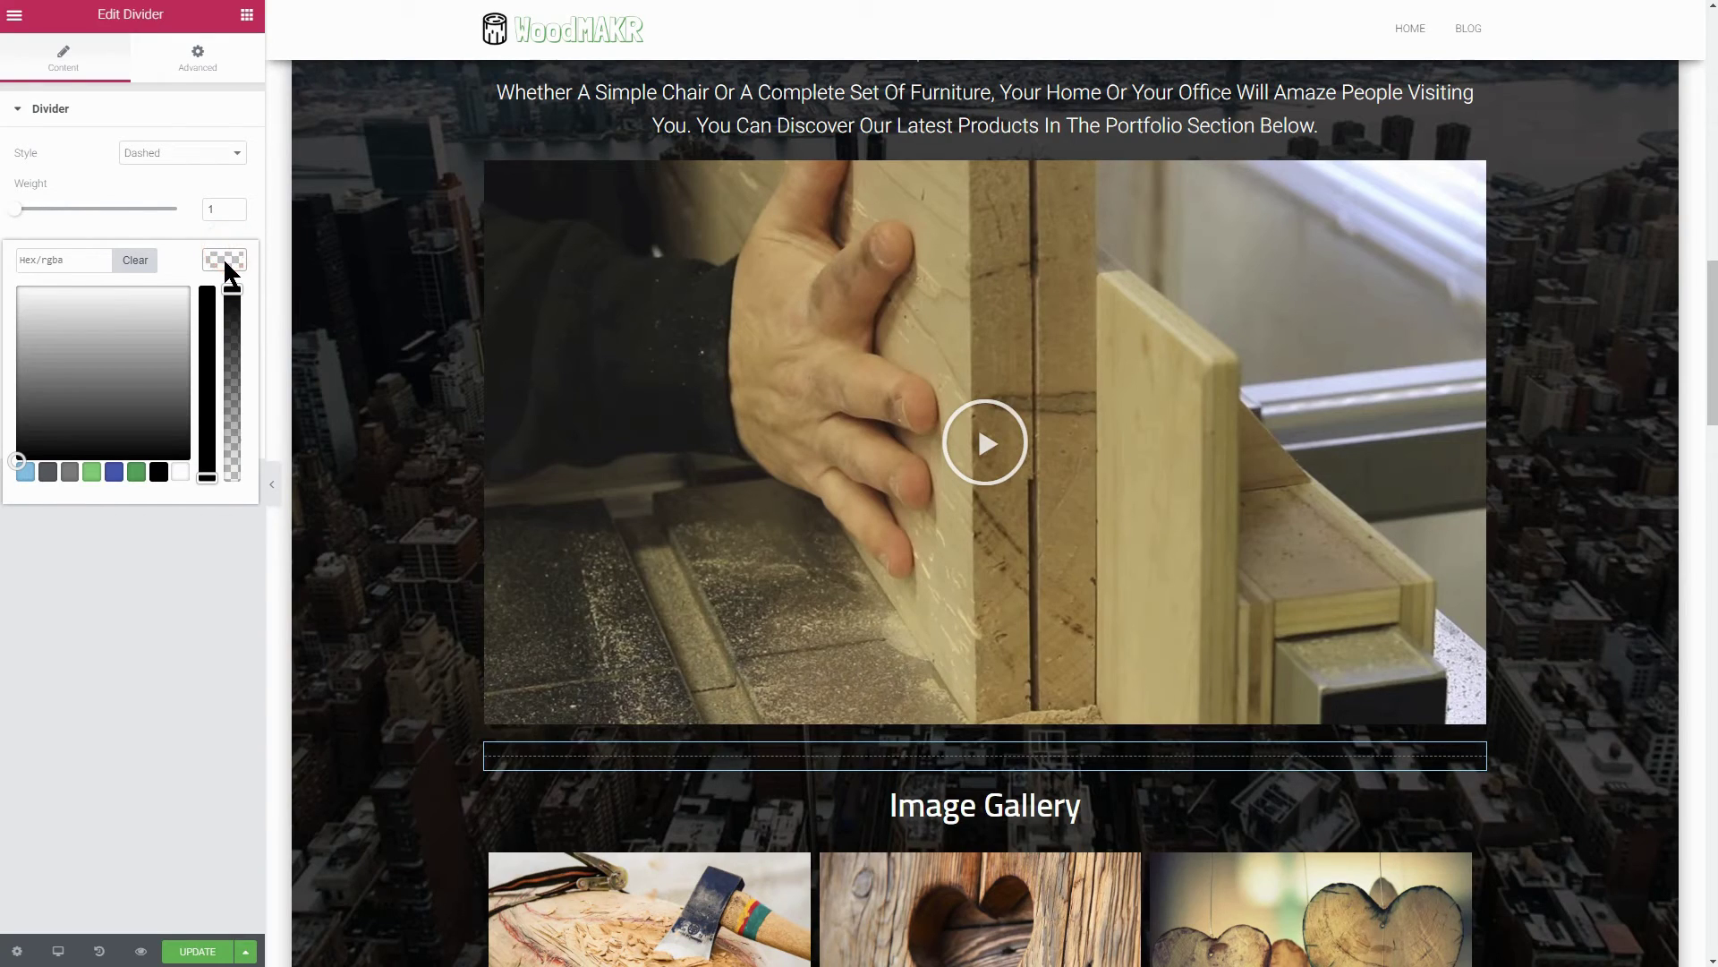
pyautogui.click(180, 472)
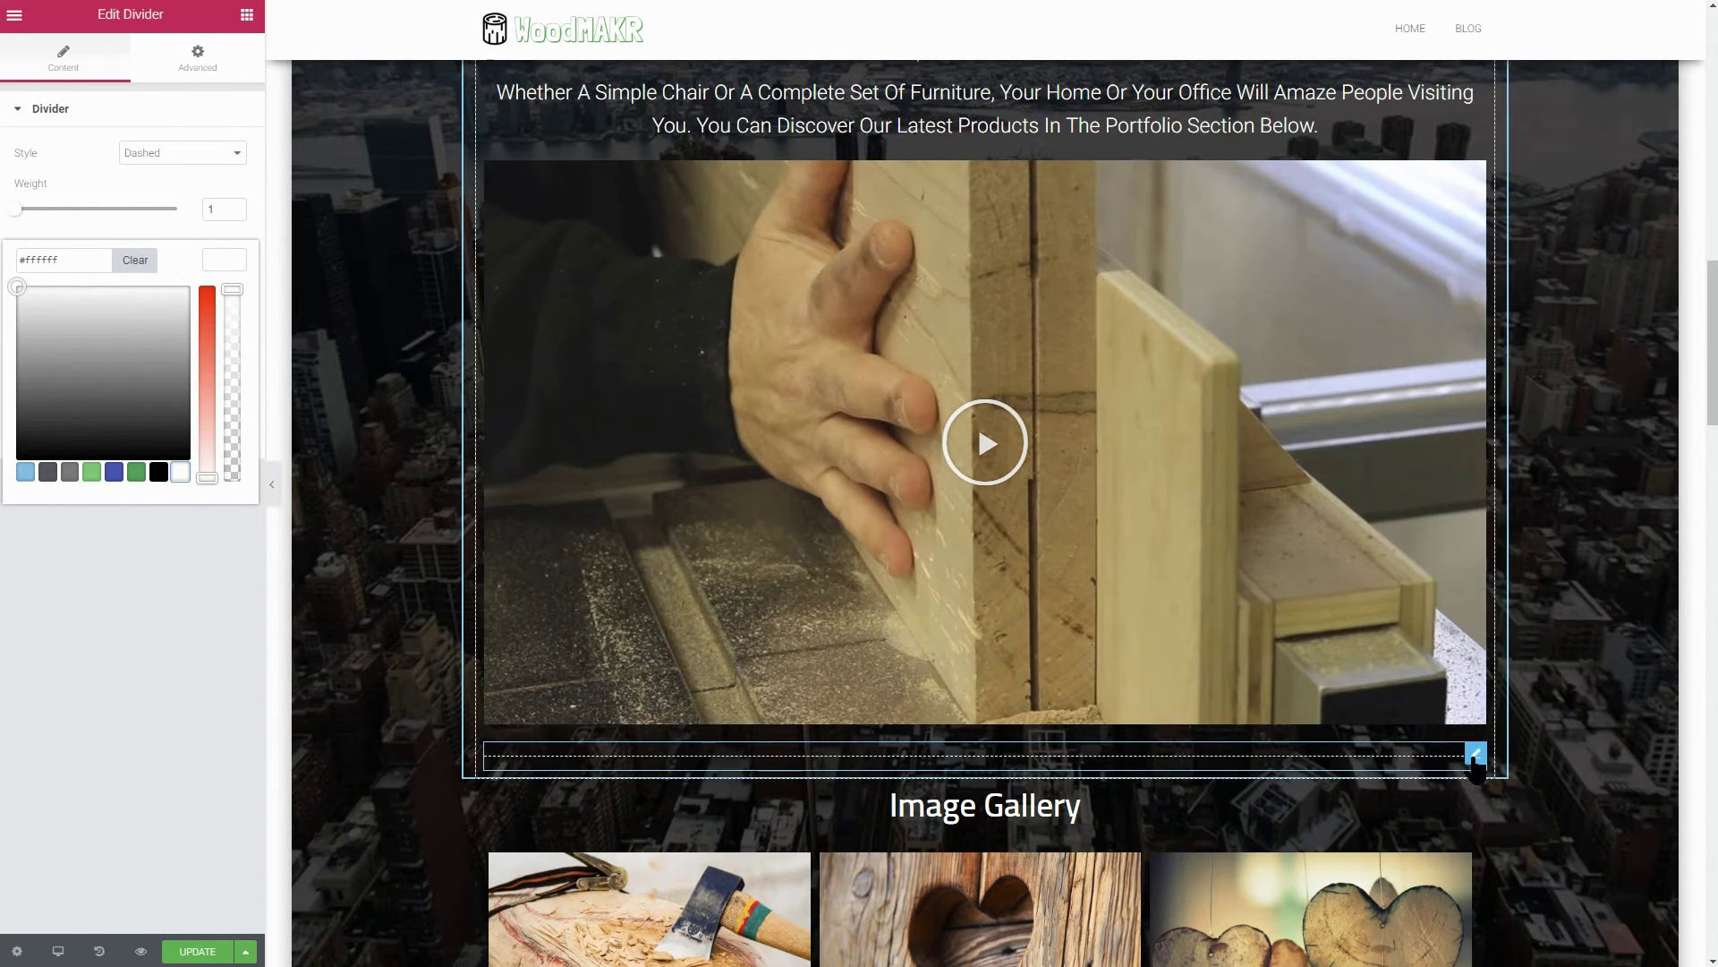
# Duplicate the divider and place copies below the gallery photos and below the map.
pyautogui.rightClick(1475, 761)
pyautogui.click(1508, 779)
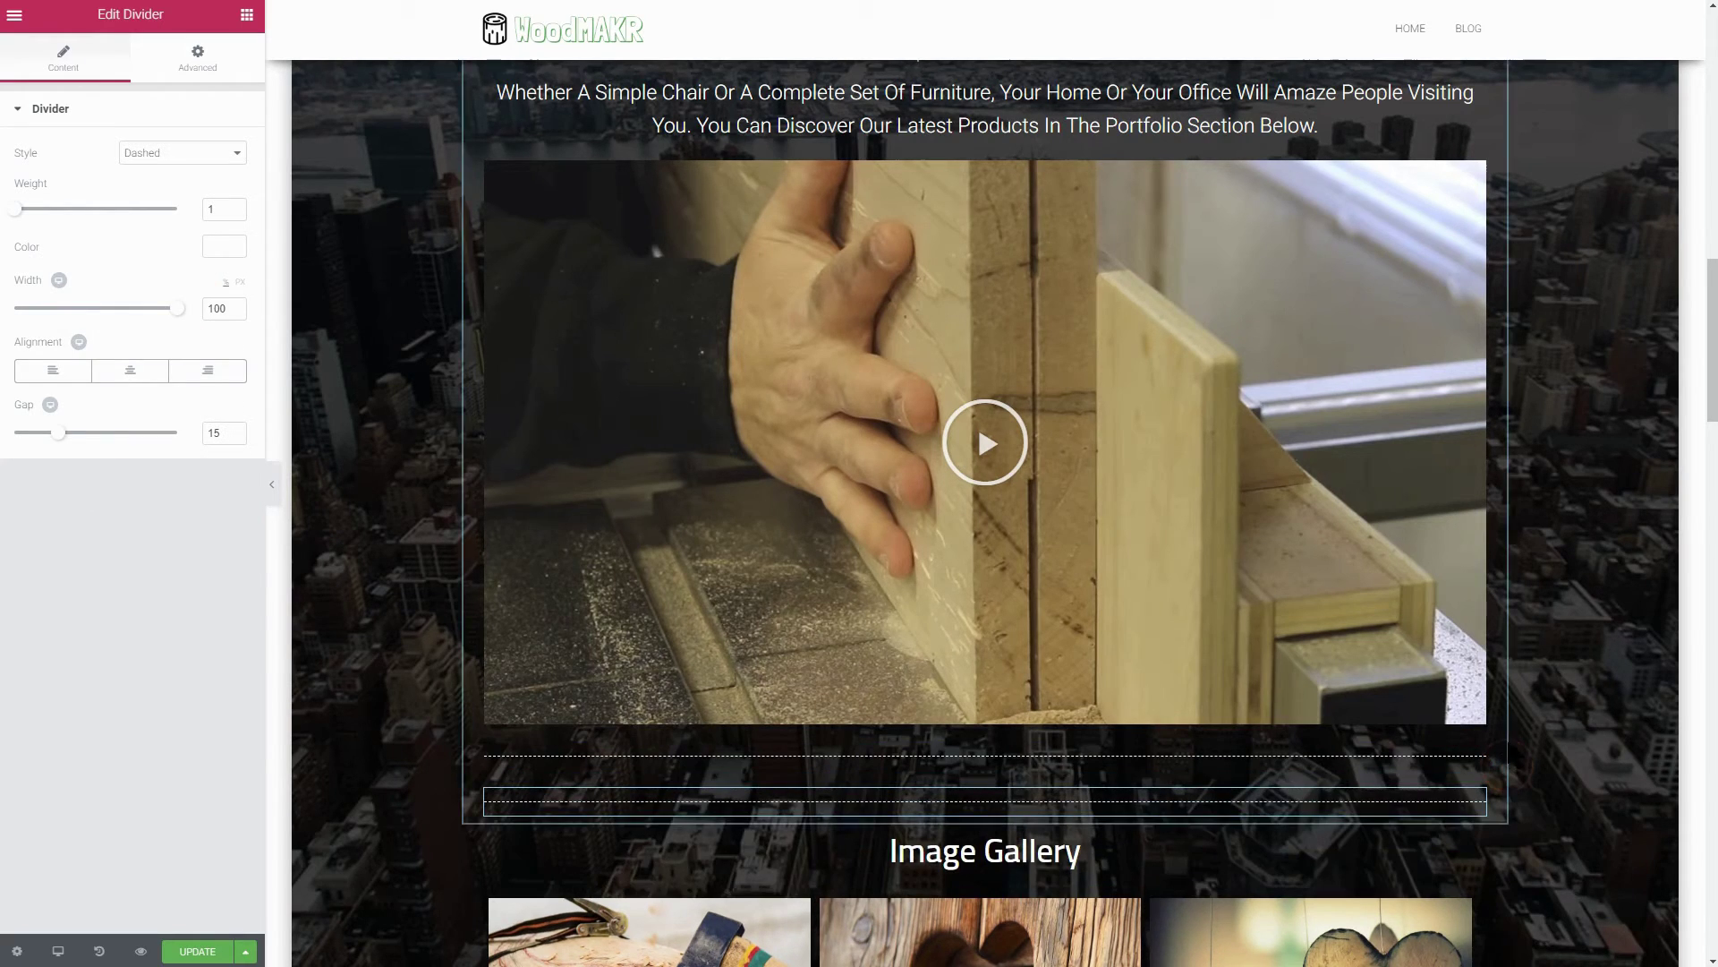
pyautogui.scroll(-5, 1512, 716)
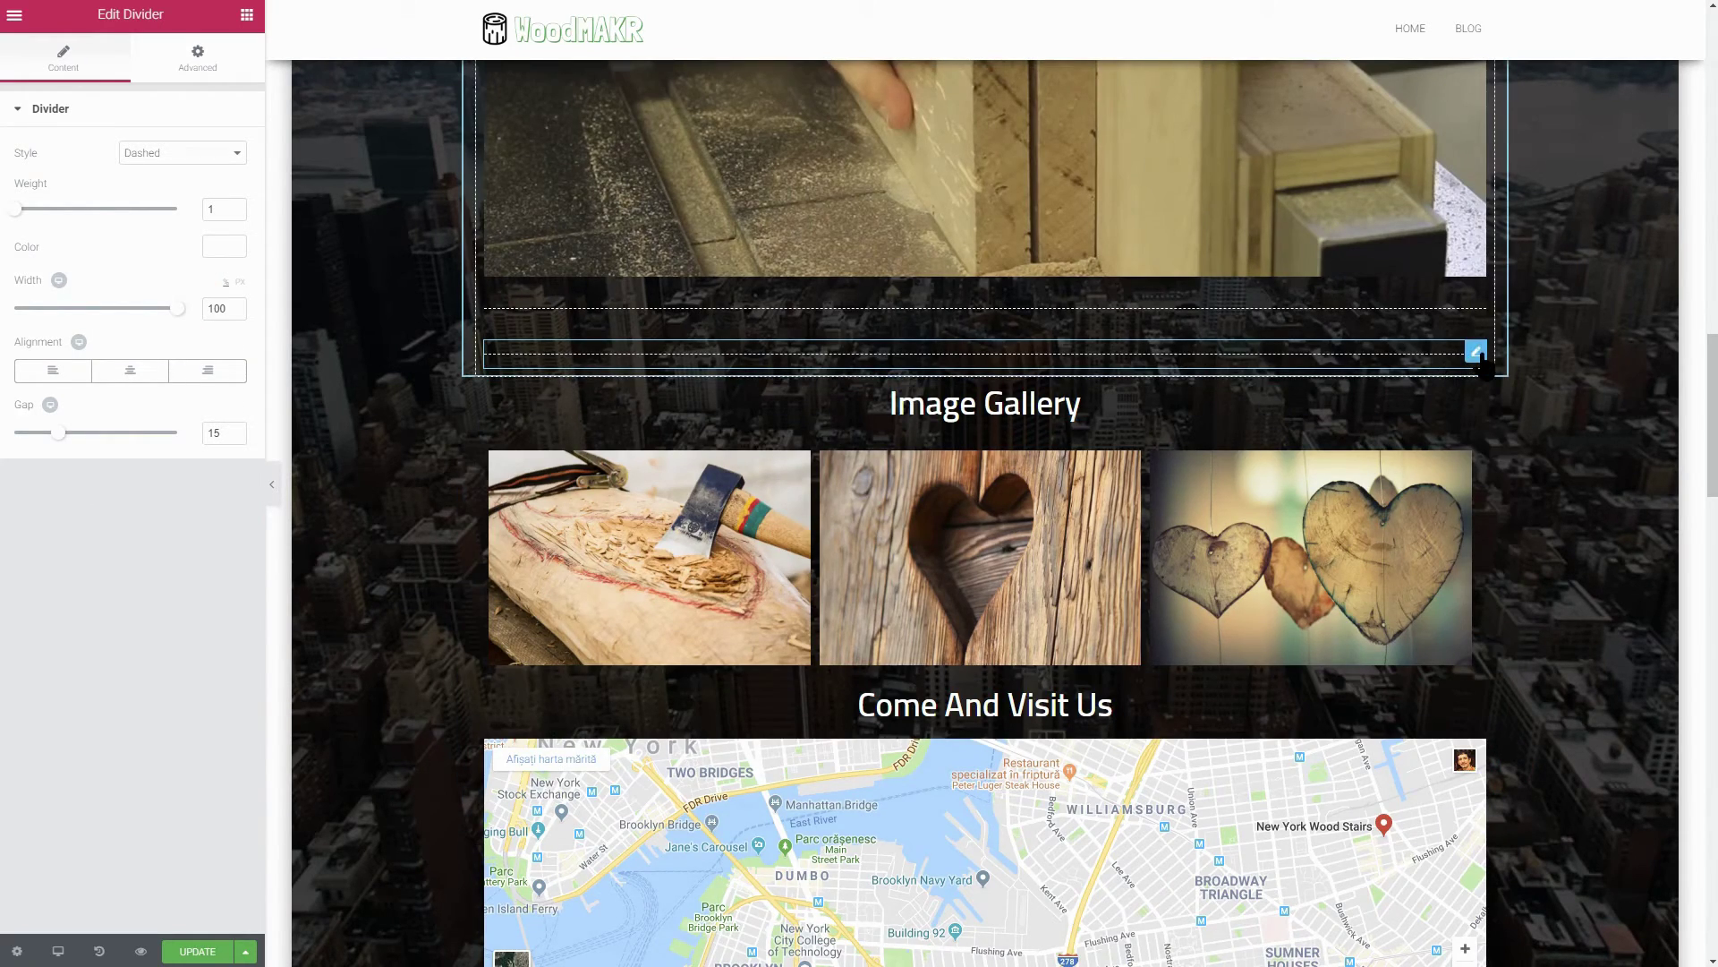
pyautogui.moveTo(1481, 362); pyautogui.dragTo(1338, 629)
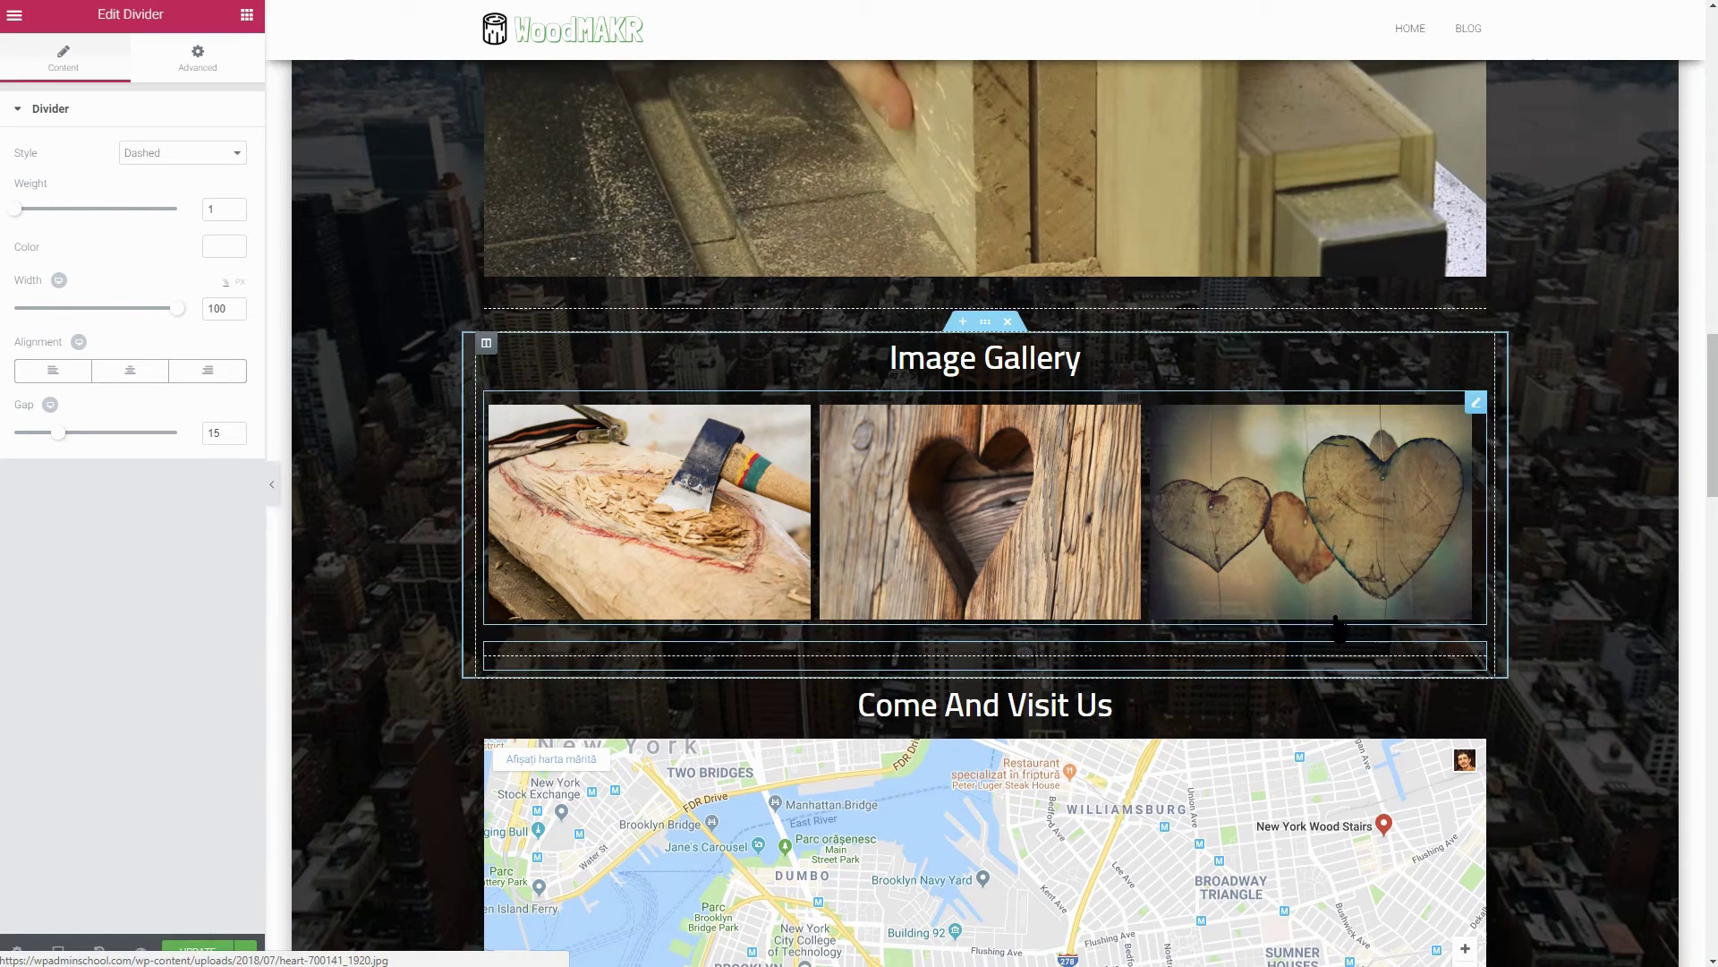
pyautogui.rightClick(1482, 661)
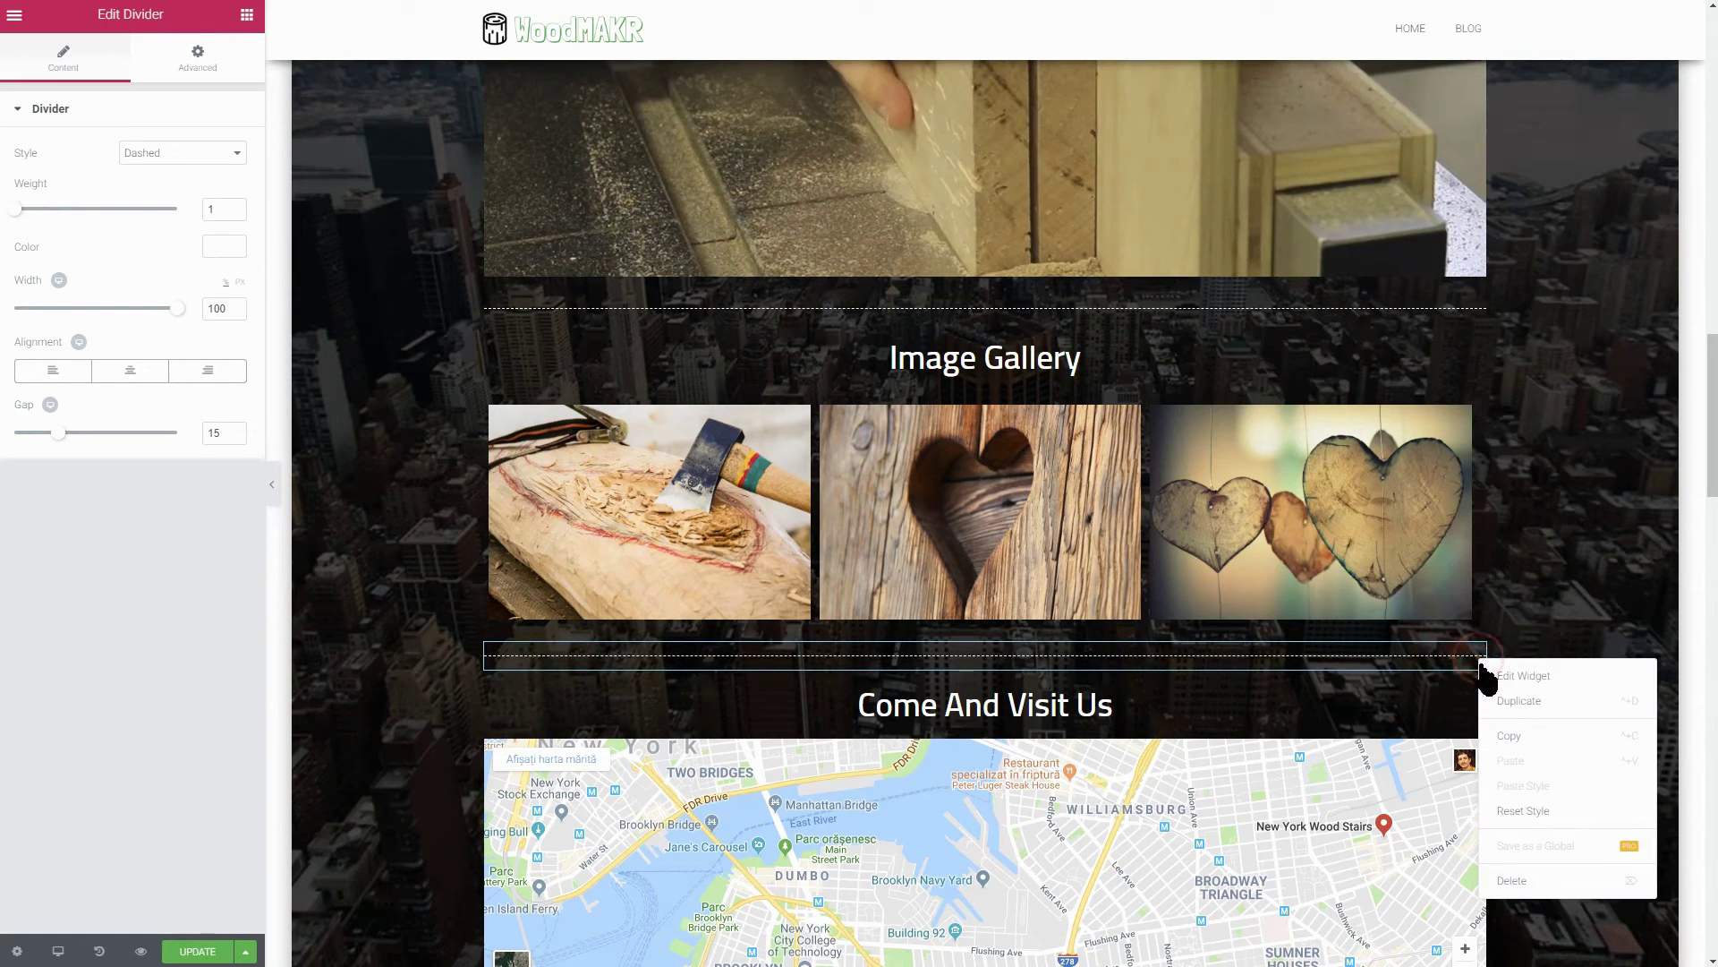
pyautogui.click(1509, 700)
pyautogui.scroll(-5, 1509, 707)
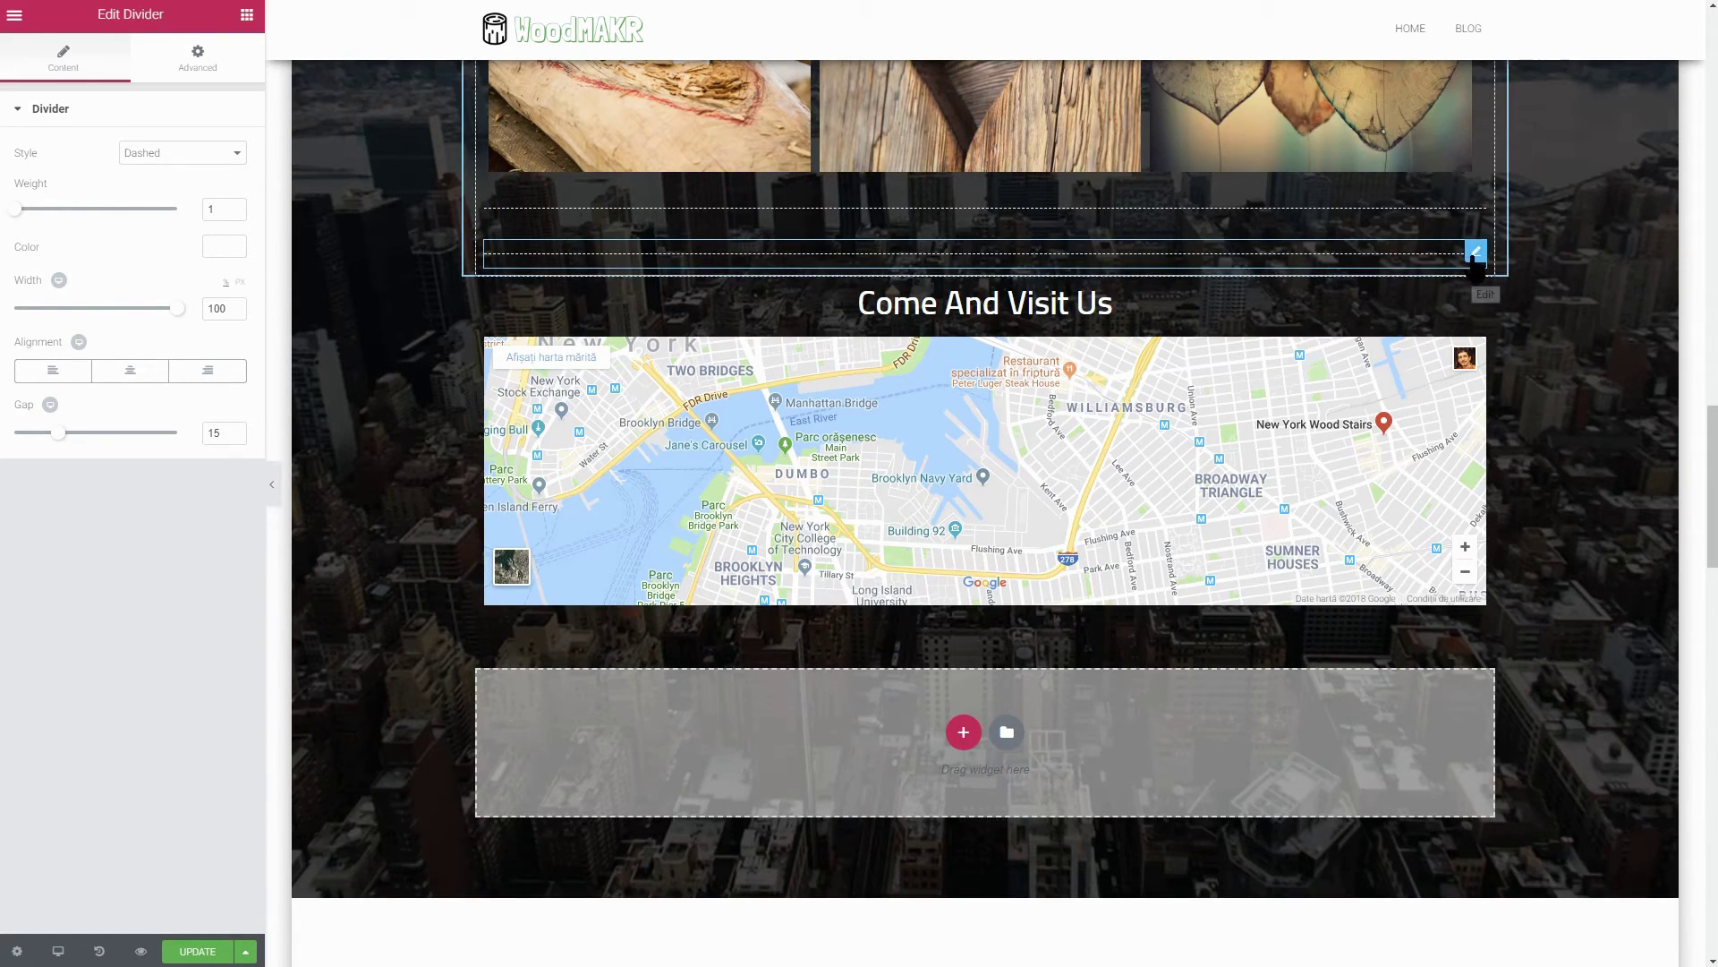
pyautogui.moveTo(1475, 257); pyautogui.dragTo(1432, 586)
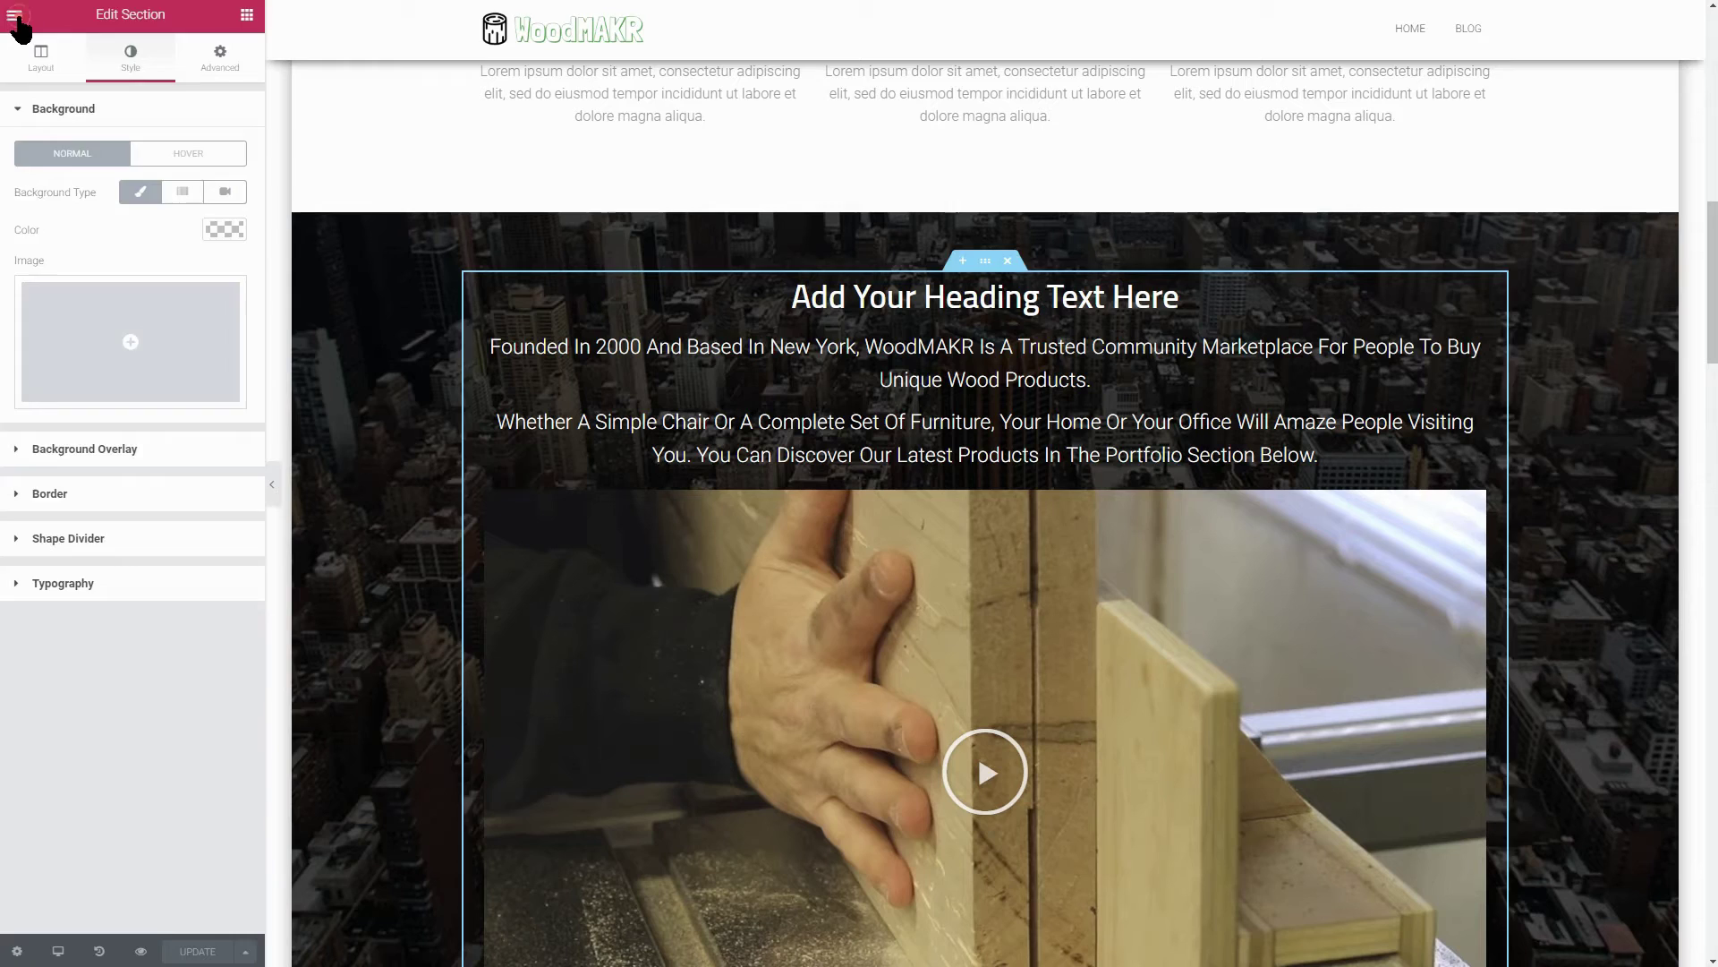
# Exit Elementor to the Customizer and set the About background to the wooden bridge photo.
pyautogui.click(15, 16)
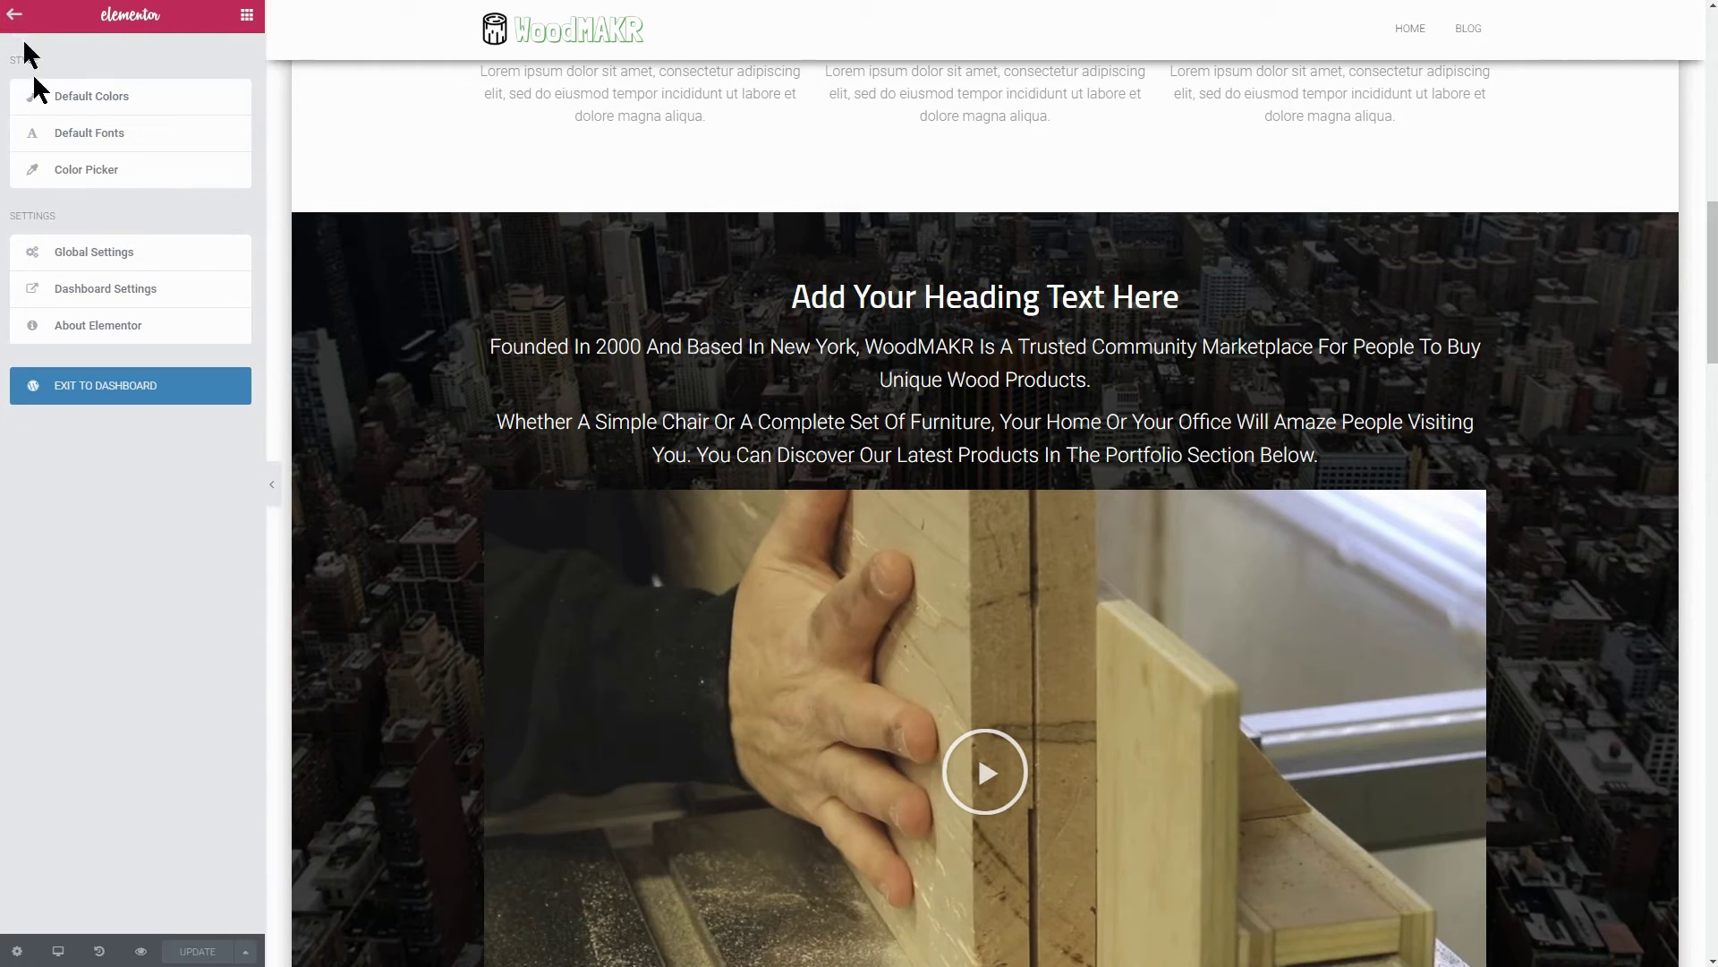
pyautogui.click(140, 392)
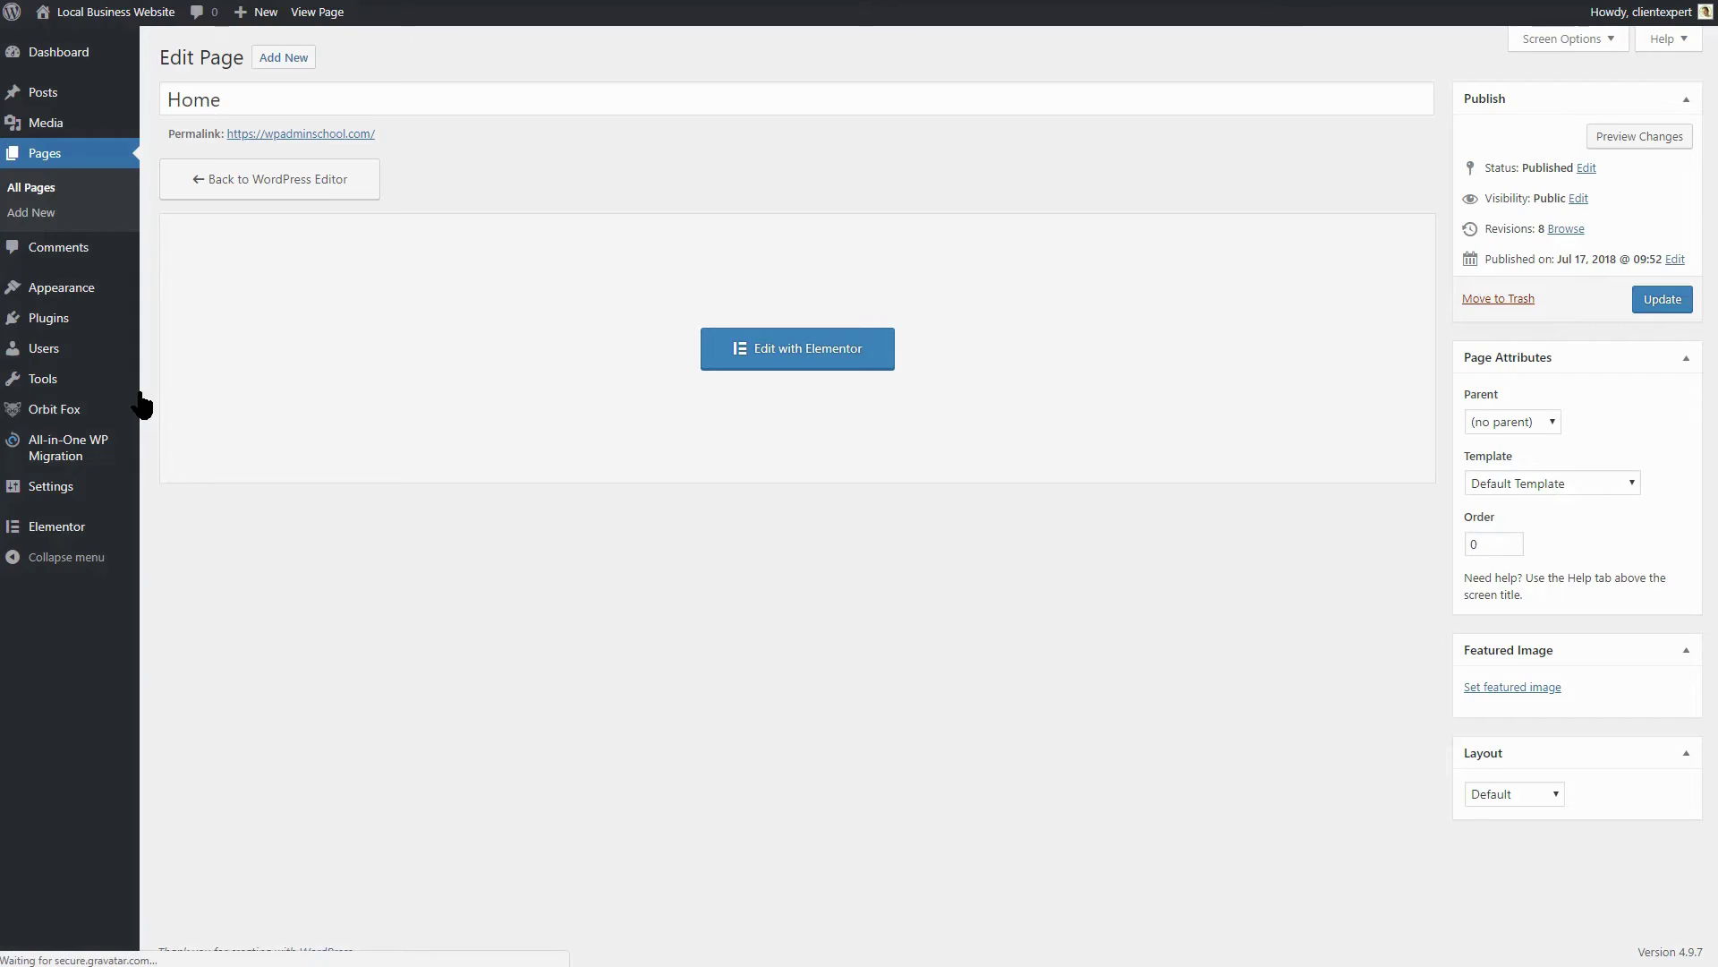
pyautogui.moveTo(85, 291)
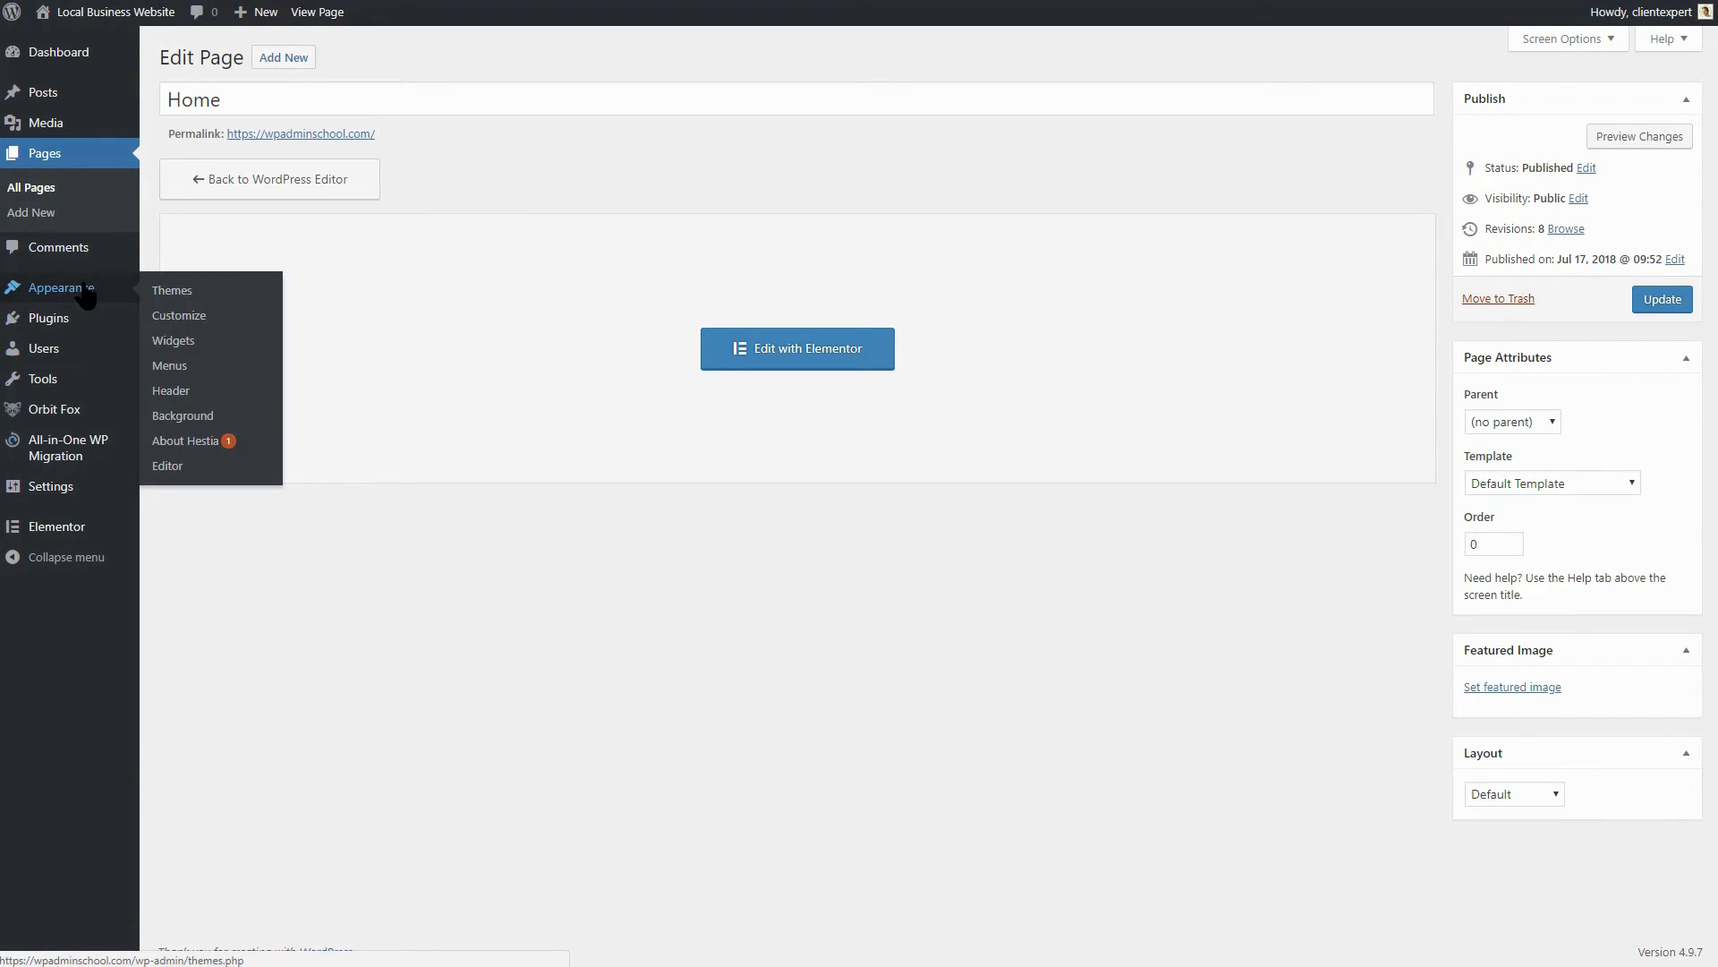
pyautogui.click(191, 318)
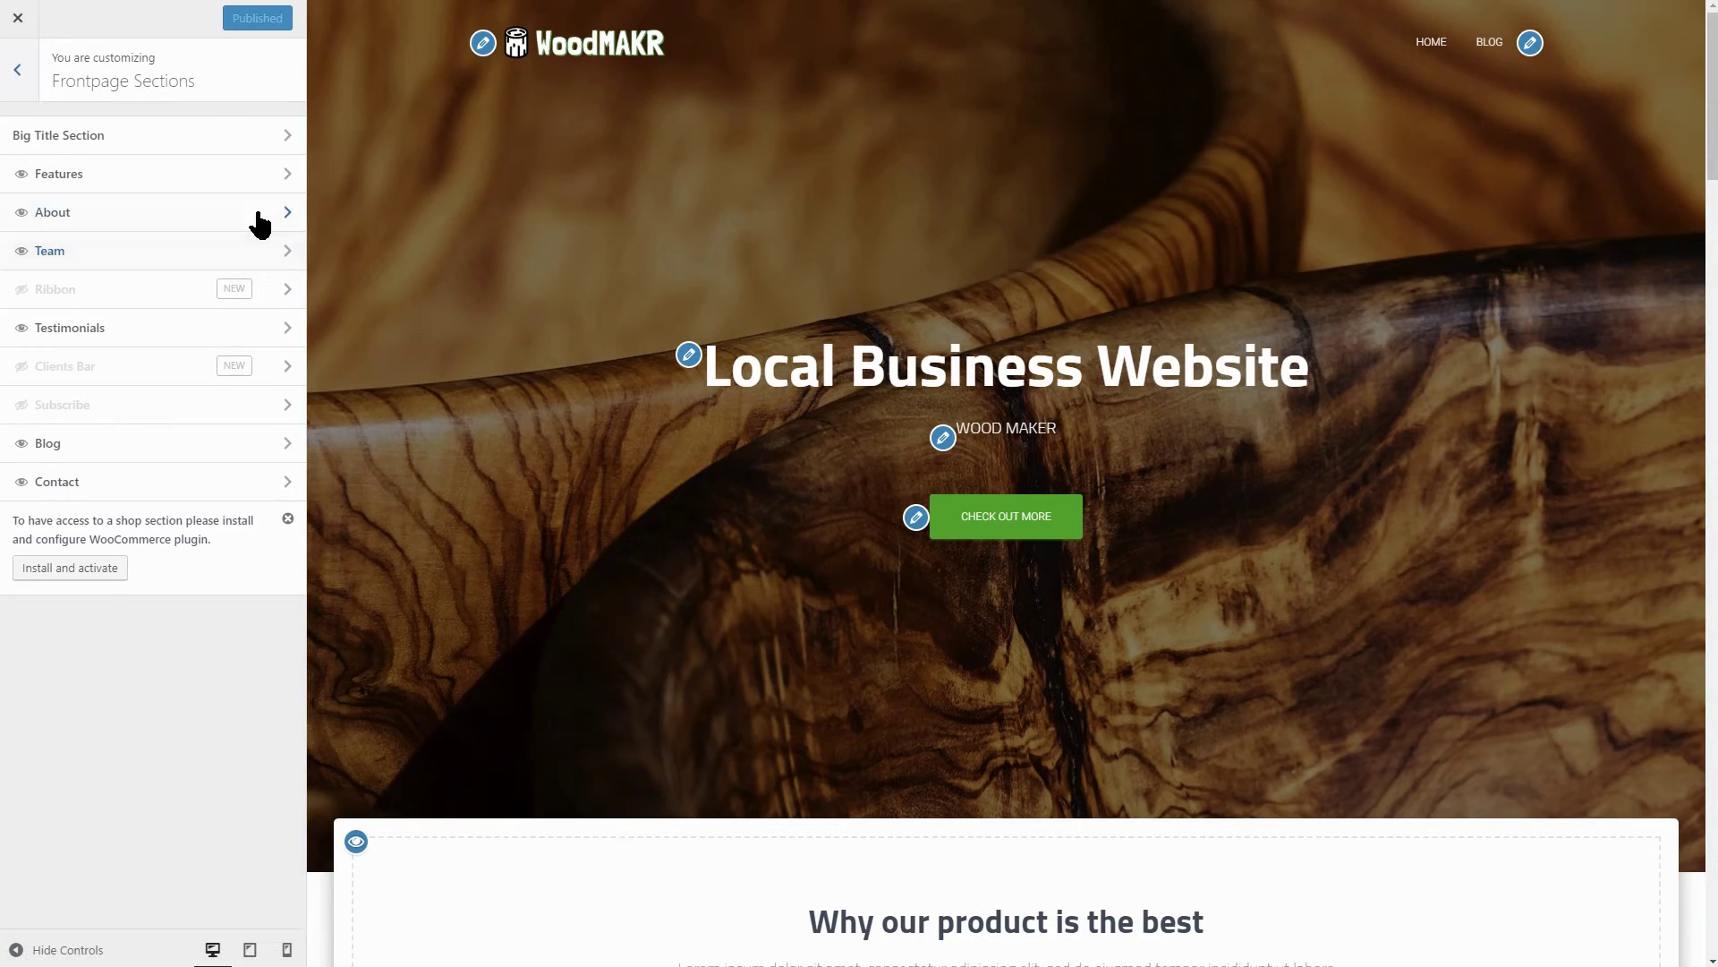
pyautogui.click(259, 212)
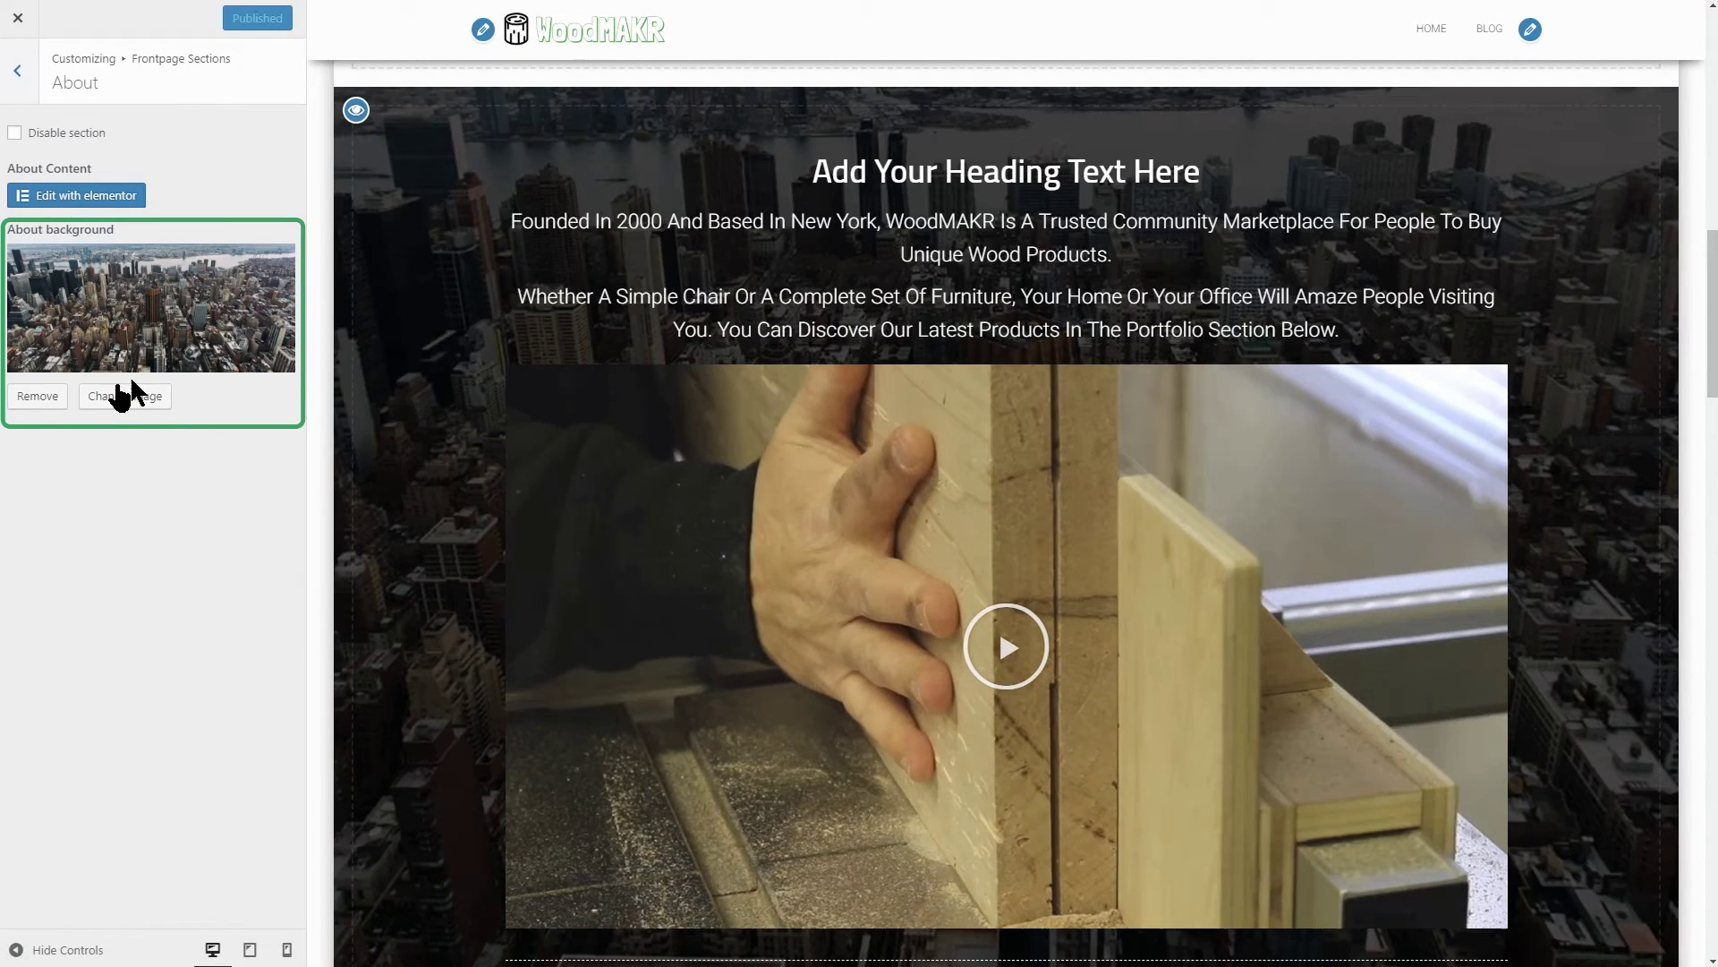
pyautogui.click(110, 395)
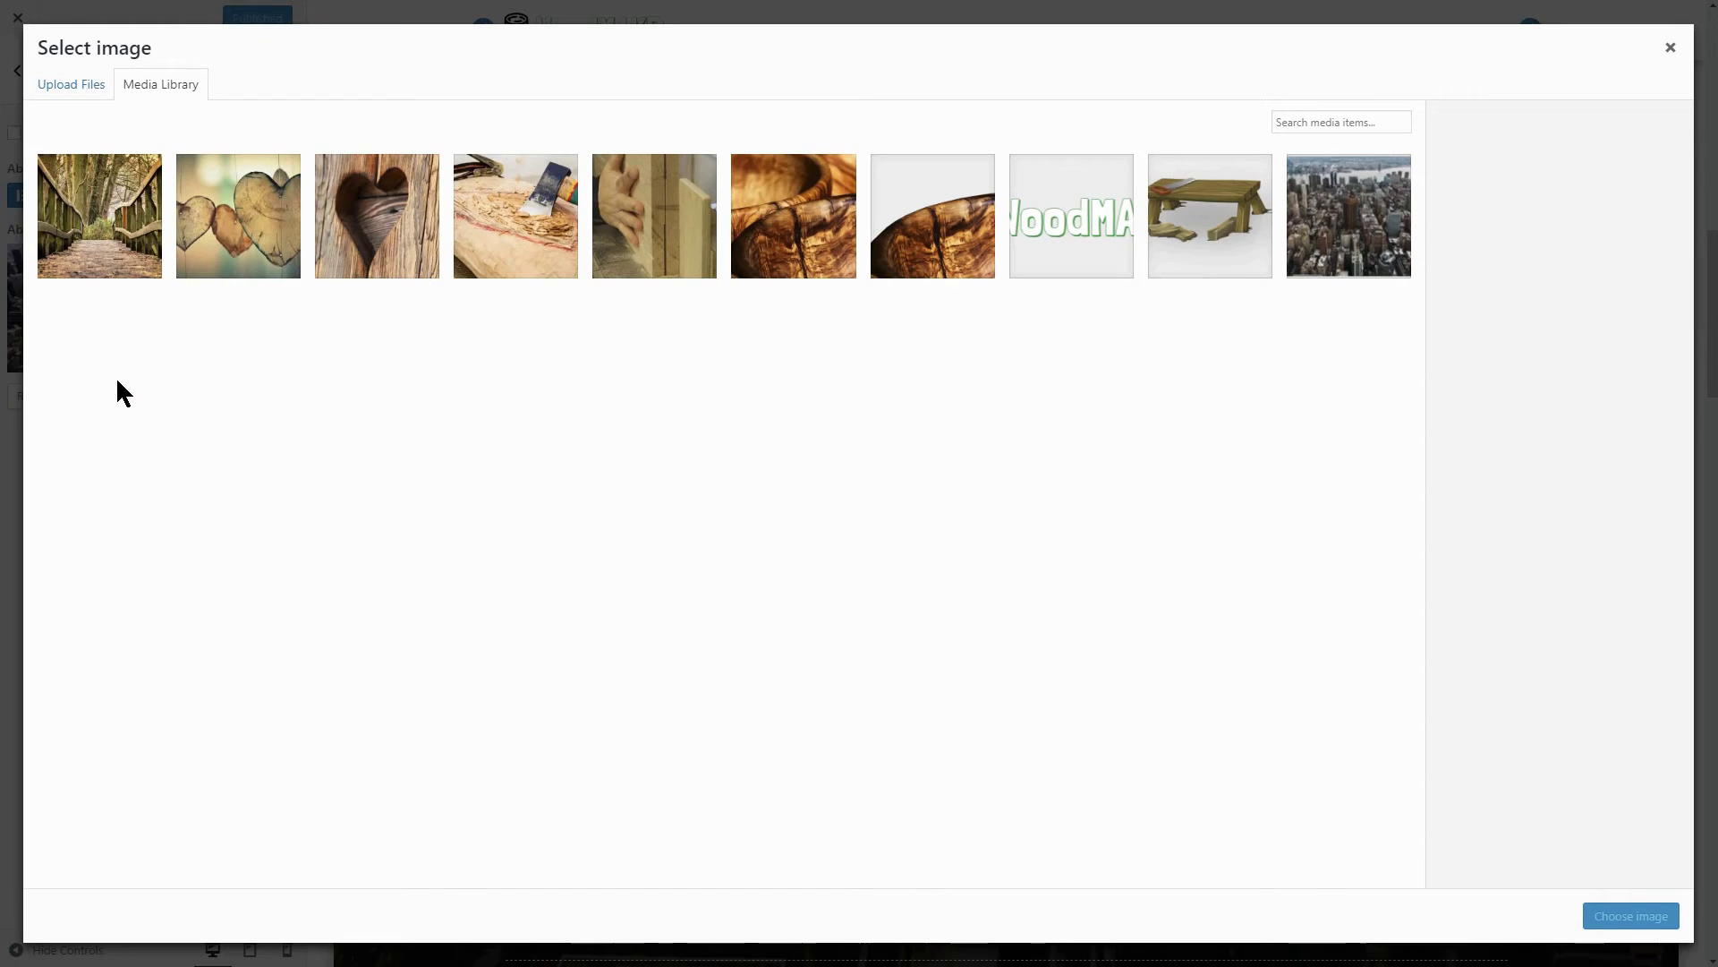
pyautogui.click(117, 261)
pyautogui.click(1622, 918)
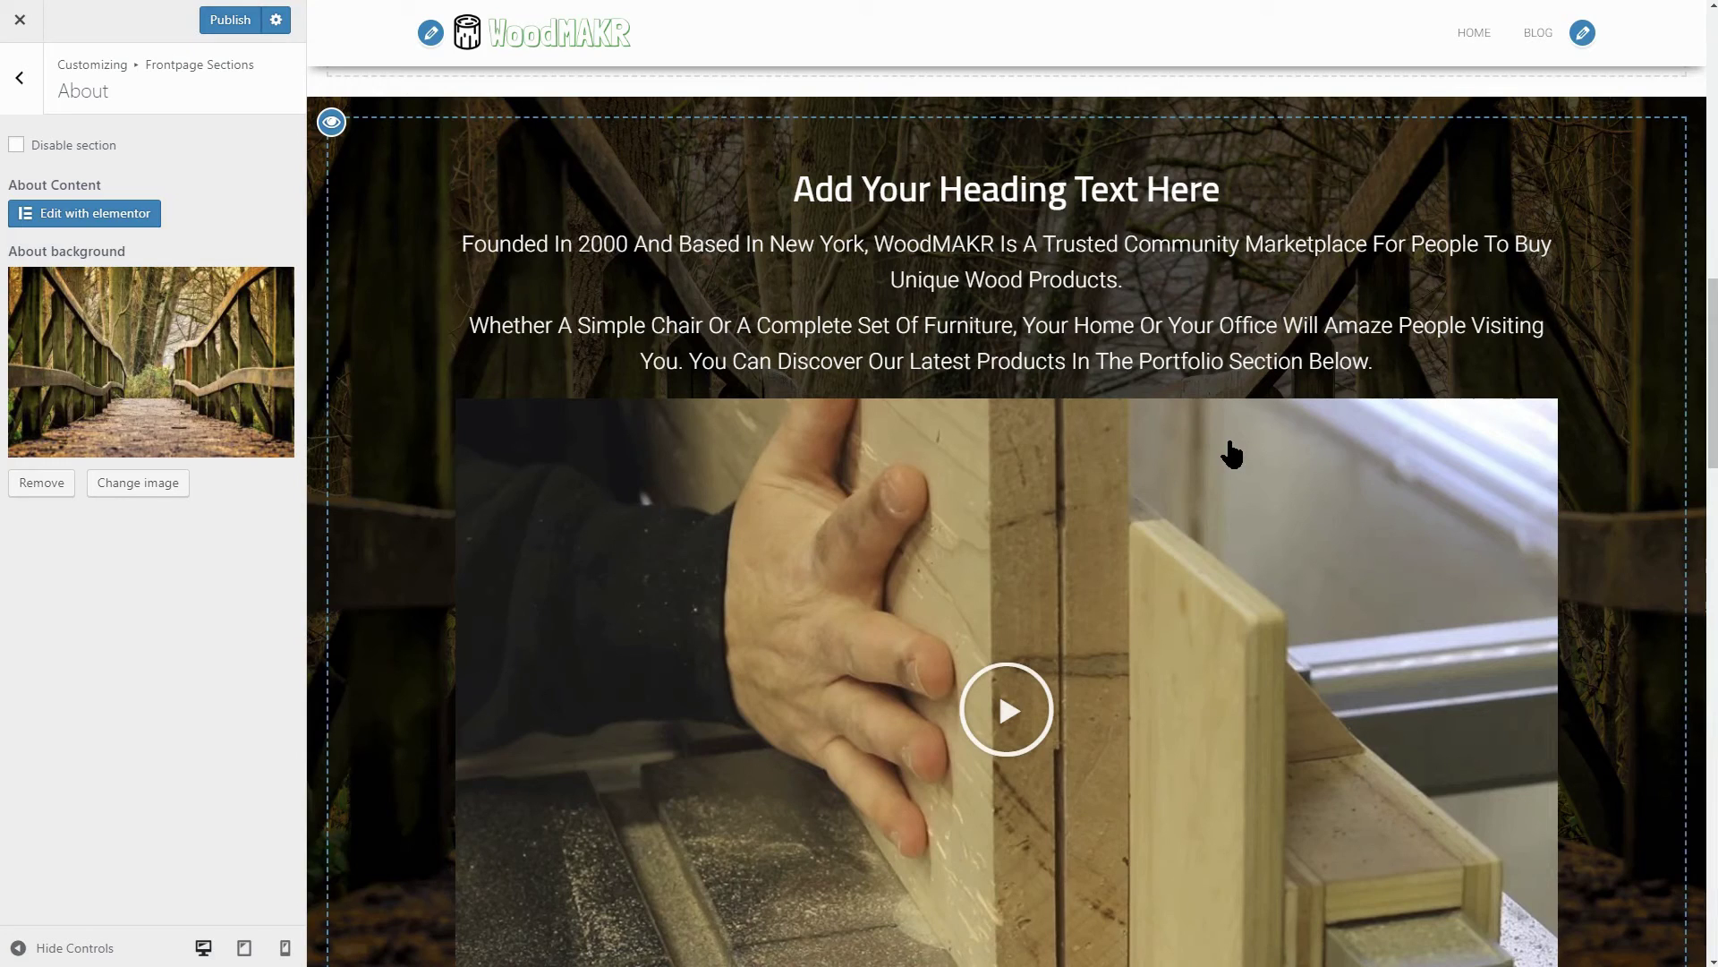
# Navigate back through the Customizer to the Testimonials section settings.
pyautogui.scroll(-8, 1229, 450)
pyautogui.scroll(-10, 1230, 454)
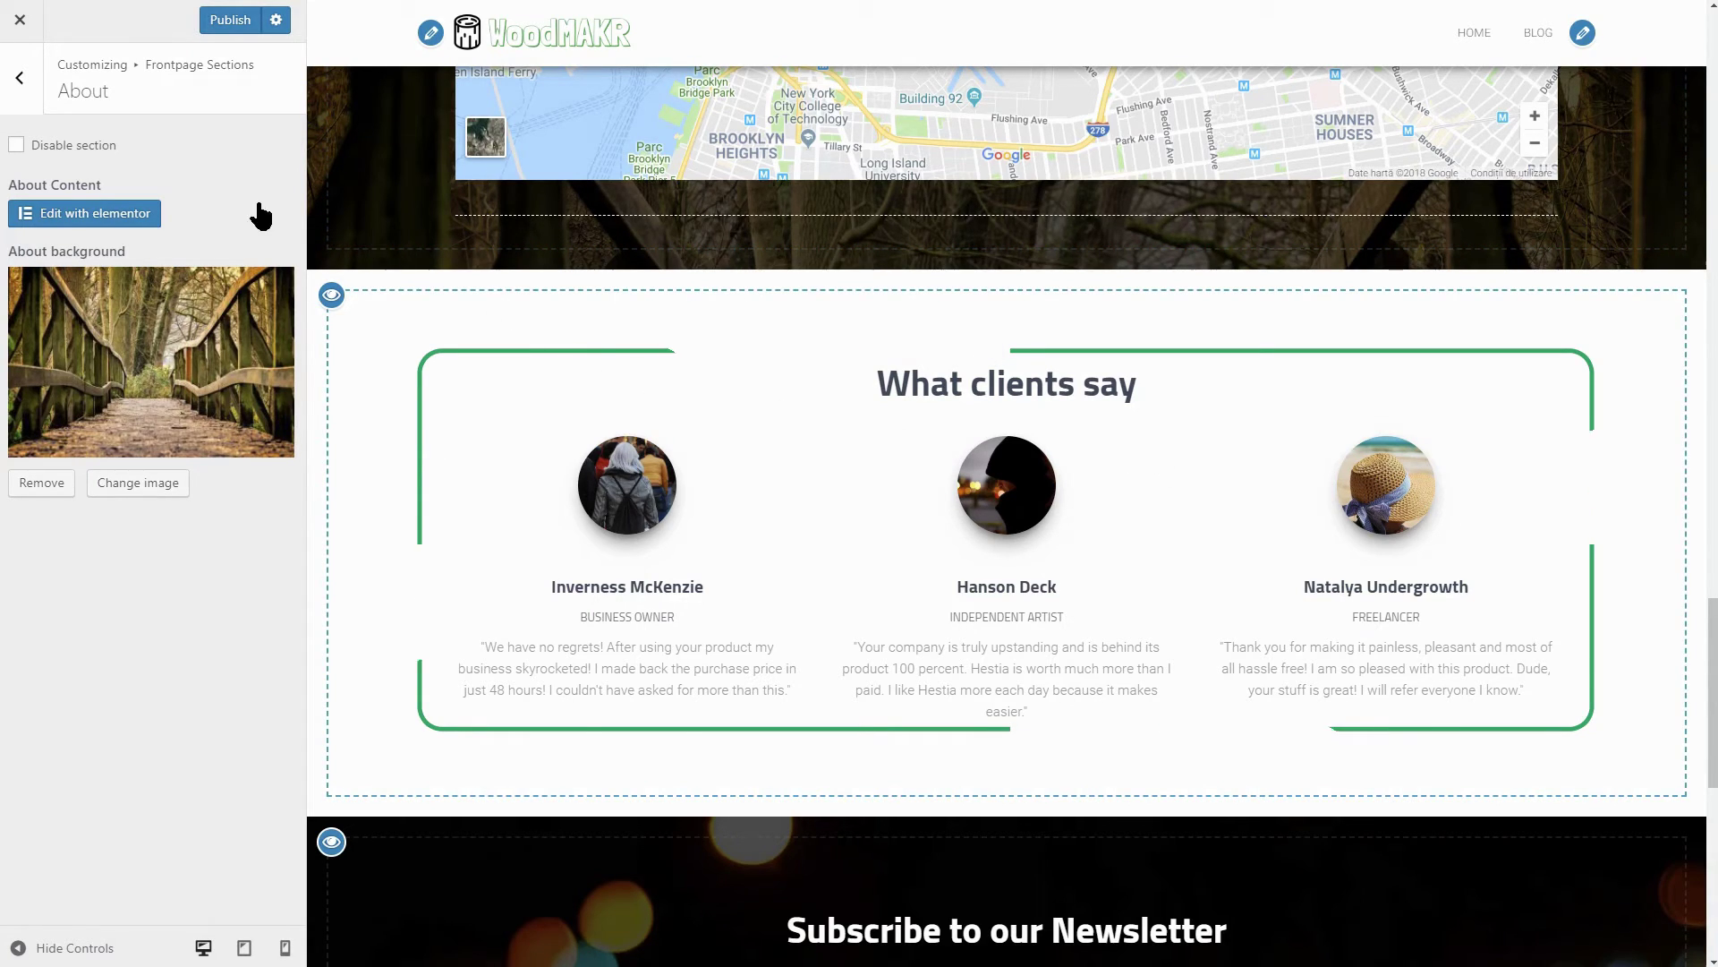
pyautogui.click(20, 79)
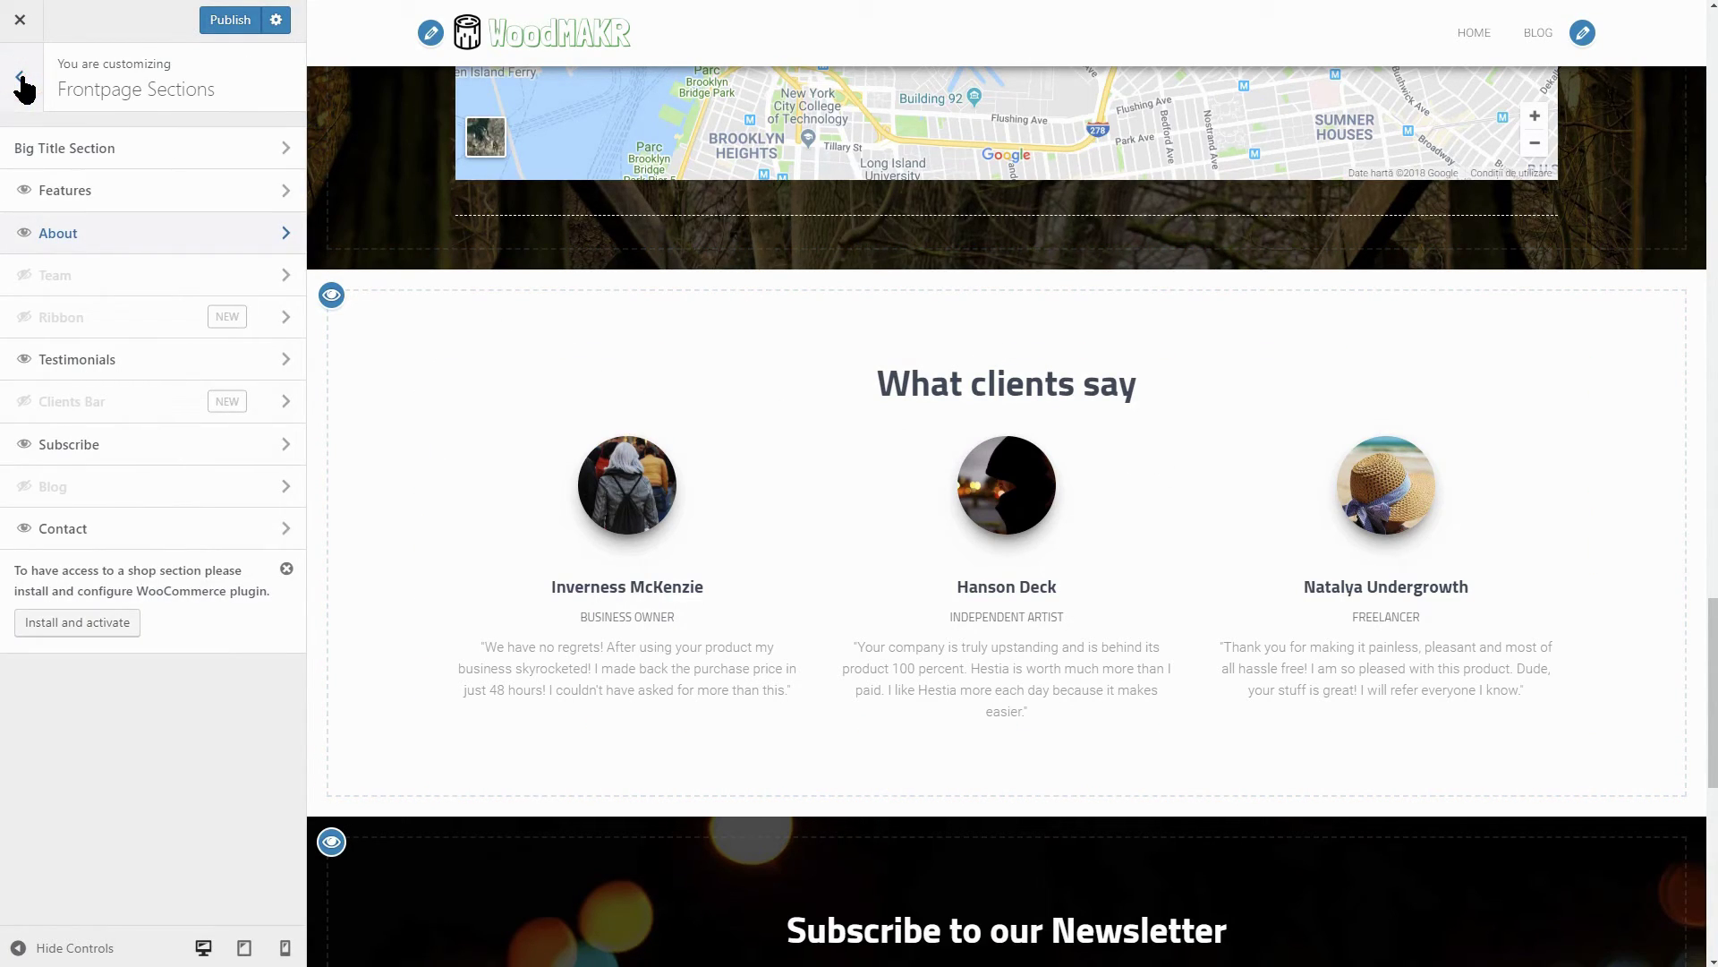
pyautogui.click(20, 78)
pyautogui.click(271, 320)
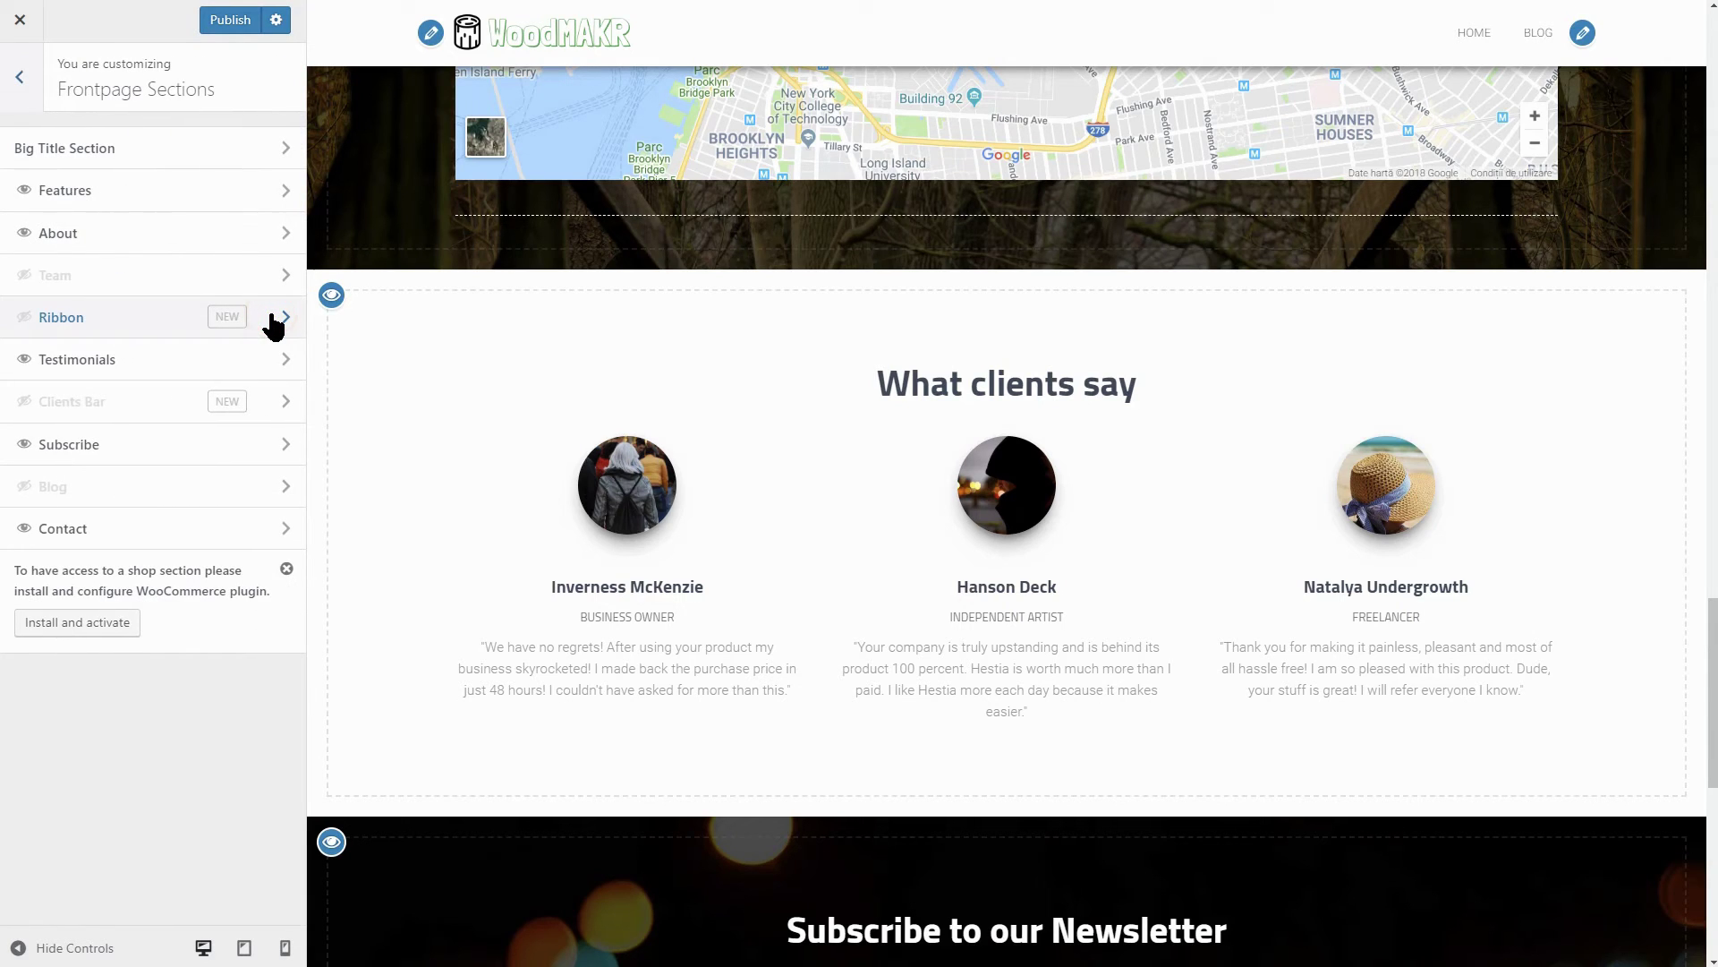
pyautogui.click(286, 361)
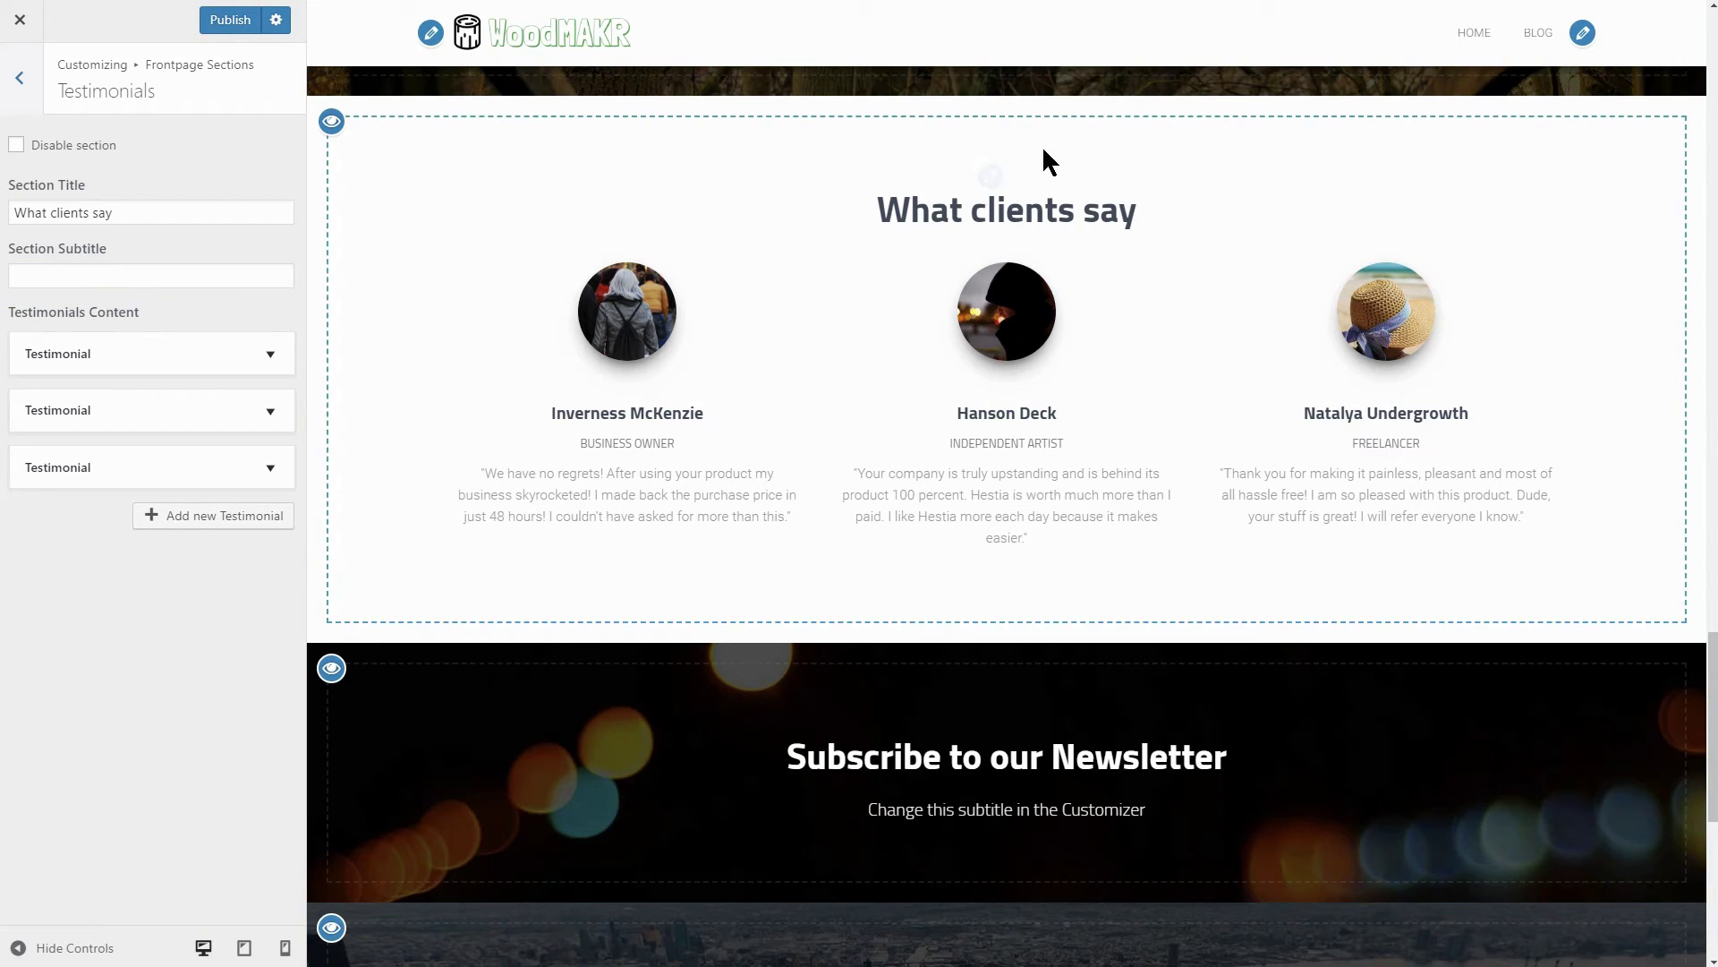
# Give the testimonials section the subtitle 'About WoodMAKR' and review the first quote.
pyautogui.click(991, 176)
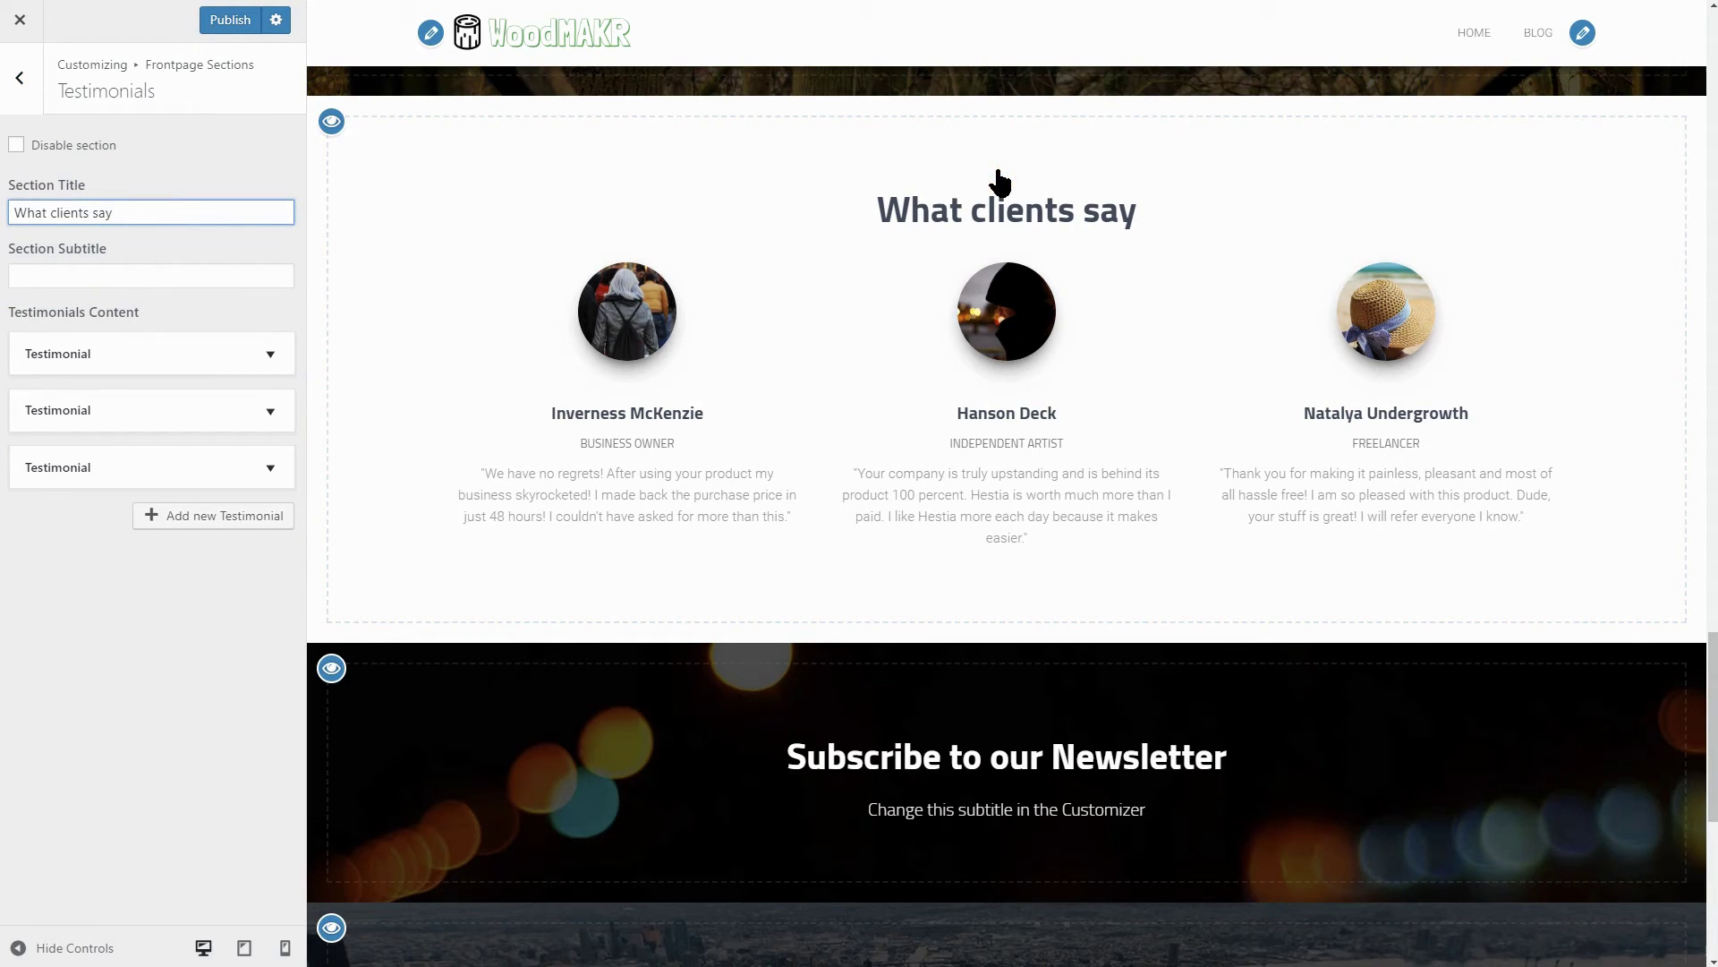
pyautogui.click(96, 276)
pyautogui.write('About WoodMAKR')
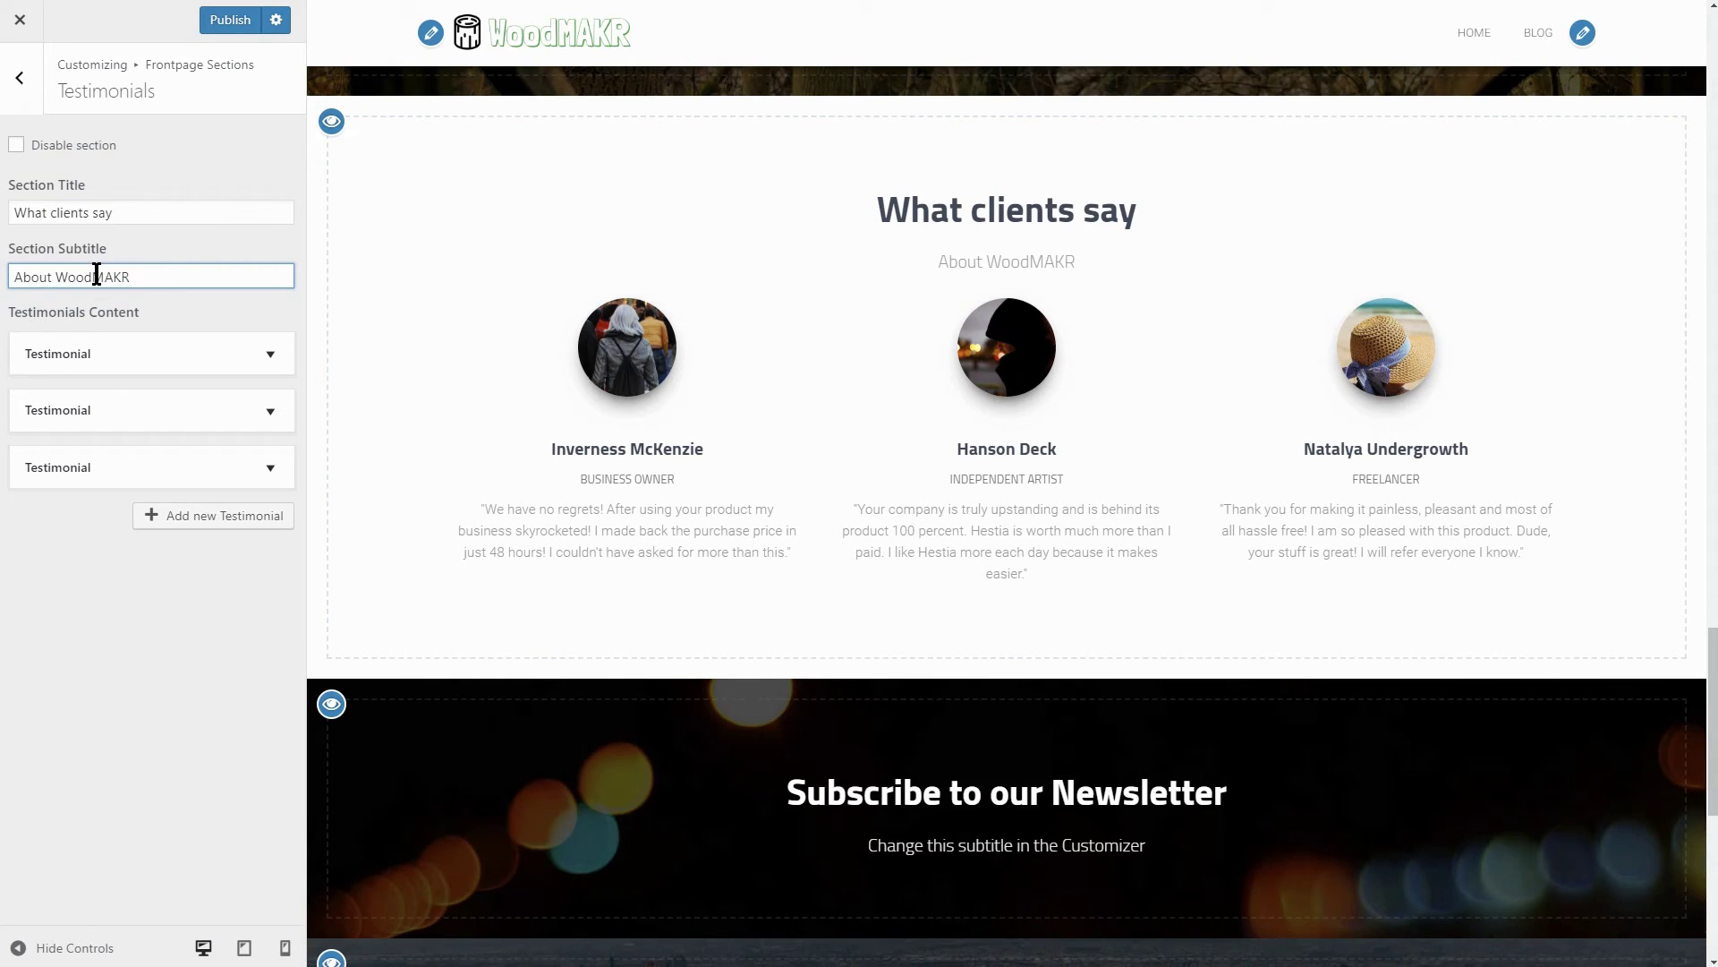
pyautogui.click(269, 354)
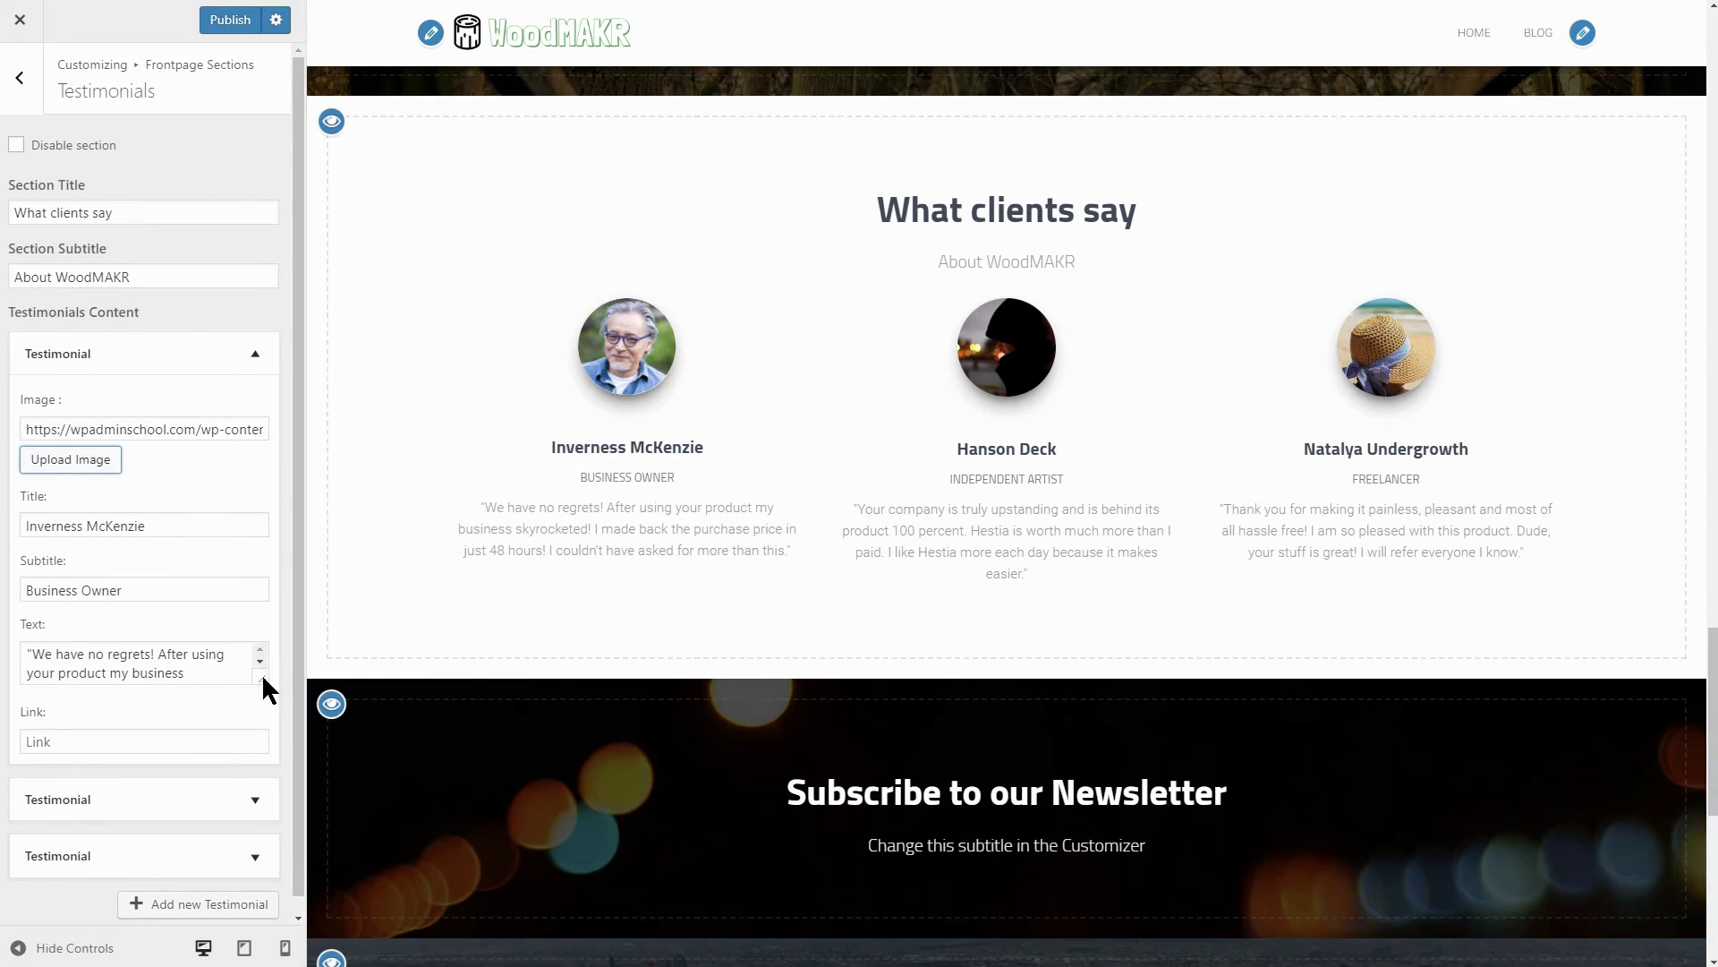
pyautogui.moveTo(261, 673); pyautogui.dragTo(266, 771)
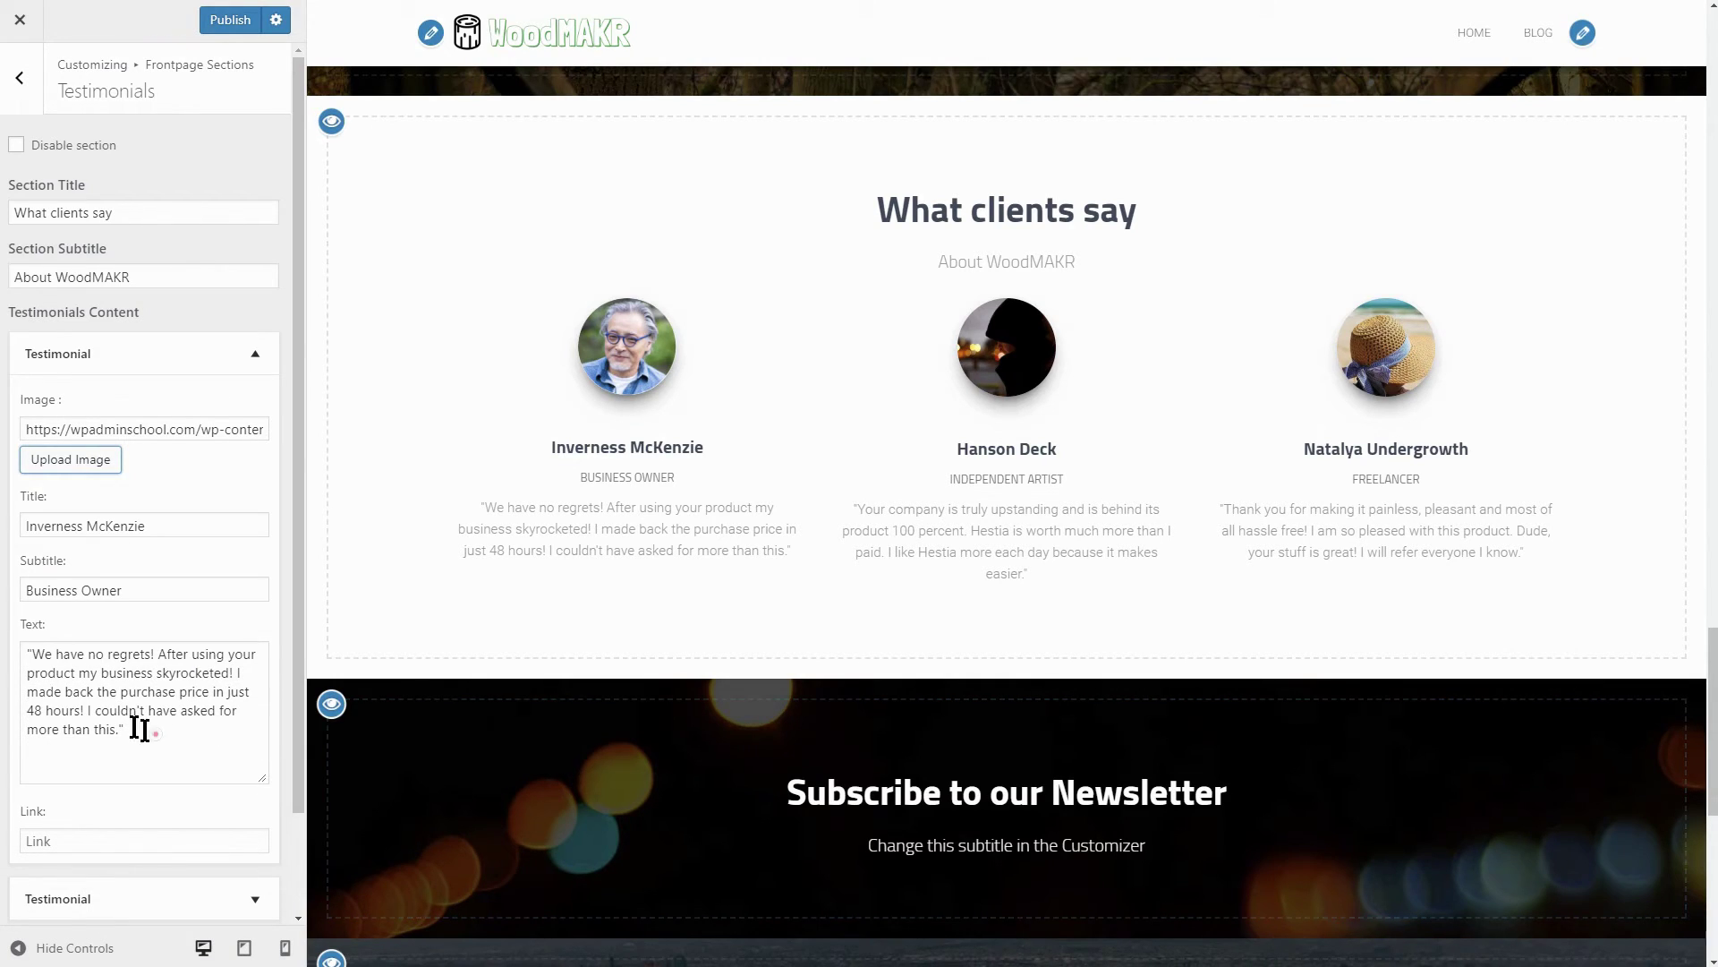
pyautogui.moveTo(139, 729); pyautogui.dragTo(26, 649)
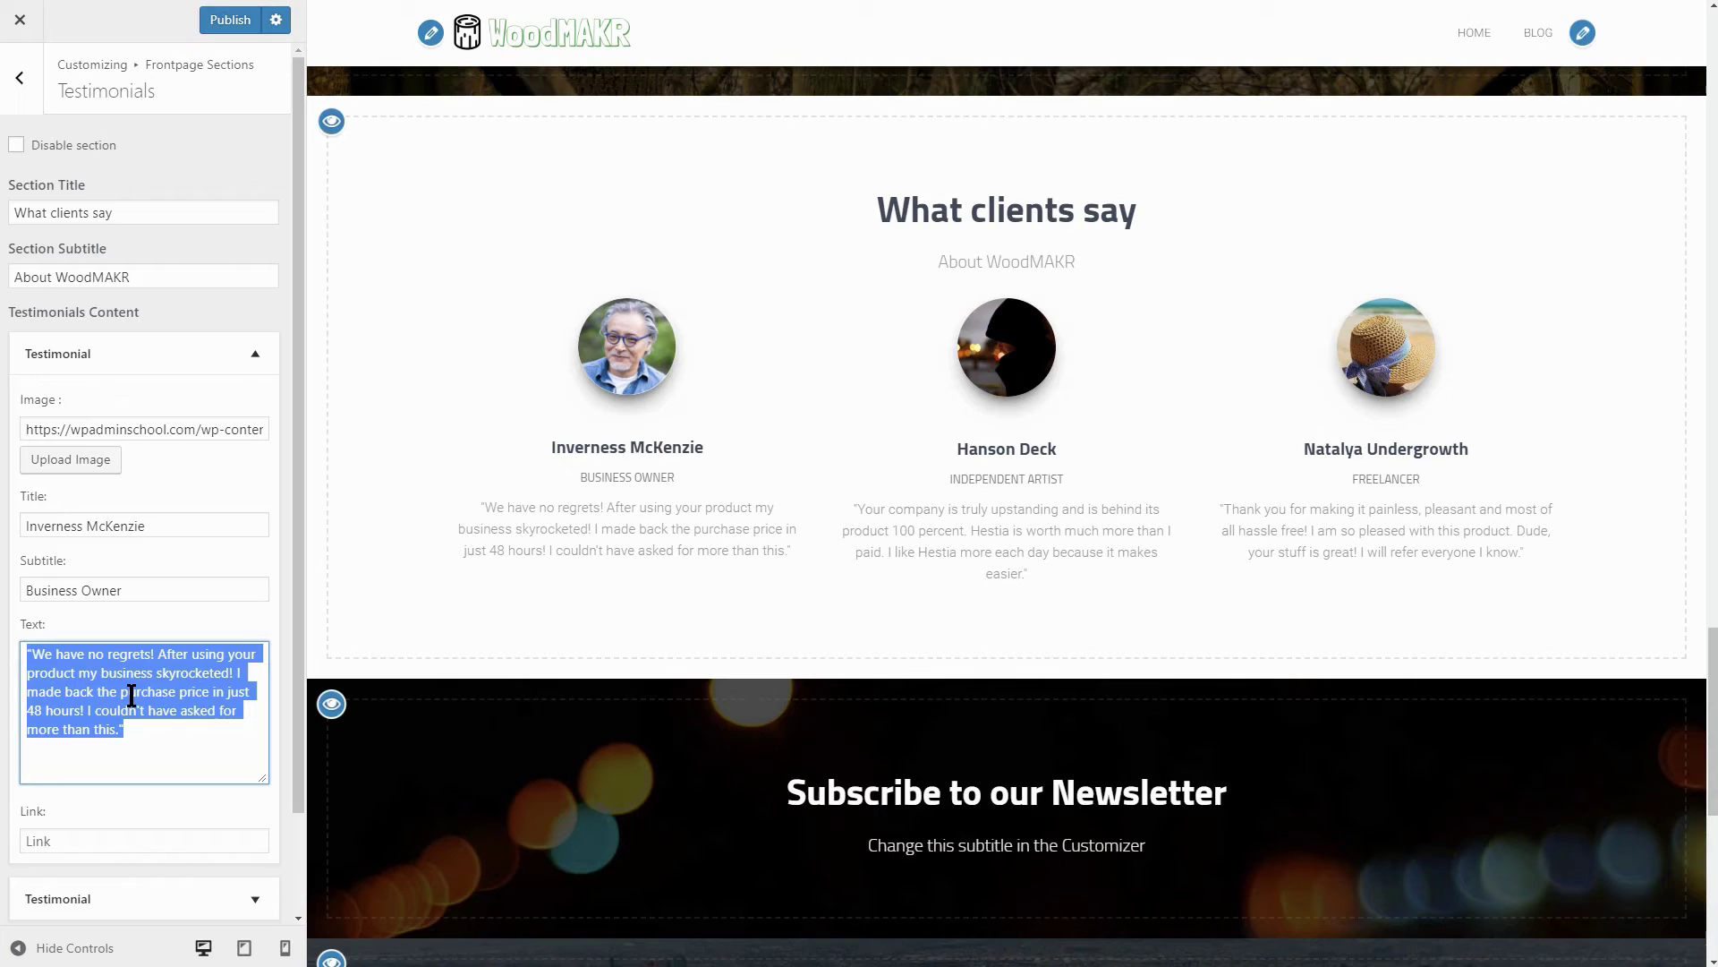
pyautogui.click(255, 353)
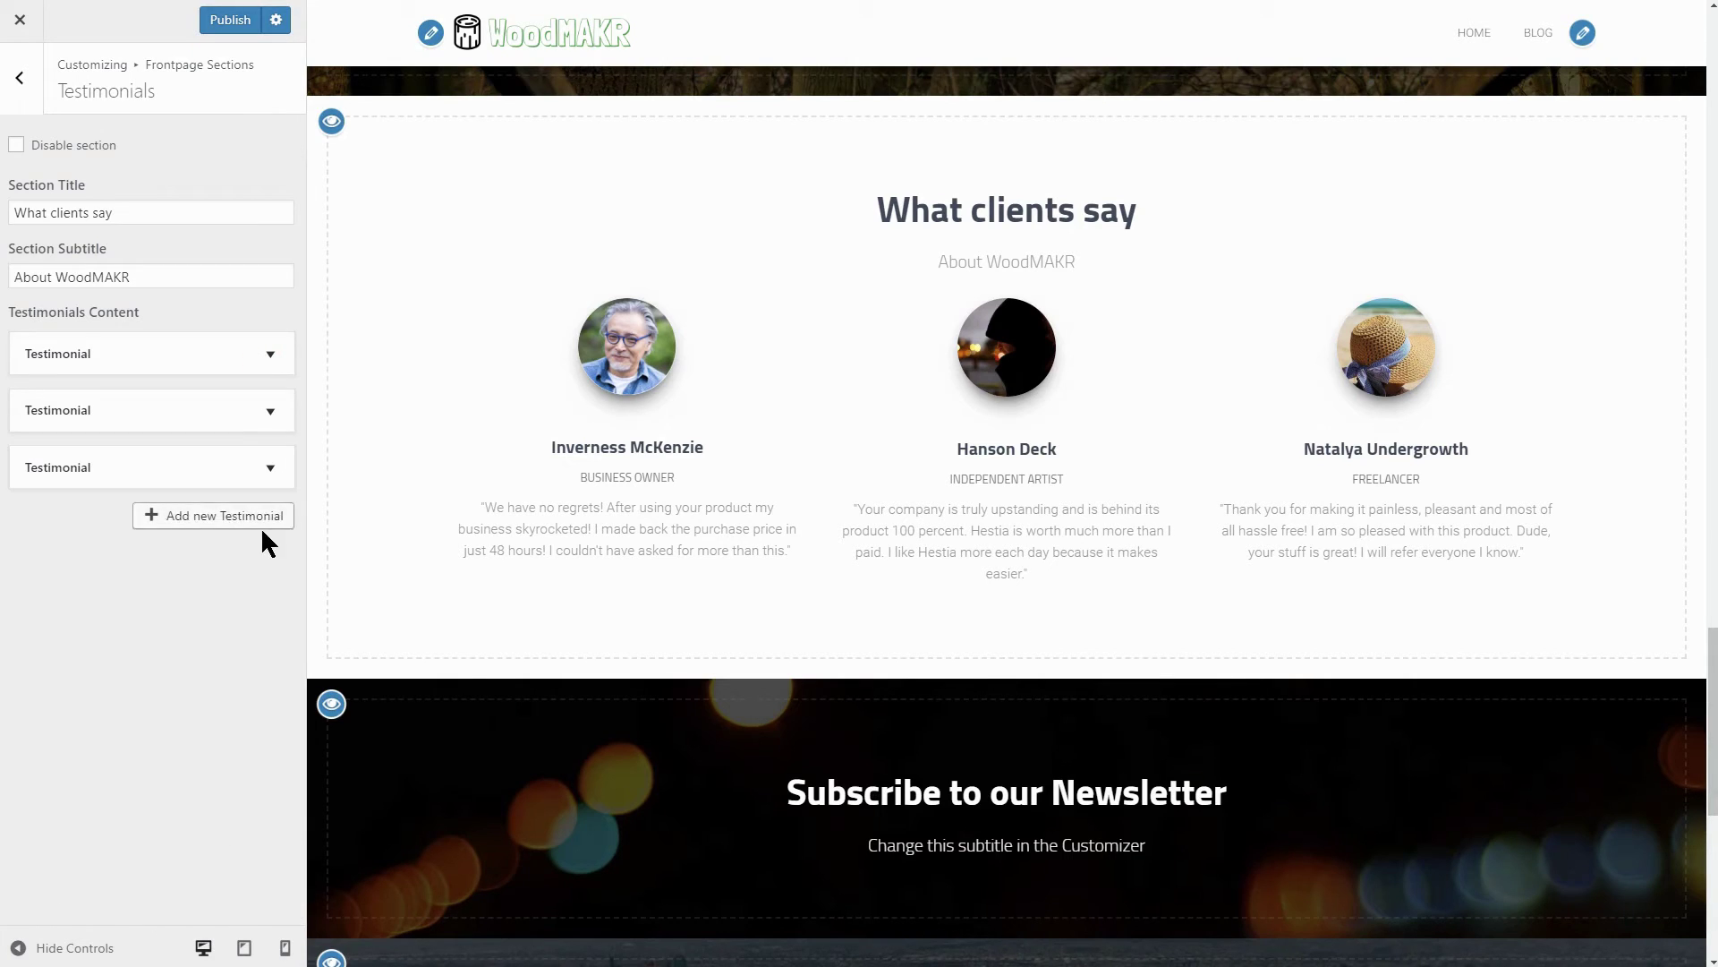
# Add a fourth testimonial using the first media-library portrait as its image.
pyautogui.click(268, 523)
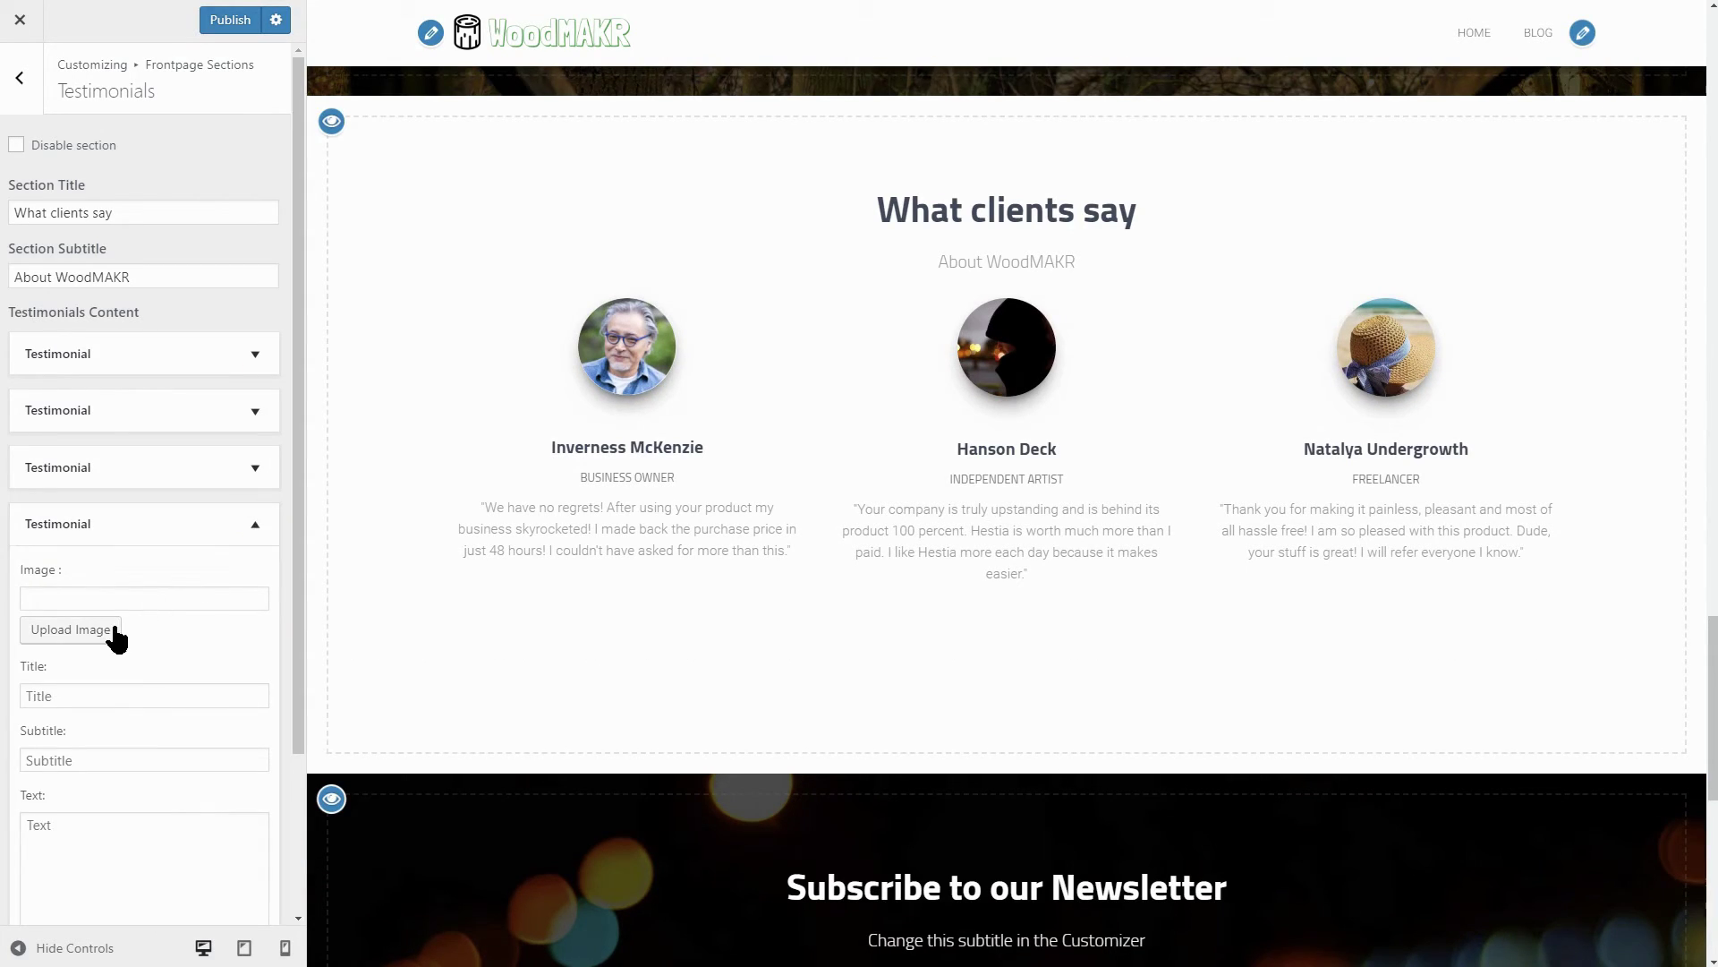
pyautogui.click(115, 635)
pyautogui.click(345, 253)
pyautogui.click(1617, 912)
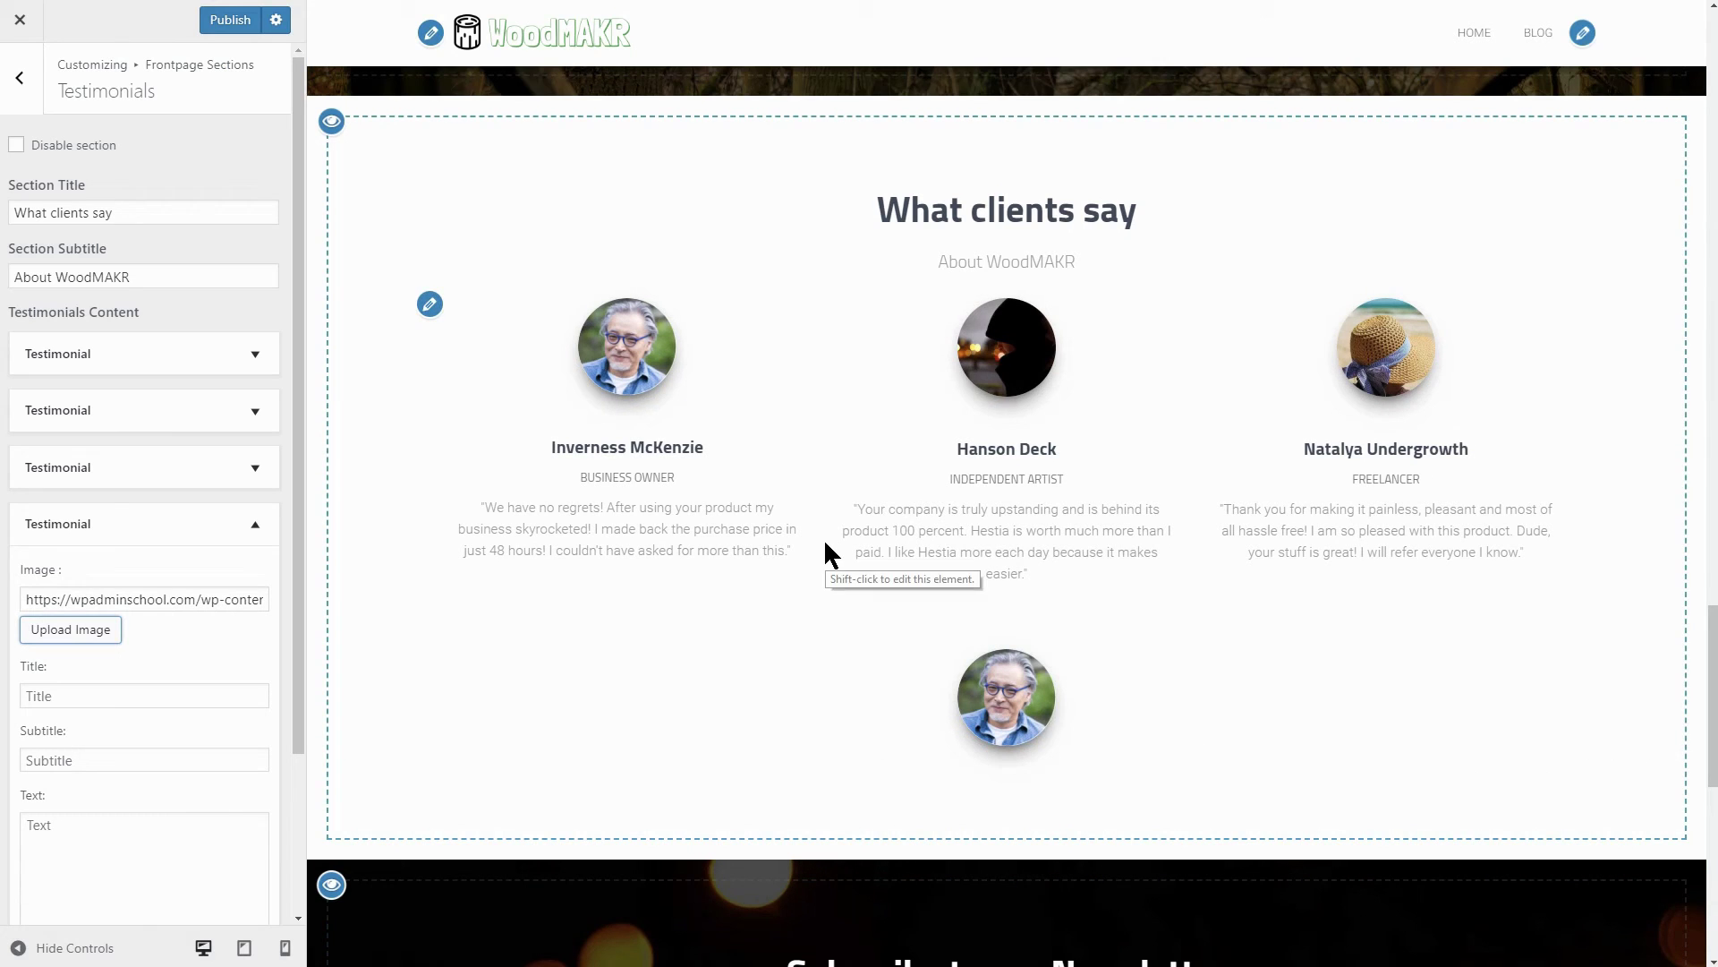
pyautogui.click(253, 524)
pyautogui.click(253, 523)
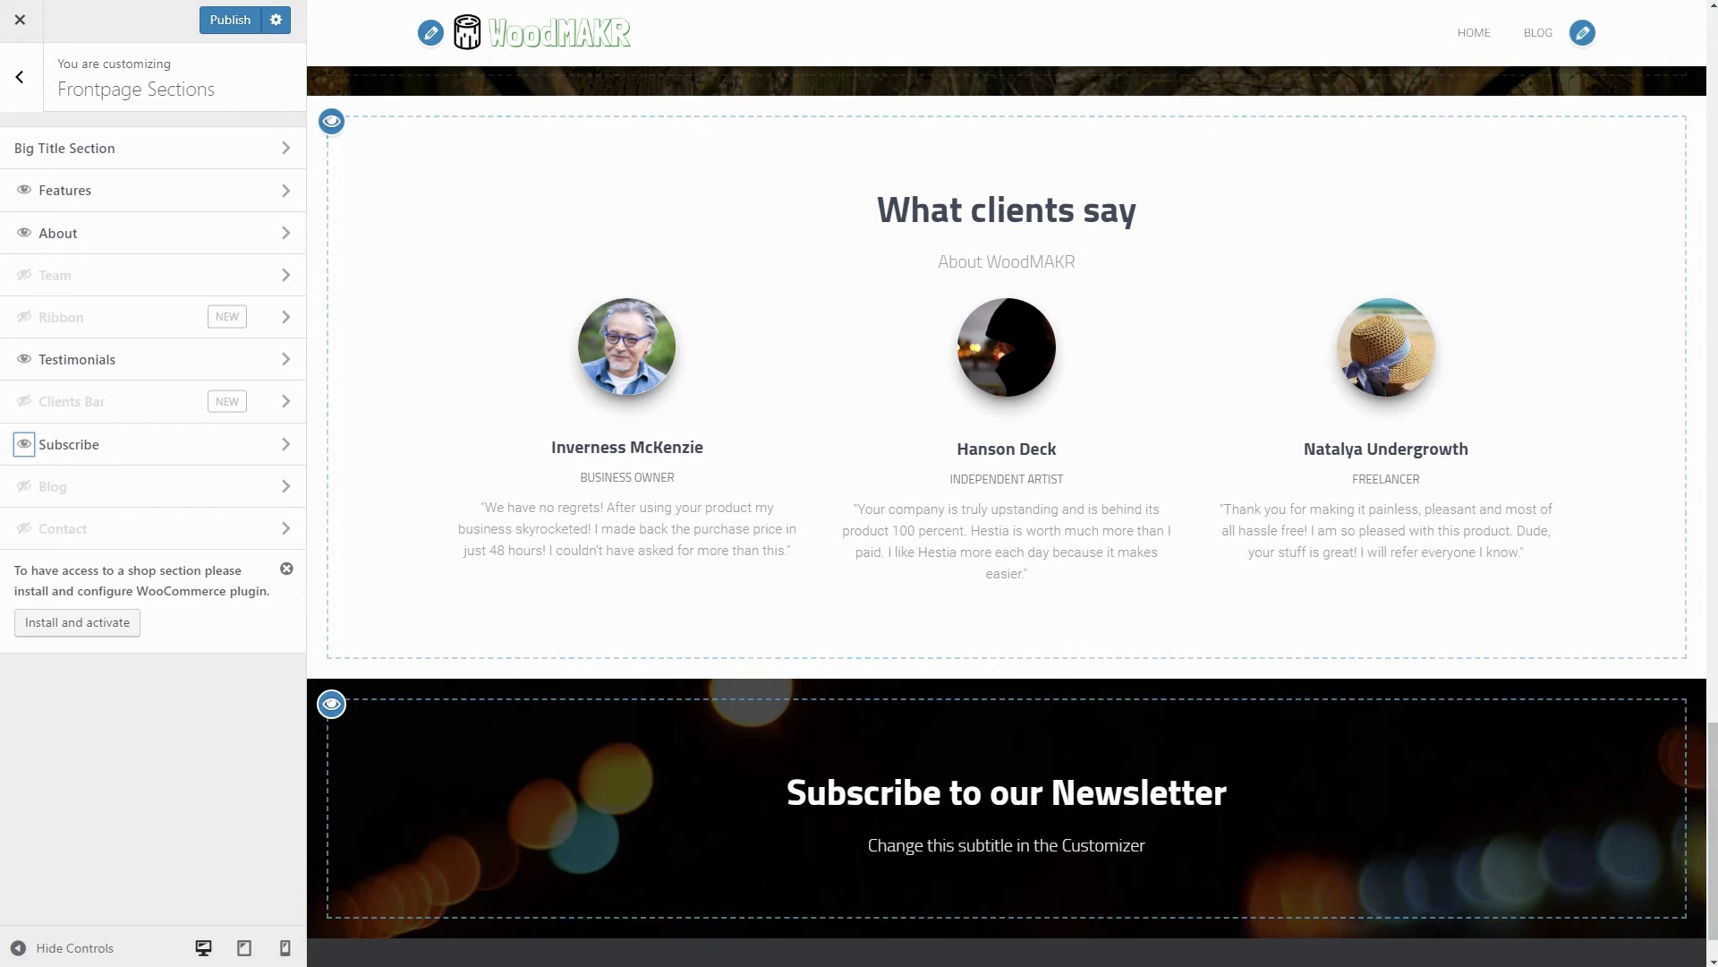
# Activate the SendinBlue plugin from the Subscribe section's SendinBlue Plugin tab, dismissing the reload prompt.
pyautogui.click(991, 760)
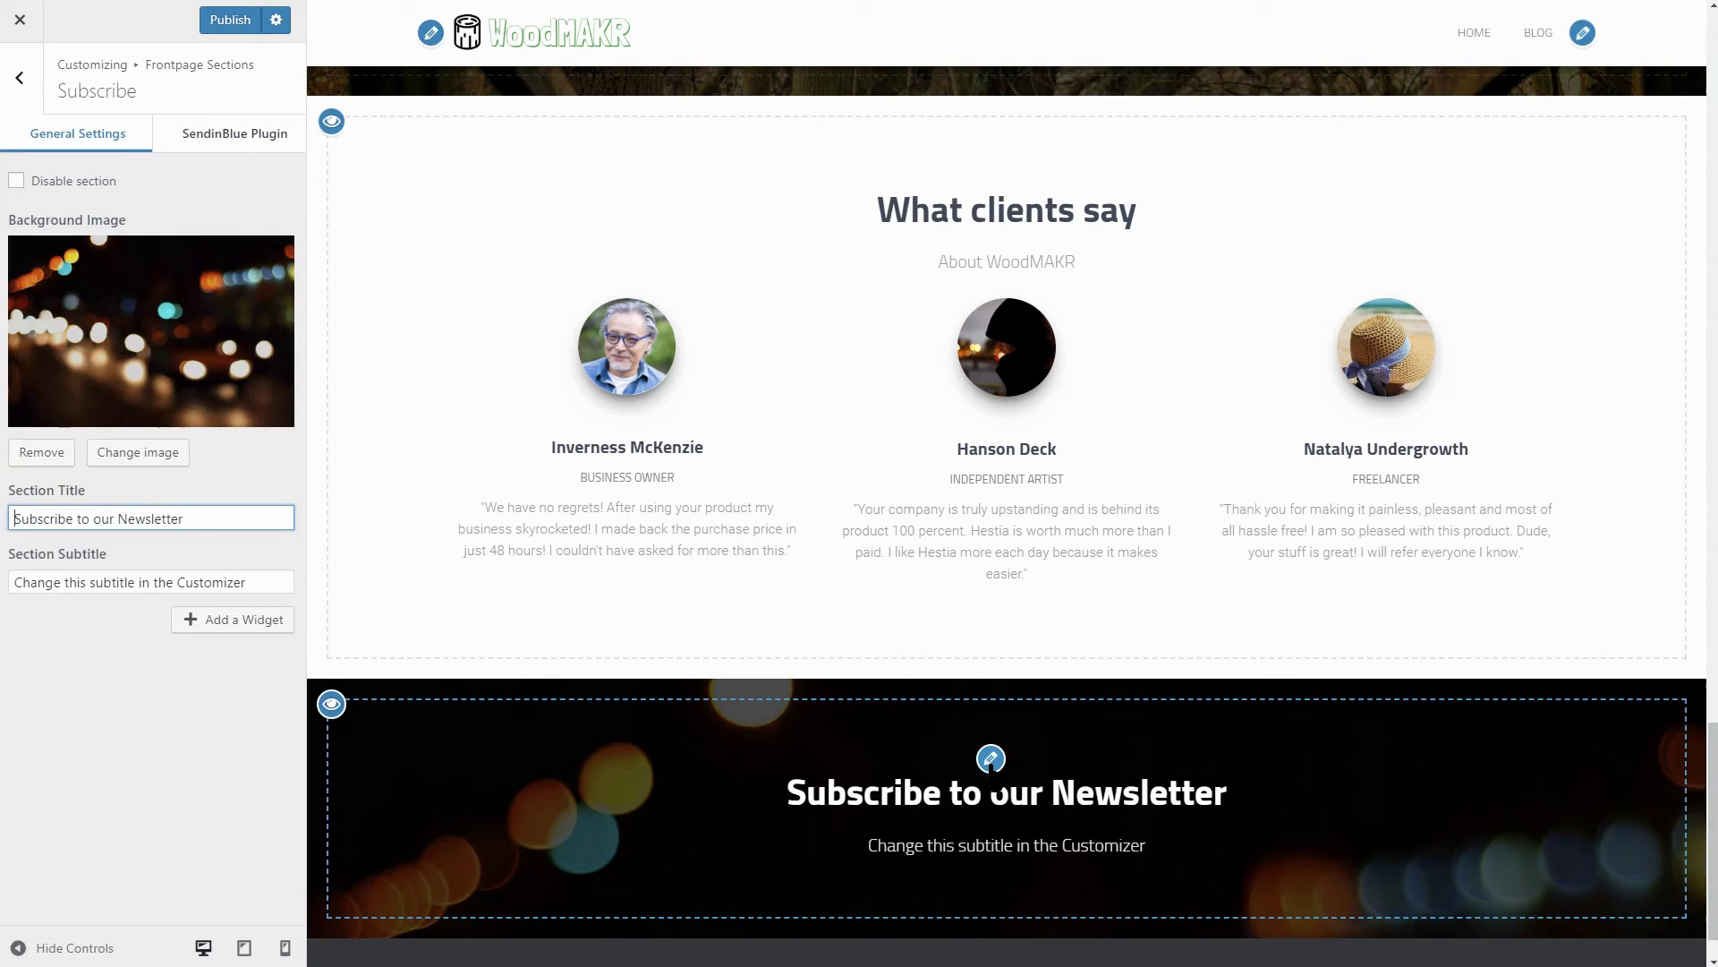
pyautogui.click(263, 148)
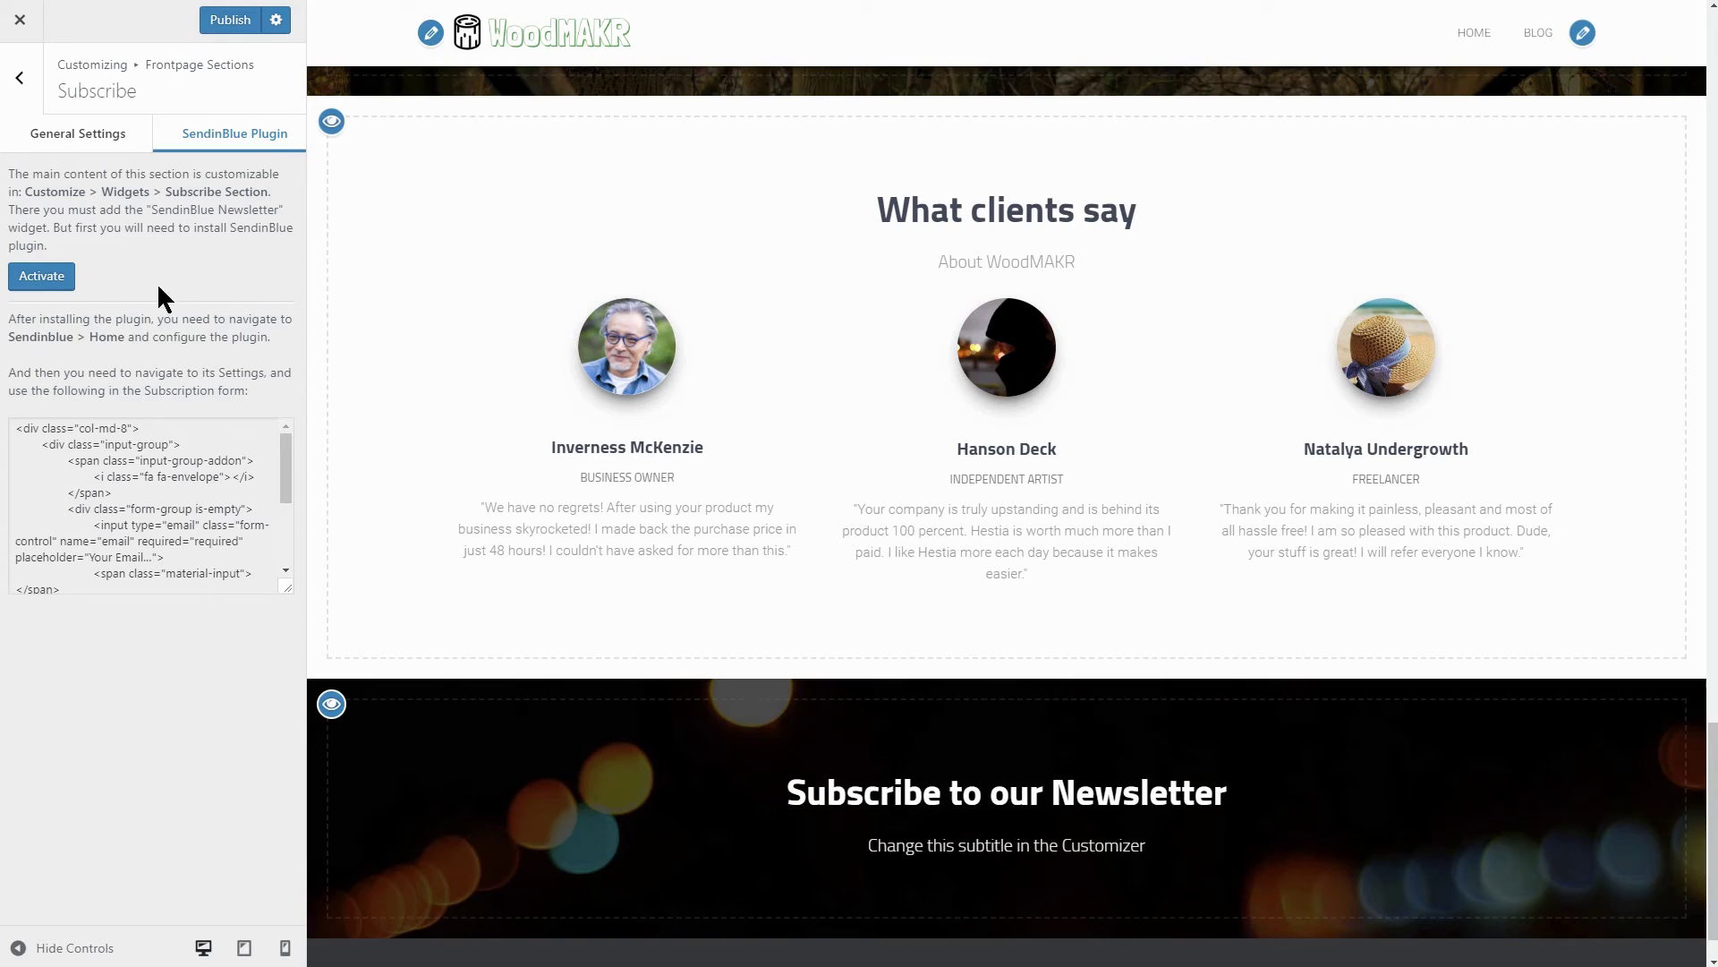
pyautogui.click(45, 279)
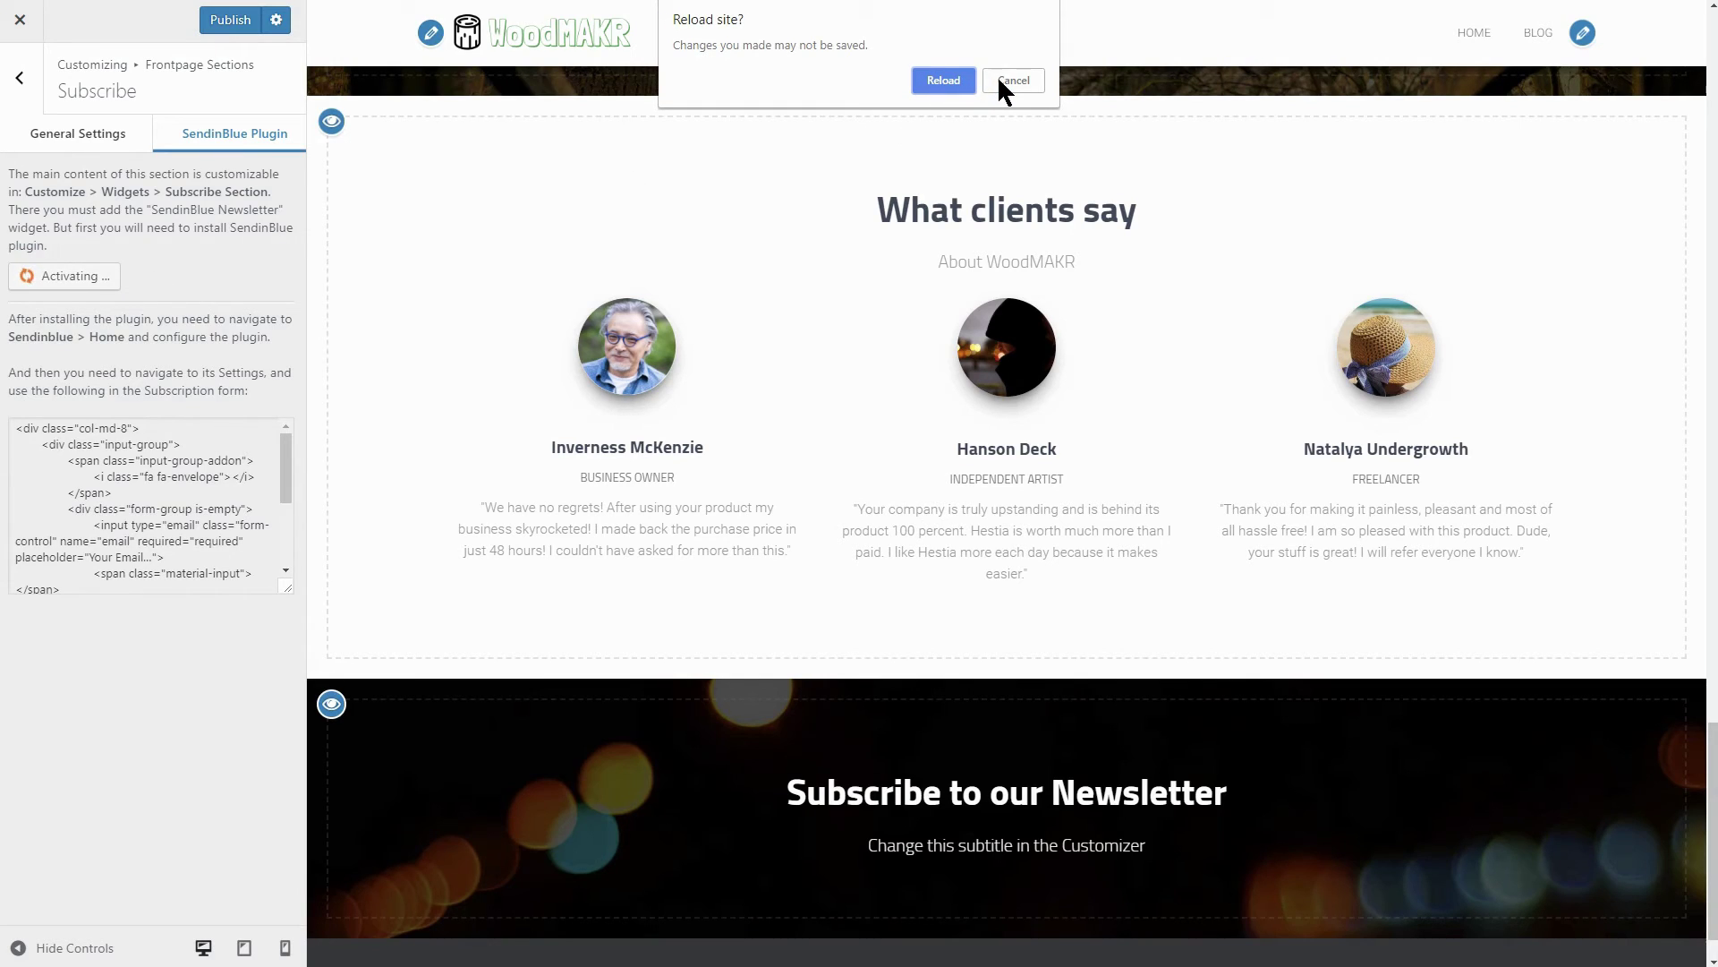
pyautogui.click(1003, 79)
# Publish the Customizer changes and close the Customizer to return to the Dashboard.
pyautogui.click(231, 26)
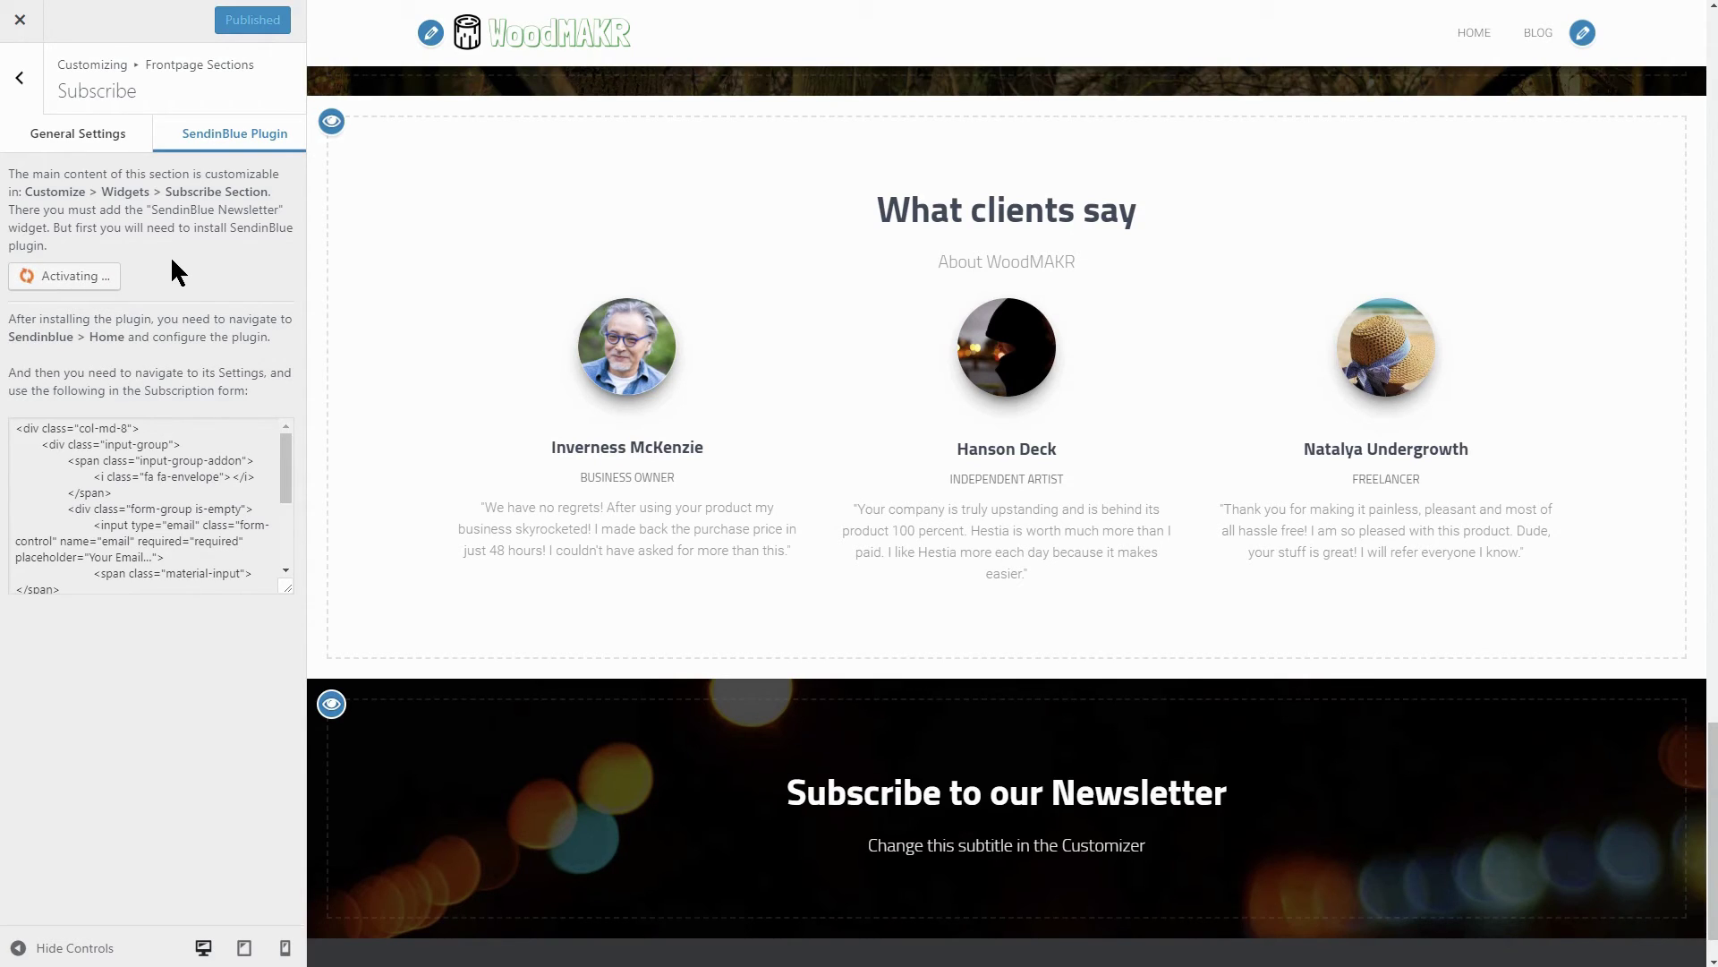
pyautogui.click(21, 86)
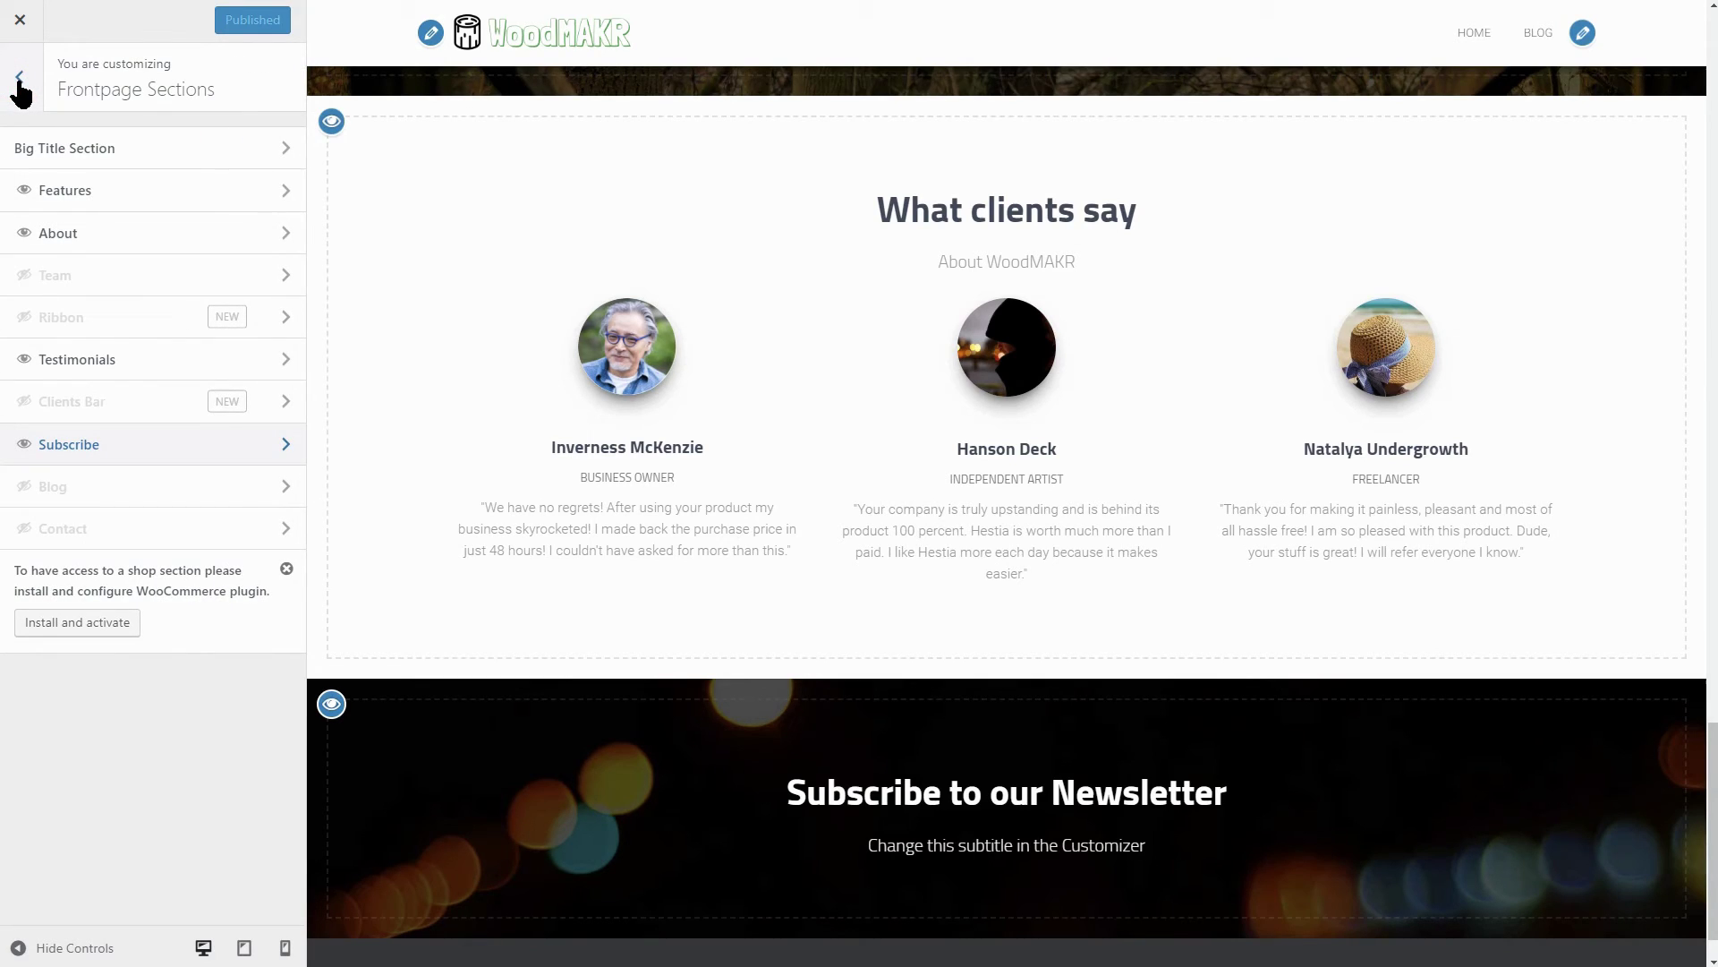
pyautogui.click(20, 20)
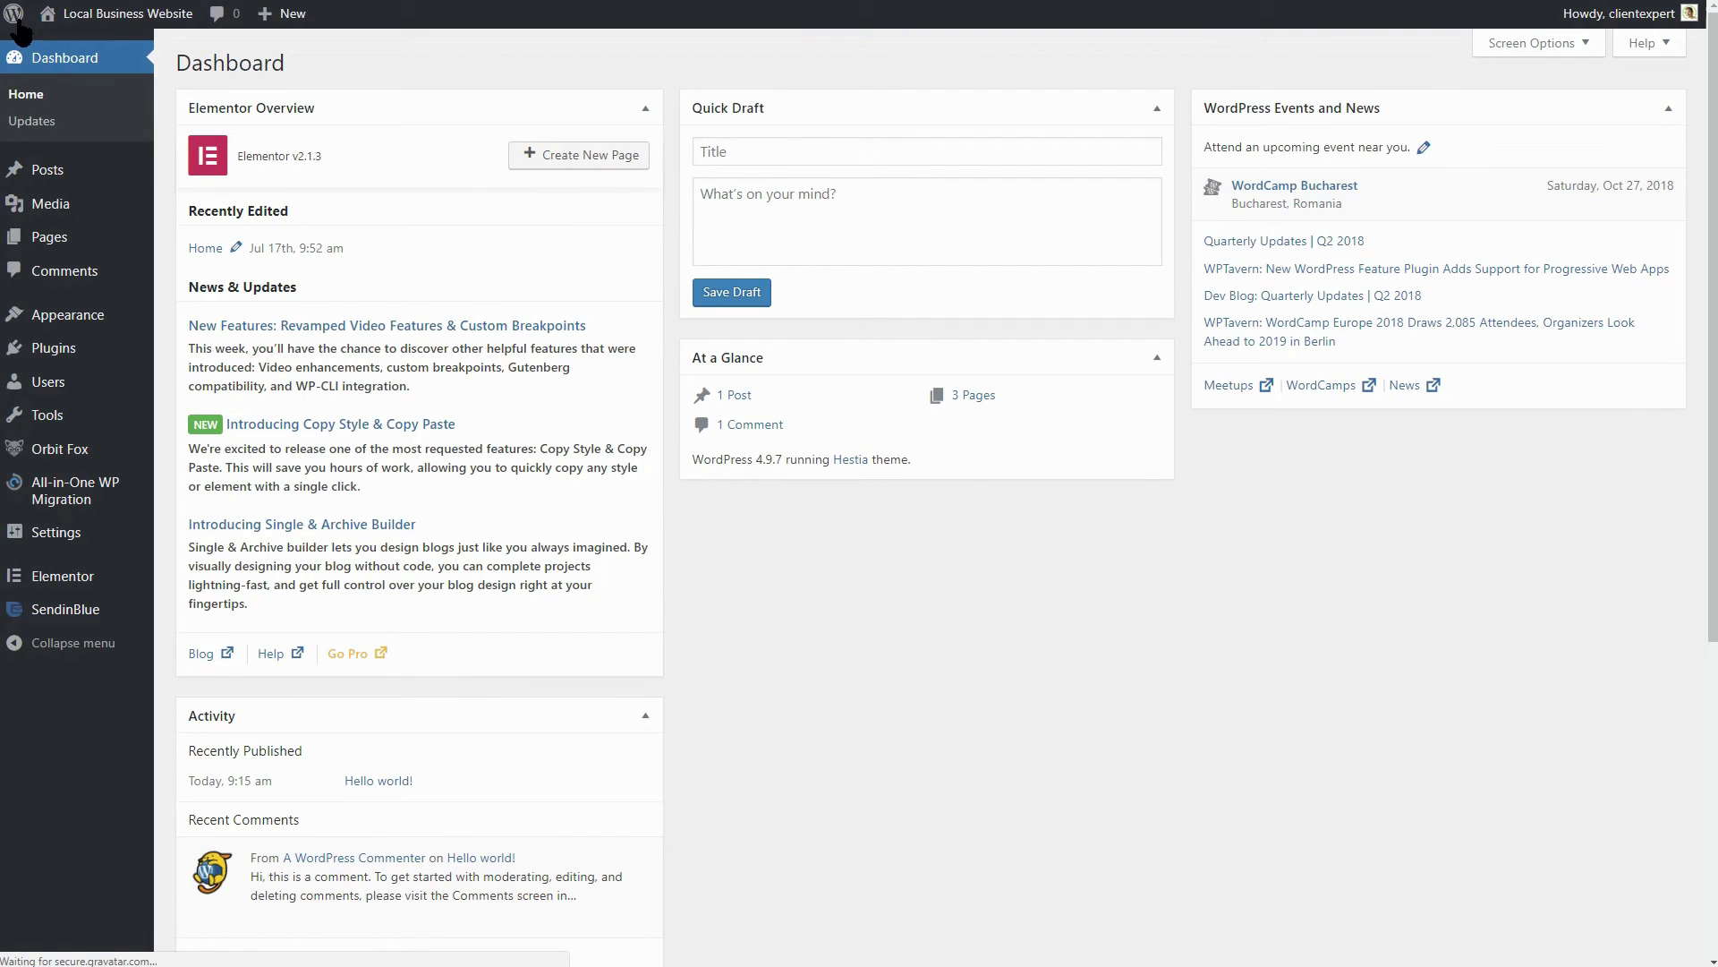
# Log the SendinBlue plugin in by pasting the copied v2 API key into the Access Key field.
pyautogui.moveTo(109, 611)
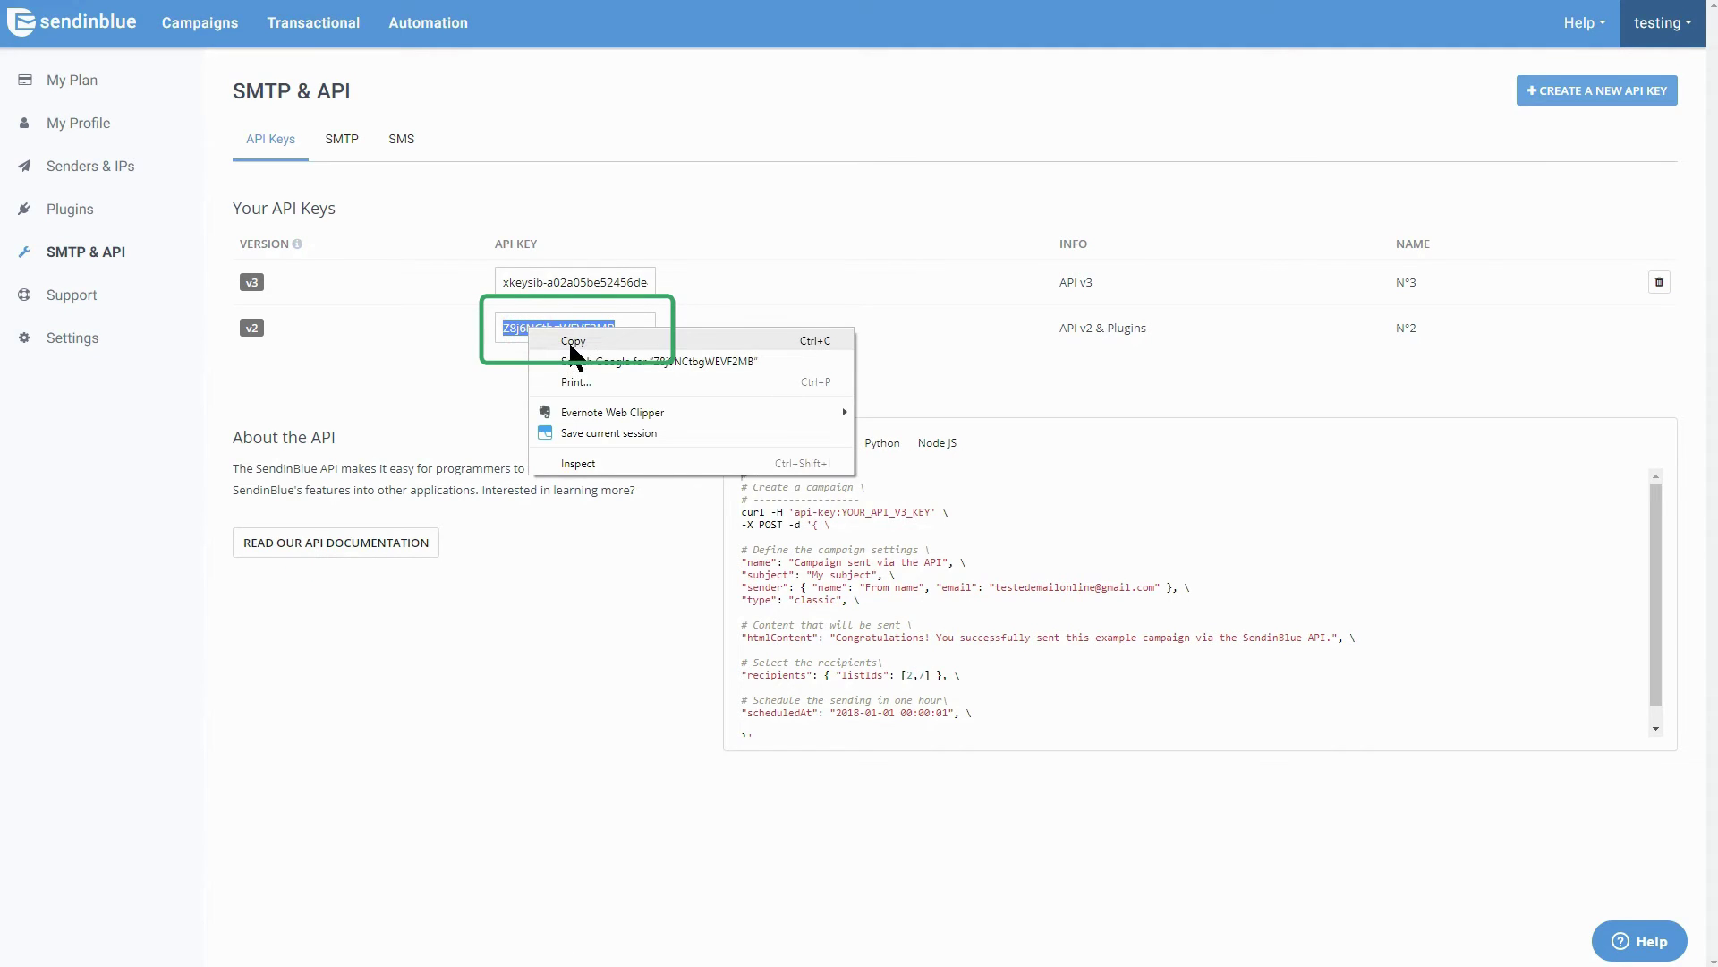
pyautogui.click(569, 344)
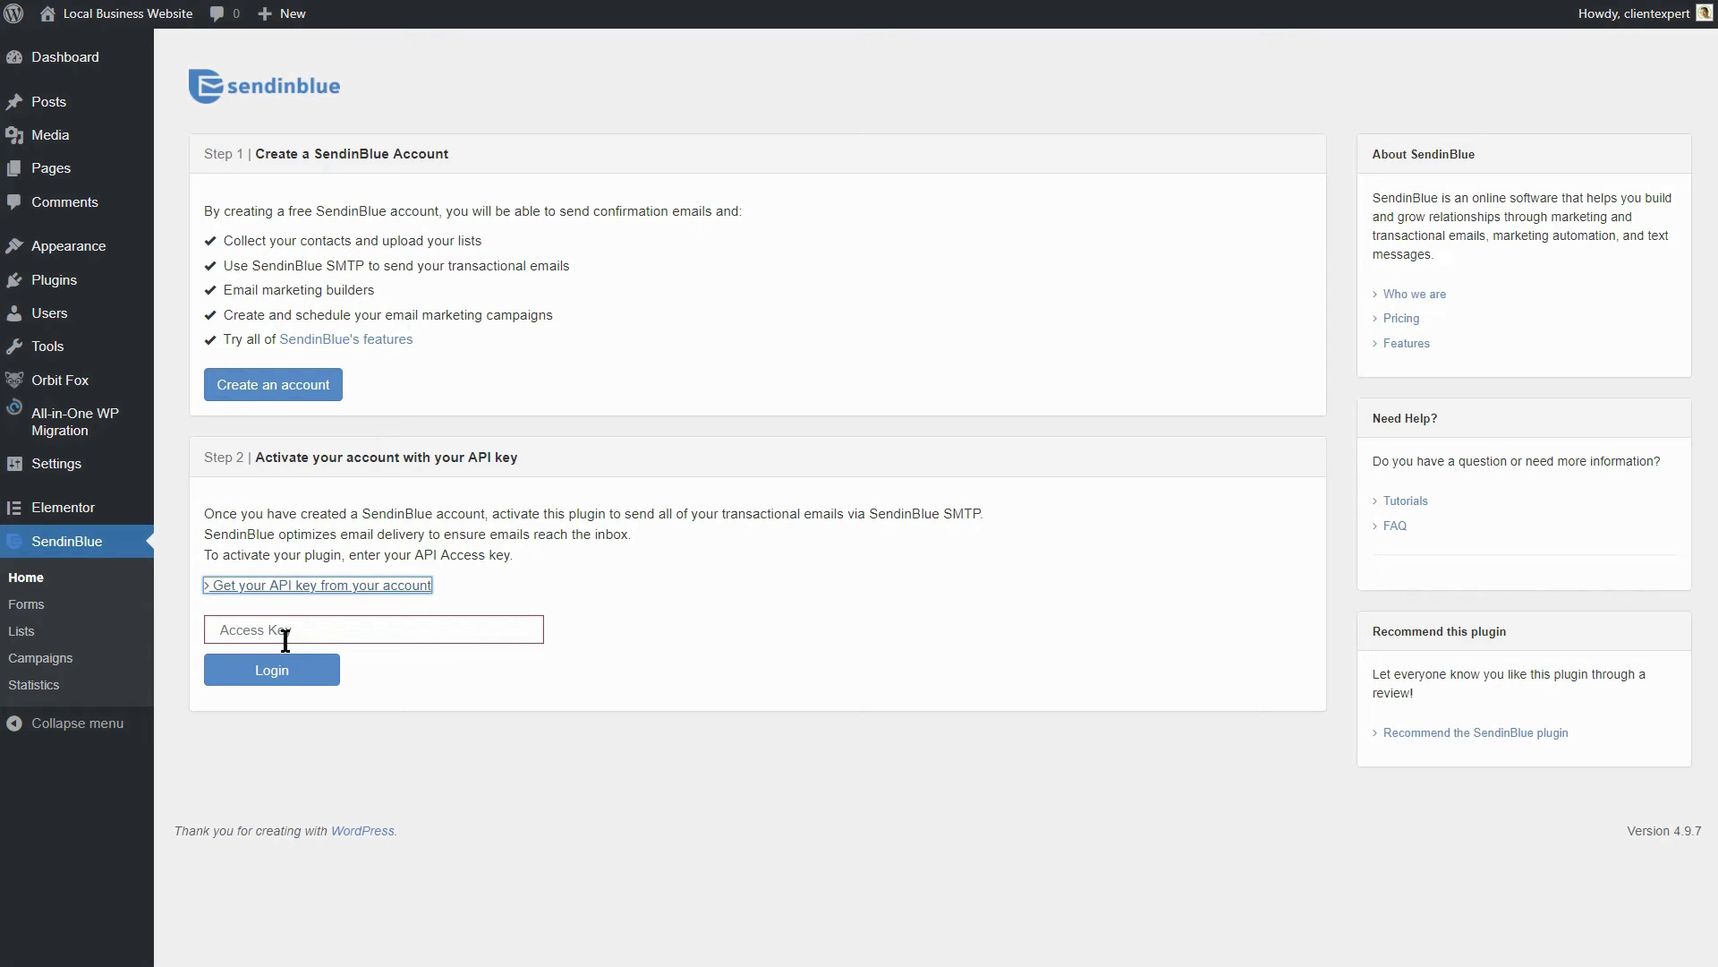
pyautogui.rightClick(272, 627)
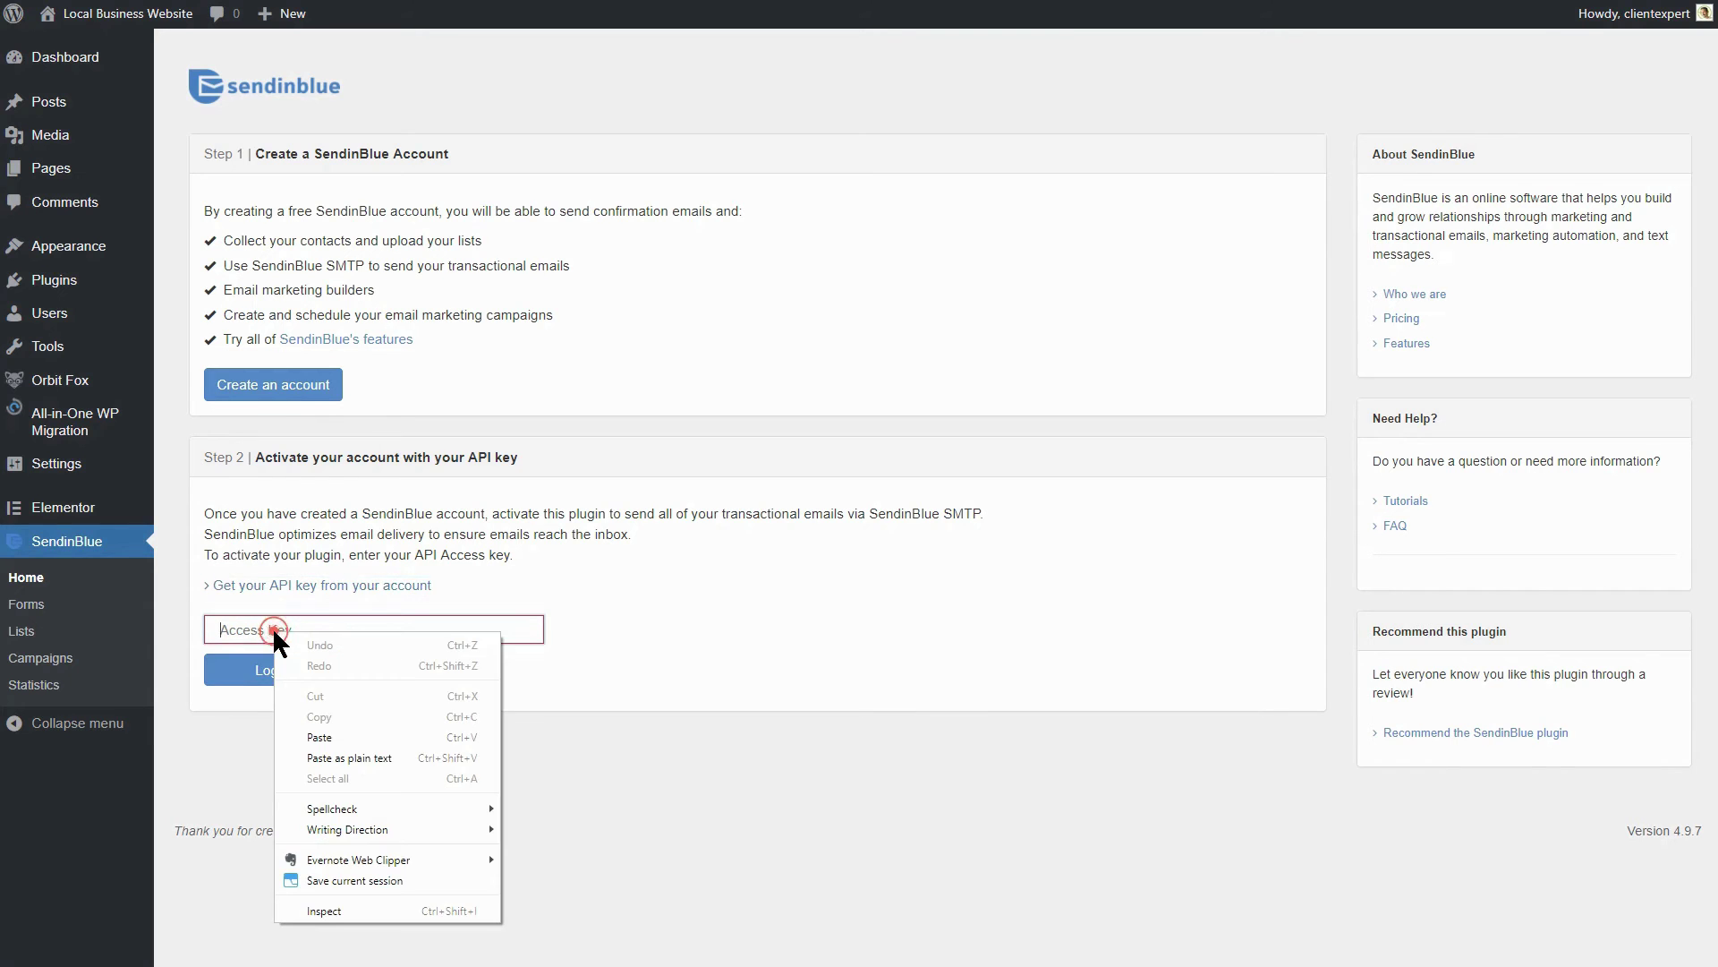
pyautogui.click(318, 725)
pyautogui.click(274, 674)
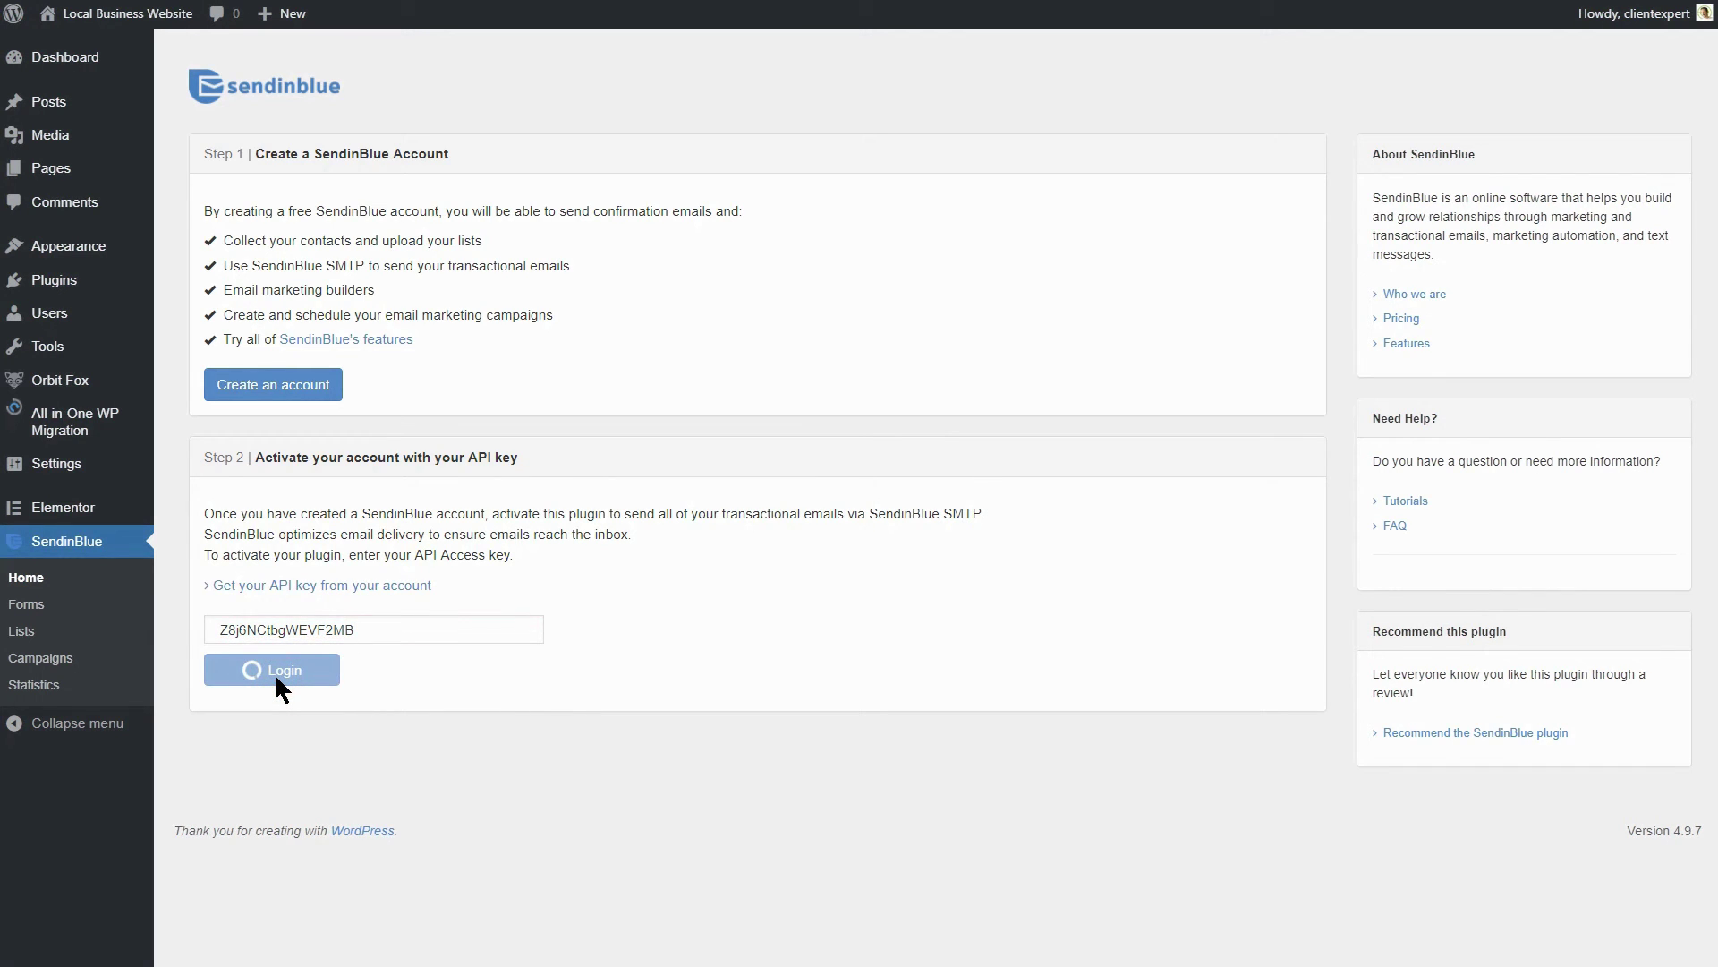
# Copy all of the Subscribe section's SendinBlue subscription form code from the Customizer.
pyautogui.moveTo(68, 245)
pyautogui.click(199, 278)
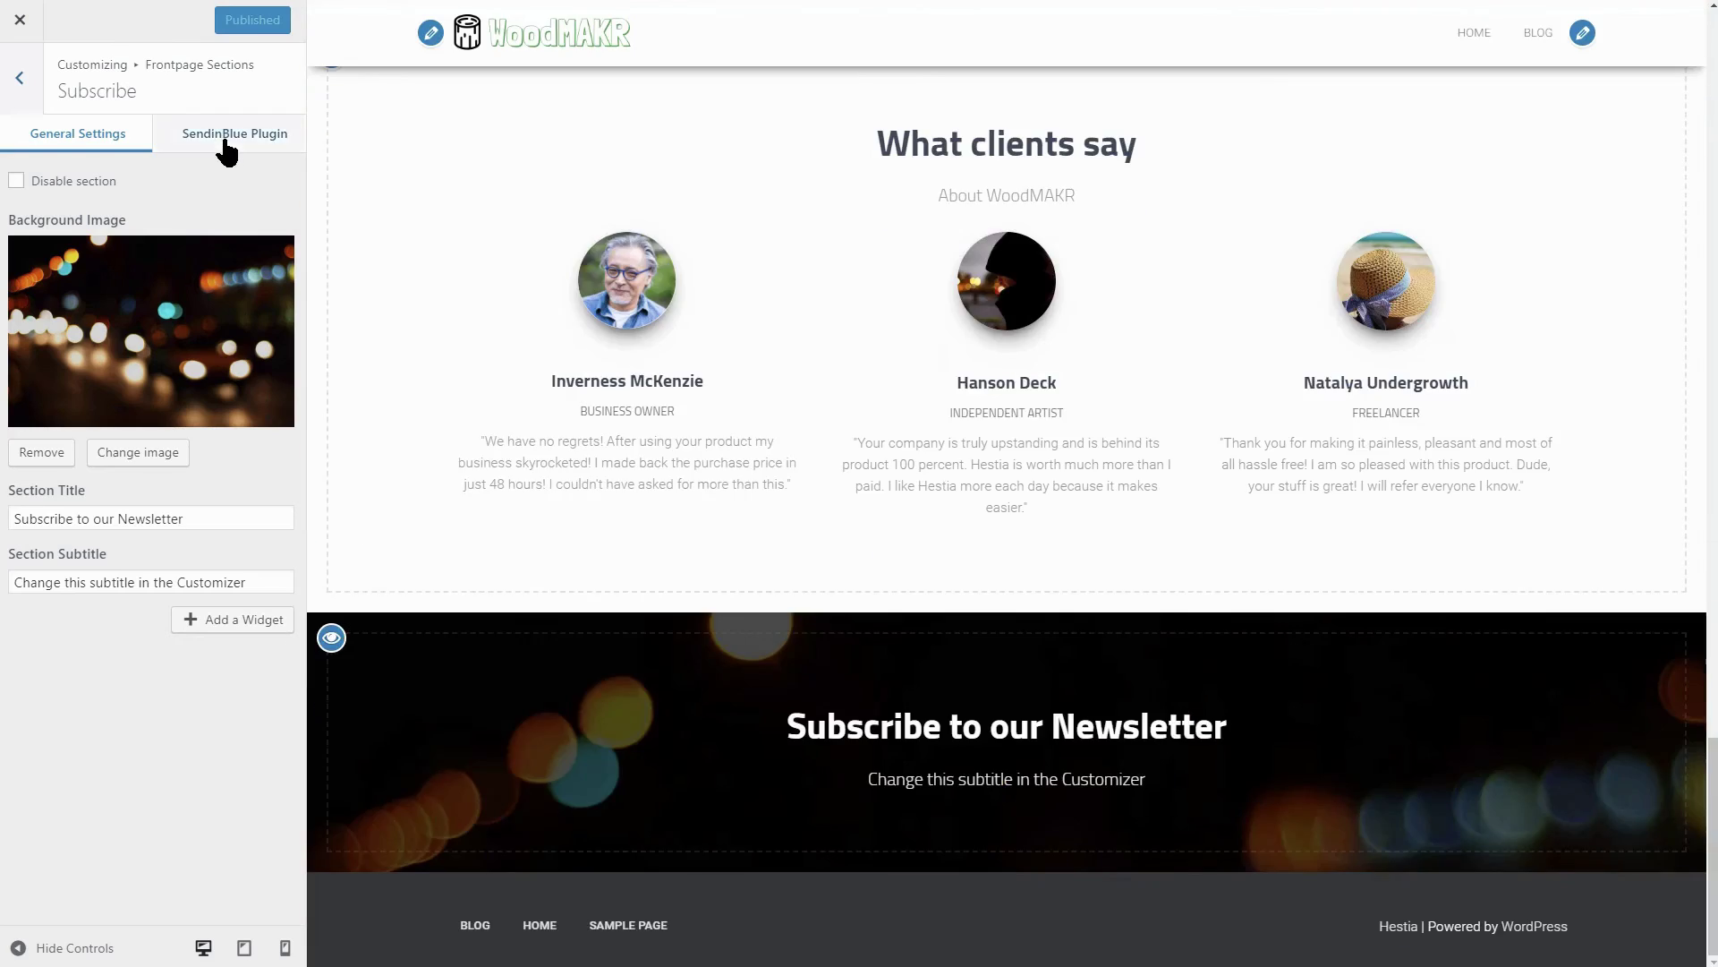
pyautogui.click(224, 138)
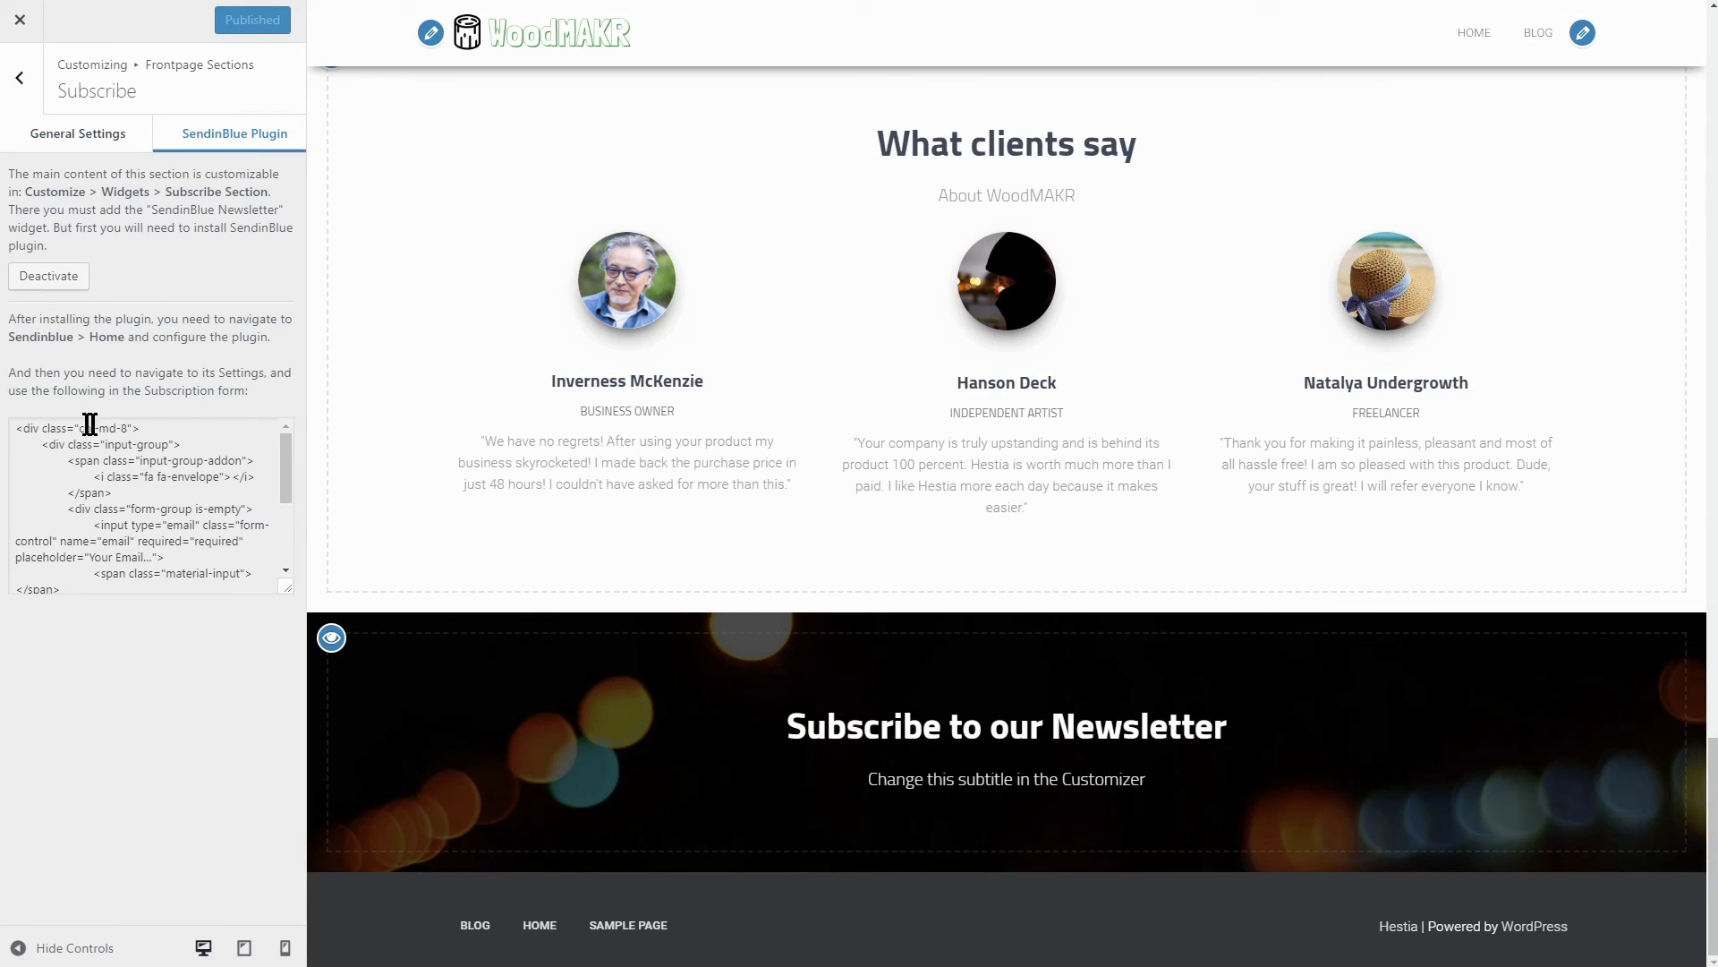
pyautogui.click(22, 430)
pyautogui.moveTo(21, 430); pyautogui.dragTo(194, 573)
pyautogui.rightClick(75, 523)
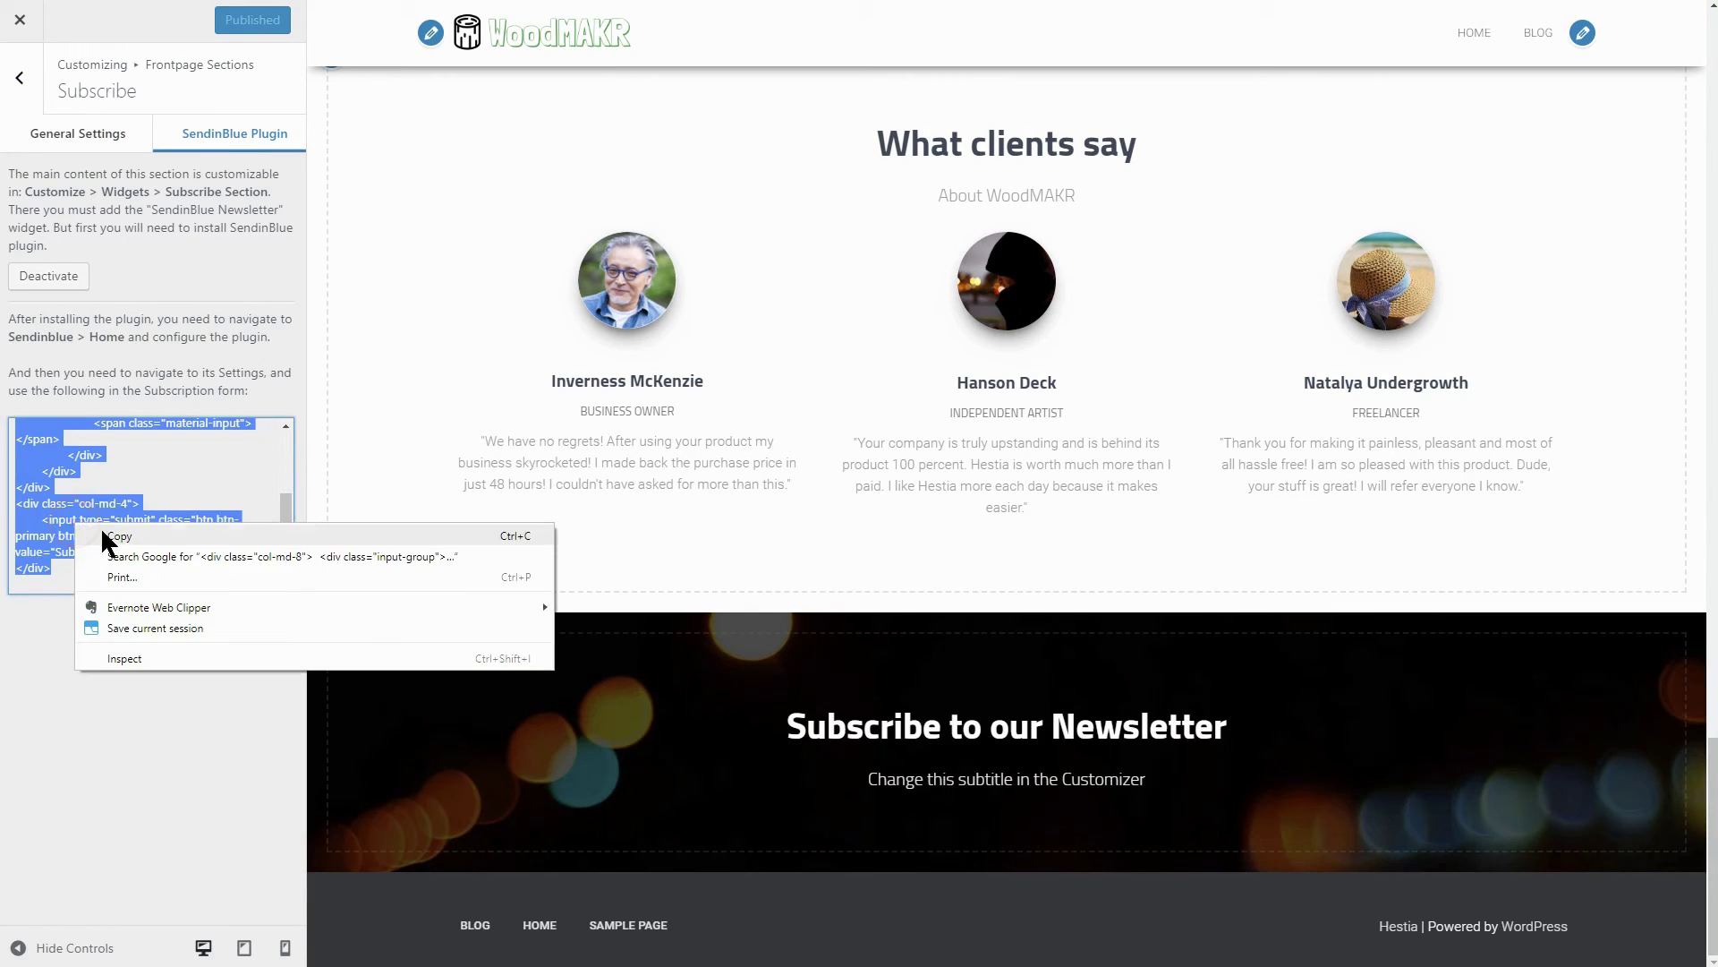
pyautogui.click(114, 530)
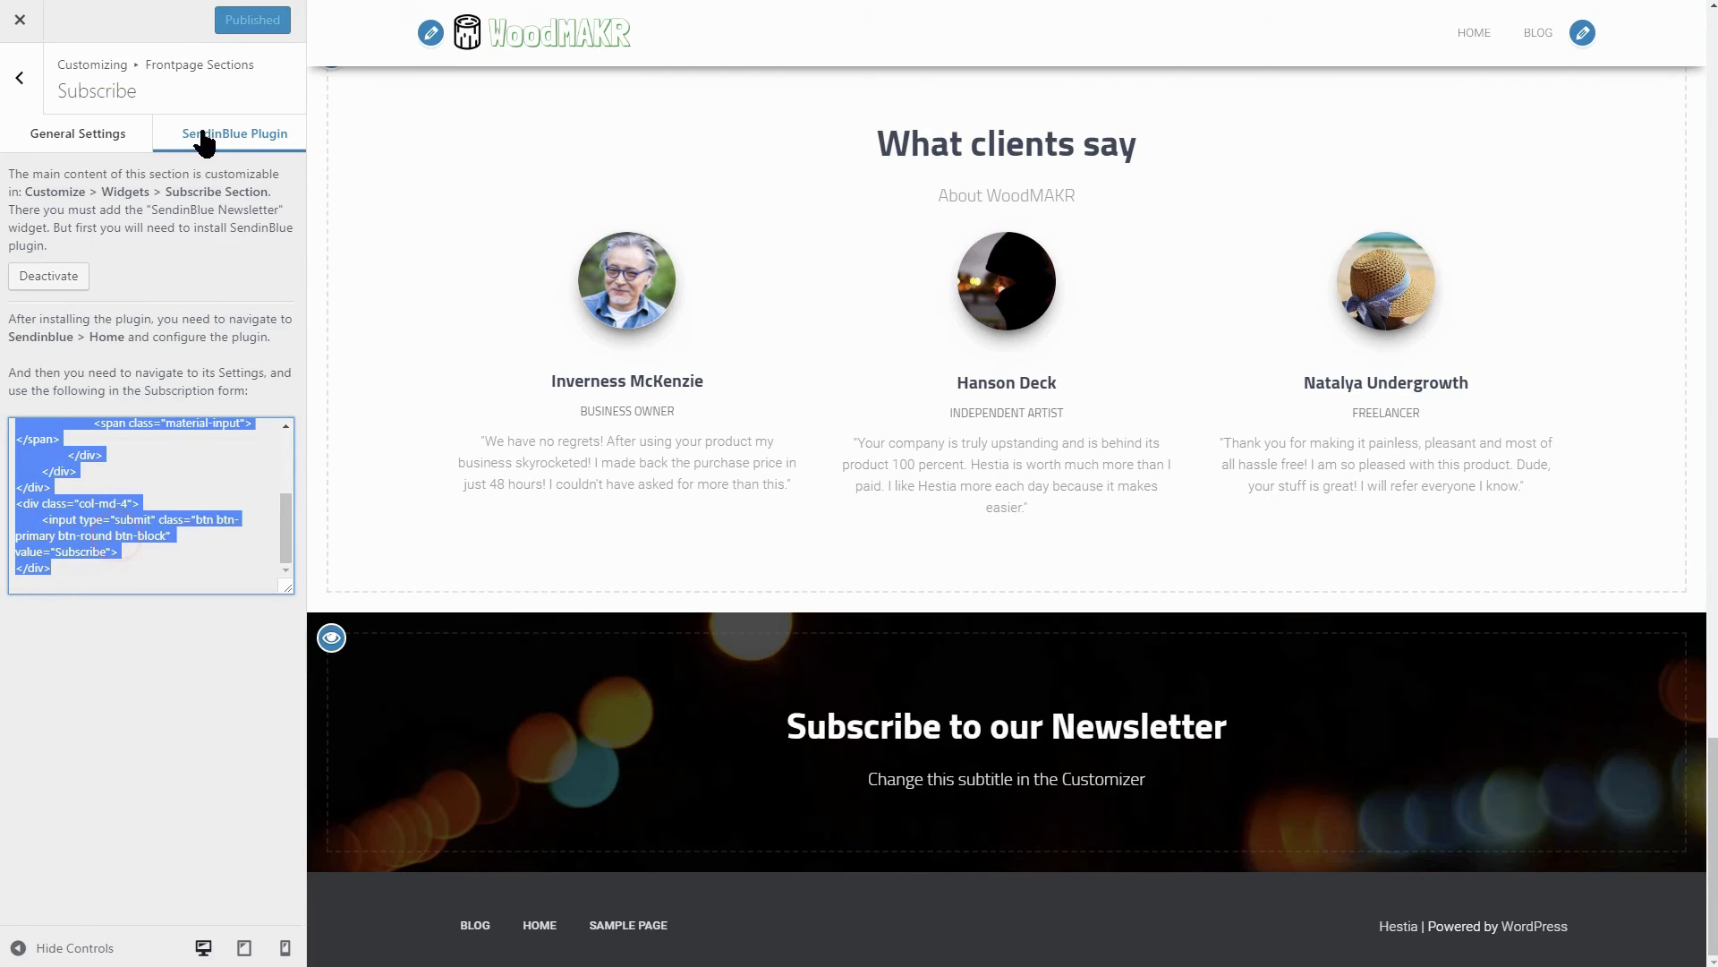
pyautogui.click(19, 20)
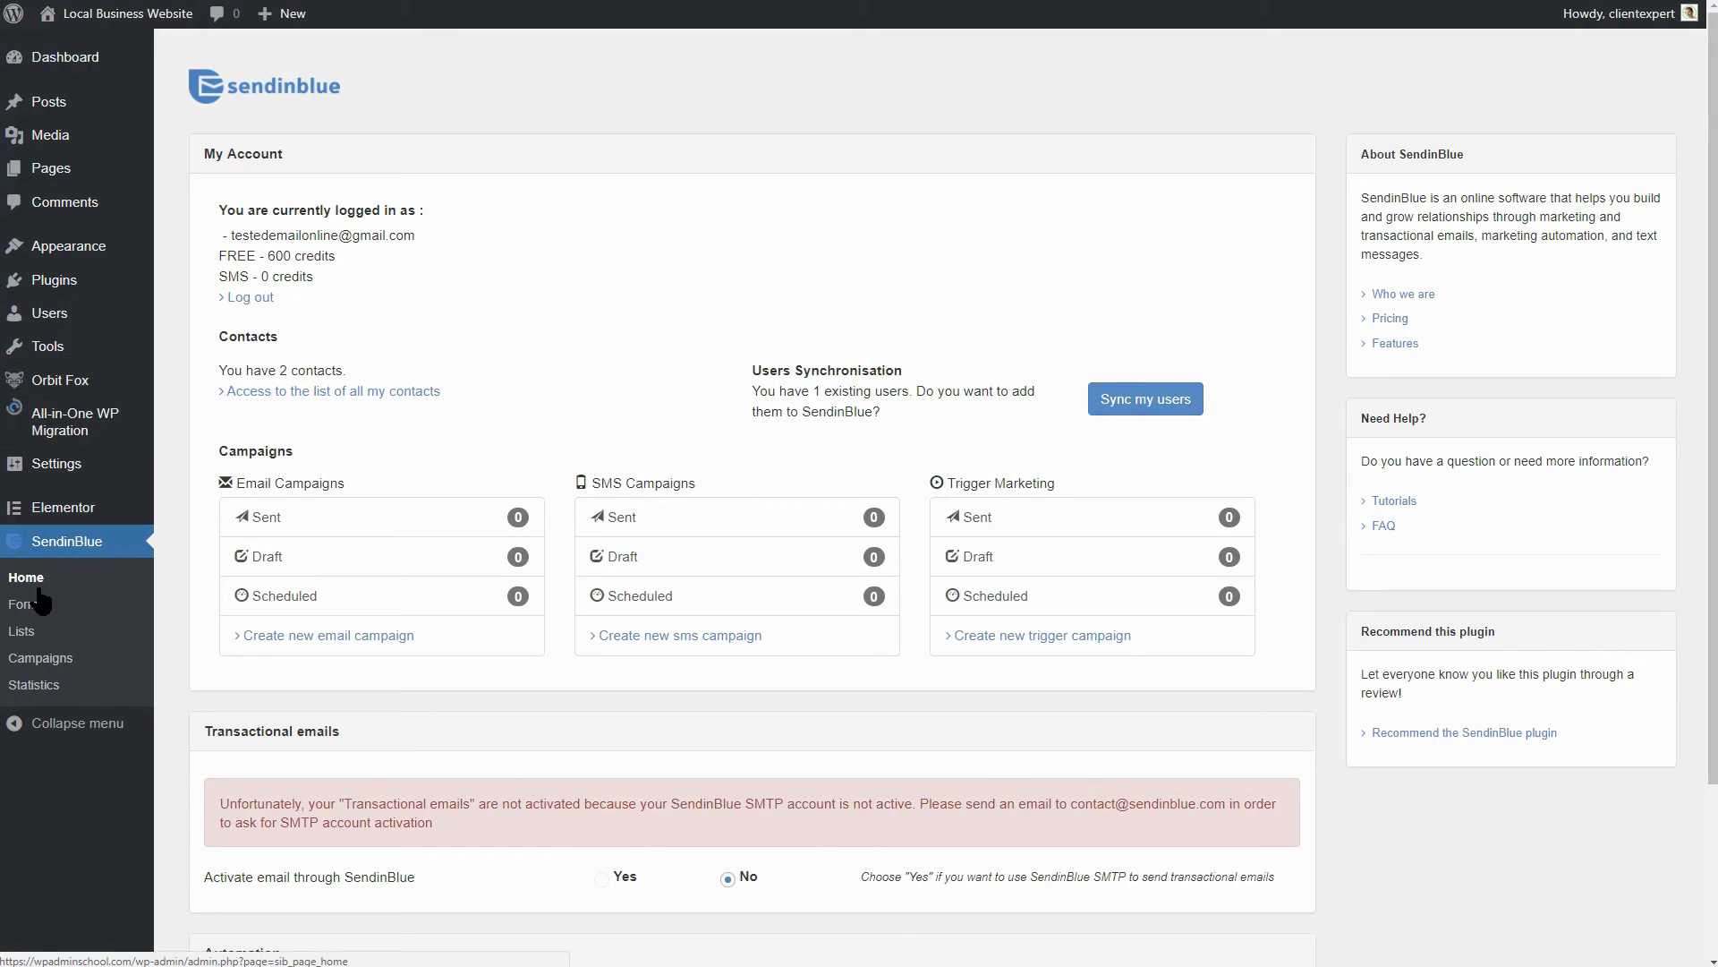
pyautogui.click(30, 605)
# Replace the Default Form's markup with the copied Subscribe form code and save it.
pyautogui.click(260, 334)
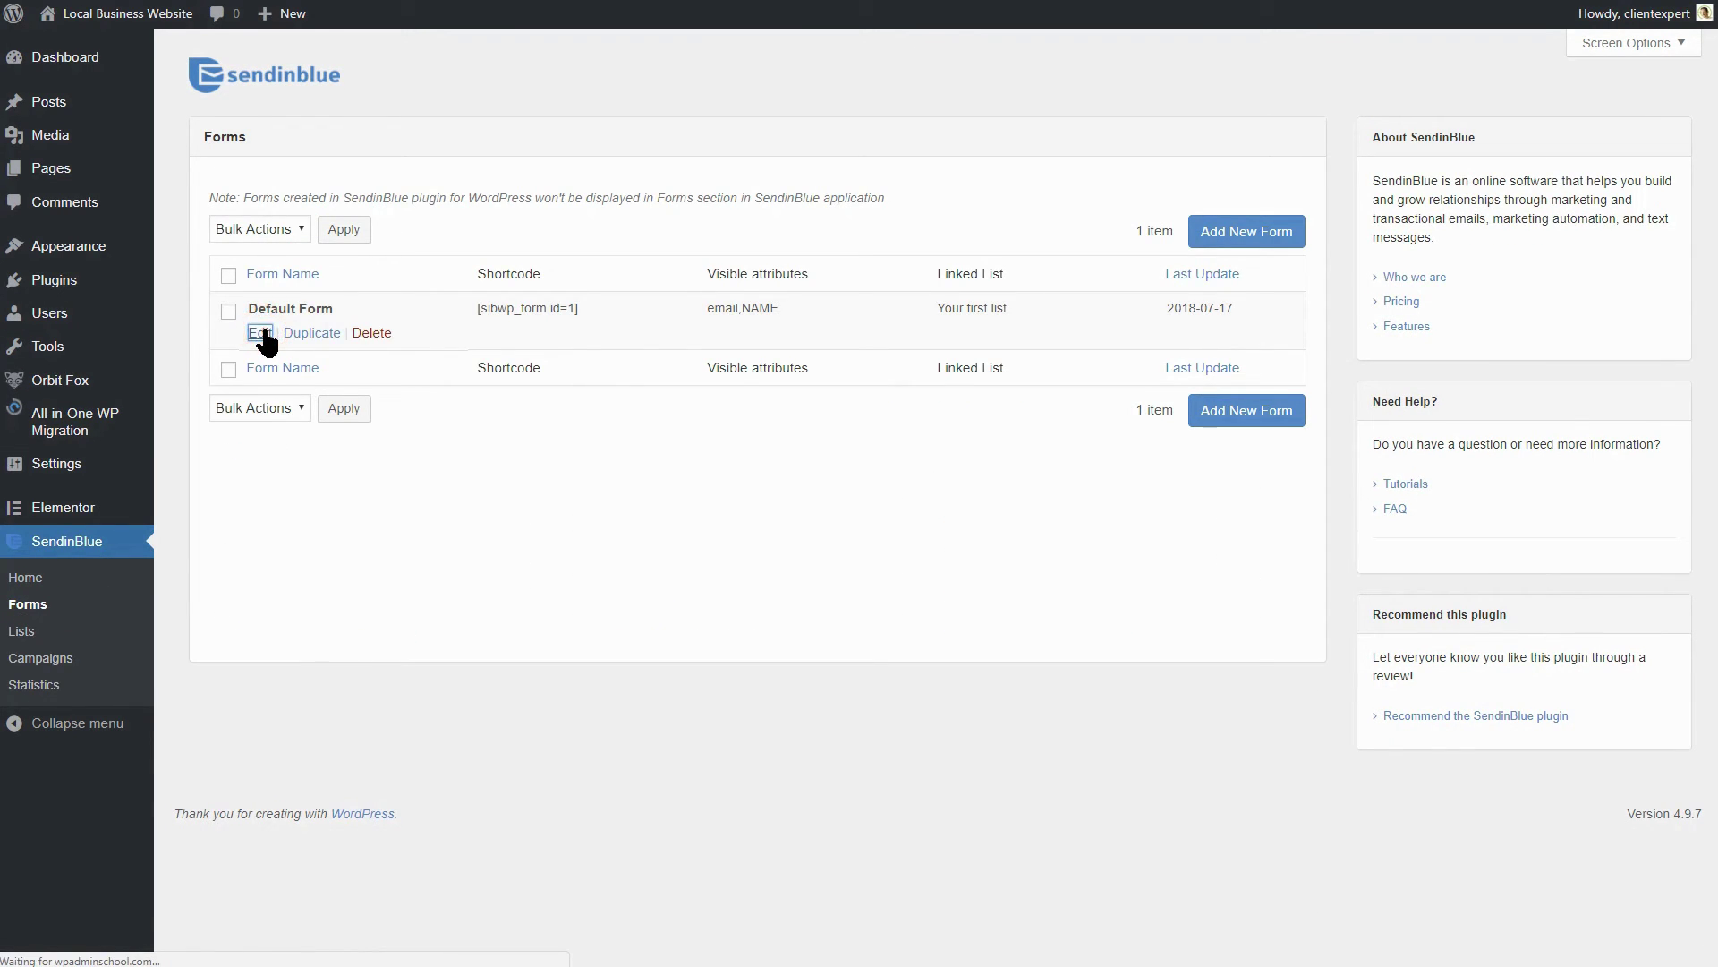
pyautogui.moveTo(209, 374); pyautogui.dragTo(280, 575)
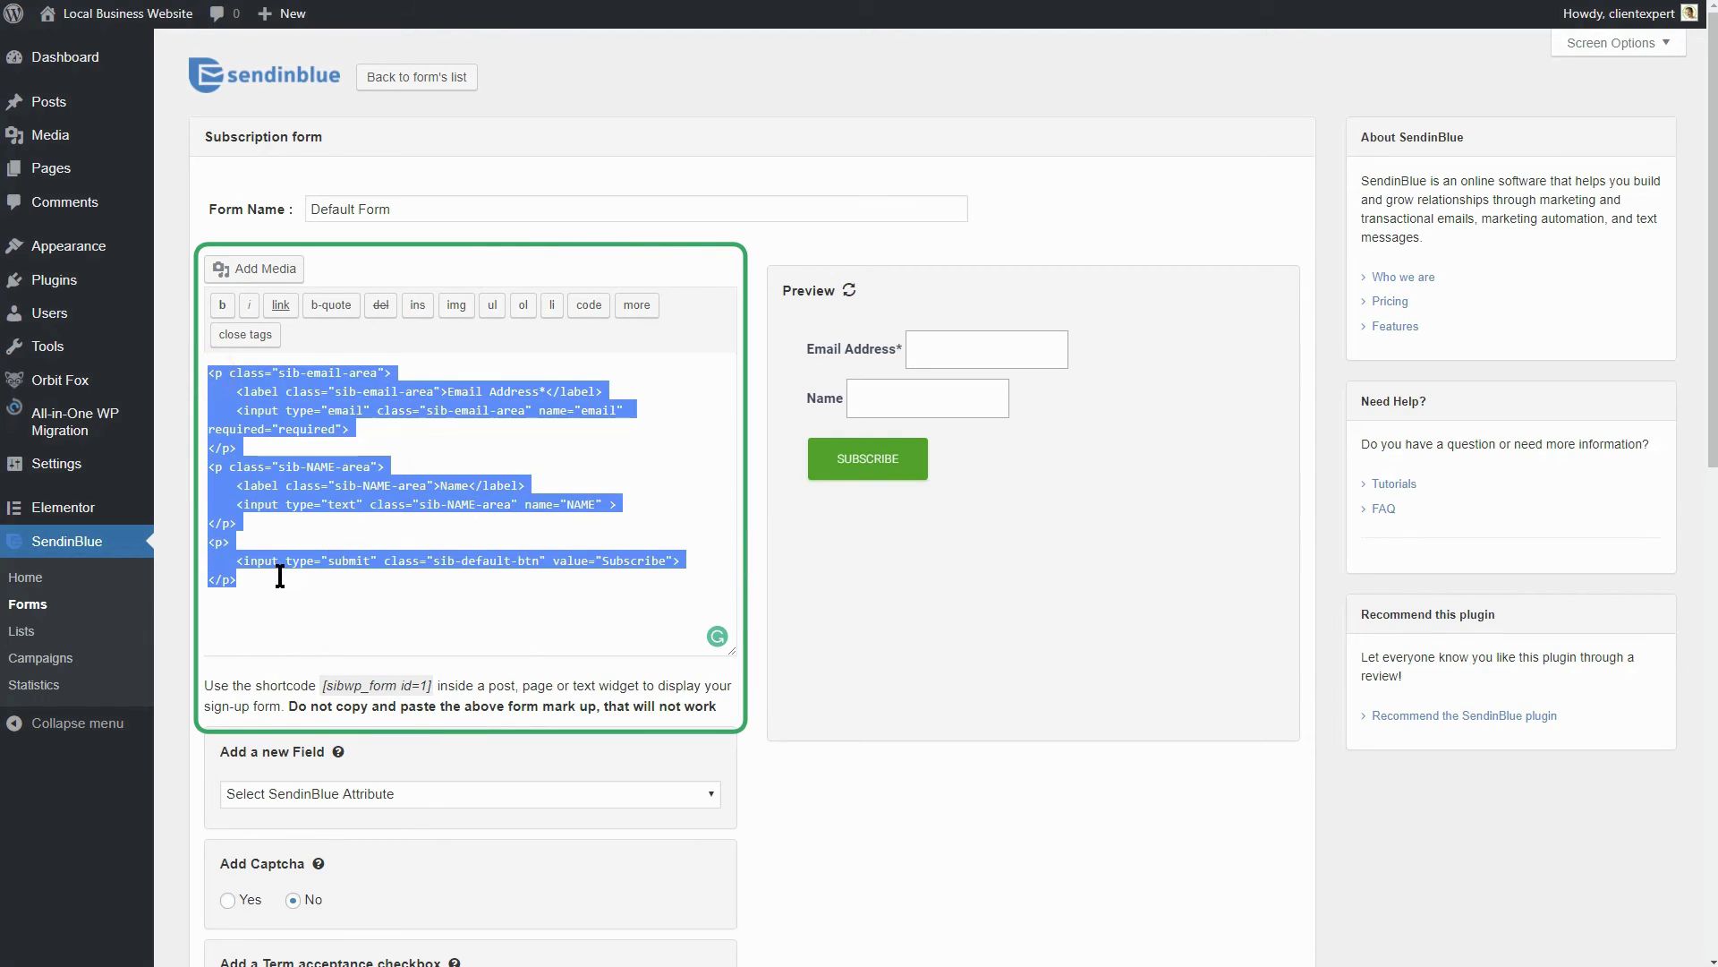
pyautogui.press('Delete')
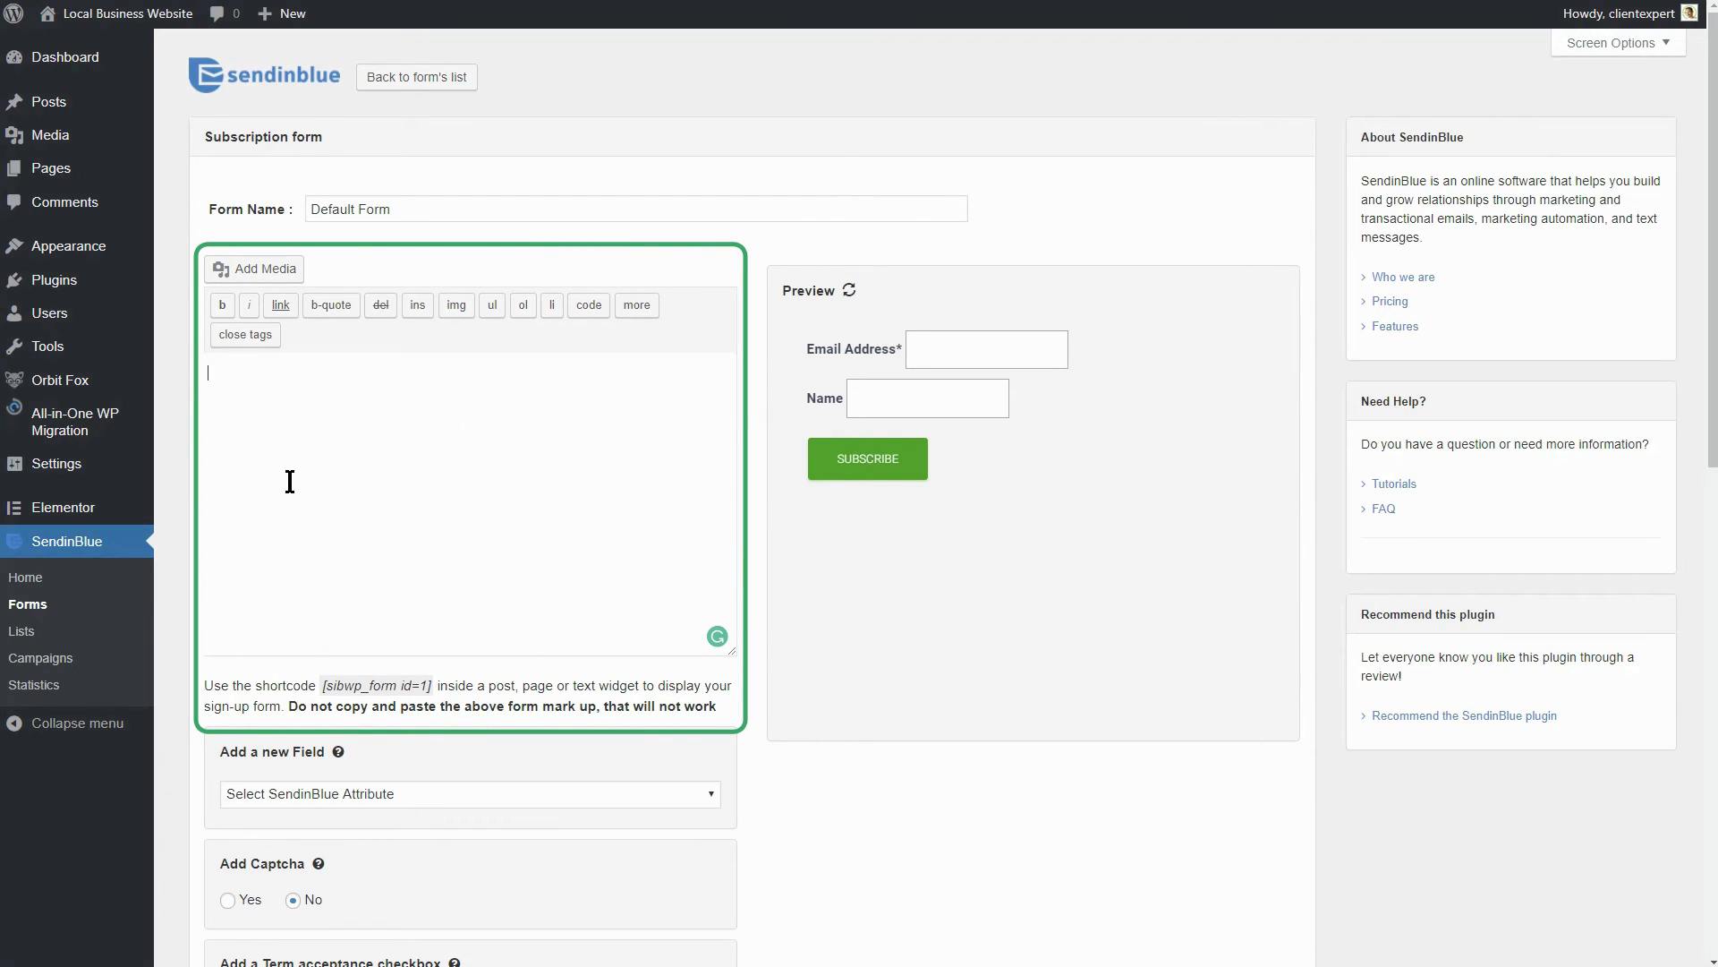
pyautogui.rightClick(261, 428)
pyautogui.click(331, 530)
pyautogui.scroll(-5, 361, 723)
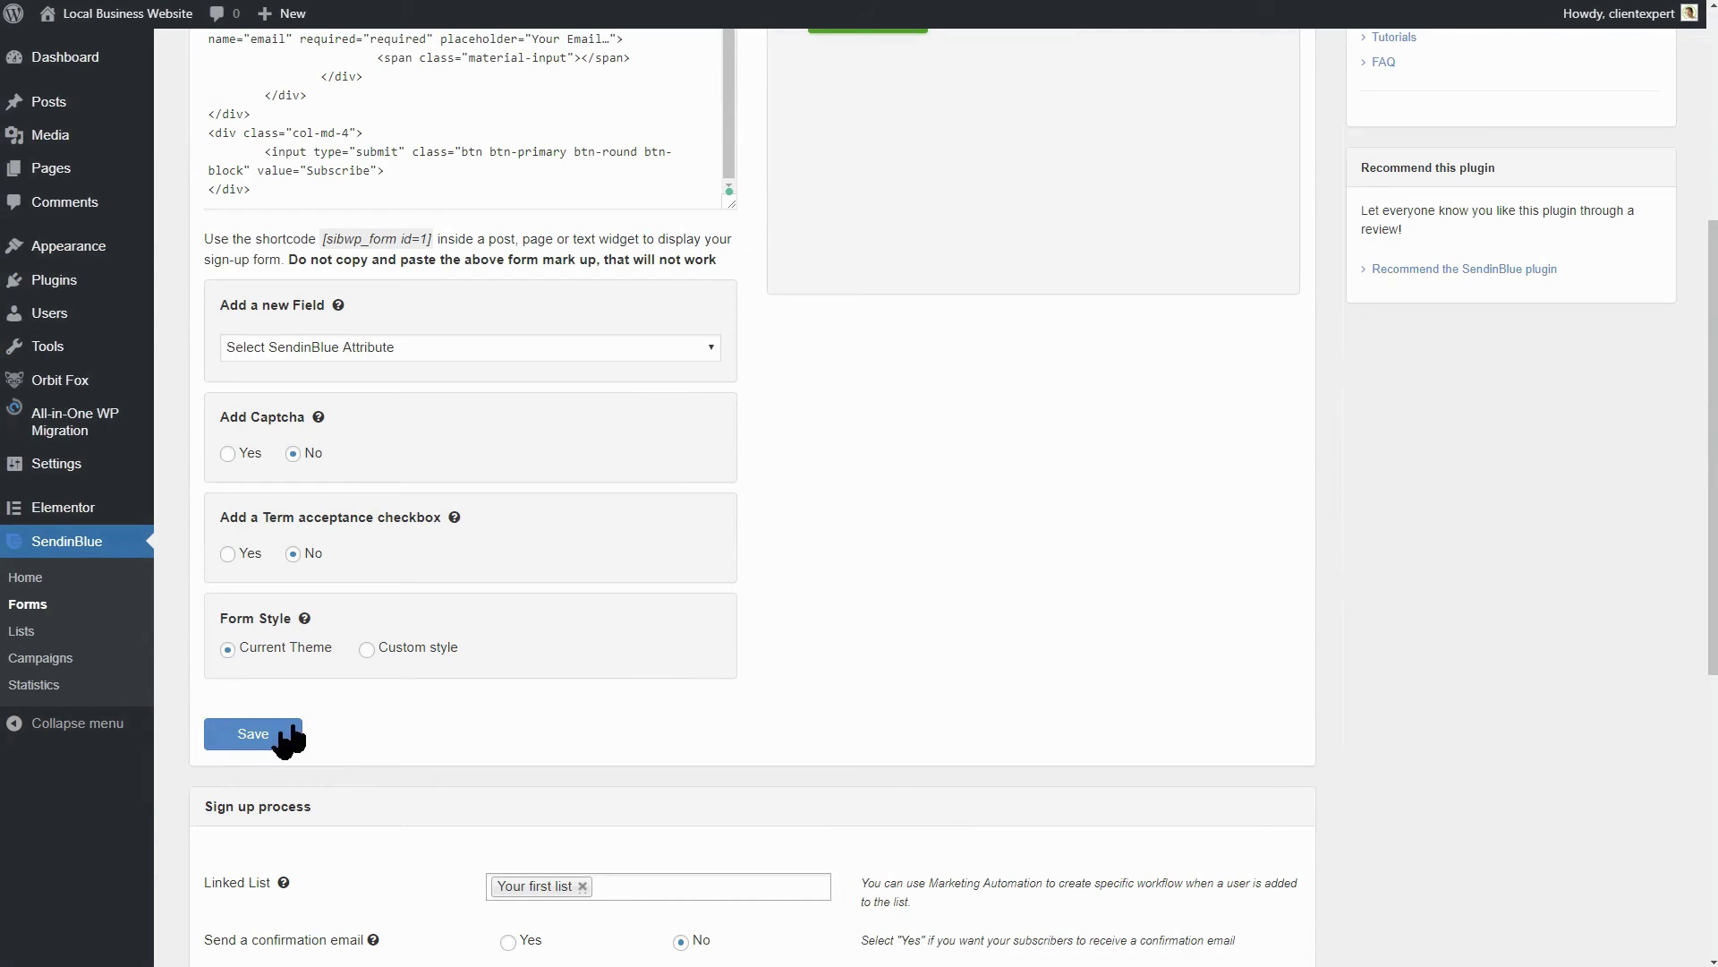
pyautogui.click(268, 736)
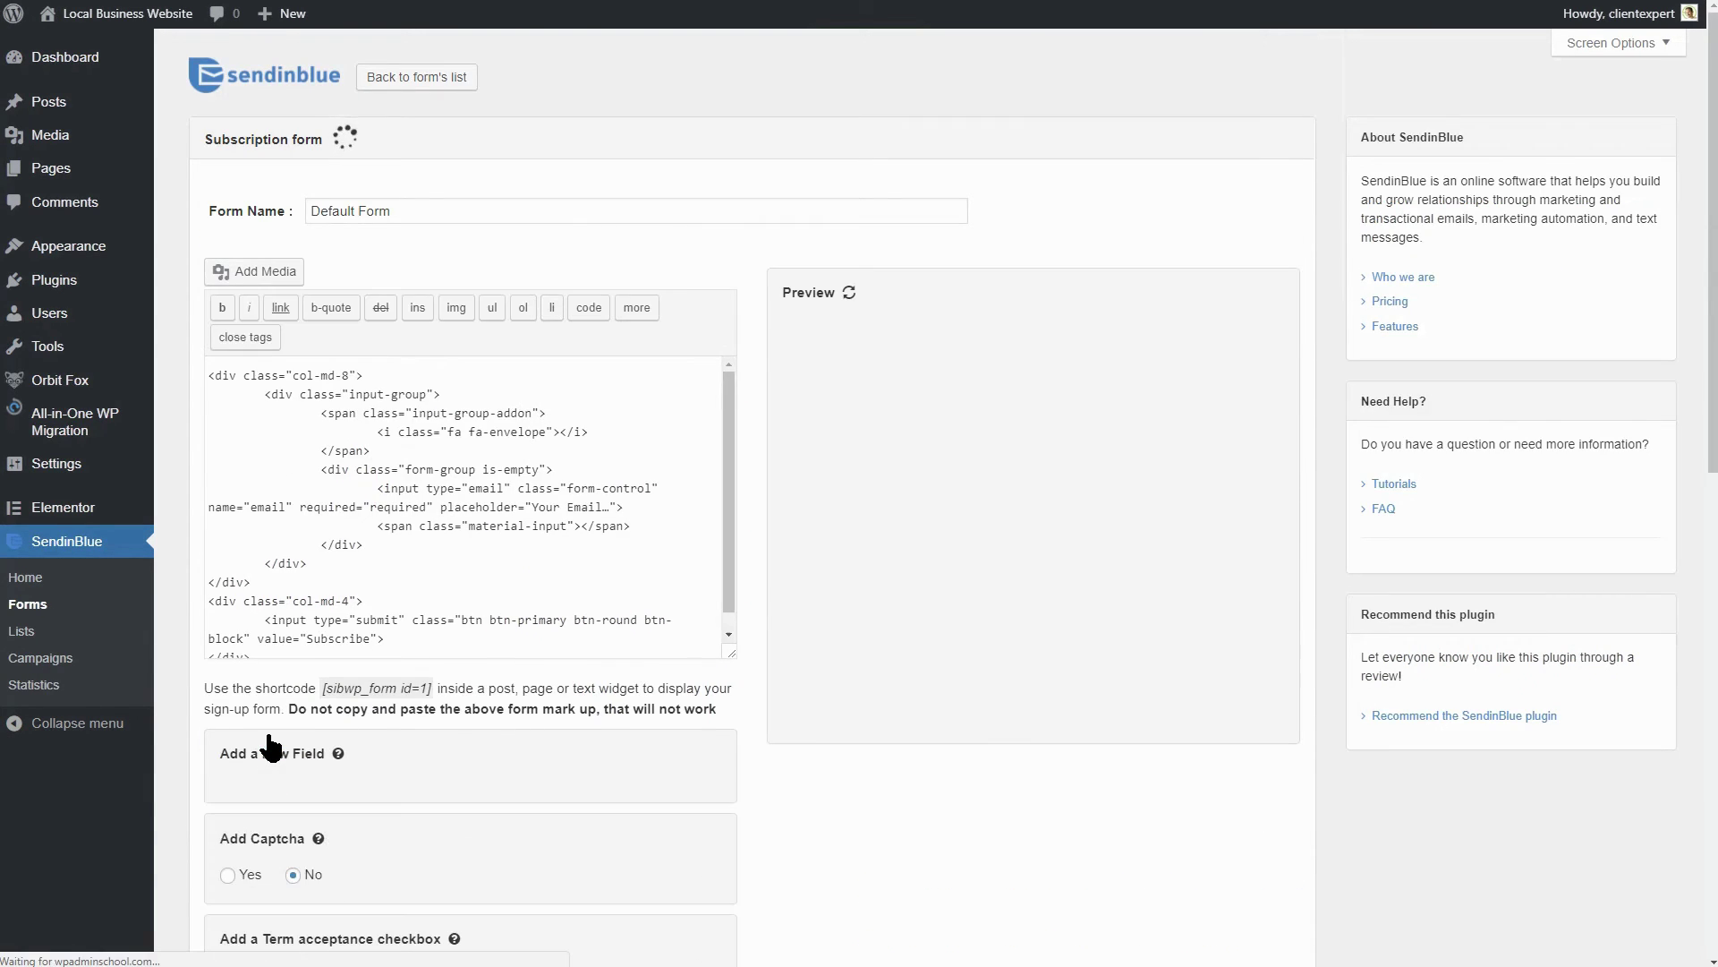
# Drag a SendinBlue Widget into the Subscribe widget area on the Widgets page.
pyautogui.moveTo(104, 259)
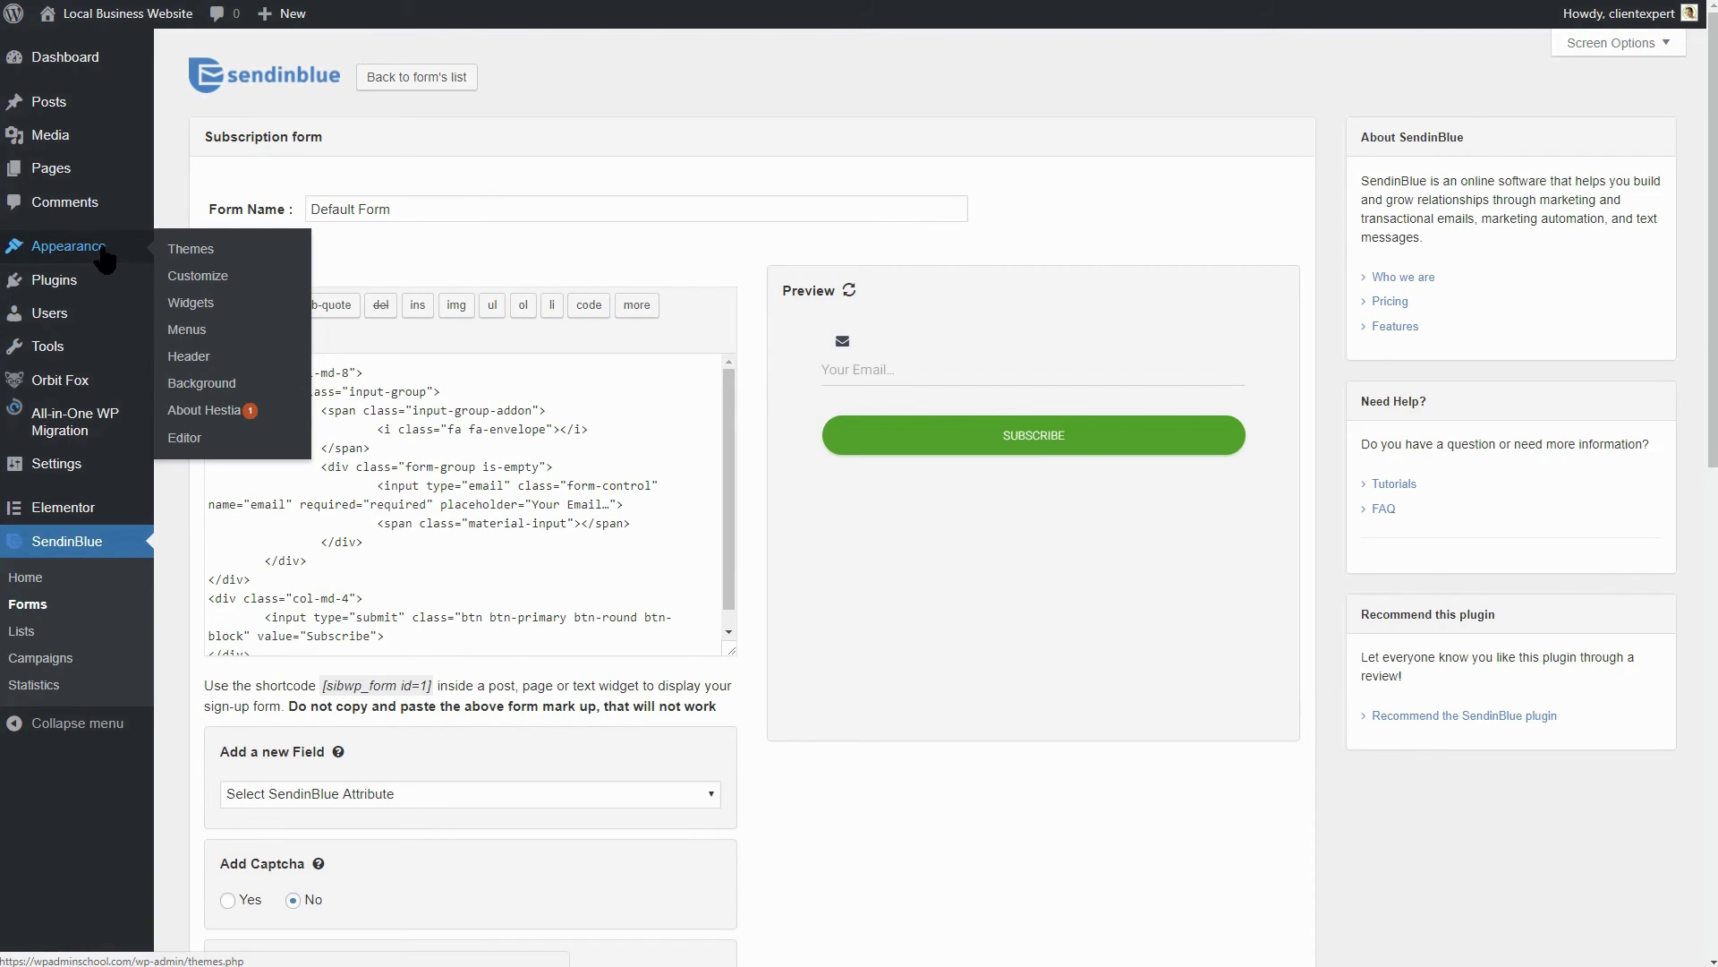
pyautogui.click(200, 306)
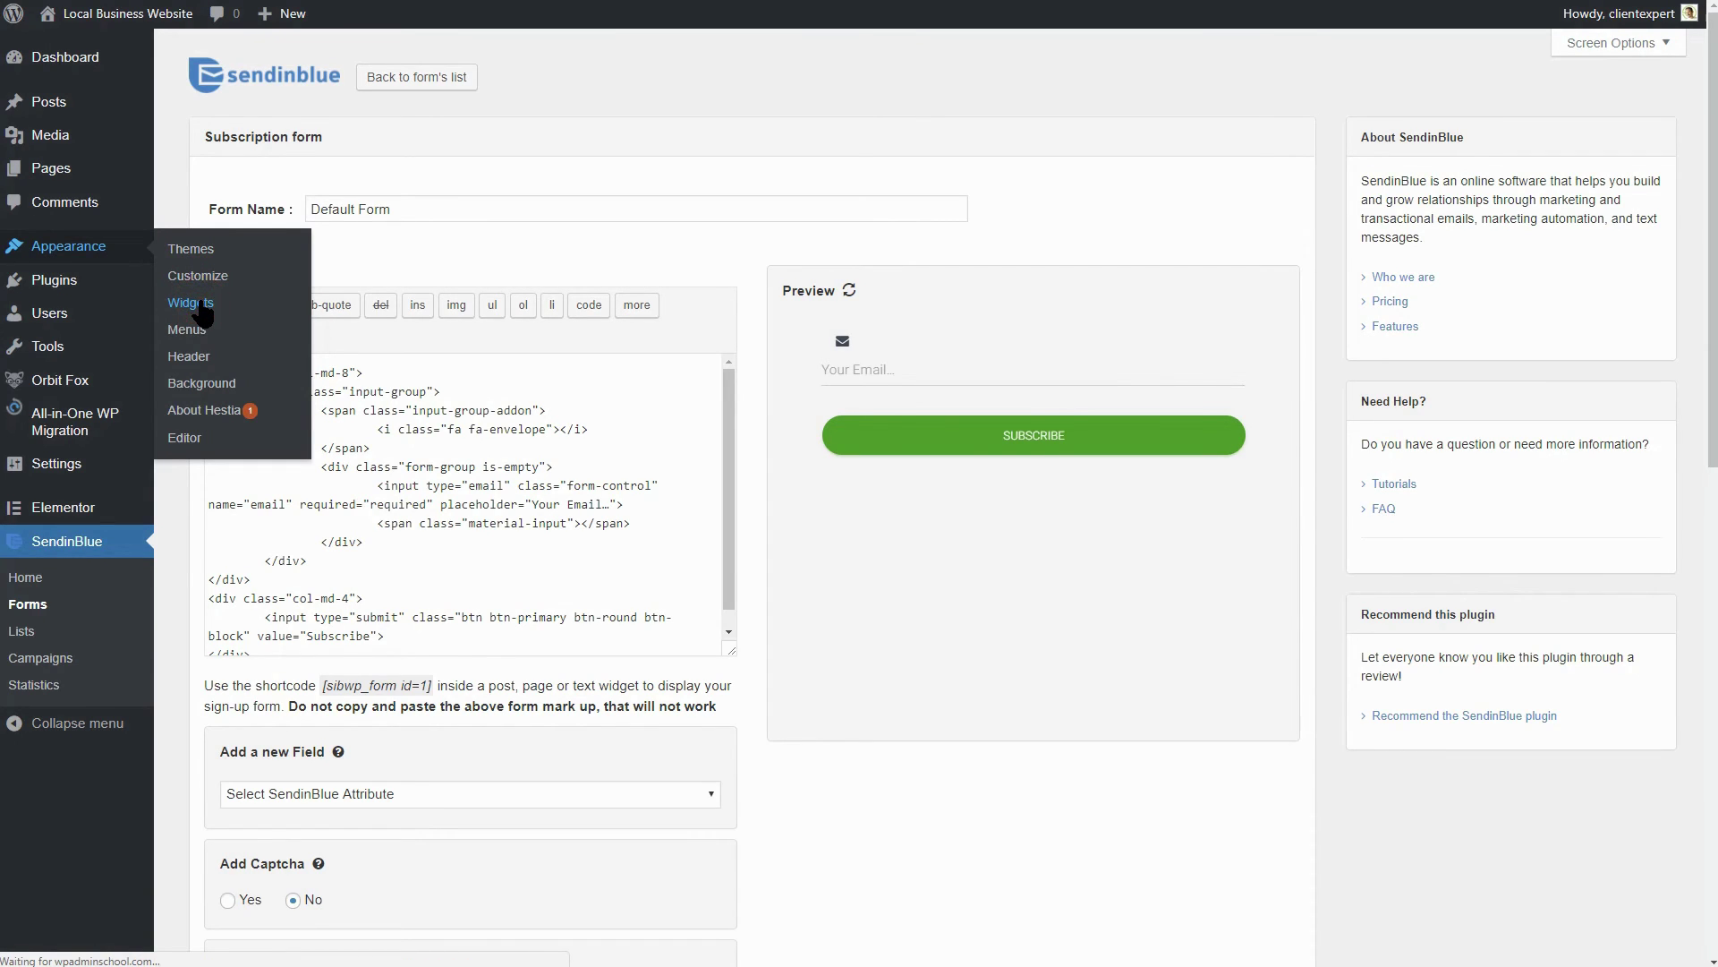
pyautogui.scroll(-3, 510, 703)
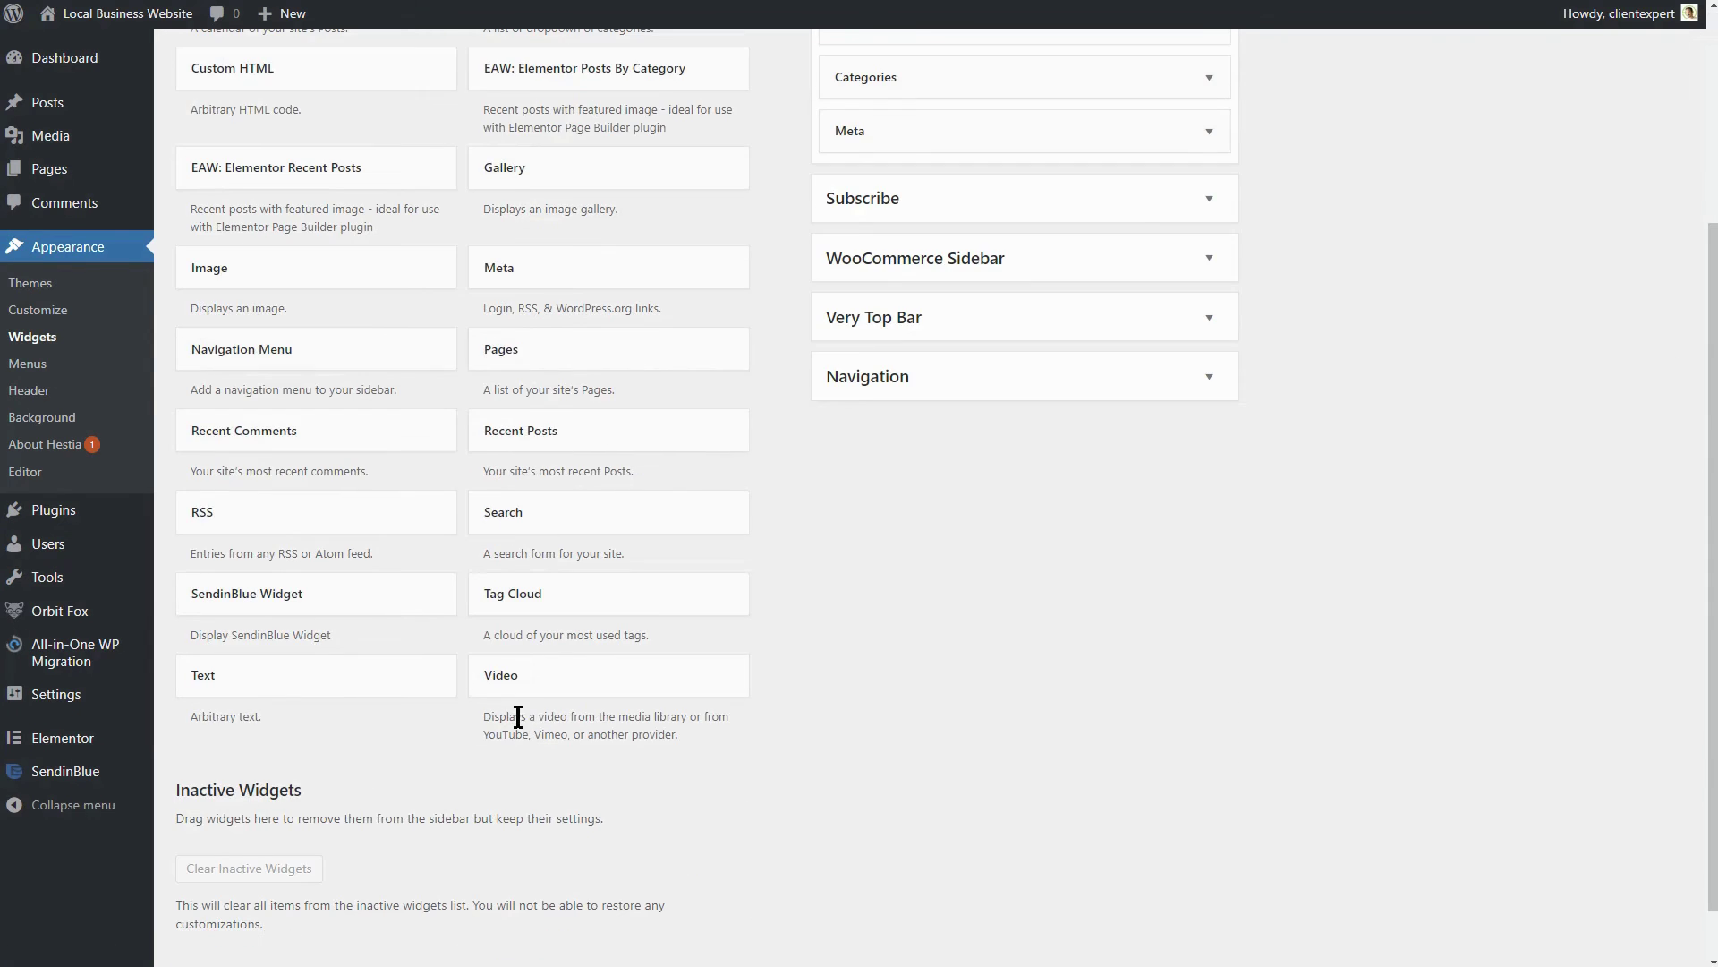
pyautogui.scroll(2, 521, 716)
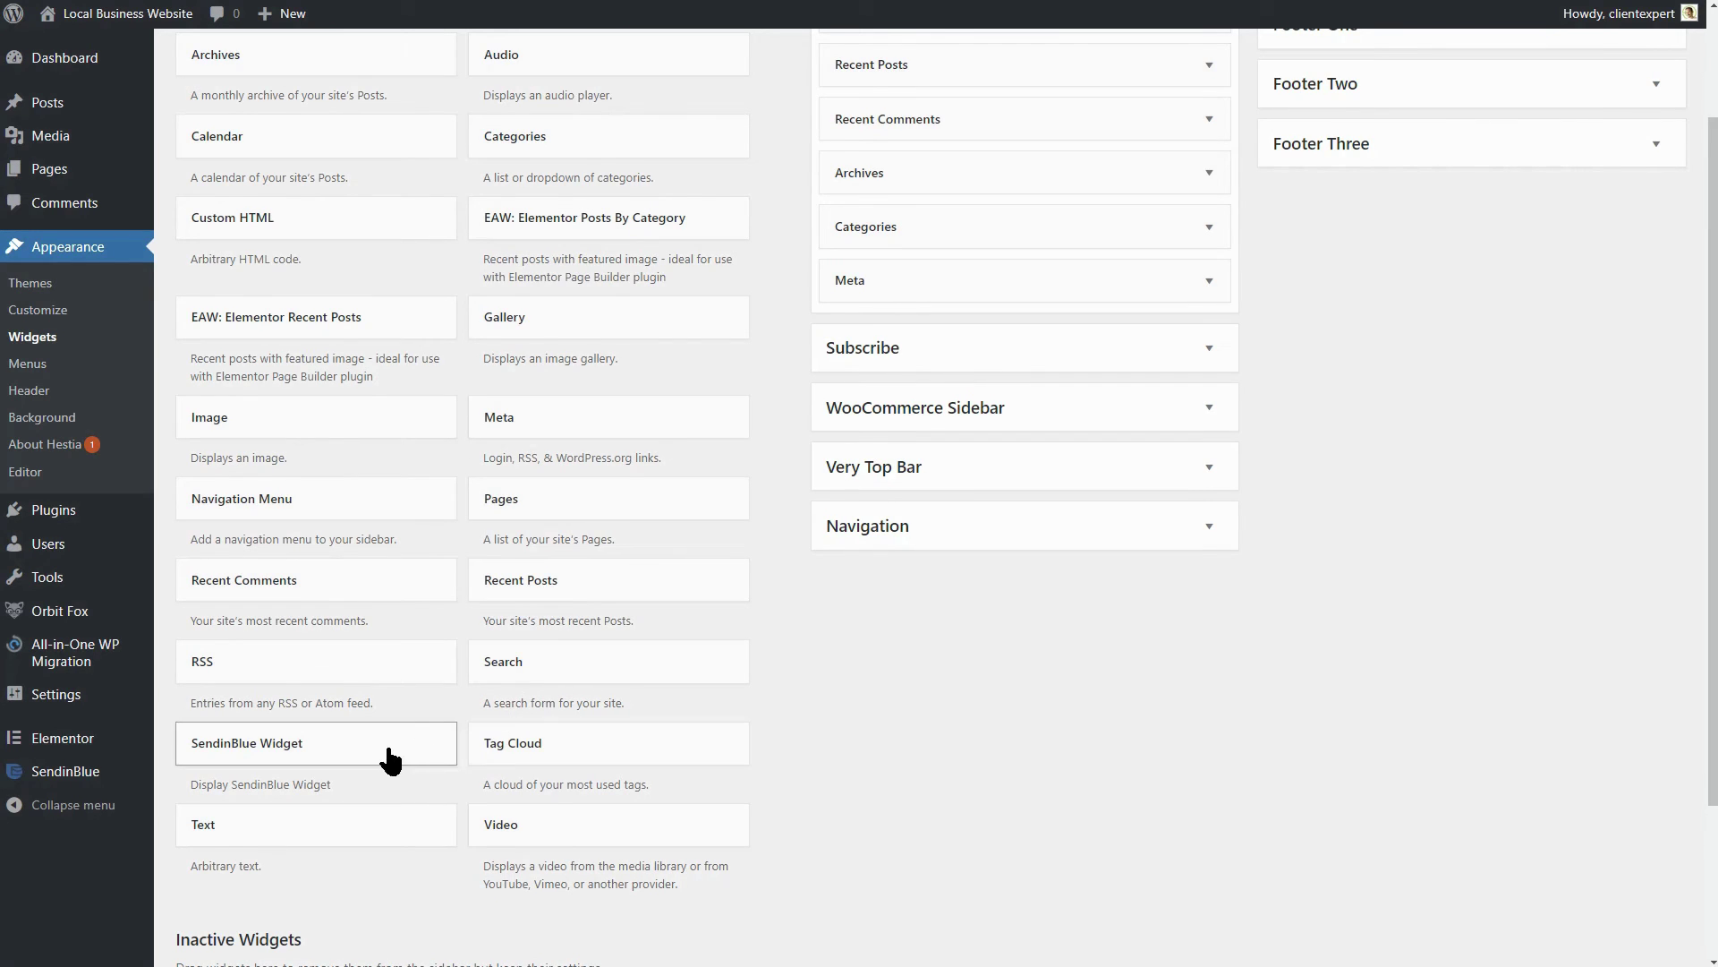
pyautogui.moveTo(304, 741); pyautogui.dragTo(1030, 386)
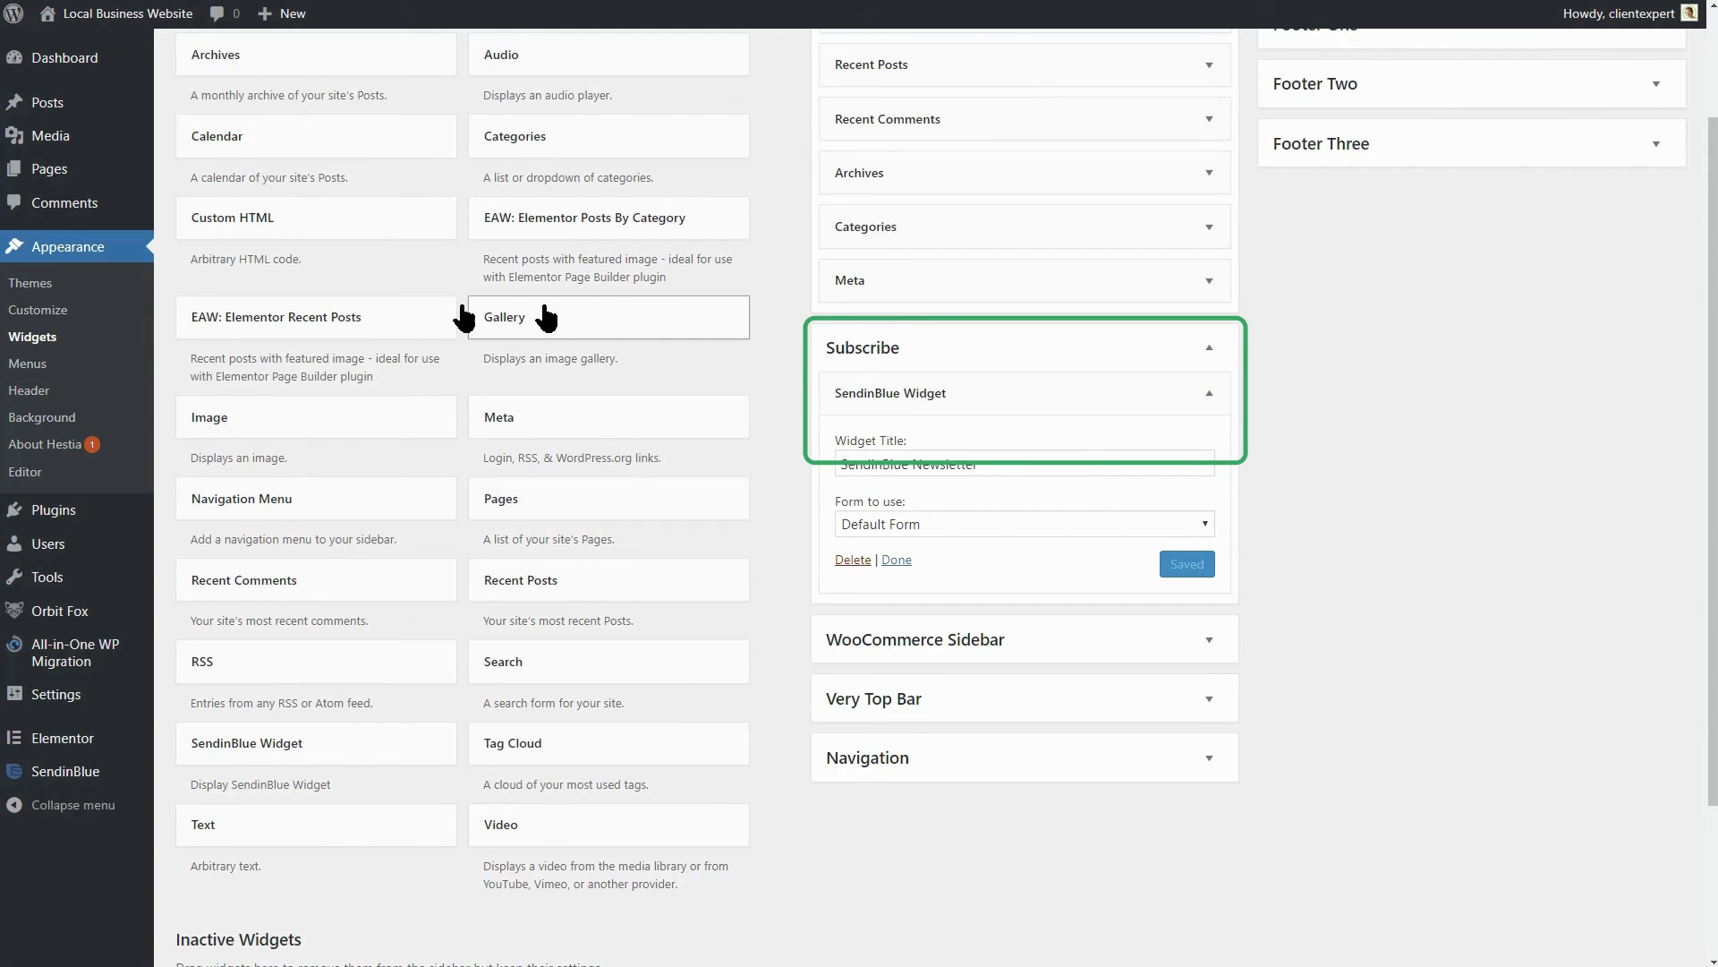
pyautogui.click(60, 310)
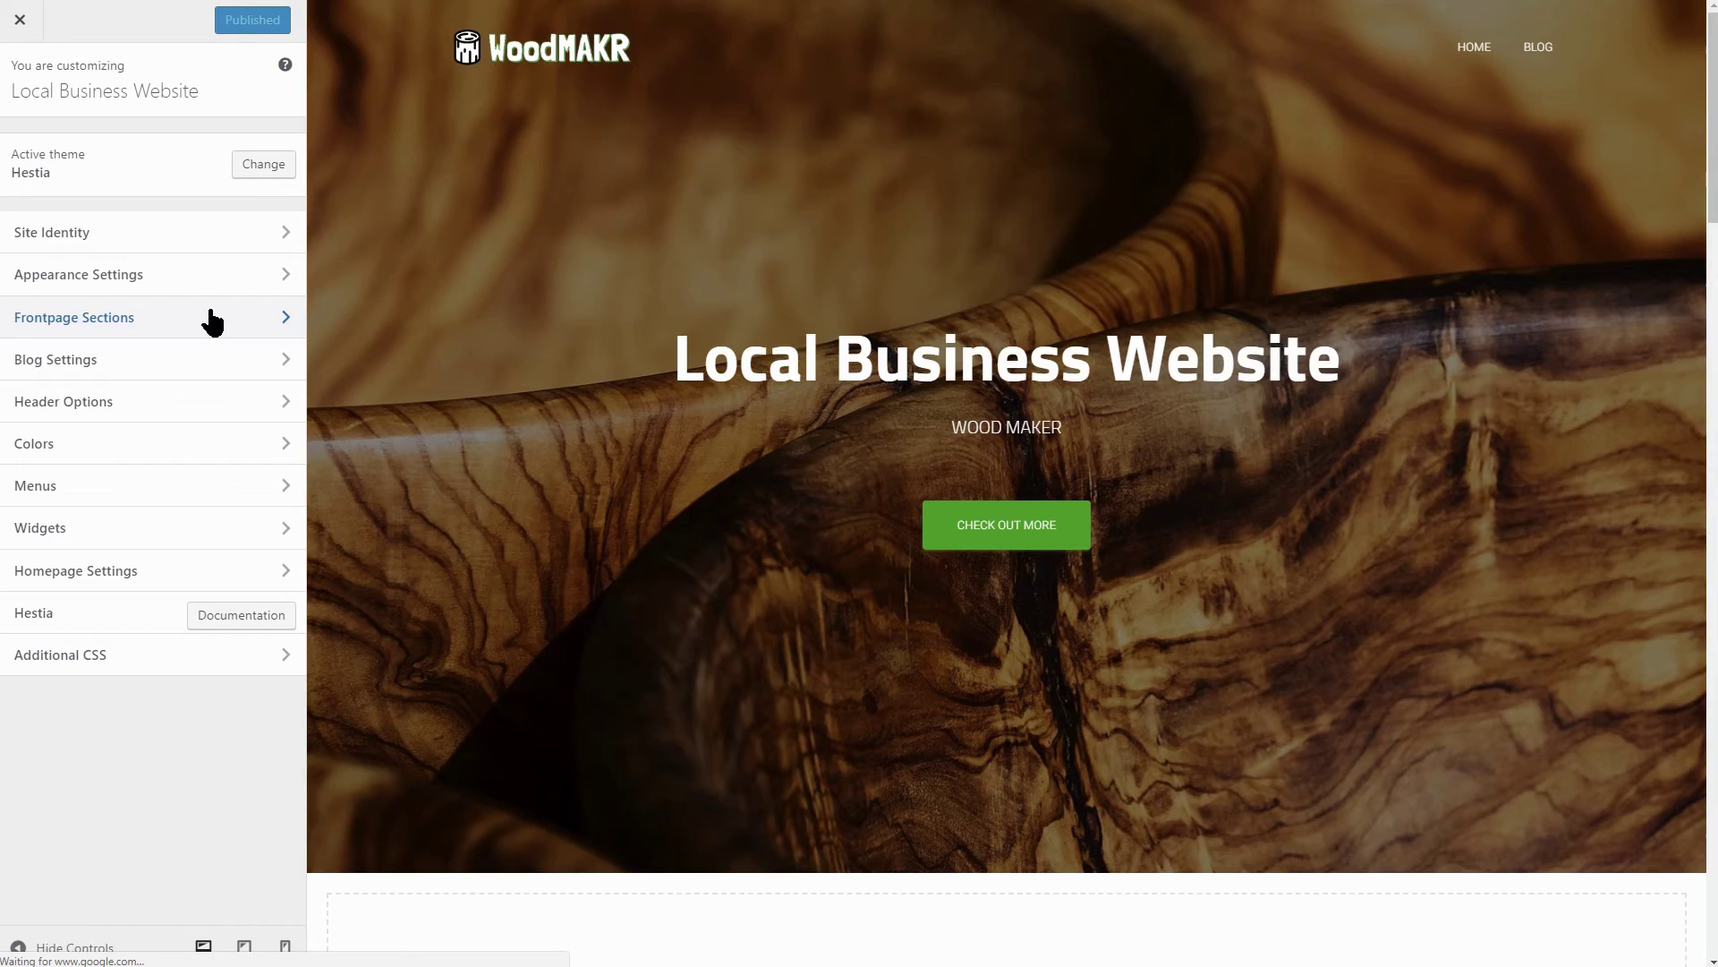
# Set the Subscribe section background to the wooden bridge photo from the Media Library.
pyautogui.click(211, 310)
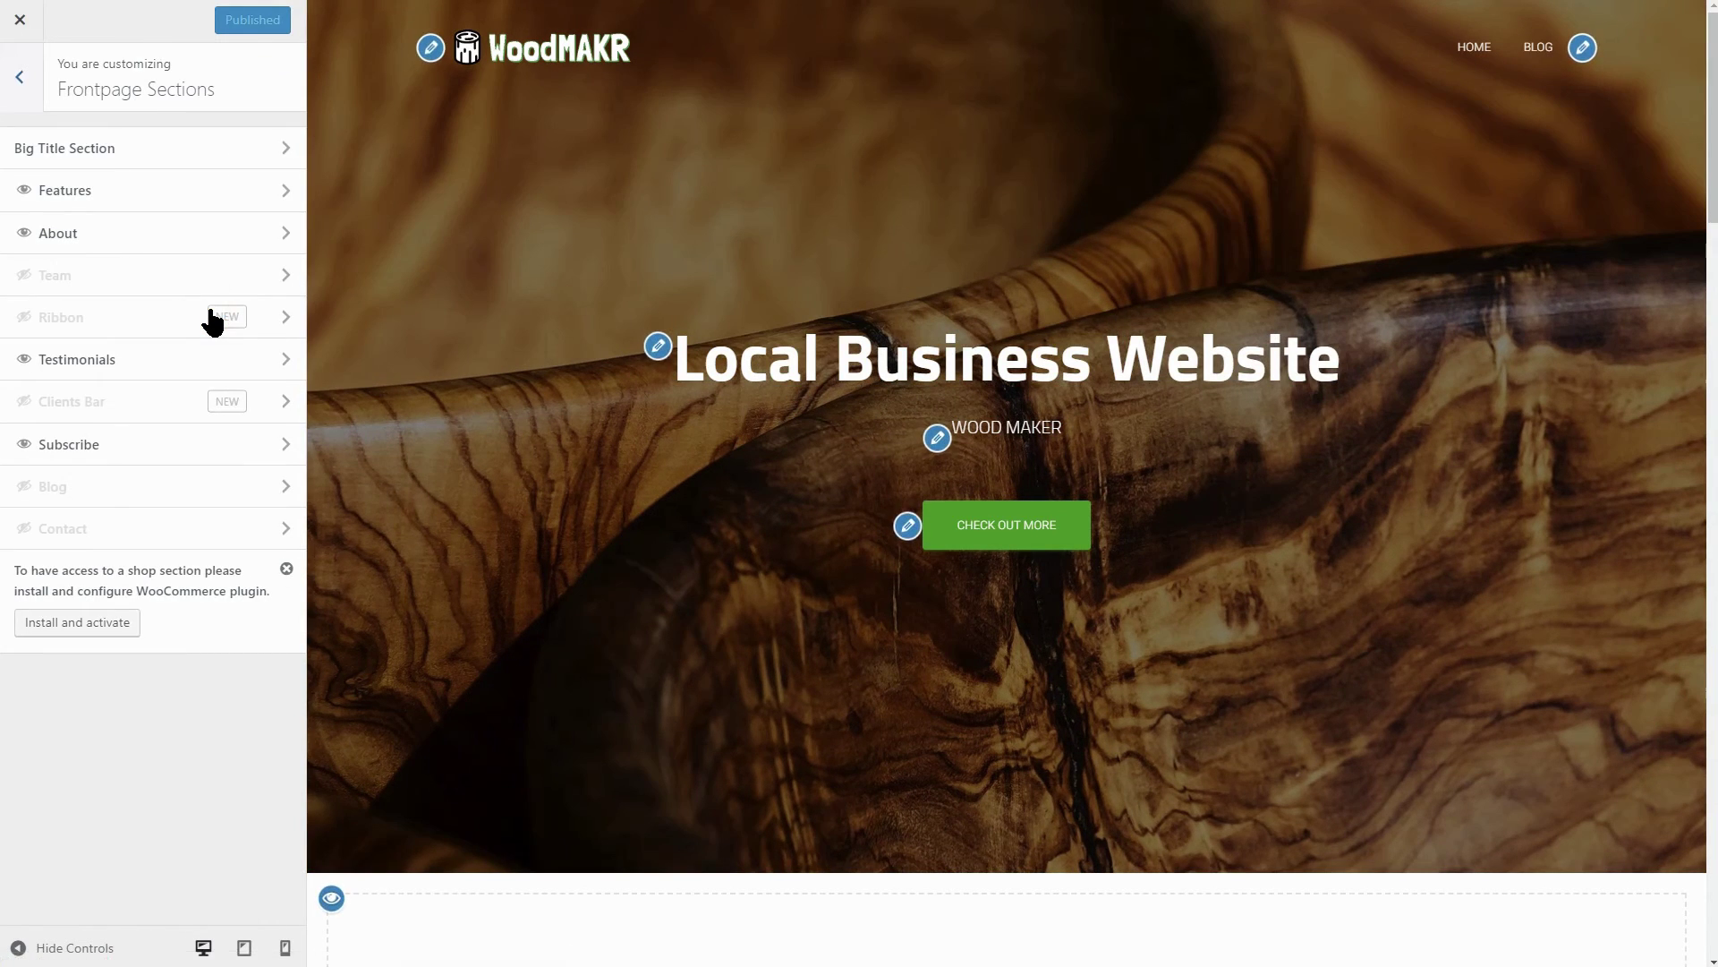
pyautogui.click(286, 445)
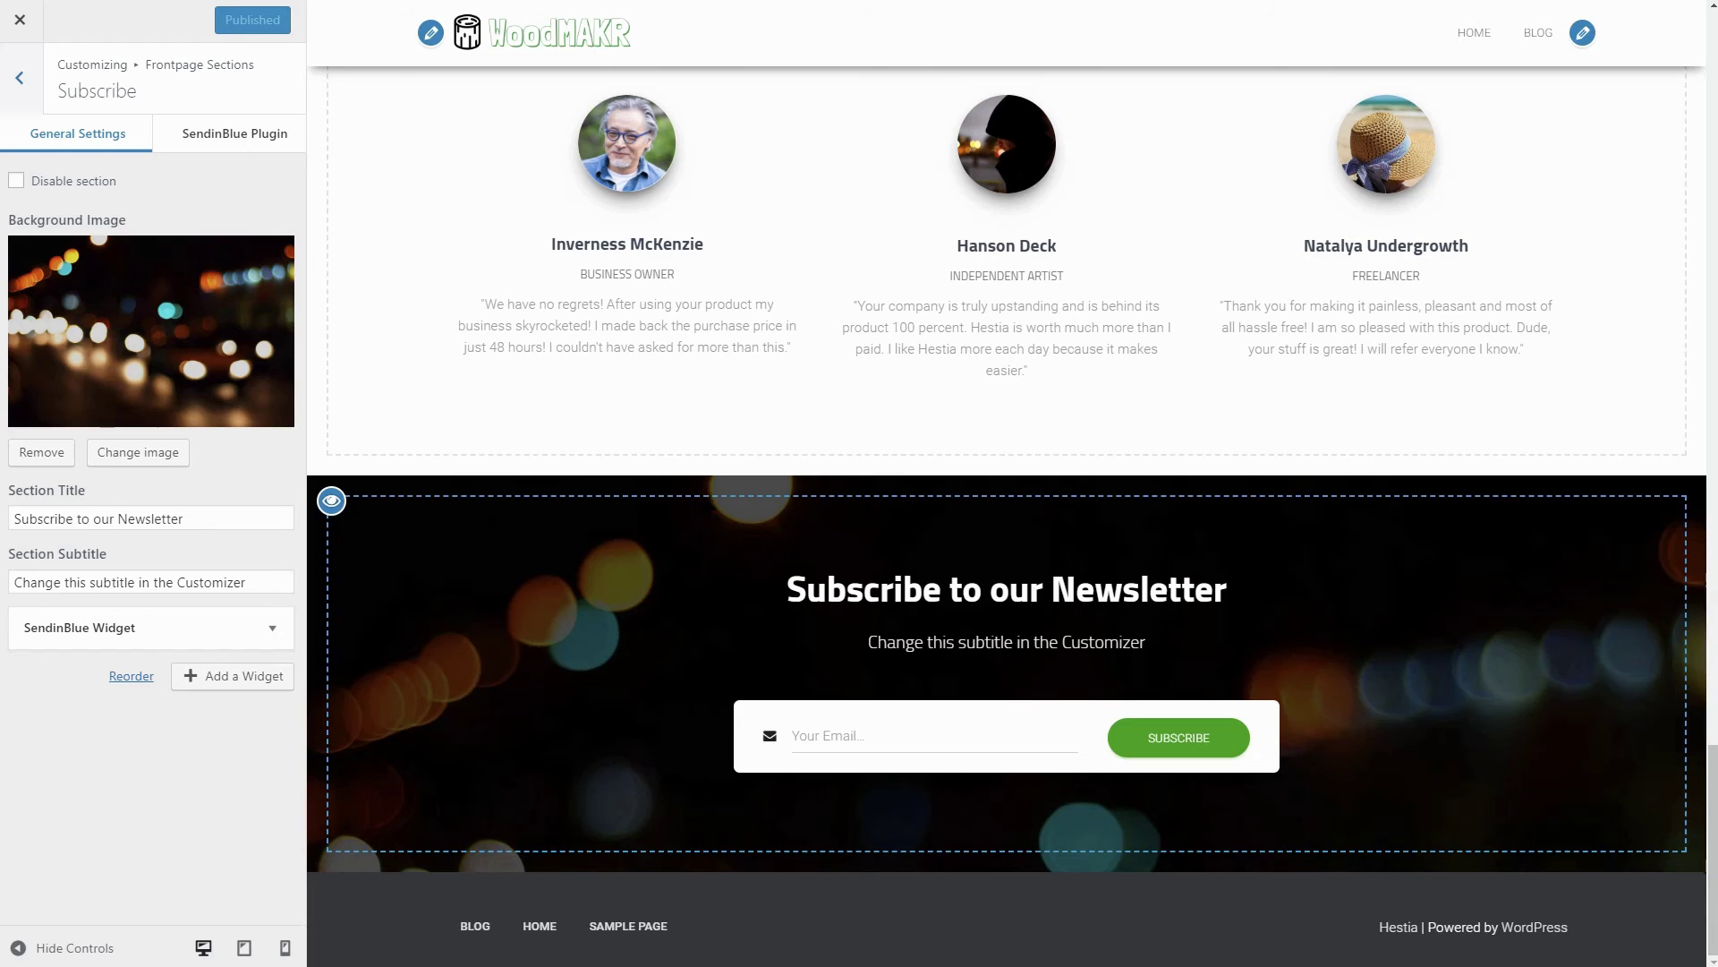
pyautogui.click(119, 453)
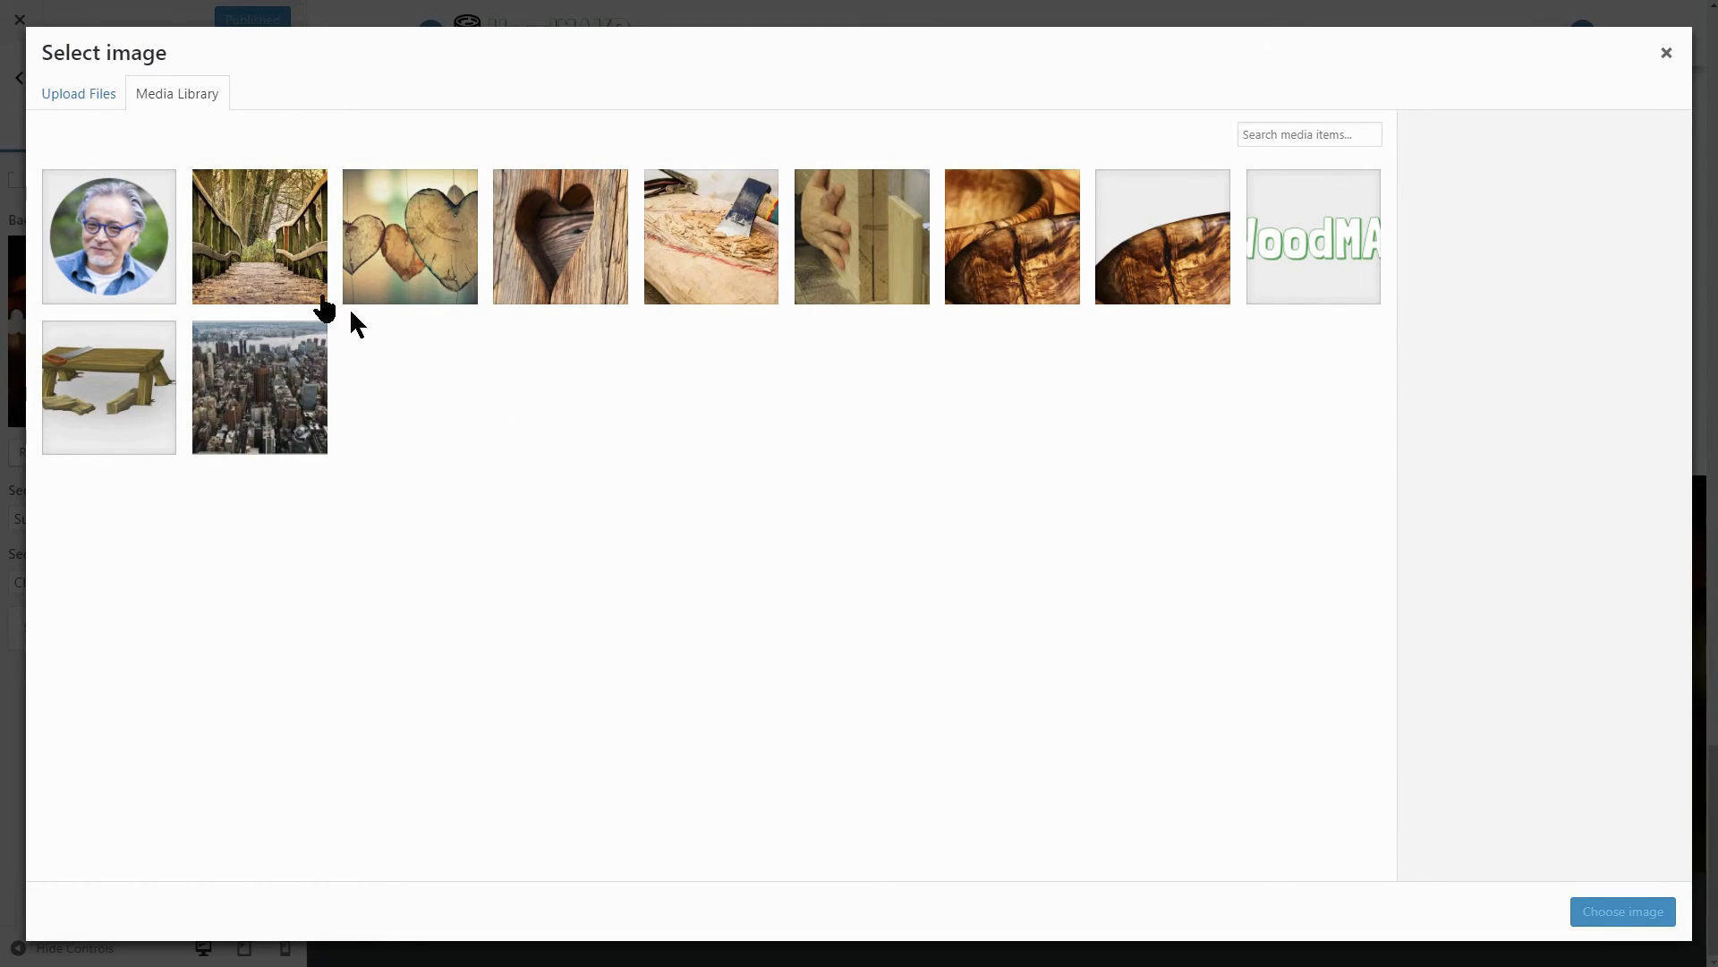
pyautogui.click(283, 279)
pyautogui.click(1615, 915)
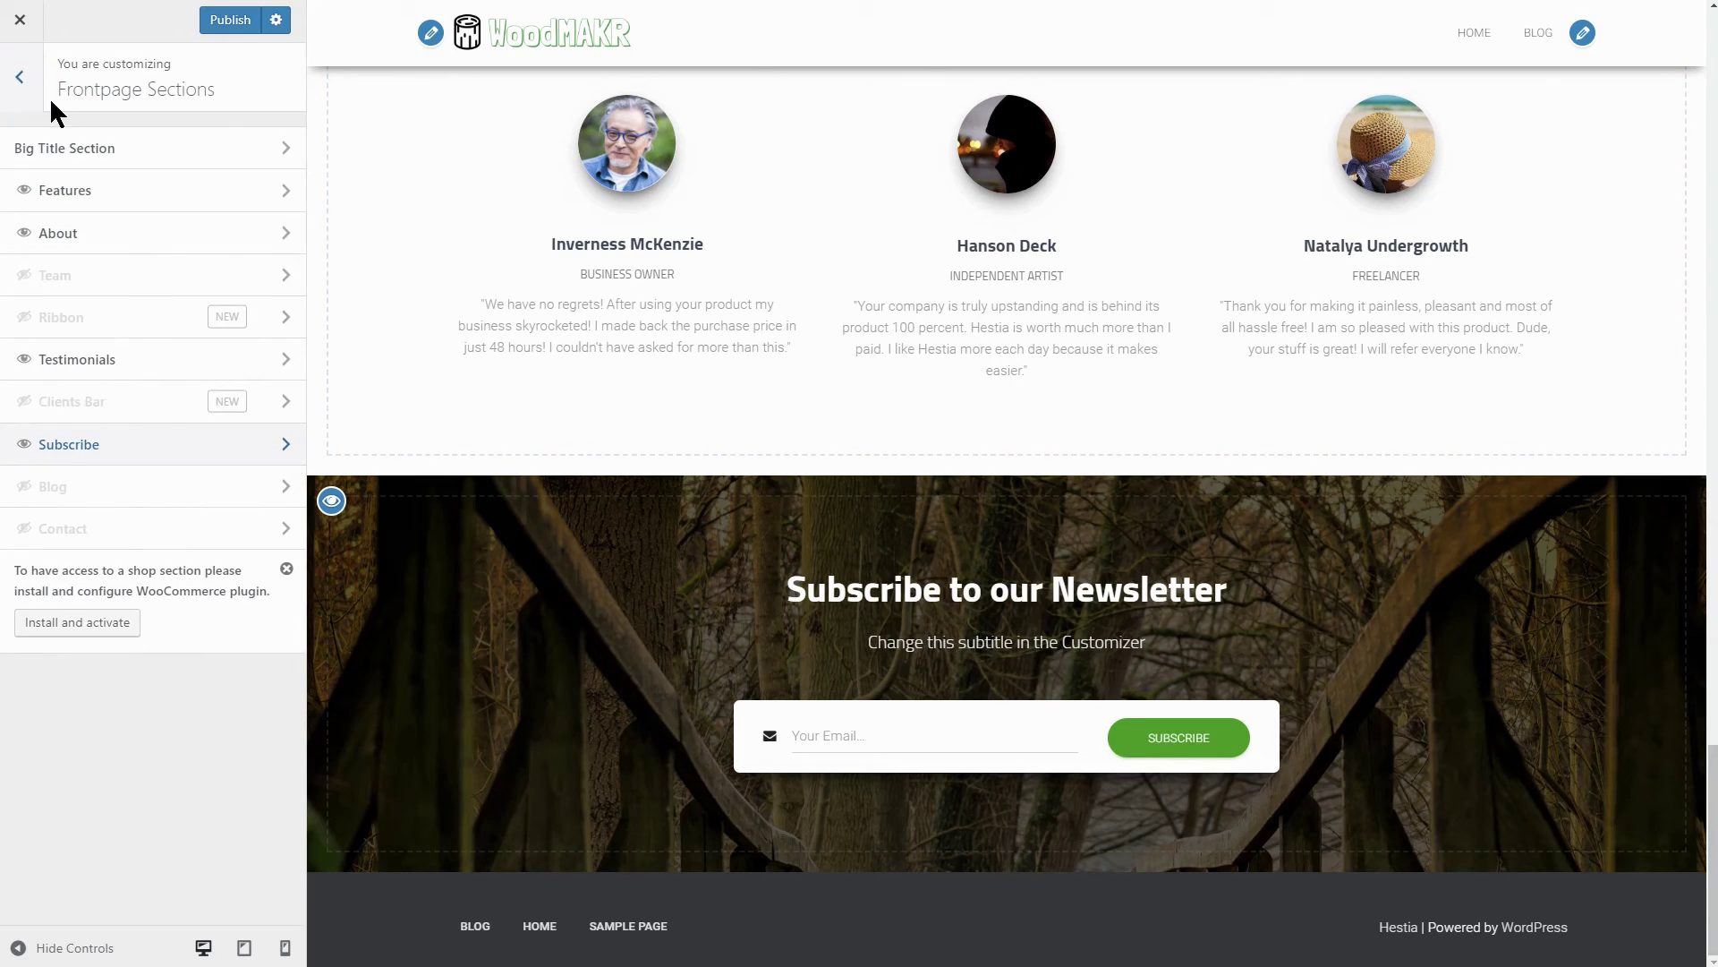
# Make the Contact section visible on the front page, publish, and close the Customizer.
pyautogui.click(23, 528)
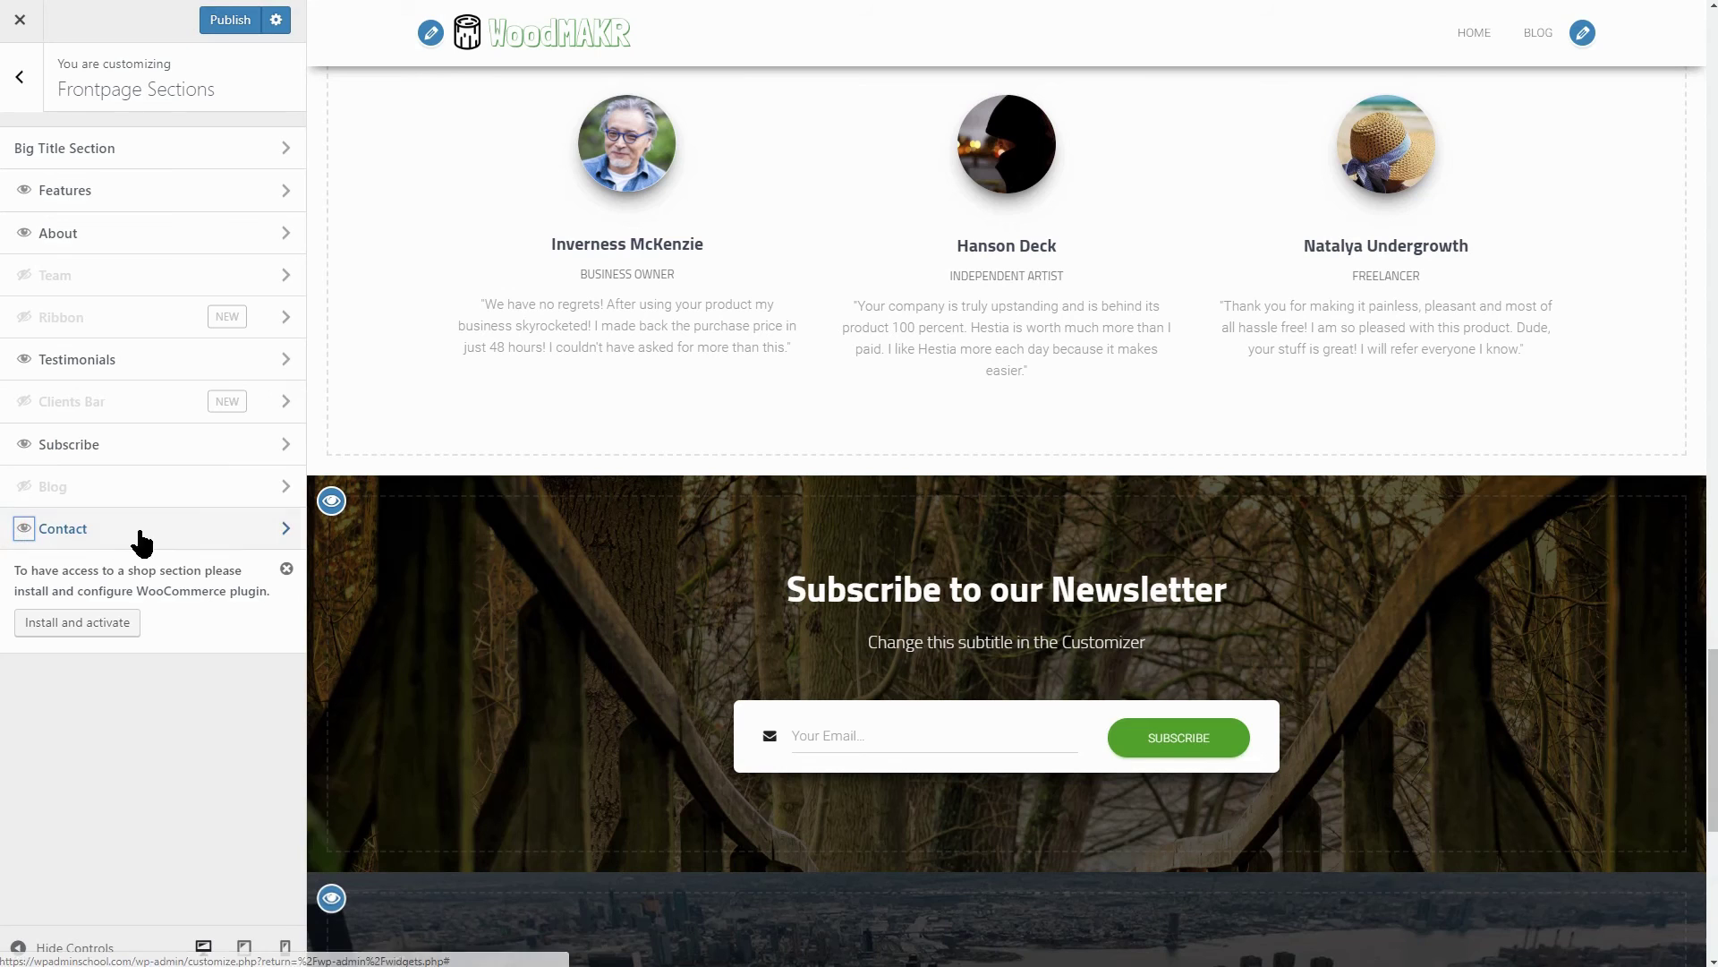
pyautogui.scroll(-6, 333, 562)
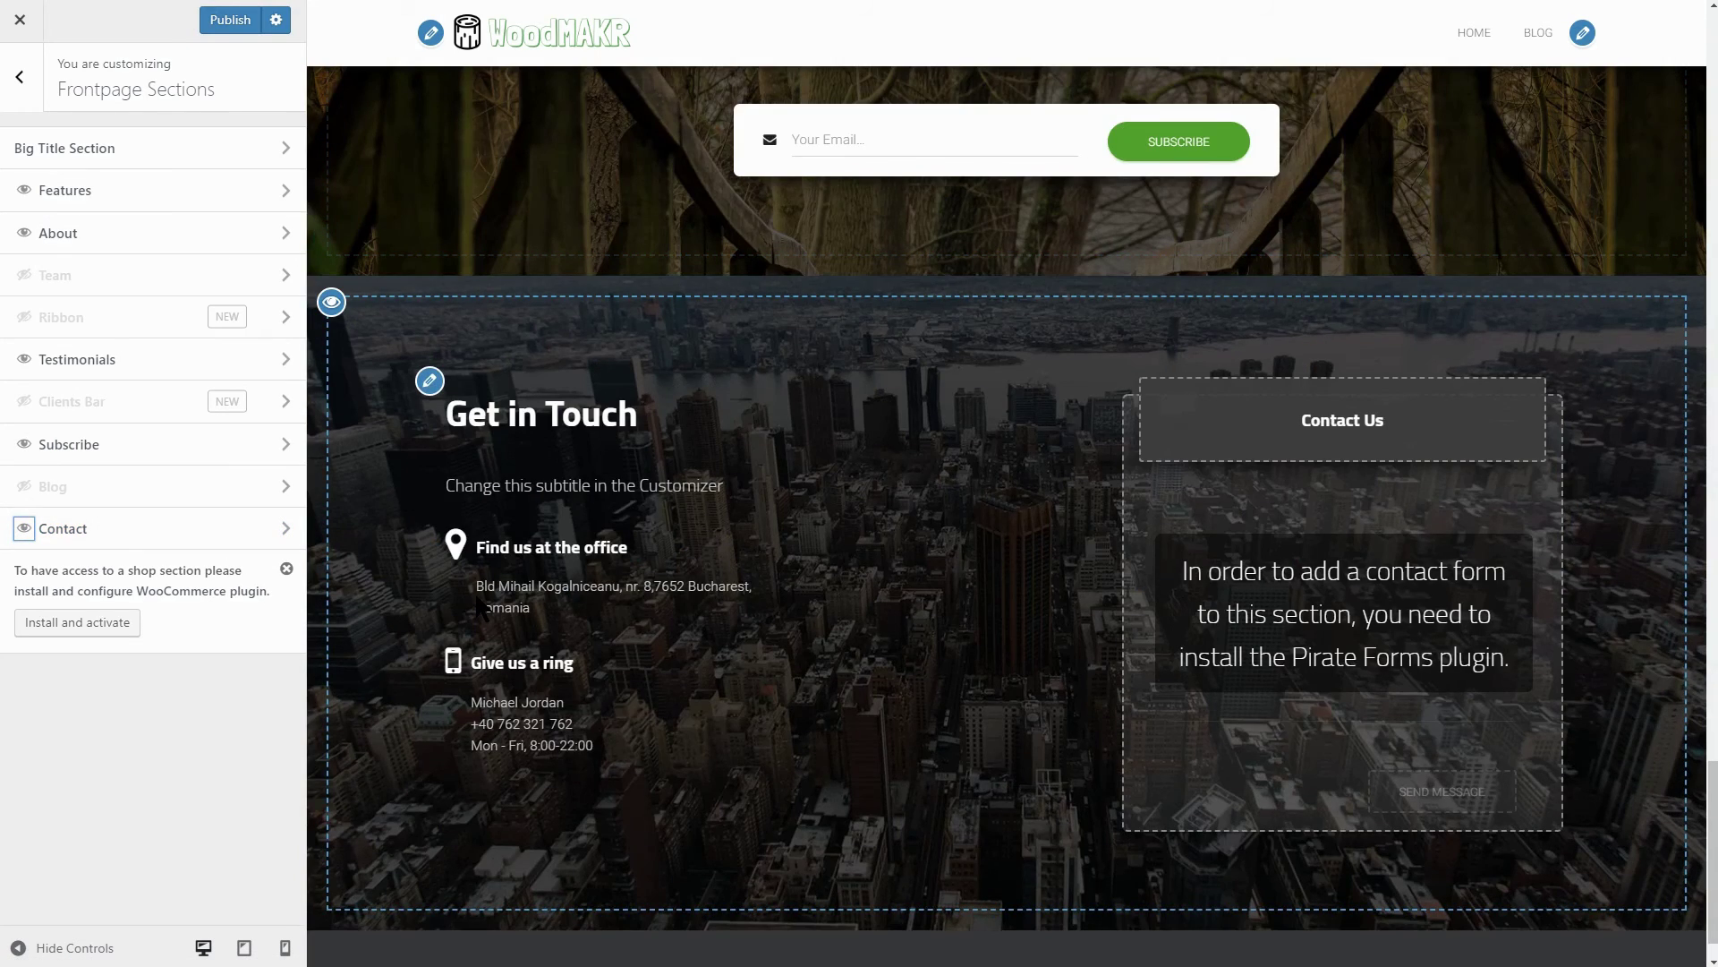
pyautogui.click(224, 27)
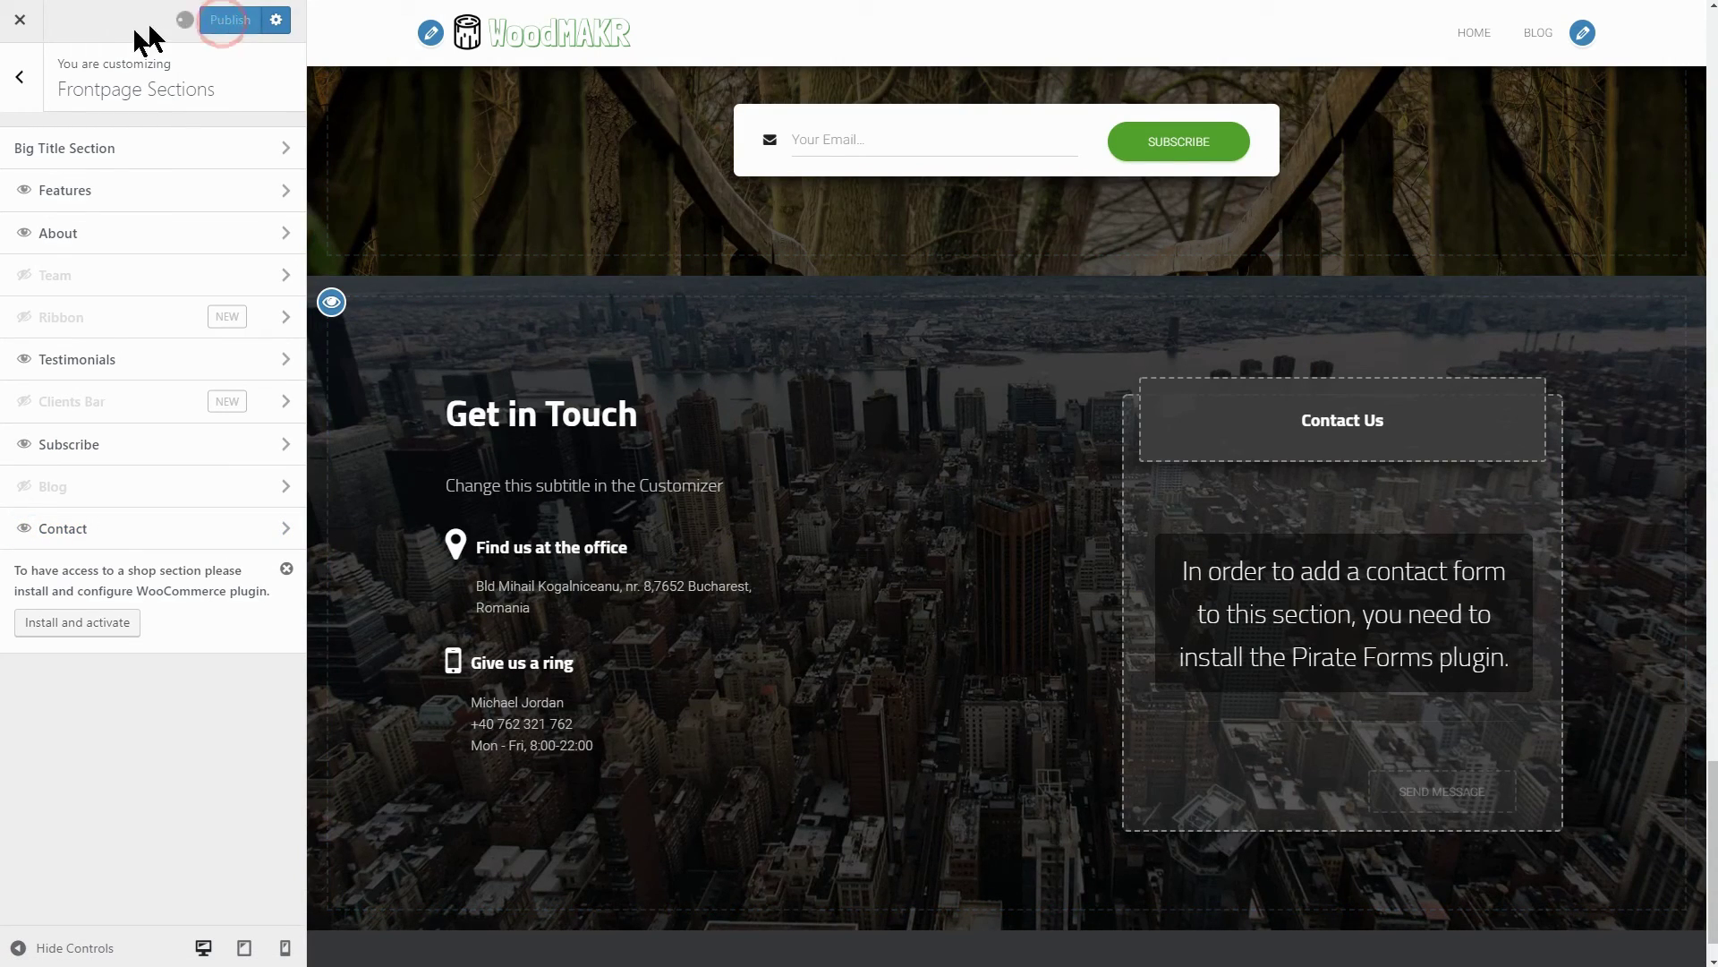
pyautogui.click(19, 20)
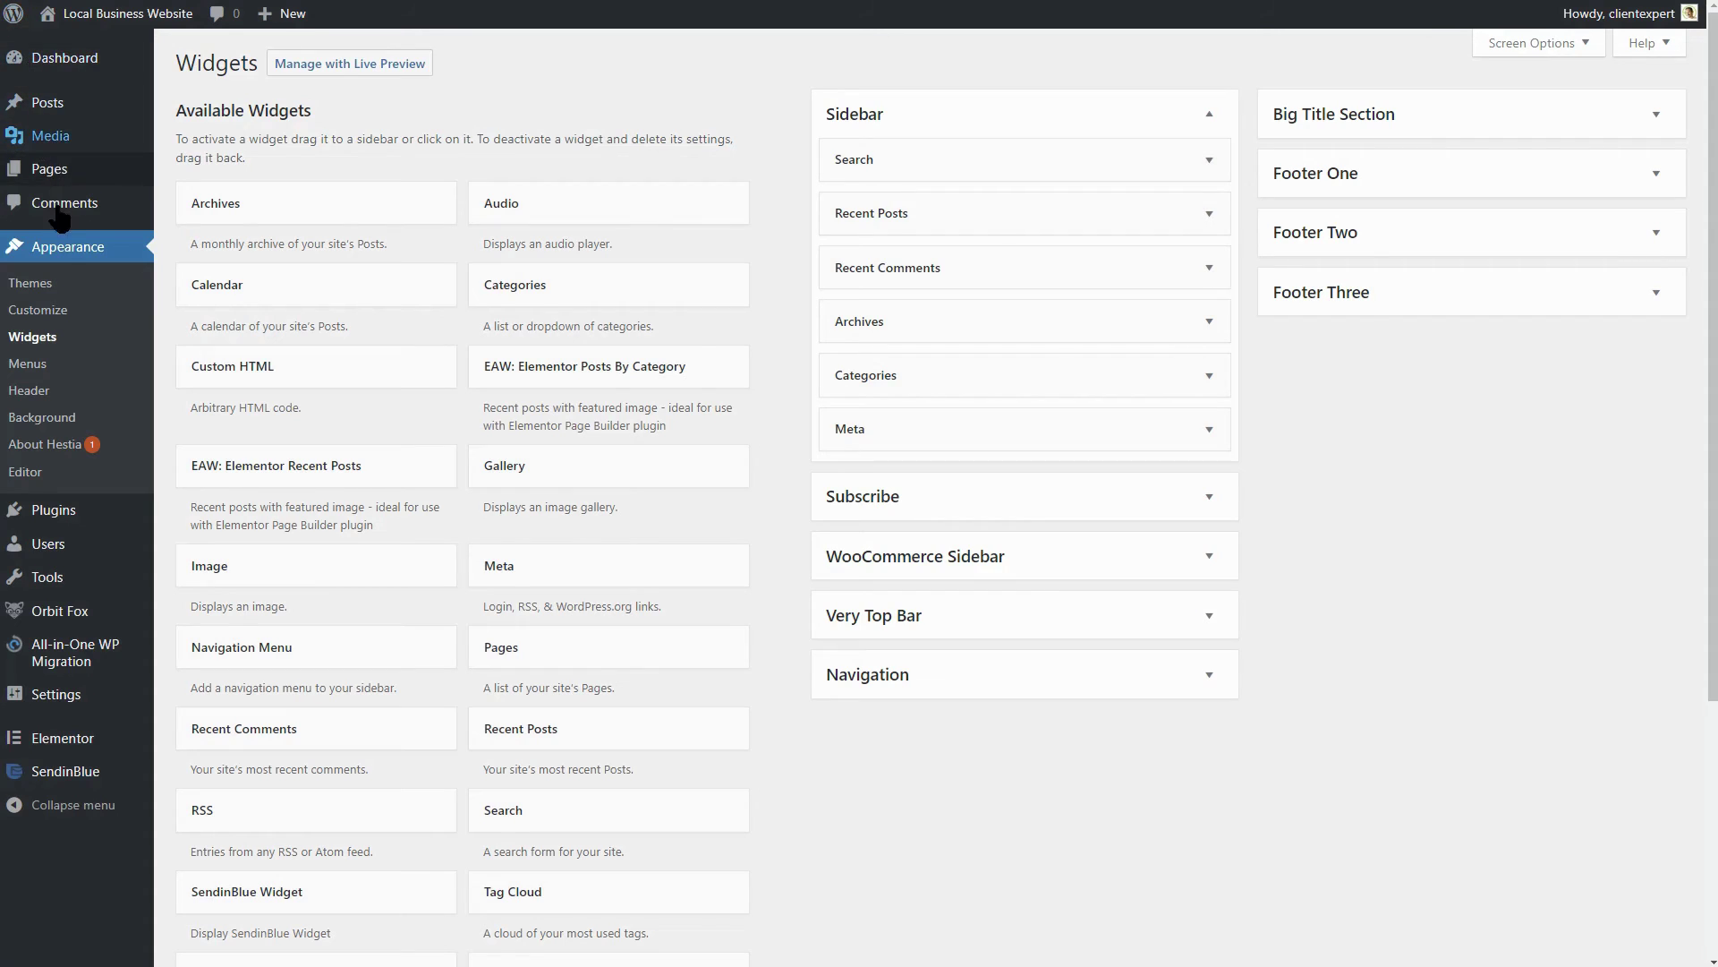
# Activate the Pirateforms plugin in Installed Plugins, then return to the Contact section settings.
pyautogui.moveTo(105, 517)
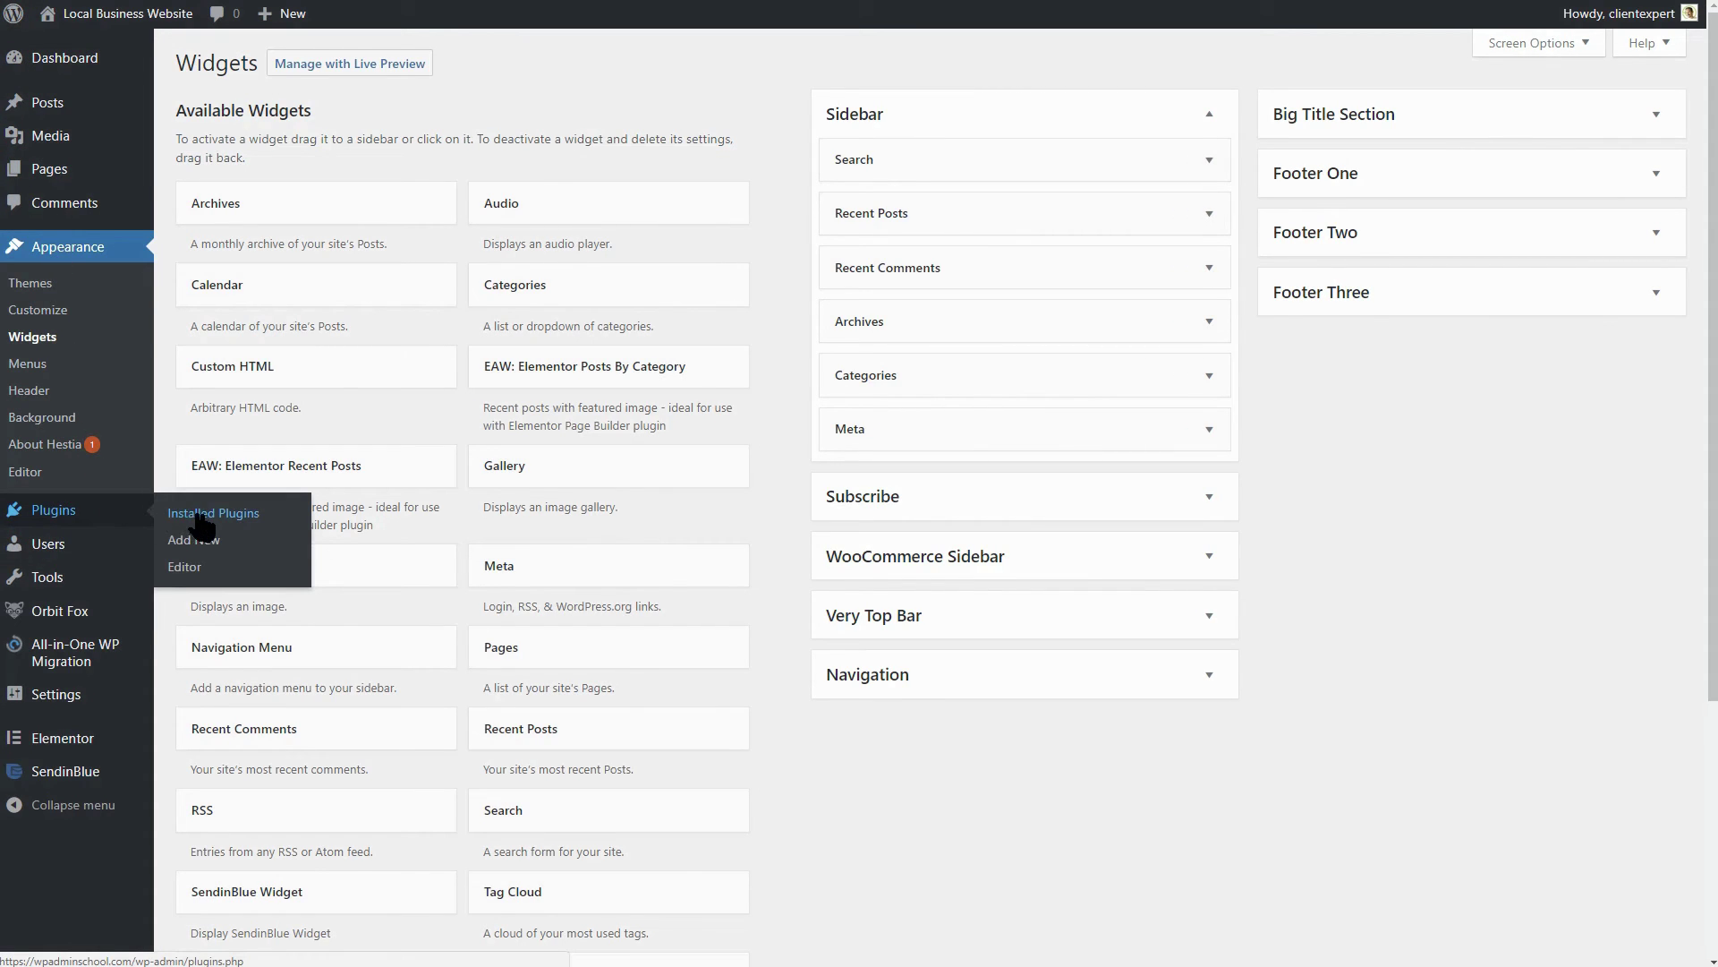
pyautogui.click(205, 517)
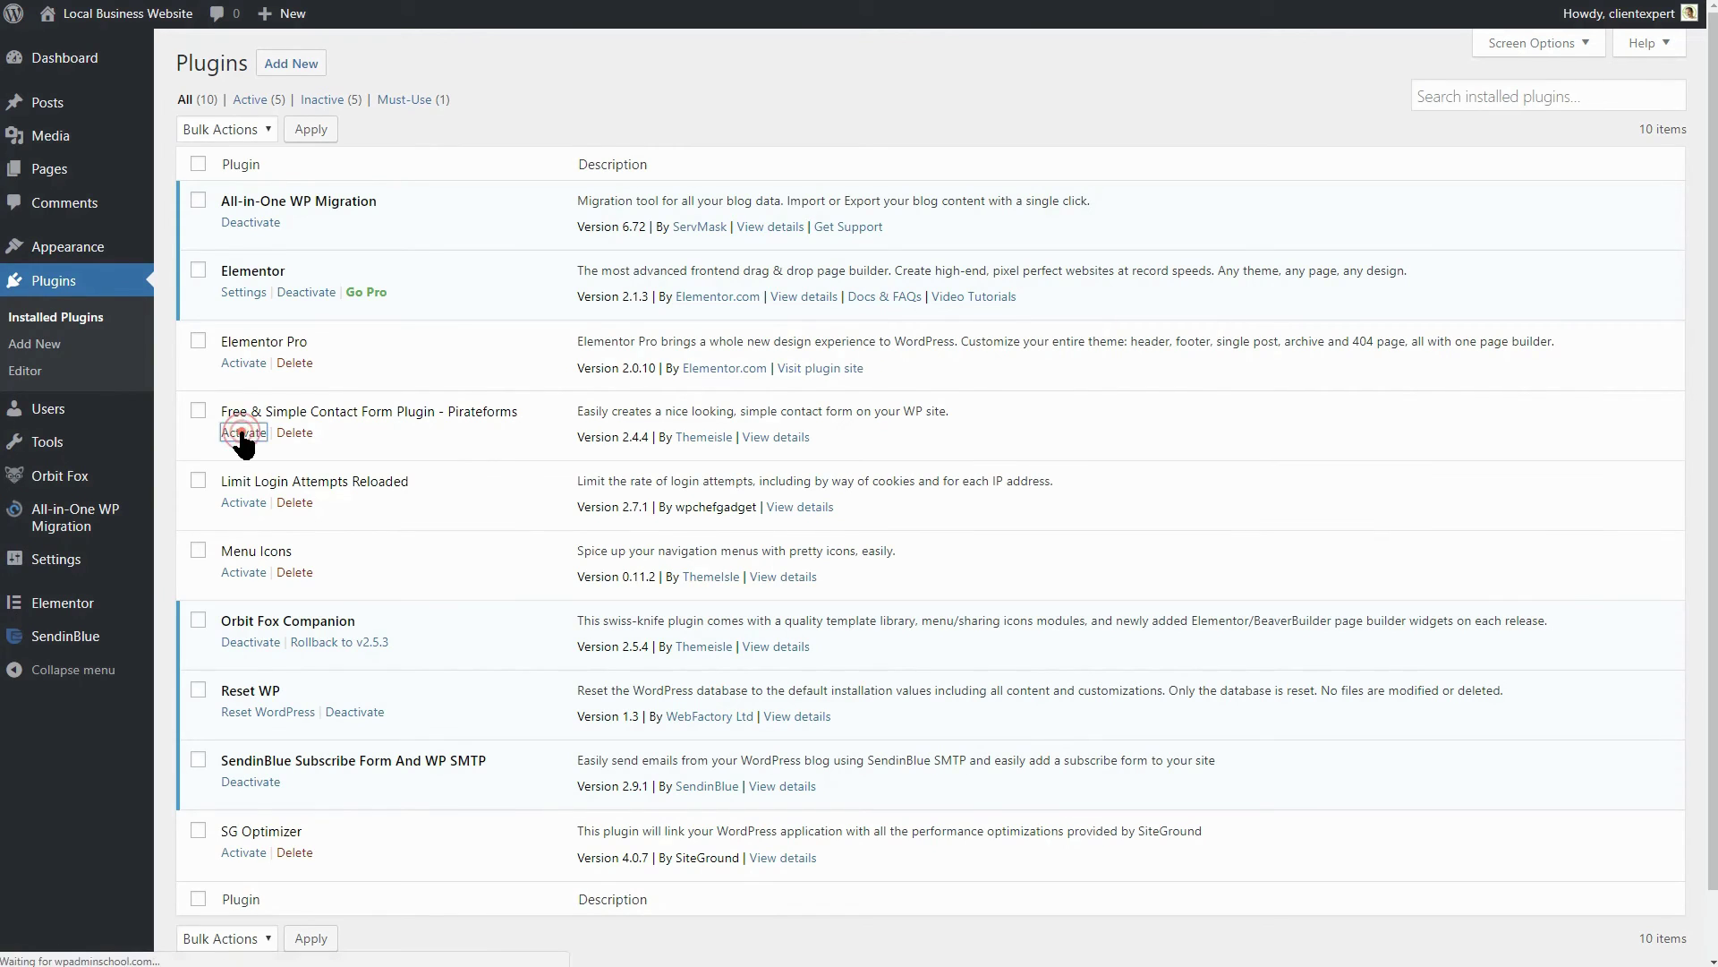
pyautogui.click(242, 433)
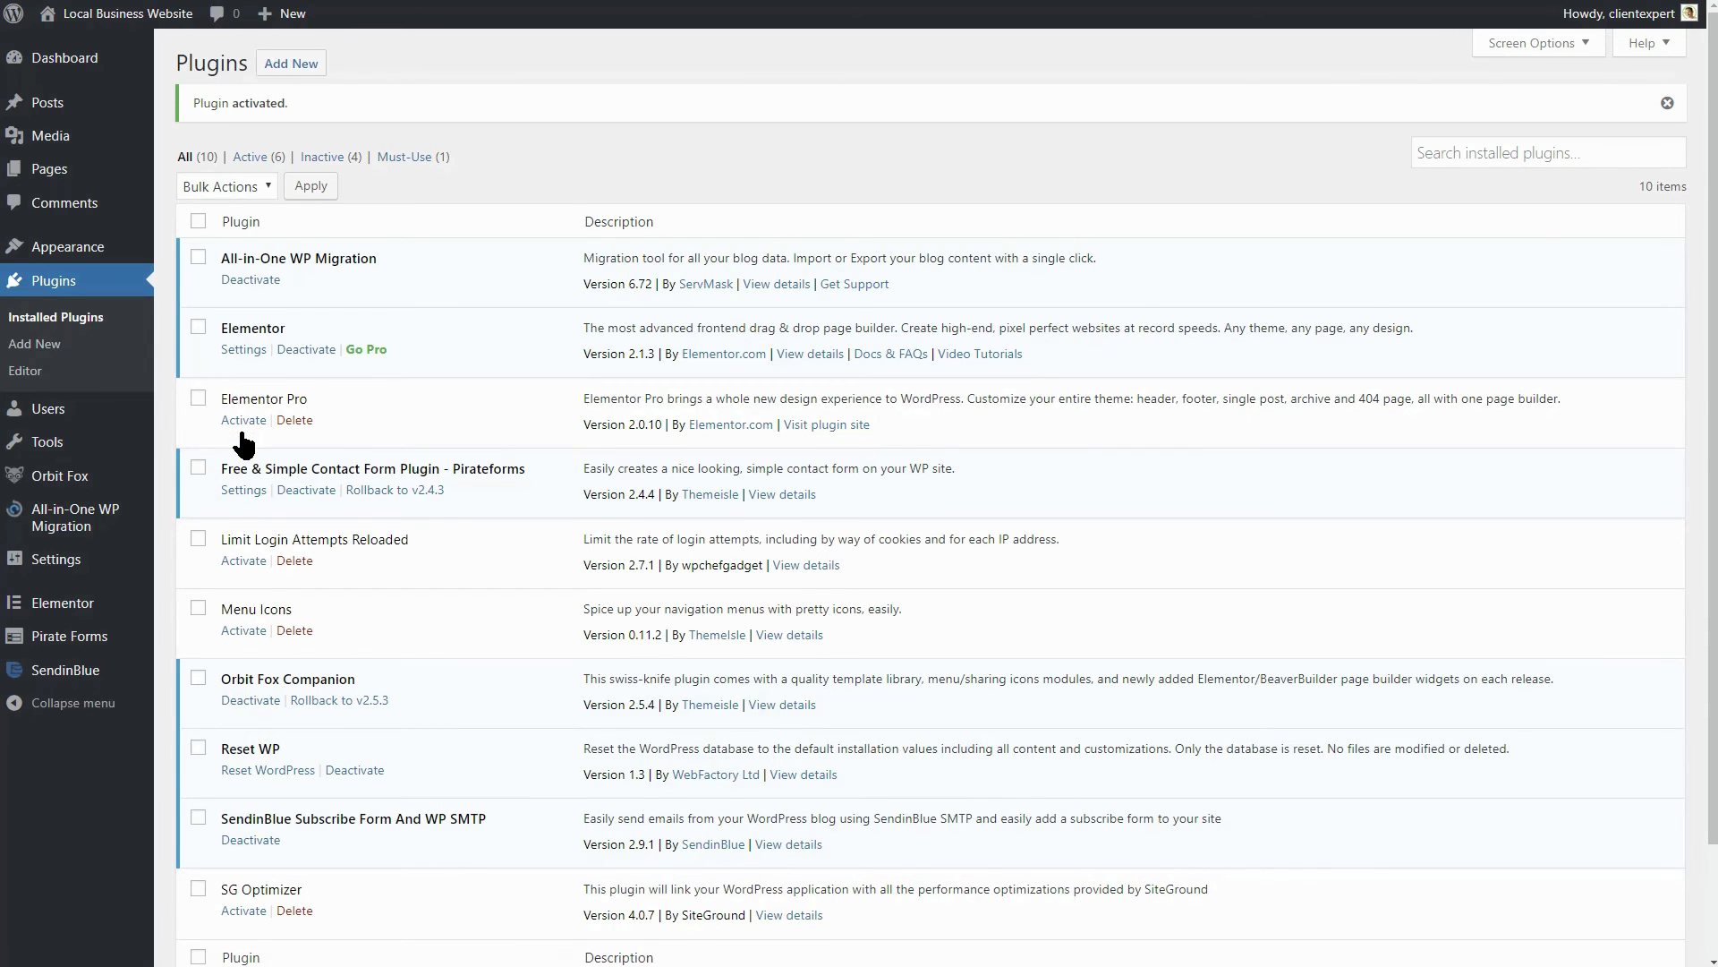
pyautogui.moveTo(76, 253)
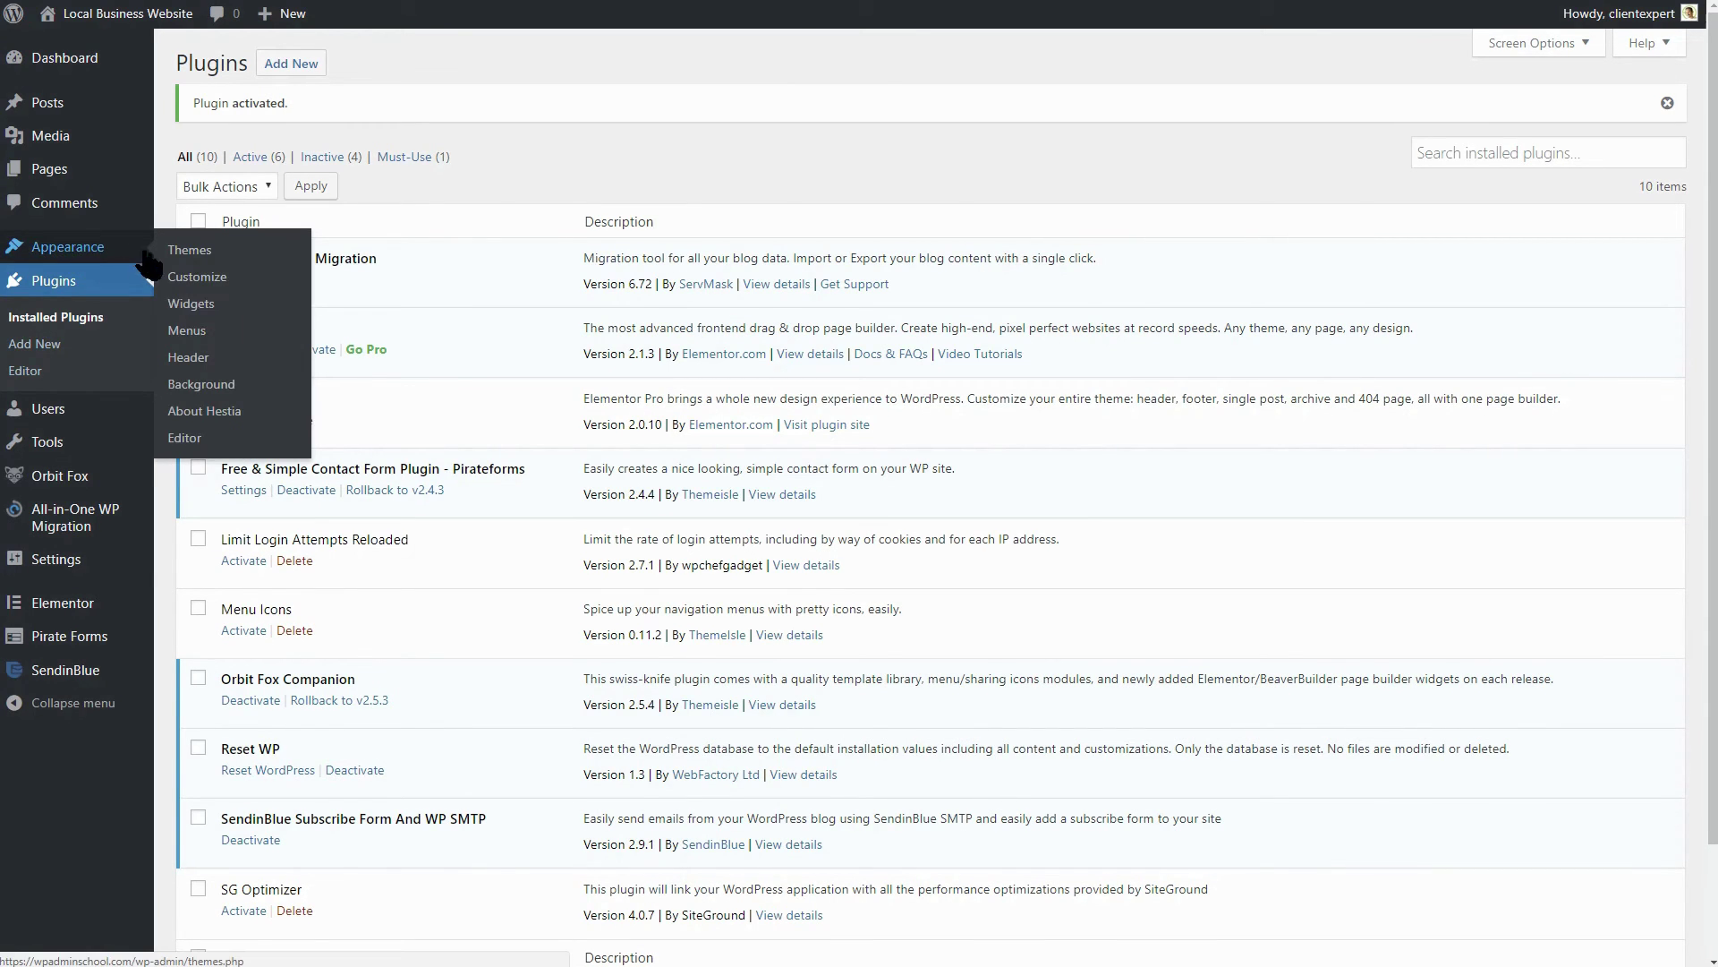
pyautogui.click(172, 278)
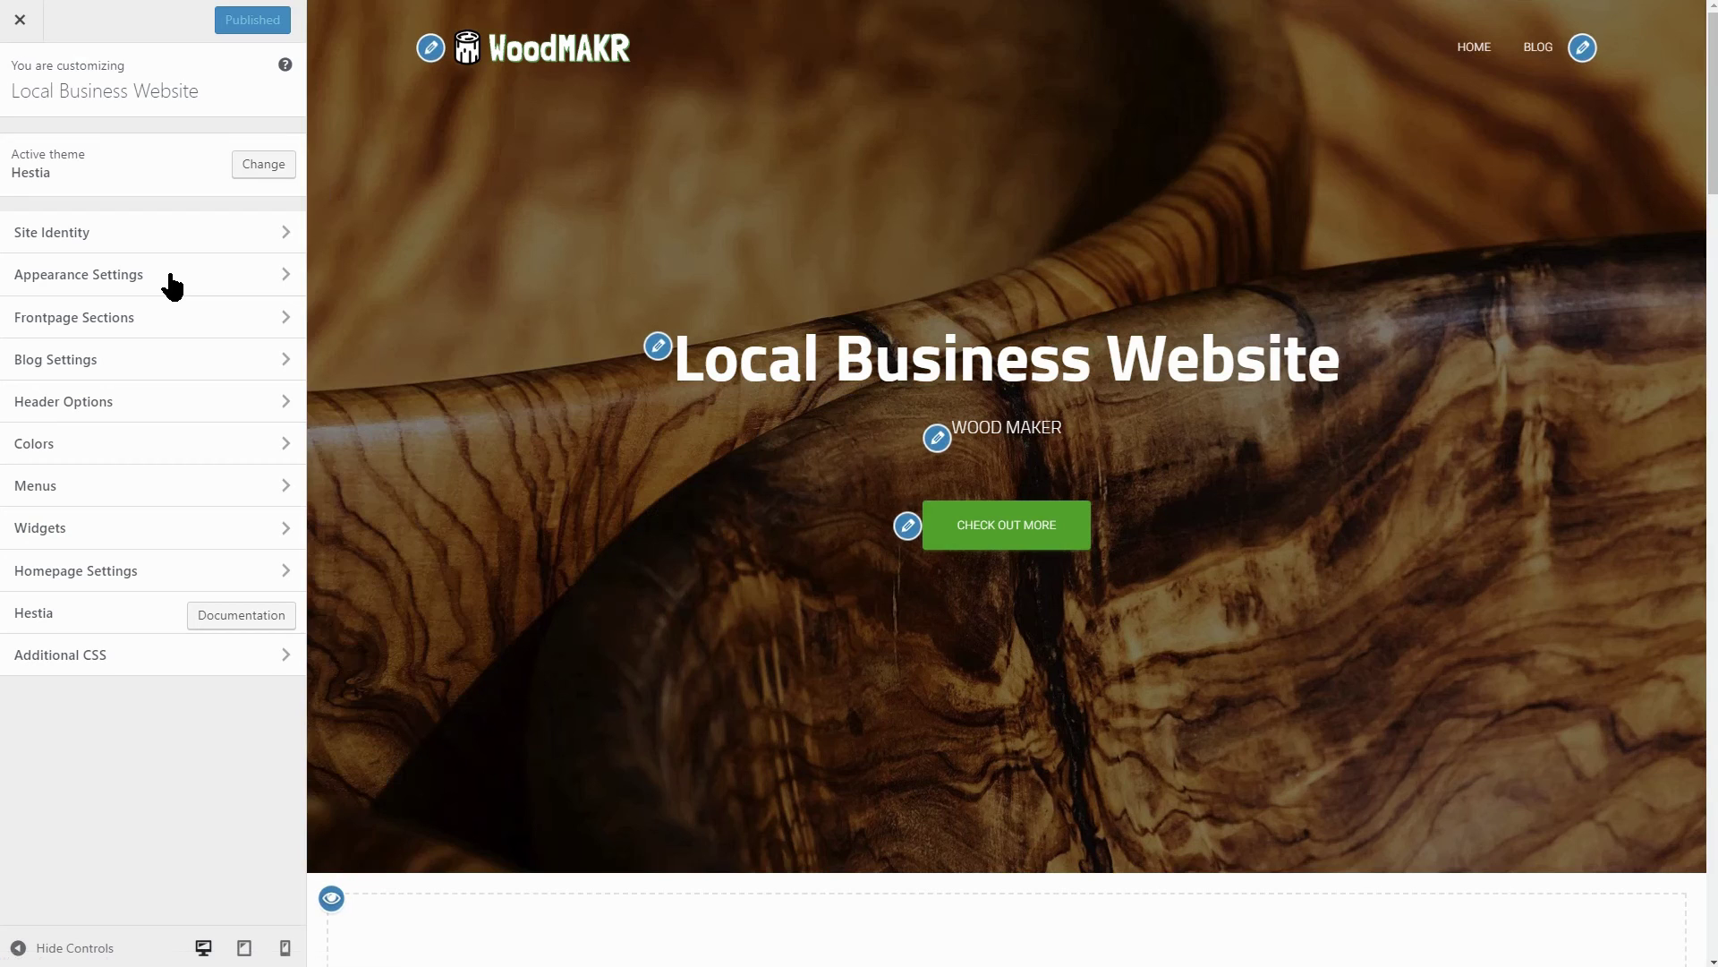
pyautogui.click(278, 331)
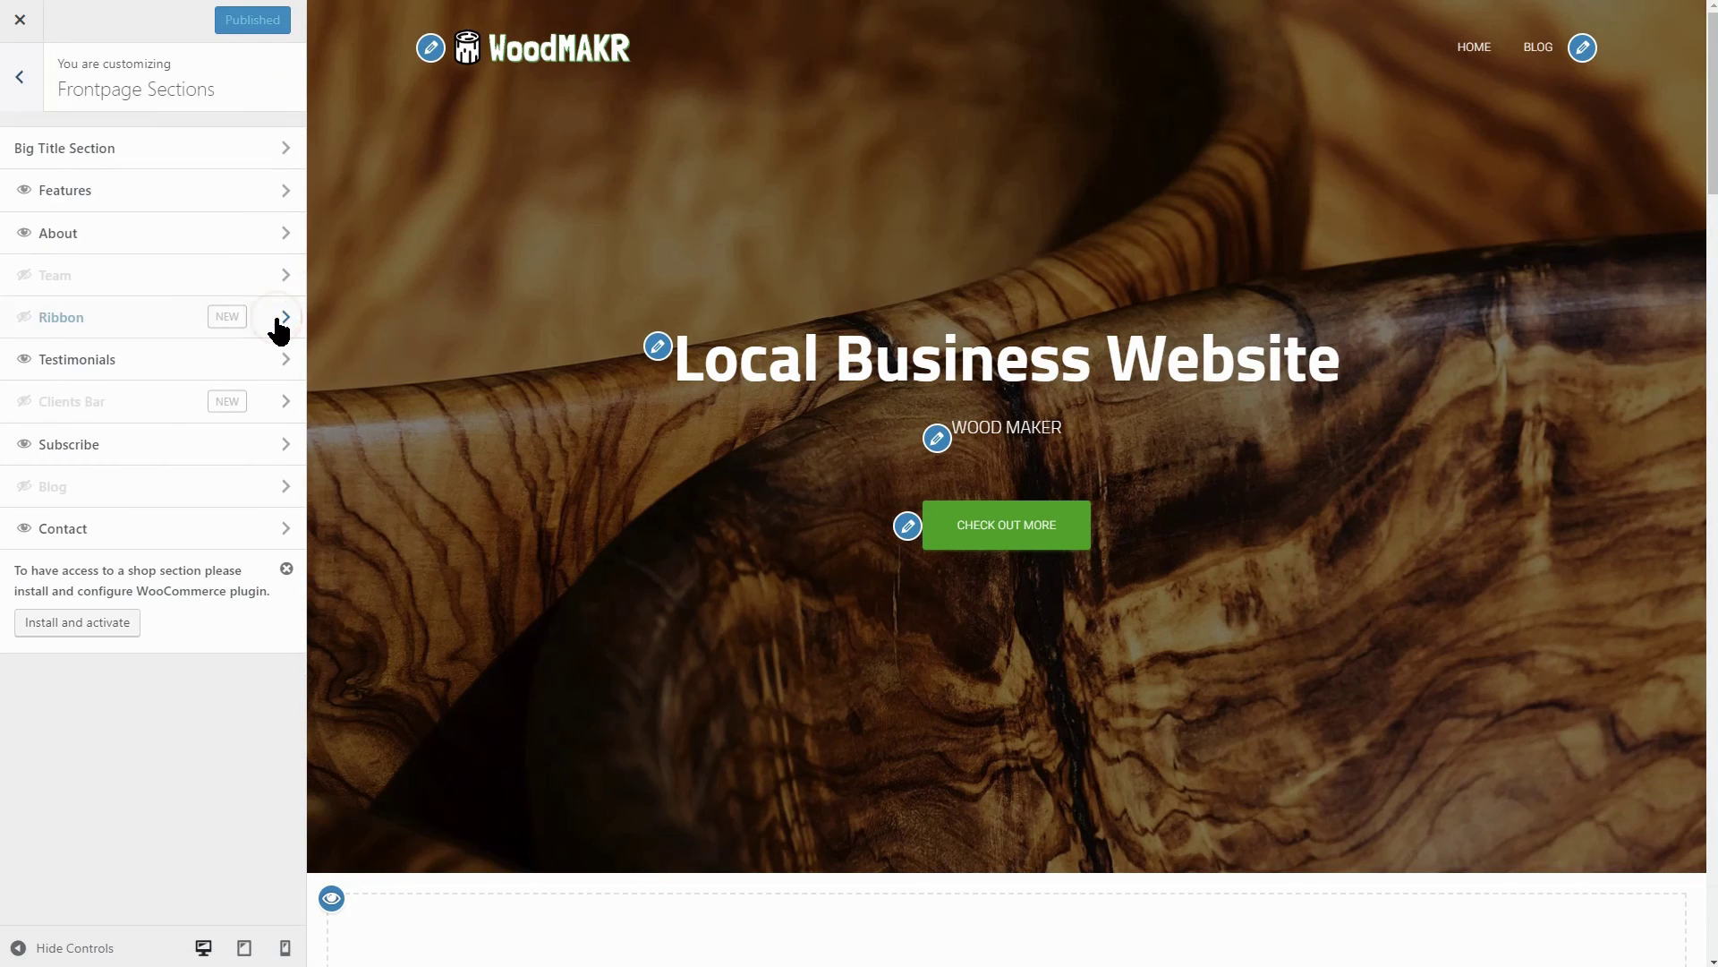
pyautogui.click(286, 521)
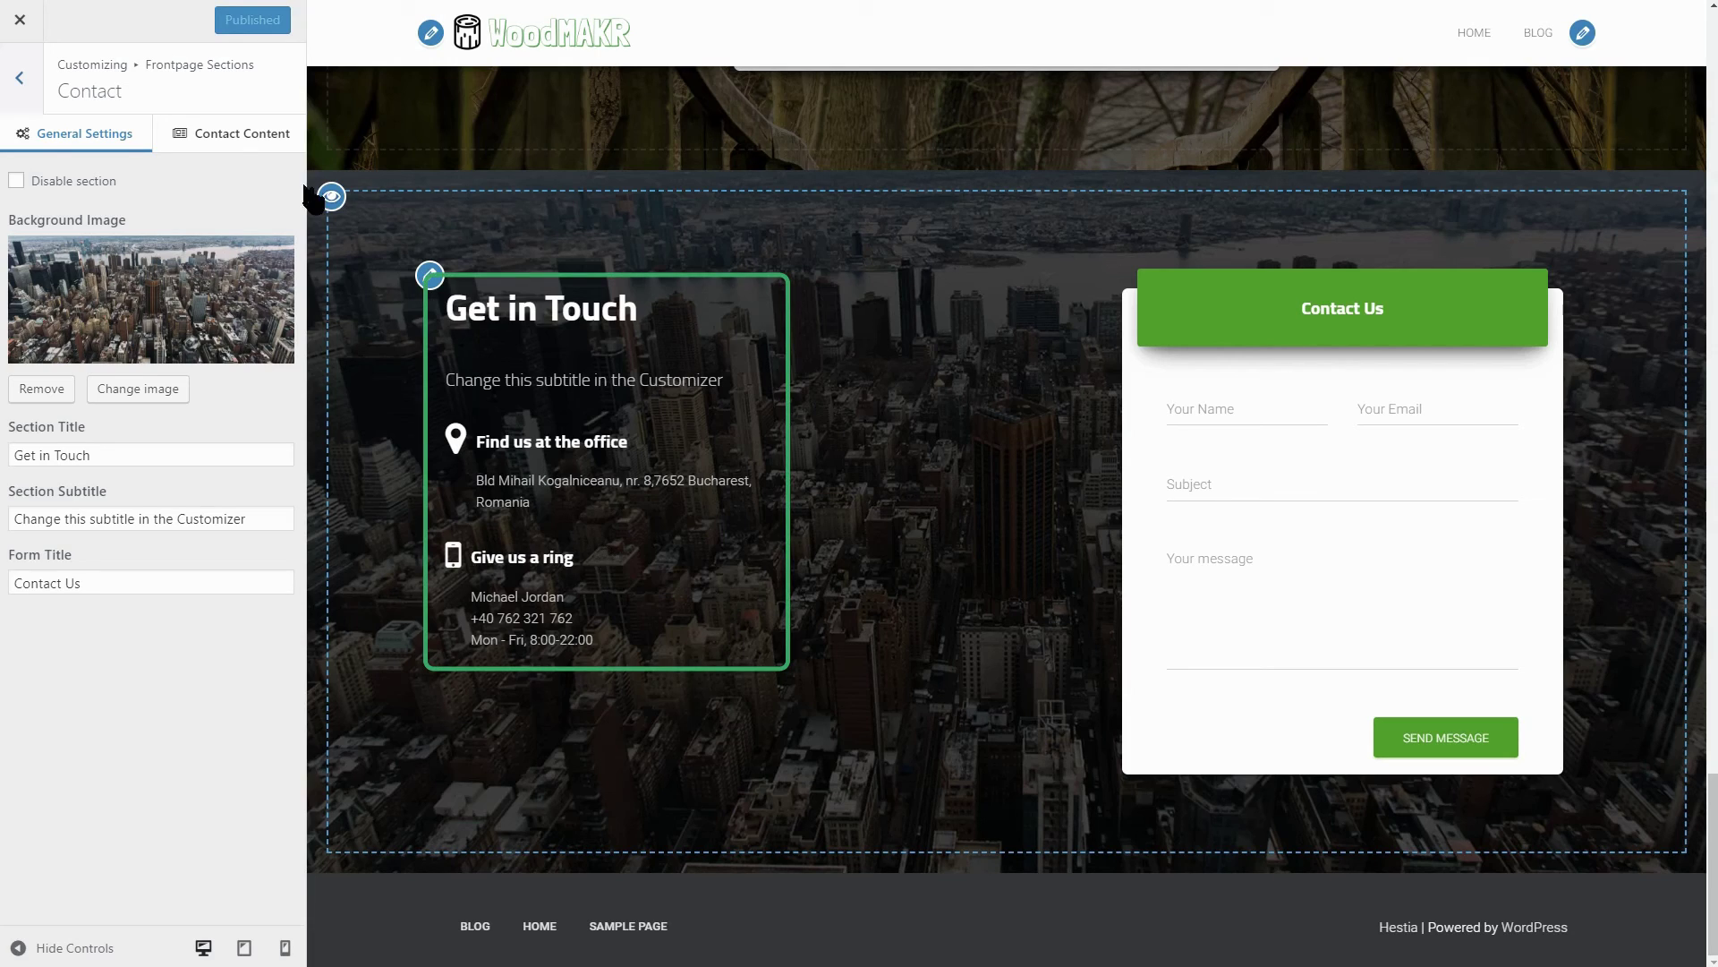
# Change the Contact heading to 'Find me in the local shop' and replace the address line.
pyautogui.click(235, 143)
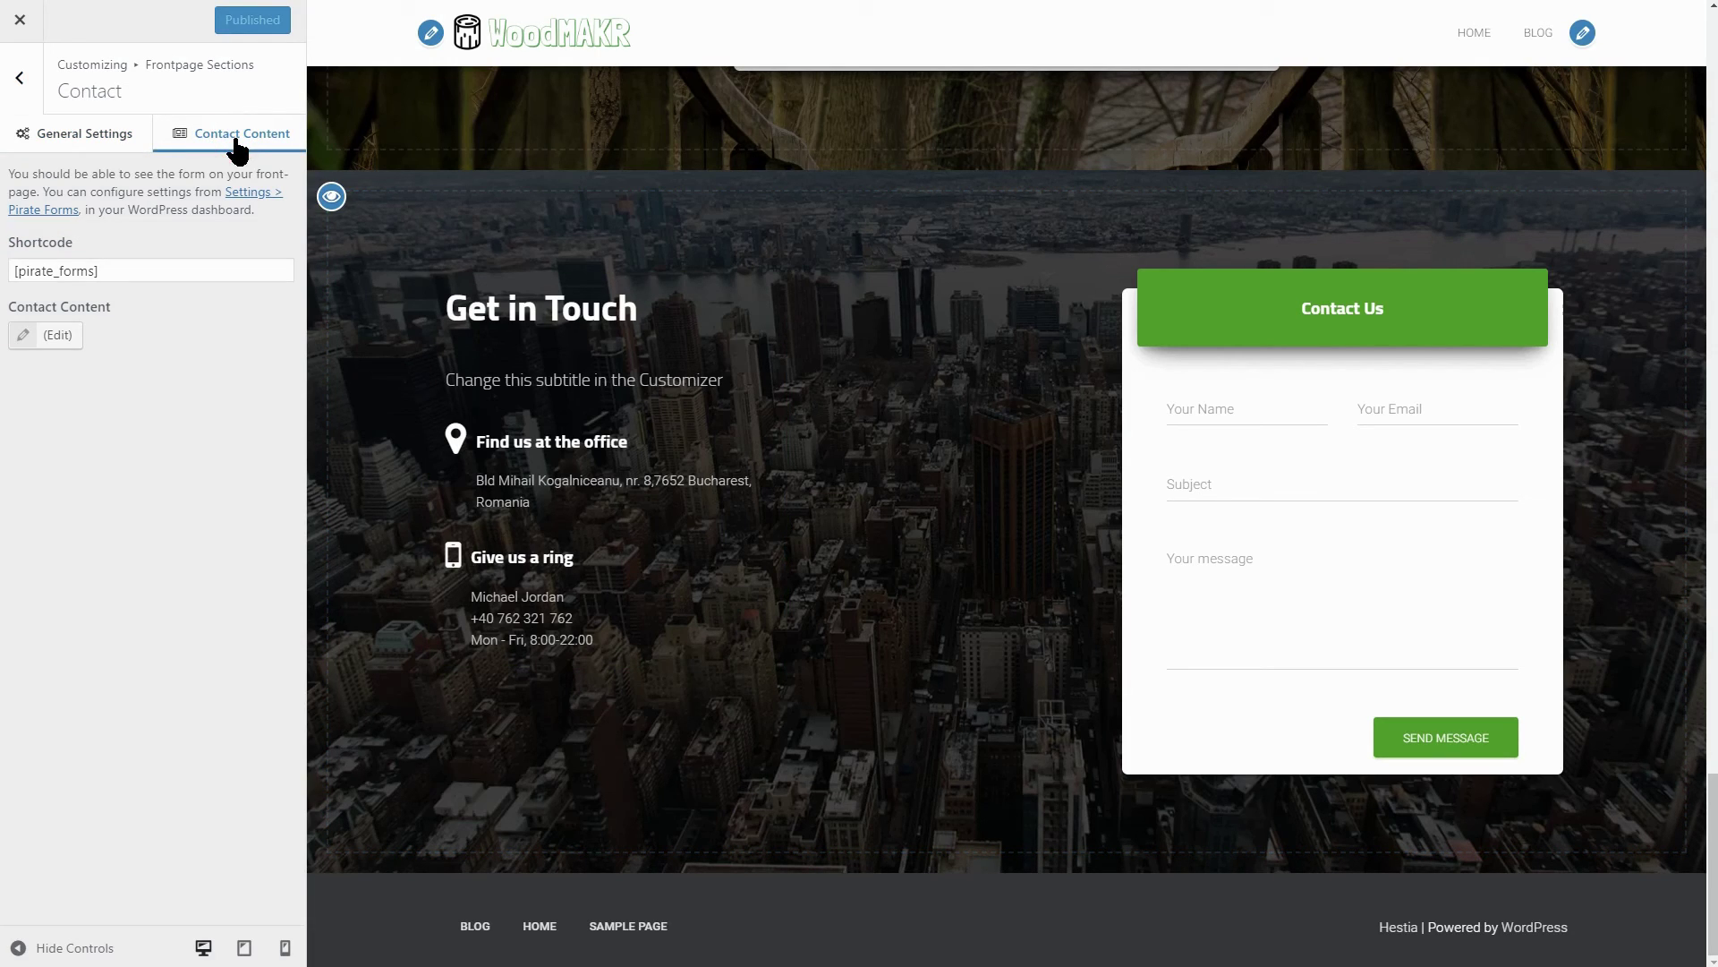
pyautogui.click(53, 335)
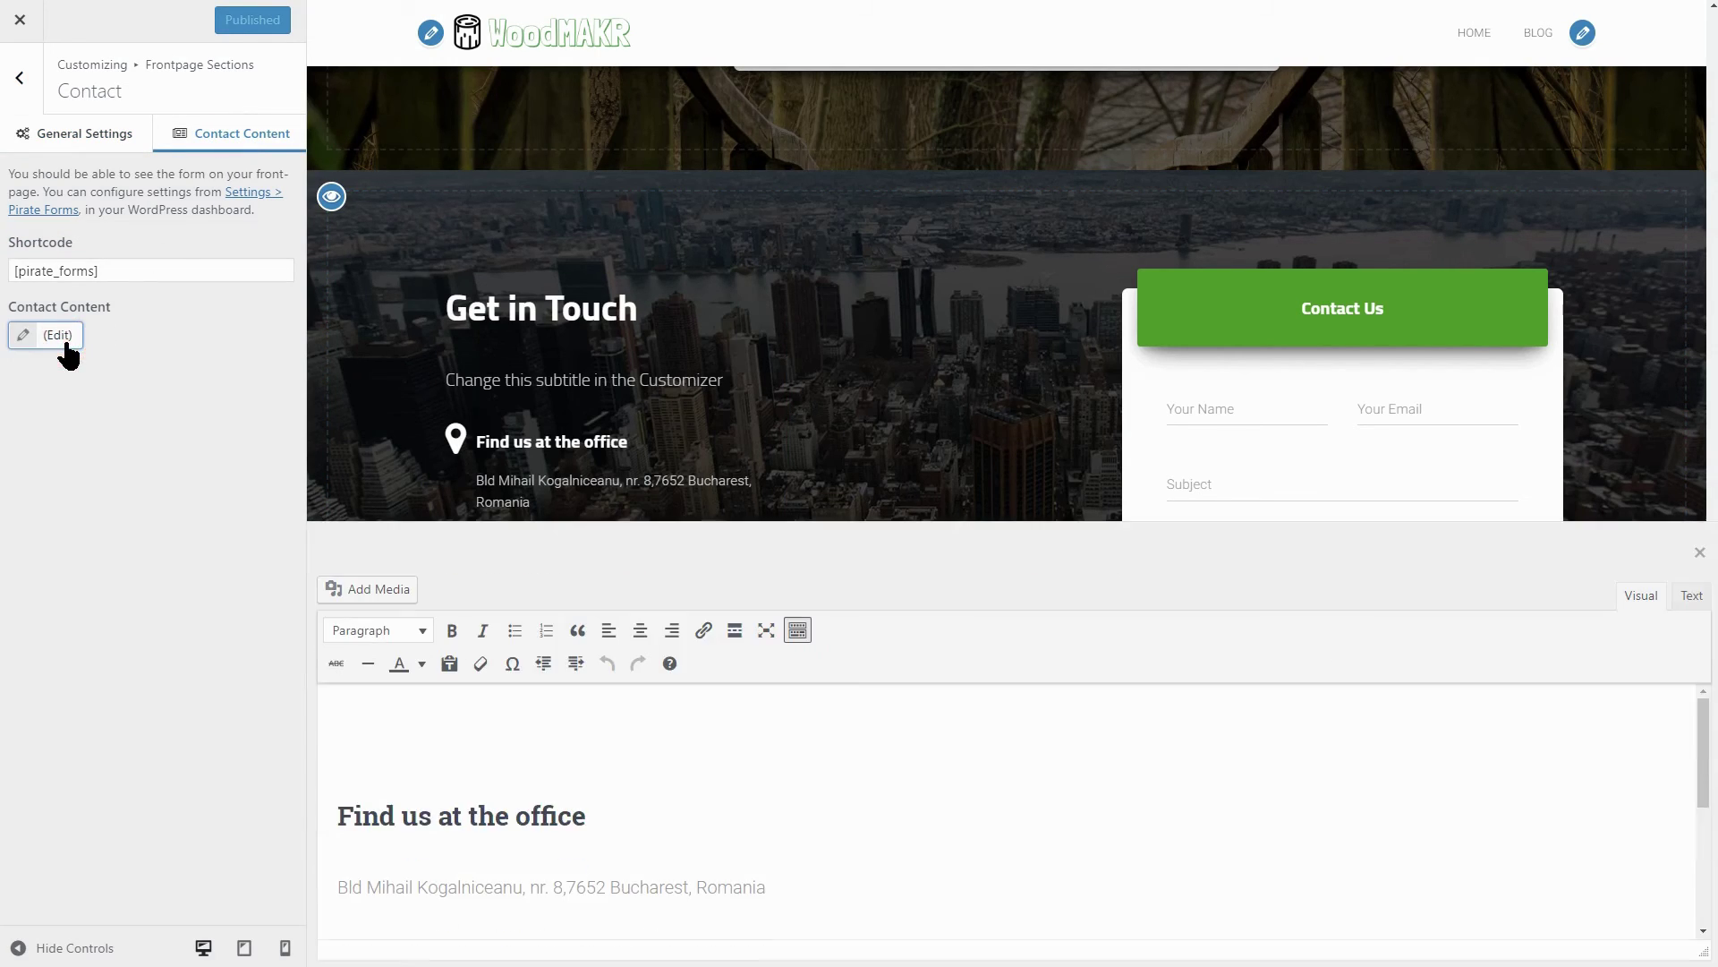
pyautogui.tripleClick(587, 815)
pyautogui.write('Find me in the local shop')
pyautogui.tripleClick(350, 888)
pyautogui.write('New York - WOOD STREET 77')
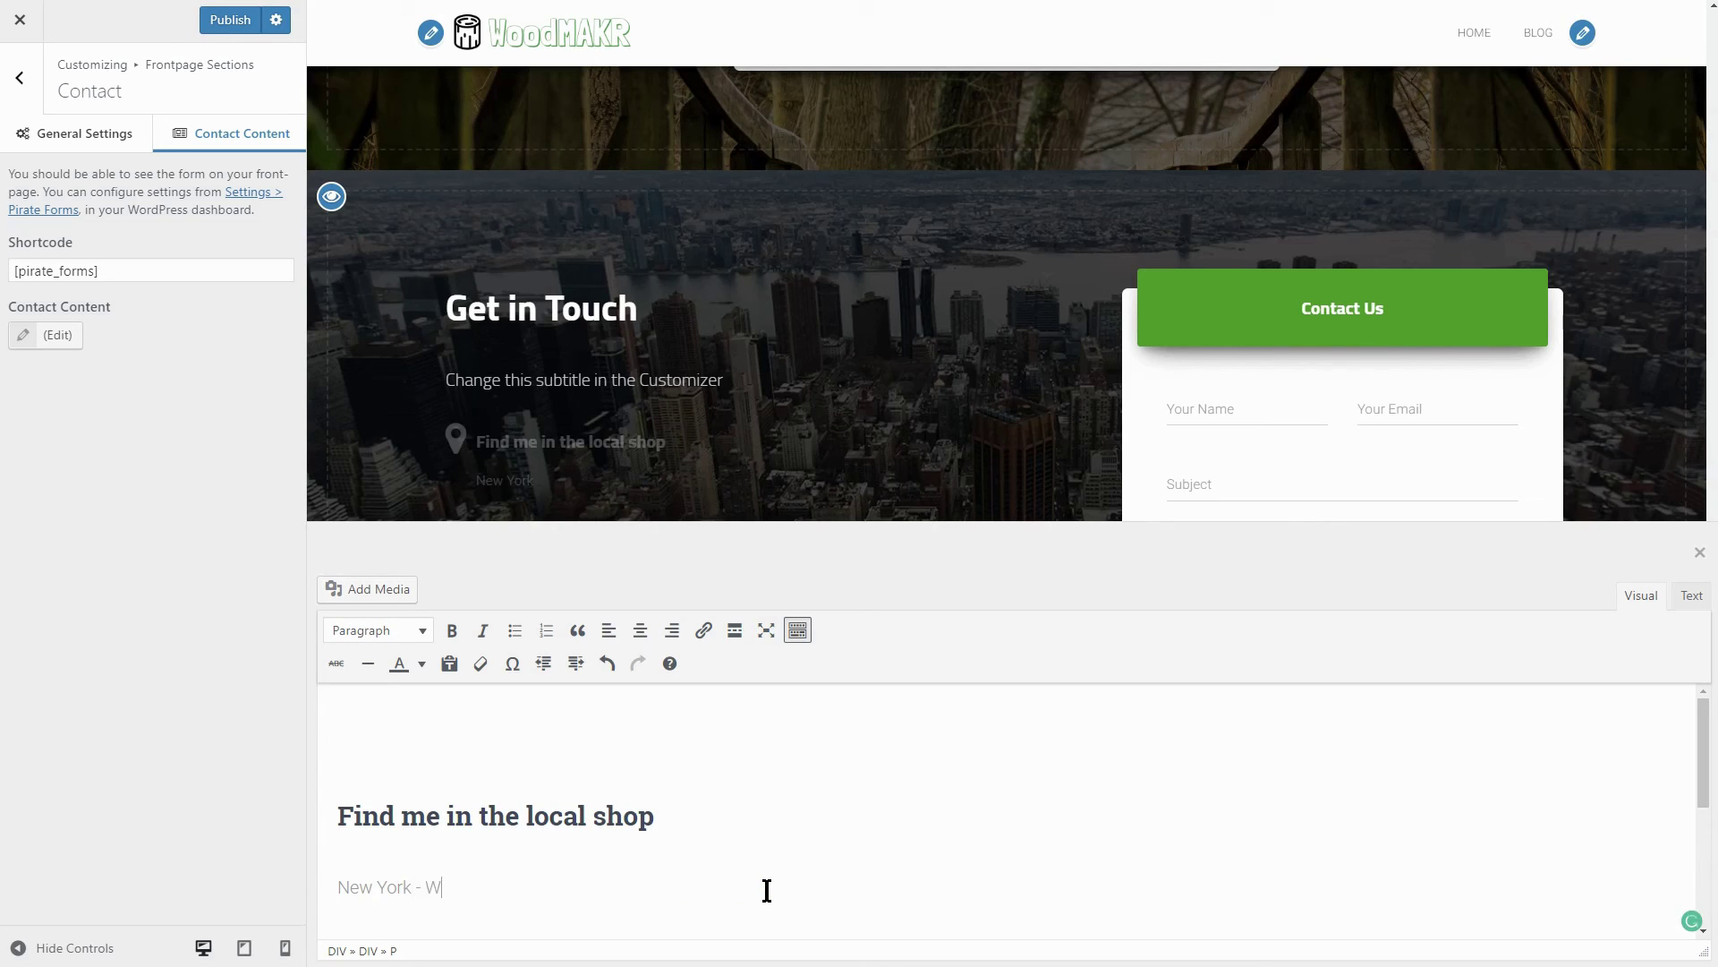
# Replace the contact's surname and phone number, then publish the contact details.
pyautogui.scroll(-3, 767, 890)
pyautogui.doubleClick(461, 831)
pyautogui.write('Wood')
pyautogui.moveTo(338, 860); pyautogui.dragTo(468, 861)
pyautogui.write('555 12 34 56')
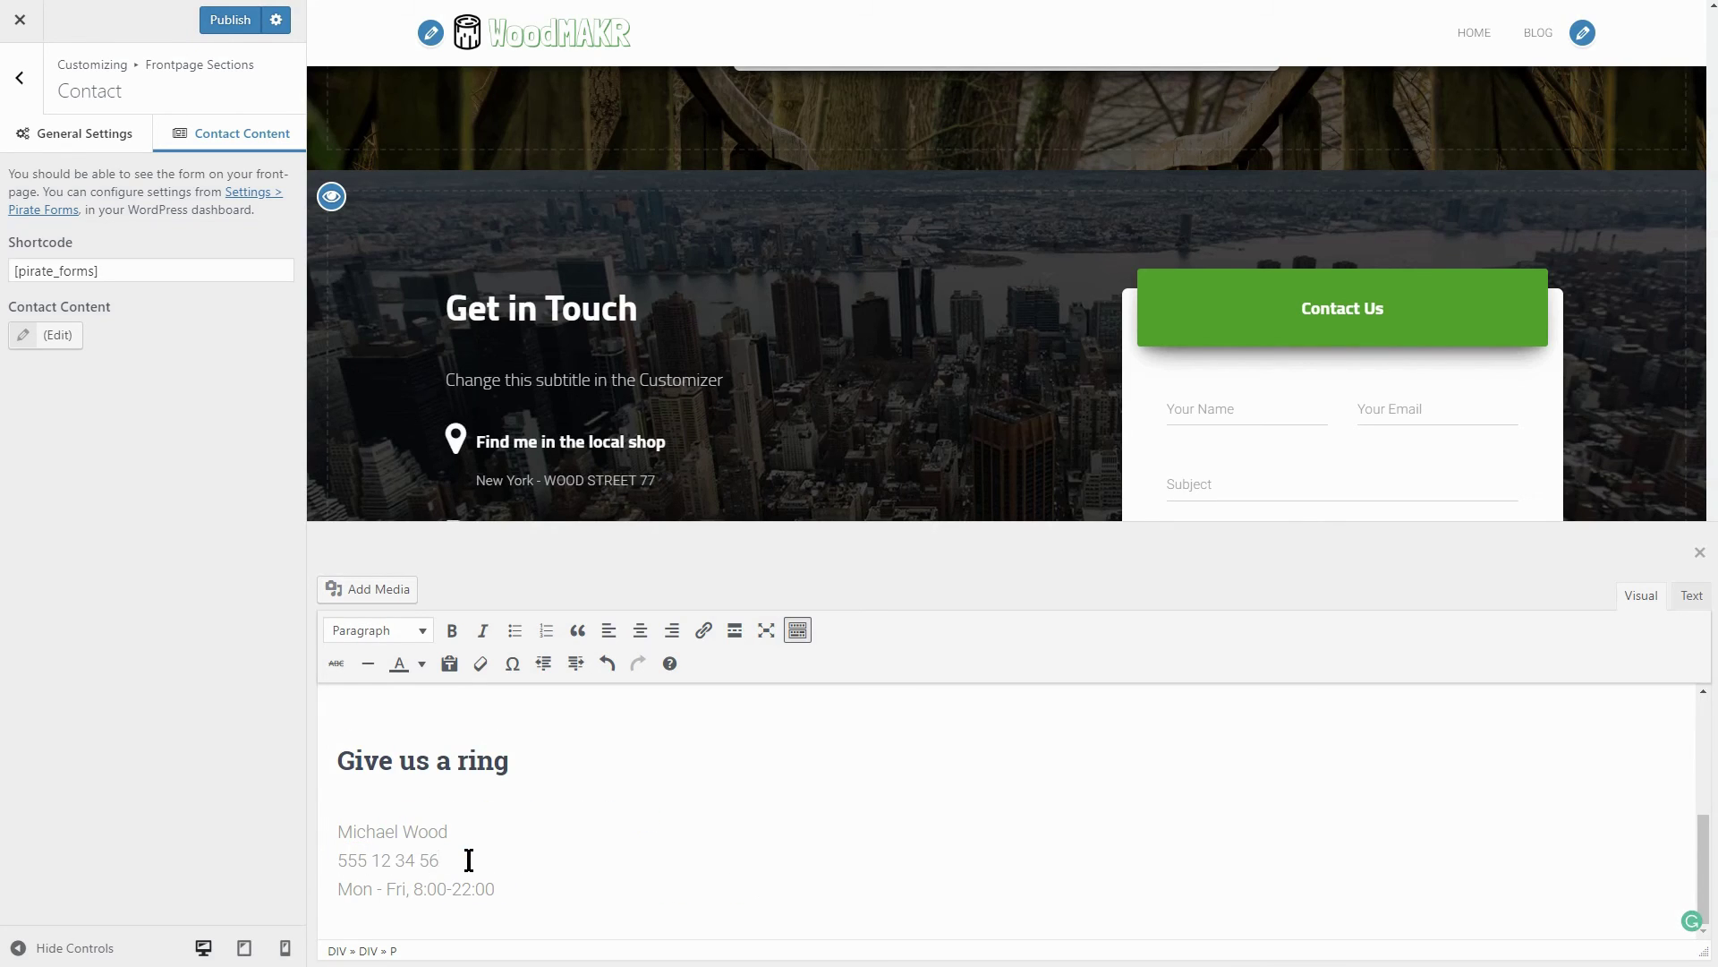
pyautogui.click(235, 20)
pyautogui.click(1699, 553)
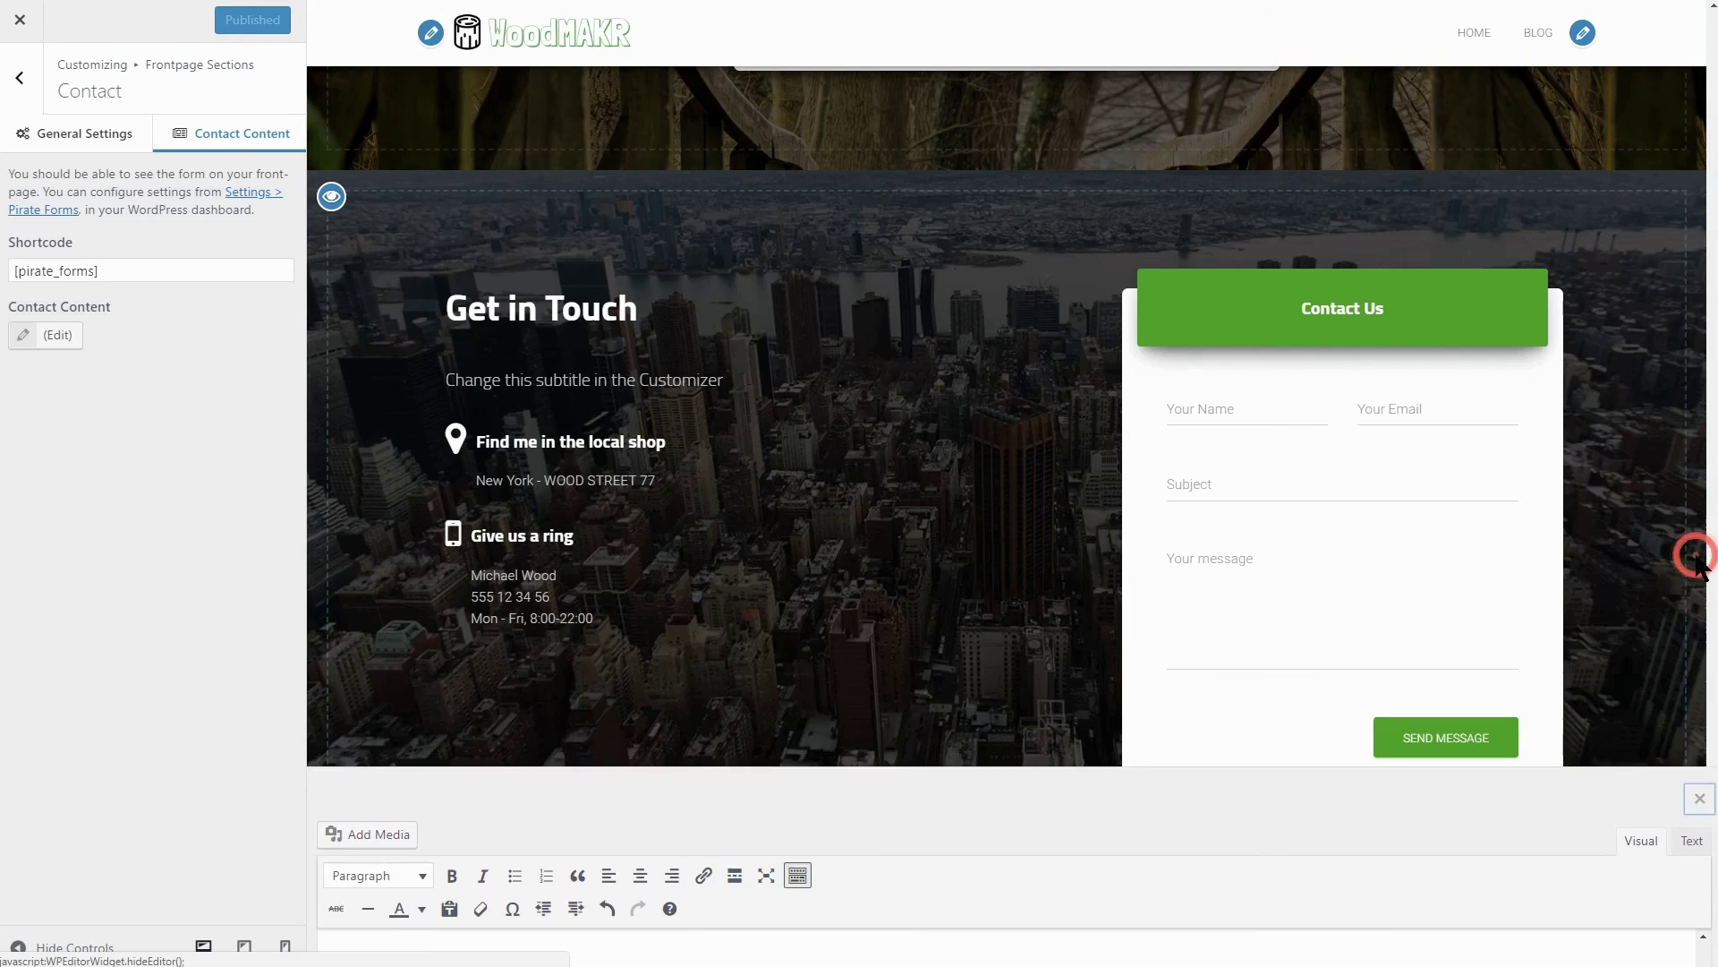
# Swap the Contact background's city skyline for the wood1 hand-on-timber photo.
pyautogui.click(93, 142)
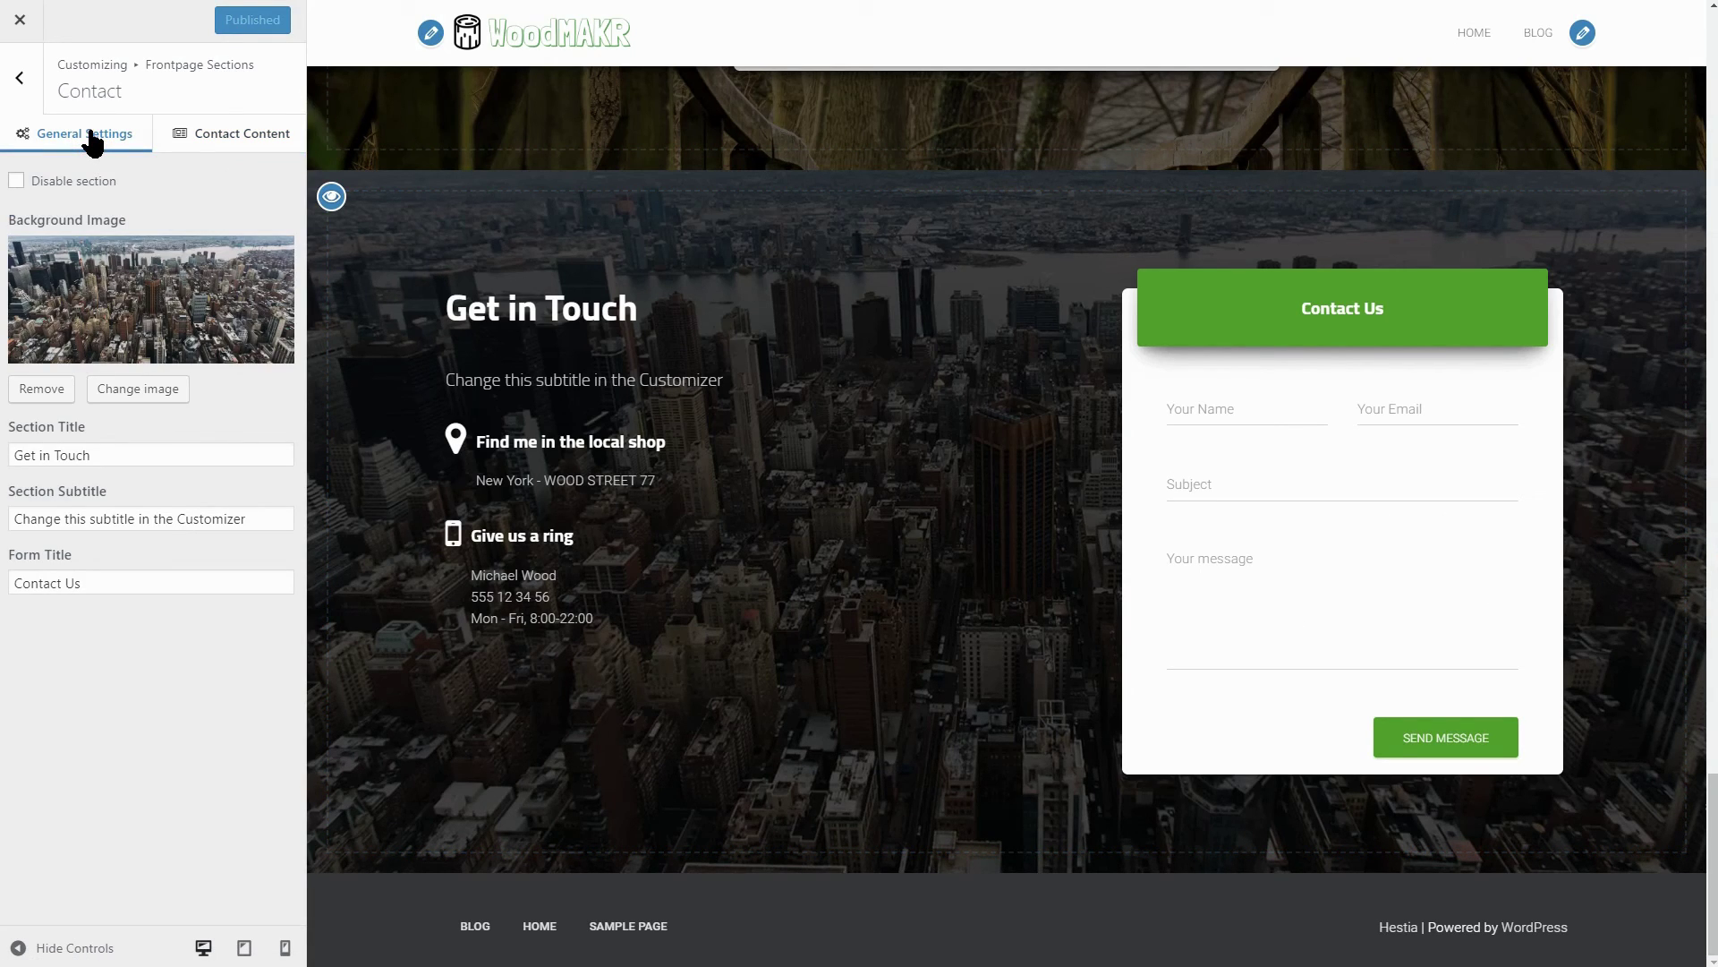
pyautogui.click(42, 389)
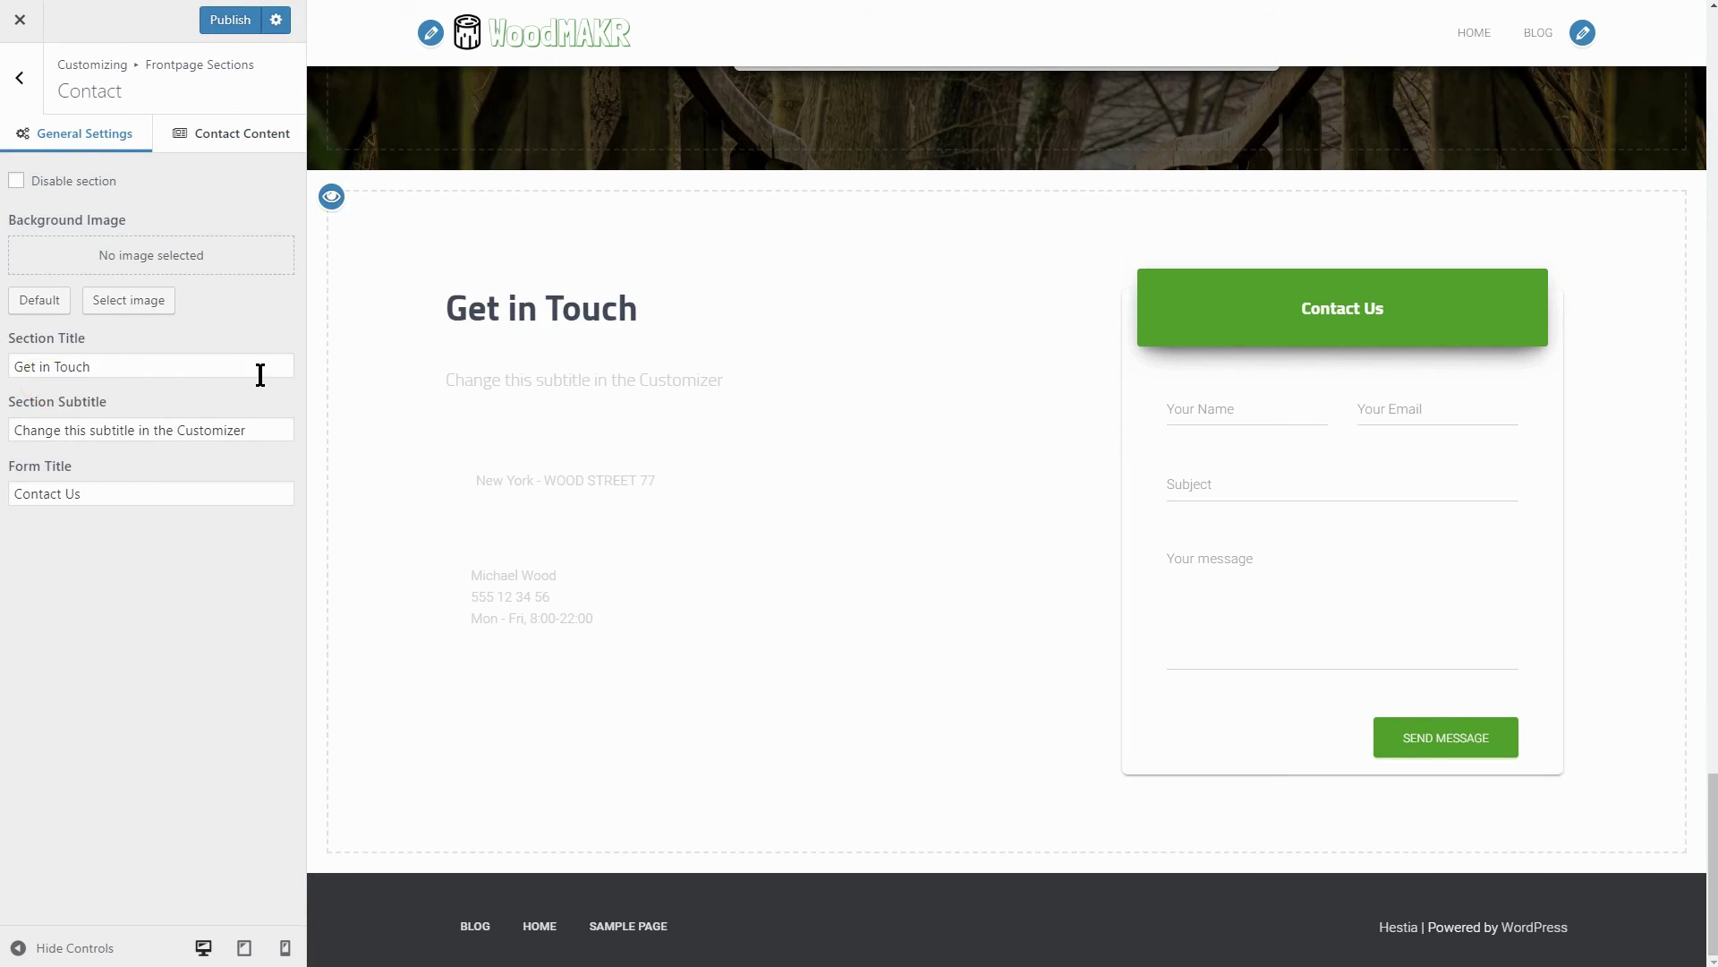
pyautogui.click(121, 302)
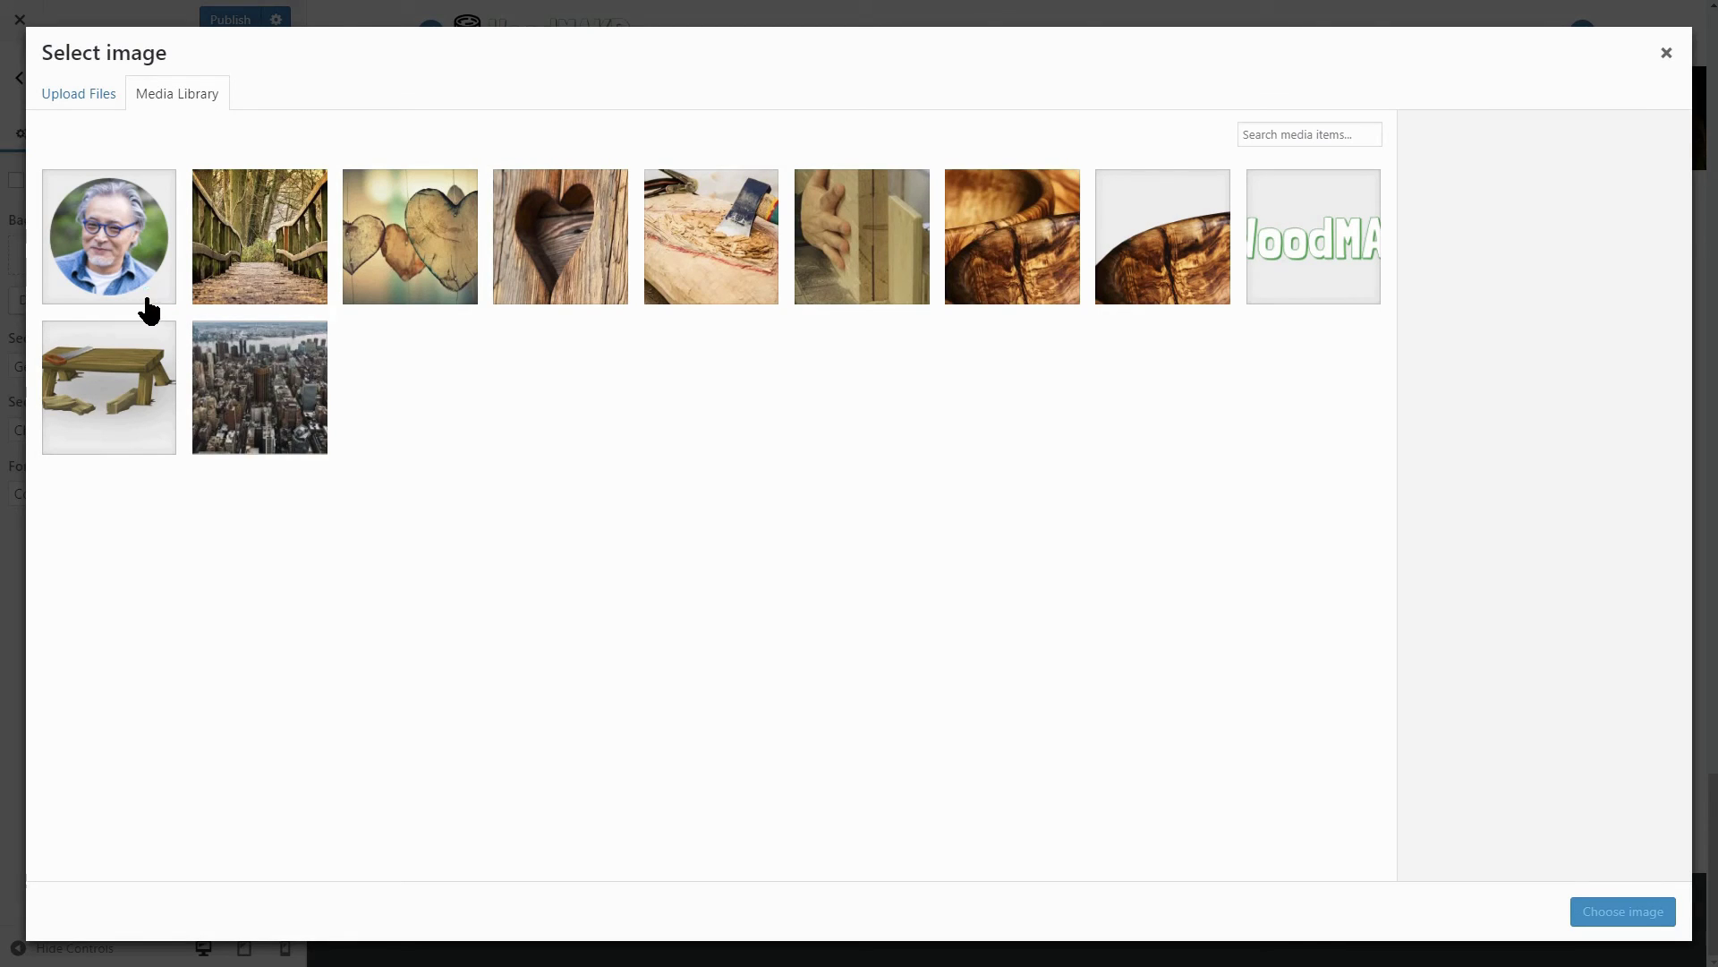
pyautogui.click(837, 250)
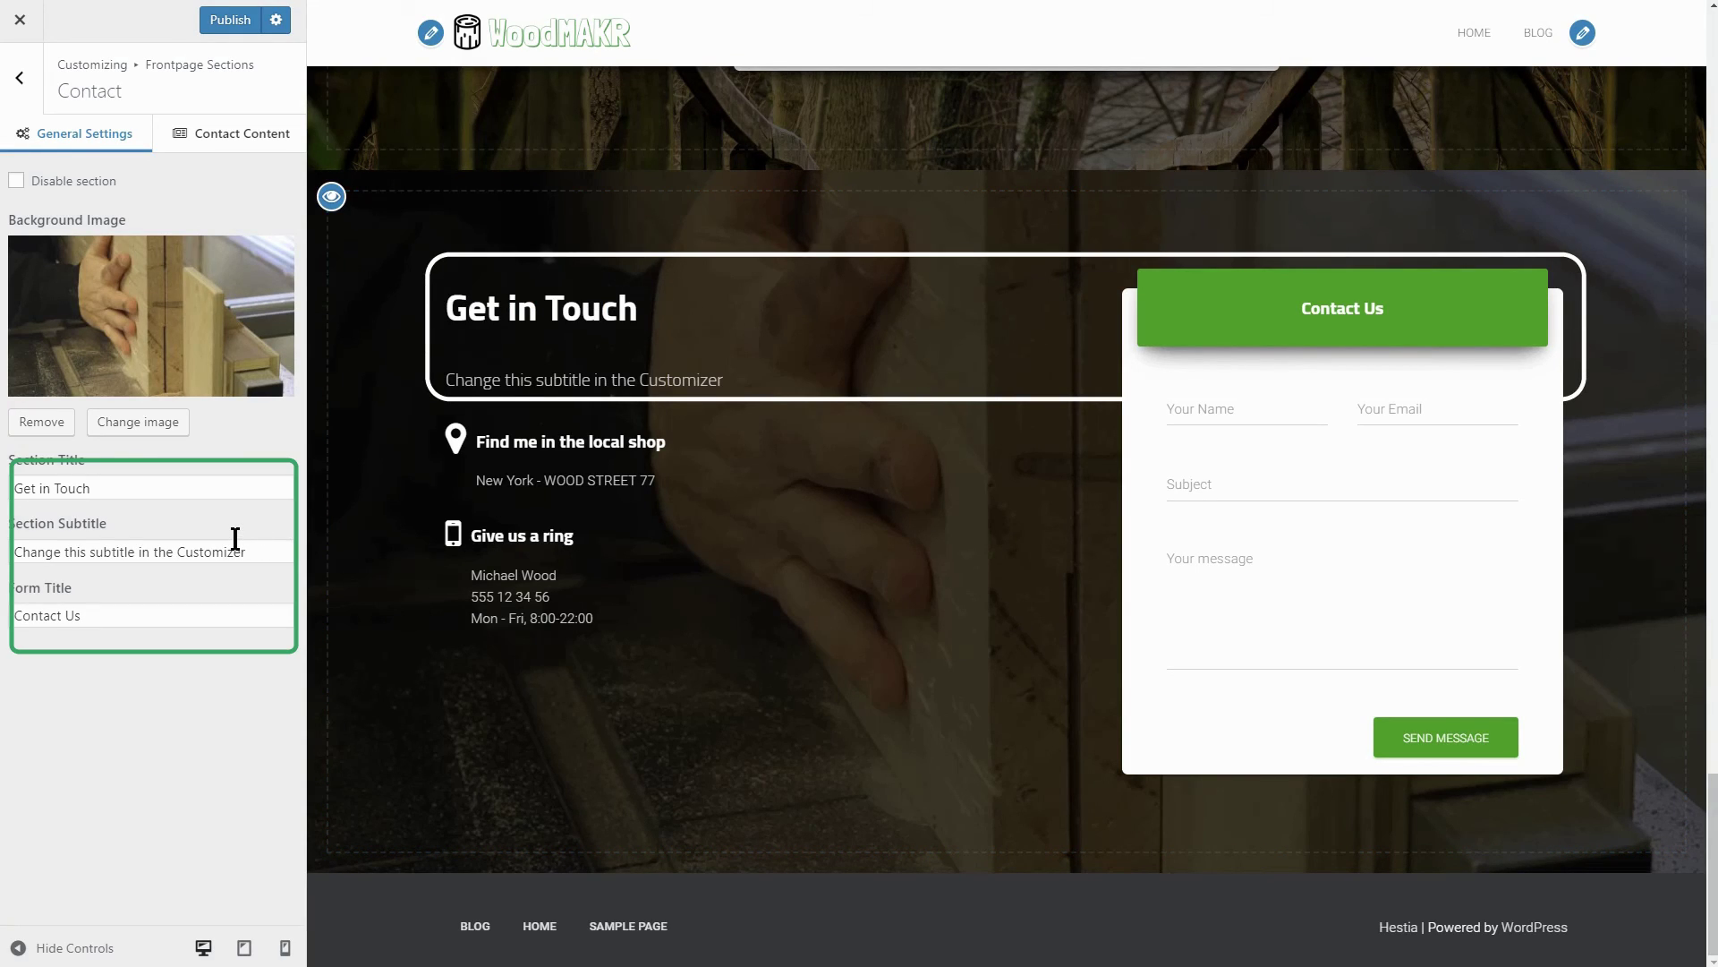
# Set the subtitle to 'Here are my contact details' and the form title to 'Send me a message'.
pyautogui.moveTo(257, 552); pyautogui.dragTo(14, 551)
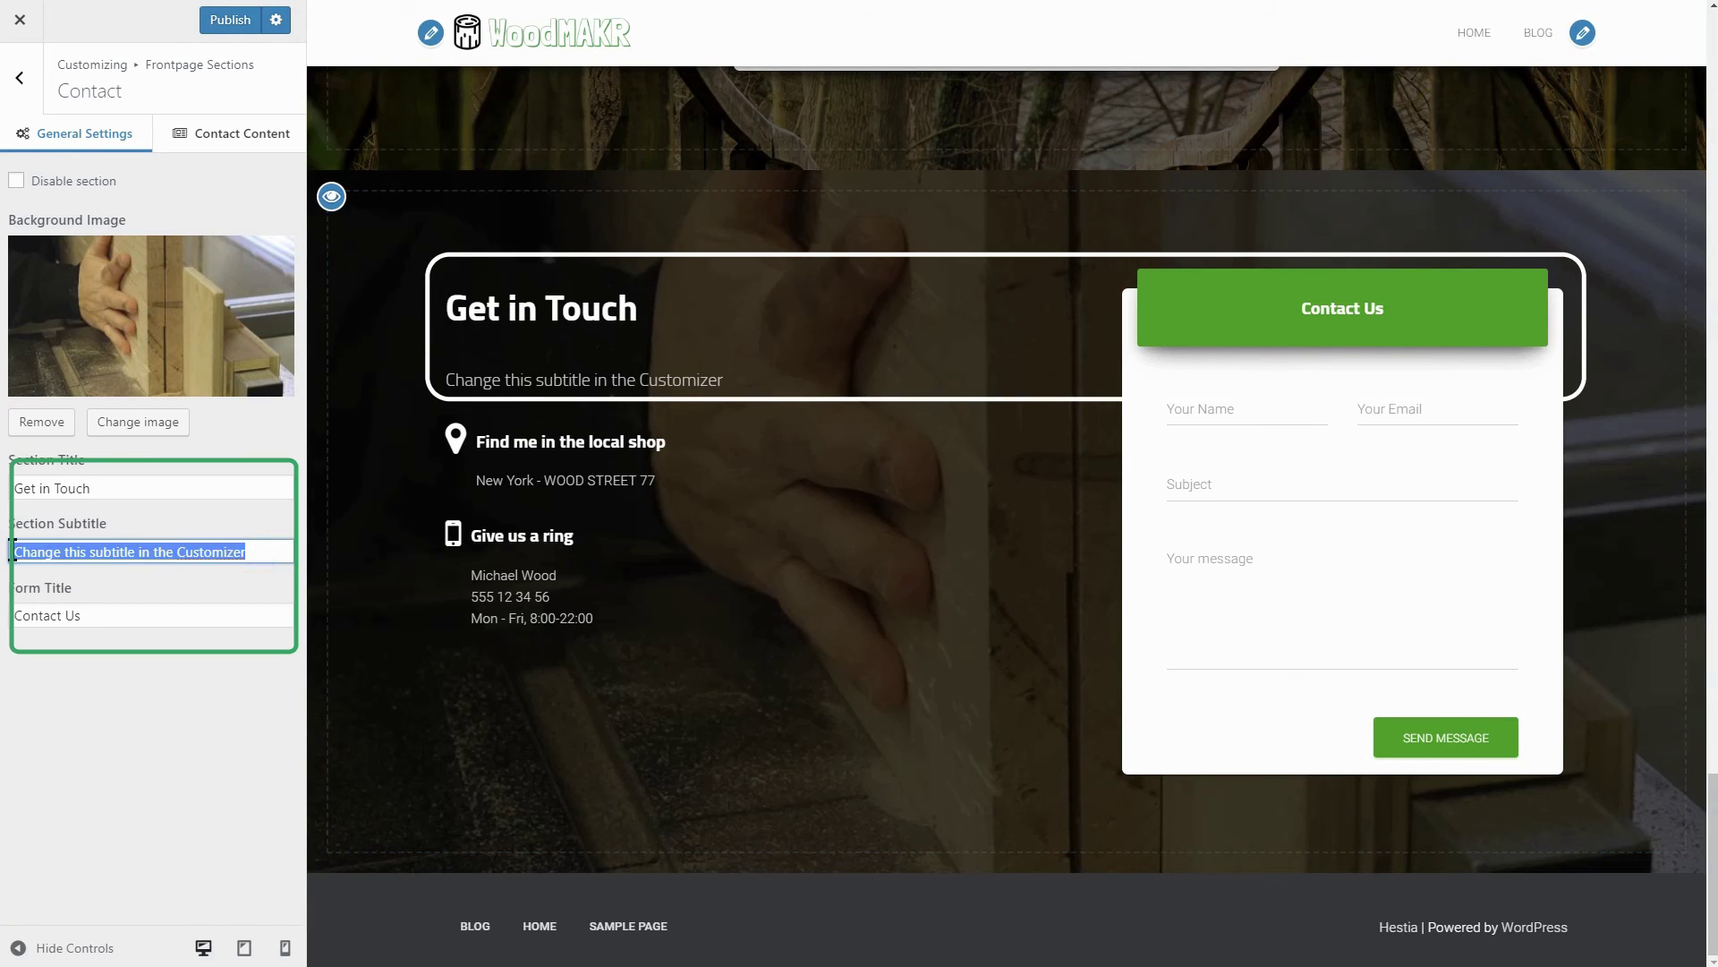
pyautogui.write('Here are my contact details')
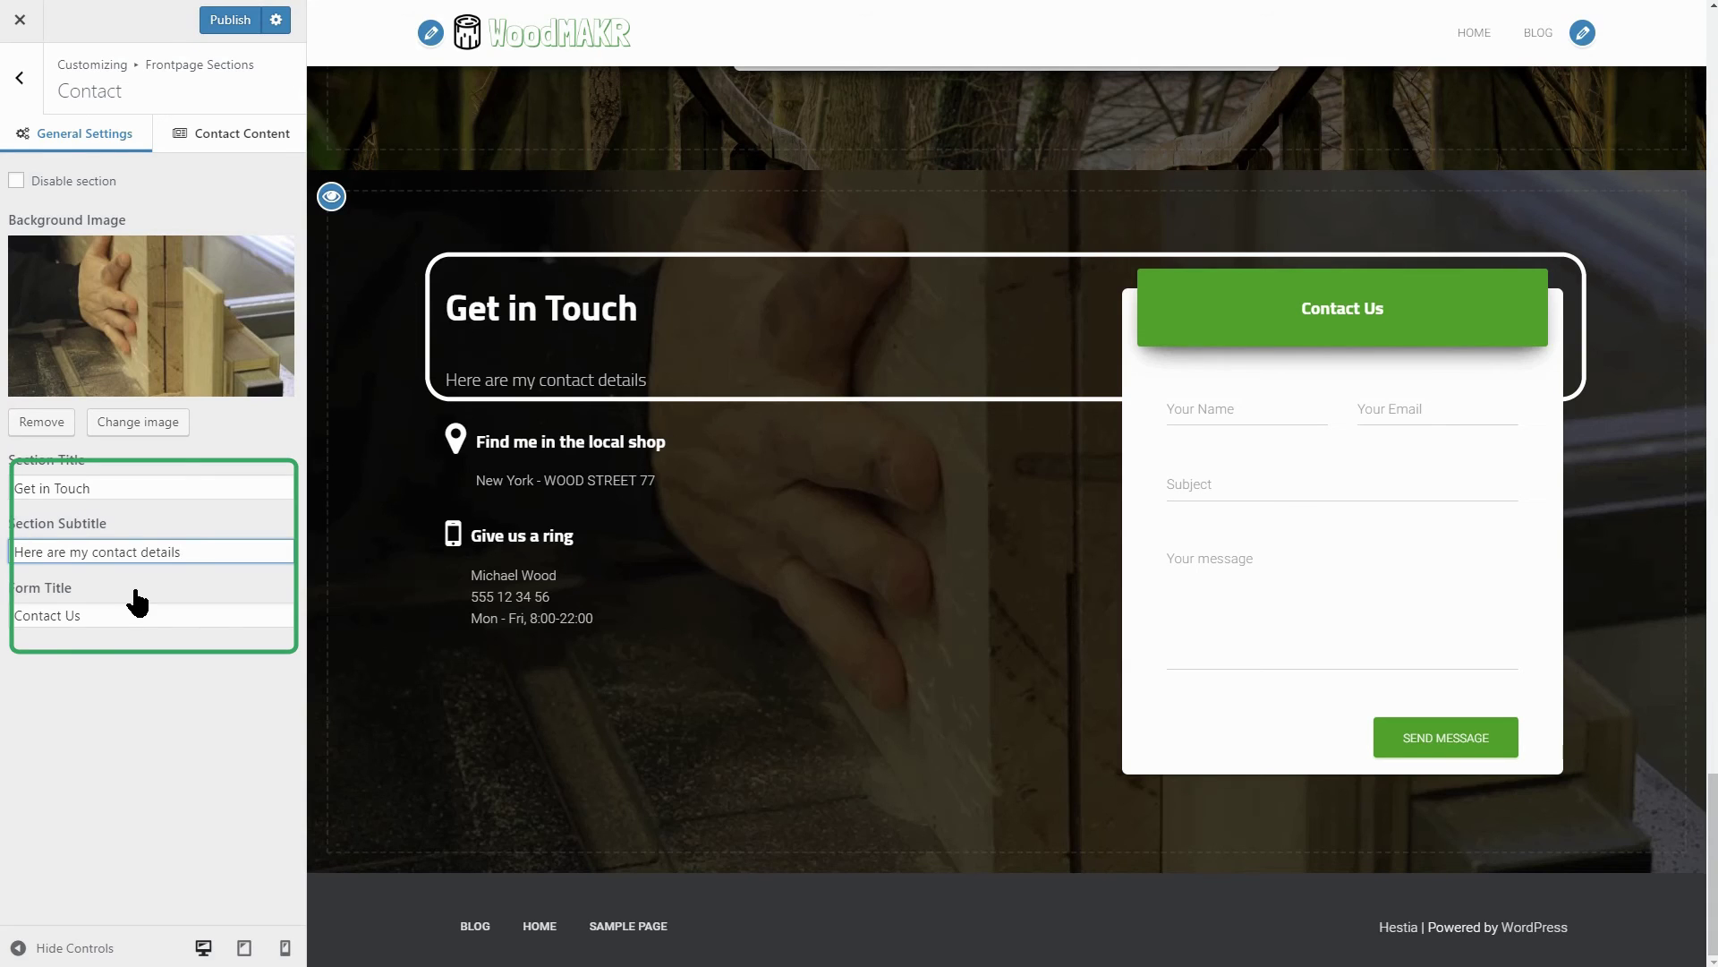
pyautogui.moveTo(133, 617); pyautogui.dragTo(20, 620)
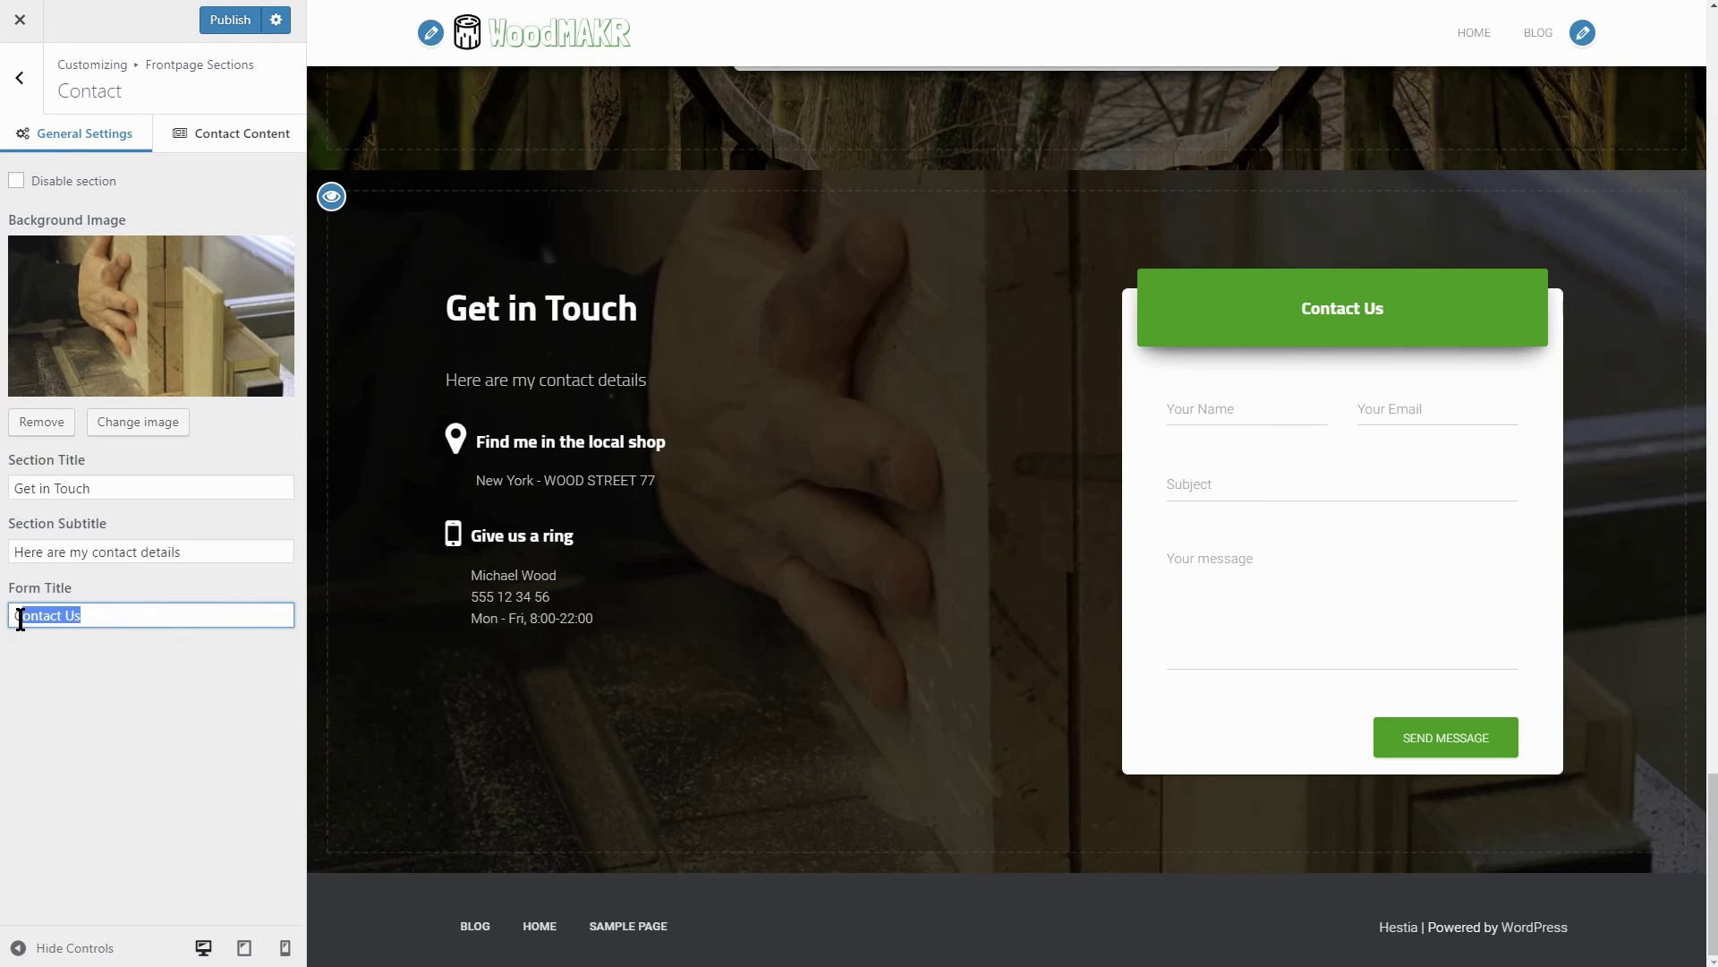
pyautogui.write('Send')
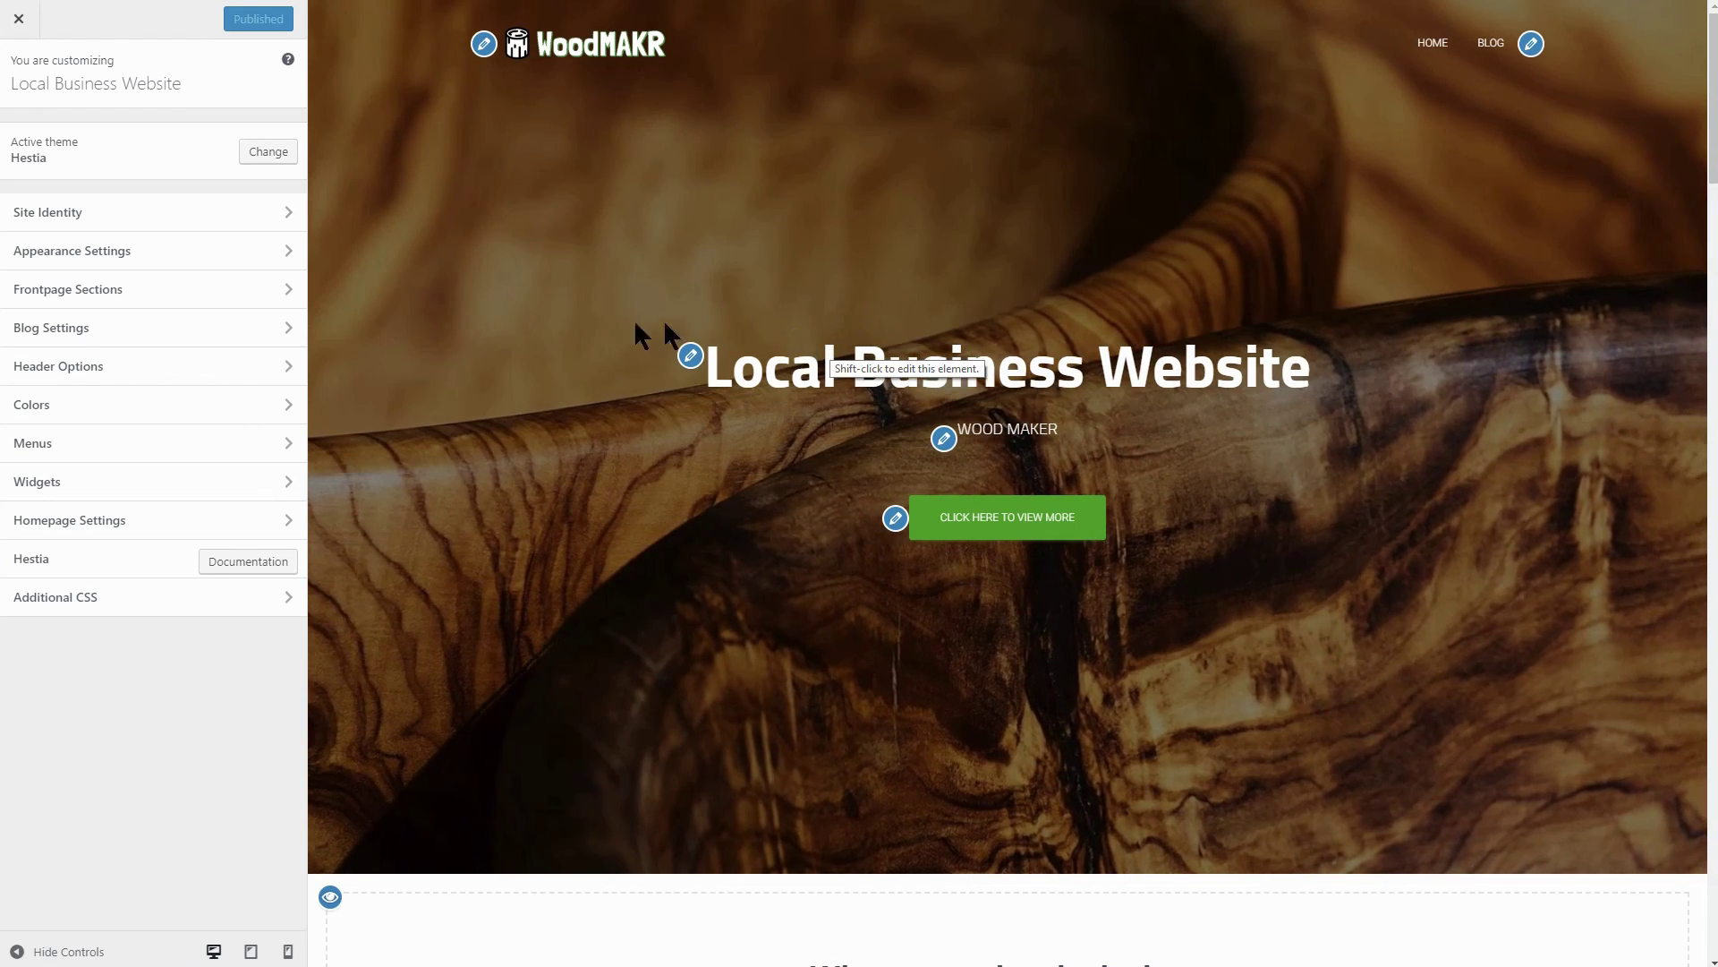
# Create a new menu named 'main' in the Customizer's Menus panel.
pyautogui.click(284, 440)
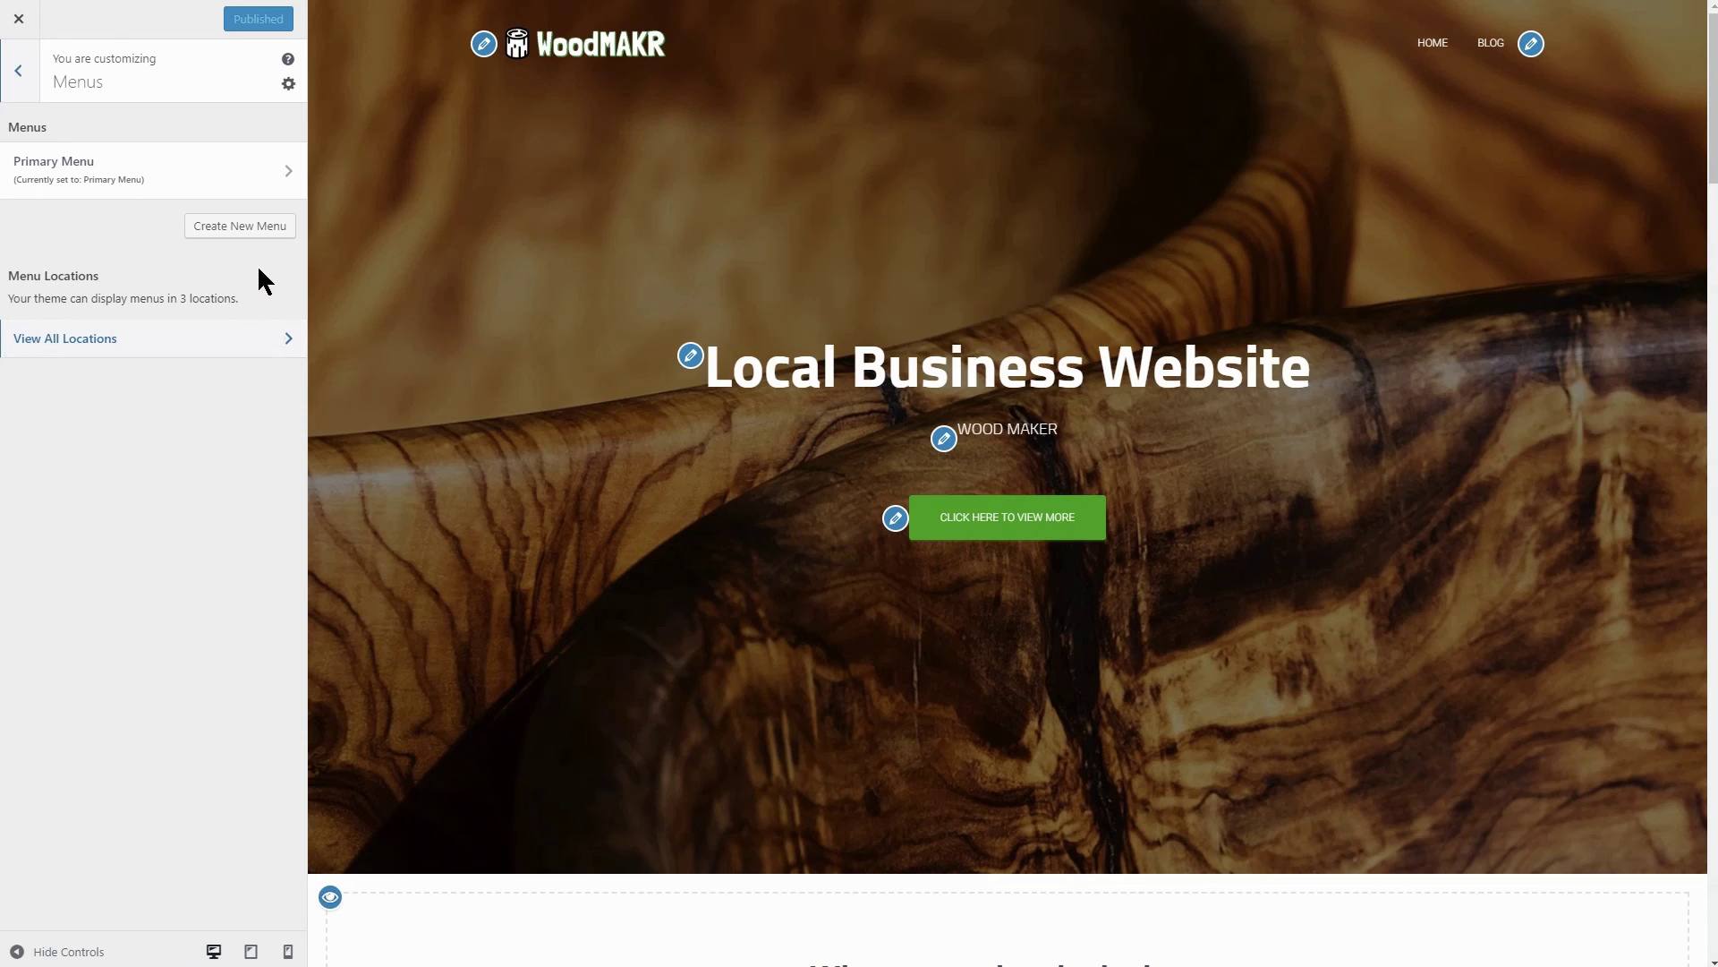
pyautogui.click(246, 229)
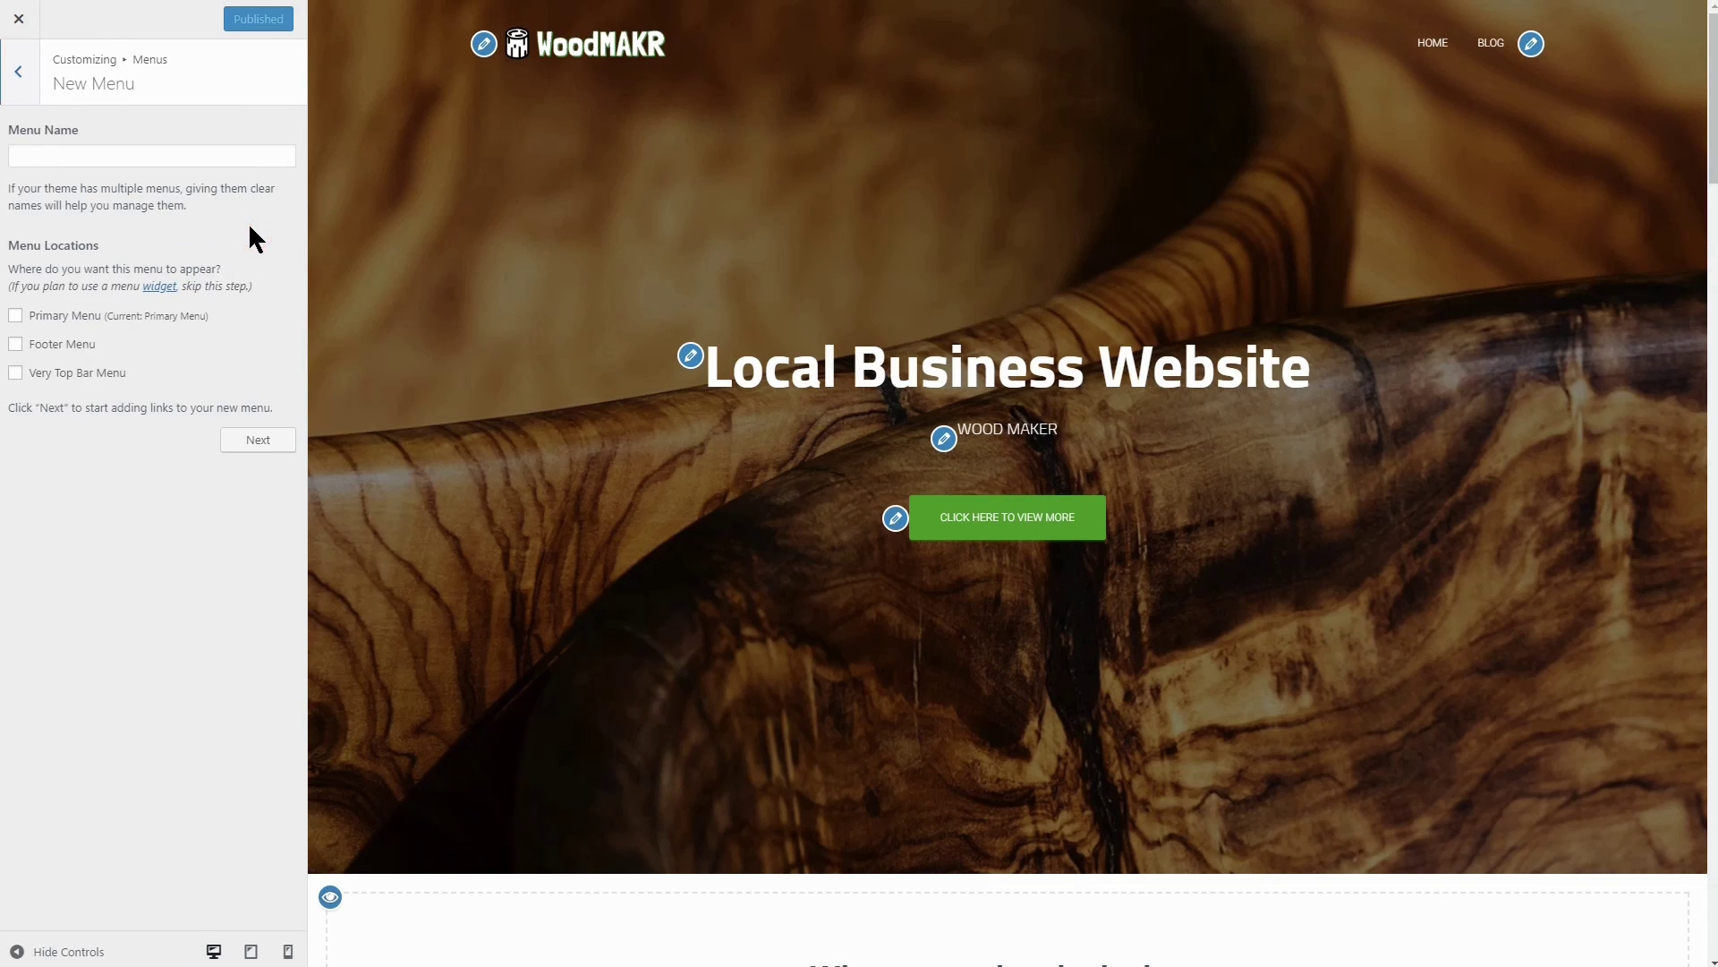
pyautogui.click(32, 157)
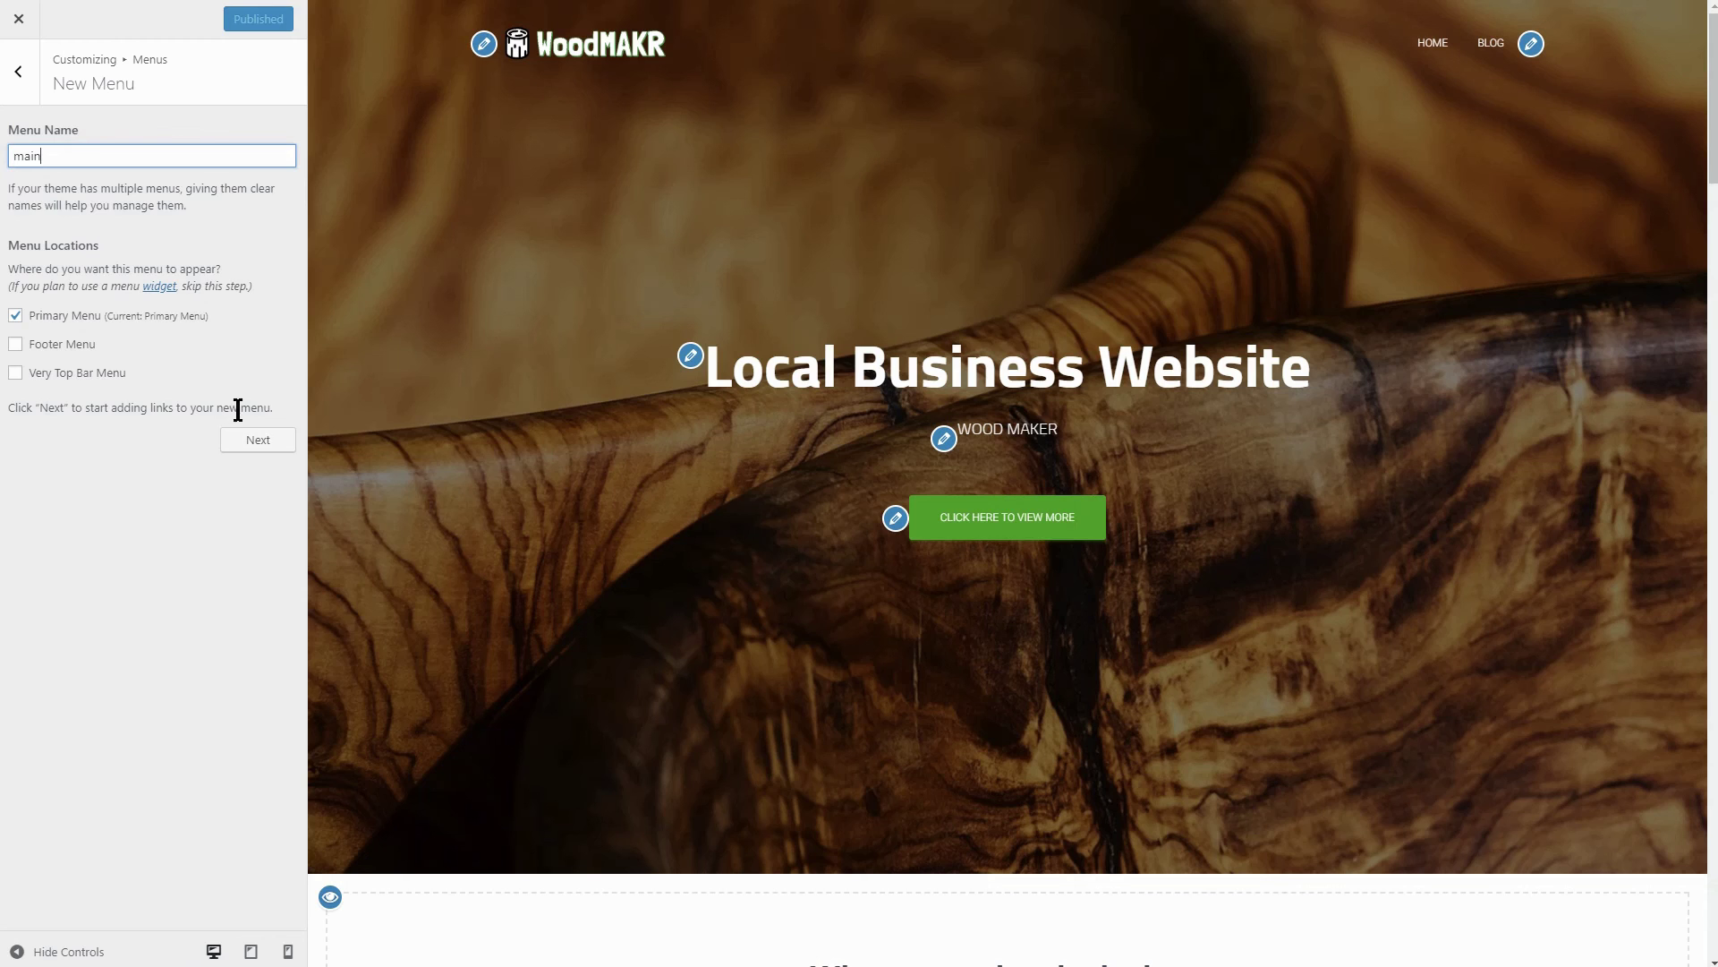
pyautogui.click(262, 440)
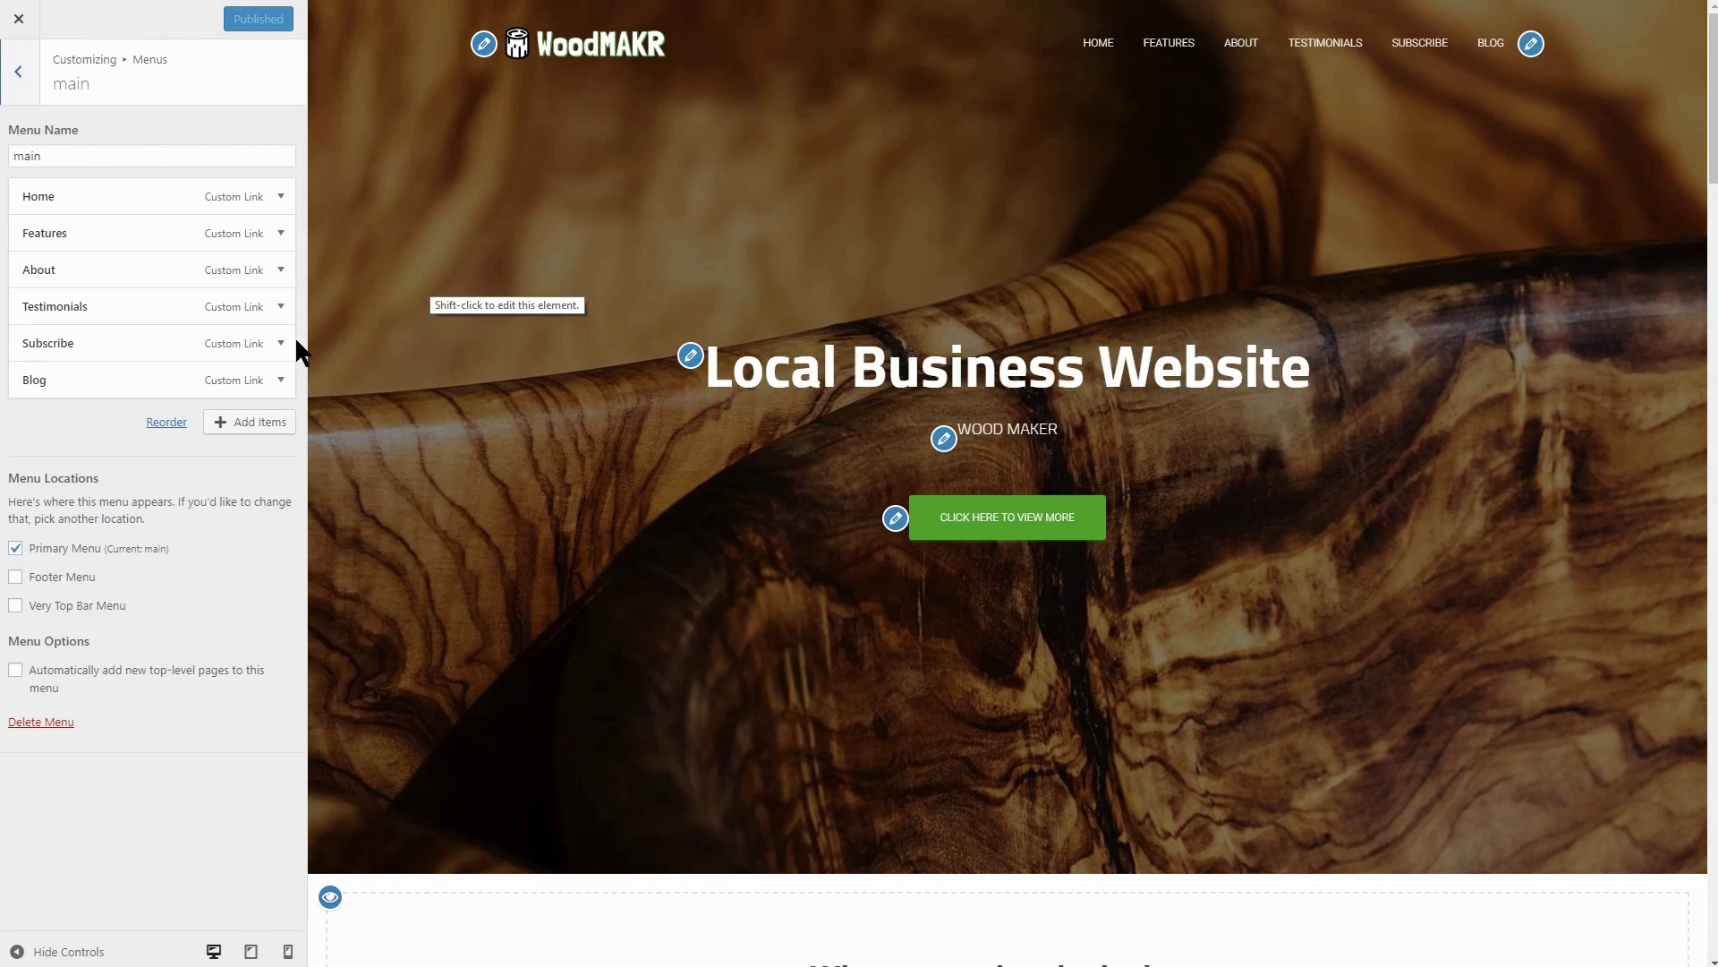
# Add a Contact custom link pointing to #contact and publish the menu.
pyautogui.click(258, 423)
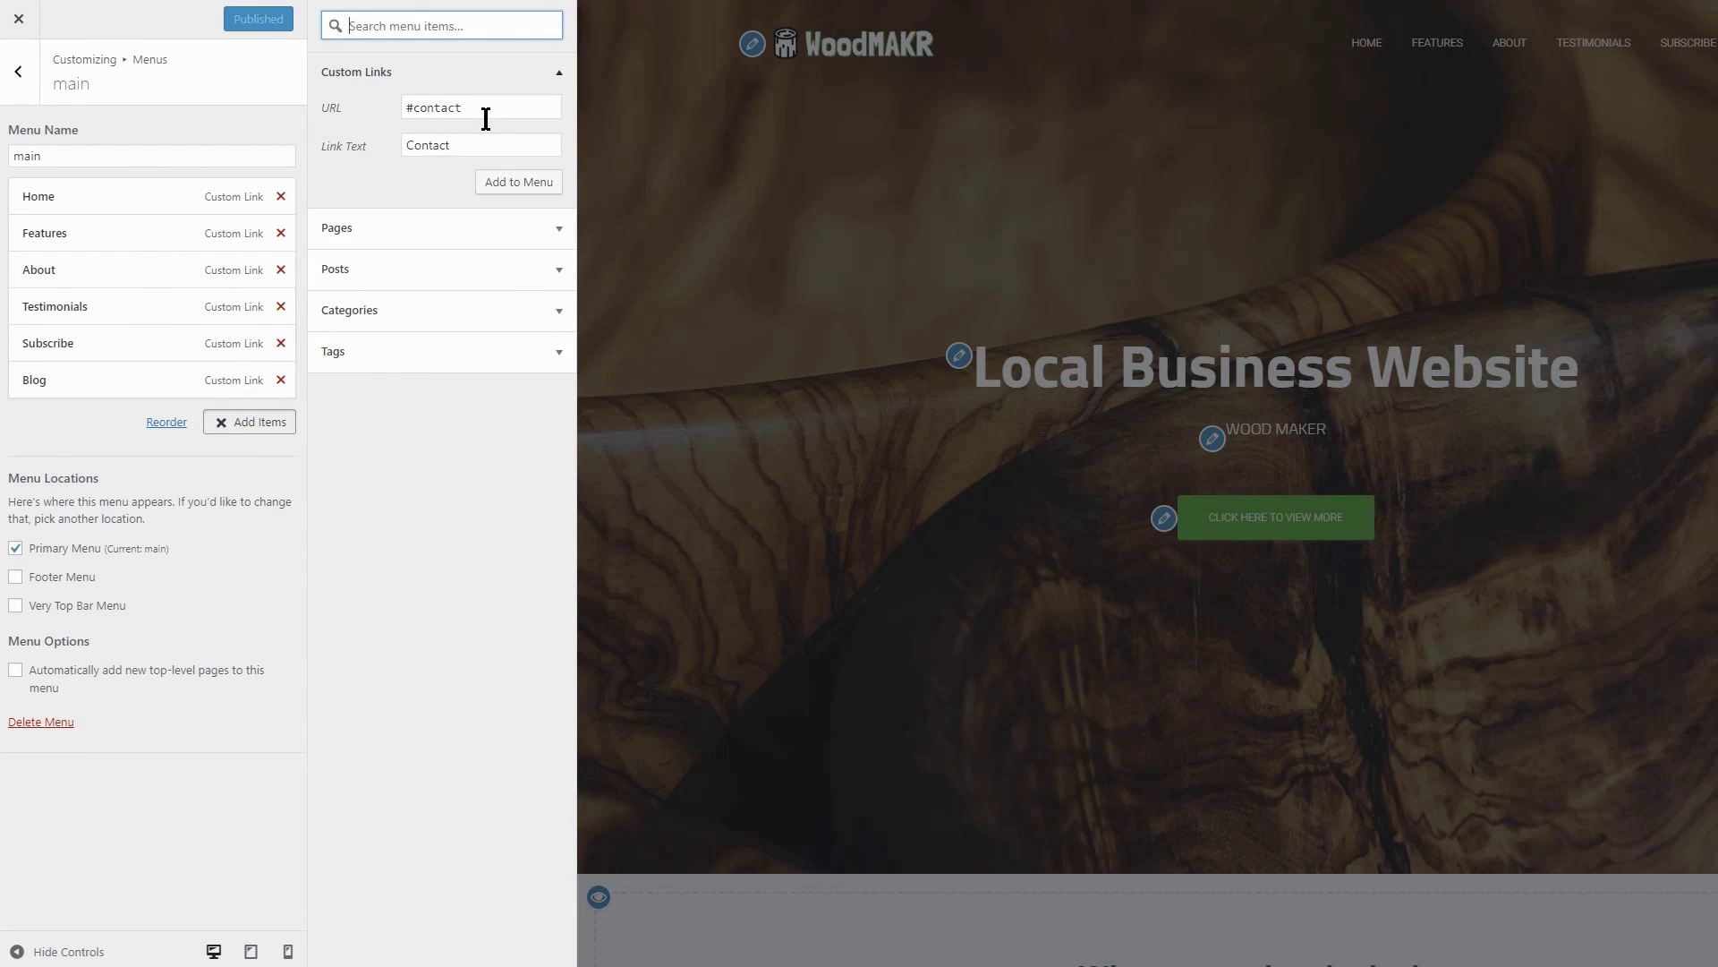
pyautogui.click(505, 184)
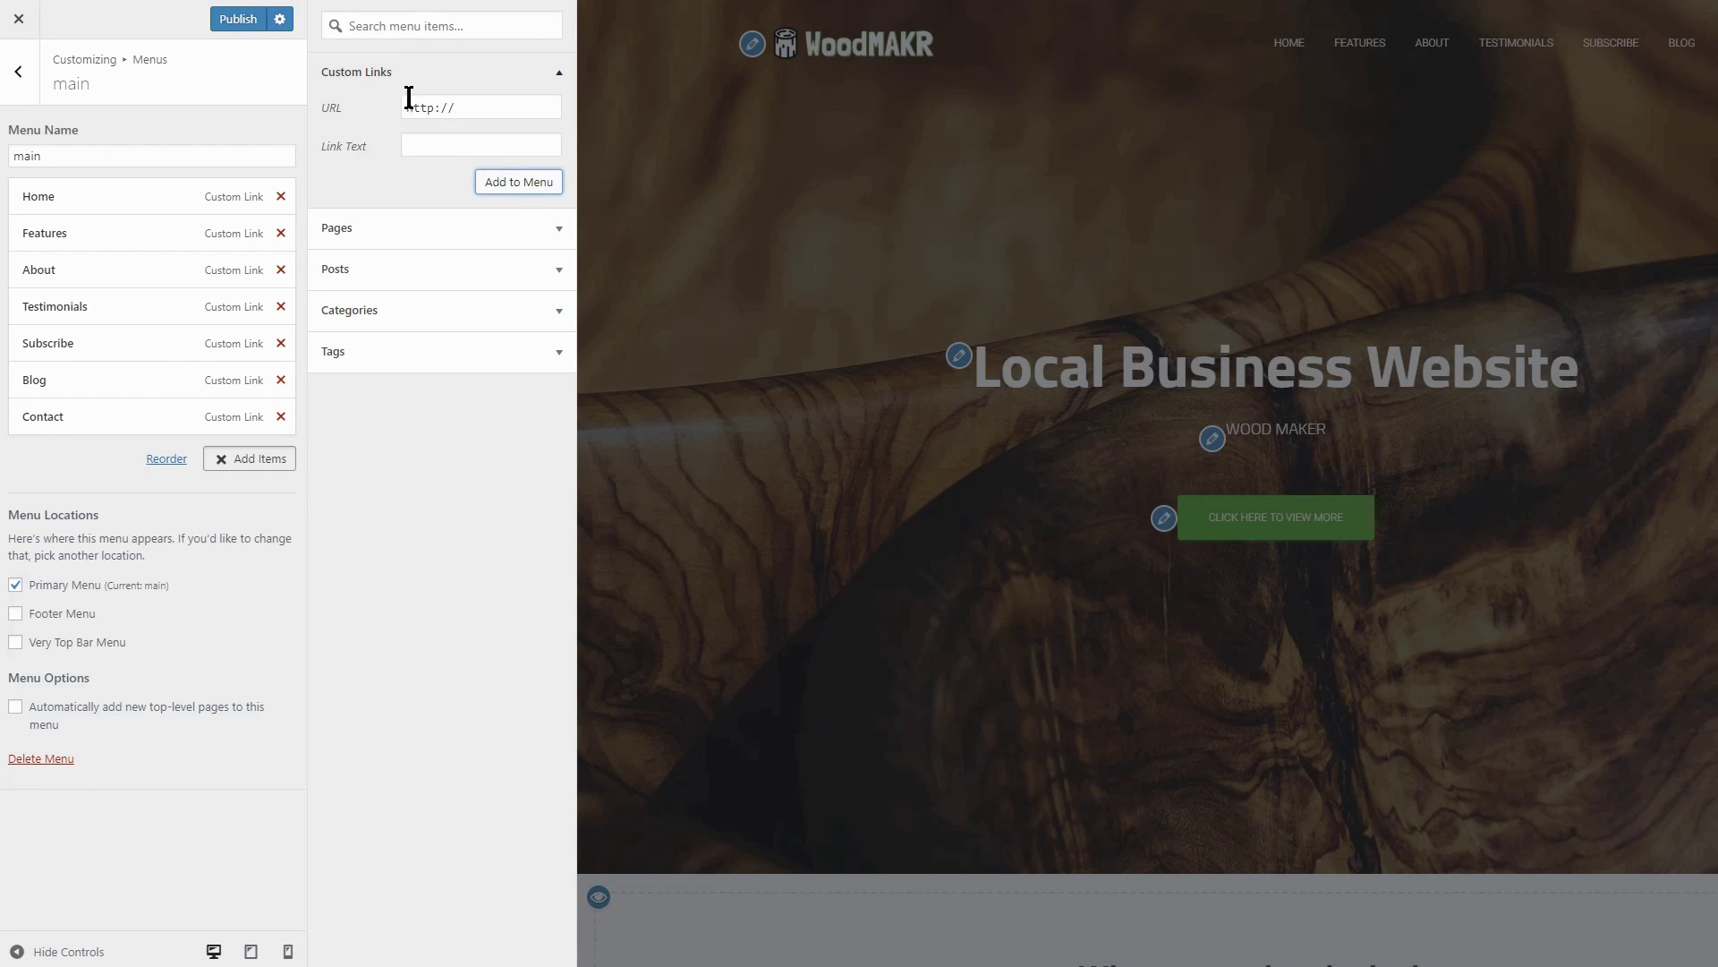
pyautogui.click(238, 20)
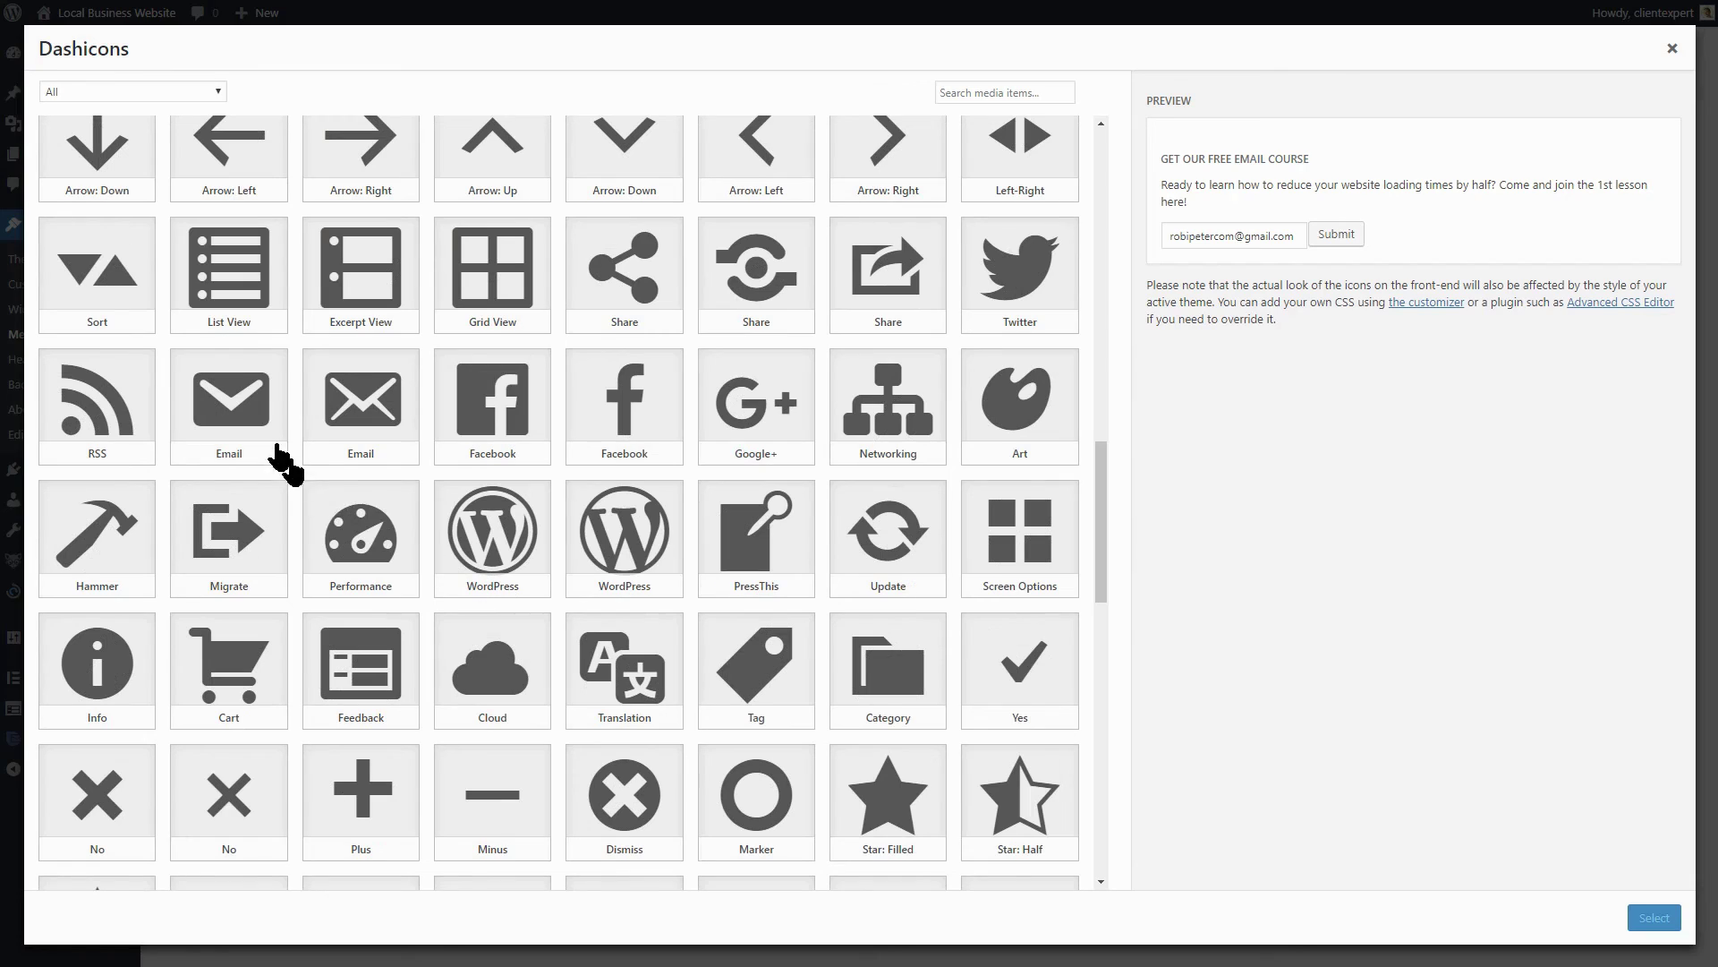
# Assign the Email envelope dashicon to the Contact item and save the main menu.
pyautogui.click(249, 414)
pyautogui.click(1665, 919)
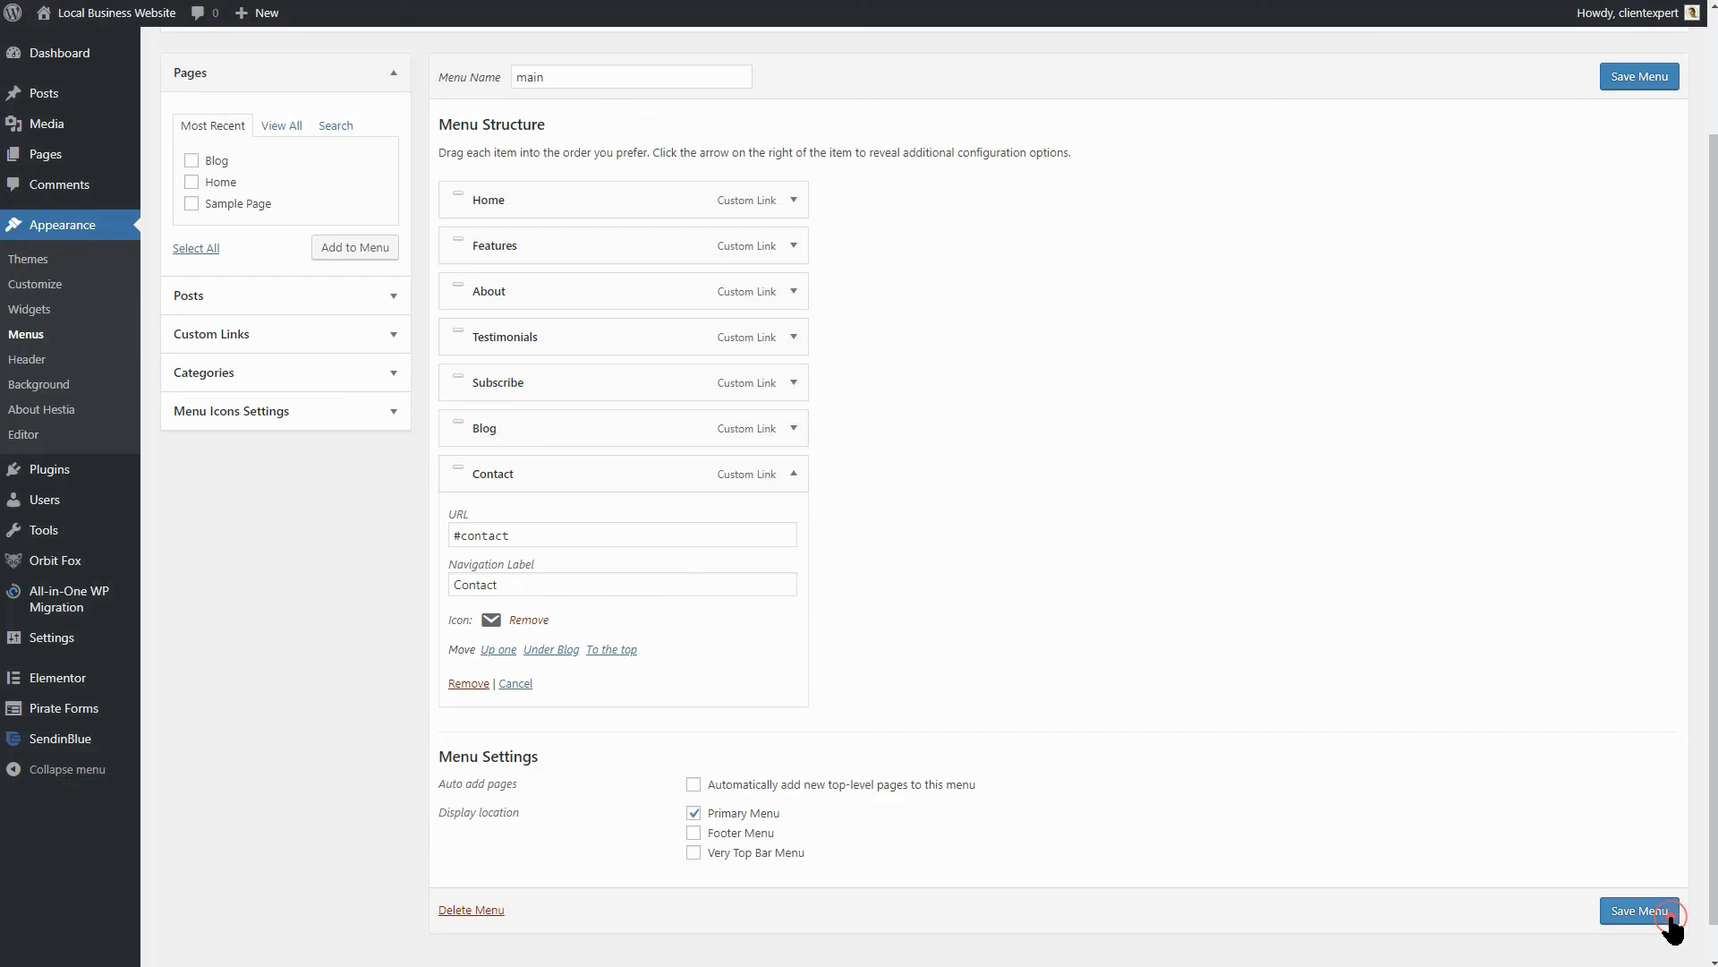
pyautogui.click(794, 474)
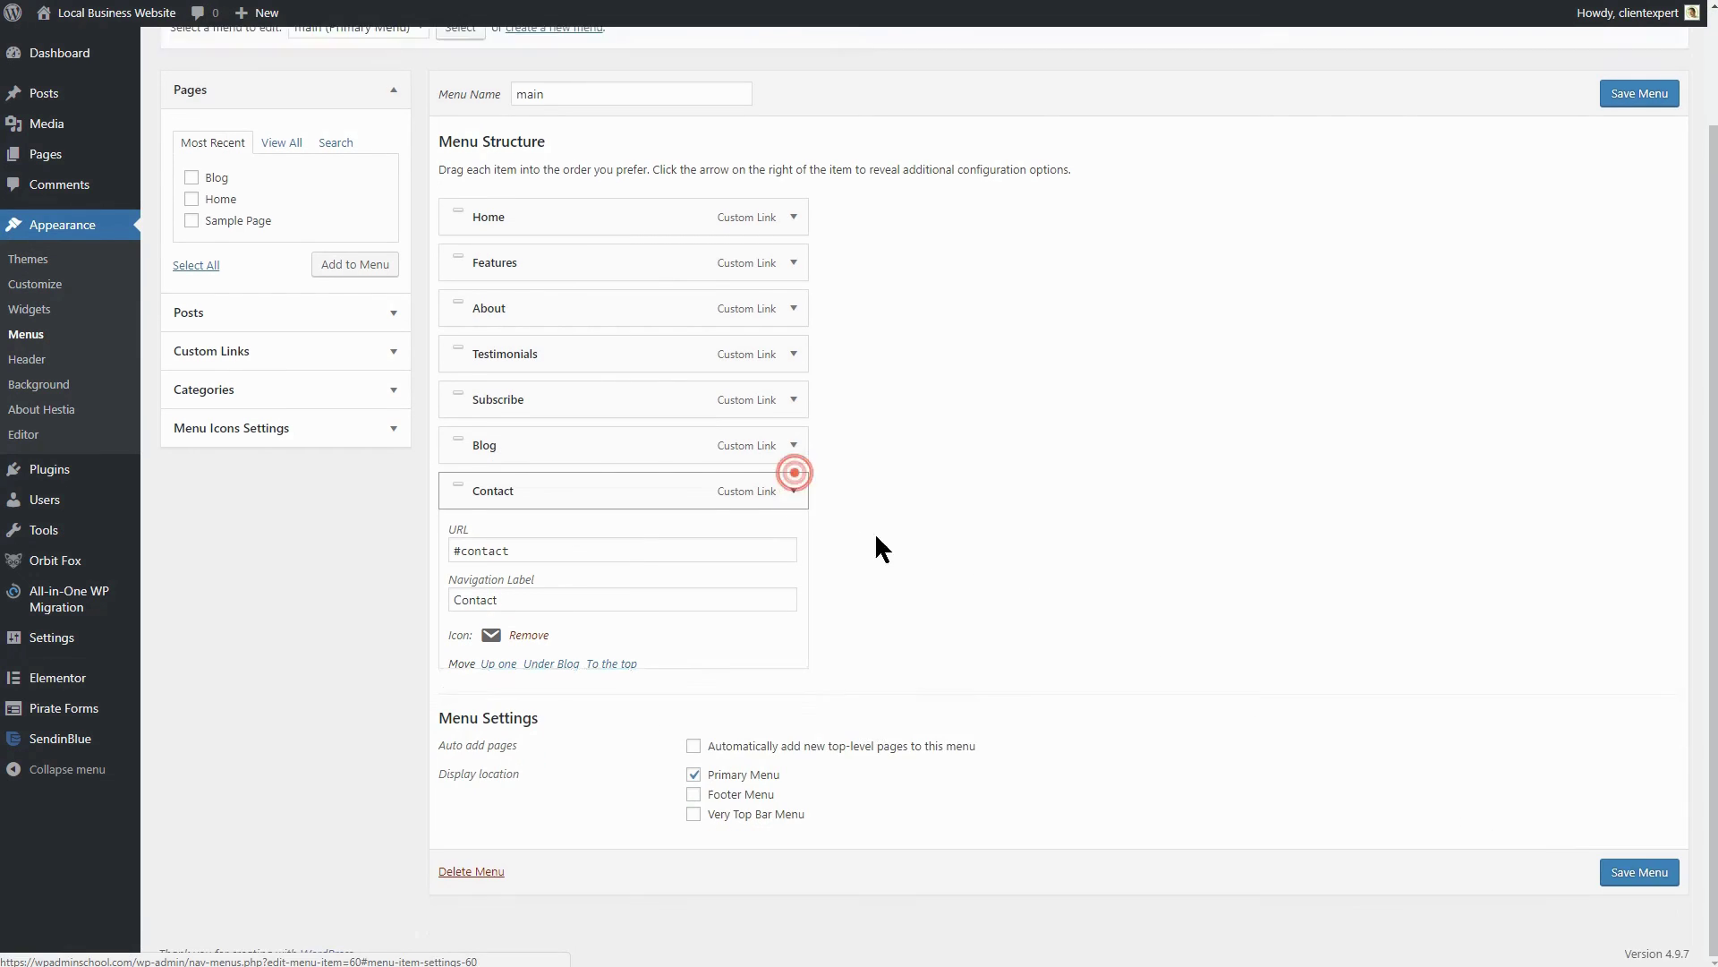
pyautogui.click(1635, 231)
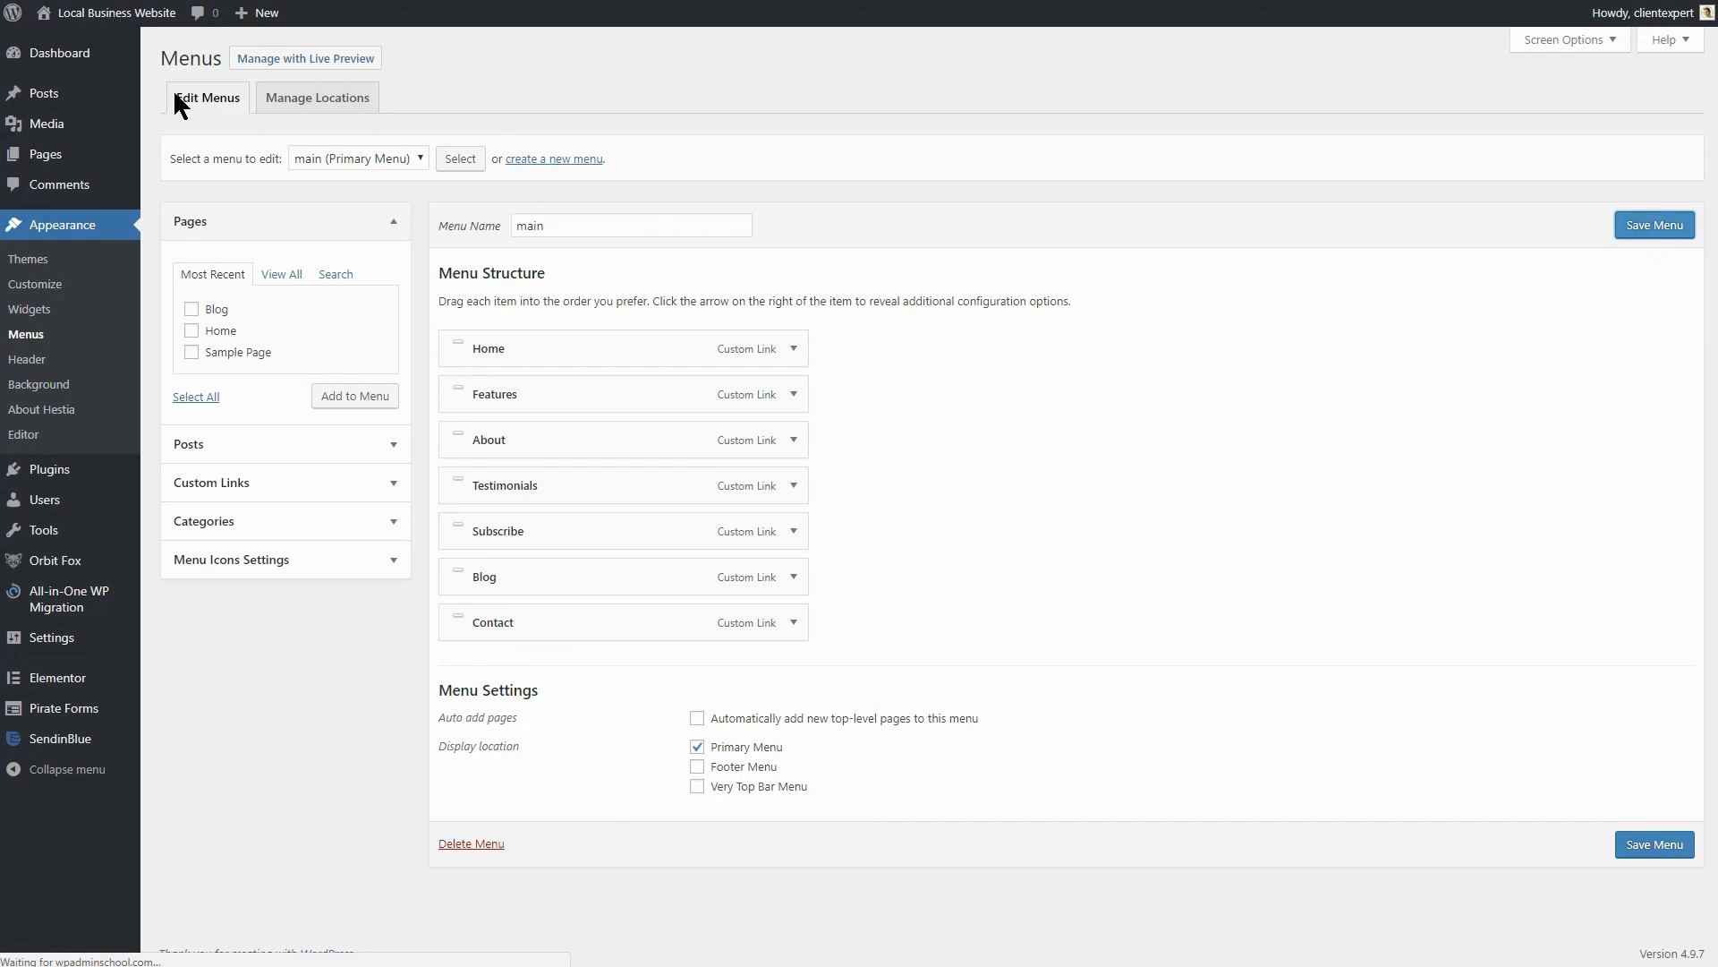
# On the live site, test each menu link from Features through Blog to Get in Touch.
pyautogui.moveTo(105, 25)
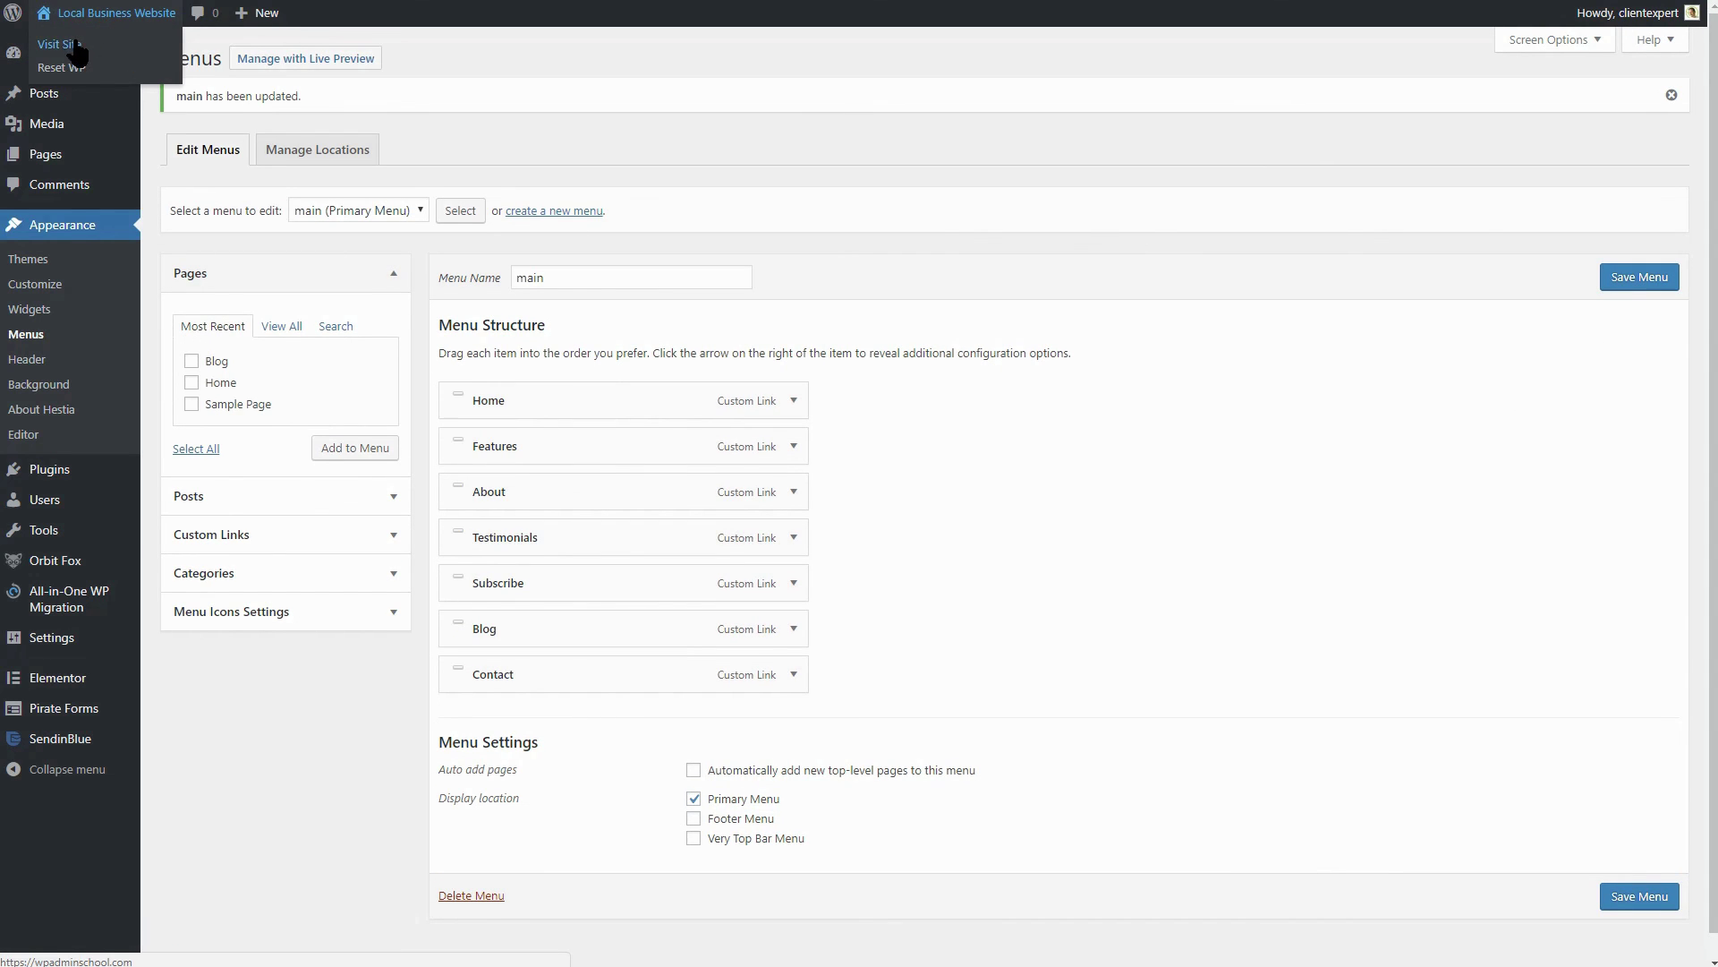
pyautogui.click(77, 53)
pyautogui.click(840, 81)
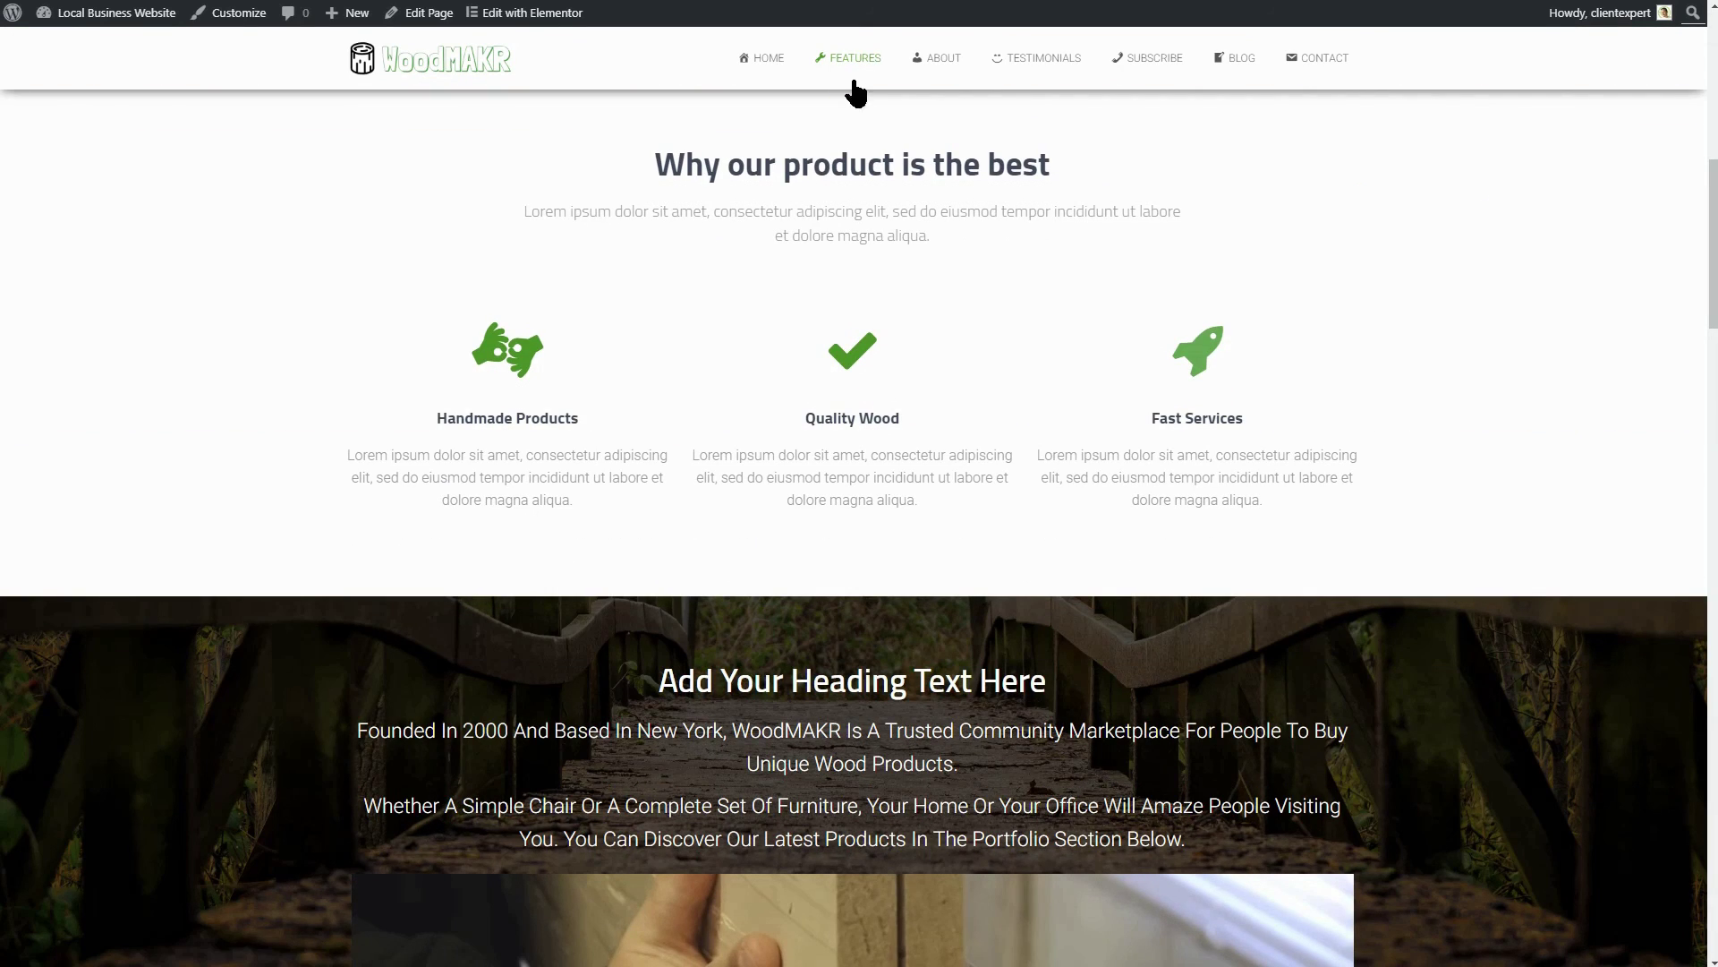
pyautogui.click(944, 62)
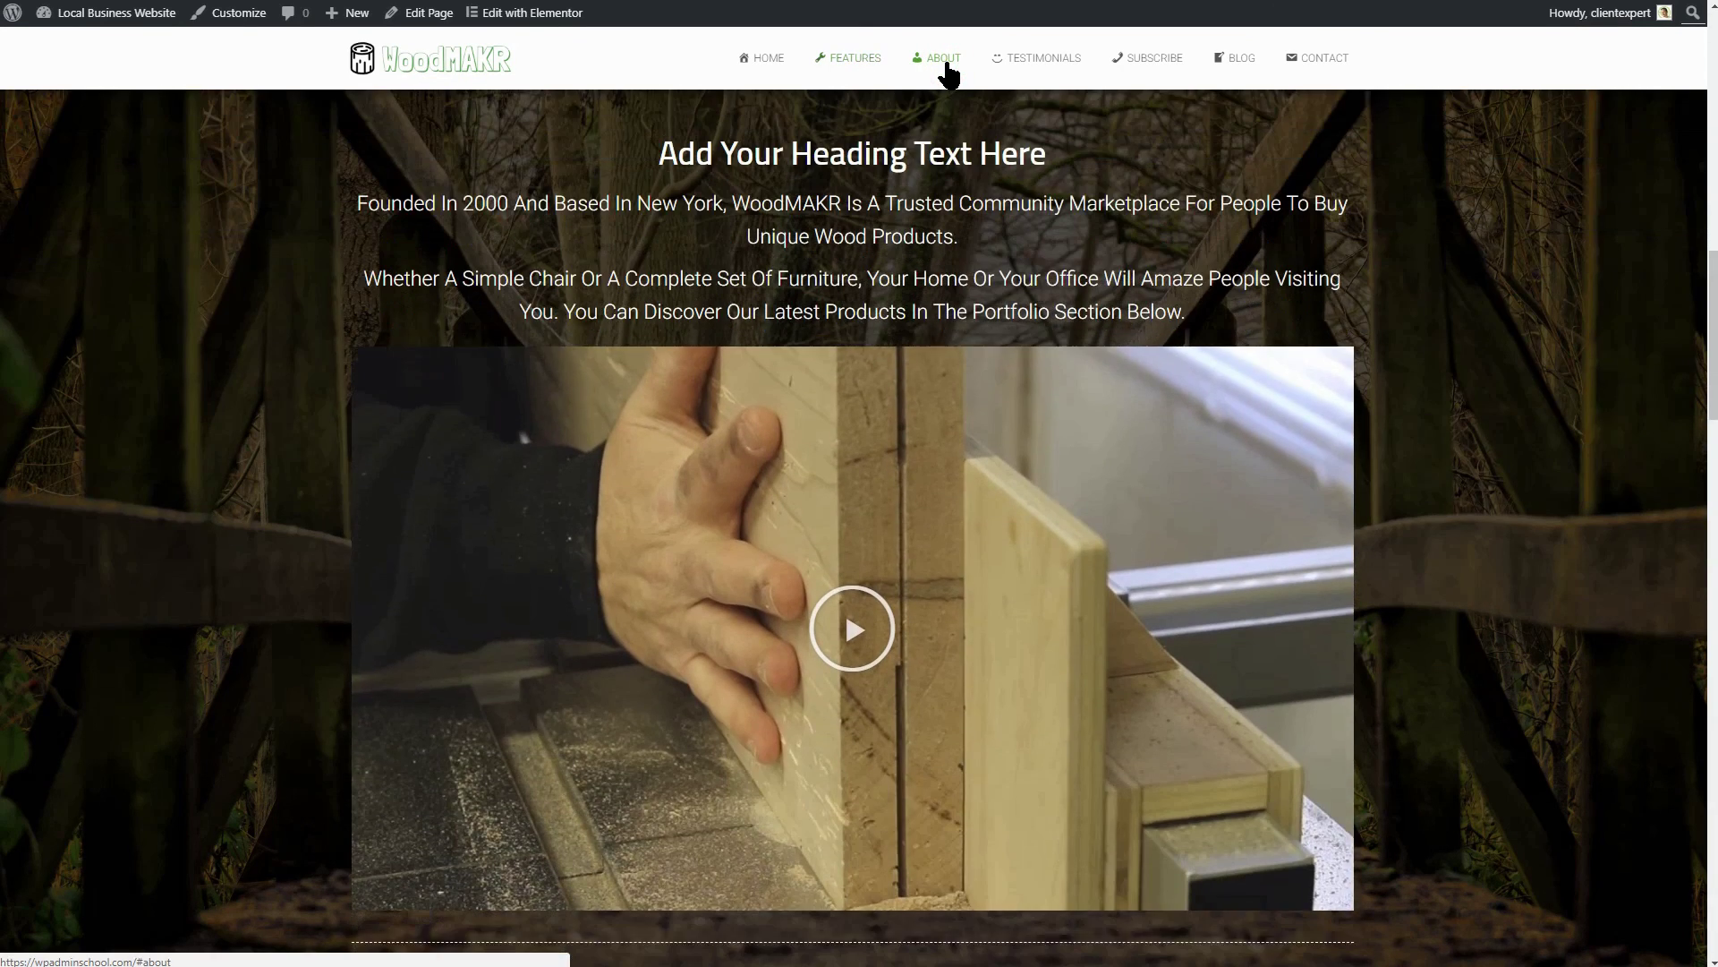
pyautogui.click(1029, 62)
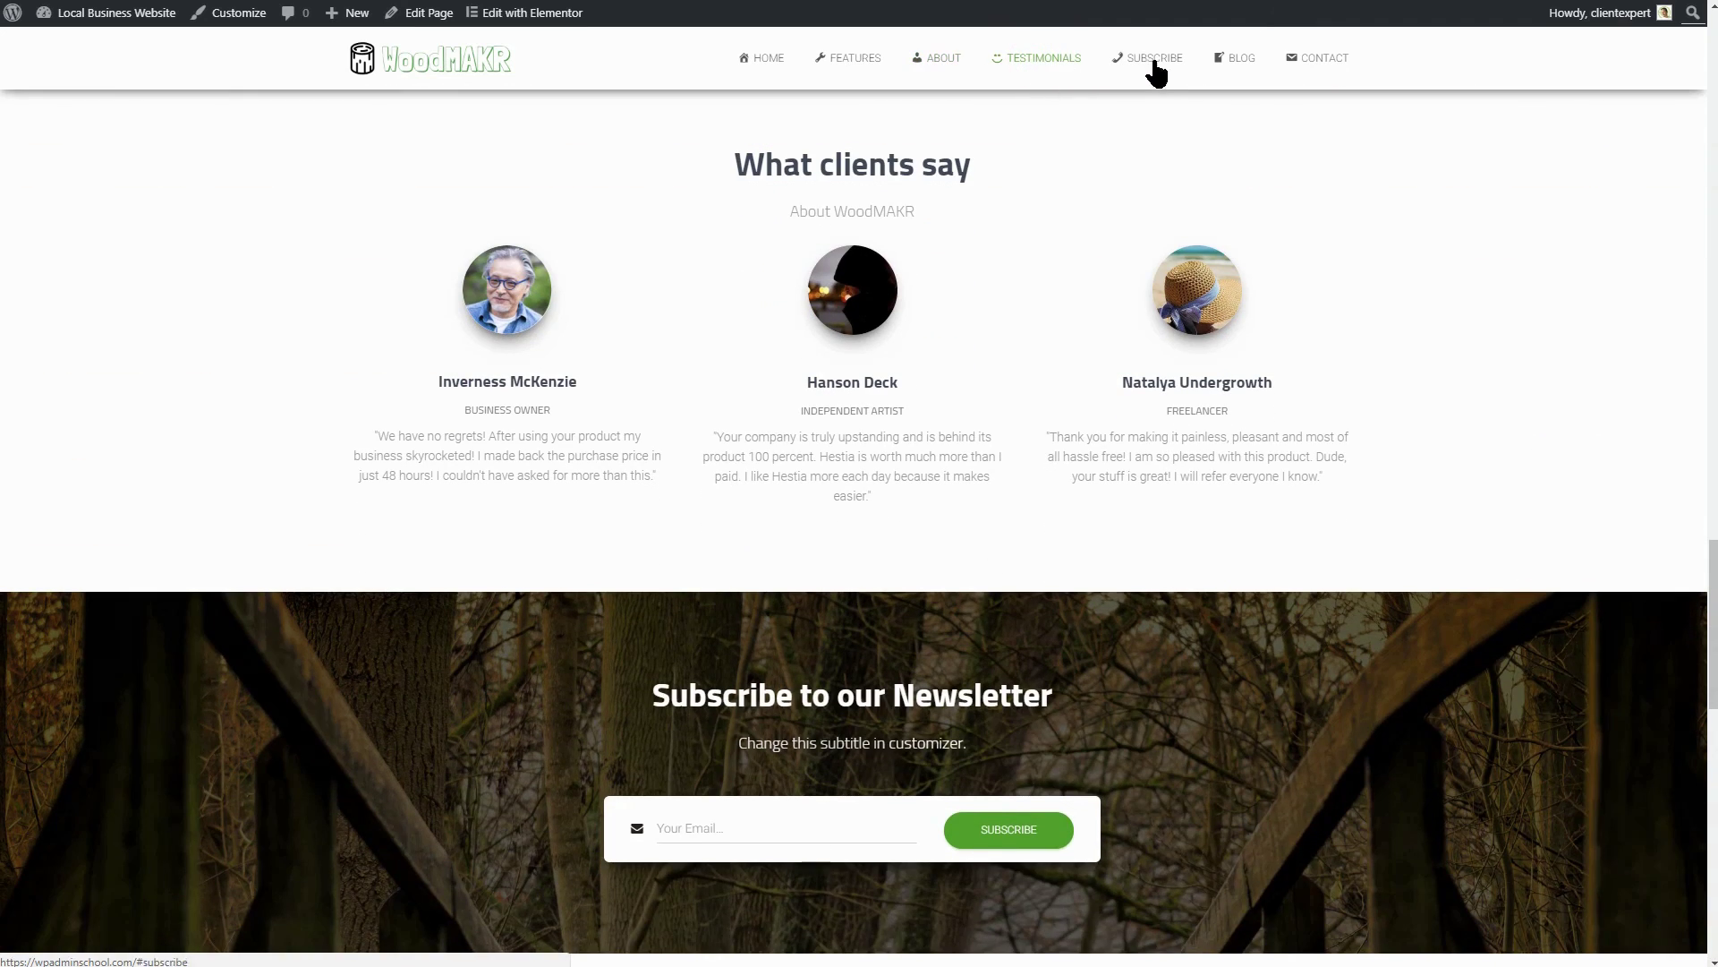
pyautogui.click(1154, 63)
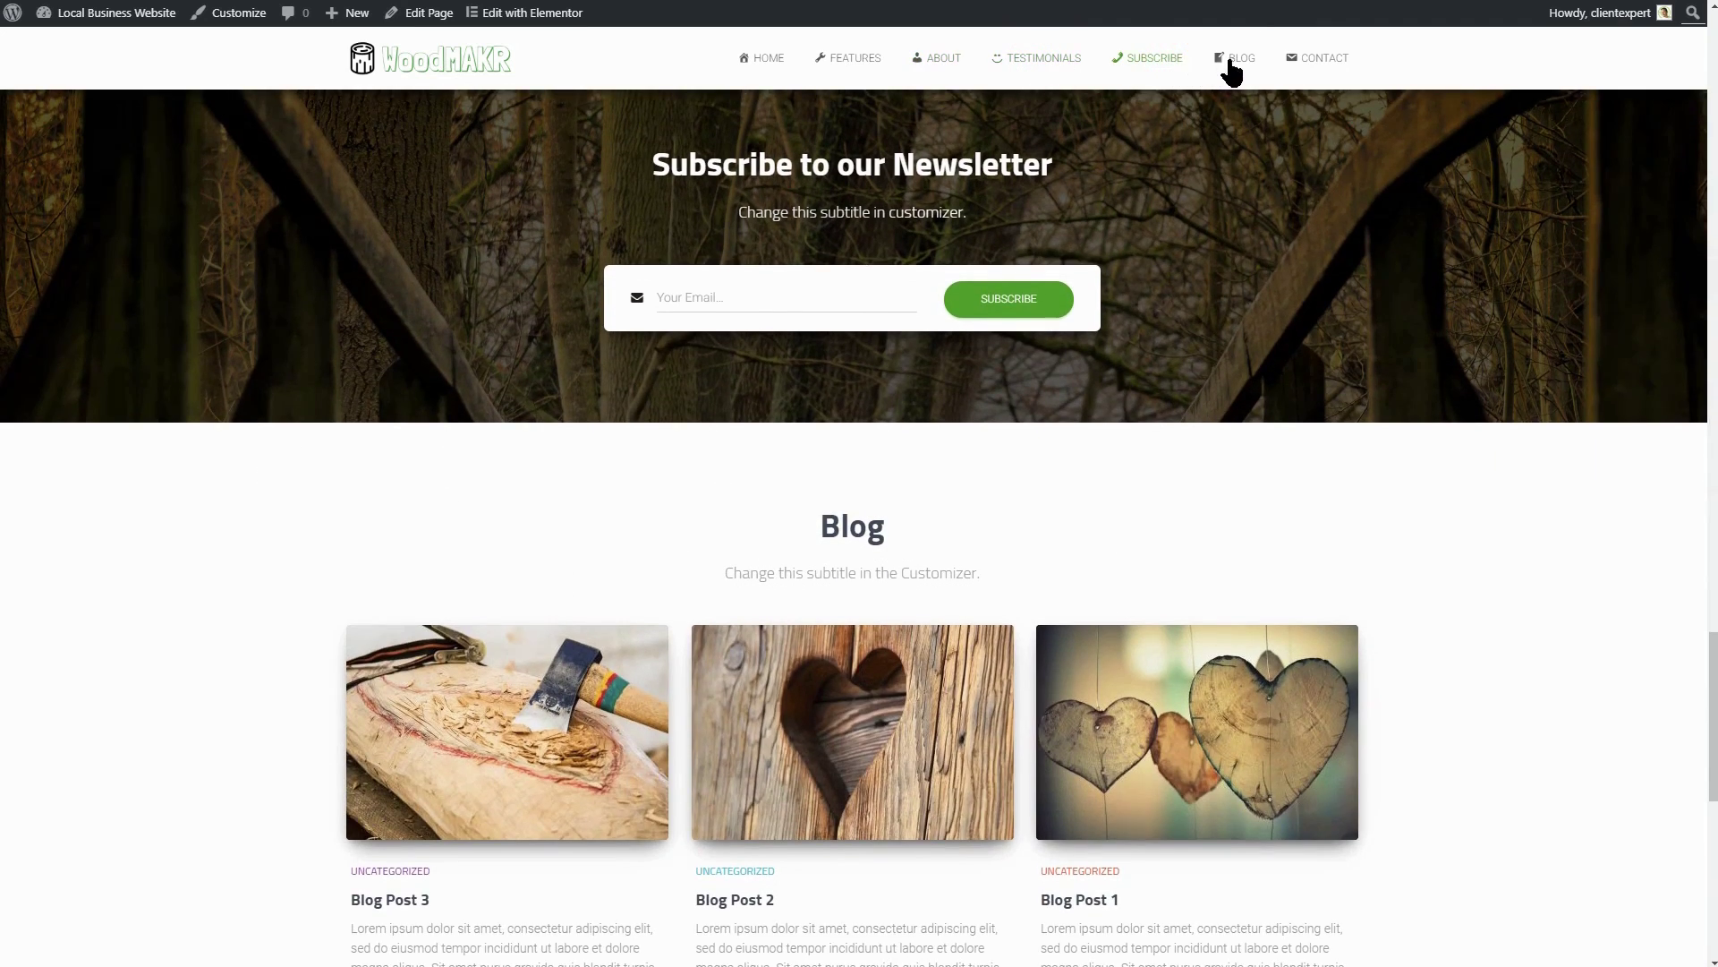
pyautogui.click(1230, 60)
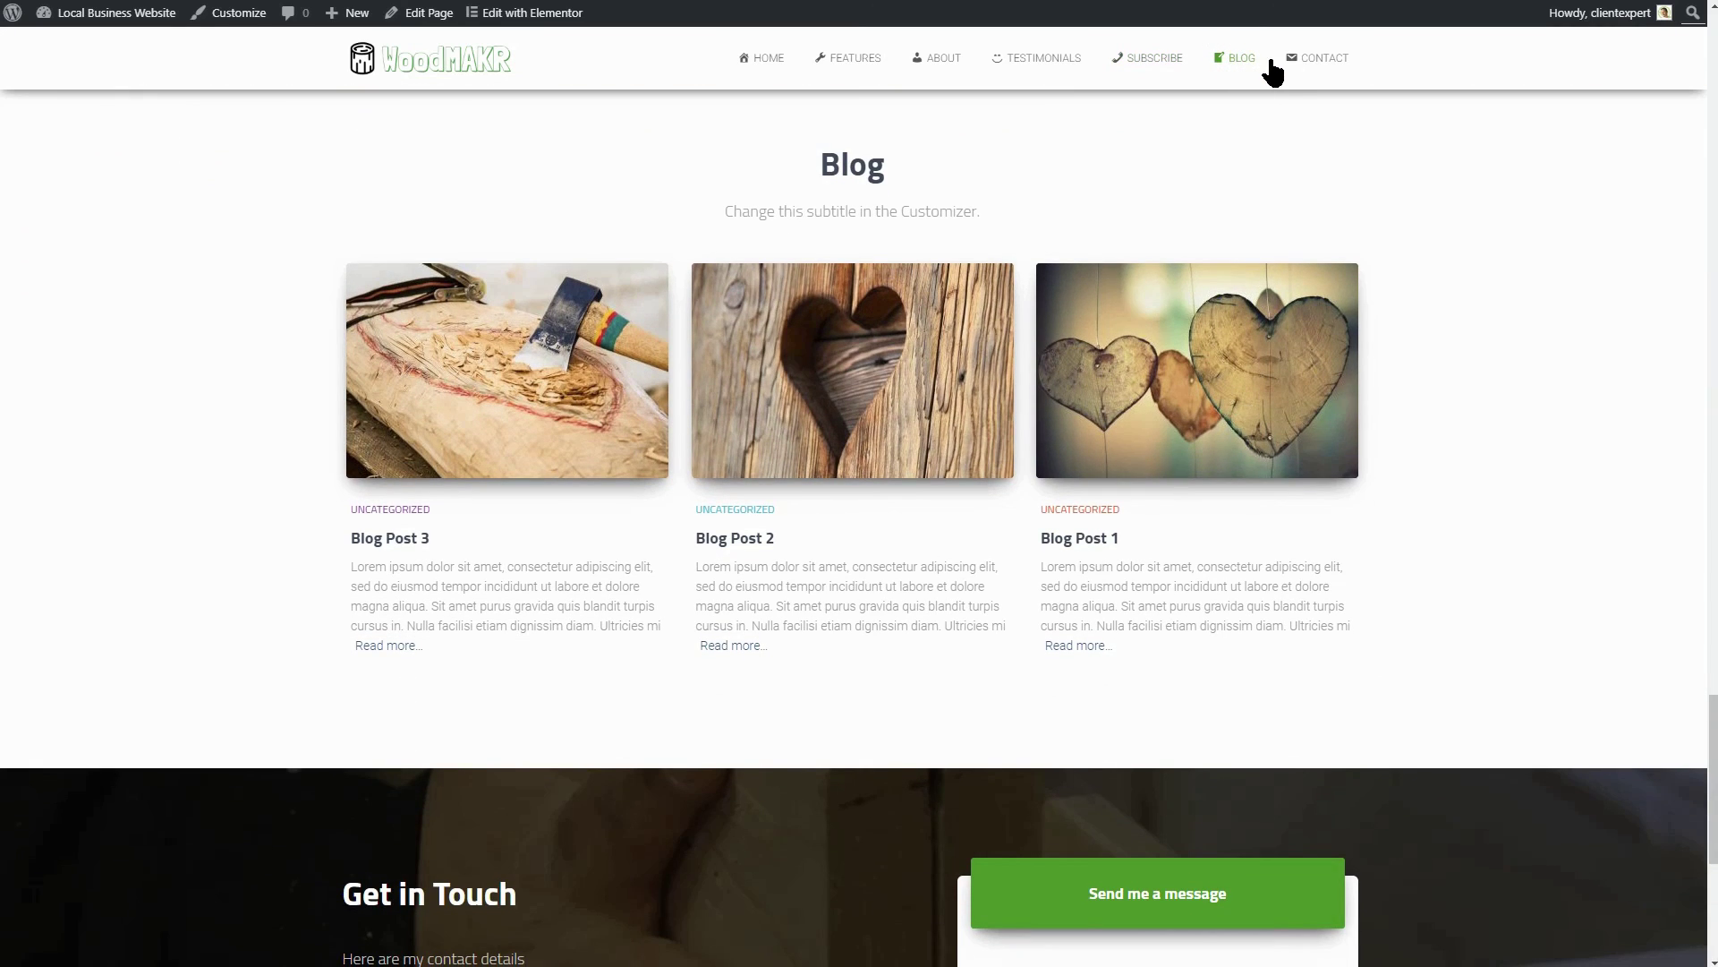
pyautogui.click(1311, 63)
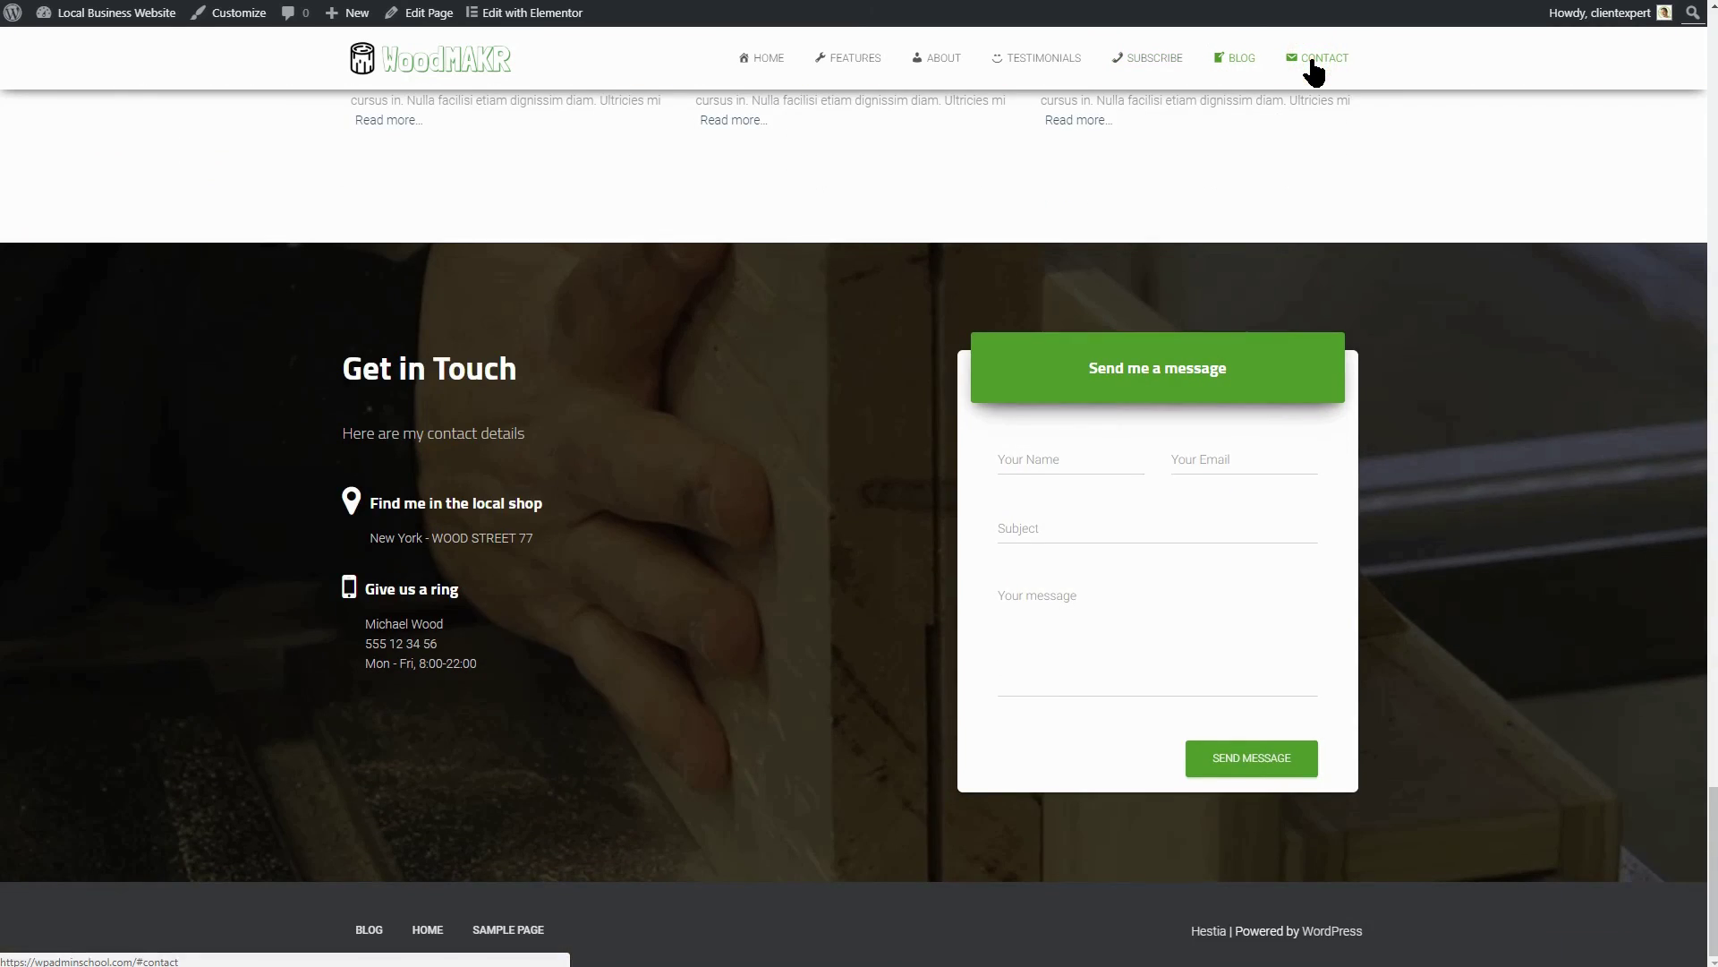
# View the Hestia documentation, then retest the Testimonials, Subscribe, Blog and Get in Touch links.
pyautogui.click(237, 13)
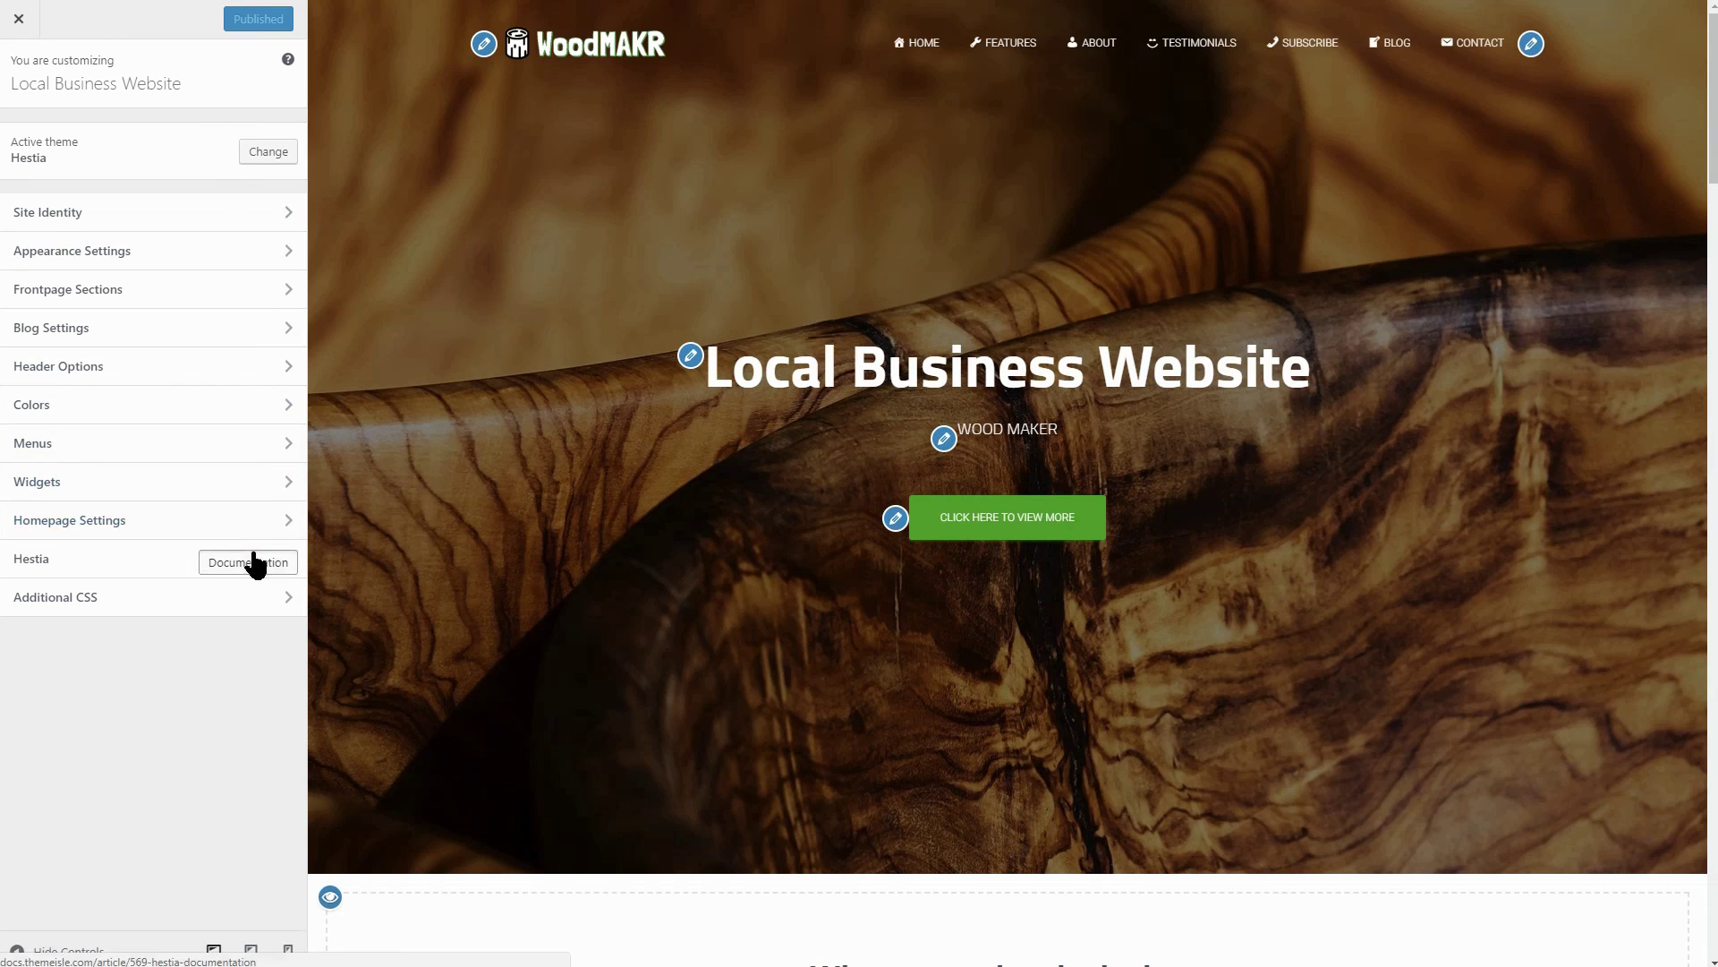
pyautogui.click(251, 562)
pyautogui.scroll(-5, 650, 672)
pyautogui.scroll(-5, 651, 672)
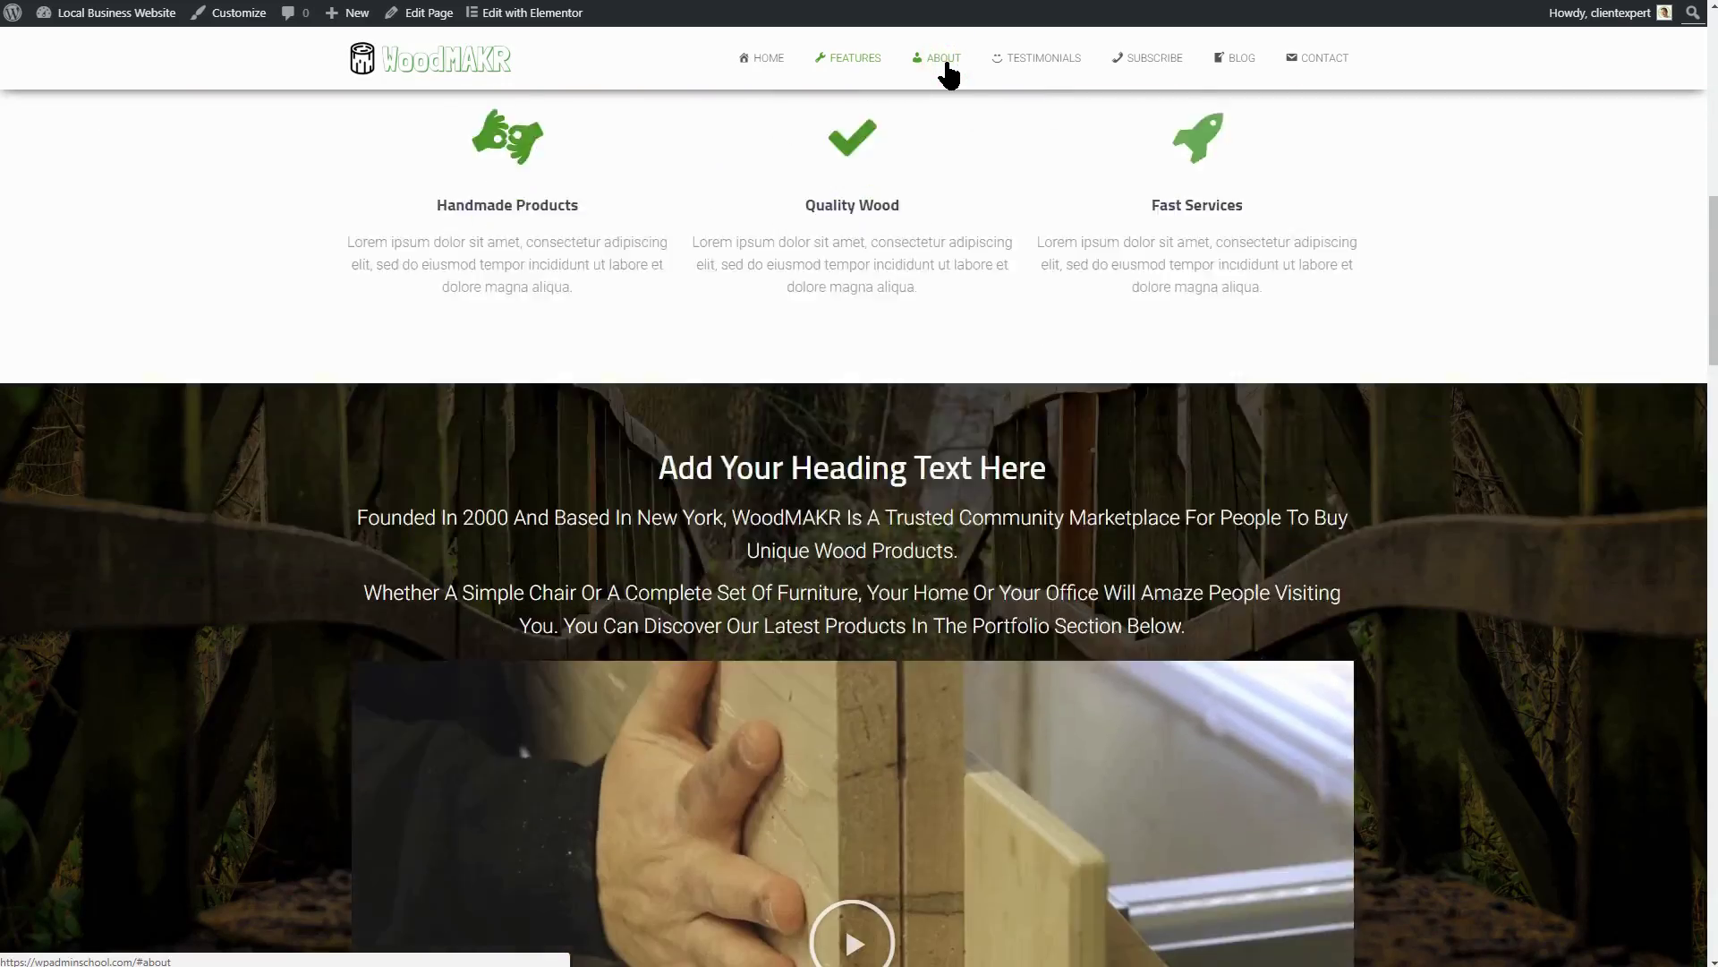
pyautogui.click(1034, 72)
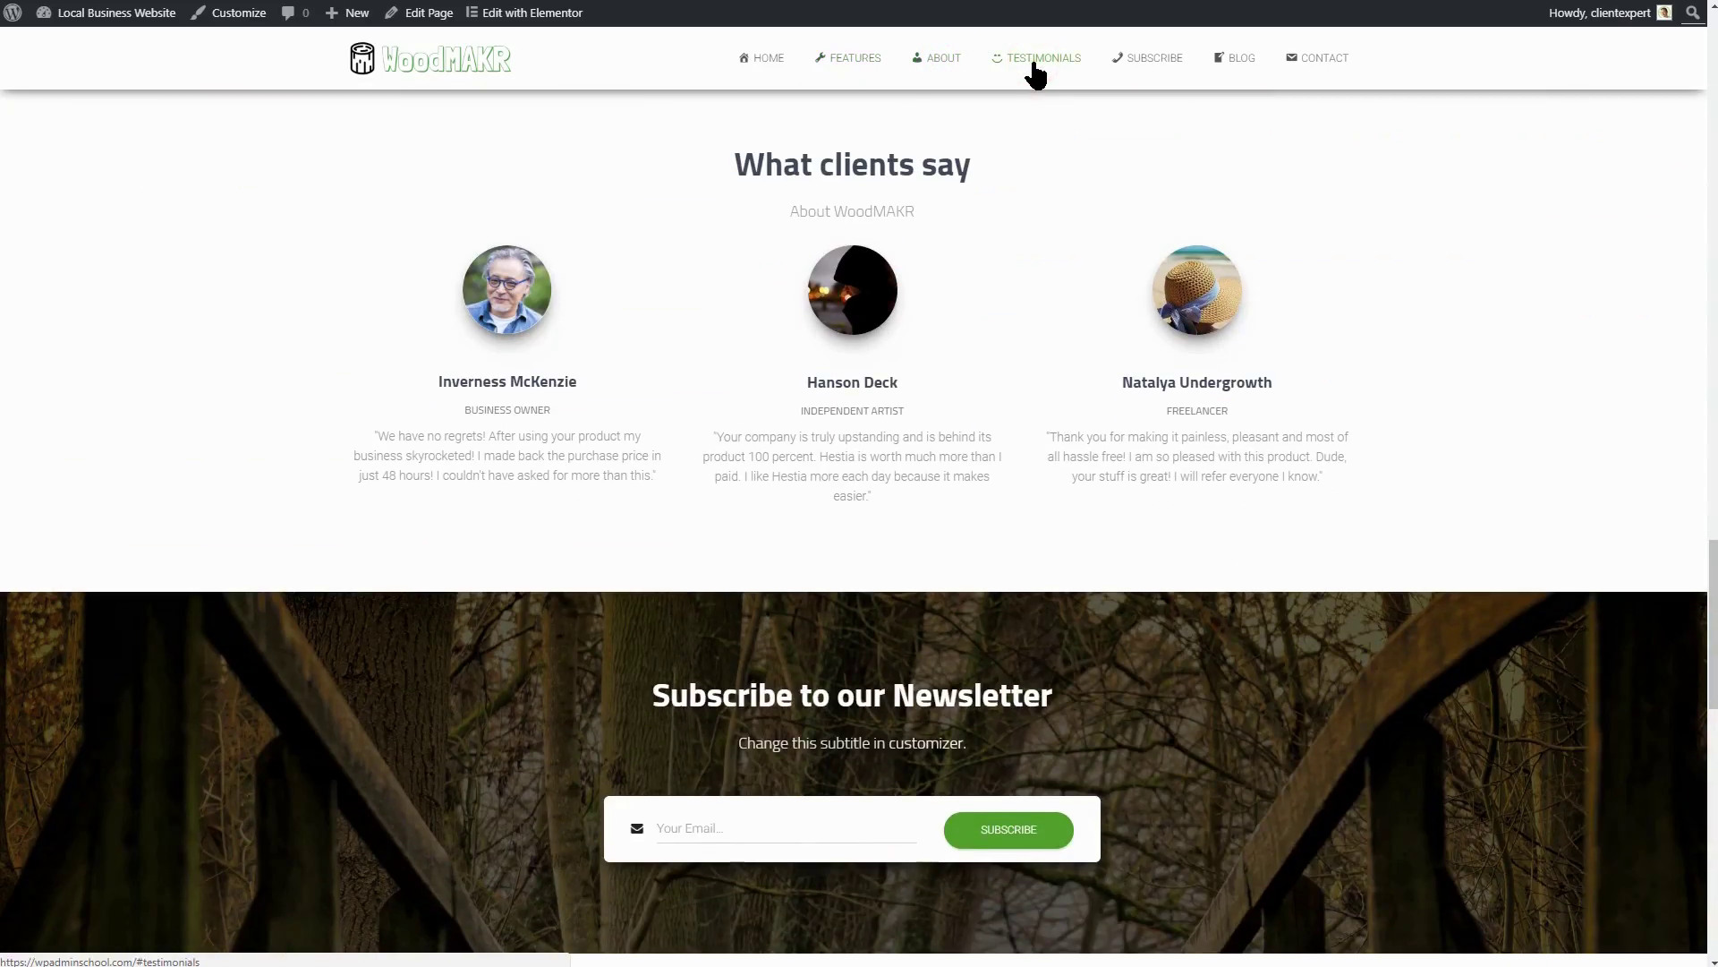
pyautogui.click(1161, 61)
pyautogui.click(1231, 64)
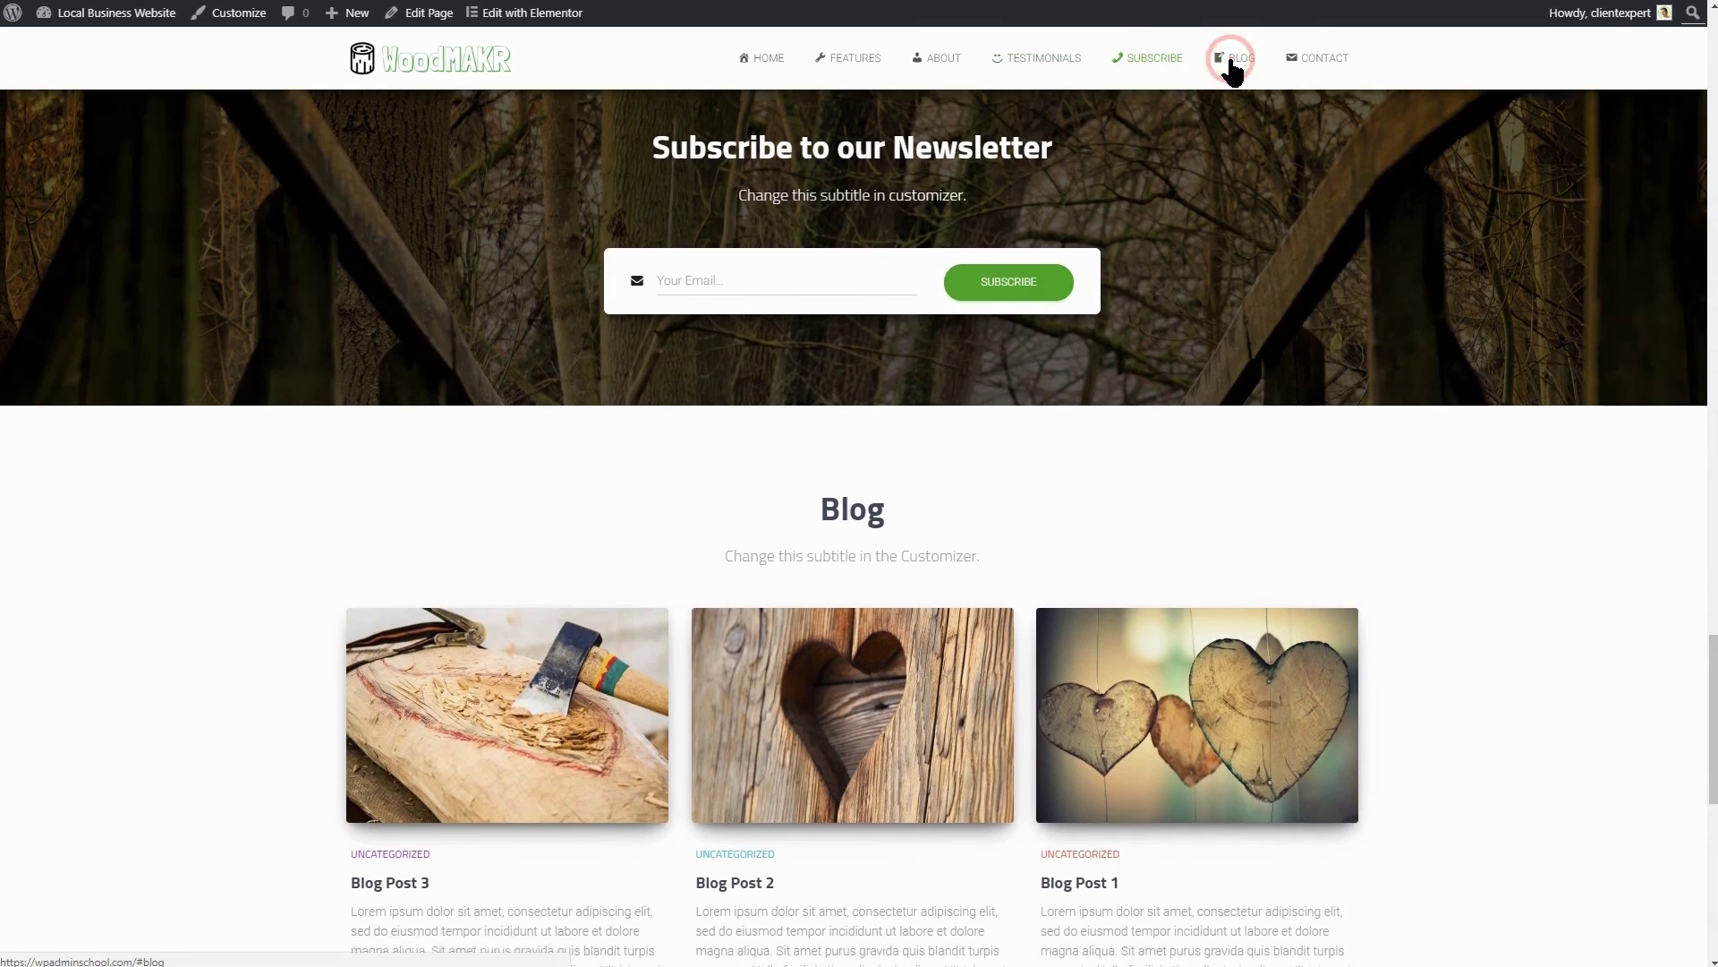
pyautogui.click(1311, 68)
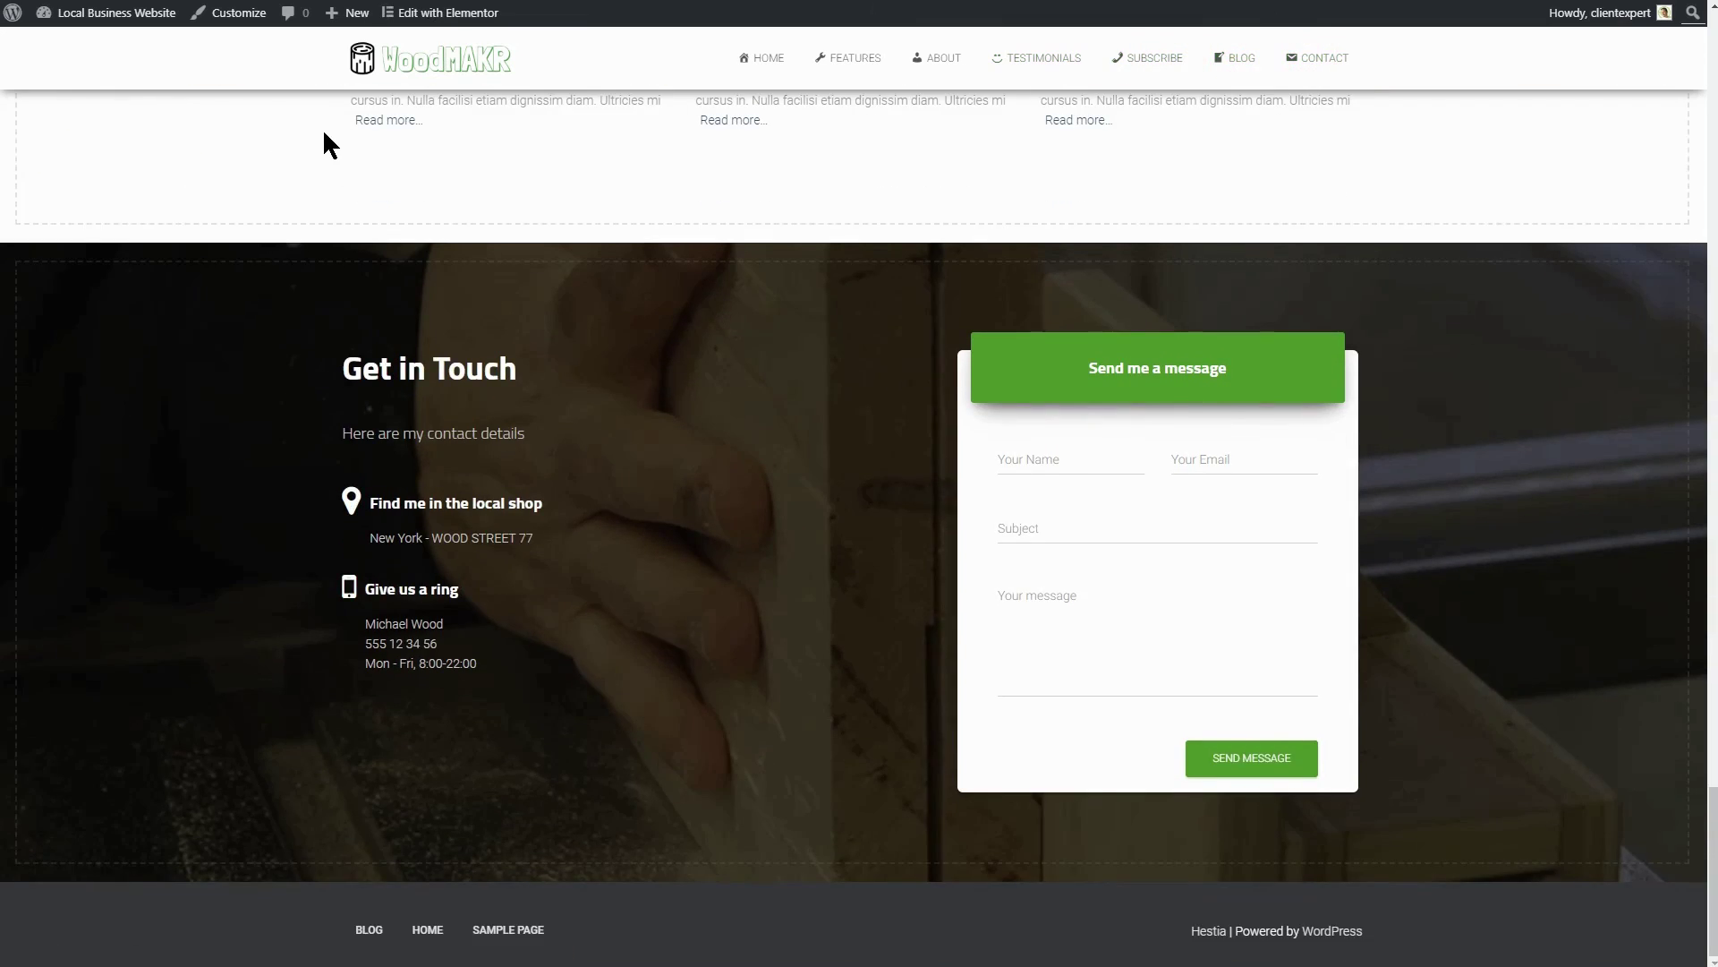
# Go to Orbit Fox General Settings and scroll down to the Social Sharing Module.
pyautogui.moveTo(131, 25)
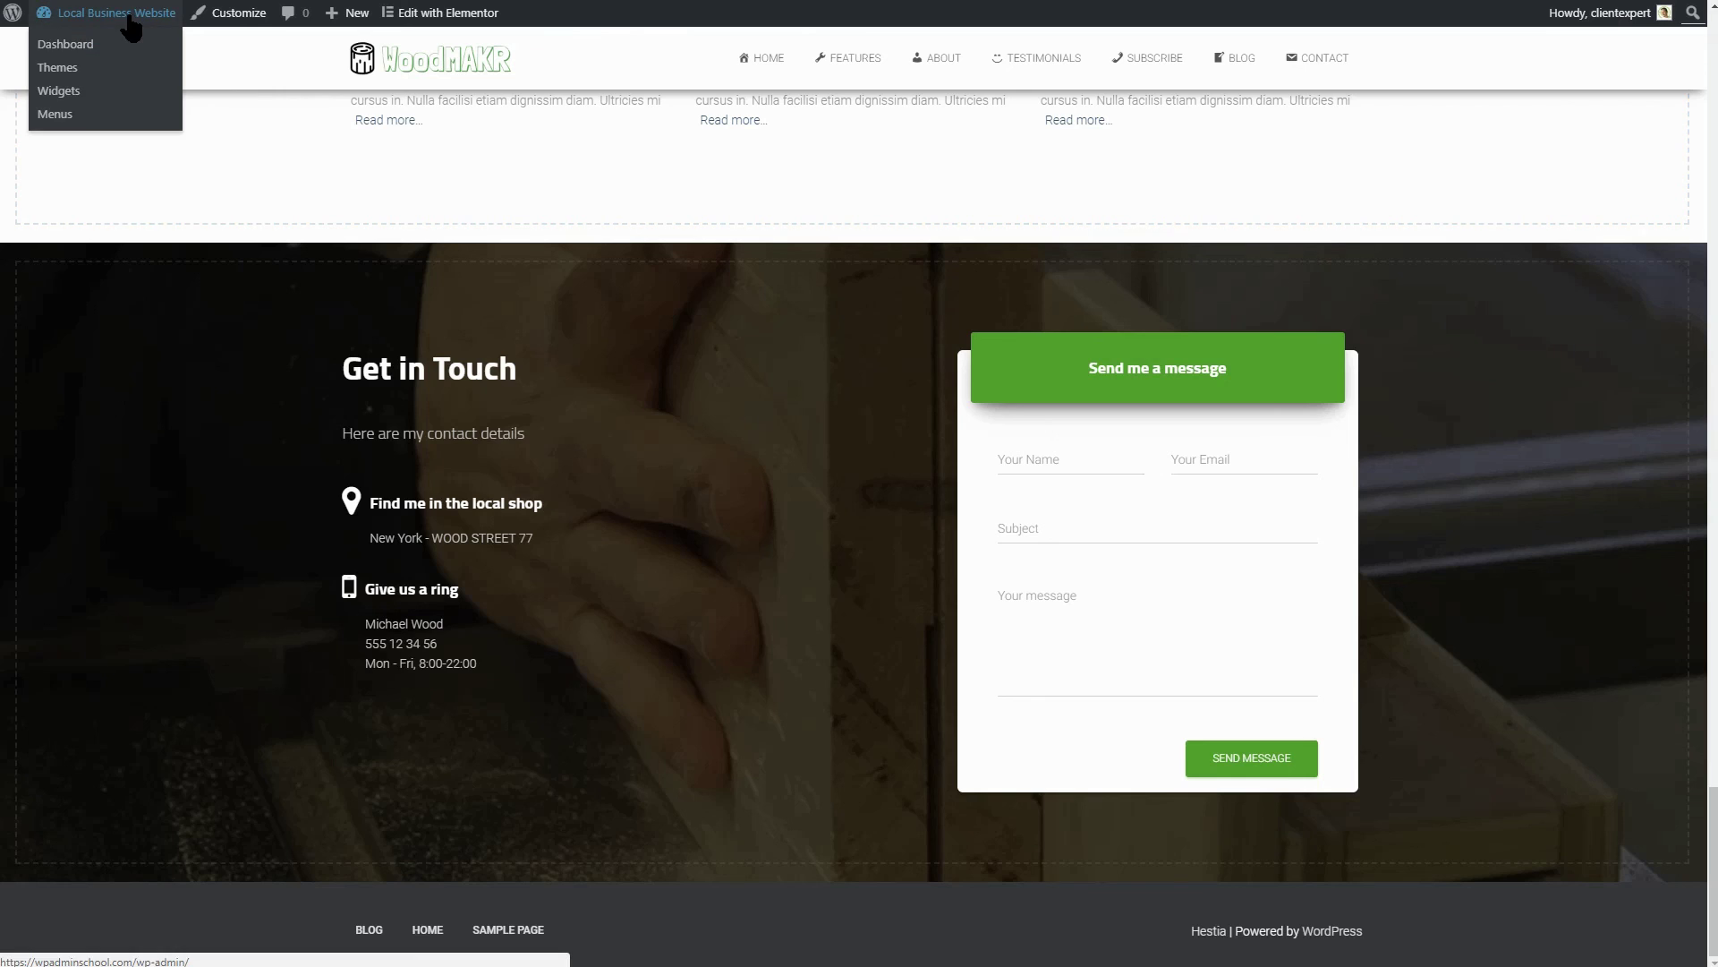
pyautogui.moveTo(89, 432)
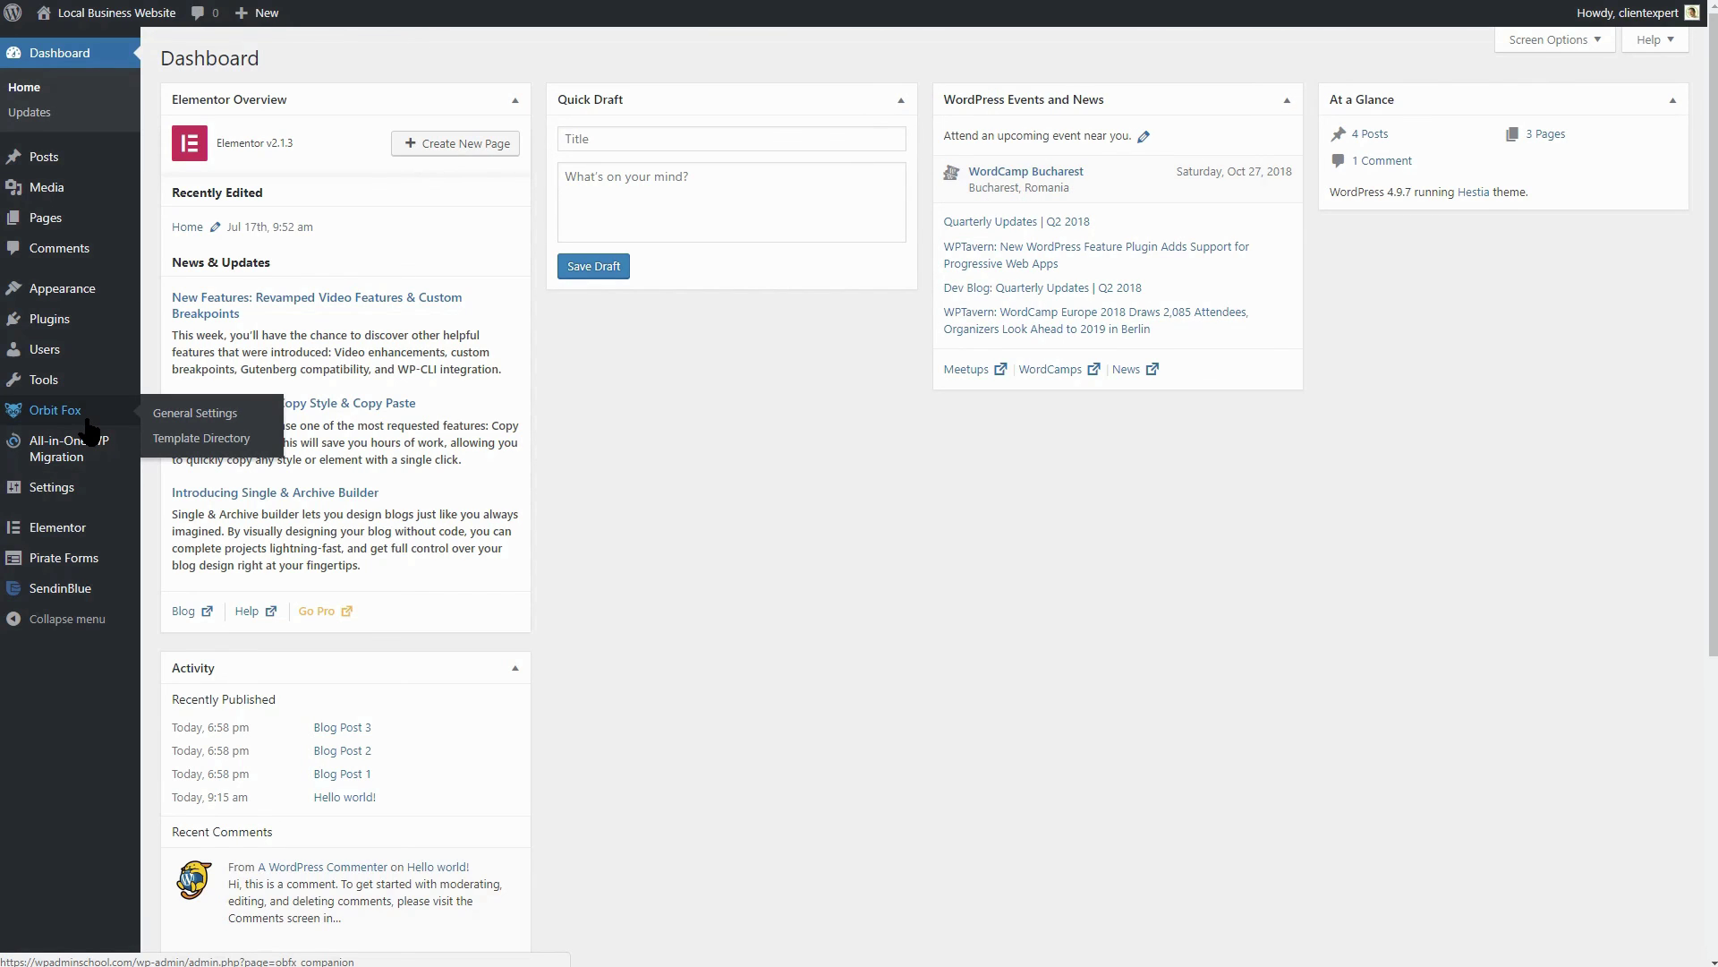
pyautogui.click(172, 417)
pyautogui.scroll(-10, 1513, 349)
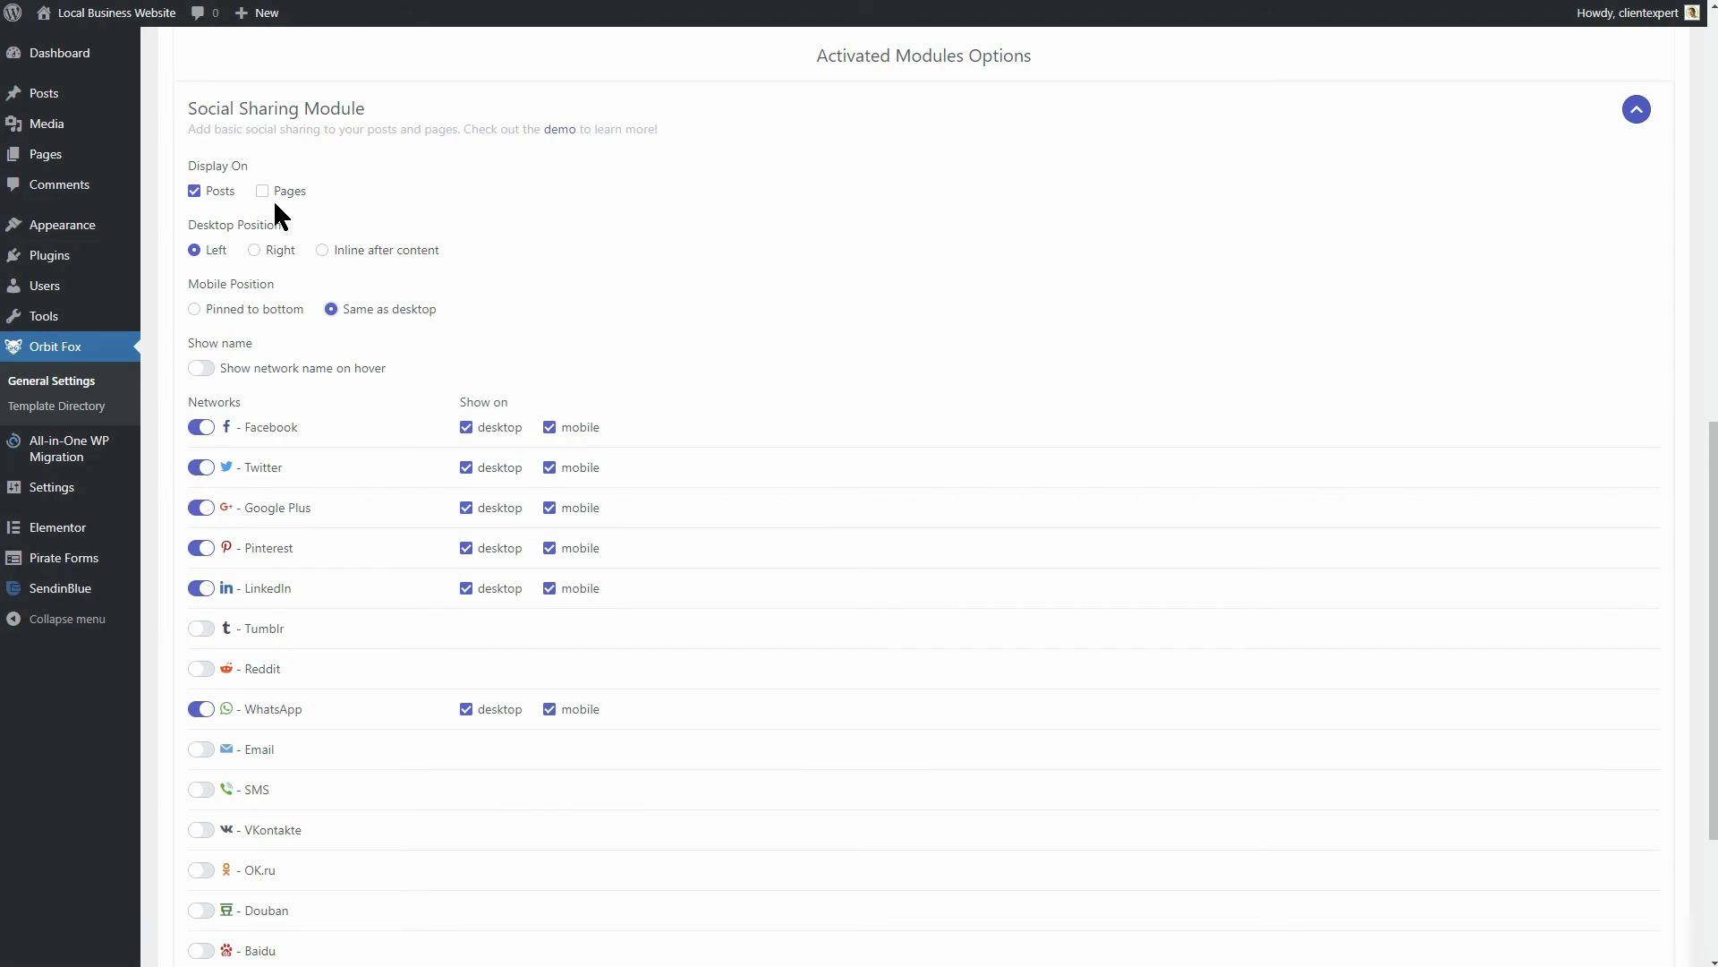
pyautogui.scroll(-3, 1224, 469)
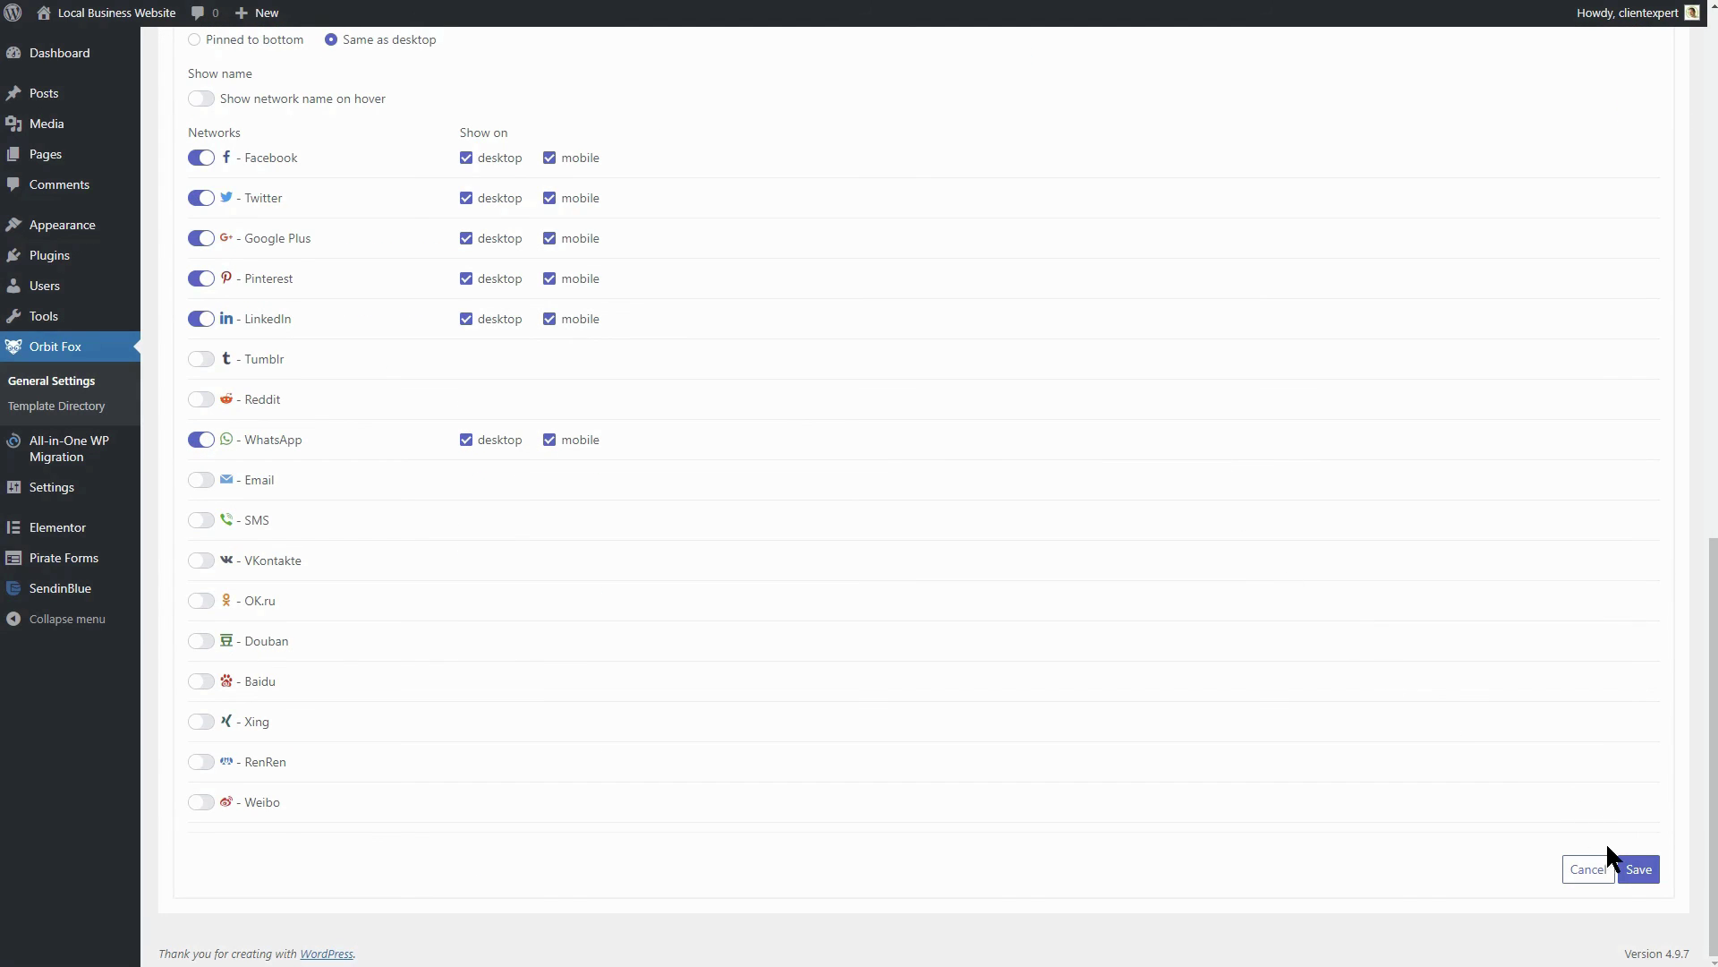
# Visit the live WoodMAKR front page and scroll to see the six social share buttons.
pyautogui.moveTo(105, 23)
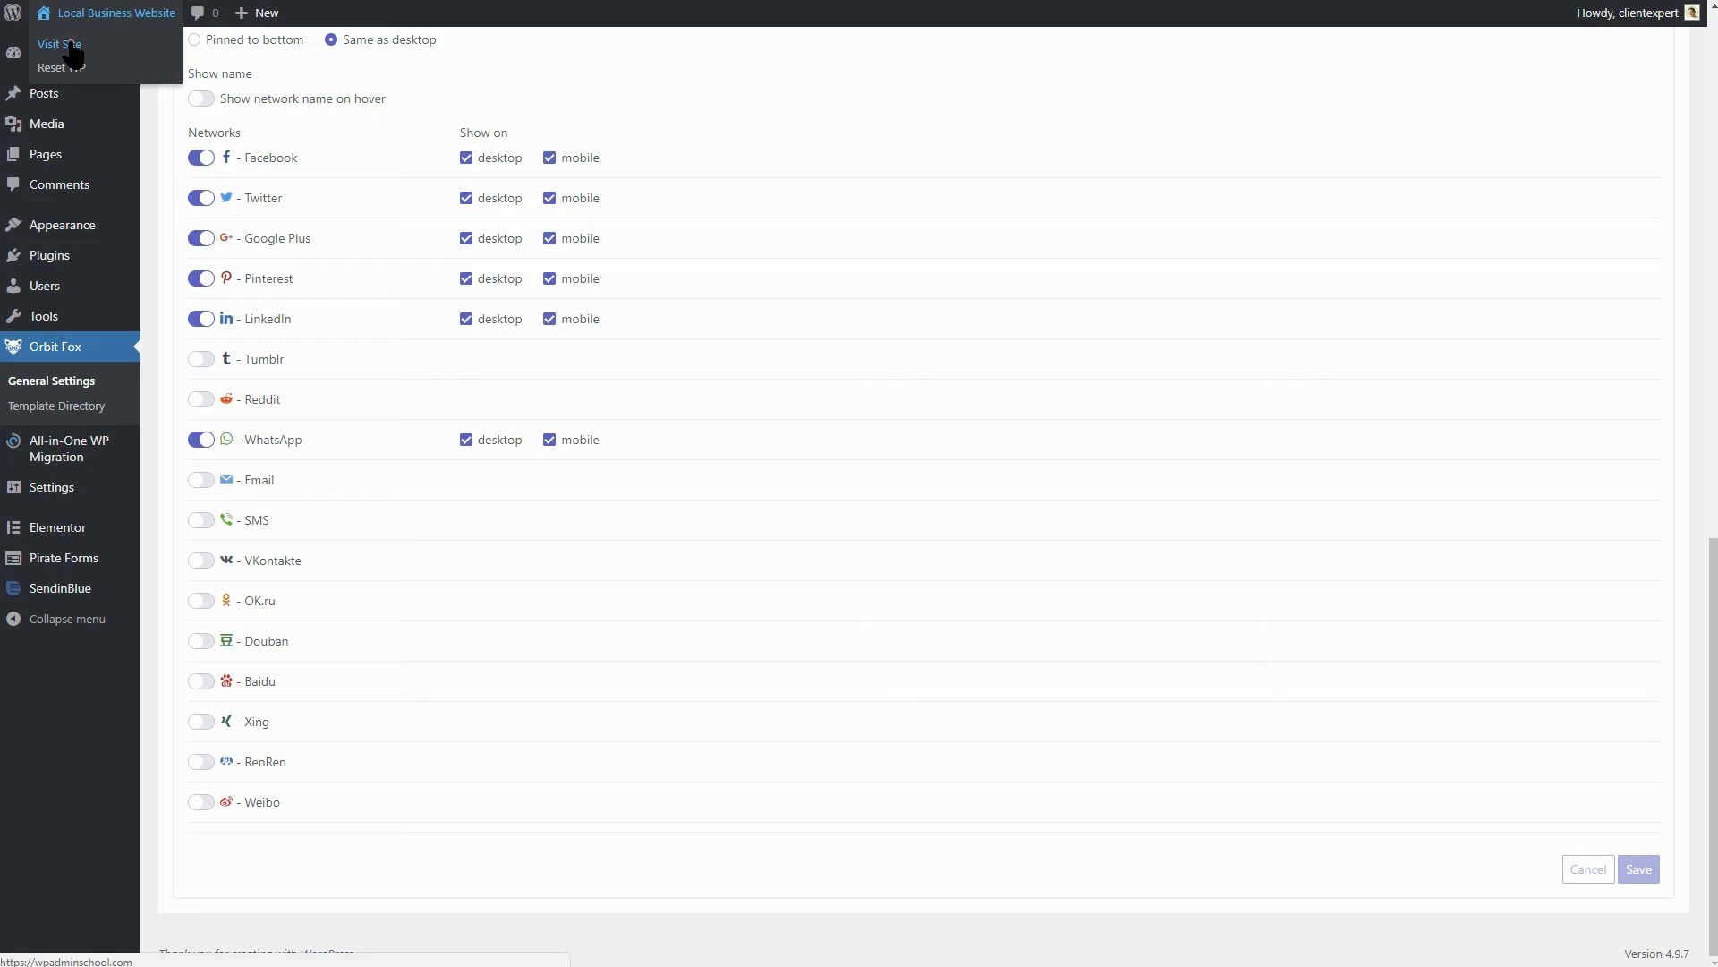
pyautogui.click(71, 45)
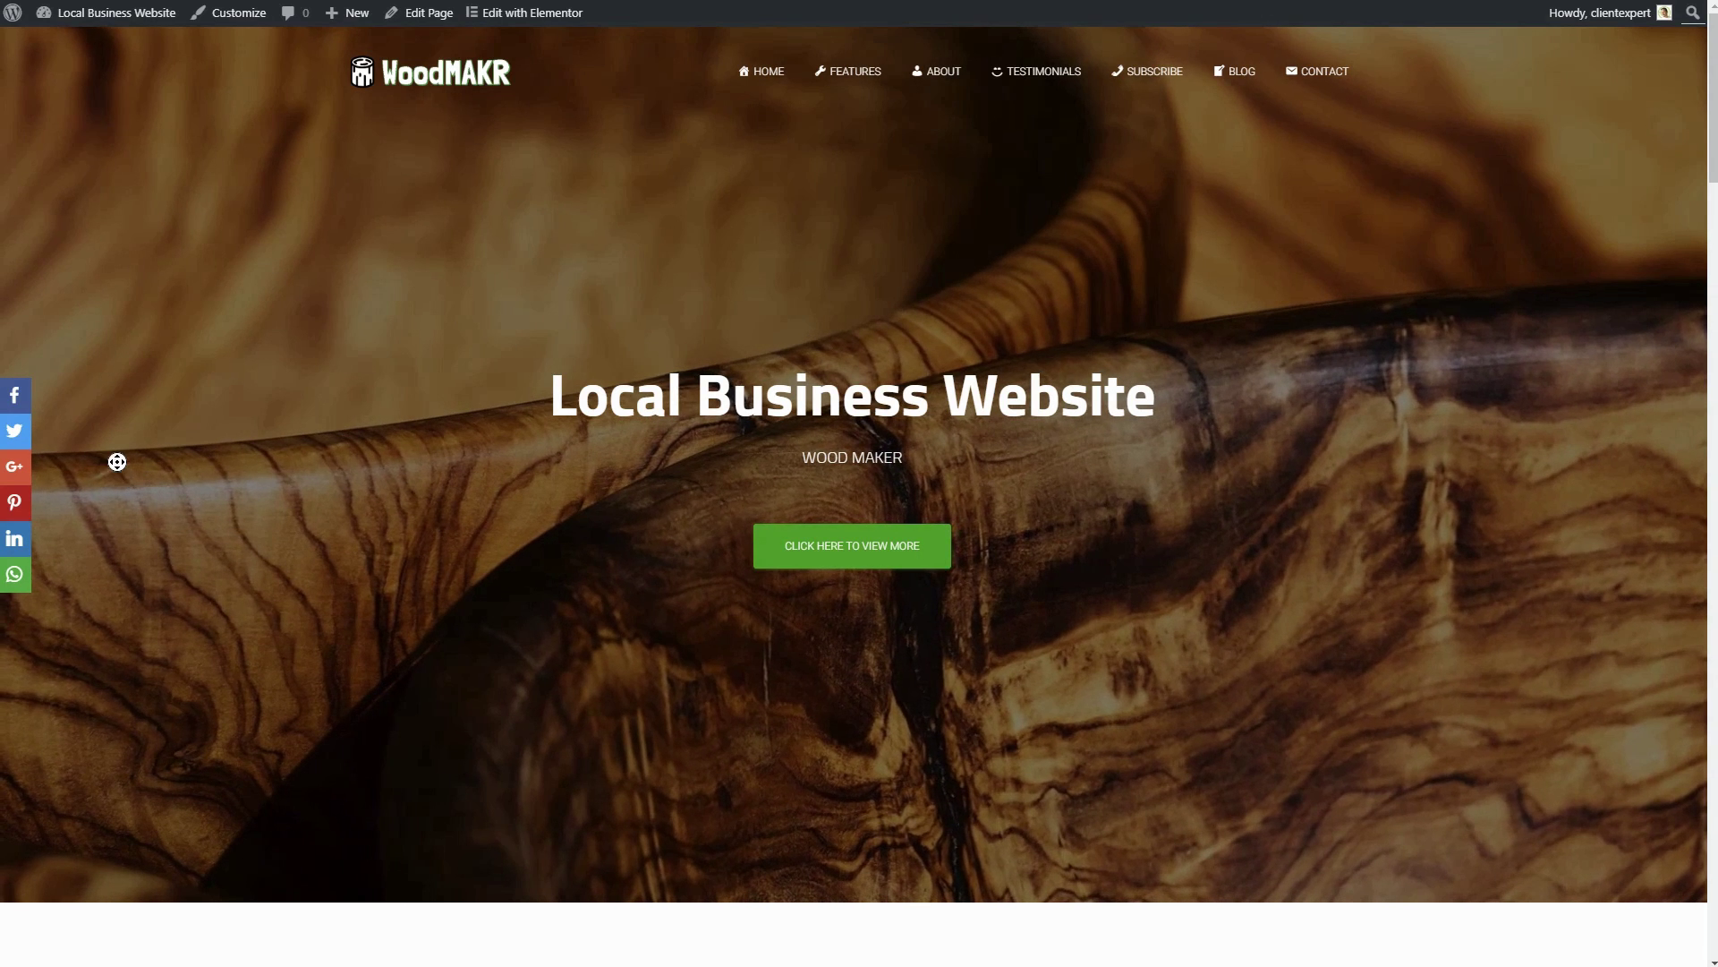
pyautogui.scroll(-9, 114, 517)
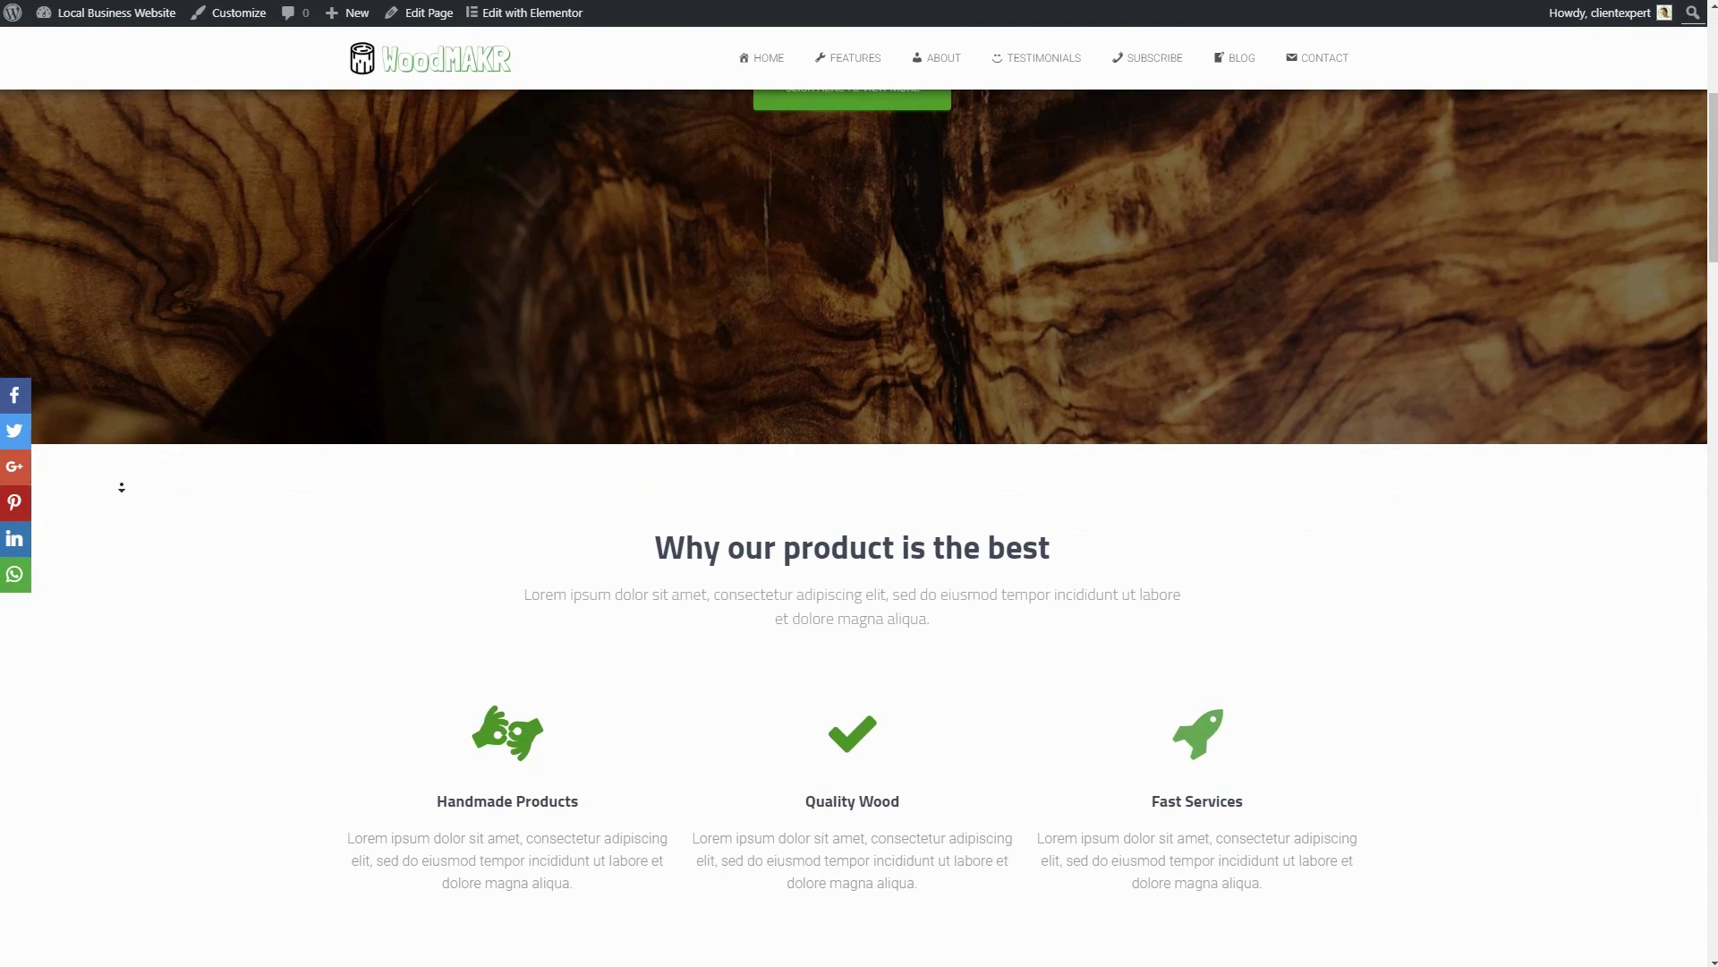